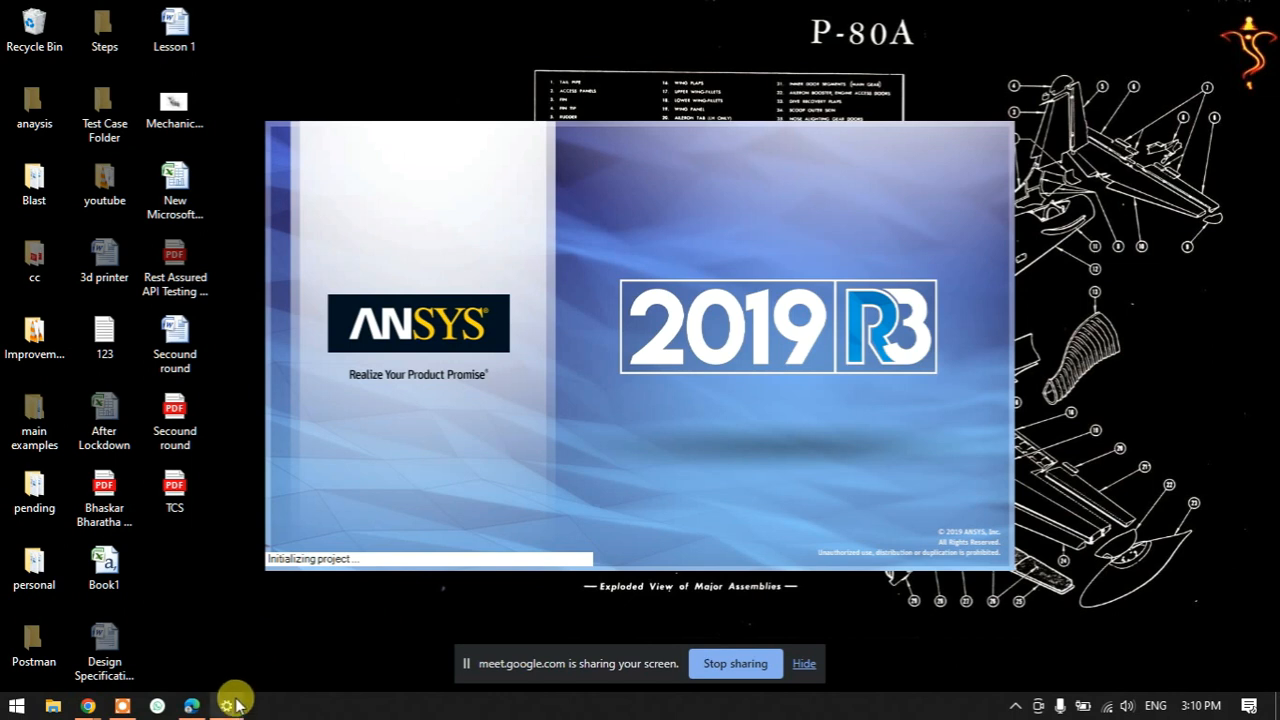
- Open the Windows Start search to look for an app to launch
mouse_move(238, 706)
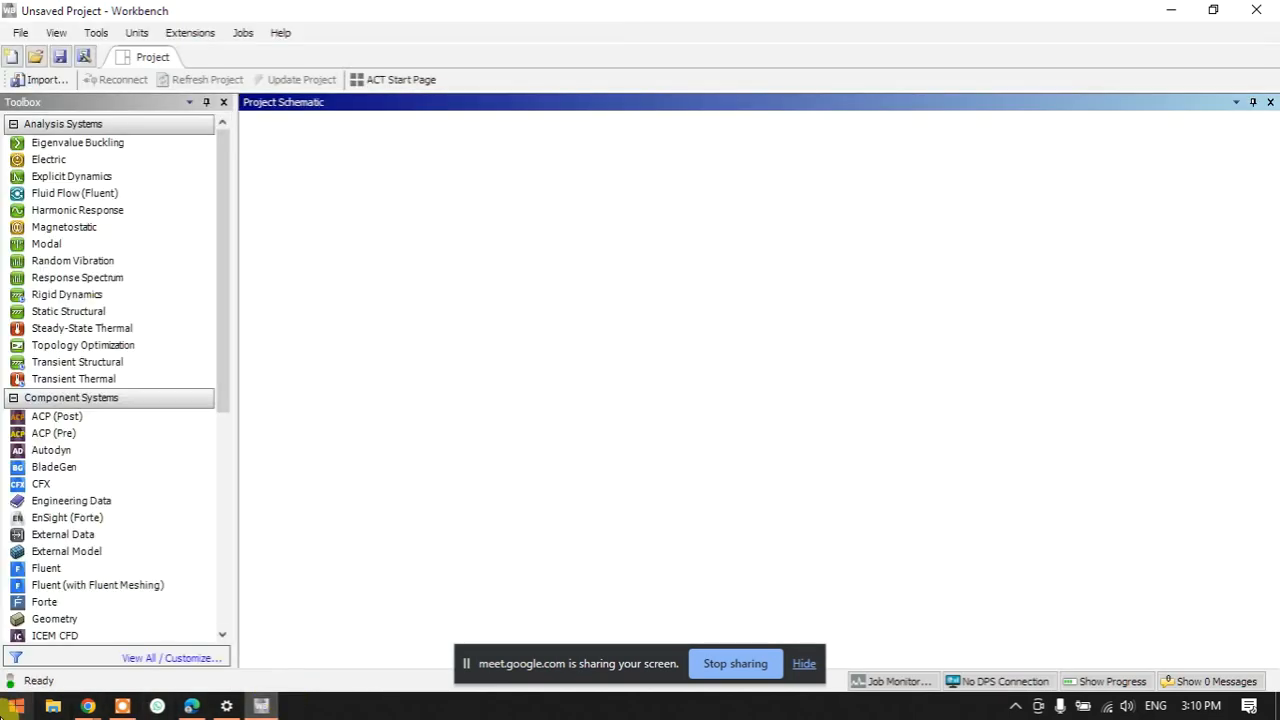
click(16, 706)
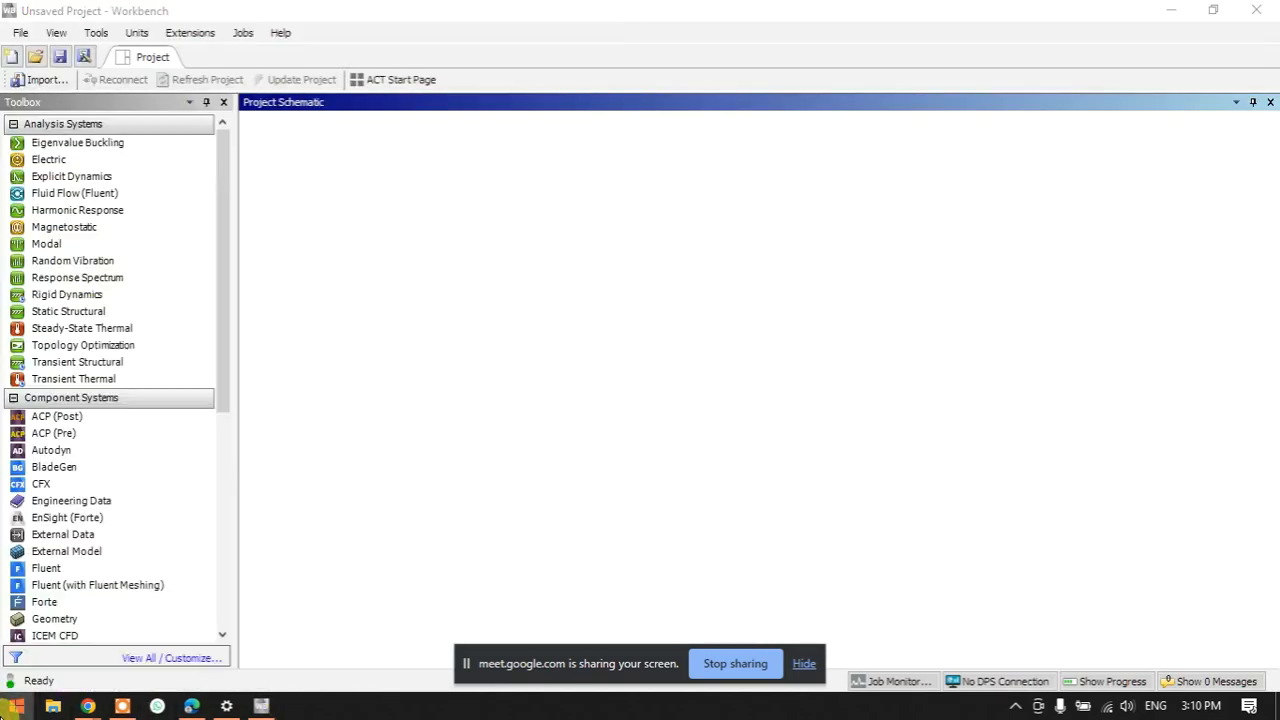
- Launch Snipping Tool, snip a blank screen region as a canvas, and maximise it
text(s)
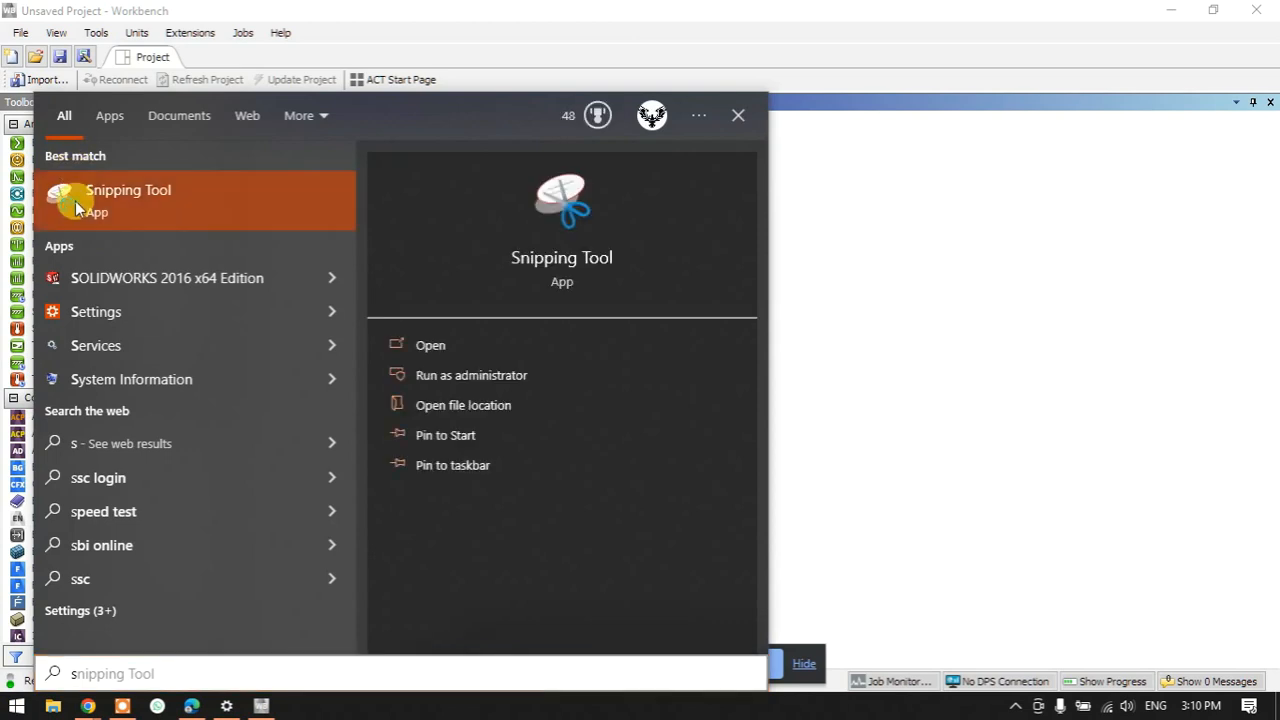
click(75, 201)
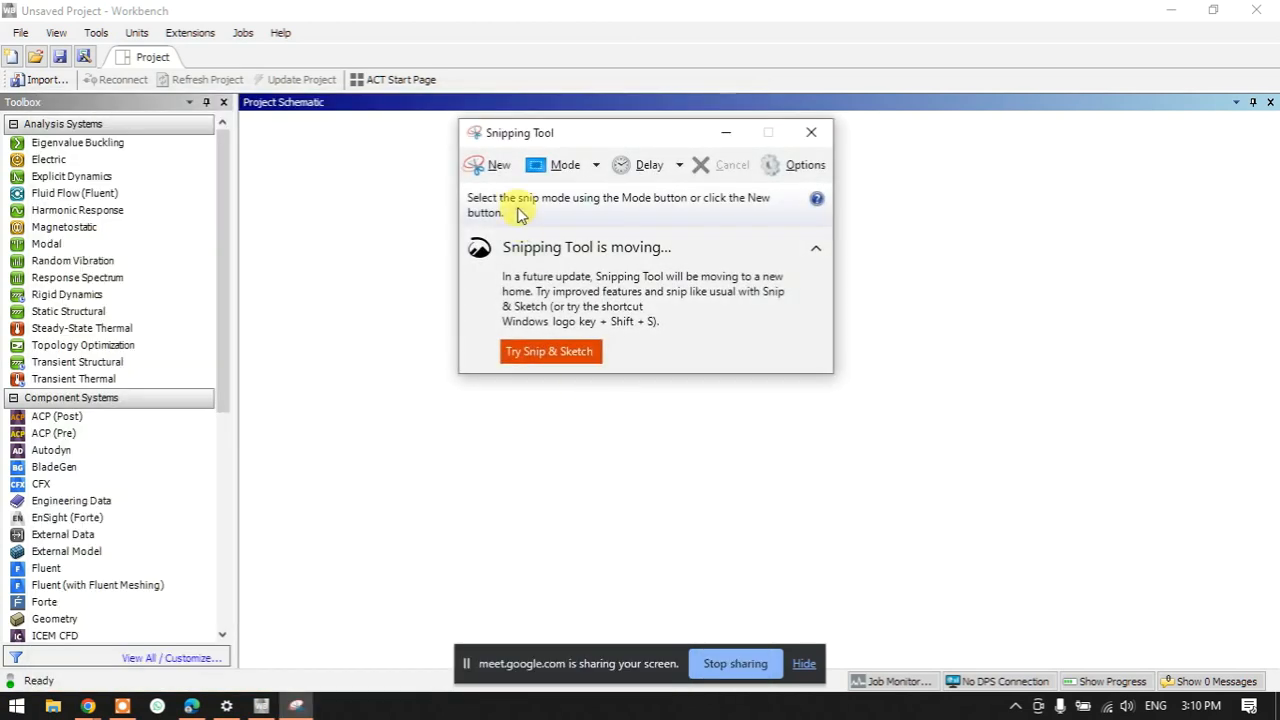
click(490, 165)
drag(294, 158, 664, 359)
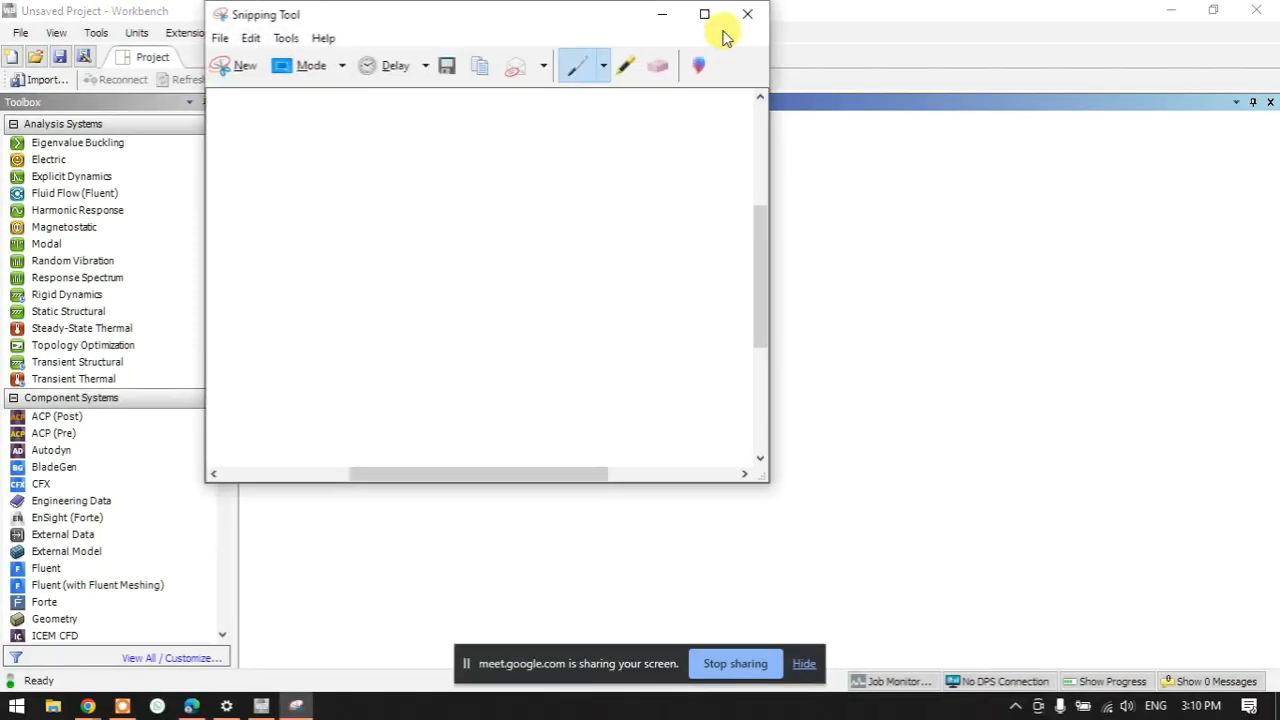
double_click(714, 14)
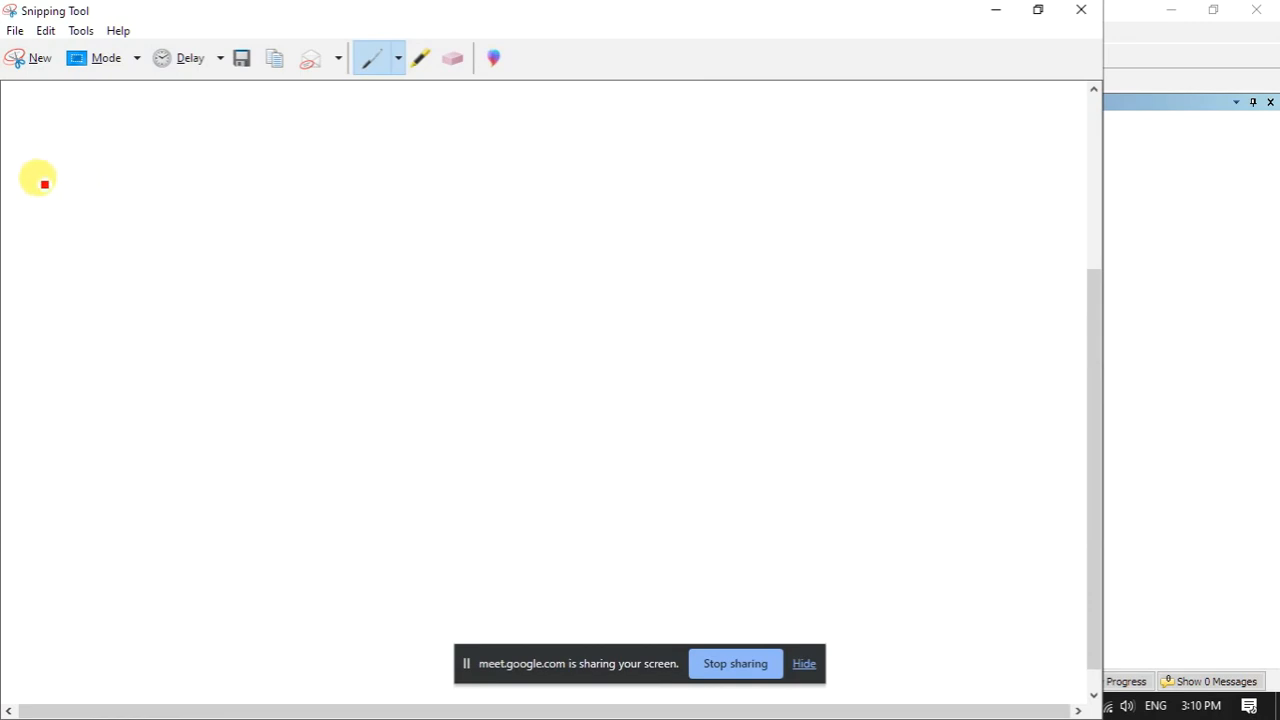
- Handwrite 'Static' in red and sketch a simple 3D box, then minimise the window
mouse_move(54, 148)
mouse_down()
mouse_move(54, 165)
mouse_move(89, 163)
mouse_move(114, 146)
mouse_move(103, 134)
mouse_move(97, 188)
mouse_up()
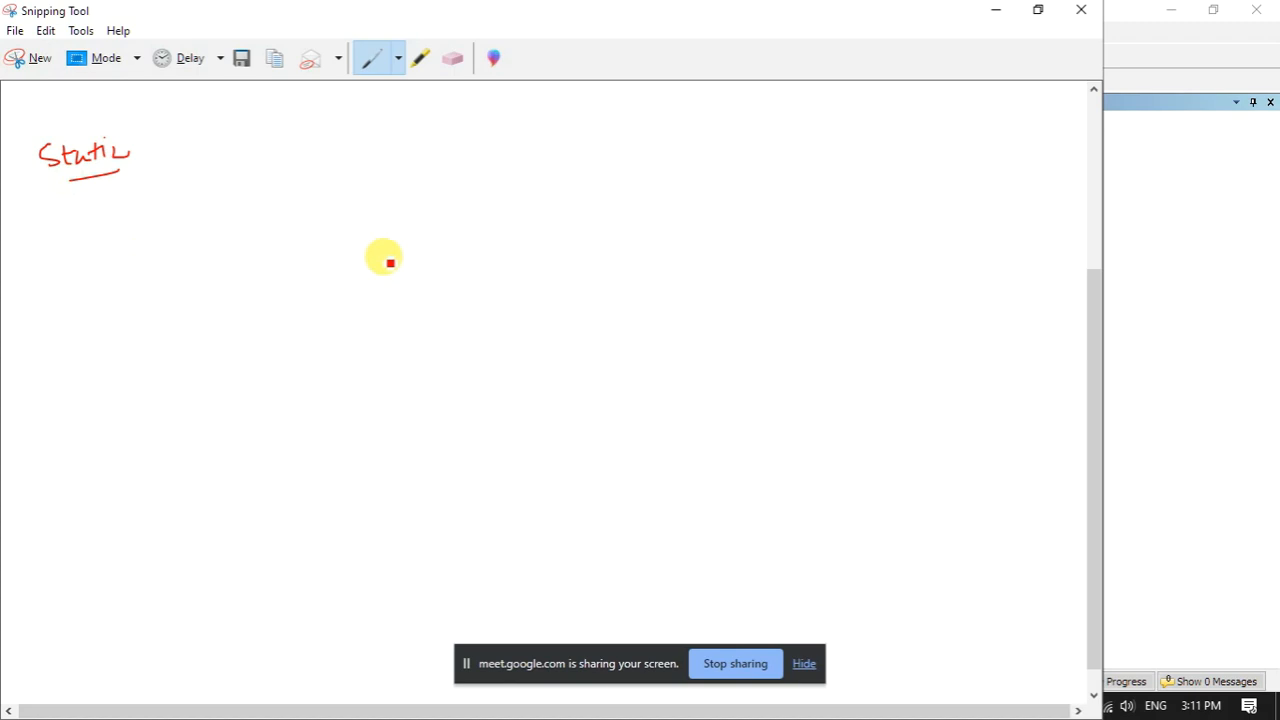
mouse_move(334, 282)
mouse_down()
mouse_move(334, 347)
mouse_move(451, 343)
mouse_up()
drag(452, 283, 458, 344)
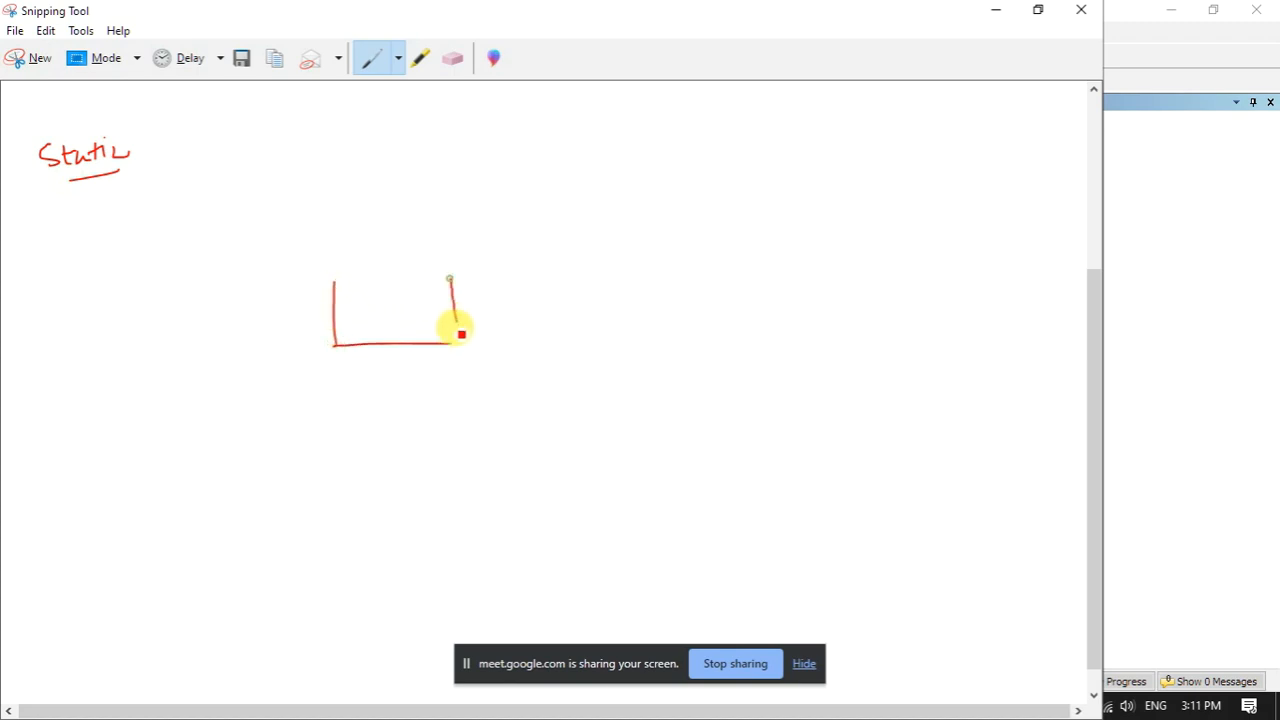
drag(333, 278, 462, 212)
mouse_move(452, 281)
mouse_down()
mouse_move(527, 233)
mouse_move(529, 305)
mouse_move(458, 338)
mouse_up()
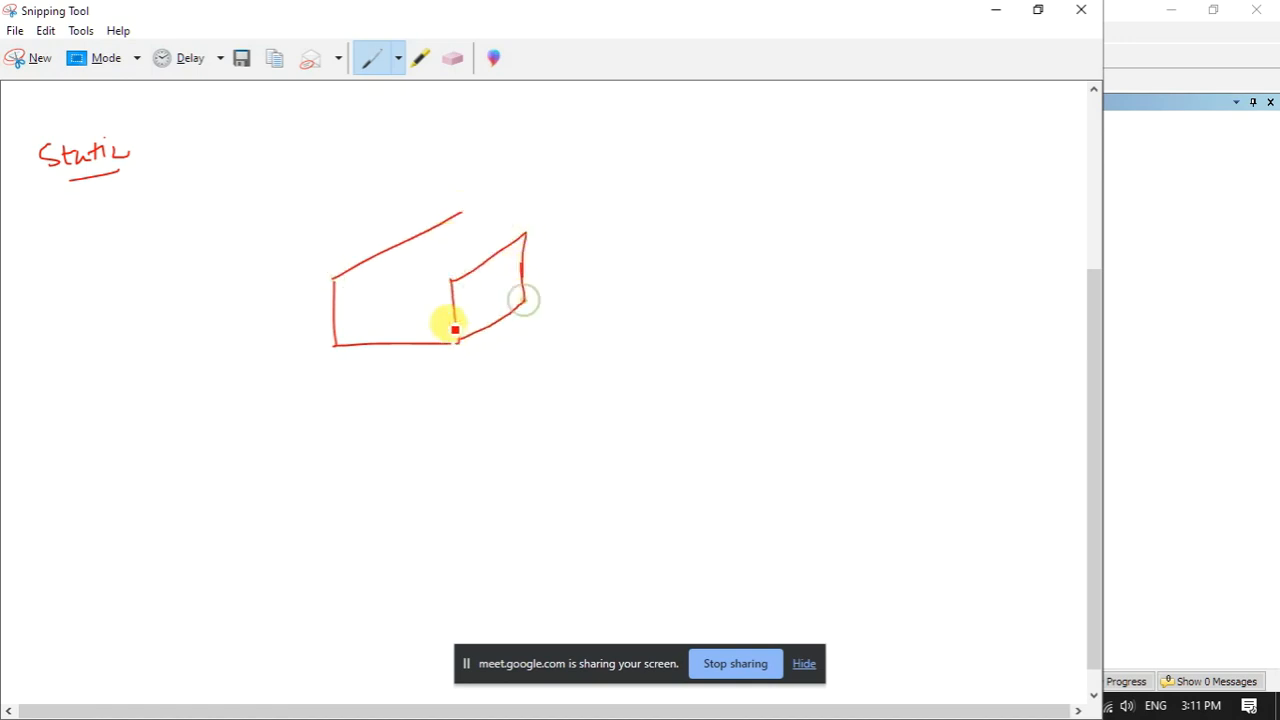
mouse_move(451, 212)
mouse_down()
mouse_move(459, 260)
mouse_move(357, 328)
mouse_move(382, 277)
mouse_move(466, 231)
mouse_move(472, 257)
mouse_up()
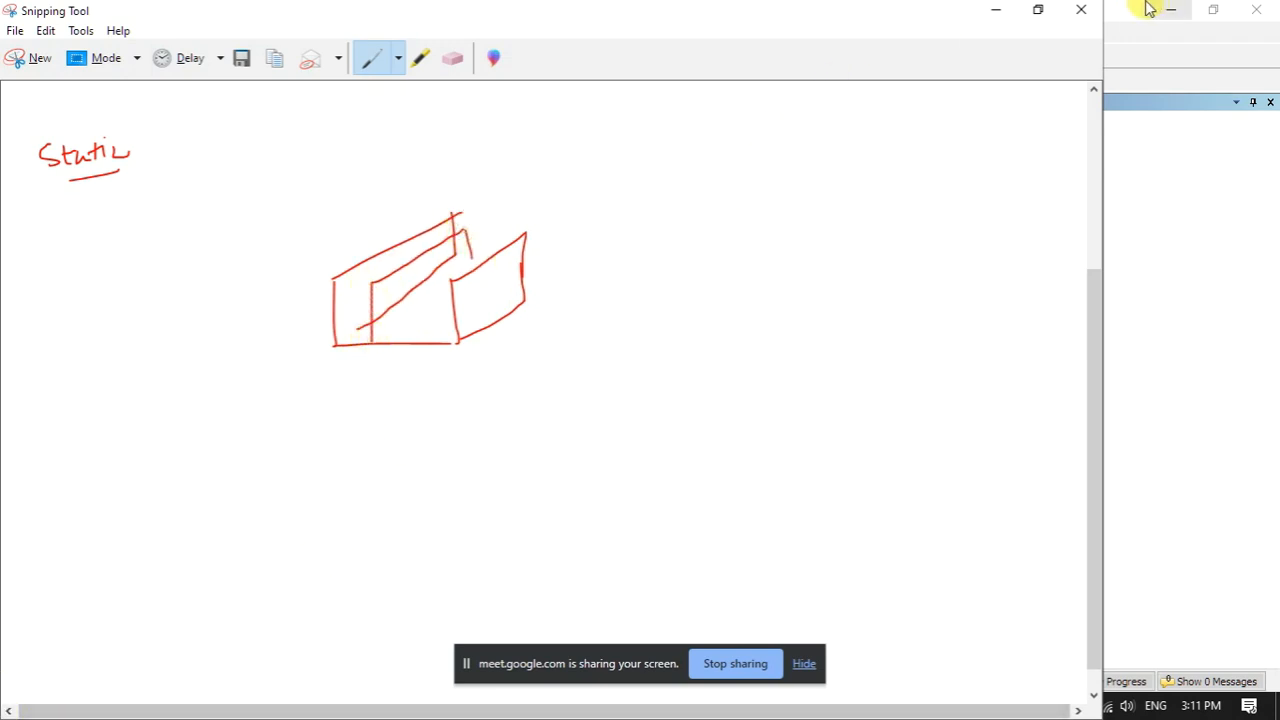
click(996, 10)
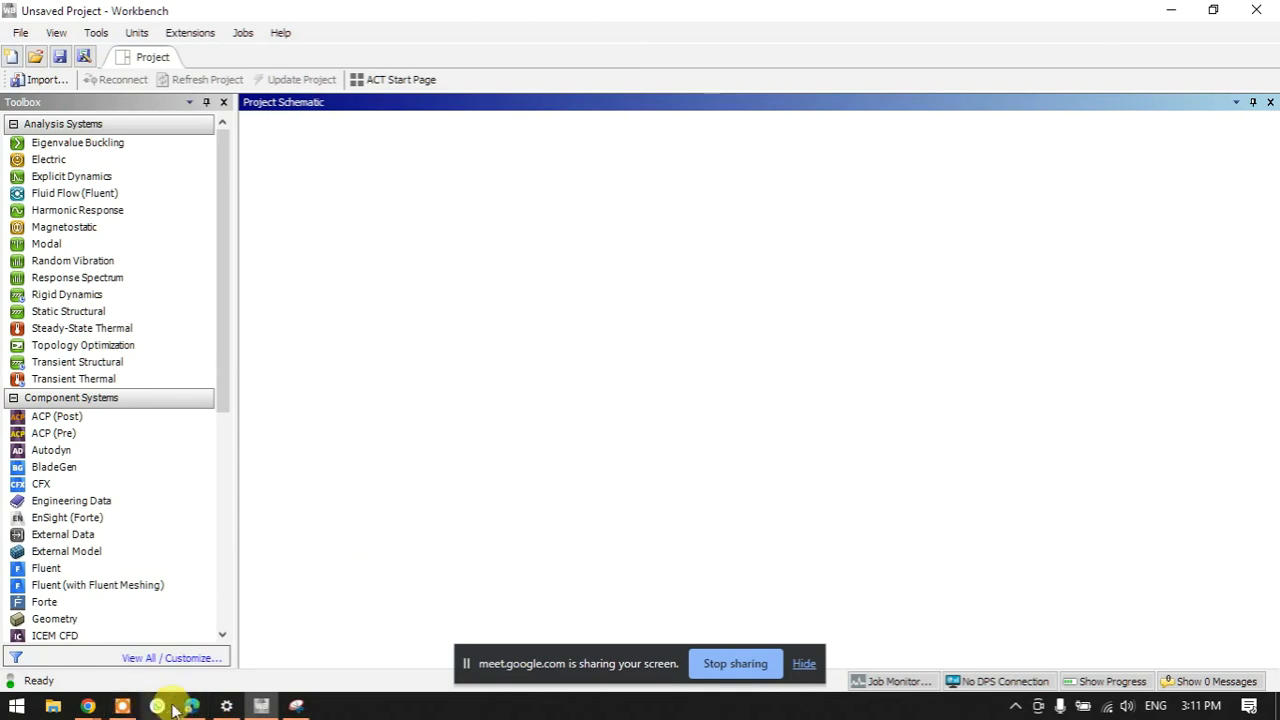
- Search Google Images for 'heatsink' in Chrome and preview the flat-fin aluminium heat sink
mouse_move(90, 703)
click(100, 680)
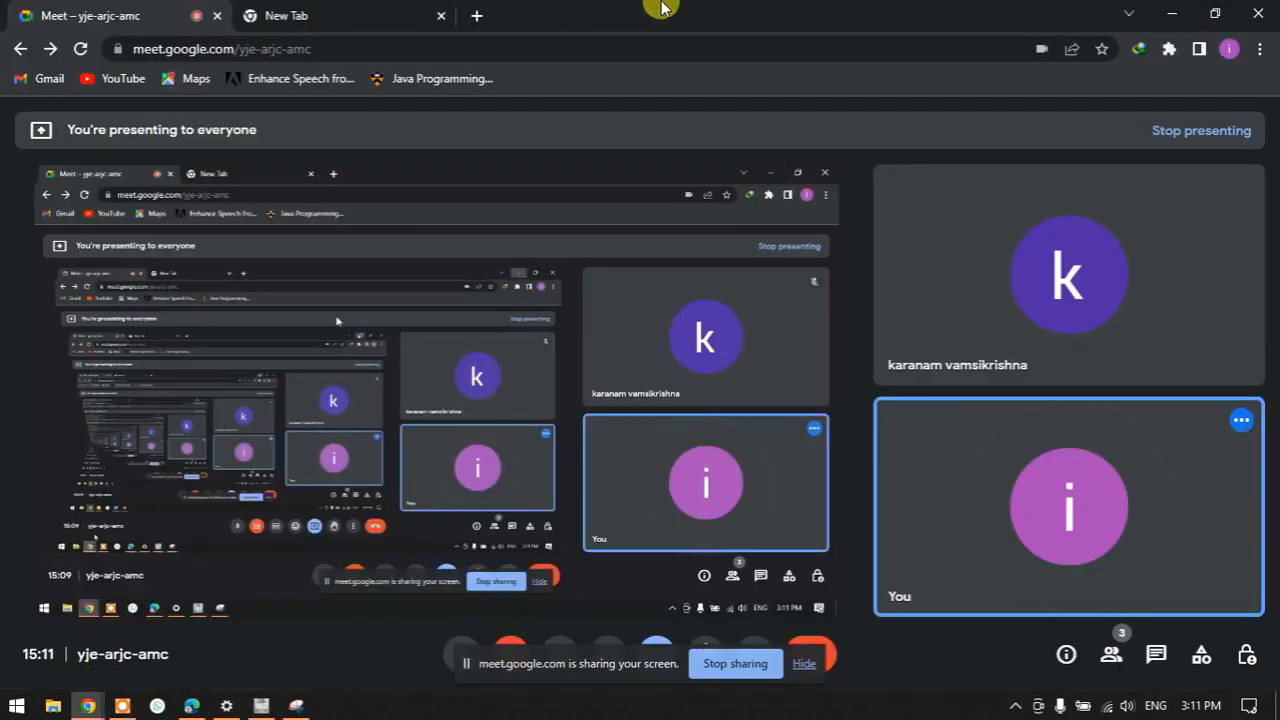
click(375, 15)
click(340, 38)
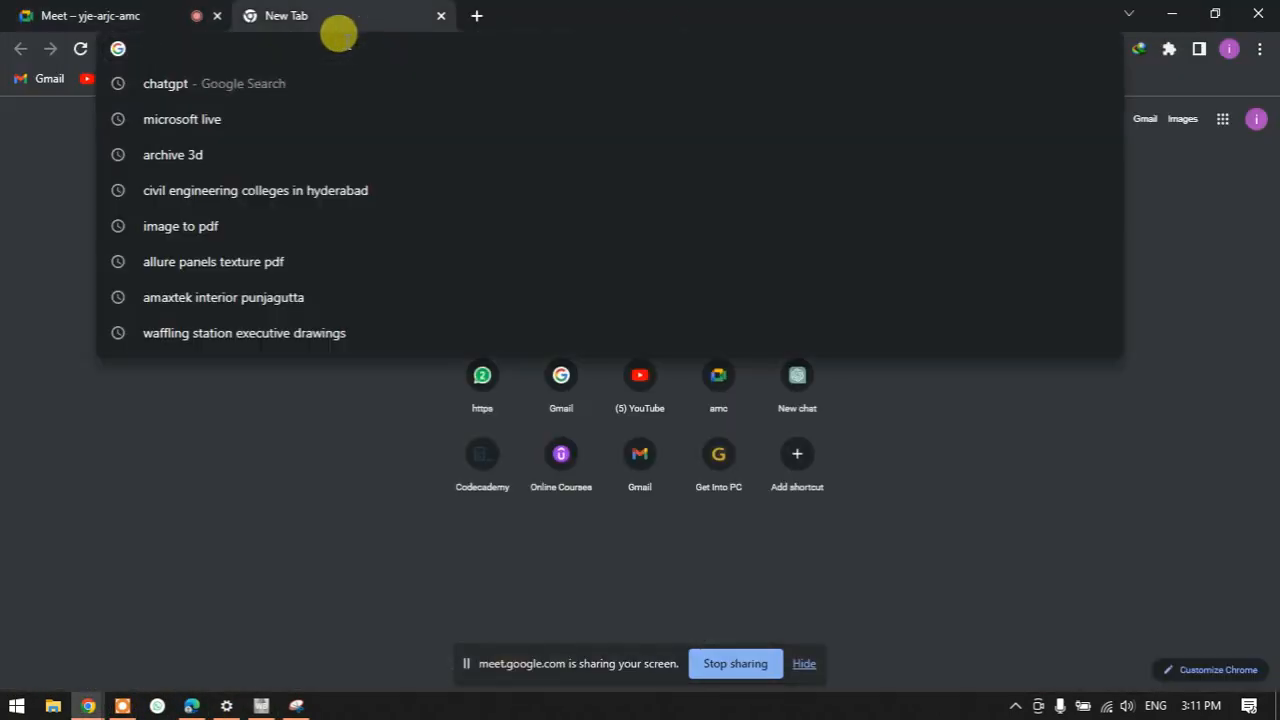
text(heatsink)
key(Return)
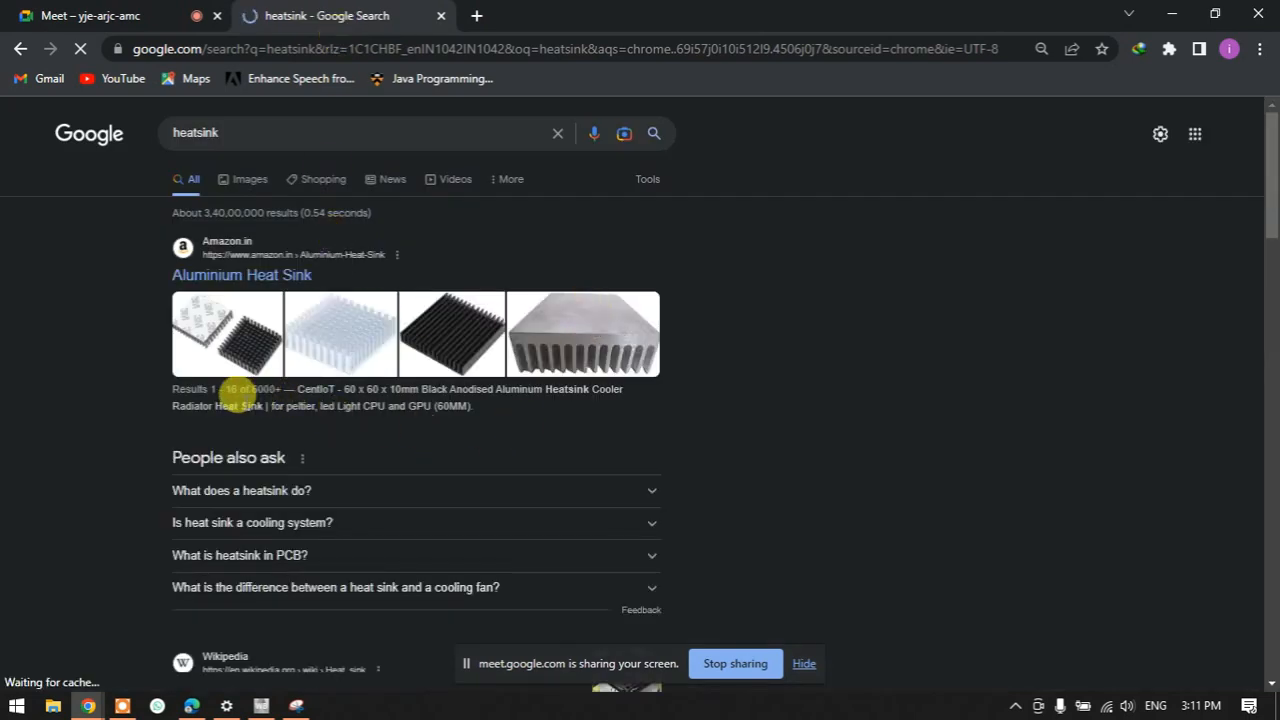
click(250, 183)
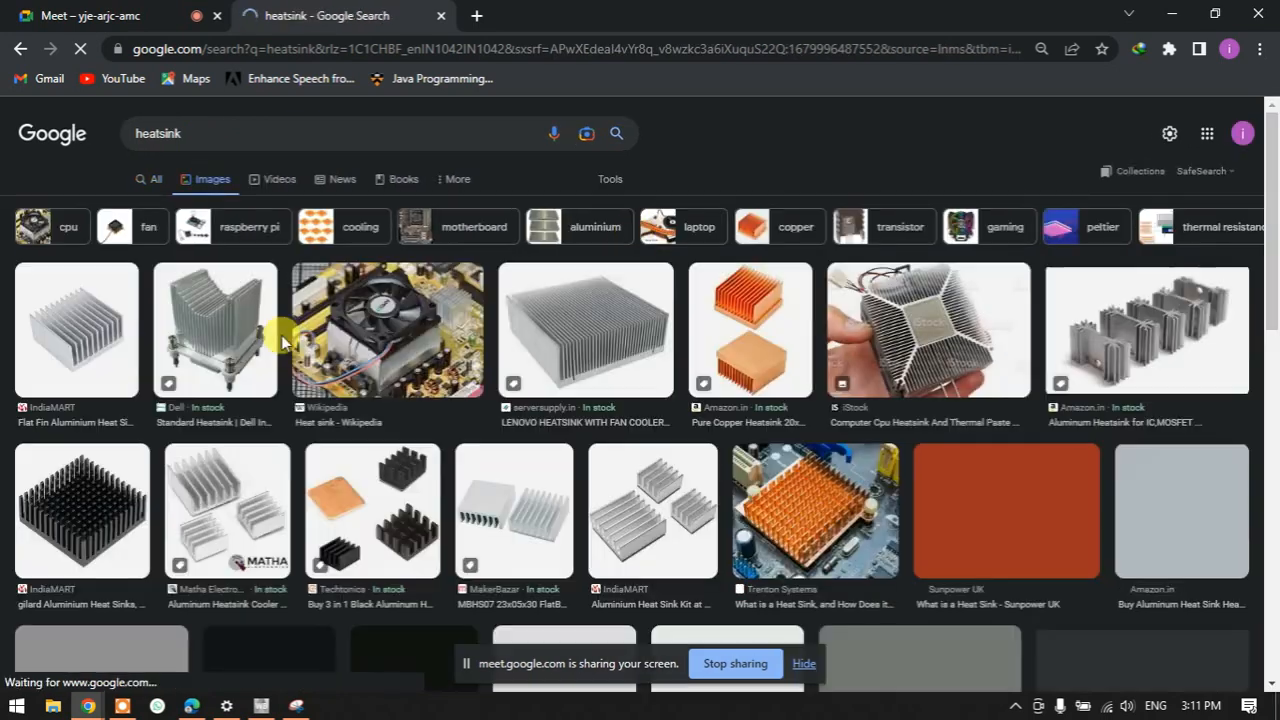
click(40, 362)
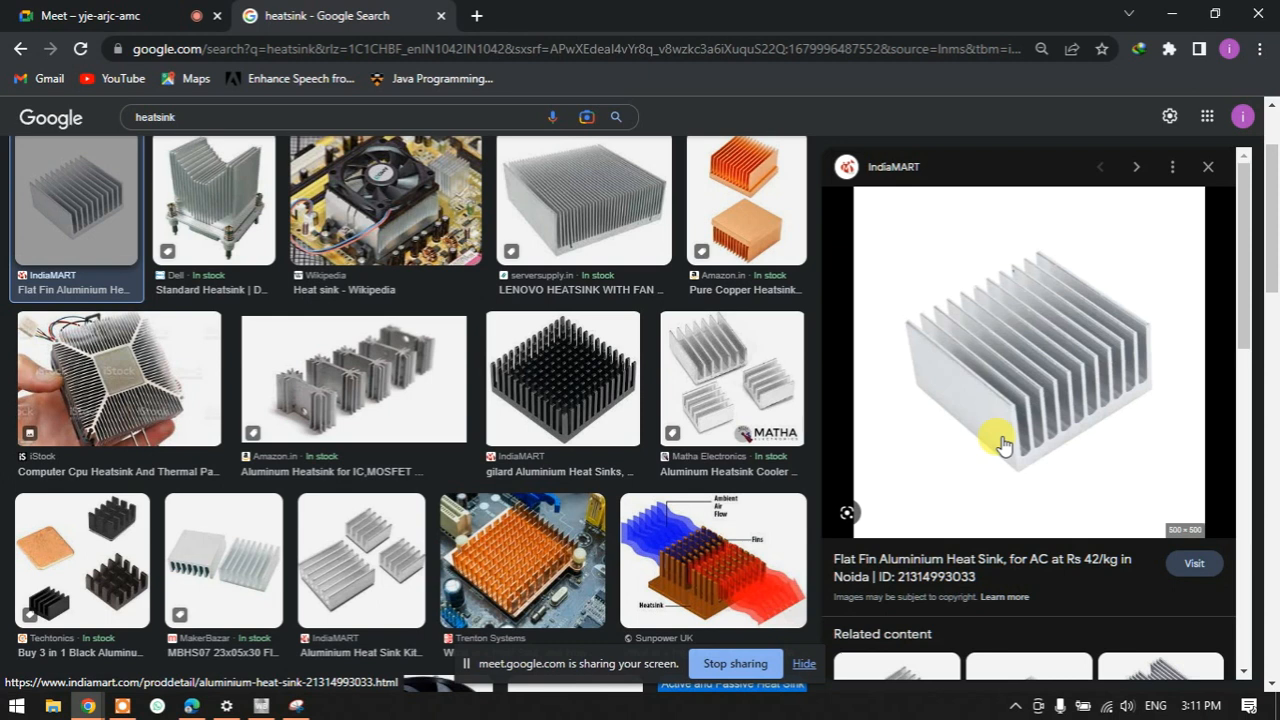
- Back on the red sketch, draw a small geometry box with an arrow labelled Geometry
click(296, 706)
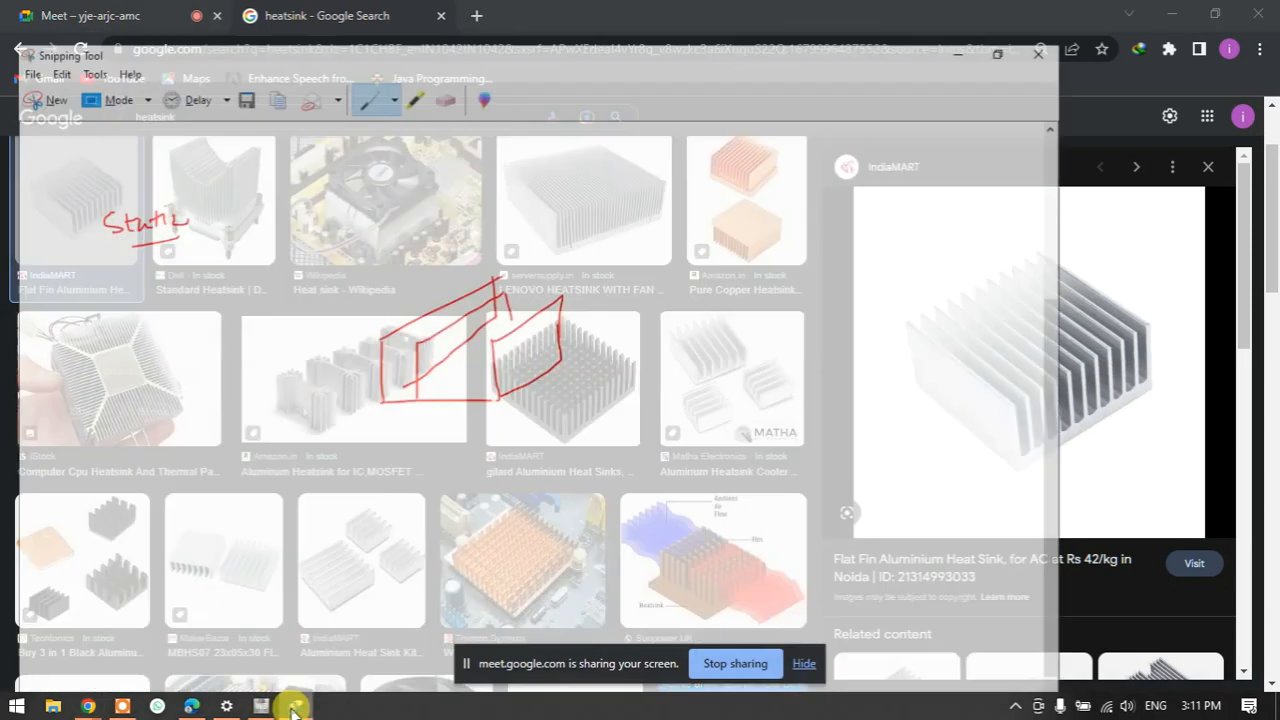
scroll(498, 222, up, 1)
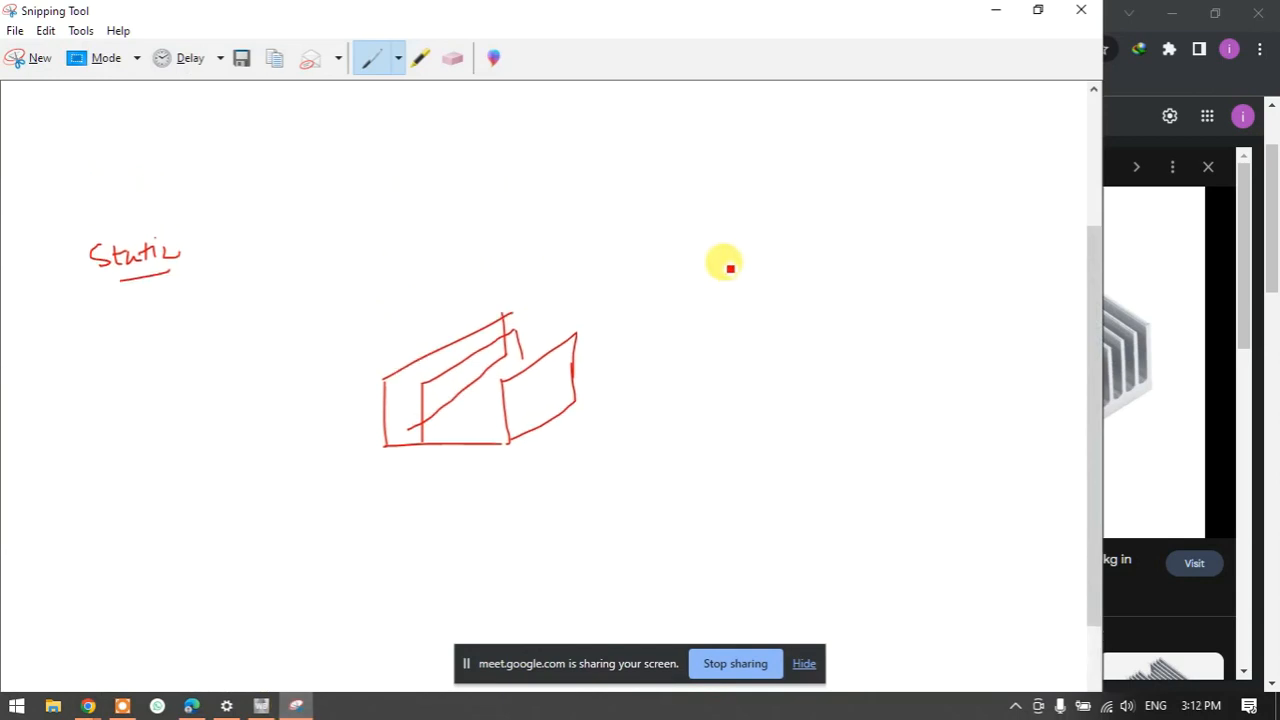
mouse_move(663, 209)
mouse_down()
mouse_move(748, 297)
mouse_move(795, 297)
mouse_move(766, 206)
mouse_move(789, 206)
mouse_move(786, 297)
mouse_up()
mouse_move(689, 271)
mouse_down()
mouse_move(626, 334)
mouse_move(651, 328)
mouse_up()
mouse_move(668, 360)
mouse_down()
mouse_move(642, 381)
mouse_move(656, 403)
mouse_move(729, 340)
mouse_move(757, 380)
mouse_up()
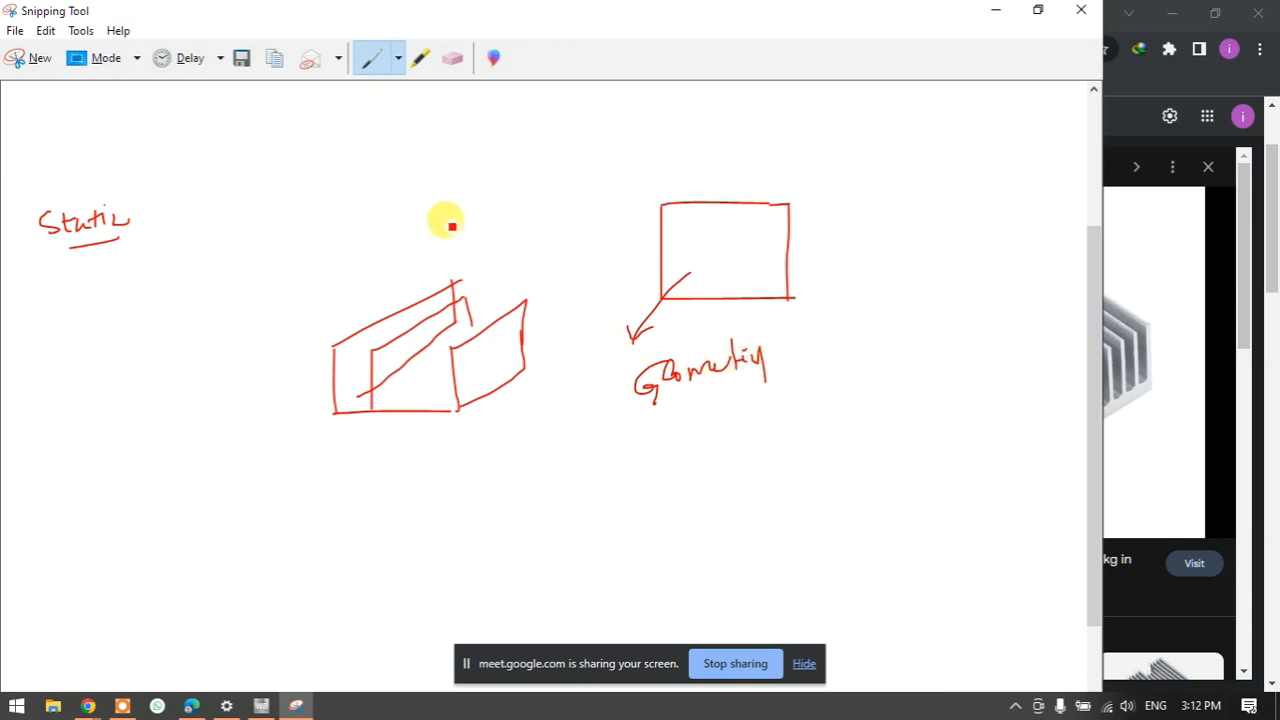
- Draw the large enclosure with a flow arrow, write and underline Zone, and sketch axes
mouse_move(433, 127)
mouse_down()
mouse_move(440, 324)
mouse_move(775, 326)
mouse_up()
mouse_move(675, 317)
mouse_down()
mouse_move(943, 294)
mouse_move(960, 117)
mouse_move(429, 129)
mouse_up()
mouse_move(487, 175)
mouse_down()
mouse_move(334, 189)
mouse_move(360, 200)
mouse_up()
mouse_move(189, 229)
mouse_down()
mouse_move(203, 254)
mouse_move(206, 240)
mouse_move(287, 236)
mouse_up()
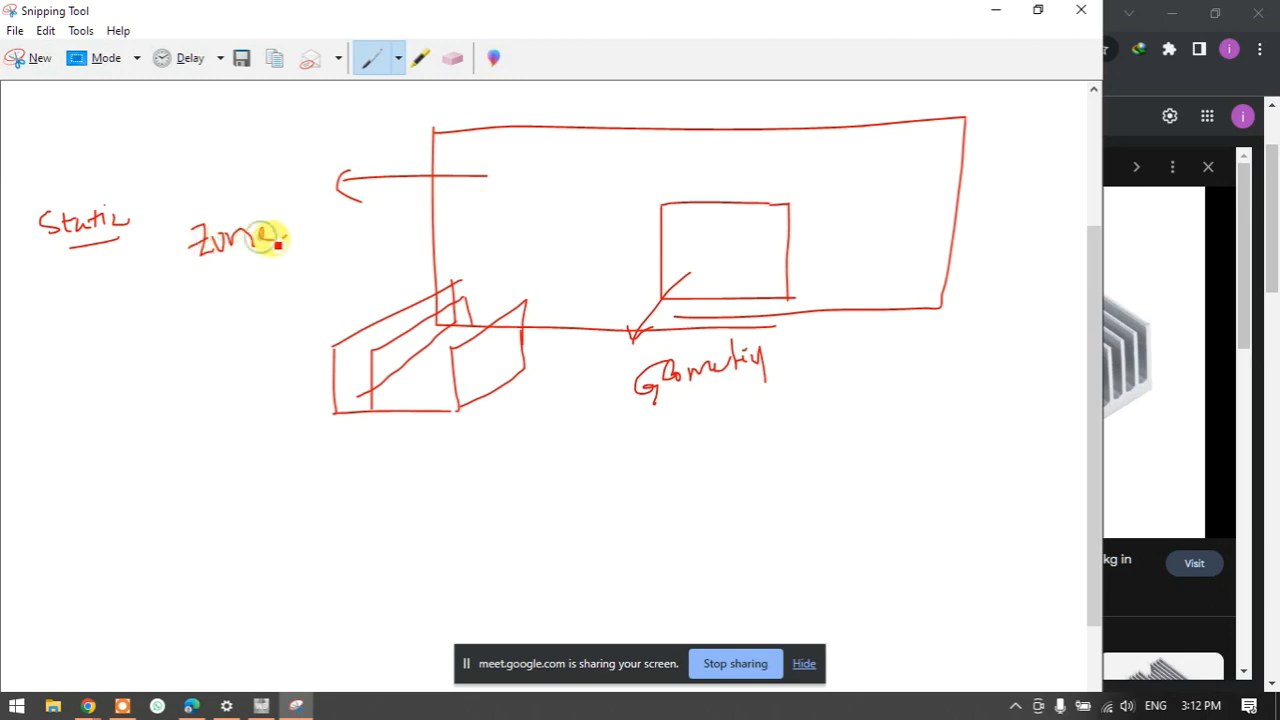
mouse_move(73, 337)
mouse_down()
mouse_move(74, 491)
mouse_move(143, 445)
mouse_up()
mouse_move(110, 364)
mouse_down()
mouse_move(120, 410)
mouse_move(177, 343)
mouse_move(134, 417)
mouse_move(108, 415)
mouse_up()
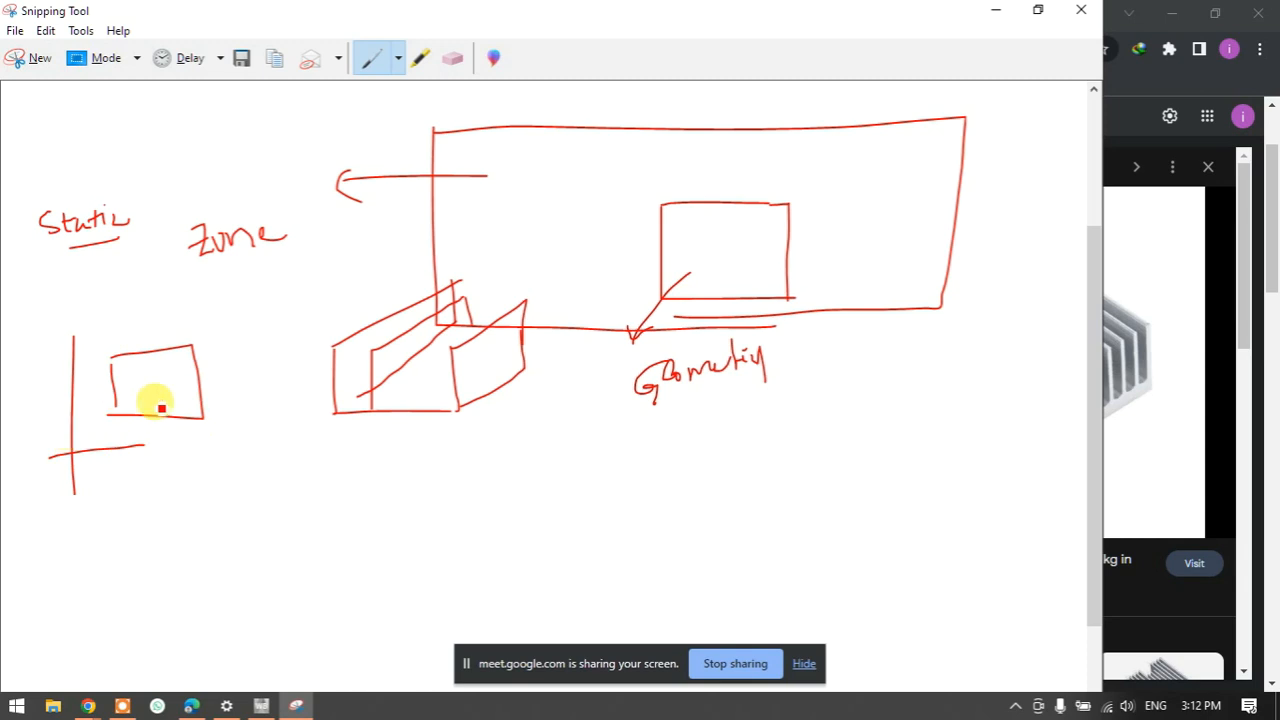
drag(212, 262, 256, 261)
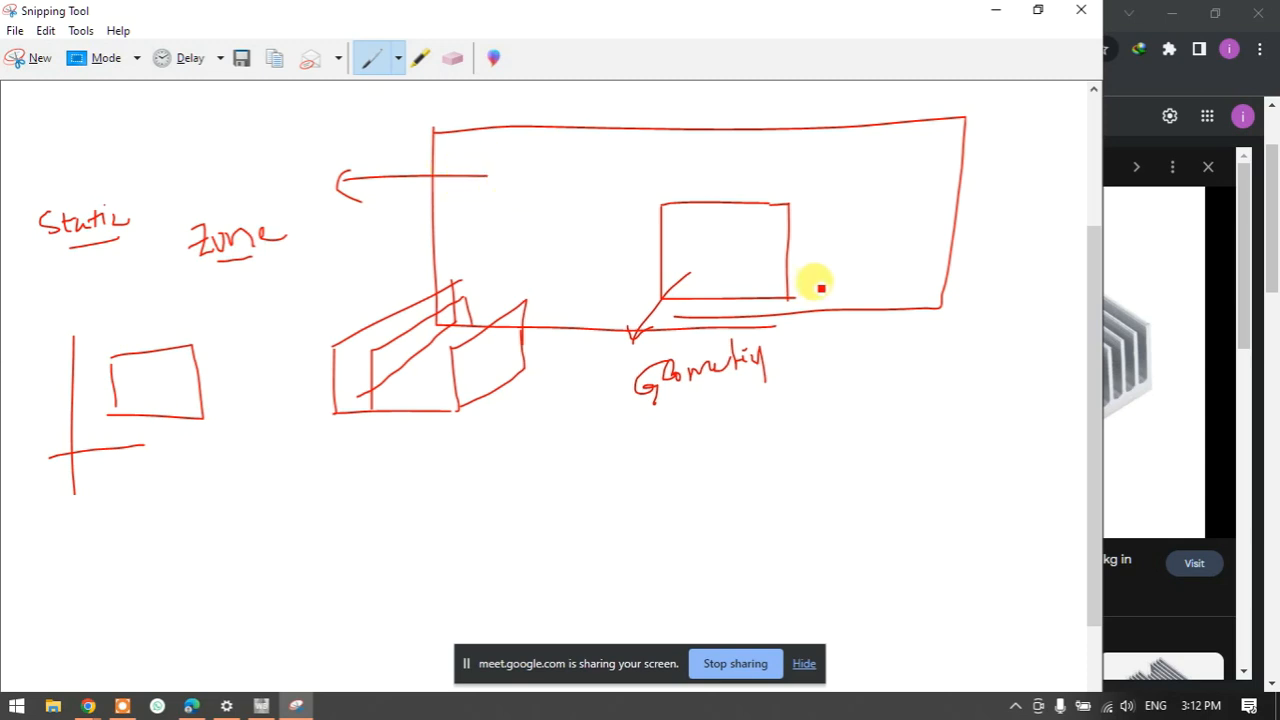
- Tick the geometry box, add a second left flow arrow, write Air, and arrow to Al
drag(766, 249, 810, 242)
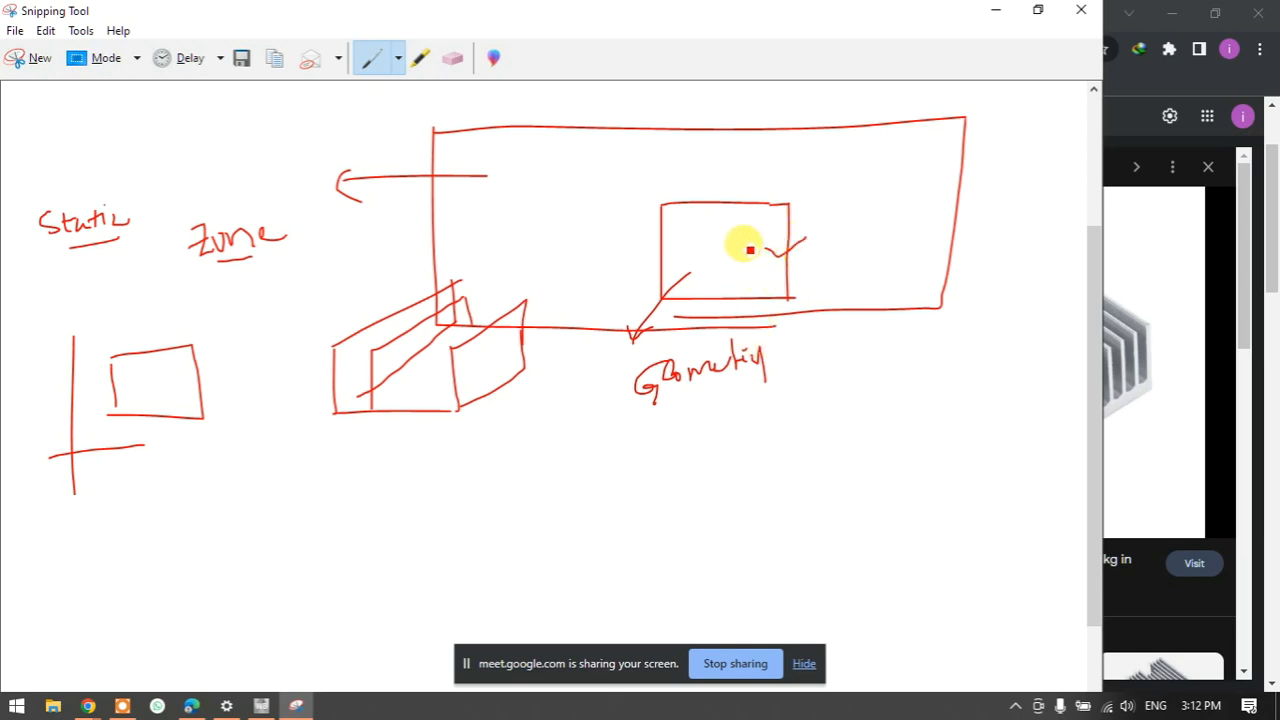
mouse_move(481, 231)
mouse_down()
mouse_move(363, 229)
mouse_move(347, 259)
mouse_up()
mouse_move(236, 327)
mouse_down()
mouse_move(246, 309)
mouse_move(262, 322)
mouse_move(285, 315)
mouse_up()
click(264, 304)
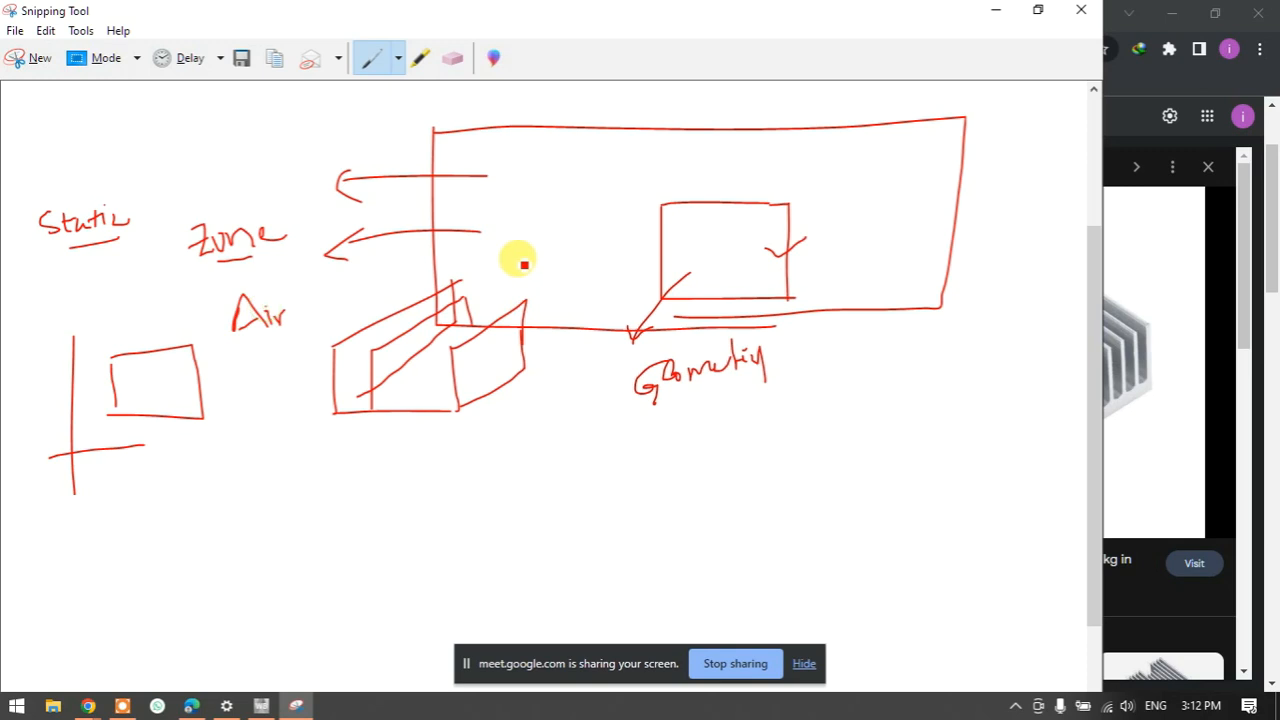
mouse_move(710, 287)
mouse_down()
mouse_move(729, 425)
mouse_move(767, 458)
mouse_move(767, 475)
mouse_up()
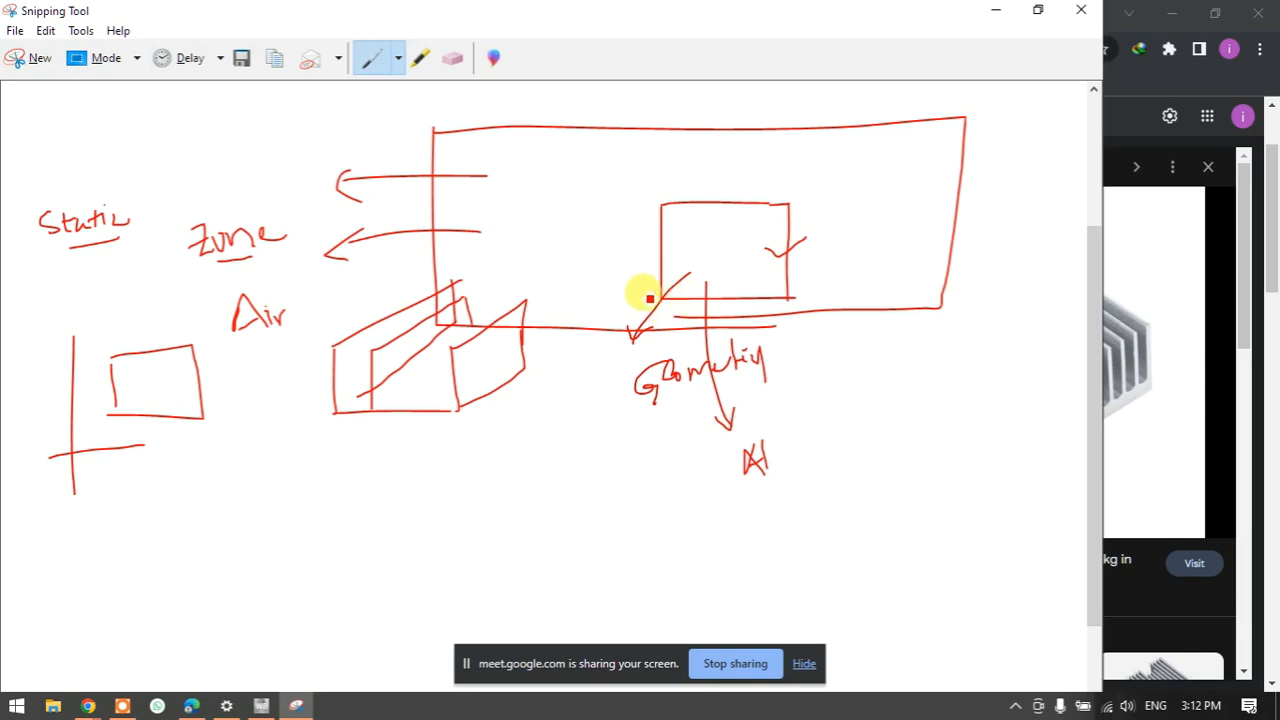
- Add temperature notes 273 and 421 K, ticking the 150°C and 421 K values
mouse_move(663, 300)
mouse_down()
mouse_move(780, 292)
mouse_move(670, 324)
mouse_move(666, 286)
mouse_move(751, 206)
mouse_move(777, 294)
mouse_move(838, 382)
mouse_move(837, 366)
mouse_move(858, 422)
mouse_move(890, 404)
mouse_move(932, 423)
mouse_up()
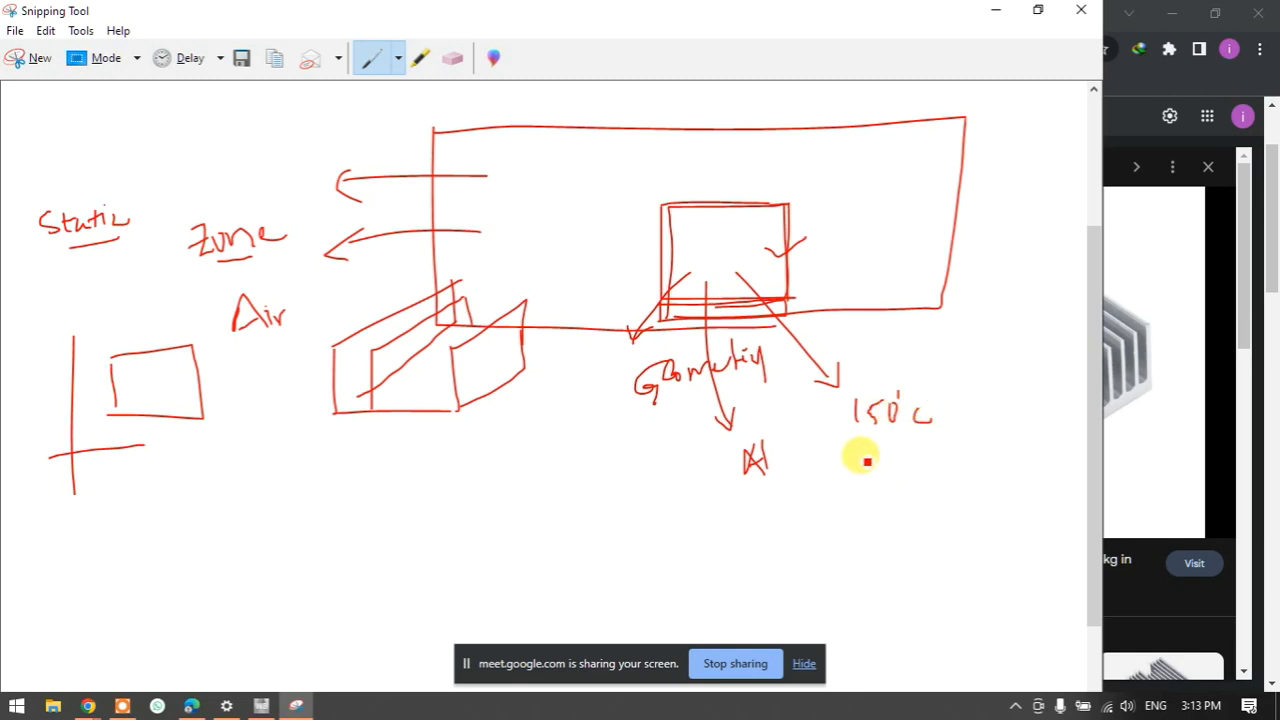
mouse_move(855, 438)
mouse_down()
mouse_move(867, 458)
mouse_move(906, 464)
mouse_move(901, 506)
mouse_move(916, 510)
mouse_up()
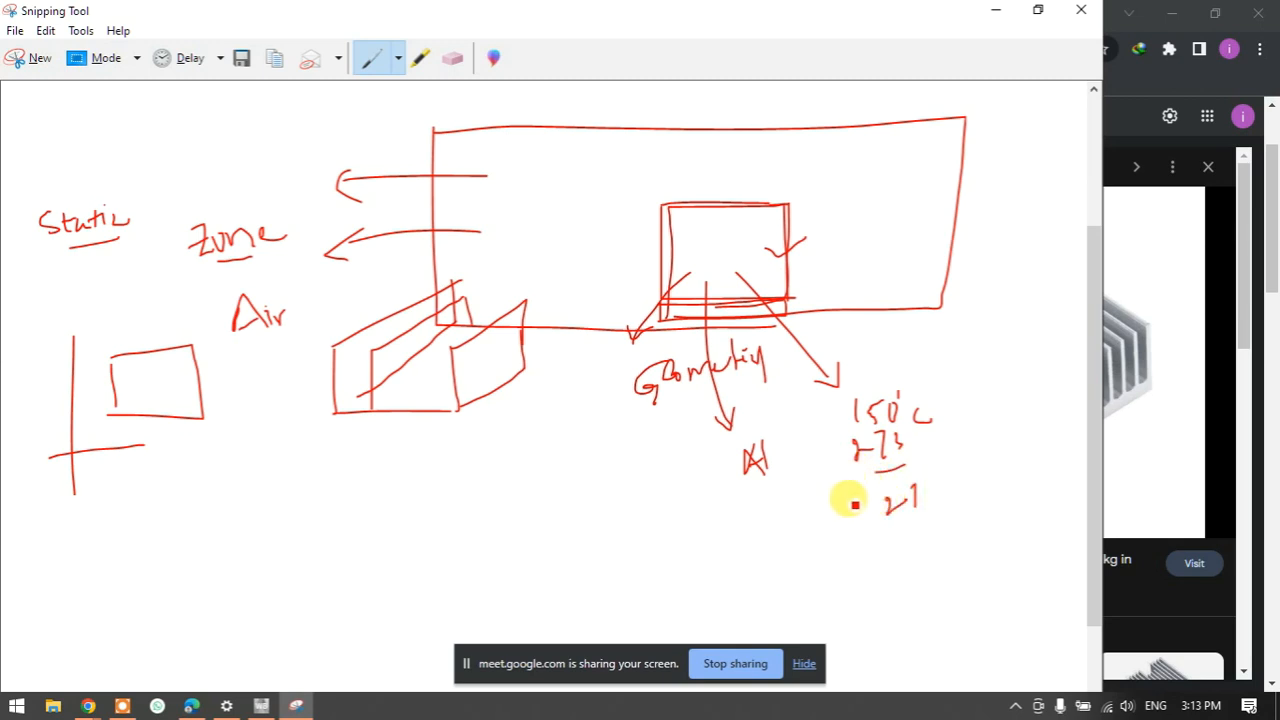
drag(852, 466, 870, 518)
drag(866, 505, 862, 526)
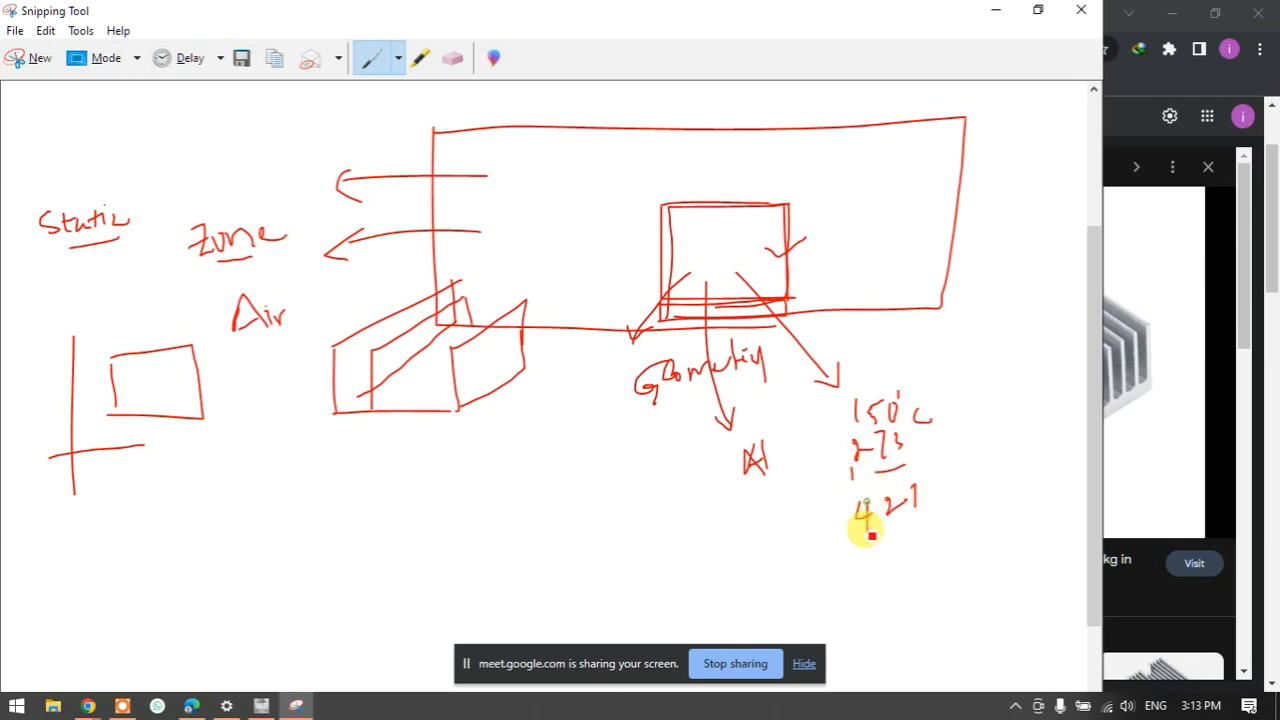
mouse_move(929, 467)
mouse_down()
mouse_move(933, 500)
mouse_move(956, 497)
mouse_move(912, 541)
mouse_up()
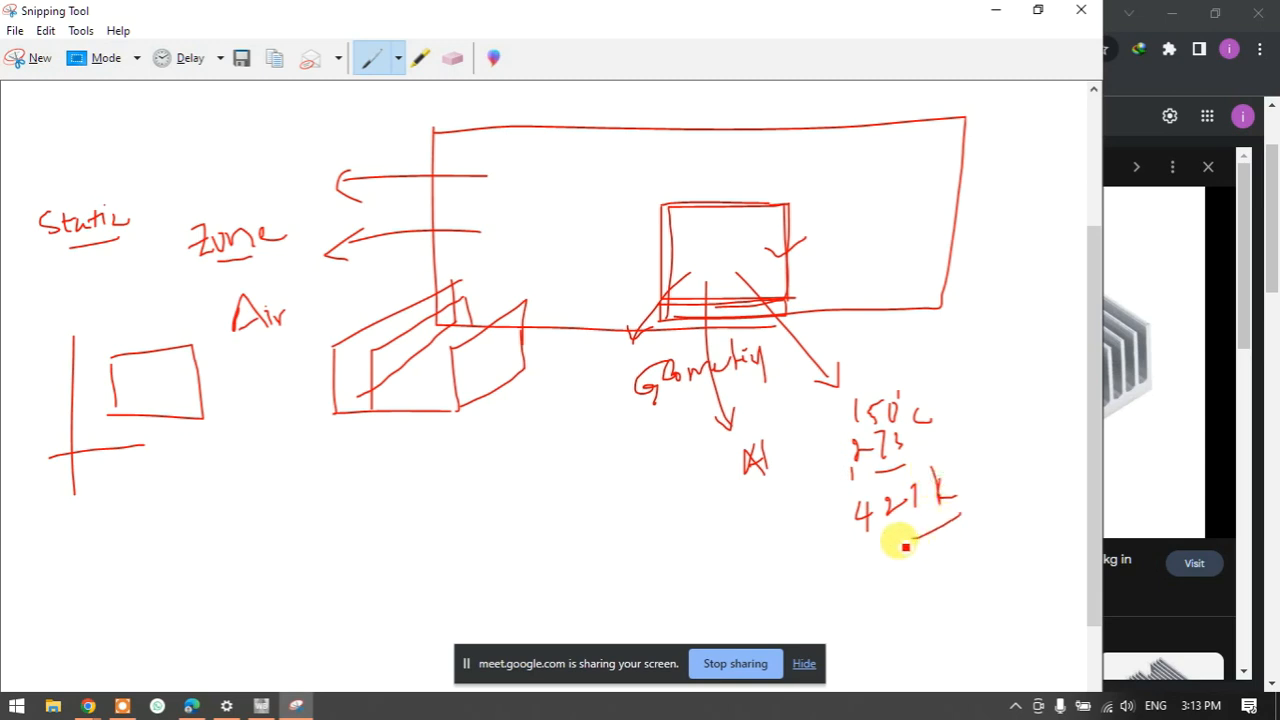
drag(940, 386, 982, 353)
drag(954, 491, 993, 447)
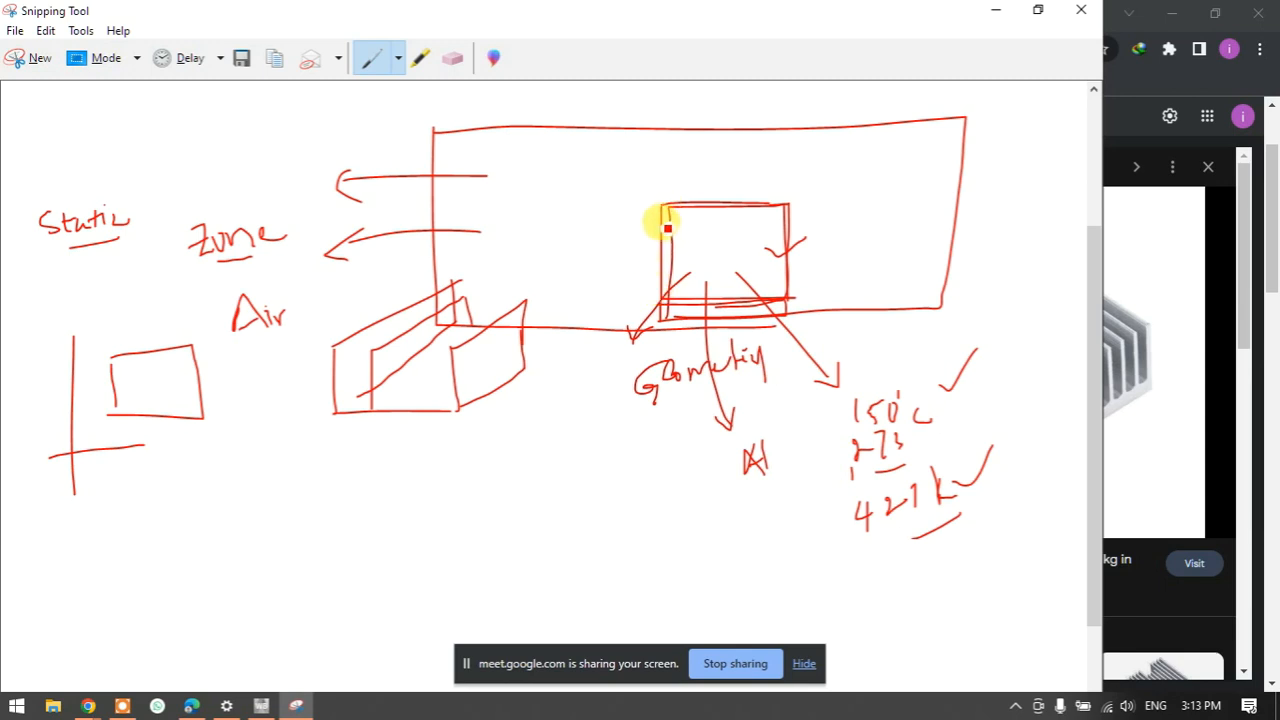
- Tick the heat-sink box and label the air region A1 and the heat-sink box A2
drag(703, 214, 740, 180)
drag(593, 226, 635, 201)
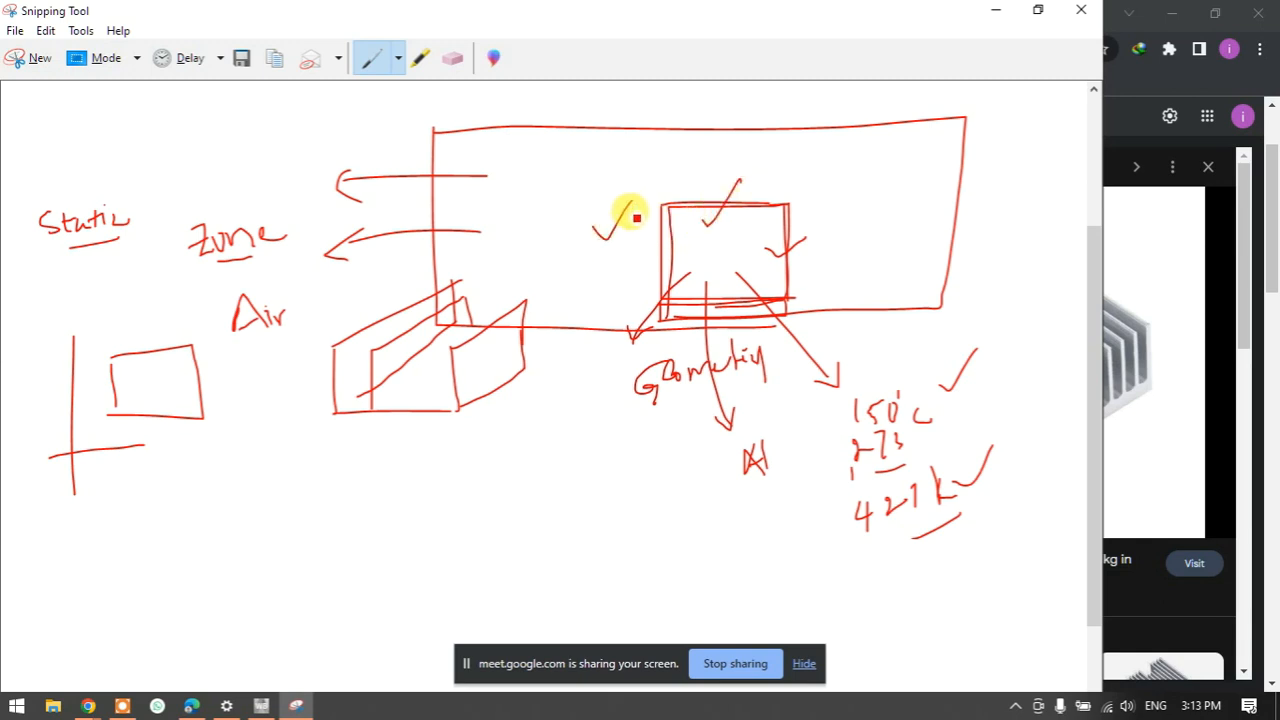
mouse_move(533, 211)
mouse_down()
mouse_move(560, 212)
mouse_move(556, 197)
mouse_up()
mouse_move(706, 230)
mouse_down()
mouse_move(704, 250)
mouse_move(718, 240)
mouse_up()
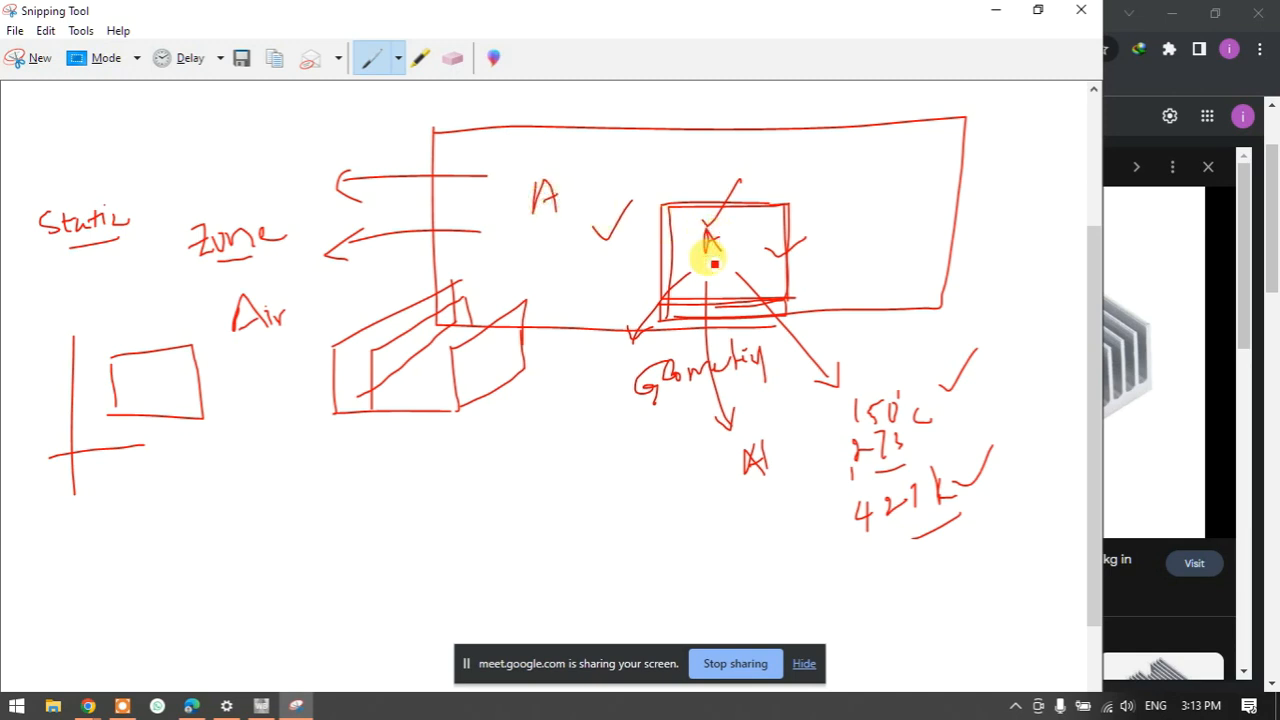
drag(558, 199, 559, 224)
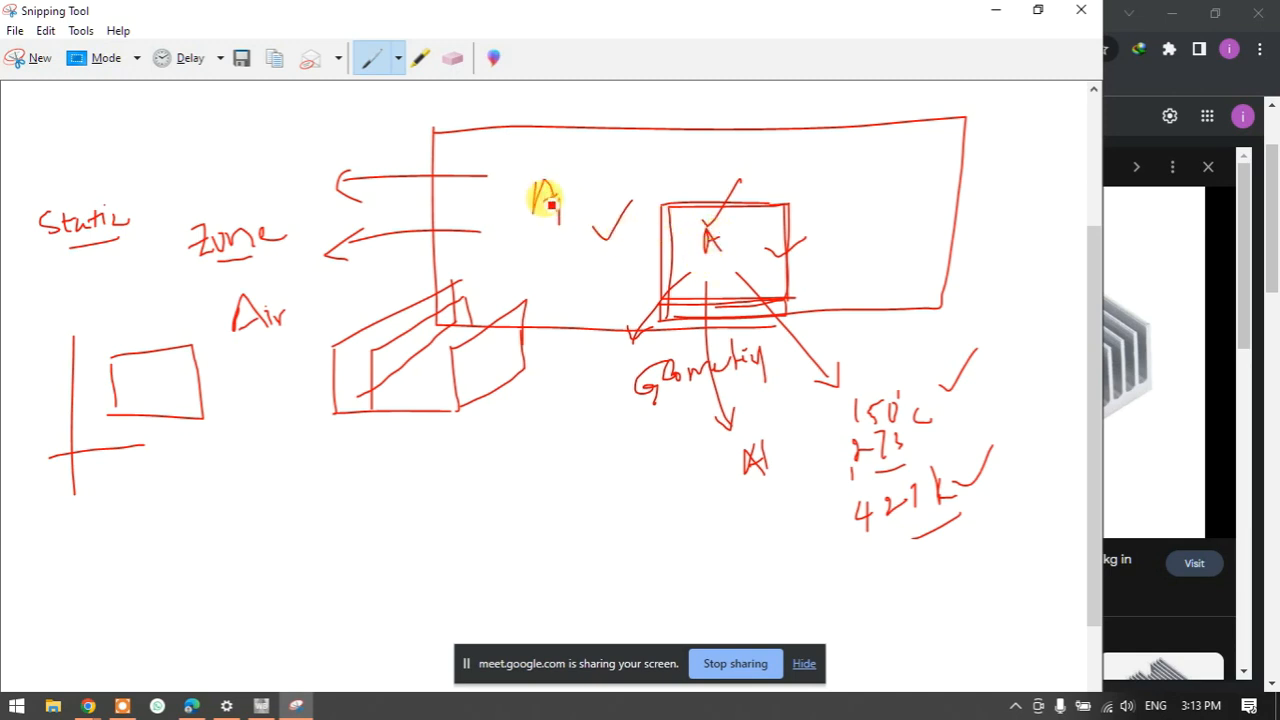
drag(731, 257, 731, 266)
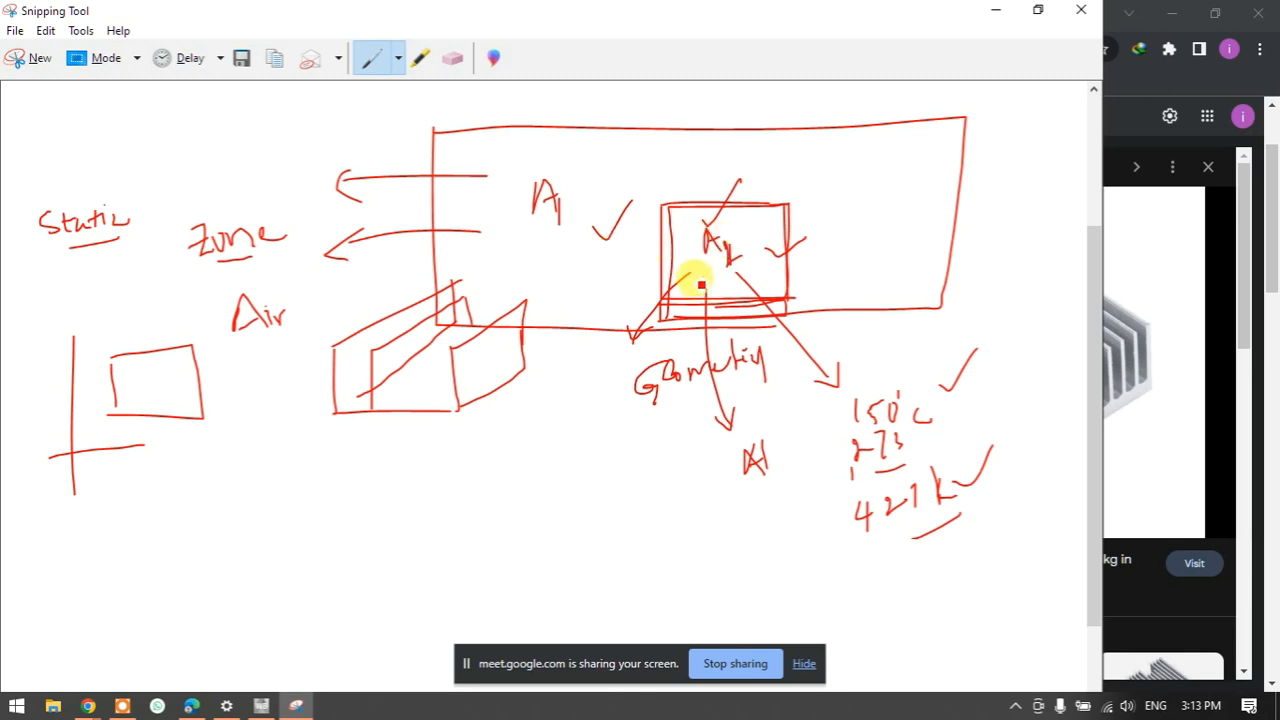
- Arrow from the heat-sink label to 'Mat' before Geometry, and link Air to the 3-D box
mouse_move(695, 244)
mouse_down()
mouse_move(586, 363)
mouse_move(616, 348)
mouse_up()
drag(600, 404, 628, 400)
drag(303, 302, 460, 258)
drag(306, 290, 296, 308)
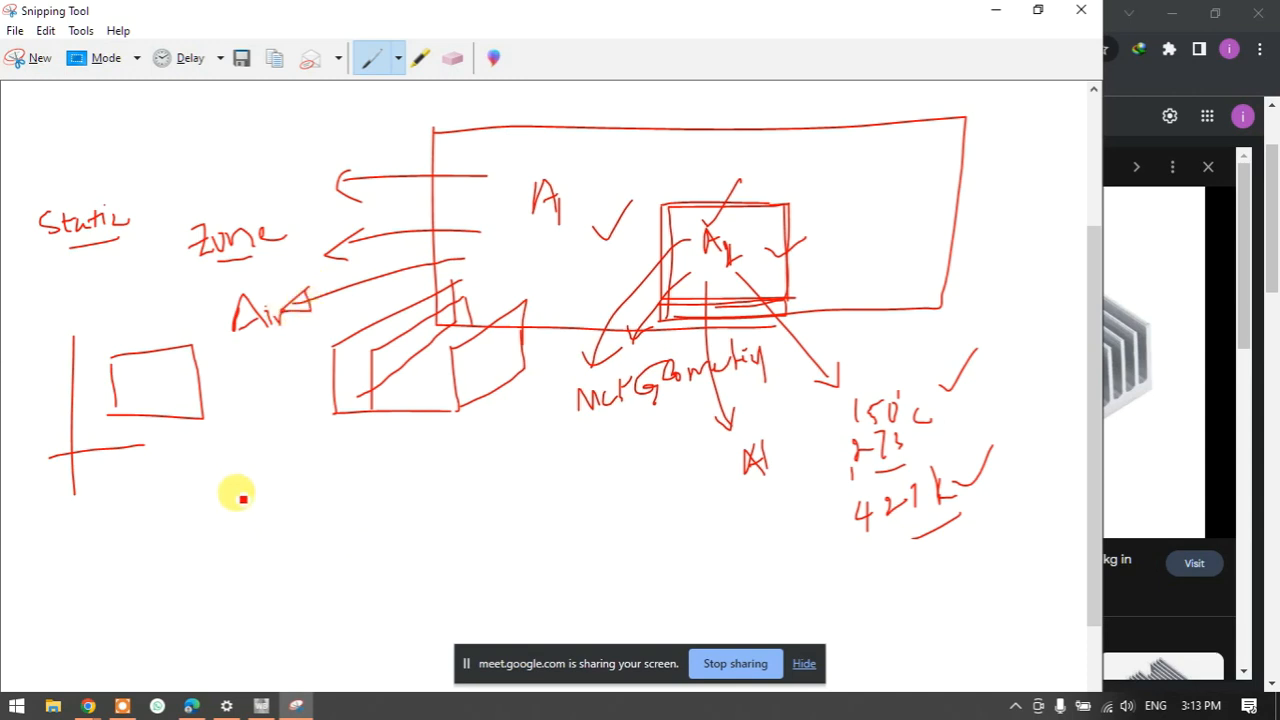
- Sketch two joined convection boxes with an arched arrow, outgoing arrow and pointer
mouse_move(240, 538)
mouse_down()
mouse_move(240, 480)
mouse_move(286, 478)
mouse_move(291, 522)
mouse_up()
mouse_move(286, 477)
mouse_down()
mouse_move(345, 471)
mouse_move(322, 527)
mouse_move(291, 528)
mouse_up()
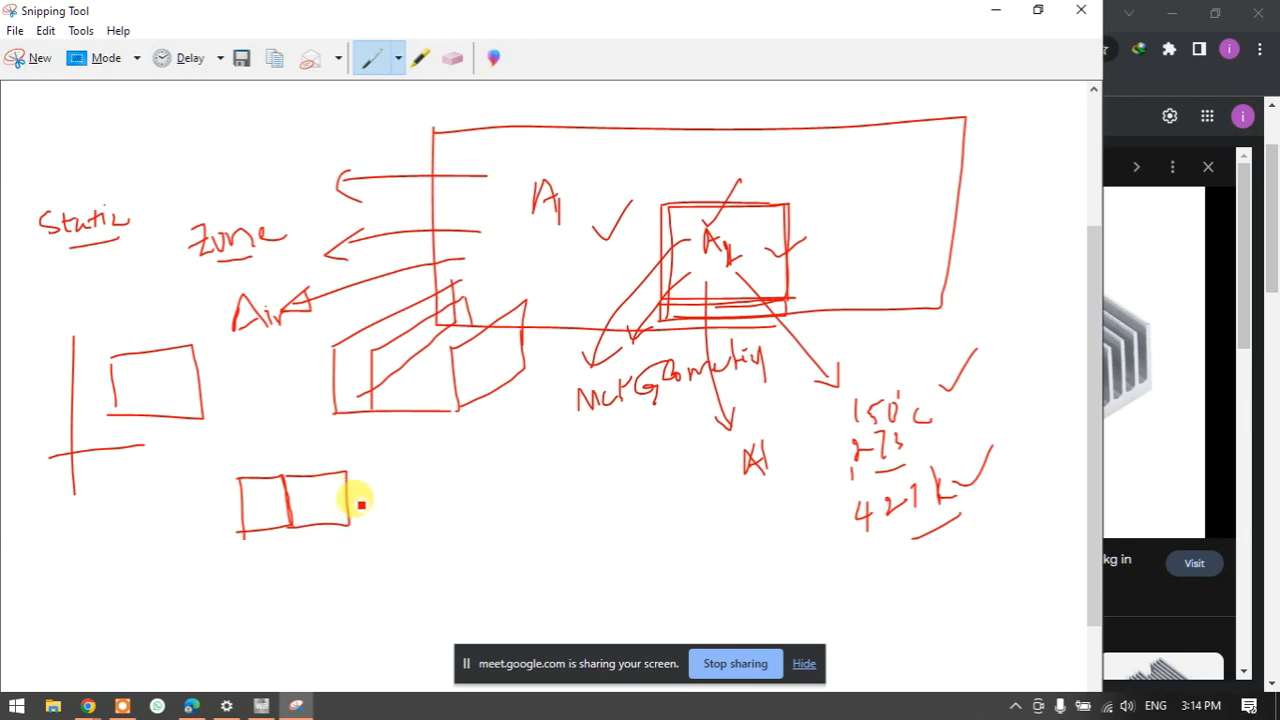
mouse_move(265, 492)
mouse_down()
mouse_move(257, 477)
mouse_move(306, 434)
mouse_move(335, 490)
mouse_move(344, 478)
mouse_up()
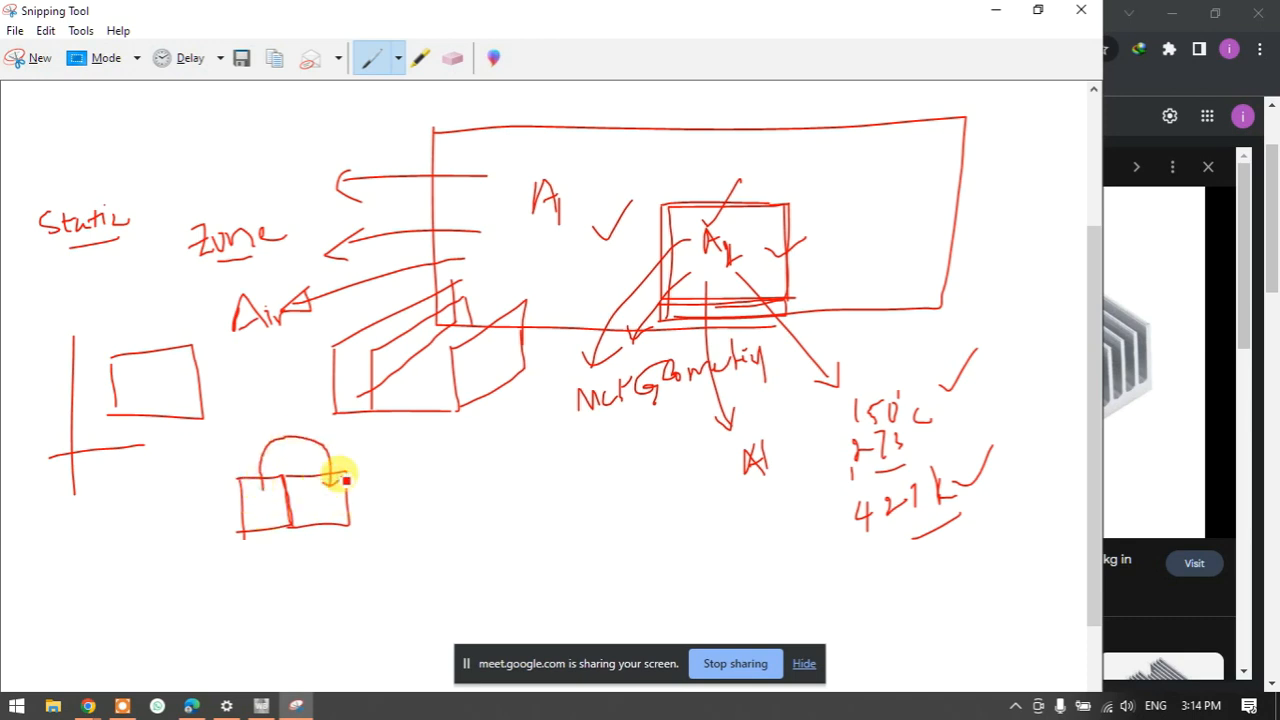
mouse_move(223, 487)
mouse_down()
mouse_move(258, 491)
mouse_move(256, 455)
mouse_up()
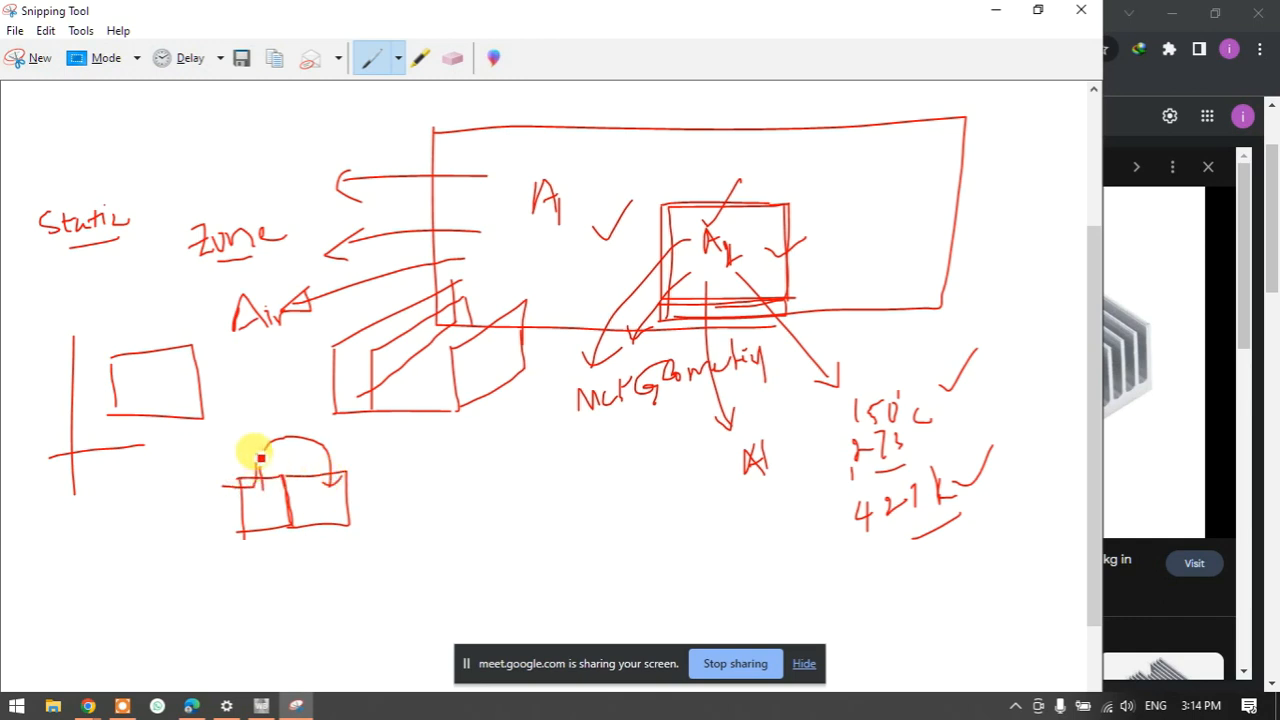
mouse_move(317, 491)
mouse_down()
mouse_move(380, 476)
mouse_move(385, 491)
mouse_up()
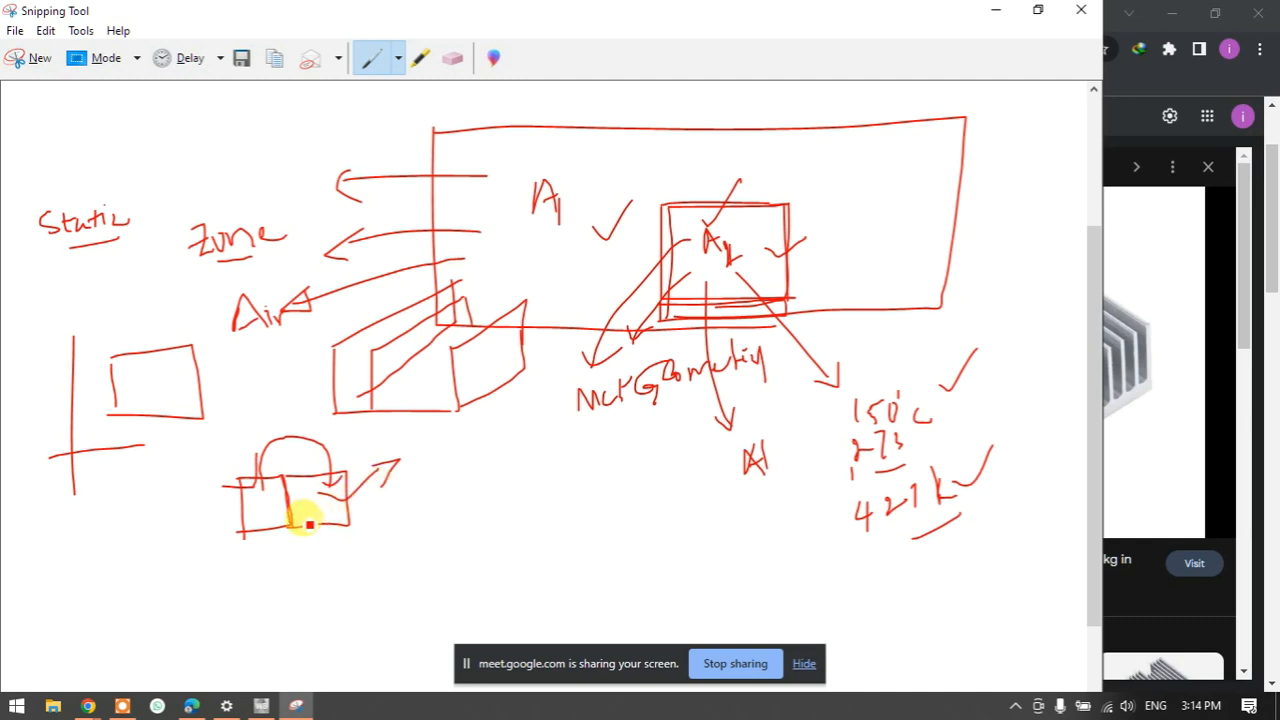
mouse_move(294, 540)
mouse_down()
mouse_move(388, 559)
mouse_move(510, 518)
mouse_up()
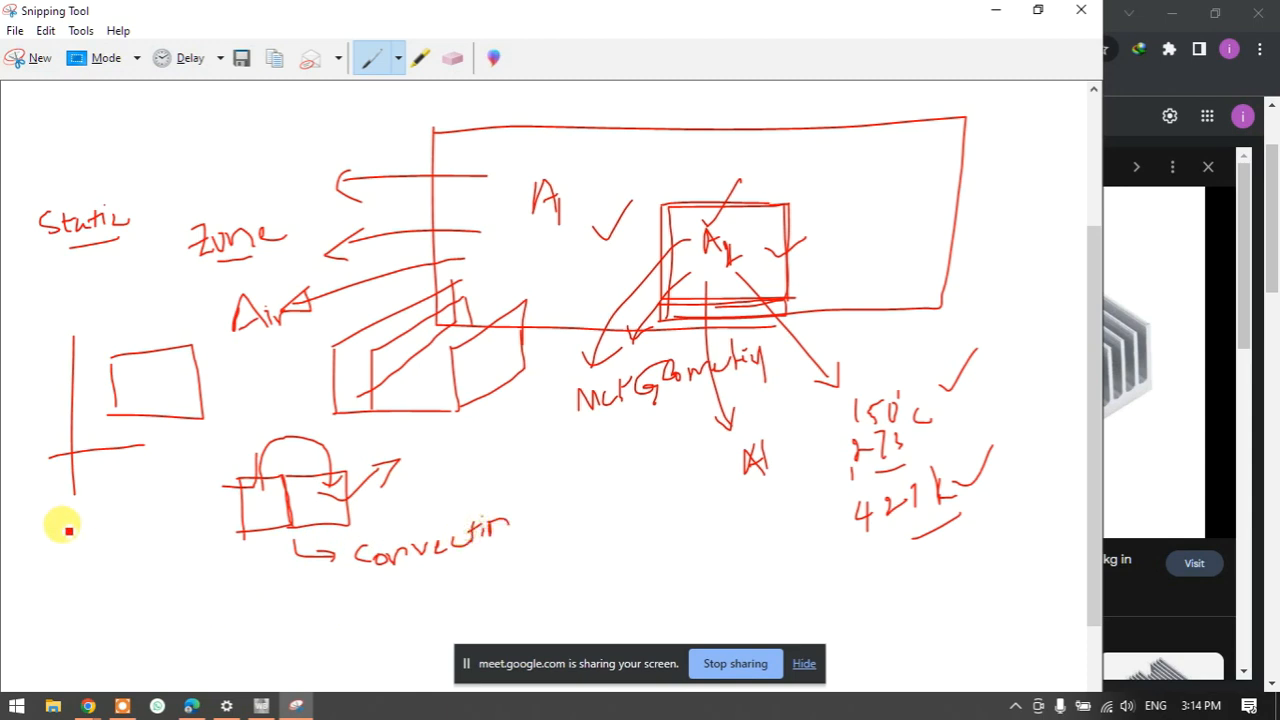
- Draw a lower-left conduction box with wavy and diagonal arrows, labelled Cond
drag(55, 545, 56, 615)
mouse_move(61, 548)
mouse_down()
mouse_move(126, 554)
mouse_move(69, 606)
mouse_move(80, 598)
mouse_up()
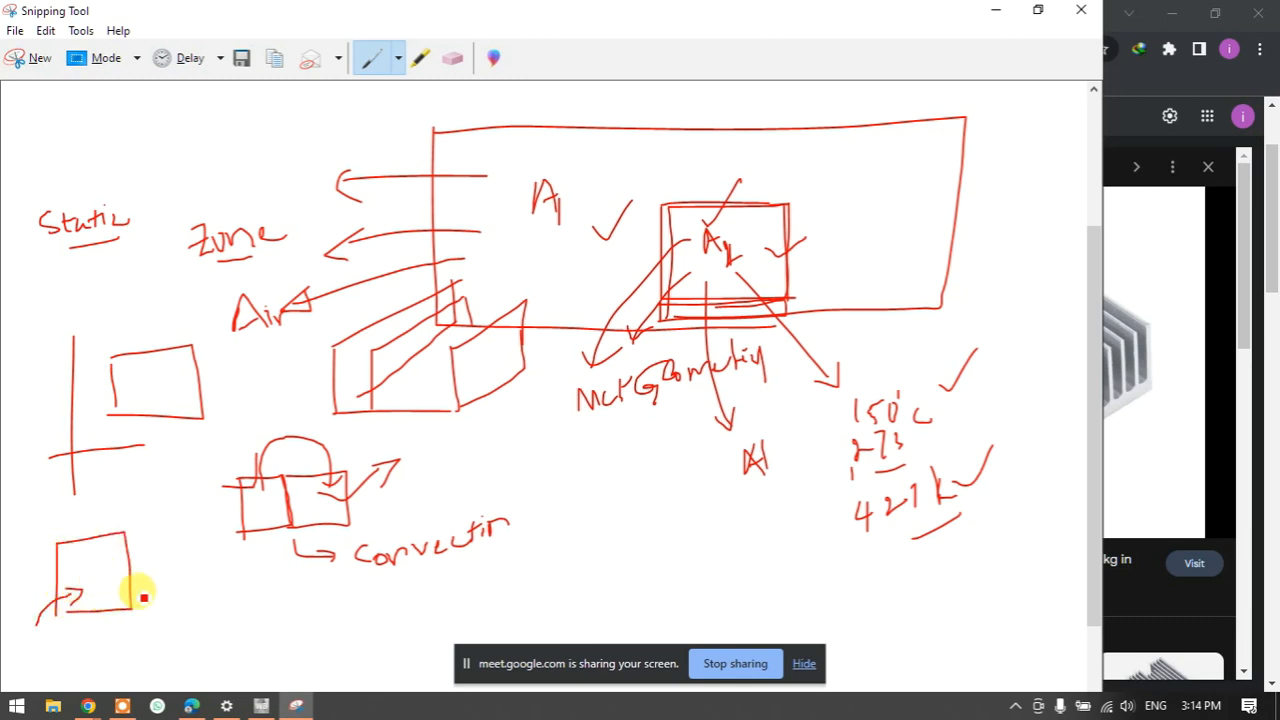
mouse_move(58, 620)
mouse_down()
mouse_move(100, 608)
mouse_move(128, 545)
mouse_up()
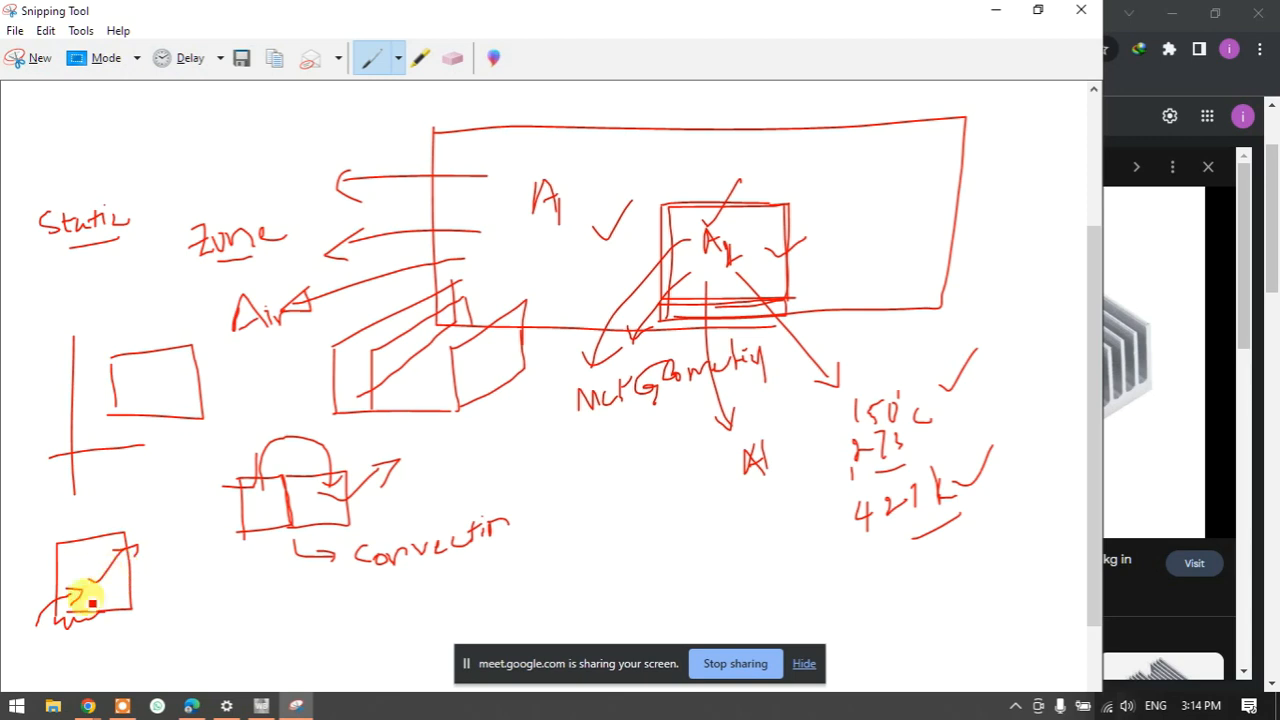
mouse_move(145, 580)
mouse_down()
mouse_move(167, 597)
mouse_move(202, 588)
mouse_up()
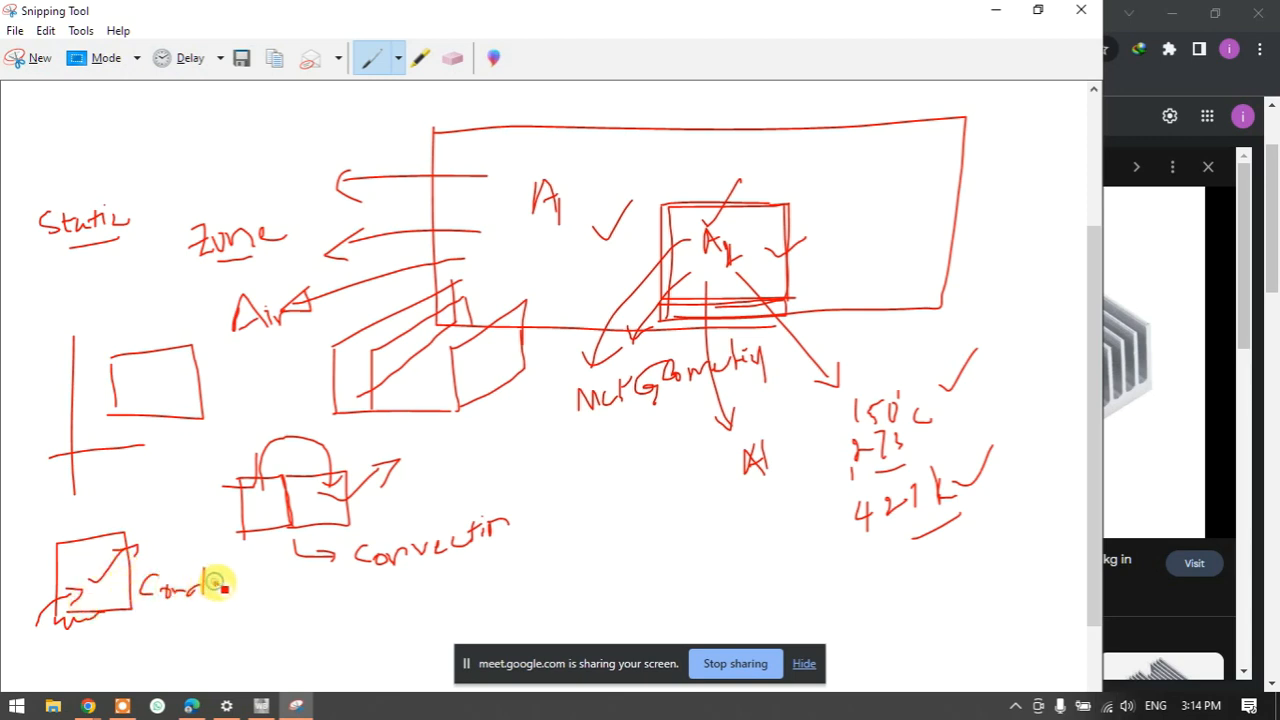
- Draw a radiation box with outward arrows, write R near A1, and underline Convection
drag(580, 500, 580, 543)
mouse_move(583, 496)
mouse_down()
mouse_move(611, 503)
mouse_move(538, 544)
mouse_move(552, 541)
mouse_move(538, 506)
mouse_move(571, 511)
mouse_move(577, 452)
mouse_move(585, 462)
mouse_move(680, 428)
mouse_up()
drag(591, 264, 641, 236)
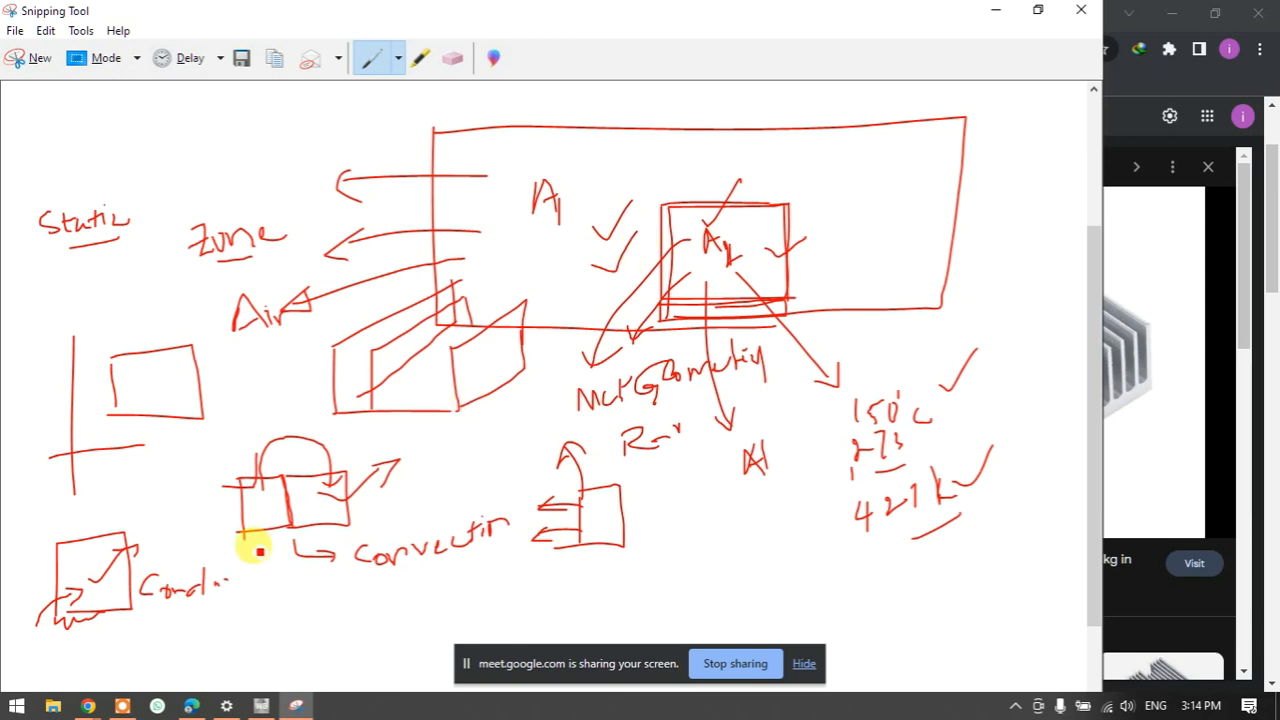
drag(401, 586, 446, 553)
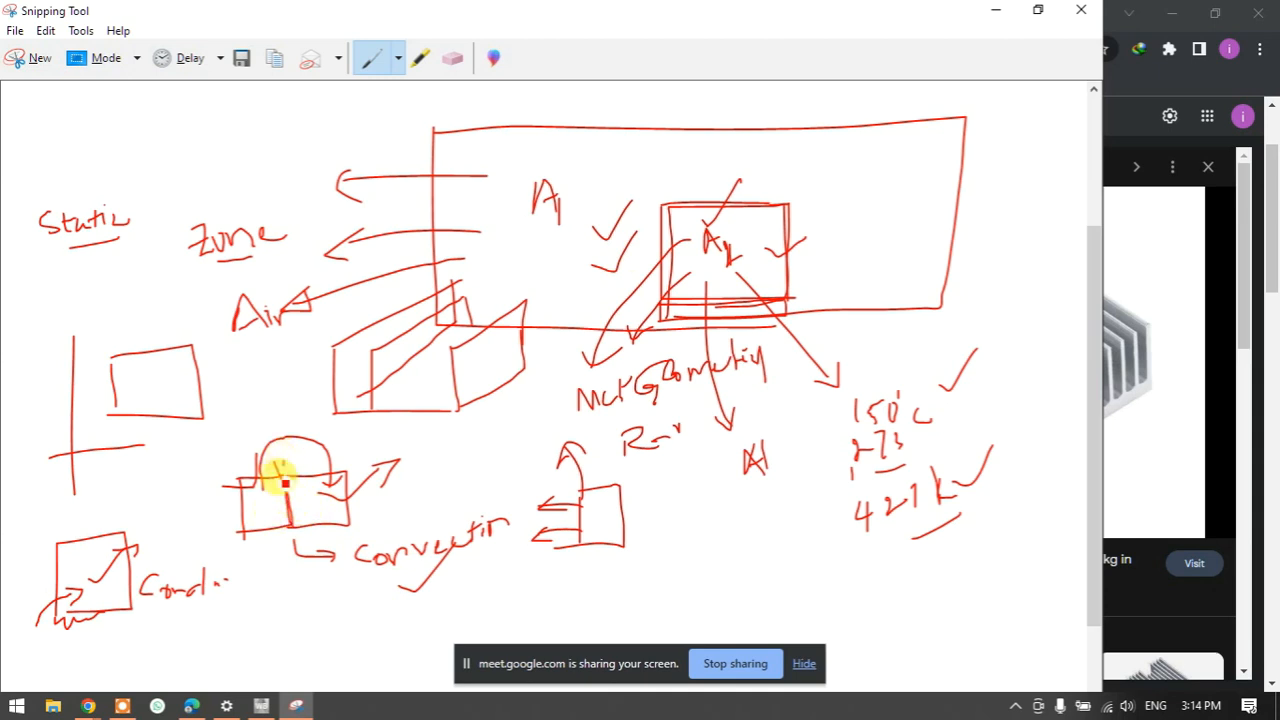
mouse_move(277, 466)
mouse_down()
mouse_move(300, 466)
mouse_move(297, 477)
mouse_up()
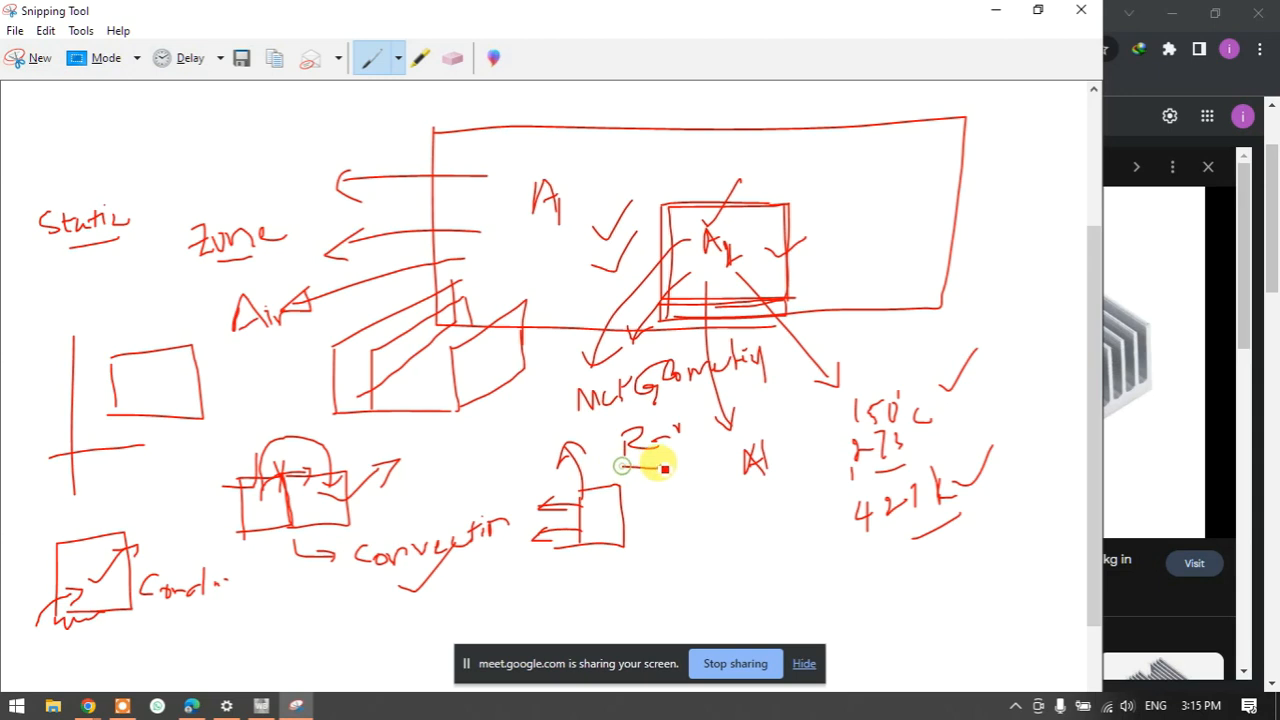
- Loop the convection and radiation sketches and cross out the conduction sketch
mouse_move(240, 420)
mouse_down()
mouse_move(275, 587)
mouse_move(711, 572)
mouse_move(666, 382)
mouse_move(223, 434)
mouse_move(236, 442)
mouse_up()
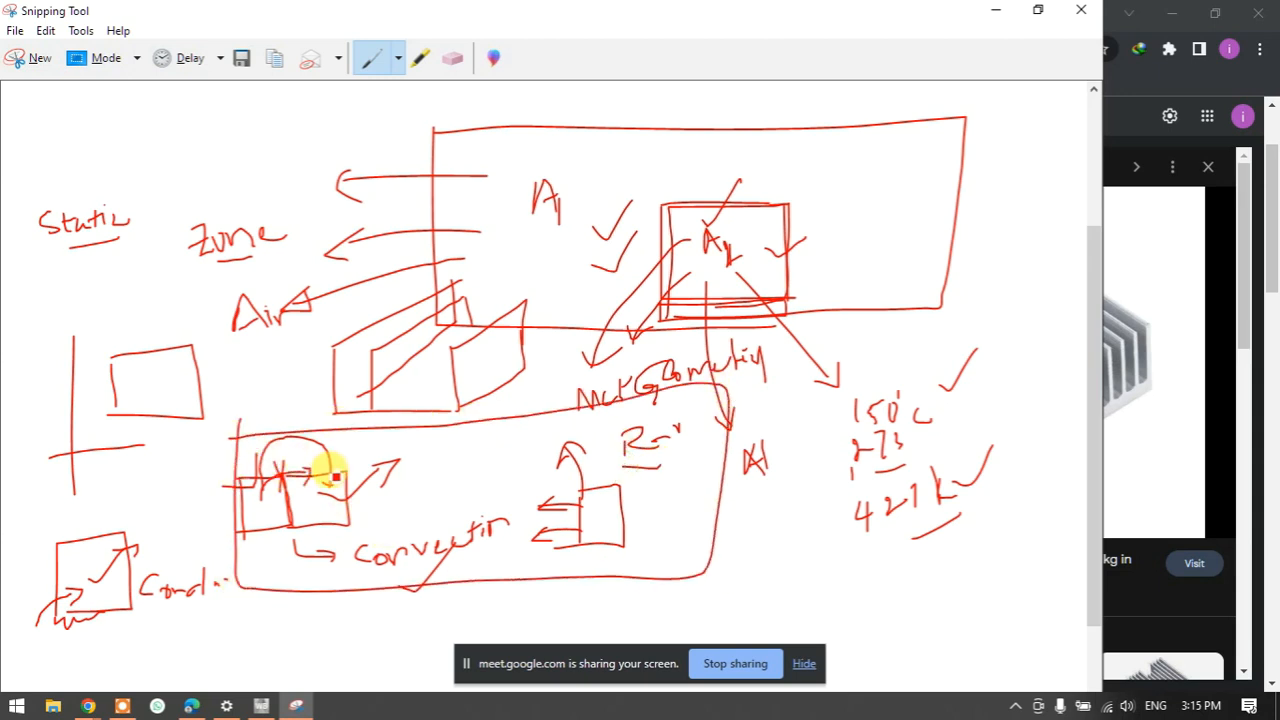
drag(12, 539, 200, 612)
drag(170, 552, 77, 649)
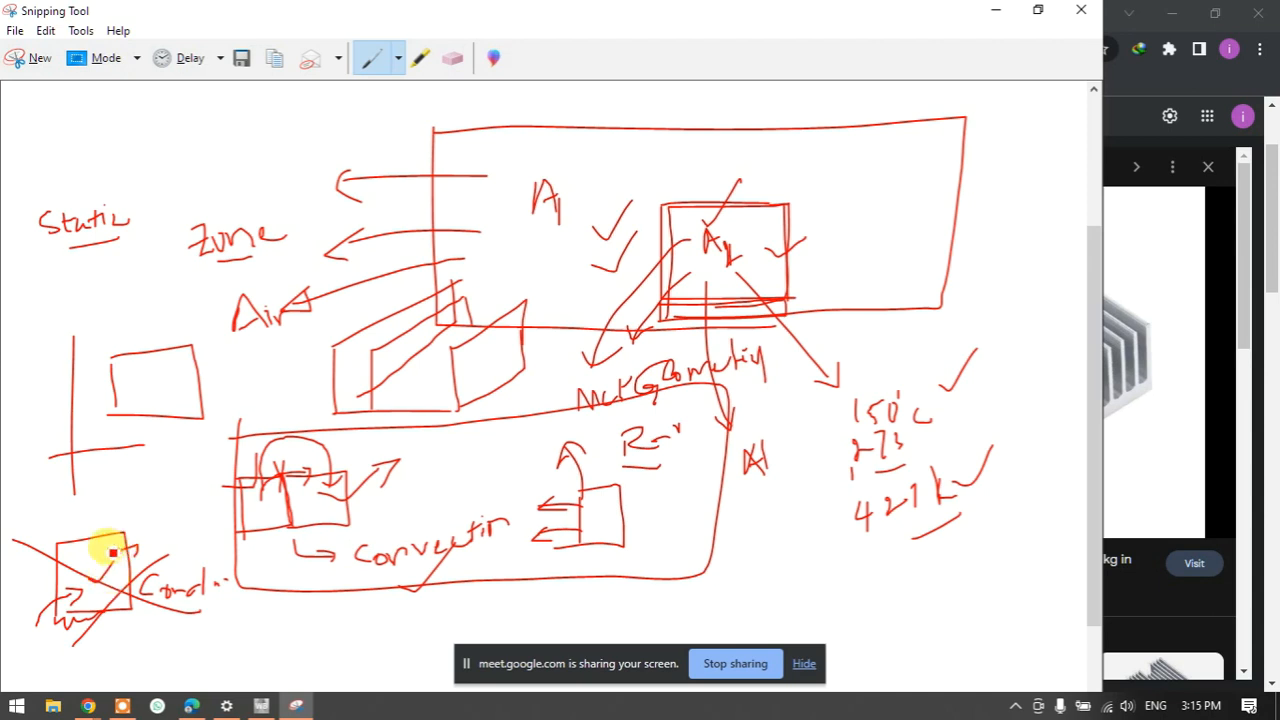
drag(113, 552, 165, 497)
drag(60, 565, 97, 513)
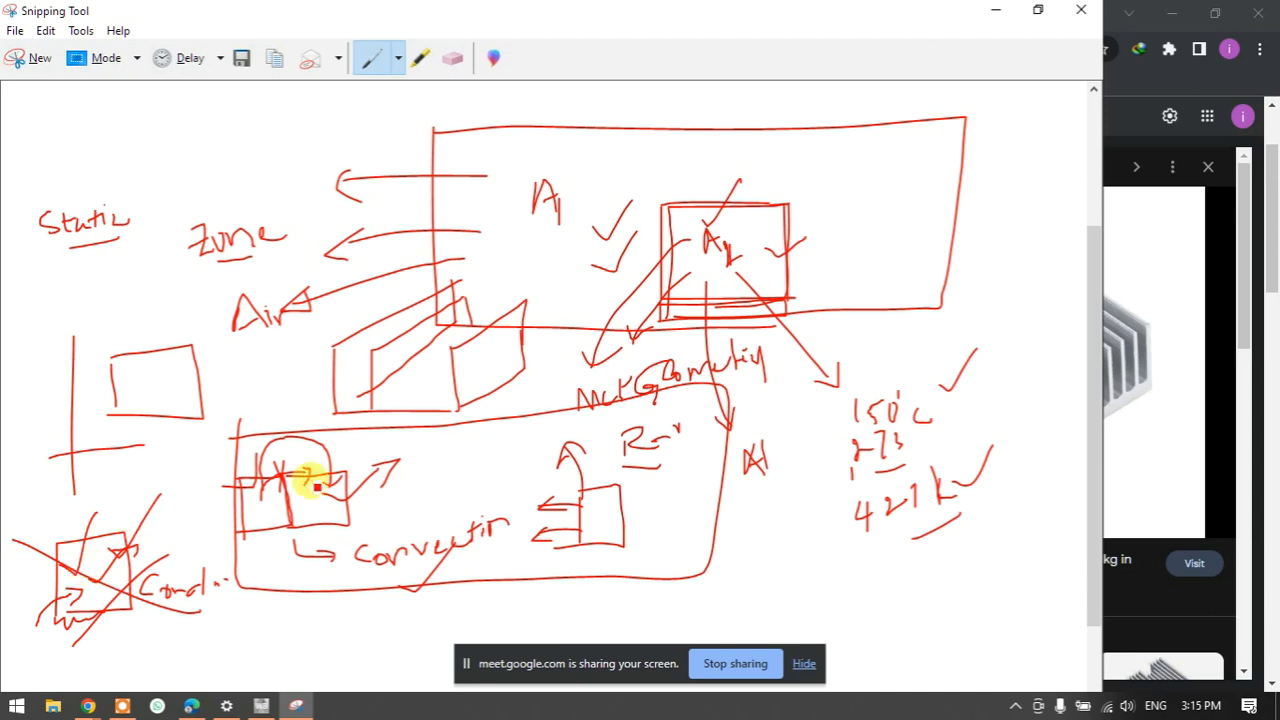
- Mark the convection sketch, tick the convection label and radiation sketch, and add arrows
drag(349, 497, 414, 511)
mouse_move(519, 478)
mouse_down()
mouse_move(566, 490)
mouse_move(535, 497)
mouse_up()
drag(318, 549, 388, 506)
drag(633, 498, 700, 458)
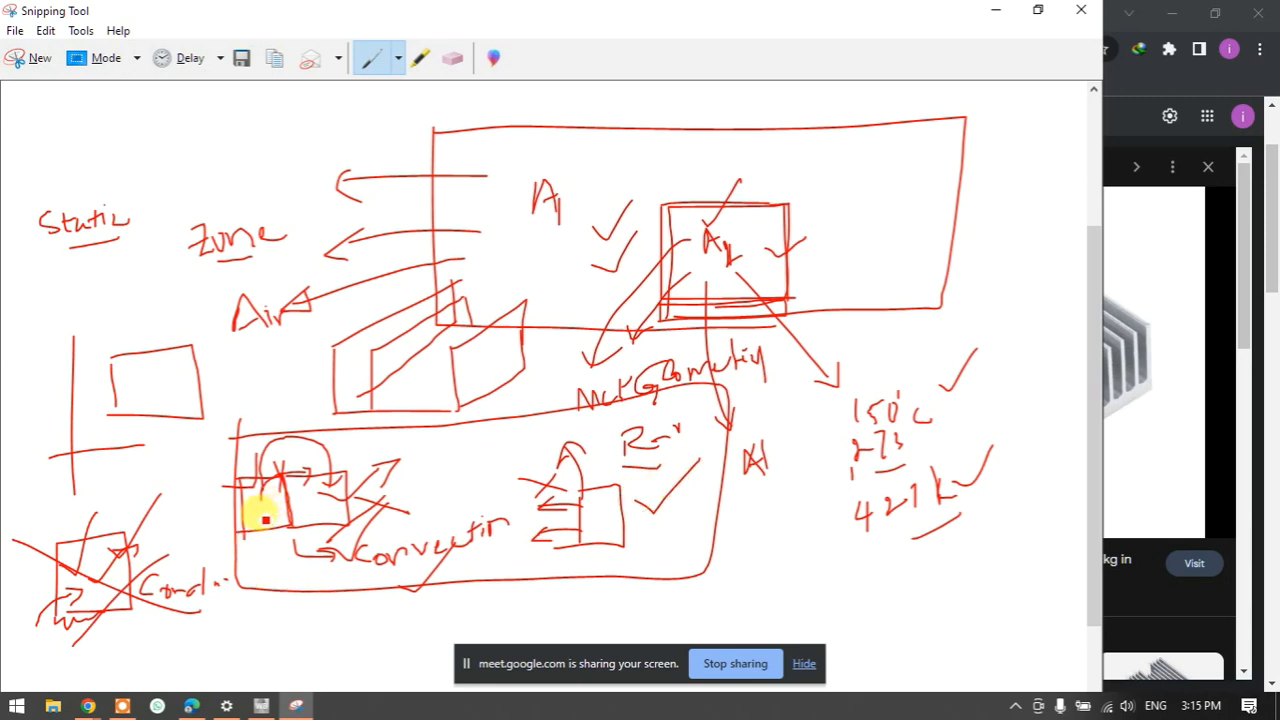
mouse_move(260, 517)
mouse_down()
mouse_move(286, 466)
mouse_move(300, 486)
mouse_move(334, 491)
mouse_up()
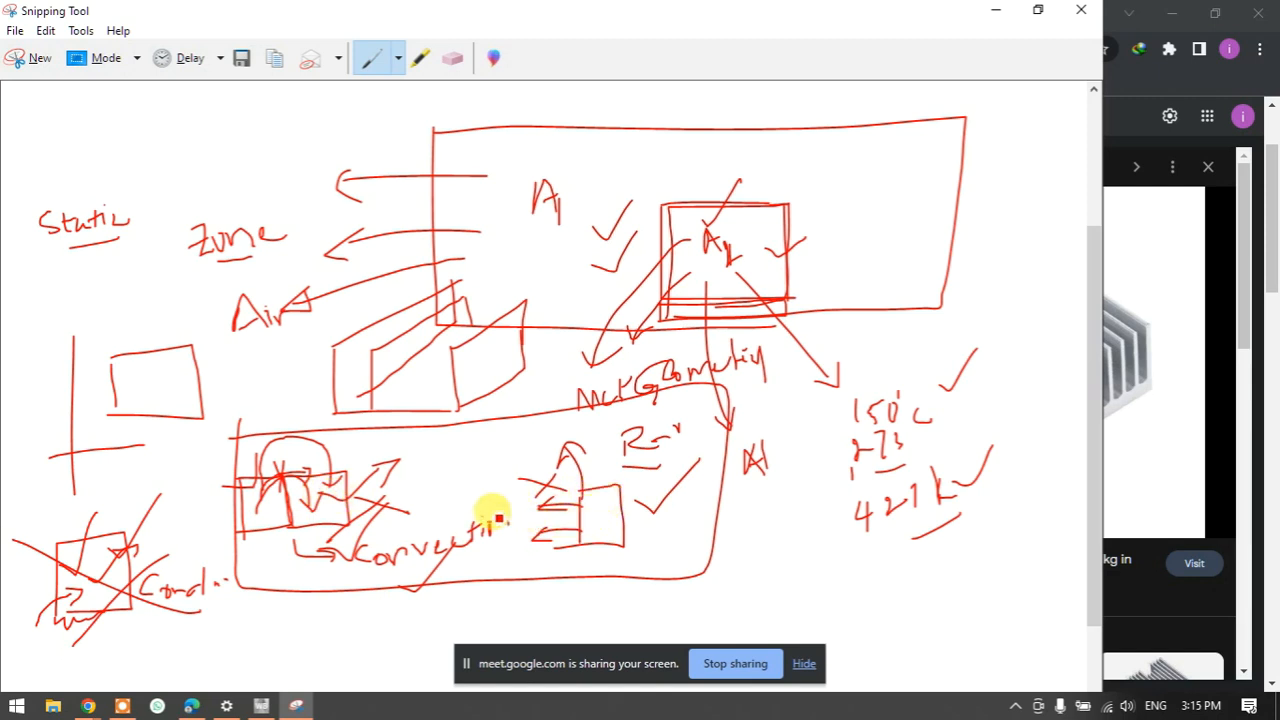
scroll(500, 505, down, 2)
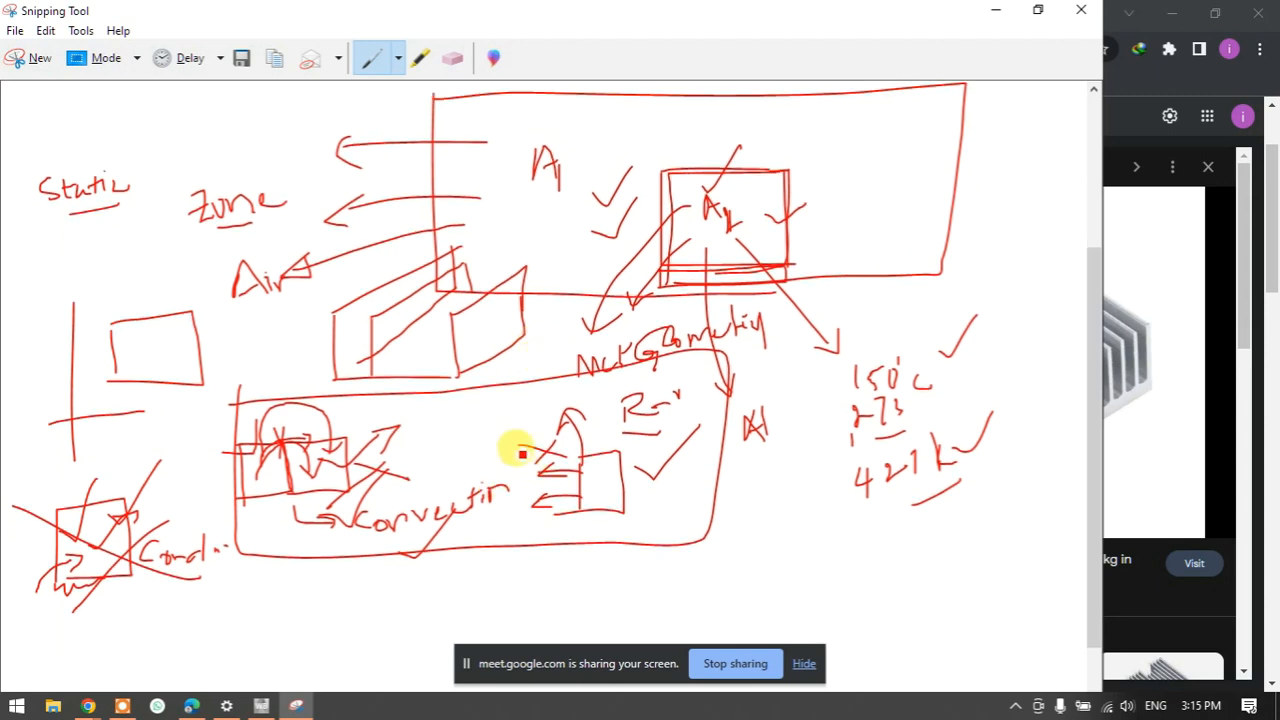
- Capture a new blank snip and maximise it for drawing
click(28, 60)
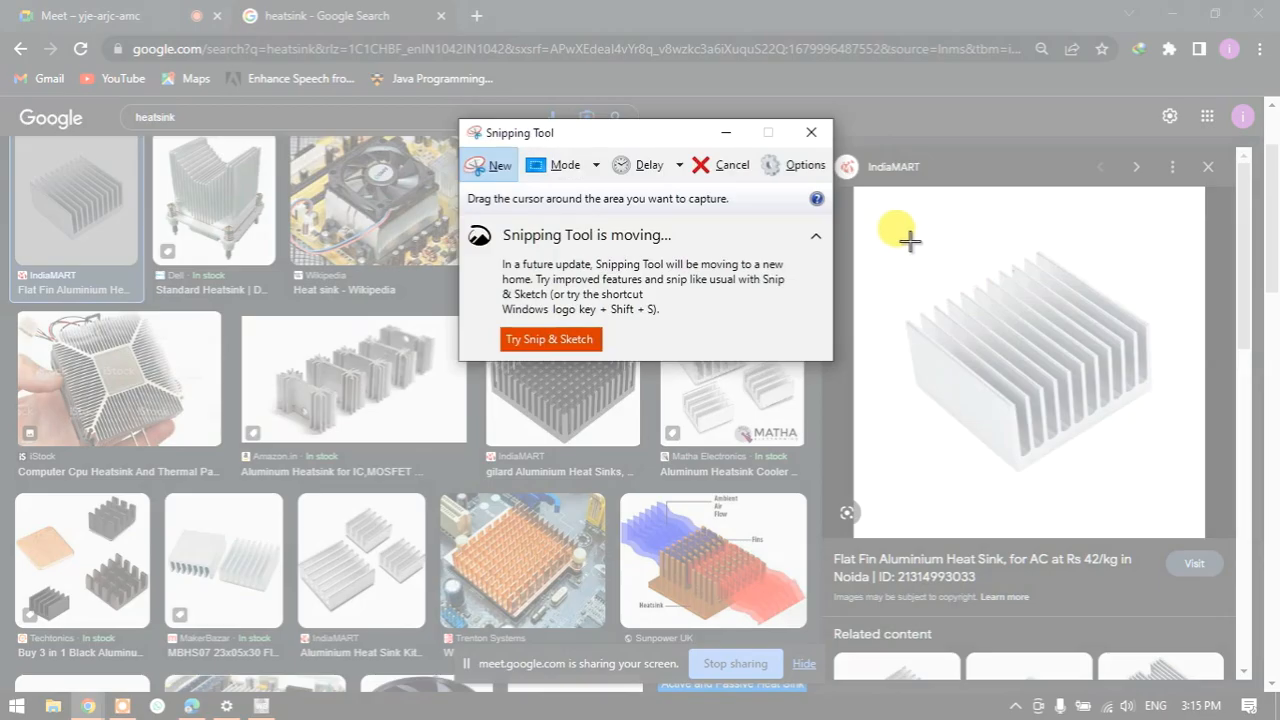
drag(879, 203, 939, 239)
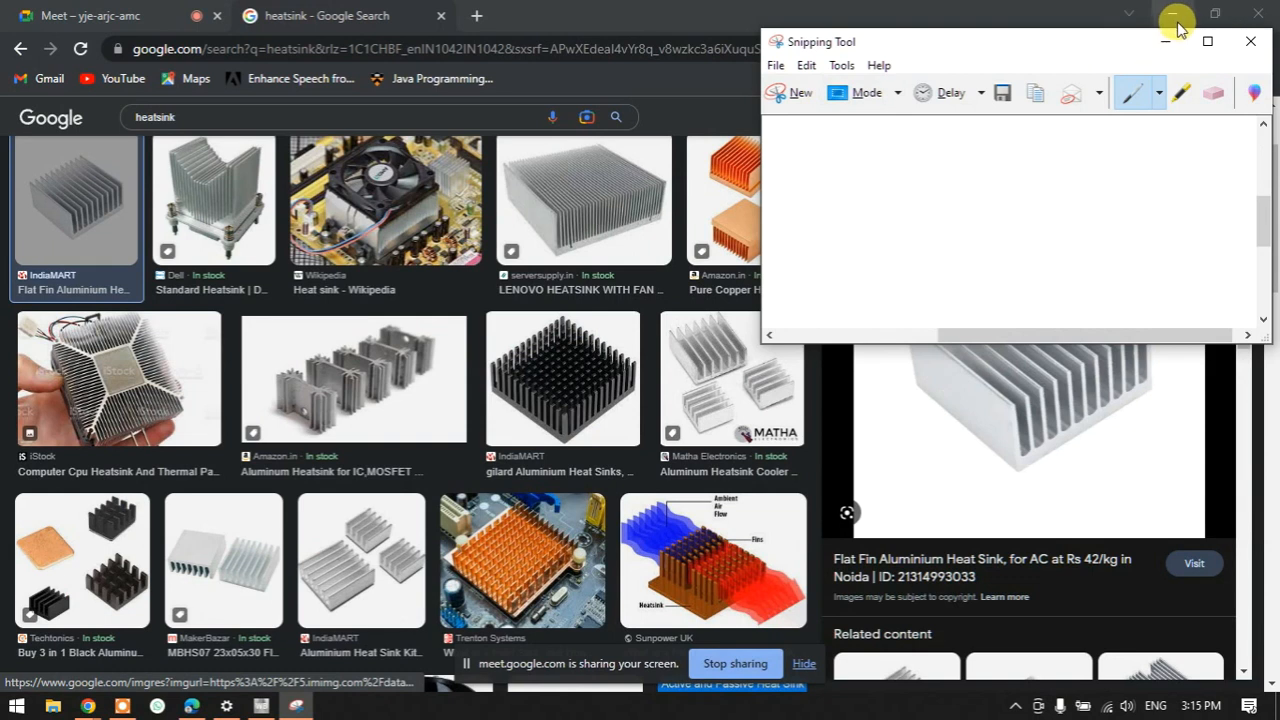
click(1206, 39)
- Draw the heat-sink rectangle and label it with 2mm thickness, 5cm width and height dimensions
mouse_move(316, 225)
mouse_down()
mouse_move(317, 250)
mouse_move(397, 317)
mouse_move(421, 315)
mouse_move(429, 212)
mouse_move(429, 306)
mouse_move(416, 314)
mouse_up()
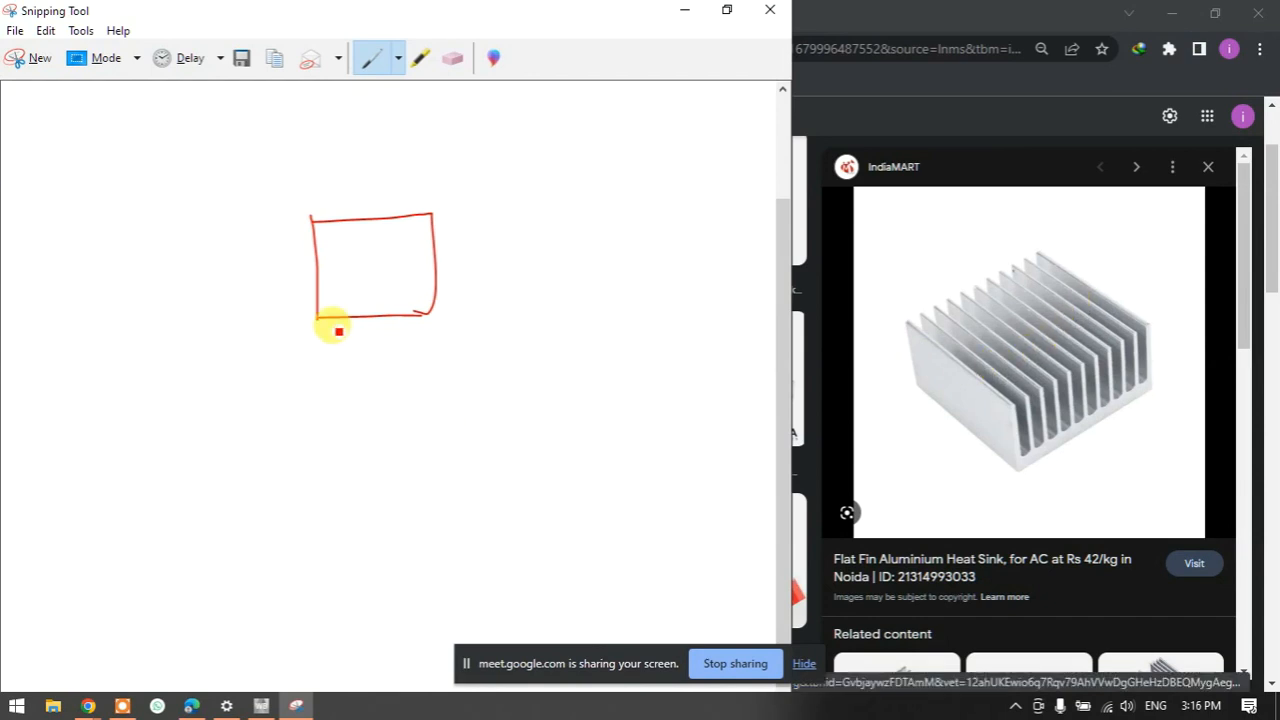
drag(308, 268, 285, 276)
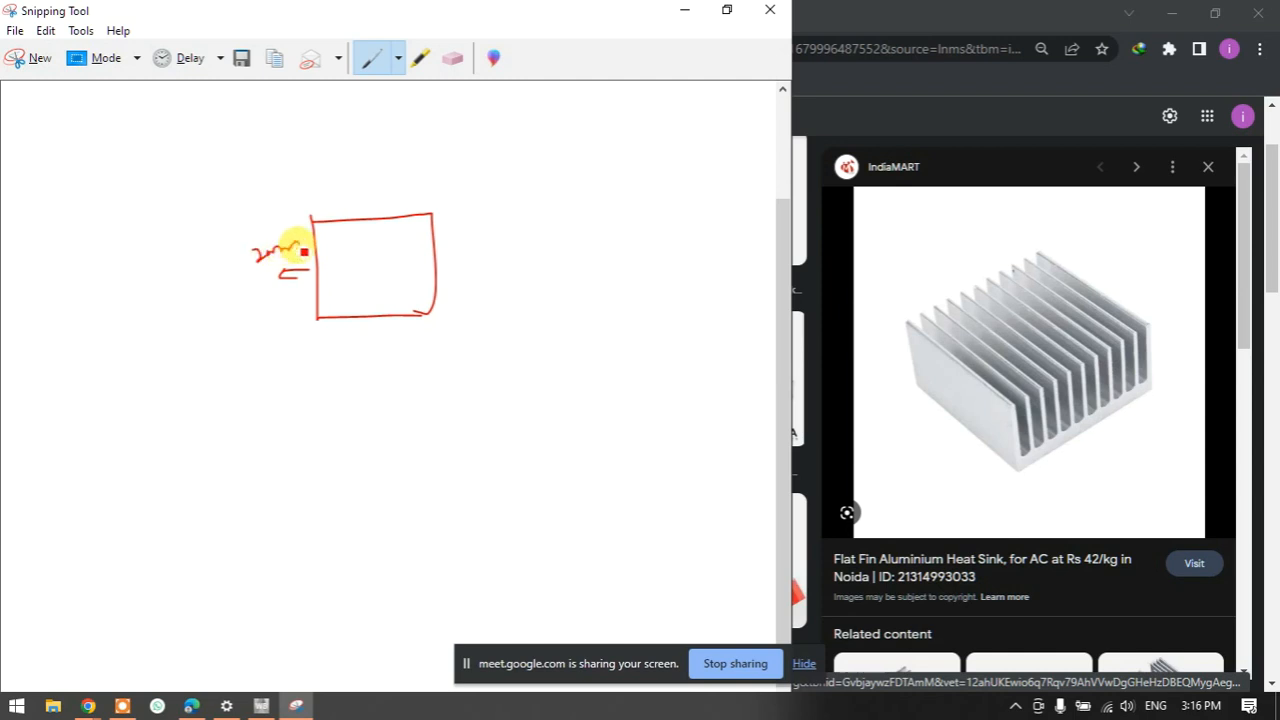
mouse_move(318, 330)
mouse_down()
mouse_move(446, 338)
mouse_move(440, 352)
mouse_up()
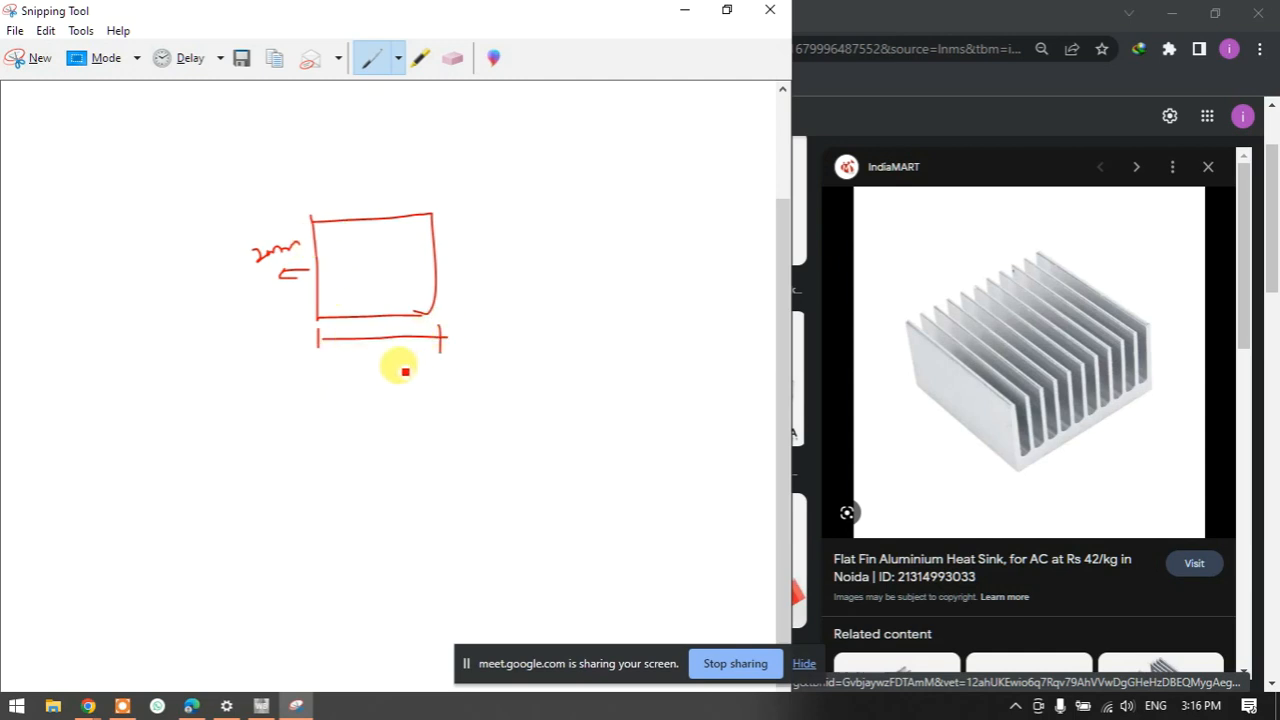
mouse_move(373, 379)
mouse_down()
mouse_move(437, 352)
mouse_move(484, 306)
mouse_up()
mouse_move(468, 217)
mouse_down()
mouse_move(449, 217)
mouse_move(471, 308)
mouse_move(468, 231)
mouse_move(487, 267)
mouse_up()
drag(503, 246, 516, 245)
mouse_move(319, 317)
mouse_down()
mouse_move(317, 337)
mouse_move(432, 333)
mouse_move(414, 314)
mouse_move(285, 334)
mouse_up()
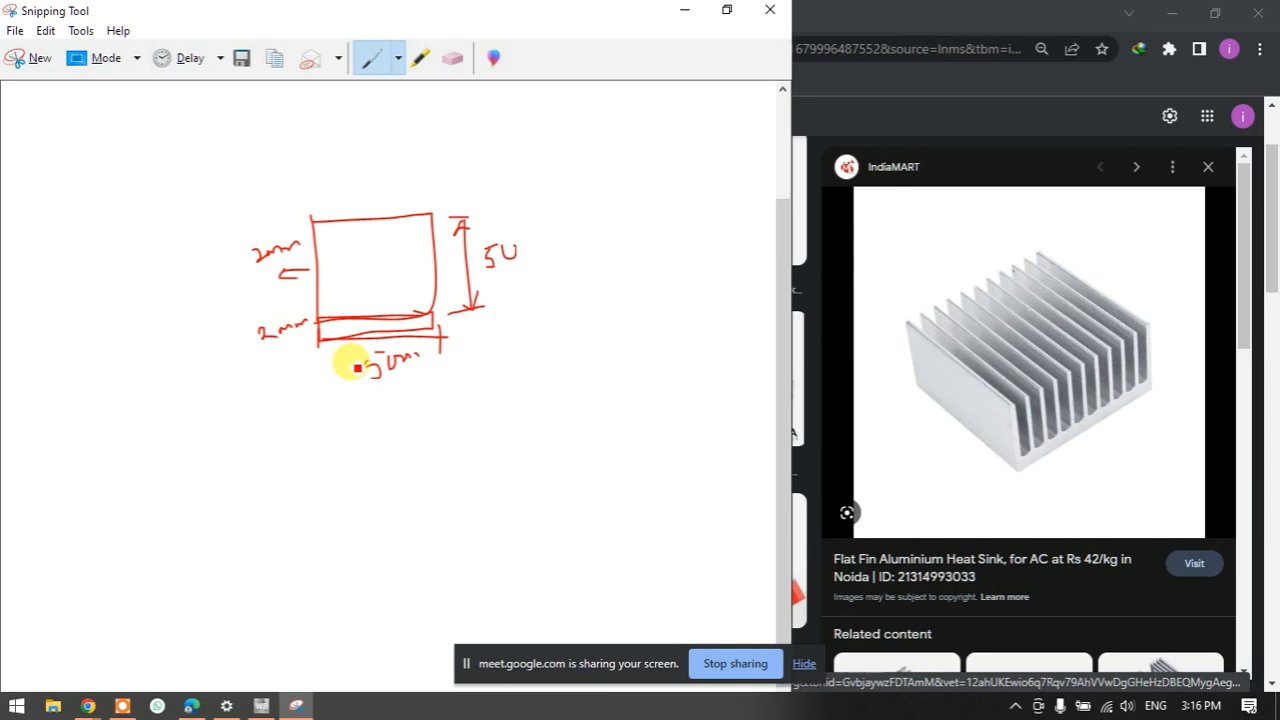
scroll(357, 368, up, 1)
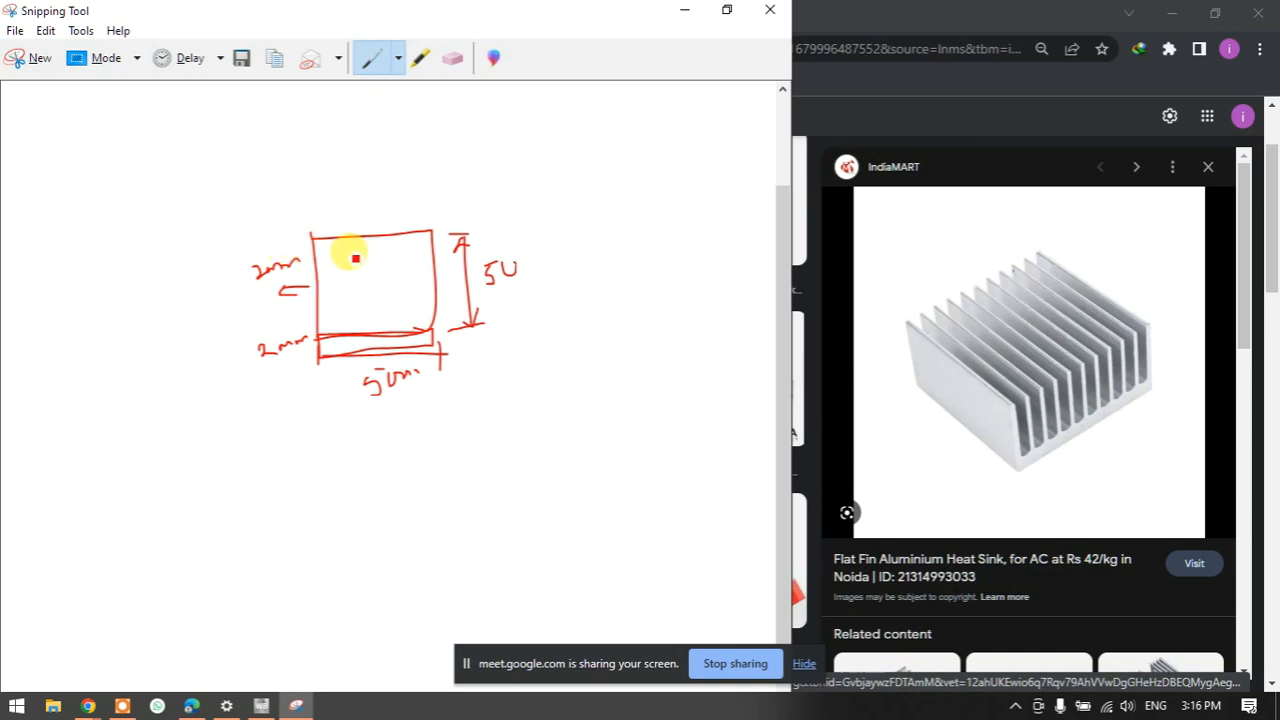
- Draw a large enclosure labelled Zone around the heat sink, with arrows and check marks
mouse_move(41, 137)
mouse_down()
mouse_move(37, 306)
mouse_move(189, 340)
mouse_move(585, 341)
mouse_move(660, 180)
mouse_move(566, 120)
mouse_move(39, 129)
mouse_up()
mouse_move(64, 185)
mouse_down()
mouse_move(63, 200)
mouse_move(107, 186)
mouse_up()
mouse_move(336, 250)
mouse_down()
mouse_move(296, 185)
mouse_move(409, 157)
mouse_move(423, 134)
mouse_up()
drag(356, 293, 280, 312)
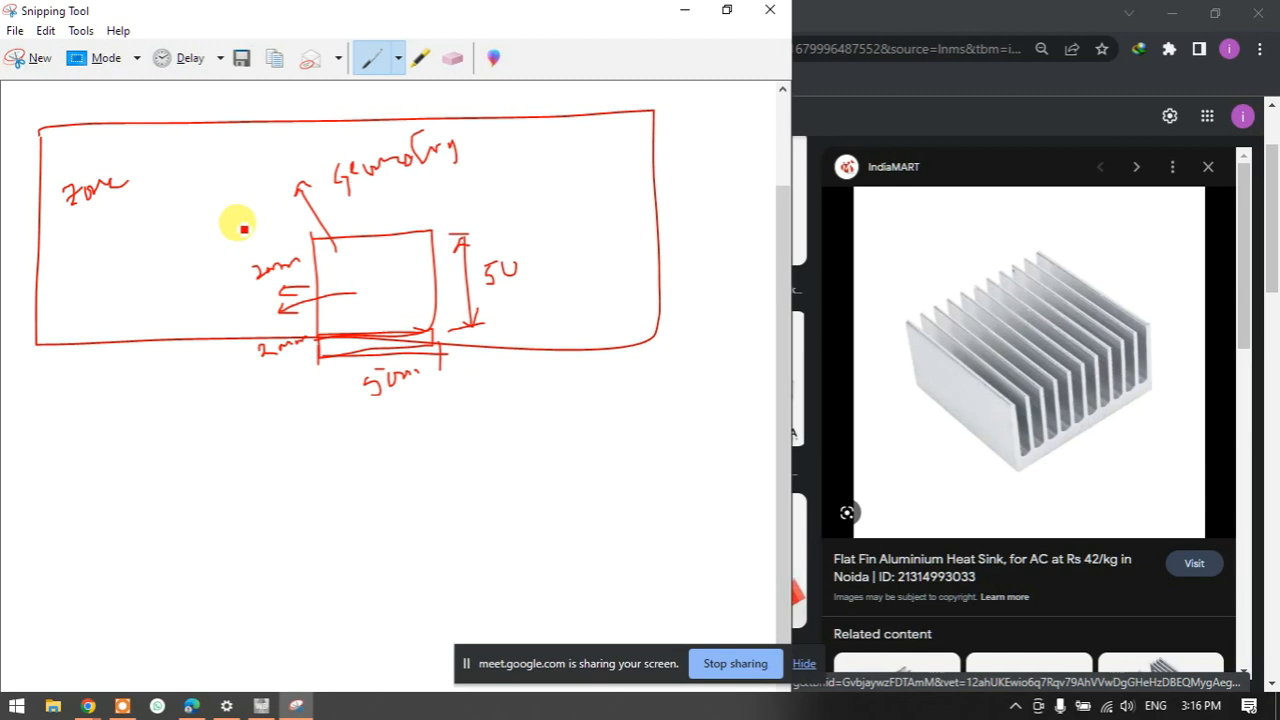
mouse_move(371, 300)
mouse_down()
mouse_move(384, 311)
mouse_move(420, 277)
mouse_up()
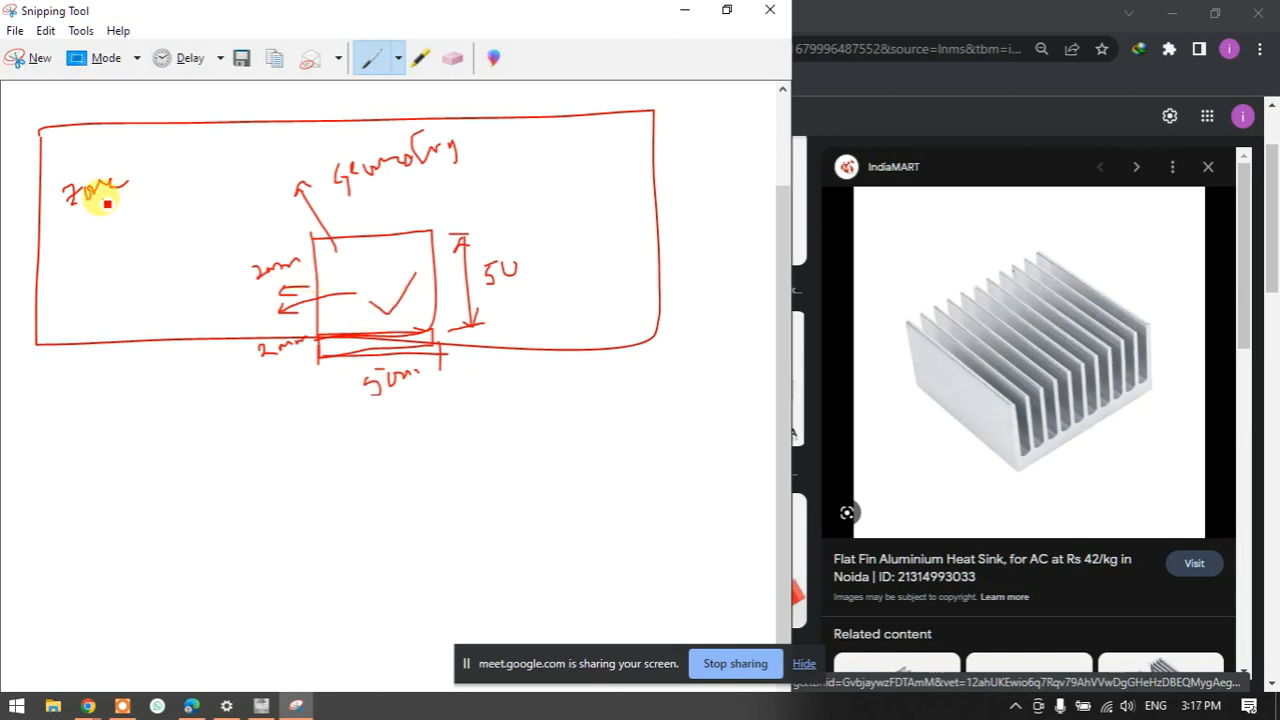
drag(103, 195, 172, 167)
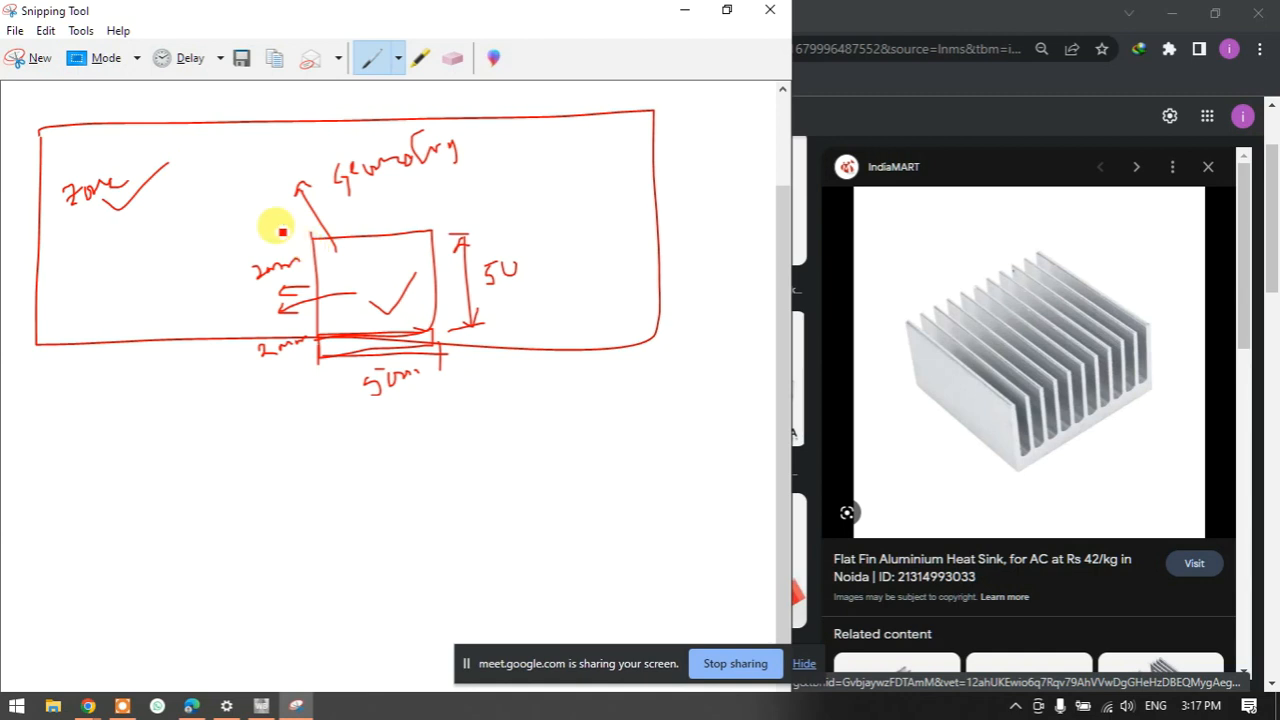
- Add a leftward arrow and tick, circle the cross mark, and arrow down to a boxed note
drag(314, 245, 242, 241)
drag(140, 232, 178, 200)
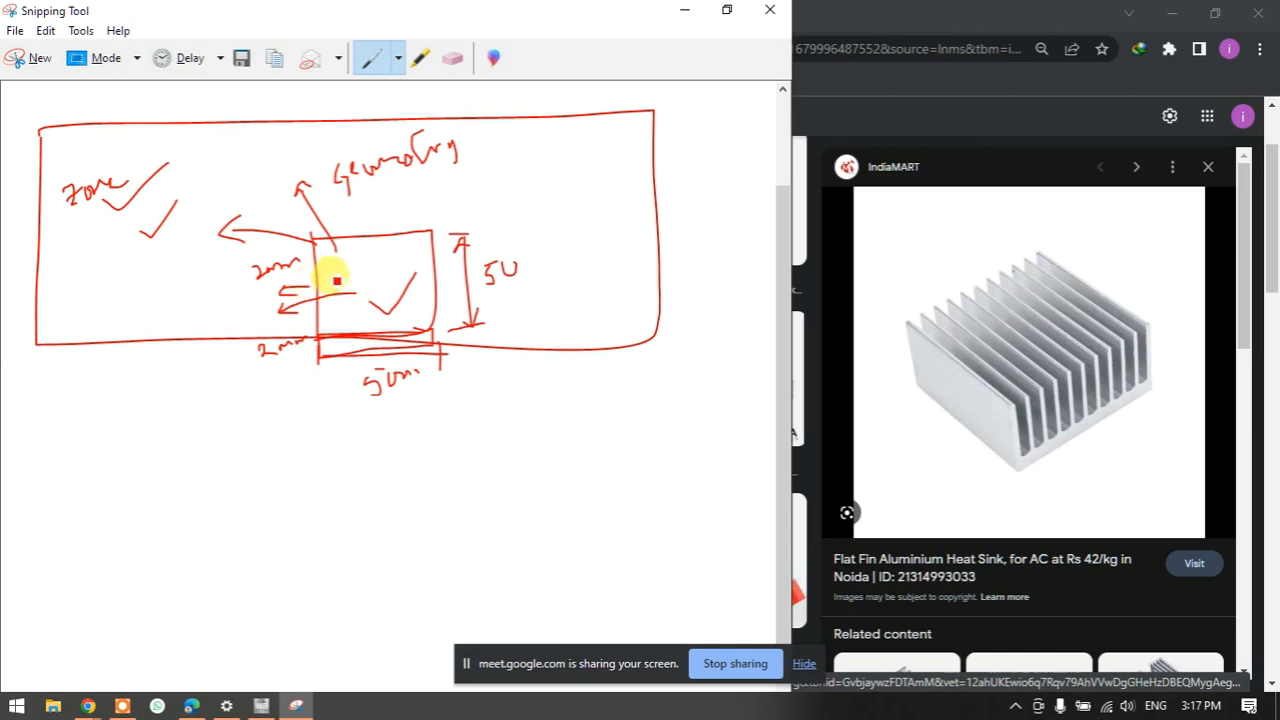
mouse_move(355, 263)
mouse_down()
mouse_move(337, 257)
mouse_move(362, 246)
mouse_up()
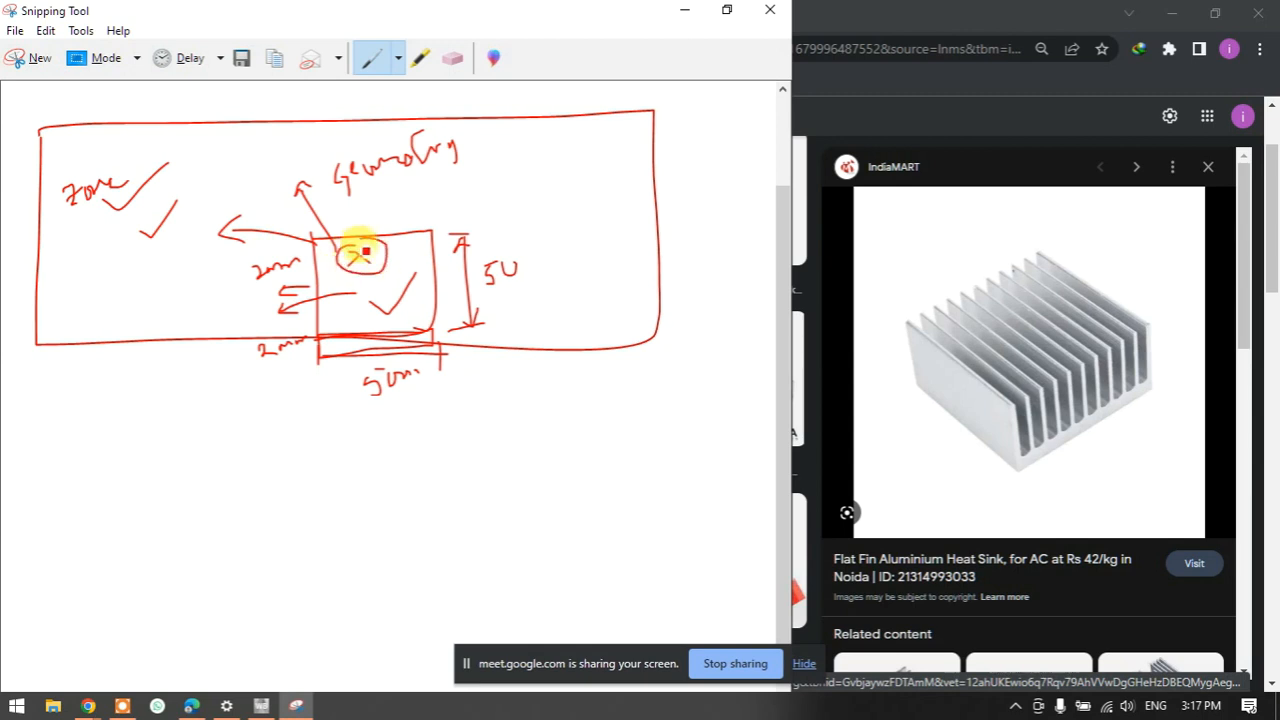
mouse_move(335, 332)
mouse_down()
mouse_move(229, 405)
mouse_move(258, 406)
mouse_up()
mouse_move(131, 448)
mouse_down()
mouse_move(131, 478)
mouse_move(229, 432)
mouse_move(281, 429)
mouse_move(109, 429)
mouse_move(131, 471)
mouse_move(274, 400)
mouse_up()
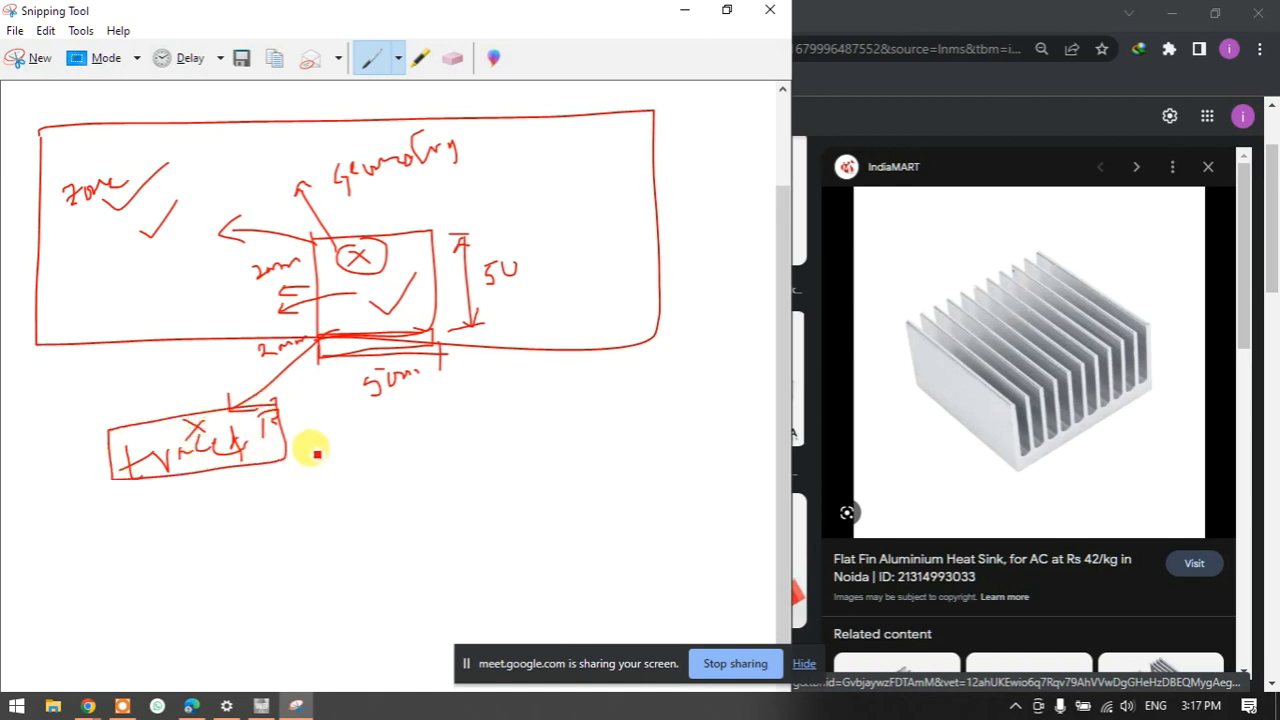
- Handwrite underlined FVM and FEA labels below the sketch
mouse_move(381, 432)
mouse_down()
mouse_move(381, 482)
mouse_move(412, 428)
mouse_move(401, 455)
mouse_up()
mouse_move(410, 434)
mouse_down()
mouse_move(429, 466)
mouse_move(446, 424)
mouse_move(497, 462)
mouse_up()
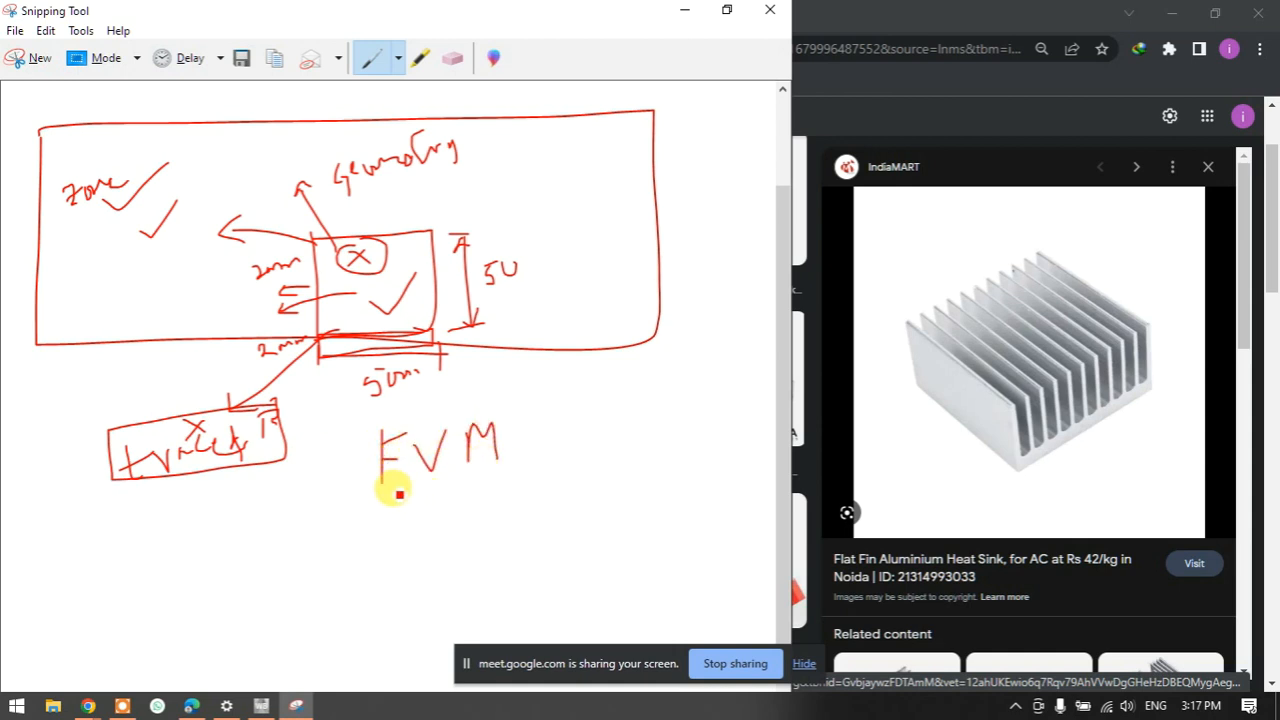
drag(372, 496, 513, 468)
mouse_move(596, 404)
mouse_down()
mouse_move(596, 440)
mouse_move(618, 398)
mouse_up()
mouse_move(598, 420)
mouse_down()
mouse_move(646, 396)
mouse_move(645, 412)
mouse_move(672, 404)
mouse_move(682, 378)
mouse_move(696, 410)
mouse_up()
drag(592, 460, 718, 432)
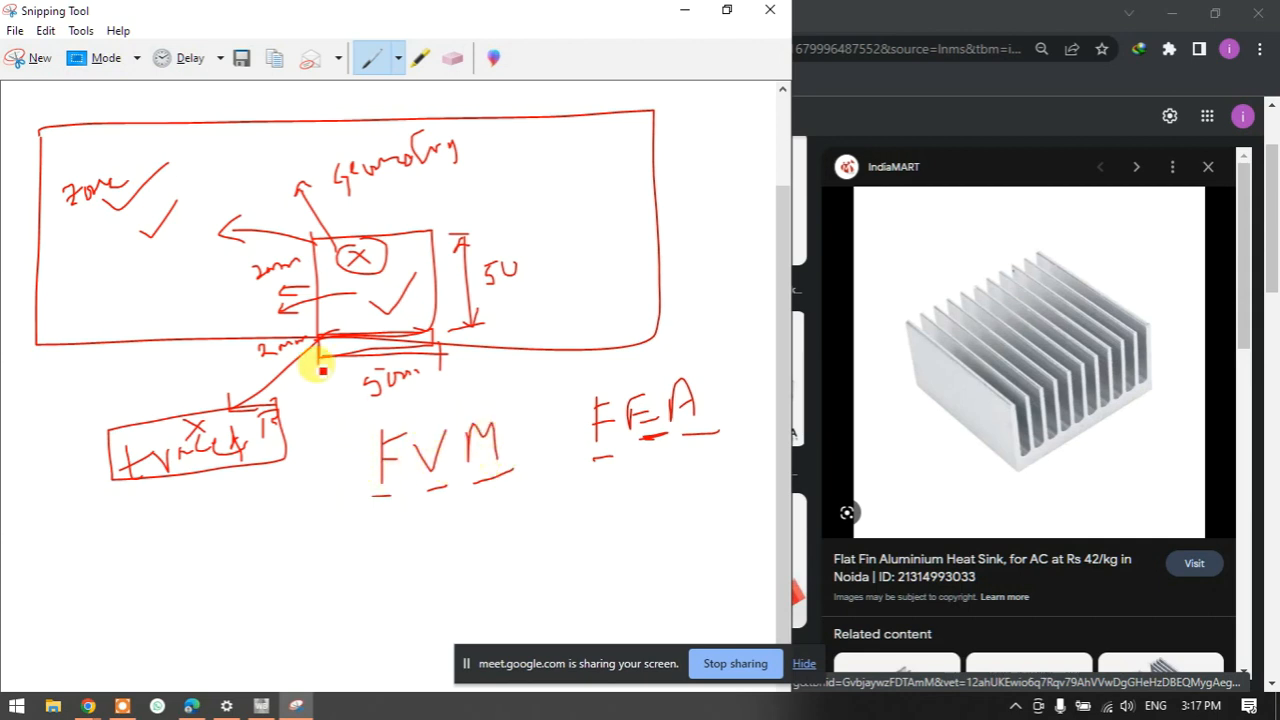
- Add an arrow stroke at the box's left edge and scribble a cross inside it
mouse_move(328, 318)
mouse_down()
mouse_move(287, 319)
mouse_move(372, 292)
mouse_up()
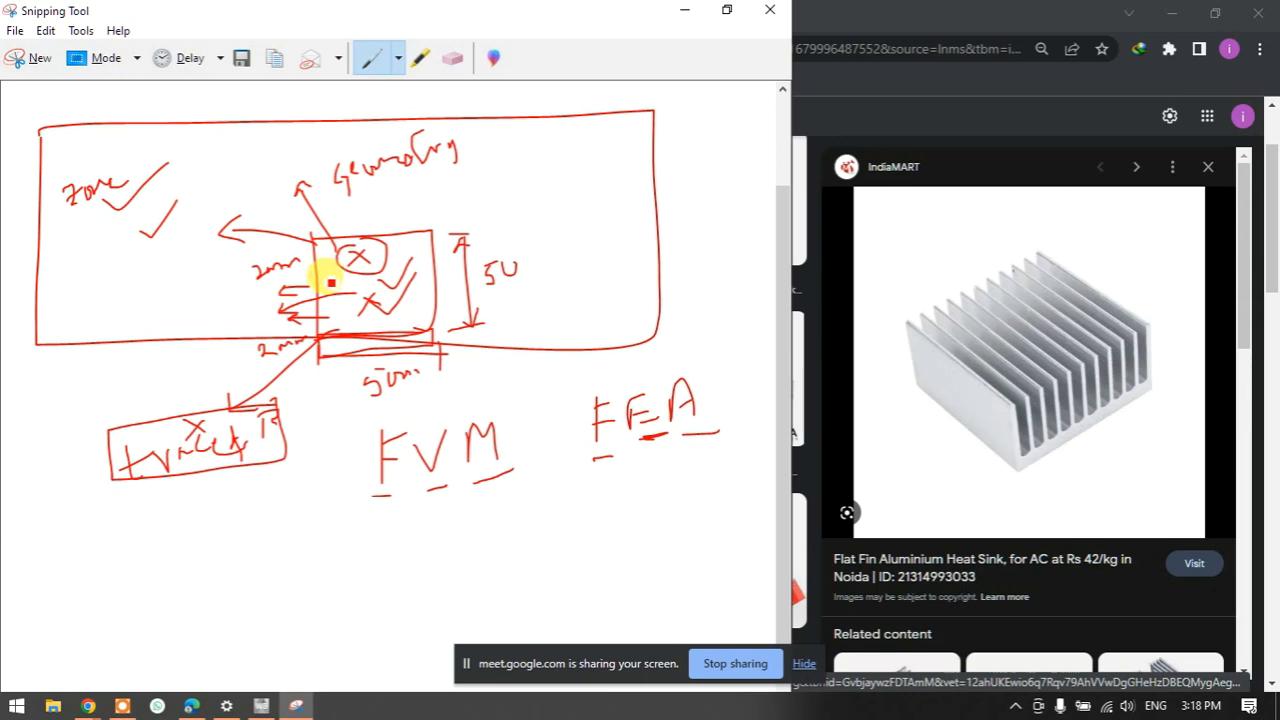
mouse_move(328, 259)
mouse_down()
mouse_move(342, 288)
mouse_move(317, 257)
mouse_move(271, 265)
mouse_move(314, 276)
mouse_up()
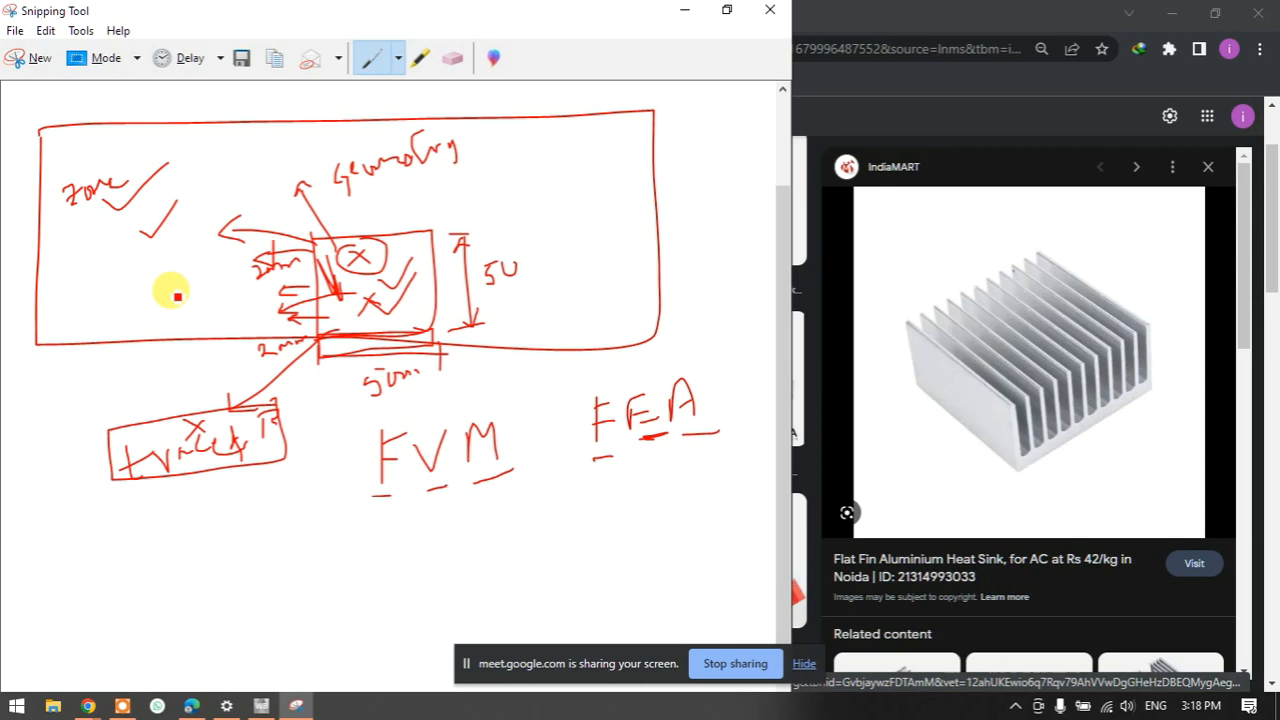
scroll(177, 295, down, 1)
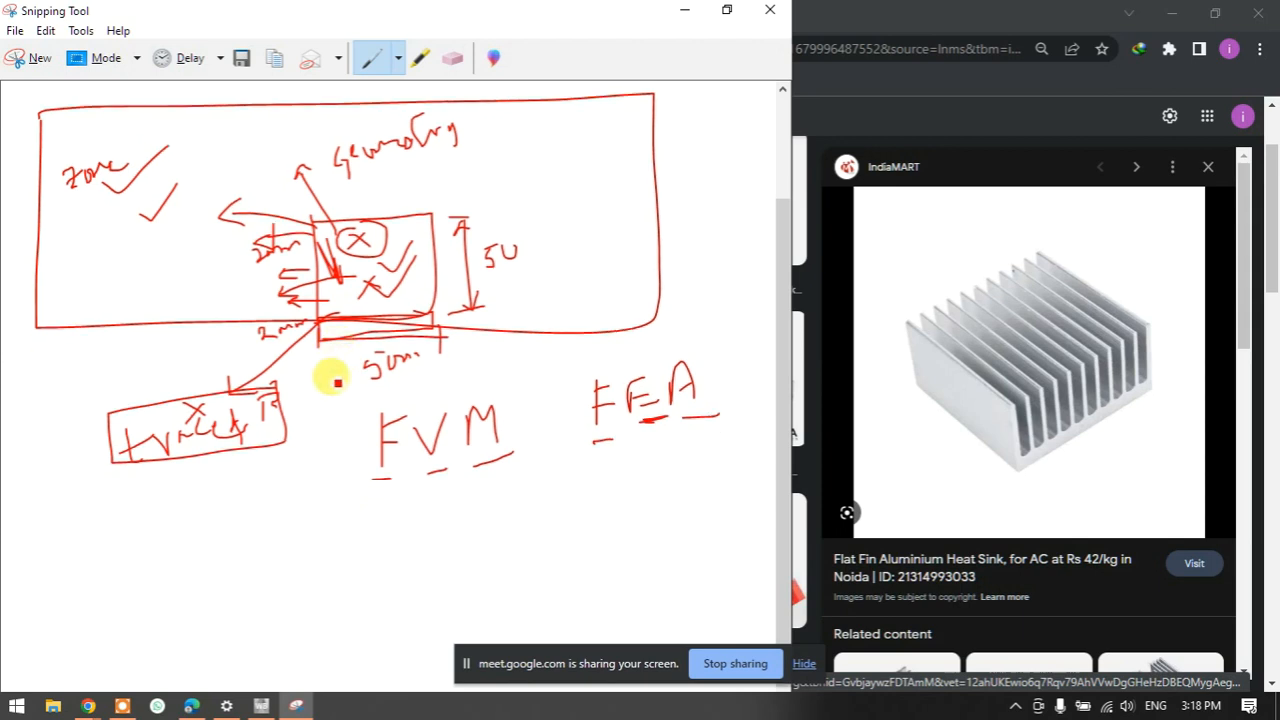
- Start a new snip and draw a small heat sink box inside a large enclosure rectangle
click(40, 58)
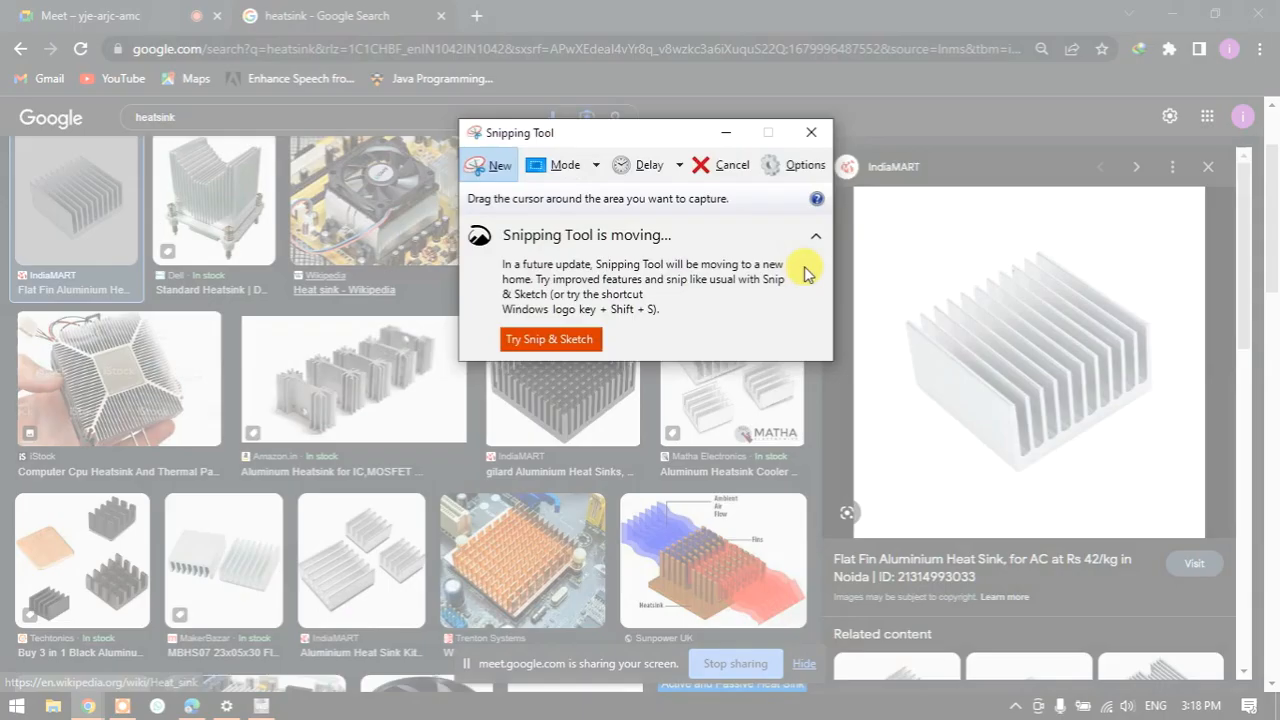
drag(866, 197, 920, 224)
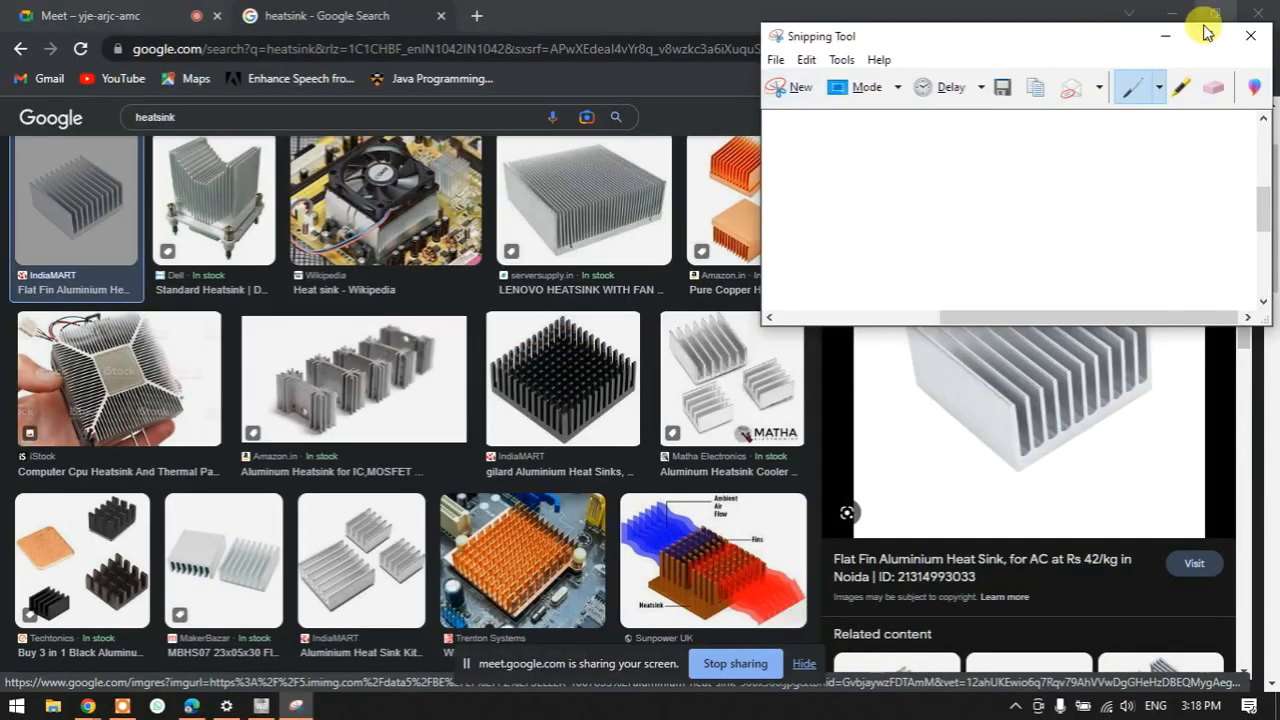
mouse_move(312, 297)
mouse_down()
mouse_move(307, 243)
mouse_move(412, 234)
mouse_move(409, 297)
mouse_move(300, 307)
mouse_up()
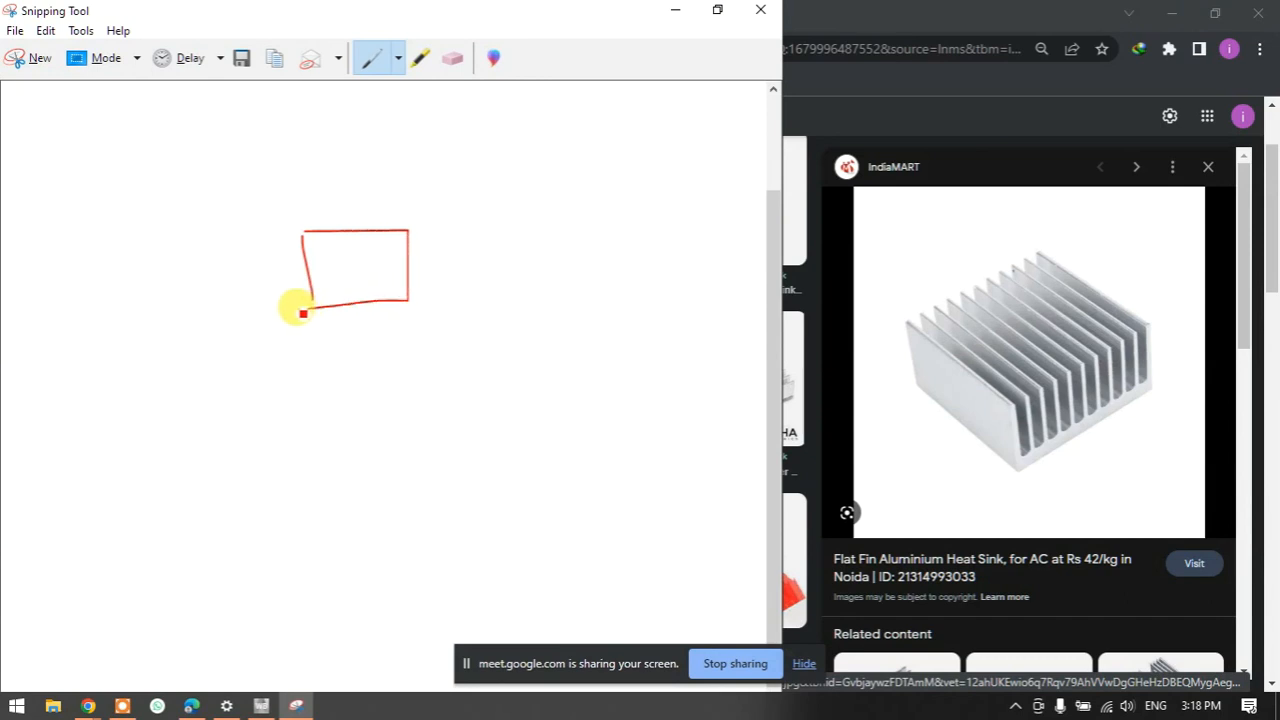
mouse_move(93, 167)
mouse_down()
mouse_move(98, 307)
mouse_move(580, 300)
mouse_move(603, 137)
mouse_move(80, 151)
mouse_up()
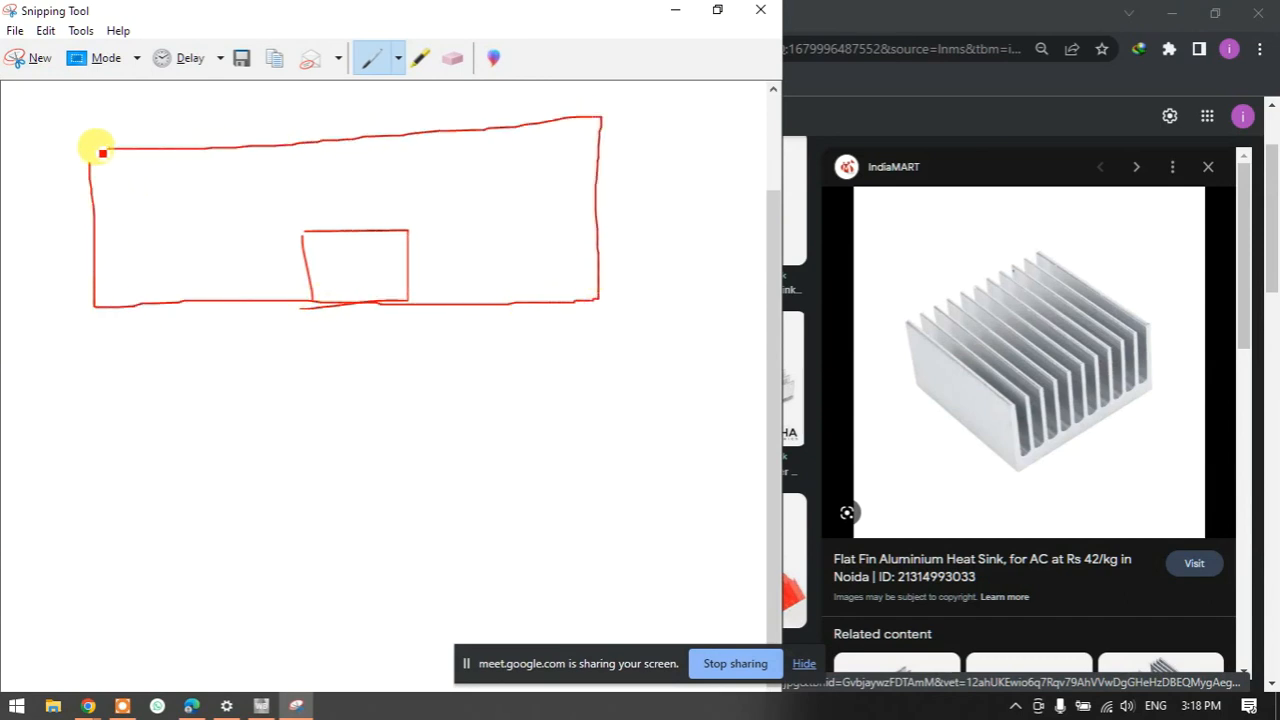
- Label case 1) and add an arrow from the box to a 150°C / 423 K temperature note
drag(40, 250, 57, 284)
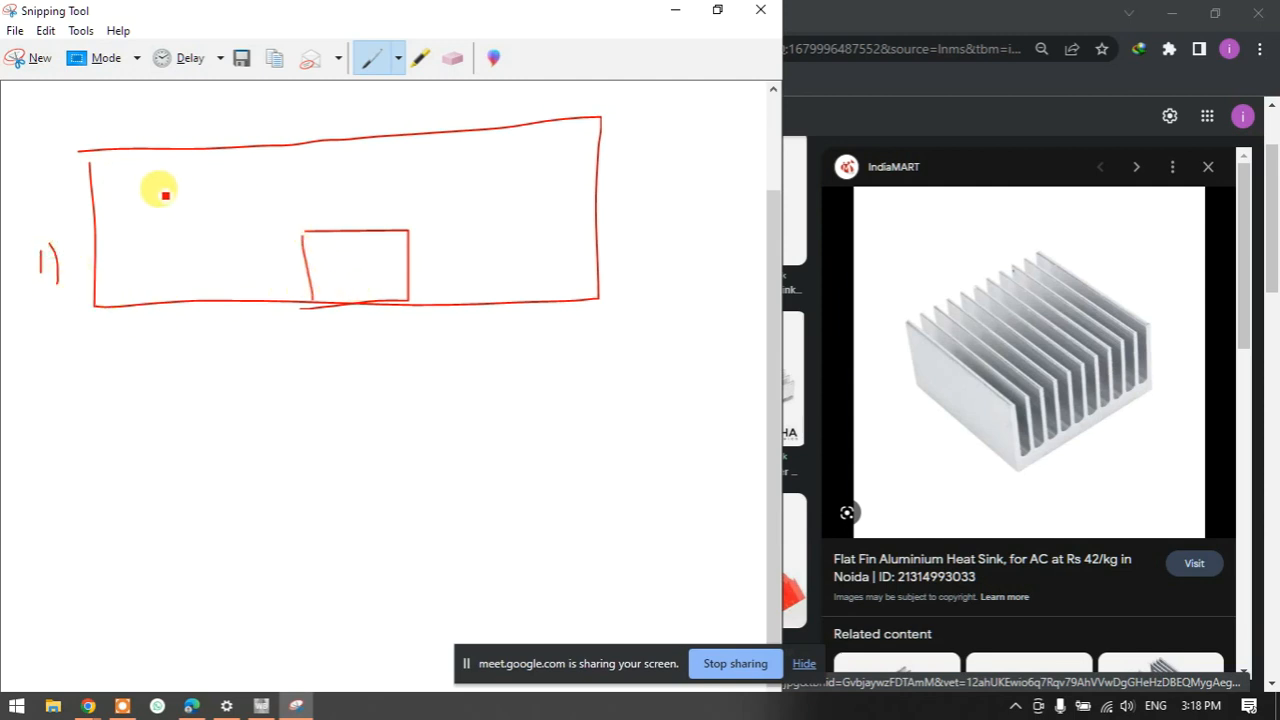
drag(330, 255, 395, 200)
mouse_move(404, 187)
mouse_down()
mouse_move(486, 189)
mouse_move(481, 210)
mouse_up()
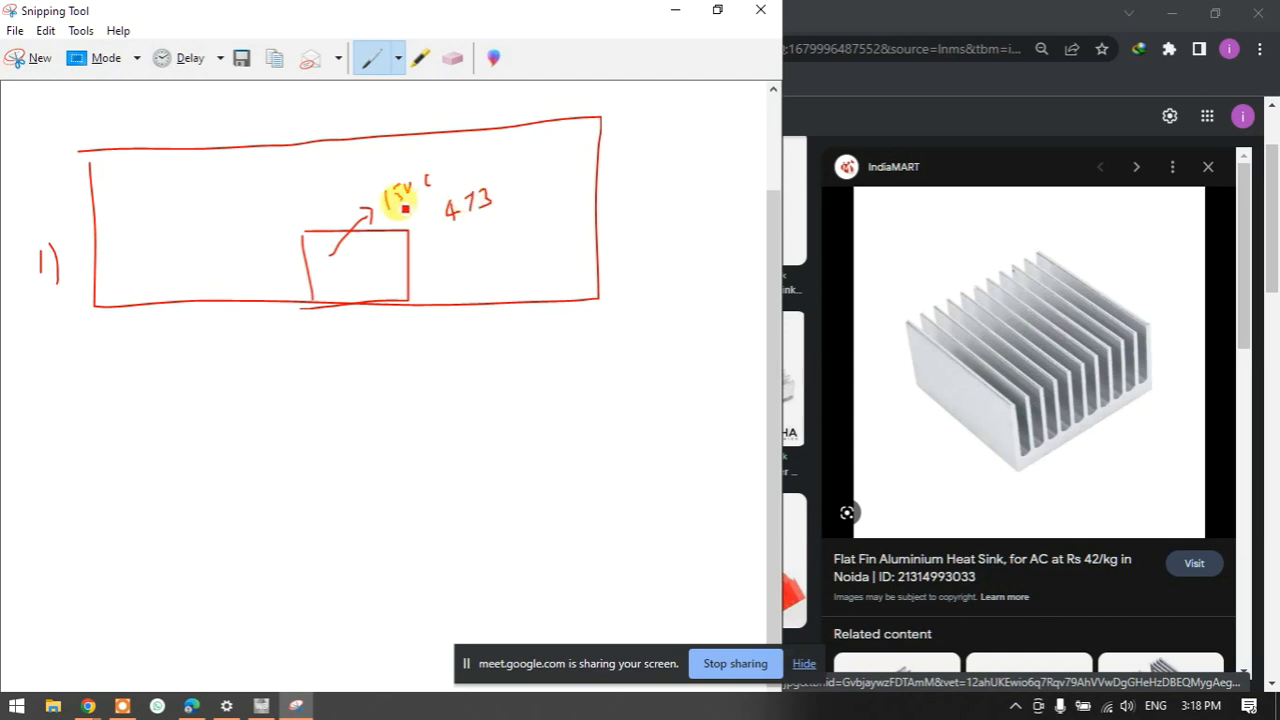
mouse_move(466, 204)
mouse_down()
mouse_move(485, 213)
mouse_move(466, 209)
mouse_move(503, 180)
mouse_move(517, 197)
mouse_up()
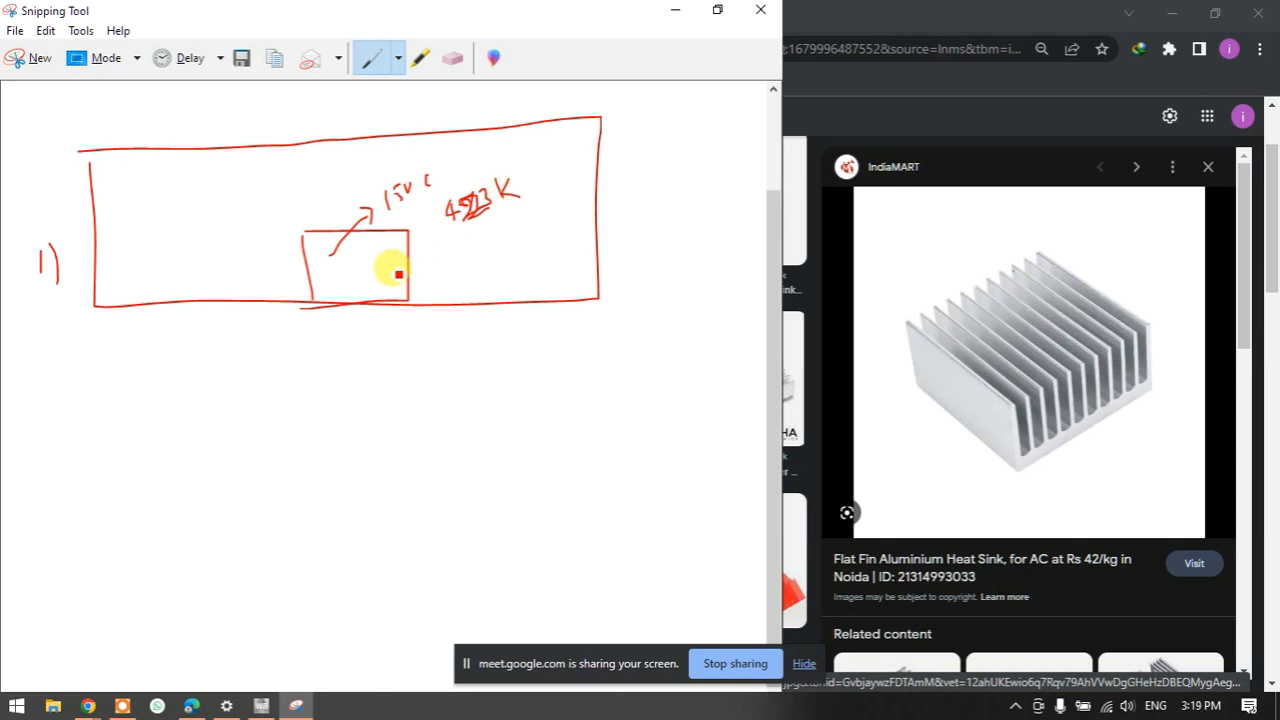
- Label case 2) and draw its enclosure rectangle with a heat sink box inside
mouse_move(44, 468)
mouse_down()
mouse_move(66, 487)
mouse_move(78, 477)
mouse_up()
mouse_move(127, 431)
mouse_down()
mouse_move(115, 549)
mouse_move(489, 563)
mouse_move(605, 482)
mouse_move(419, 426)
mouse_move(130, 447)
mouse_up()
mouse_move(330, 558)
mouse_down()
mouse_move(330, 516)
mouse_move(401, 556)
mouse_up()
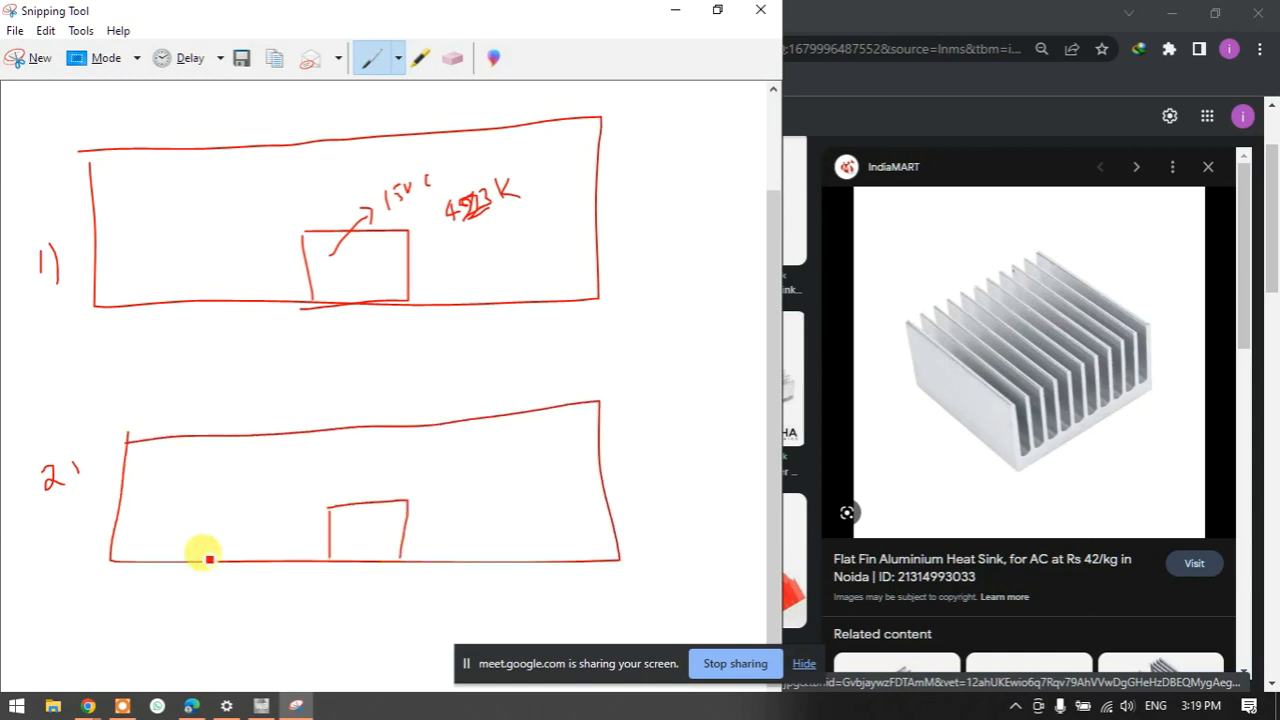
- Draw a circled inlet on case 2's left wall with an inflow arrow labelled Air
mouse_move(131, 471)
mouse_down()
mouse_move(109, 508)
mouse_move(124, 468)
mouse_up()
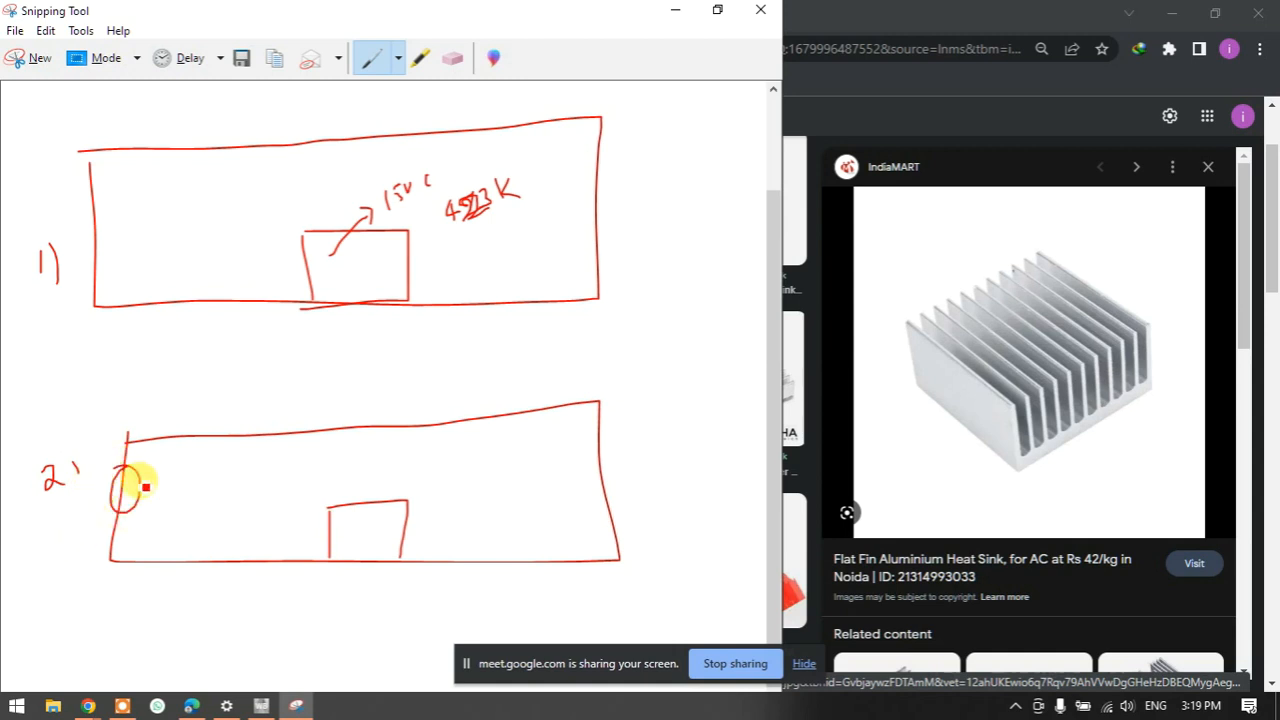
mouse_move(75, 495)
mouse_down()
mouse_move(140, 491)
mouse_move(132, 500)
mouse_move(174, 464)
mouse_move(187, 488)
mouse_up()
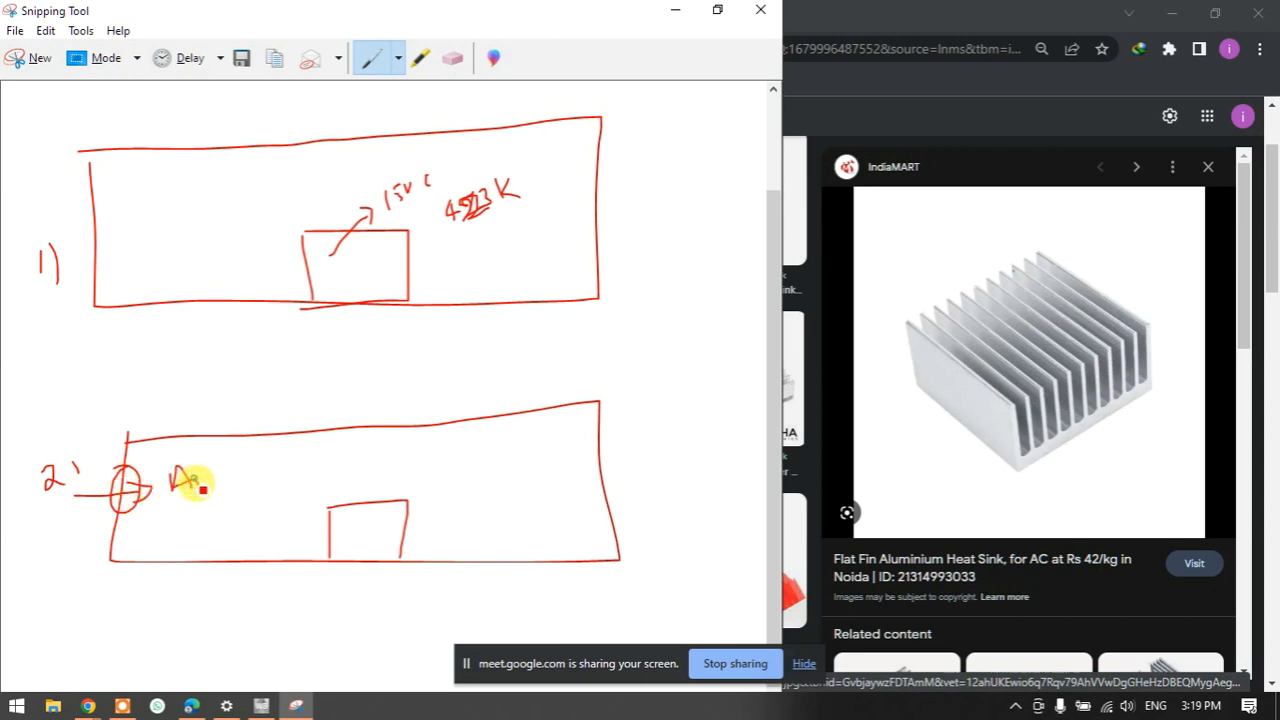
click(194, 472)
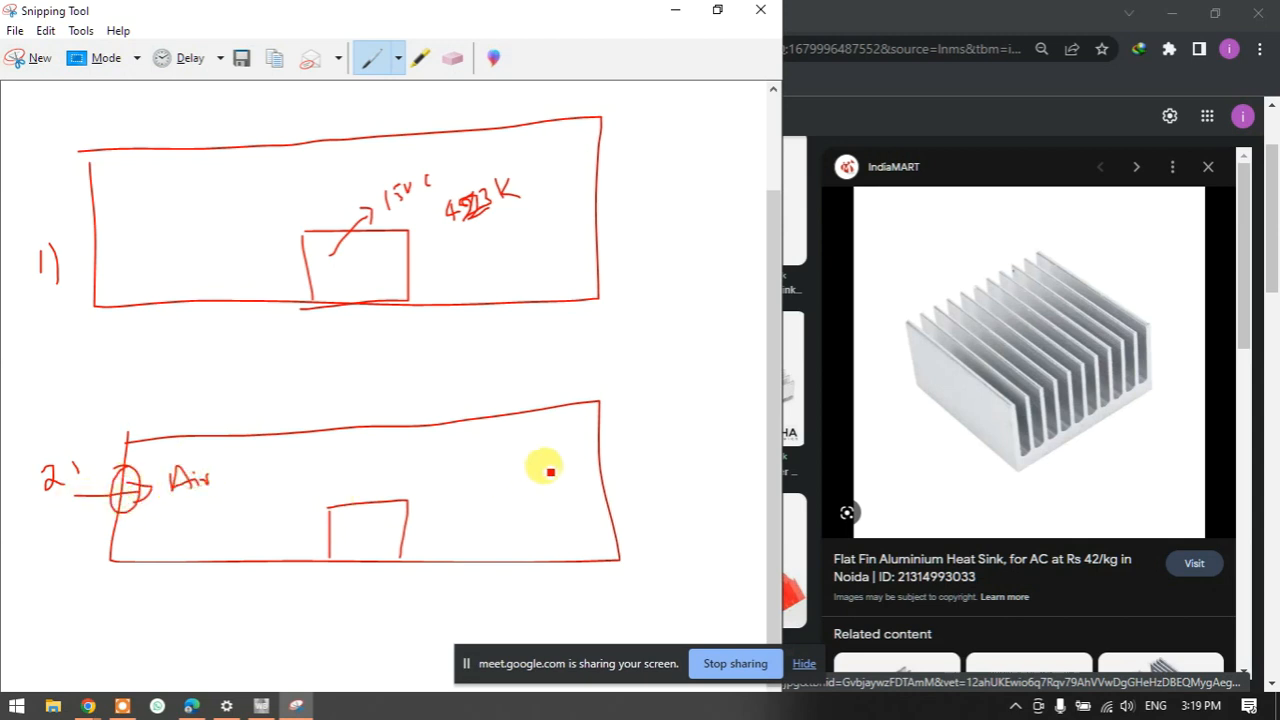
- Draw two outlets on the right wall, each with an outflow arrow
drag(593, 437, 593, 454)
mouse_move(593, 437)
mouse_down()
mouse_move(610, 435)
mouse_move(586, 453)
mouse_up()
drag(600, 513, 608, 528)
mouse_move(572, 449)
mouse_down()
mouse_move(636, 445)
mouse_move(630, 455)
mouse_up()
drag(571, 531, 640, 514)
drag(632, 508, 639, 528)
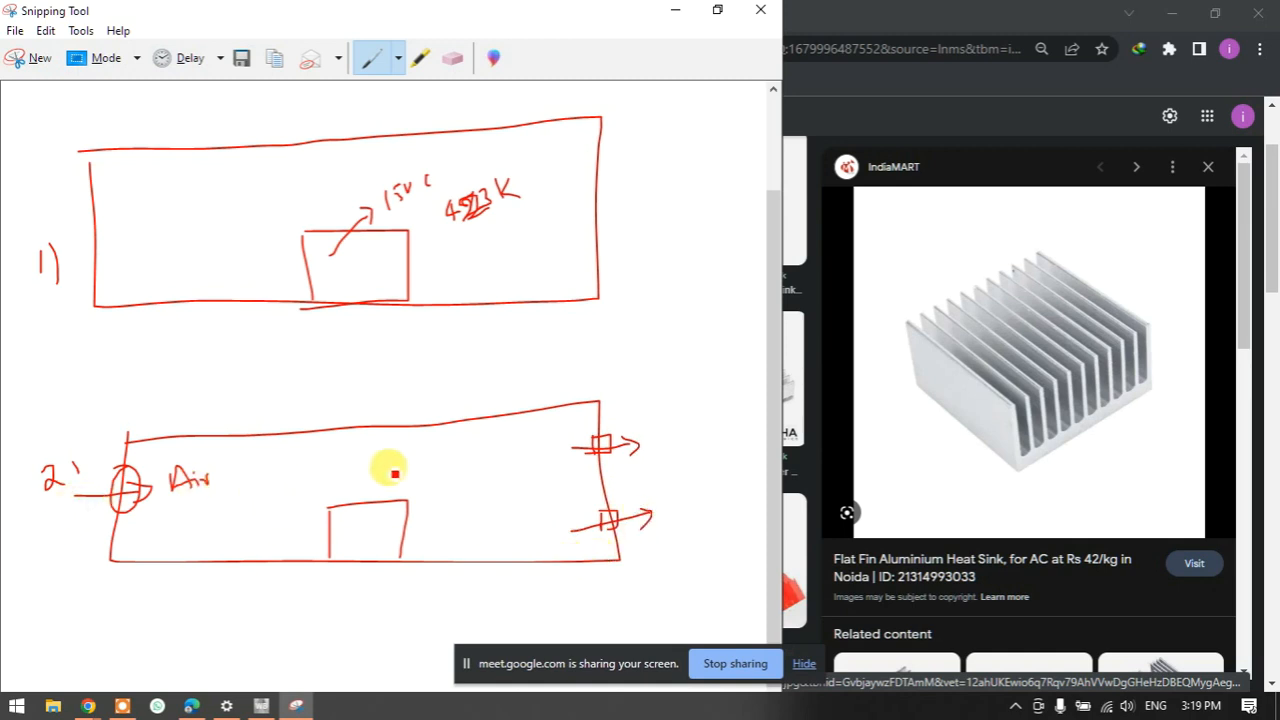
- Sketch airflow curving over the heat sink, join the outlets, tick both labels and start a note
mouse_move(265, 521)
mouse_down()
mouse_move(334, 509)
mouse_move(465, 518)
mouse_up()
mouse_move(560, 522)
mouse_down()
mouse_move(660, 504)
mouse_move(642, 527)
mouse_up()
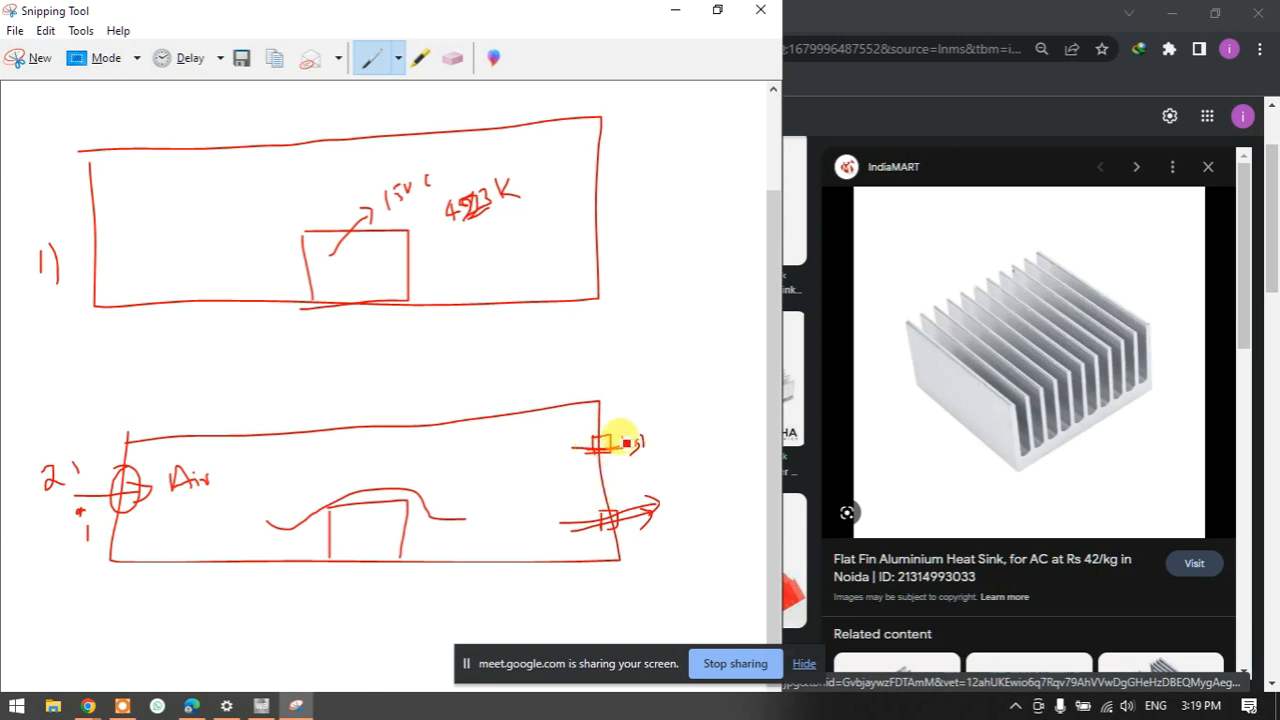
mouse_move(598, 447)
mouse_down()
mouse_move(599, 517)
mouse_move(619, 438)
mouse_move(587, 441)
mouse_up()
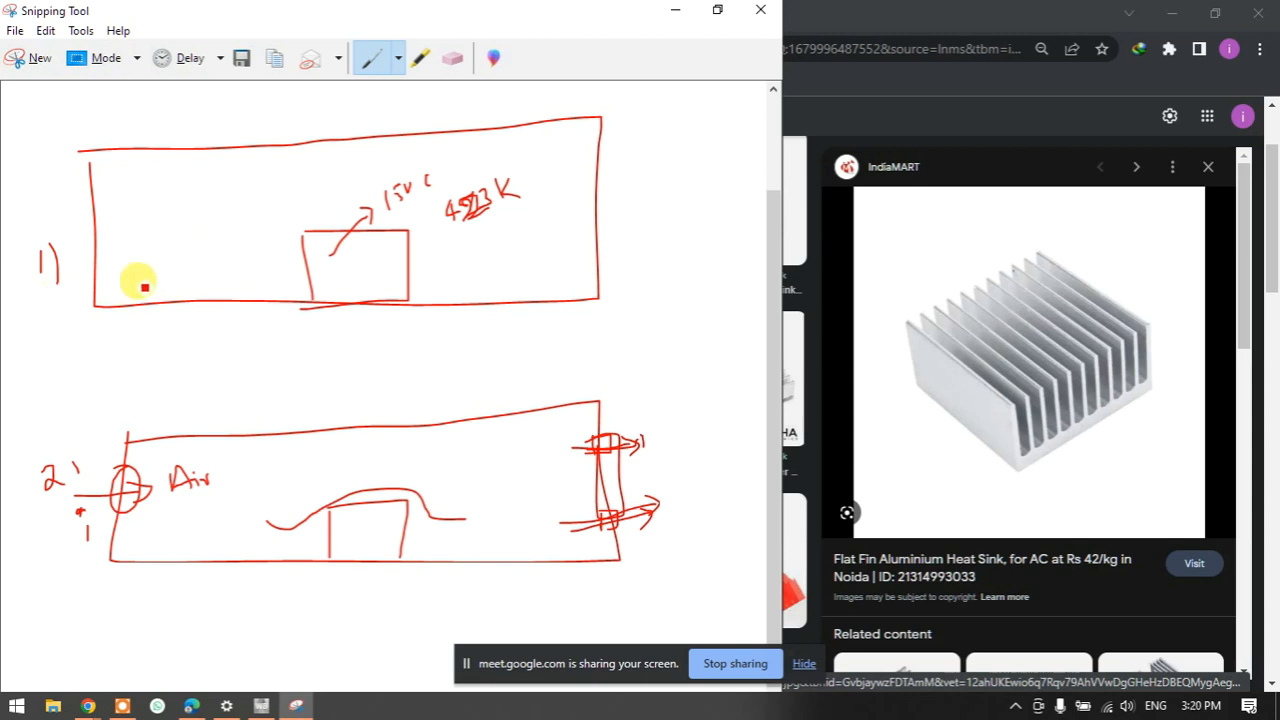
drag(50, 311, 85, 277)
drag(76, 470, 55, 514)
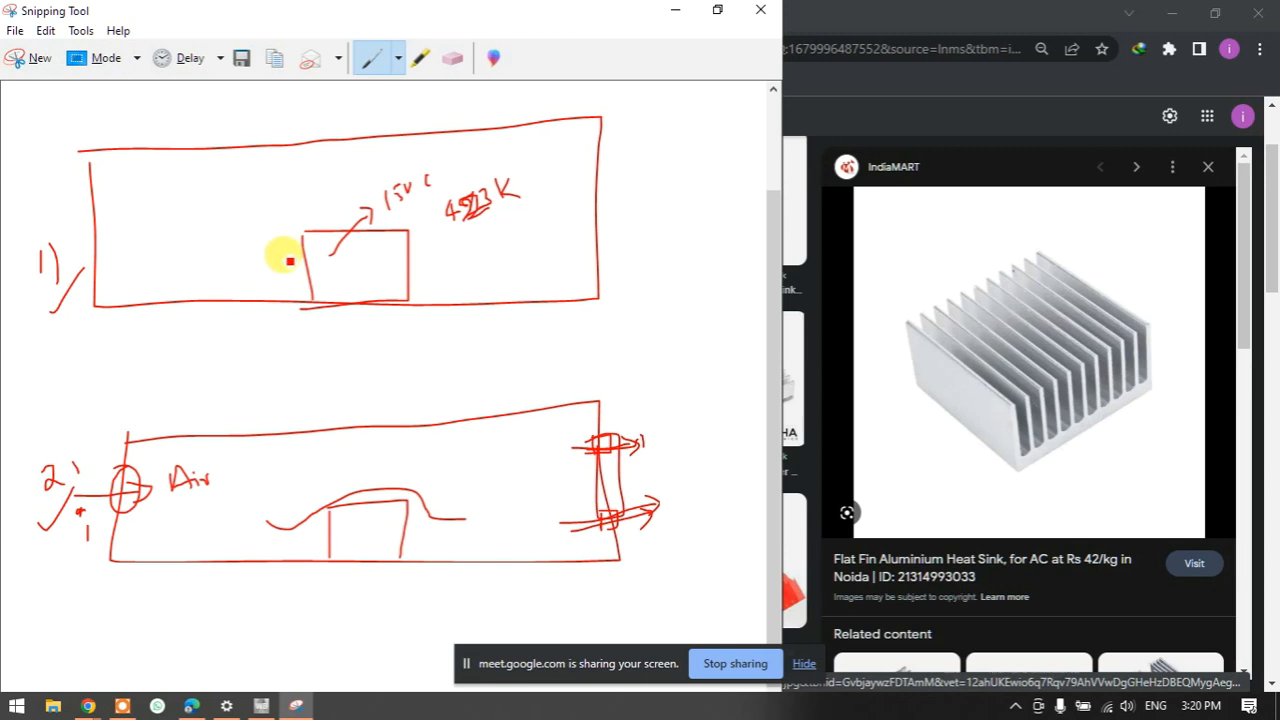
mouse_move(148, 364)
mouse_down()
mouse_move(192, 336)
mouse_move(220, 350)
mouse_move(246, 340)
mouse_up()
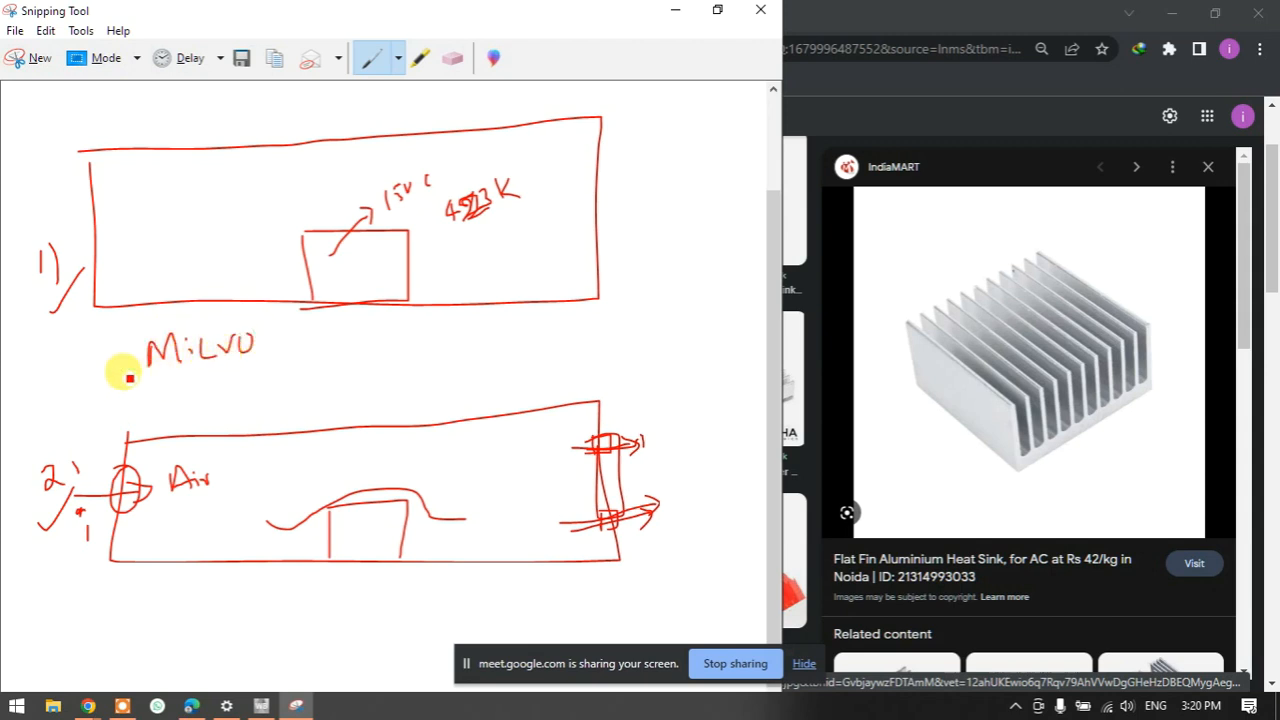
- Draw an arrow from the note to case 1, then tick both cases and both boxes
drag(128, 352, 200, 243)
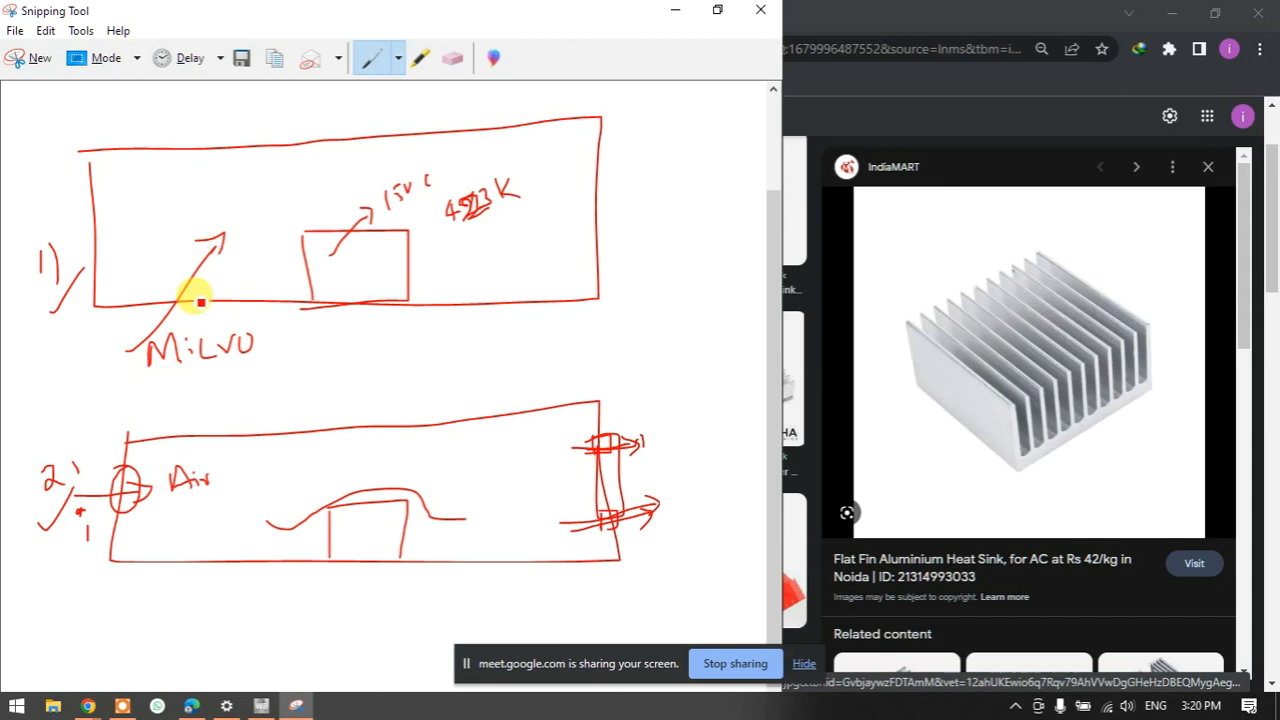
mouse_move(160, 396)
mouse_down()
mouse_move(177, 409)
mouse_move(240, 382)
mouse_move(232, 402)
mouse_up()
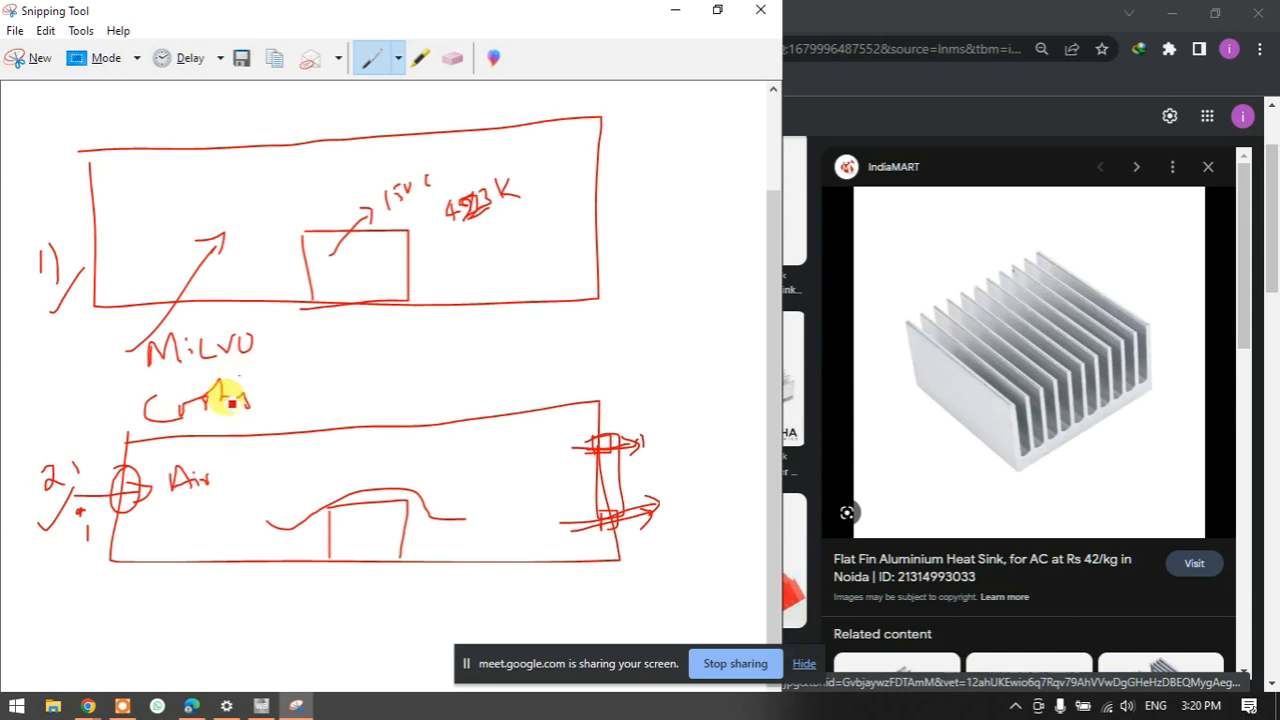
drag(90, 408, 234, 461)
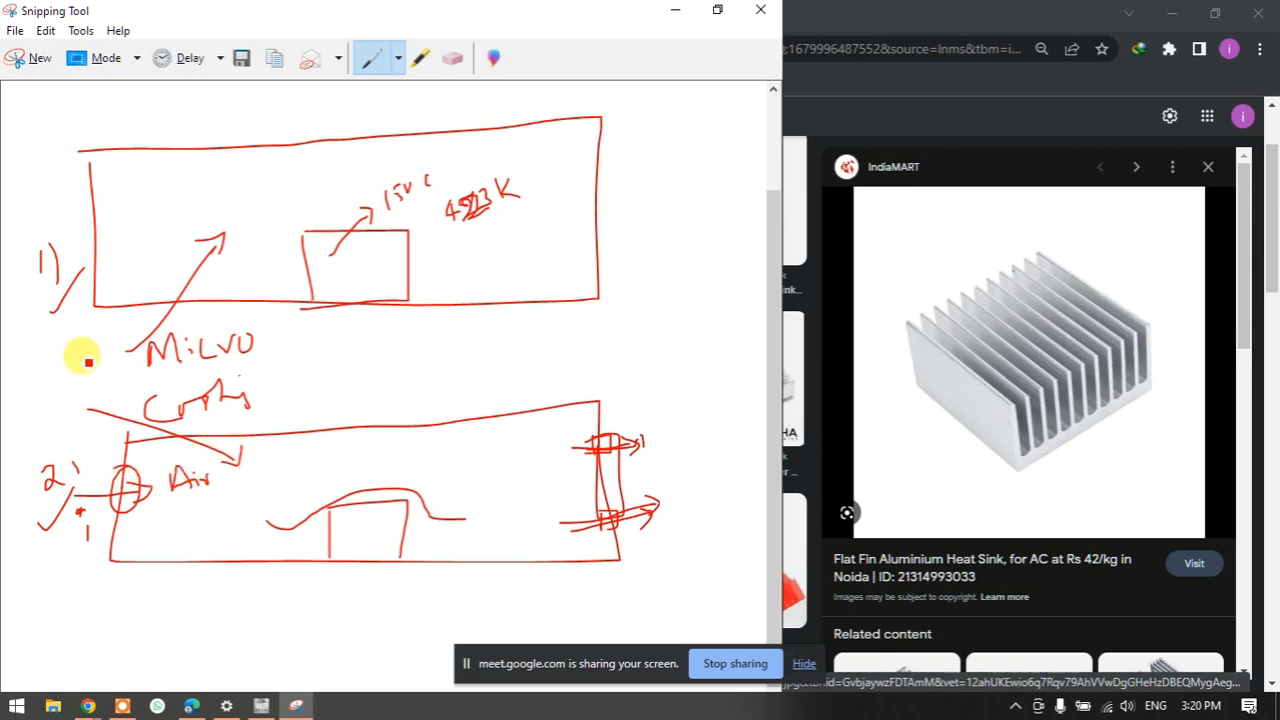
drag(47, 318, 76, 285)
mouse_move(44, 521)
mouse_down()
mouse_move(43, 543)
mouse_move(74, 492)
mouse_up()
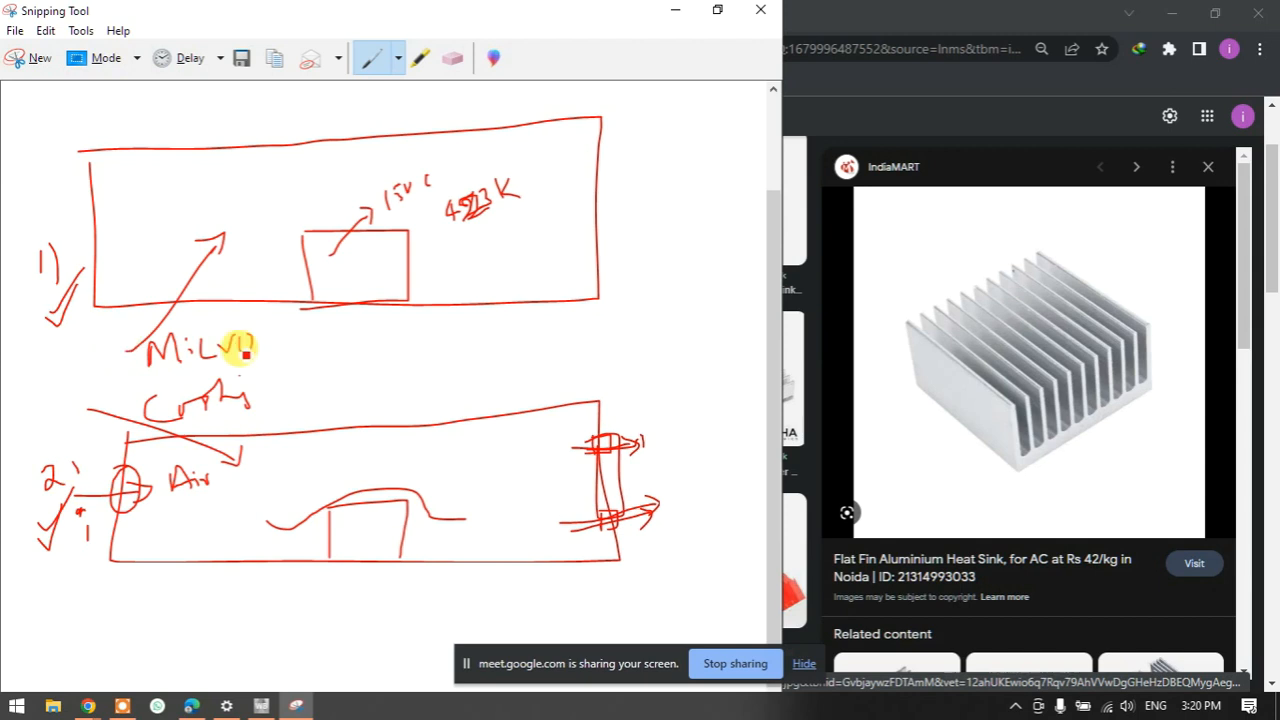
drag(548, 249, 608, 200)
drag(493, 484, 538, 442)
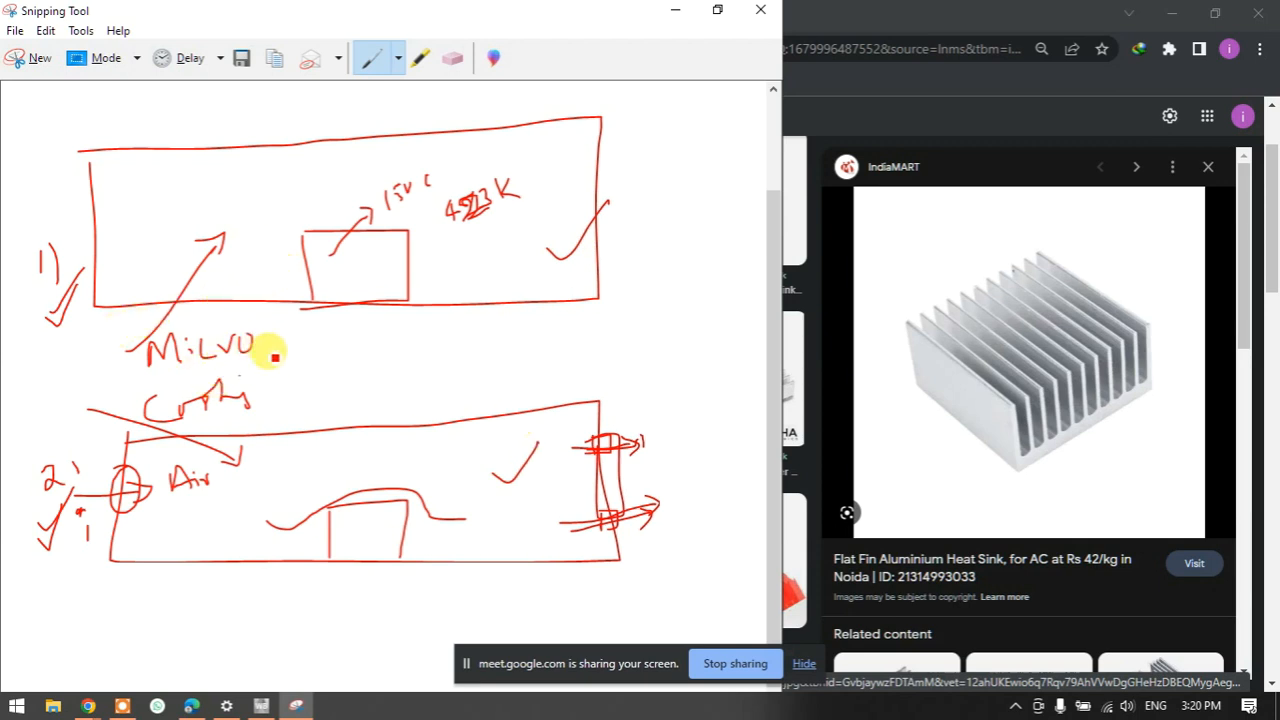
- Add brackets after the labels, arrows with an H mark, and an outer box around case 2
mouse_move(292, 336)
mouse_down()
mouse_move(266, 343)
mouse_move(300, 364)
mouse_move(334, 362)
mouse_move(287, 413)
mouse_move(300, 408)
mouse_up()
mouse_move(313, 383)
mouse_down()
mouse_move(332, 398)
mouse_move(313, 400)
mouse_up()
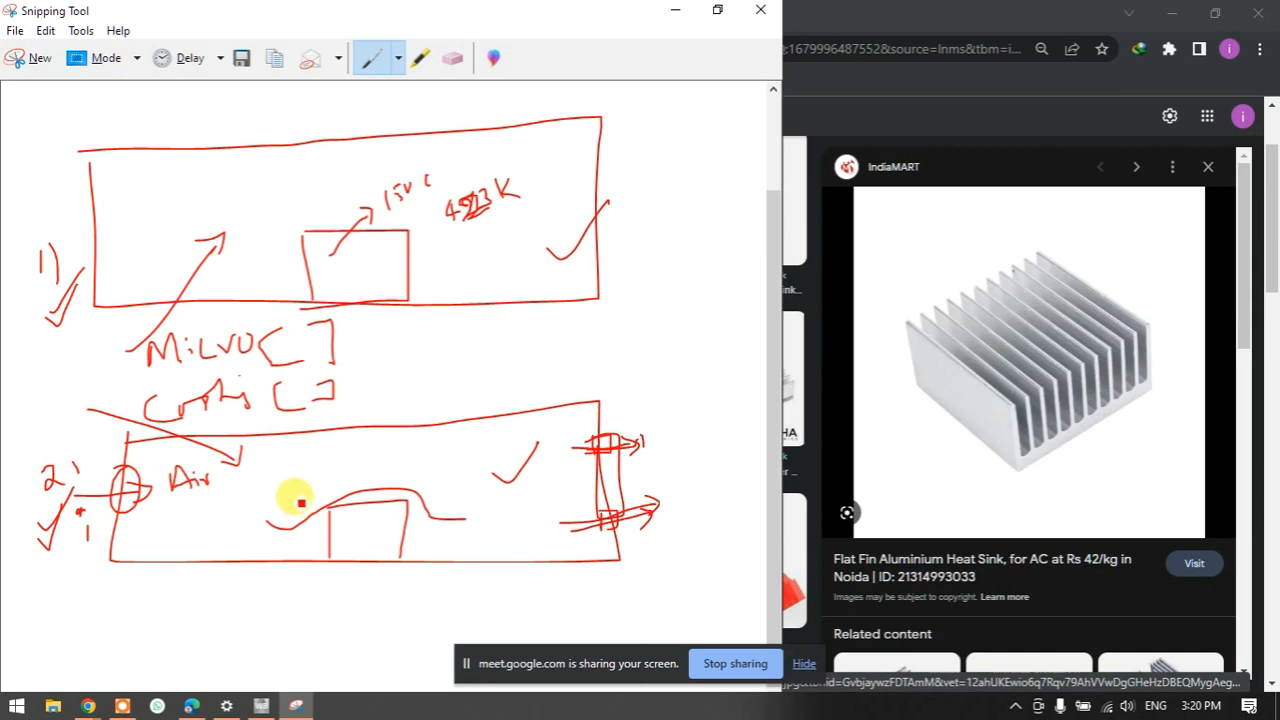
drag(366, 518, 435, 435)
mouse_move(337, 258)
mouse_down()
mouse_move(266, 240)
mouse_move(323, 243)
mouse_move(263, 236)
mouse_move(276, 245)
mouse_up()
mouse_move(238, 199)
mouse_down()
mouse_move(229, 226)
mouse_move(265, 206)
mouse_up()
mouse_move(306, 470)
mouse_down()
mouse_move(316, 495)
mouse_move(323, 462)
mouse_up()
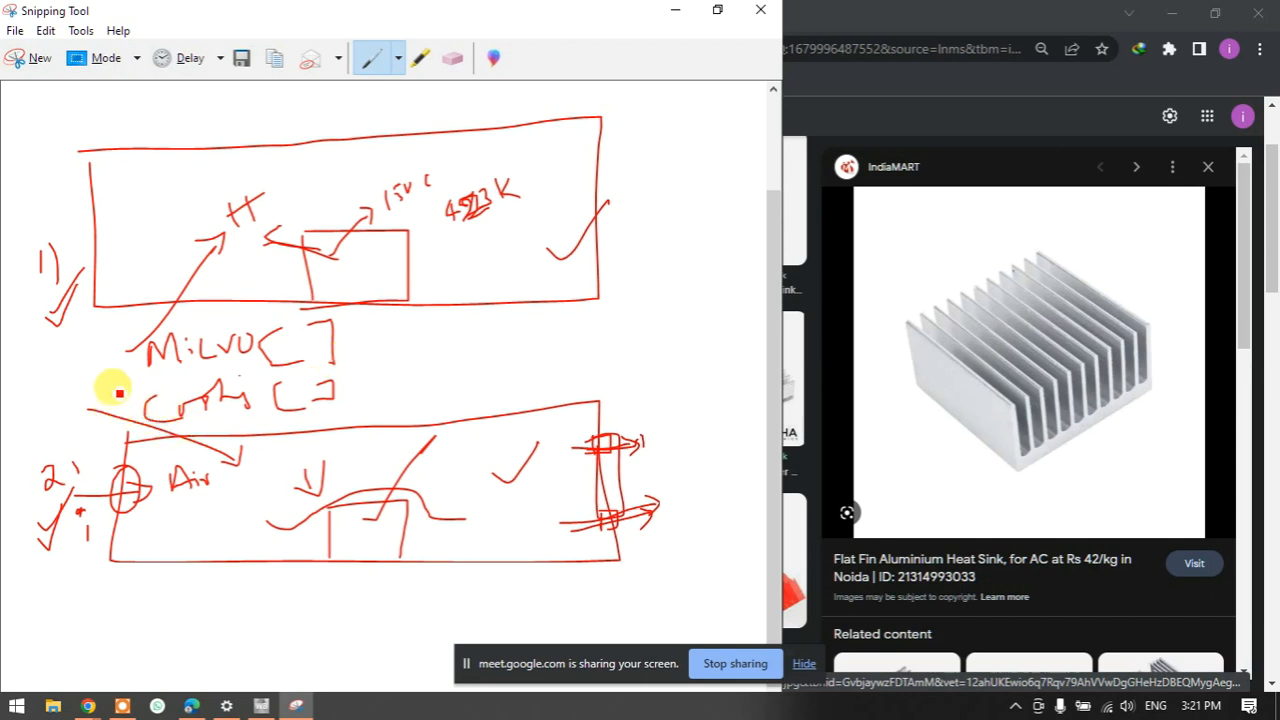
mouse_move(85, 386)
mouse_down()
mouse_move(86, 586)
mouse_move(314, 604)
mouse_move(650, 598)
mouse_move(663, 380)
mouse_move(78, 394)
mouse_up()
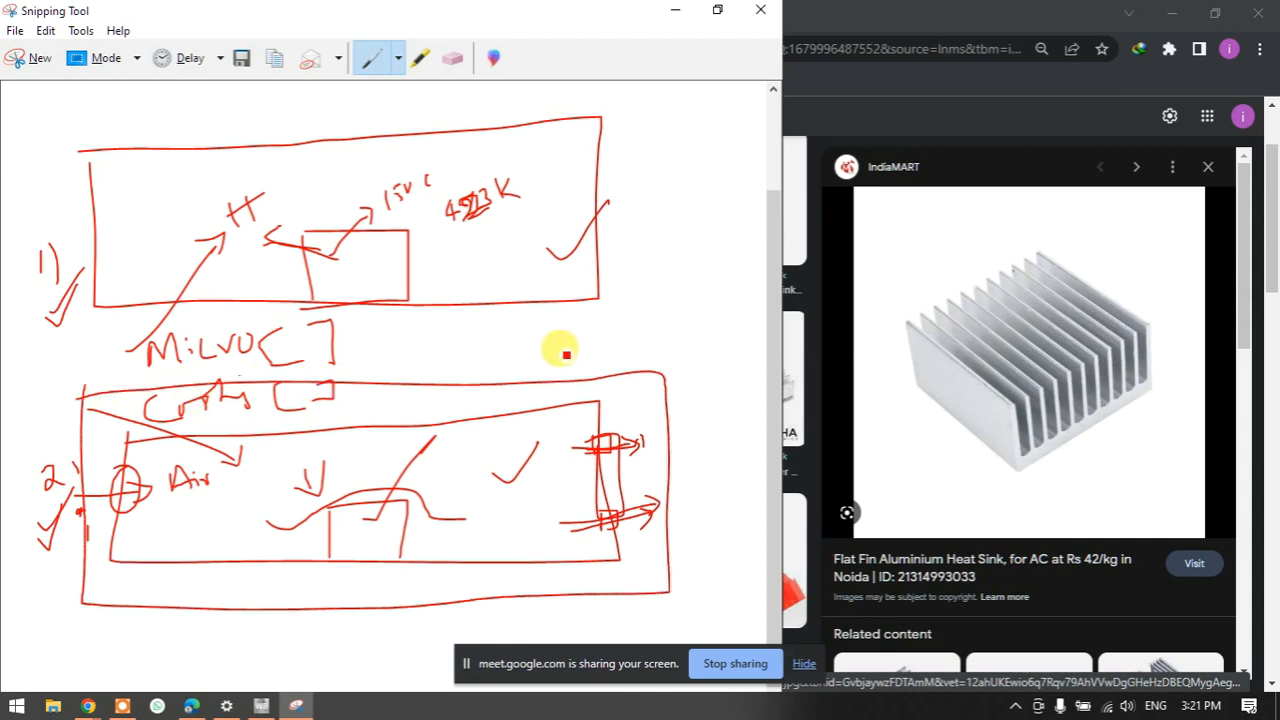
- Handwrite 'PCB Thermal' between the sketches and a note with a small arrow under case 2
mouse_move(523, 343)
mouse_down()
mouse_move(543, 334)
mouse_move(565, 352)
mouse_move(634, 317)
mouse_move(623, 306)
mouse_move(718, 303)
mouse_up()
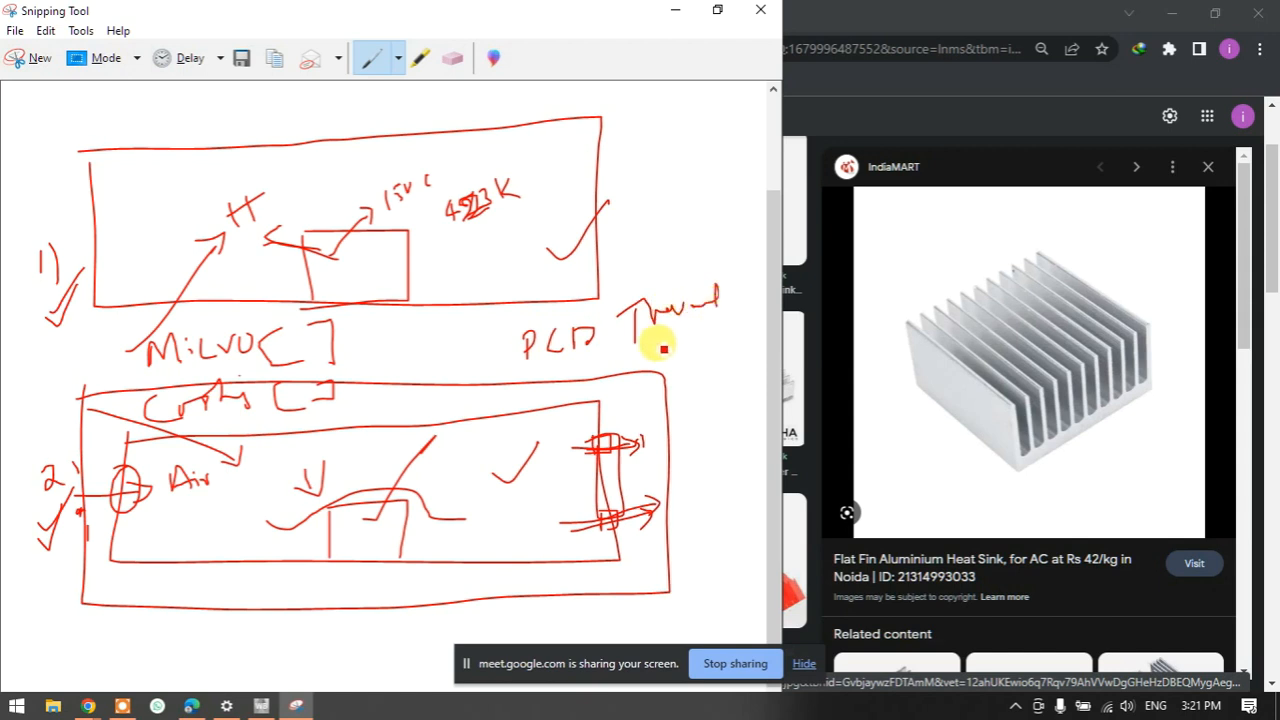
drag(584, 340, 589, 357)
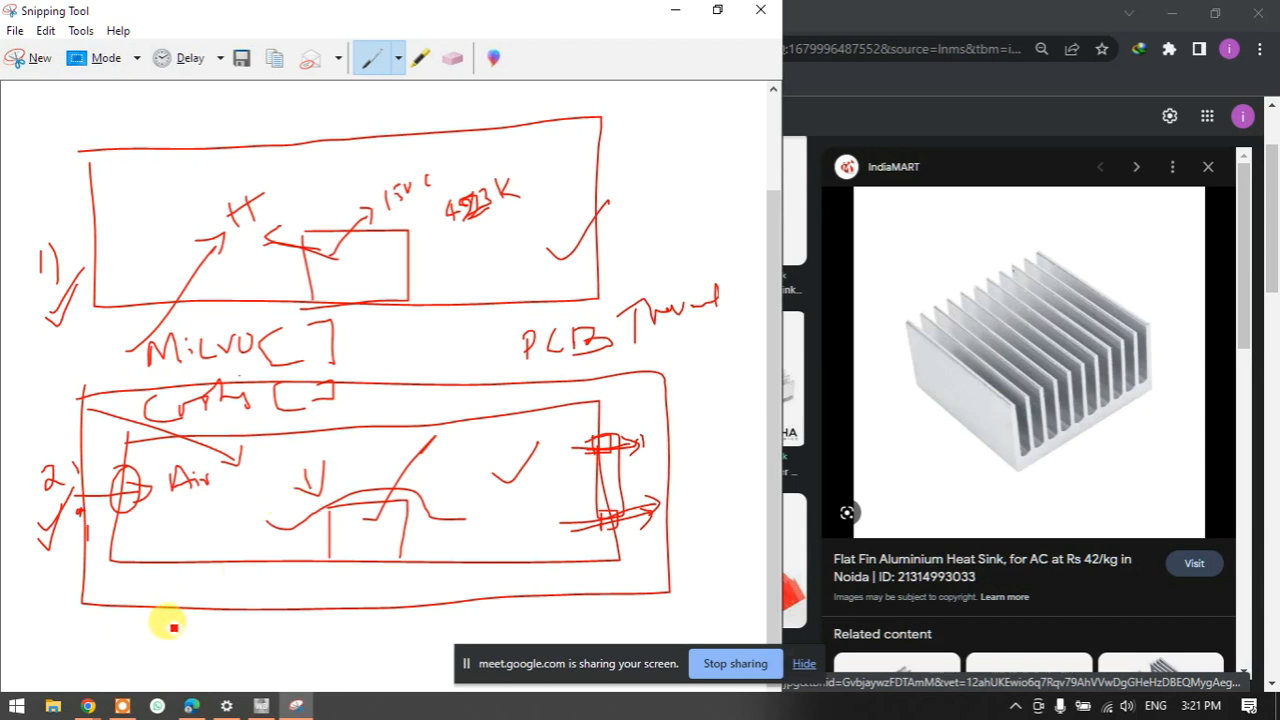
drag(125, 645, 150, 638)
mouse_move(145, 632)
mouse_down()
mouse_move(150, 650)
mouse_move(190, 626)
mouse_move(231, 627)
mouse_up()
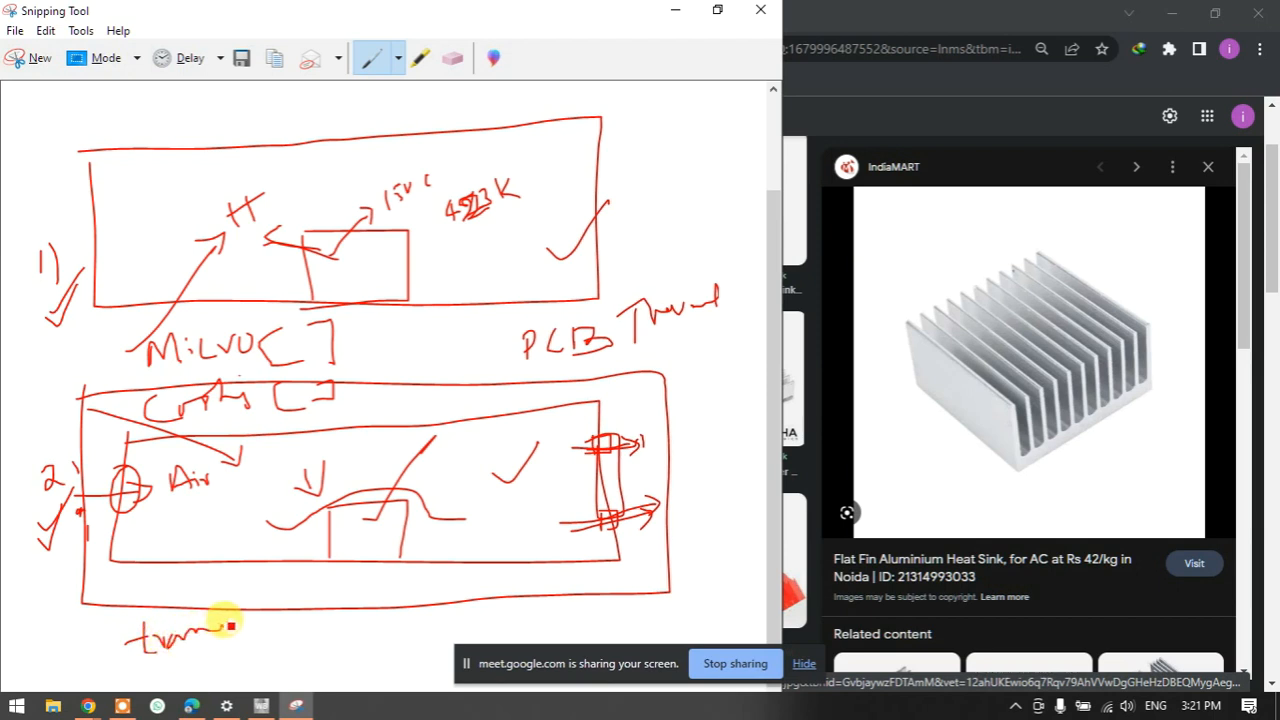
mouse_move(131, 586)
mouse_down()
mouse_move(171, 614)
mouse_move(193, 592)
mouse_up()
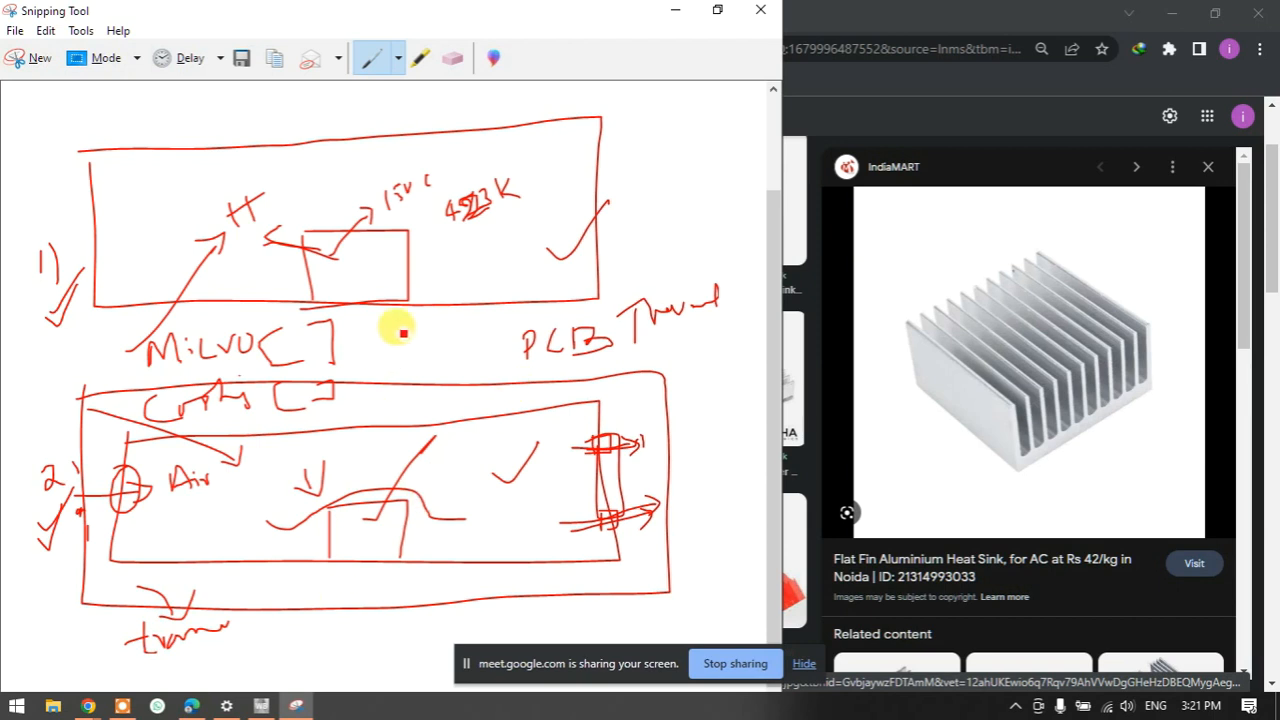
- Draw a small rectangle with fin ticks on both sides above case 1
scroll(390, 340, up, 2)
mouse_move(157, 116)
mouse_down()
mouse_move(169, 198)
mouse_move(216, 117)
mouse_move(168, 112)
mouse_move(165, 187)
mouse_up()
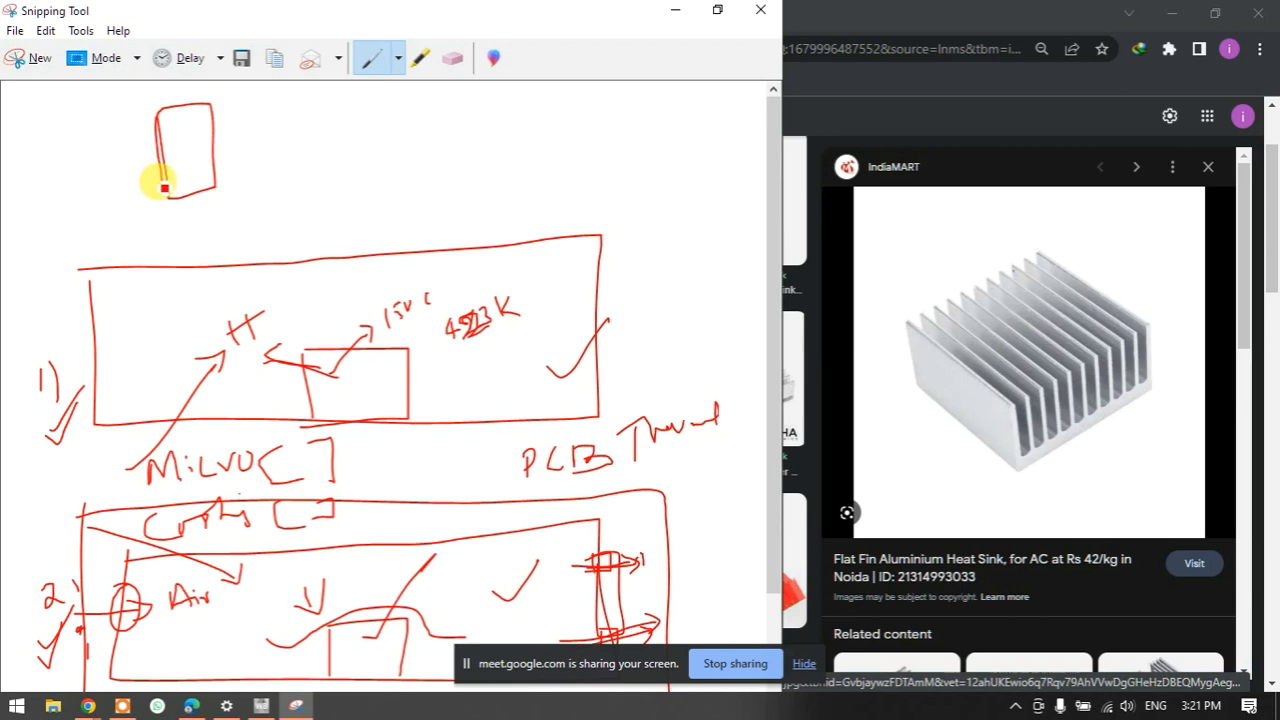
mouse_move(139, 133)
mouse_down()
mouse_move(158, 131)
mouse_move(161, 163)
mouse_up()
drag(216, 122, 230, 131)
drag(212, 144, 237, 142)
drag(118, 127, 153, 108)
- Add strokes and a left-pointing arrow on the lower box, plus arrows across the finned rectangle
drag(70, 558, 132, 510)
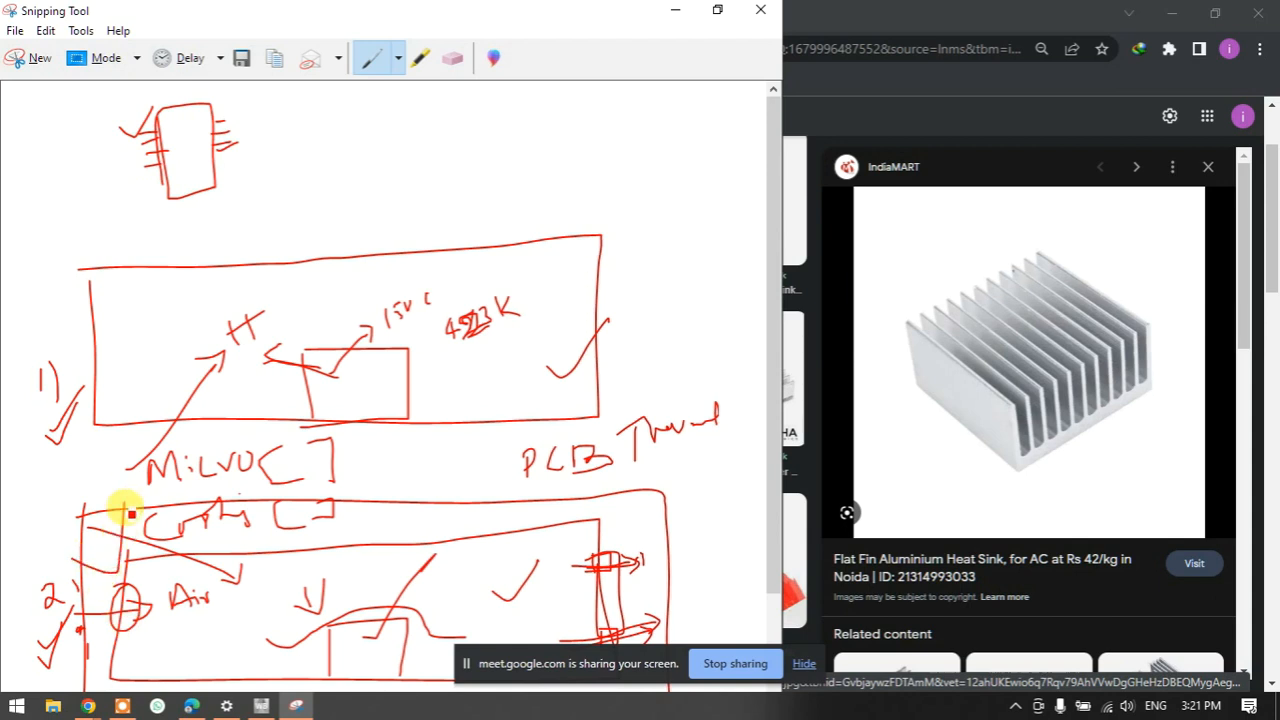
drag(146, 544, 287, 537)
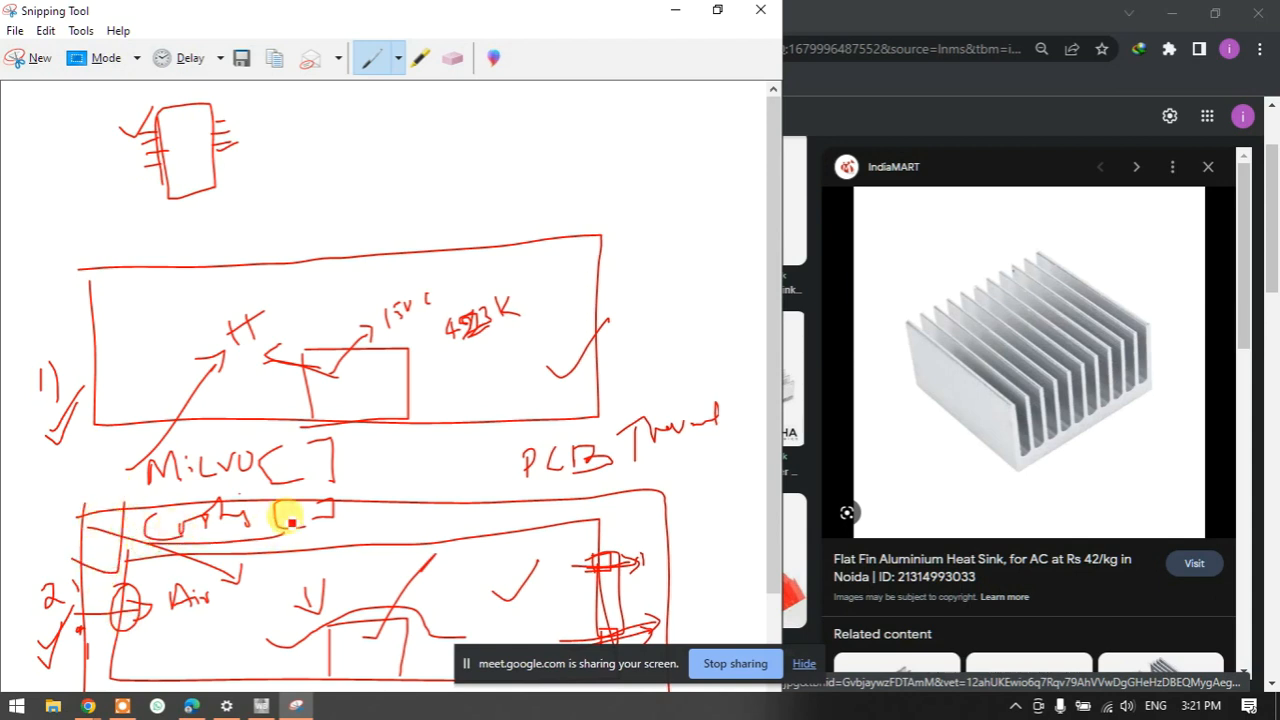
mouse_move(78, 110)
mouse_down()
mouse_move(223, 91)
mouse_move(226, 115)
mouse_up()
drag(100, 140, 256, 125)
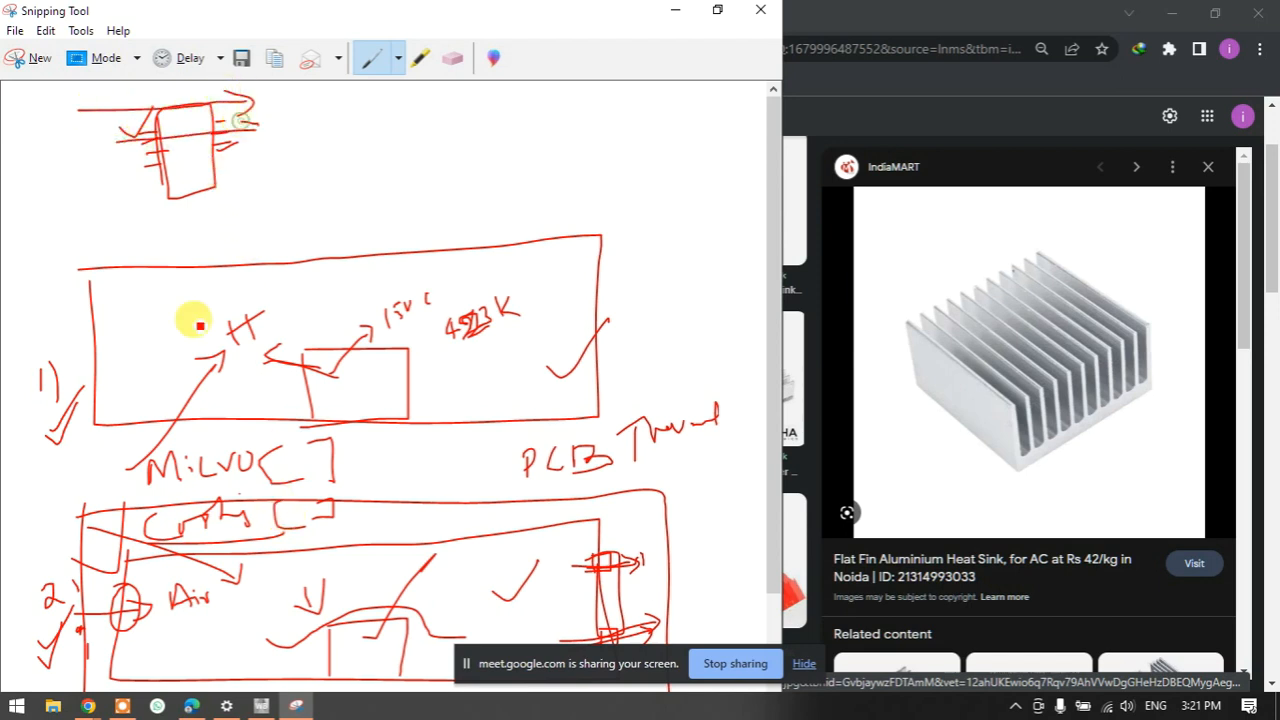
drag(165, 562, 278, 497)
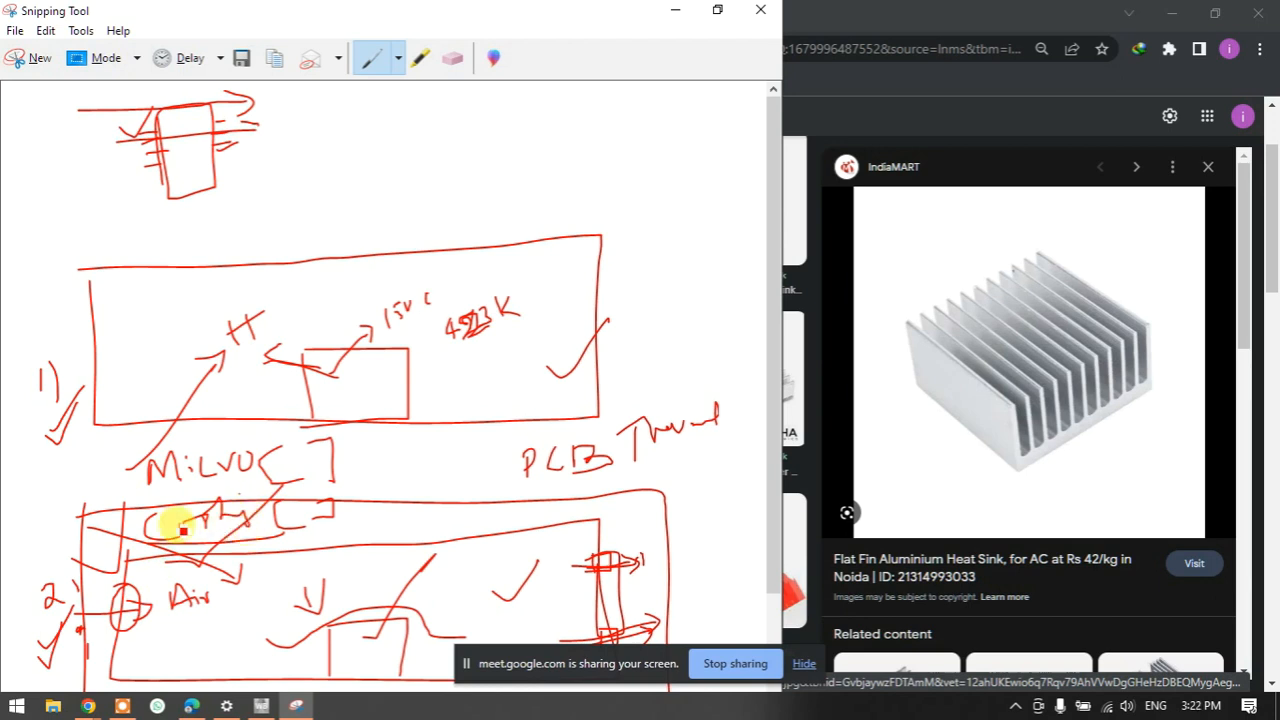
mouse_move(110, 538)
mouse_down()
mouse_move(49, 509)
mouse_move(62, 542)
mouse_up()
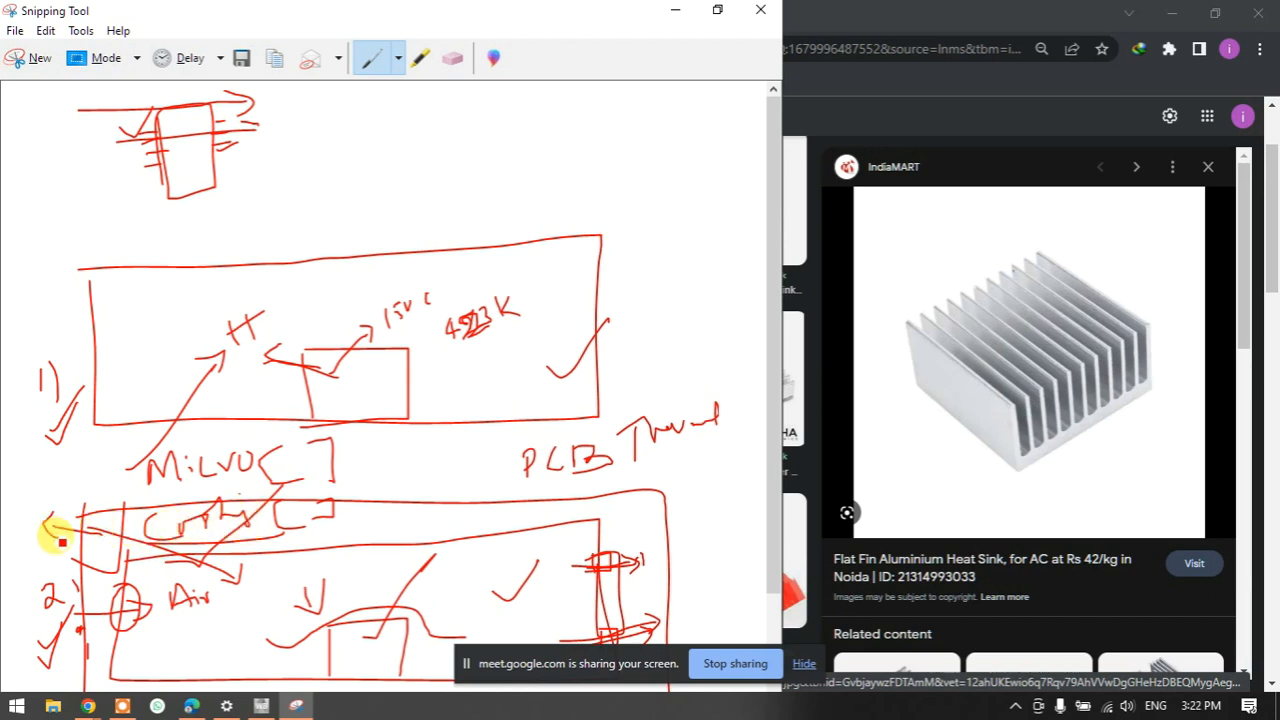
- Draw a rightward arrow over a small square and two adjoining boxes at the top right
mouse_move(306, 157)
mouse_down()
mouse_move(406, 143)
mouse_move(397, 172)
mouse_up()
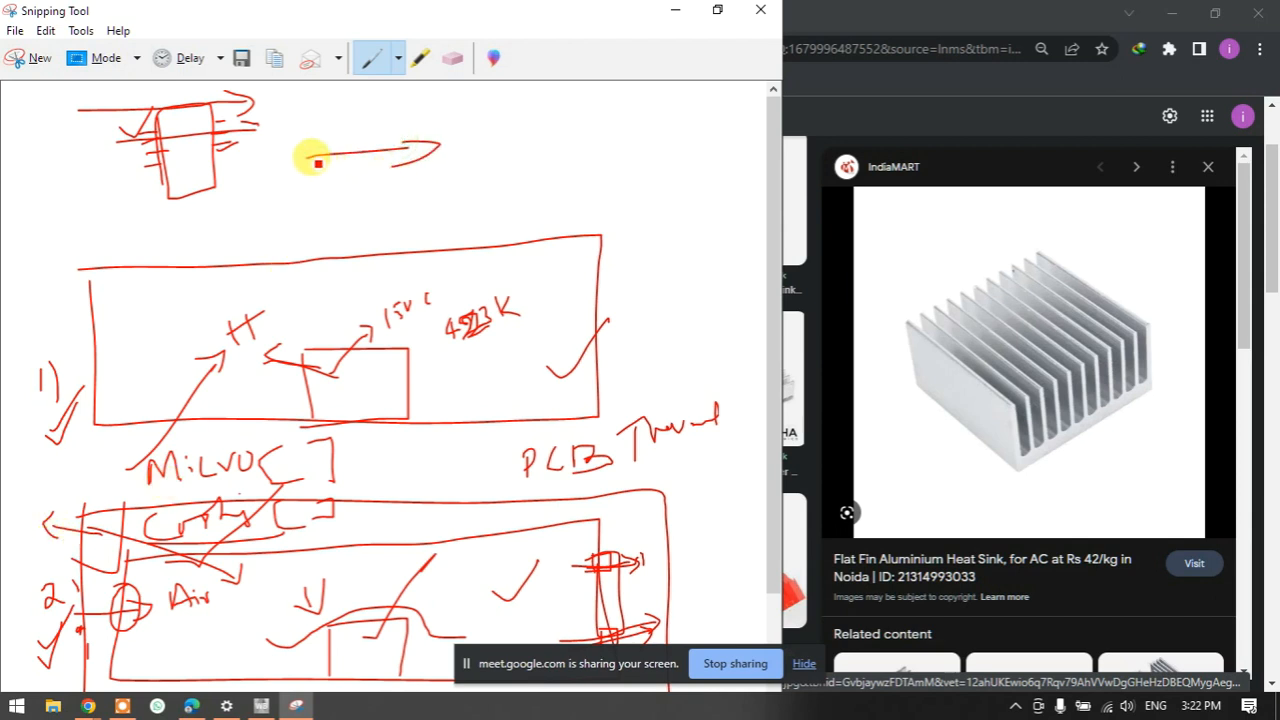
drag(316, 162, 434, 140)
mouse_move(347, 196)
mouse_down()
mouse_move(342, 182)
mouse_move(416, 152)
mouse_move(421, 194)
mouse_up()
mouse_move(509, 114)
mouse_down()
mouse_move(509, 163)
mouse_move(546, 116)
mouse_move(500, 158)
mouse_up()
mouse_move(540, 114)
mouse_down()
mouse_move(541, 134)
mouse_move(575, 110)
mouse_move(545, 100)
mouse_move(524, 145)
mouse_move(545, 122)
mouse_move(556, 133)
mouse_up()
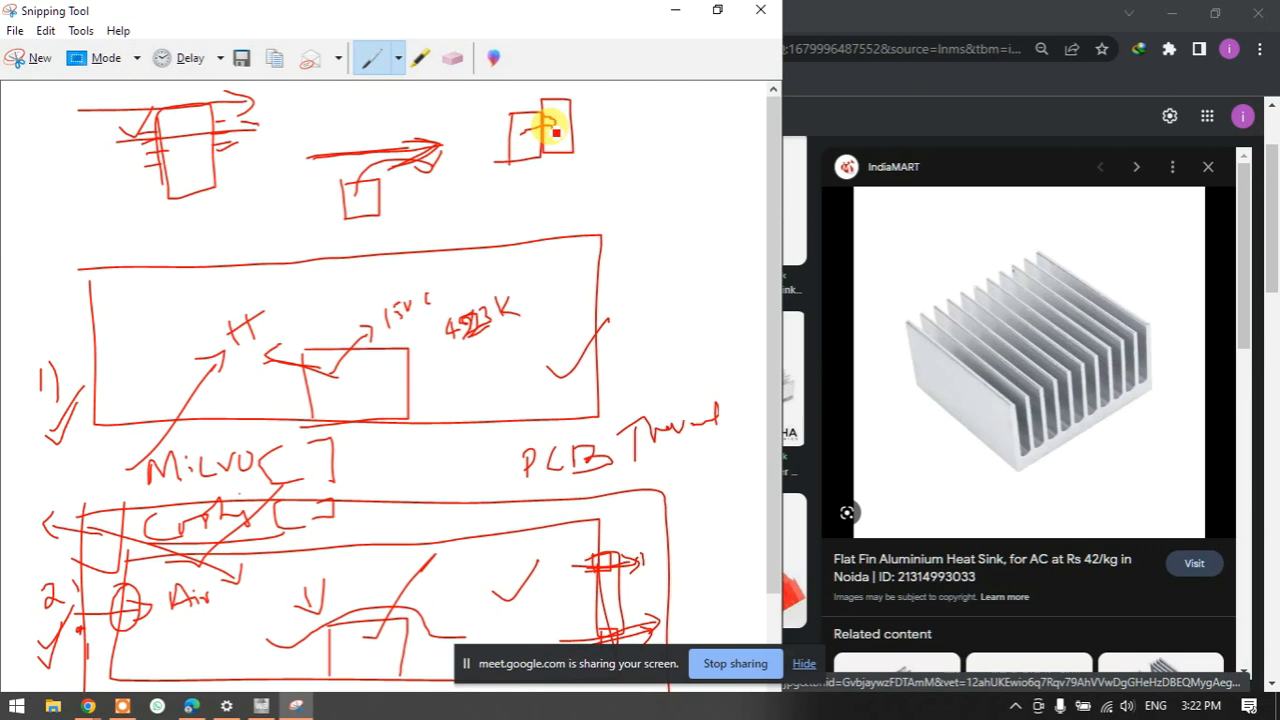
- Add small rectangles under the top-right boxes and draw a candle with its flame circled
mouse_move(524, 187)
mouse_down()
mouse_move(522, 215)
mouse_move(591, 186)
mouse_up()
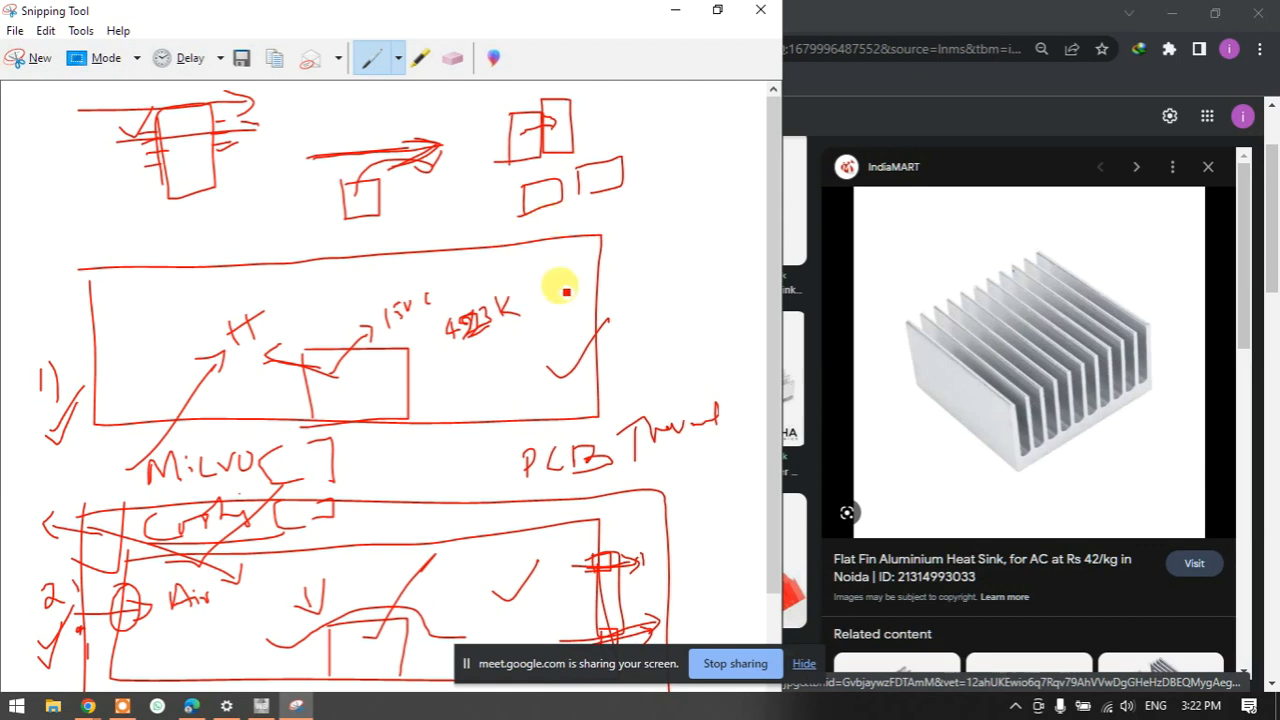
mouse_move(652, 231)
mouse_down()
mouse_move(663, 322)
mouse_move(681, 240)
mouse_move(663, 189)
mouse_move(669, 226)
mouse_up()
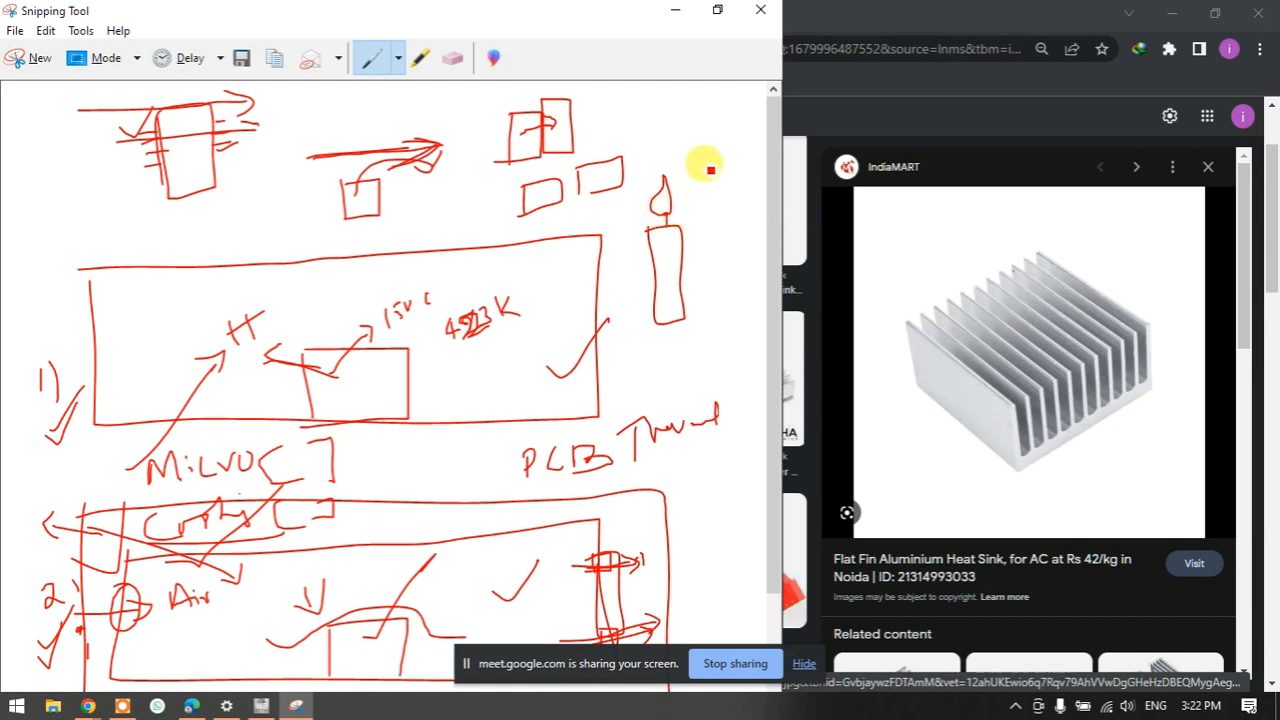
drag(731, 125, 689, 183)
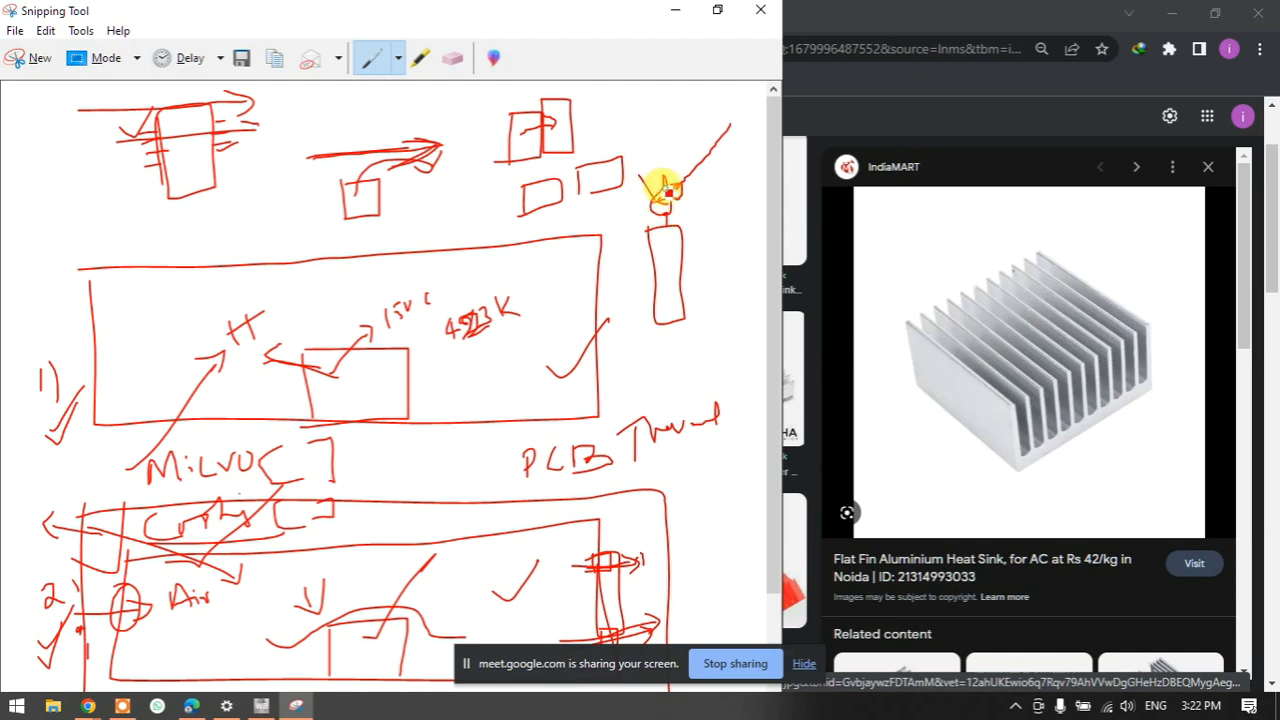
mouse_move(656, 173)
mouse_down()
mouse_move(643, 180)
mouse_move(683, 202)
mouse_up()
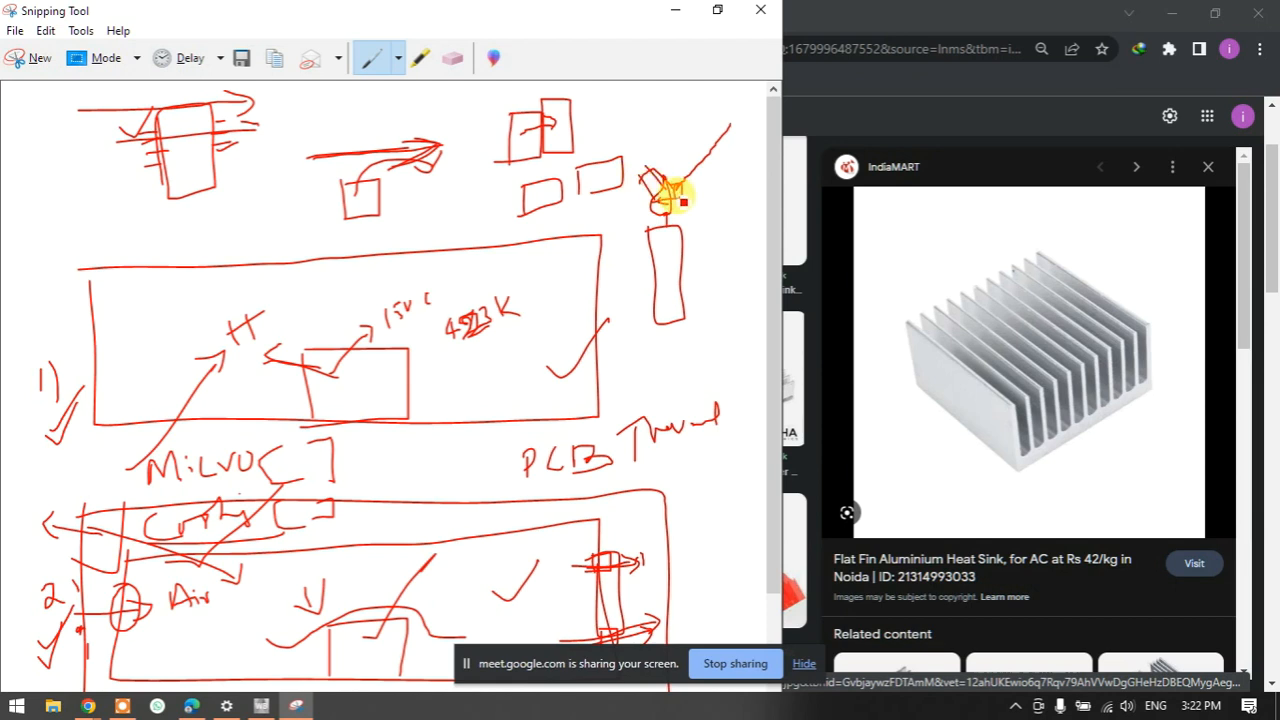
mouse_move(666, 208)
mouse_down()
mouse_move(651, 211)
mouse_move(640, 149)
mouse_move(691, 208)
mouse_up()
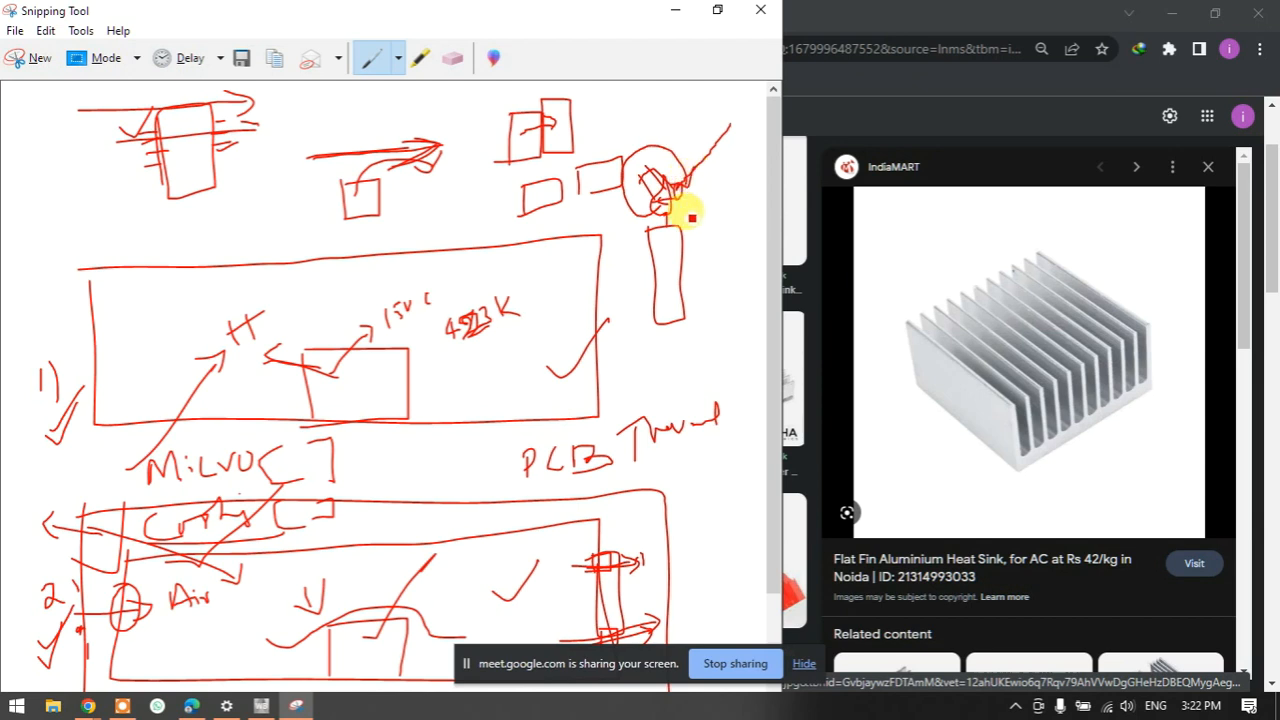
- Draw a second candle with flames and write the 'conv R' notes at the top right
mouse_move(710, 231)
mouse_down()
mouse_move(708, 318)
mouse_move(745, 314)
mouse_move(740, 231)
mouse_move(706, 206)
mouse_move(702, 172)
mouse_move(714, 217)
mouse_up()
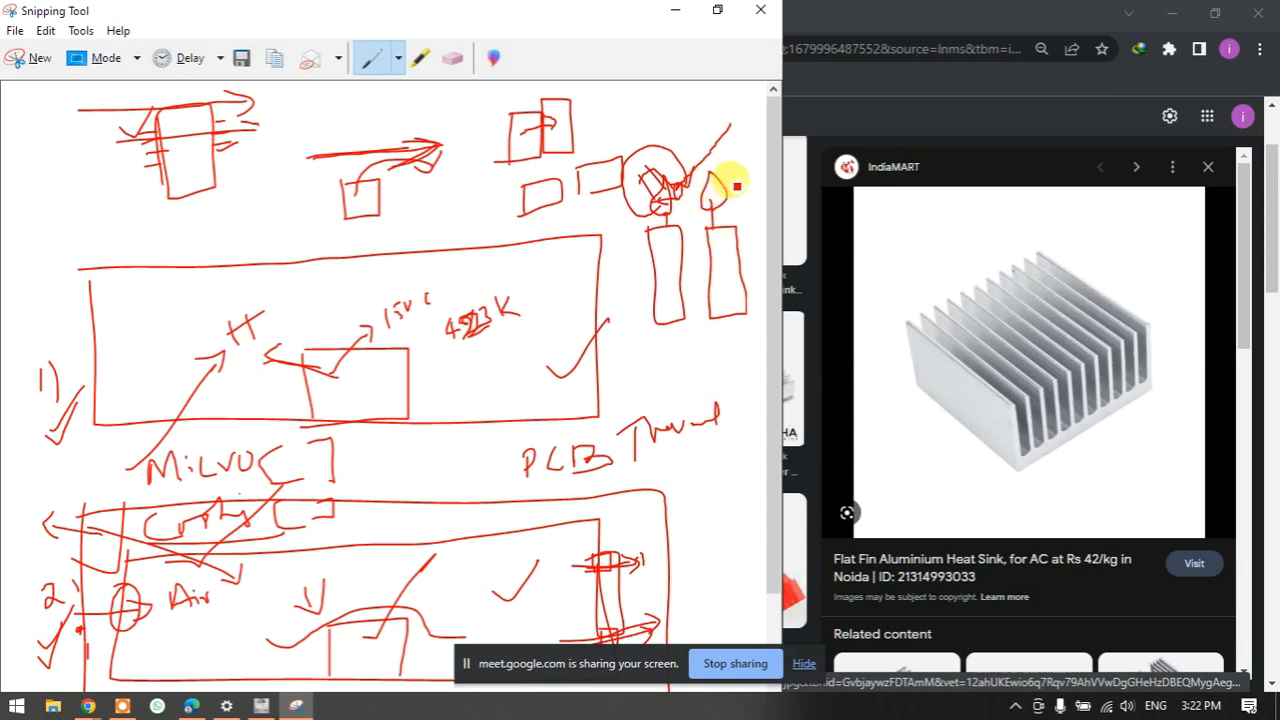
drag(757, 153, 737, 174)
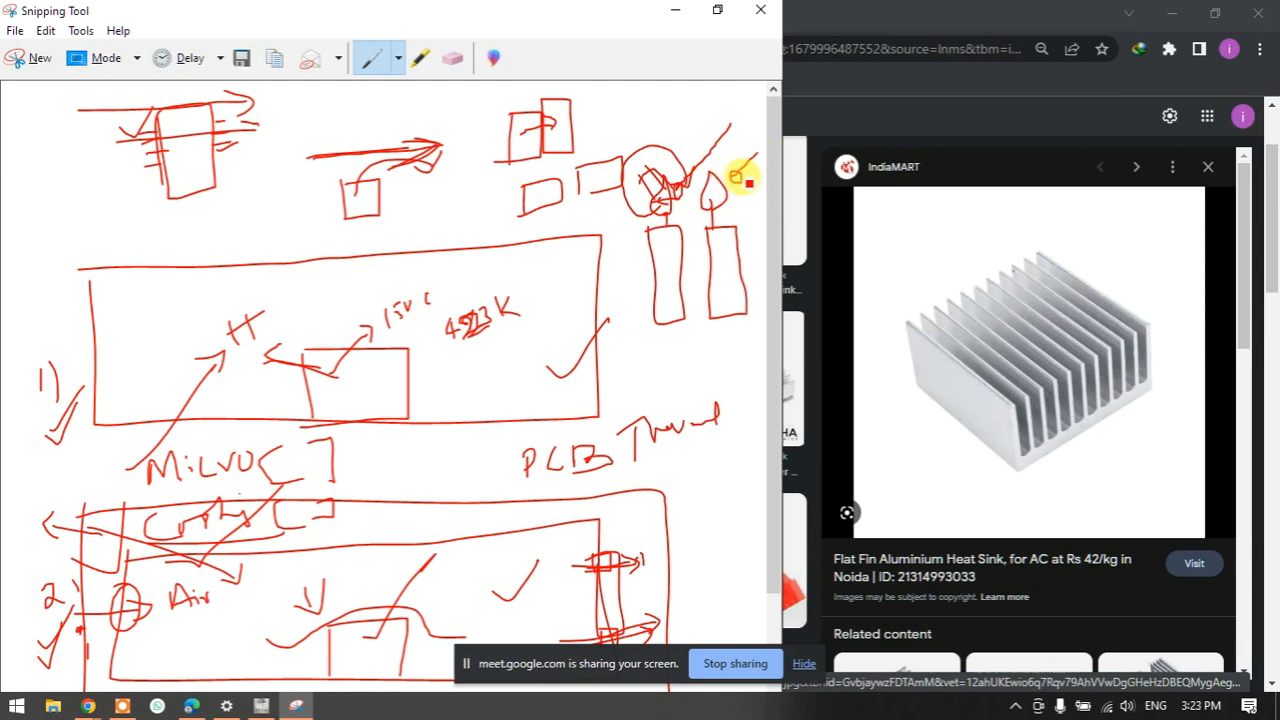
mouse_move(727, 153)
mouse_down()
mouse_move(709, 120)
mouse_move(705, 166)
mouse_up()
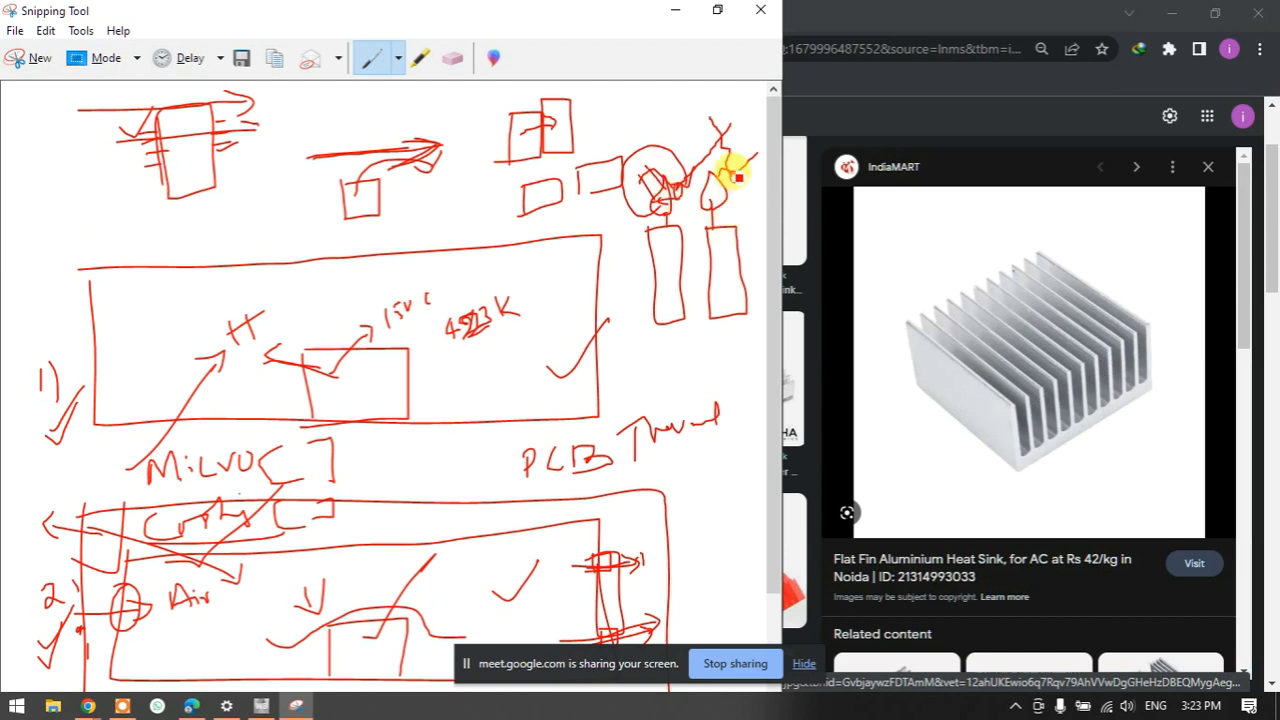
drag(700, 191, 745, 185)
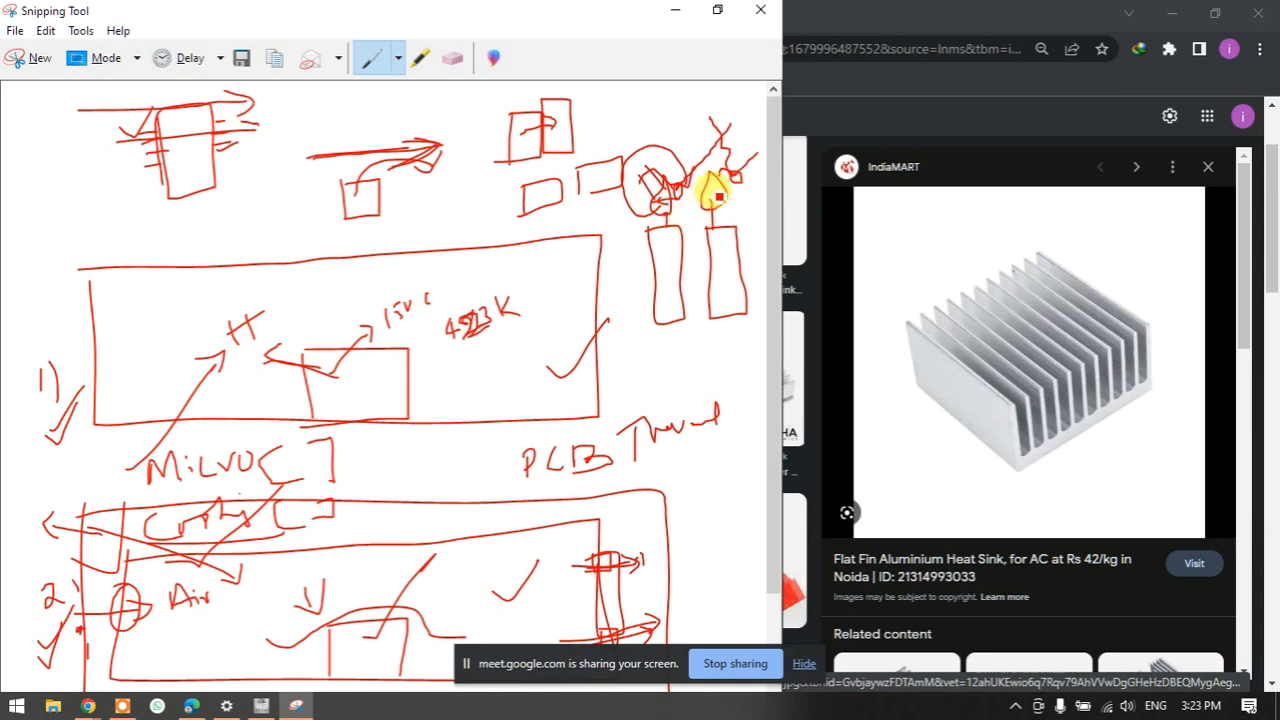
drag(652, 183, 630, 121)
drag(640, 108, 664, 104)
mouse_move(712, 177)
mouse_down()
mouse_move(691, 98)
mouse_move(714, 111)
mouse_up()
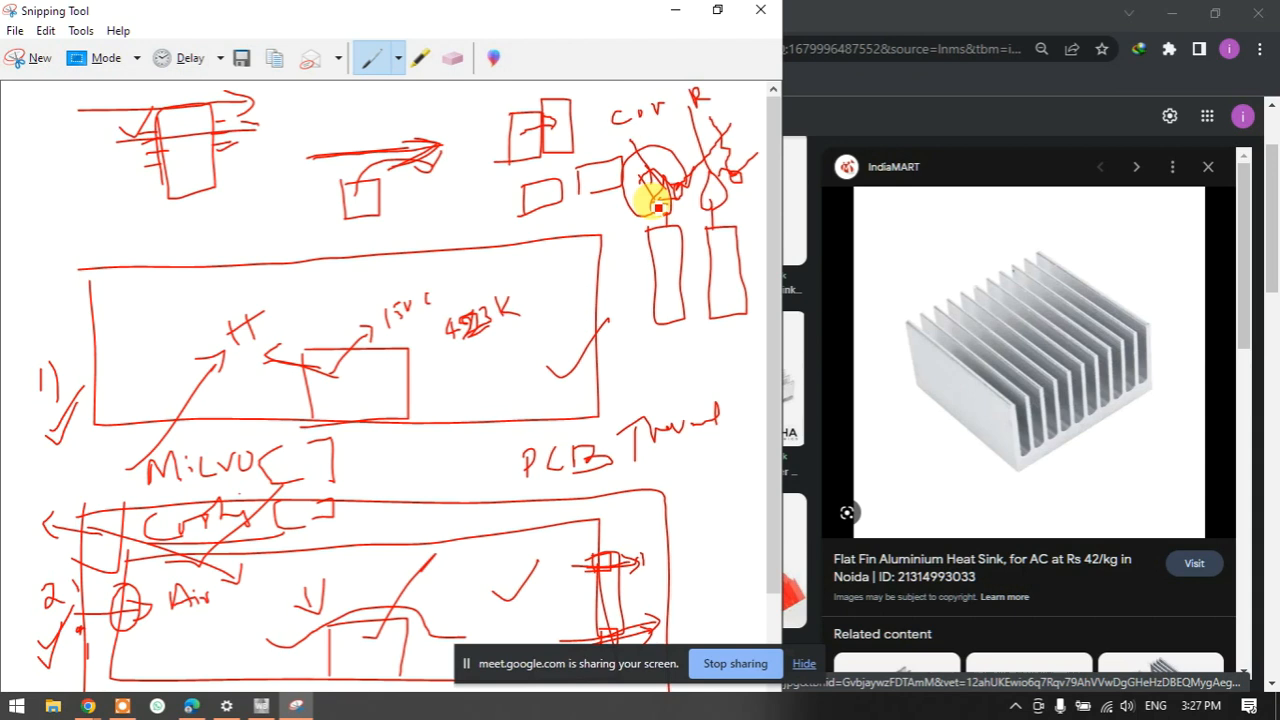
- Minimize Snipping Tool and return to the empty ANSYS Workbench project
click(674, 10)
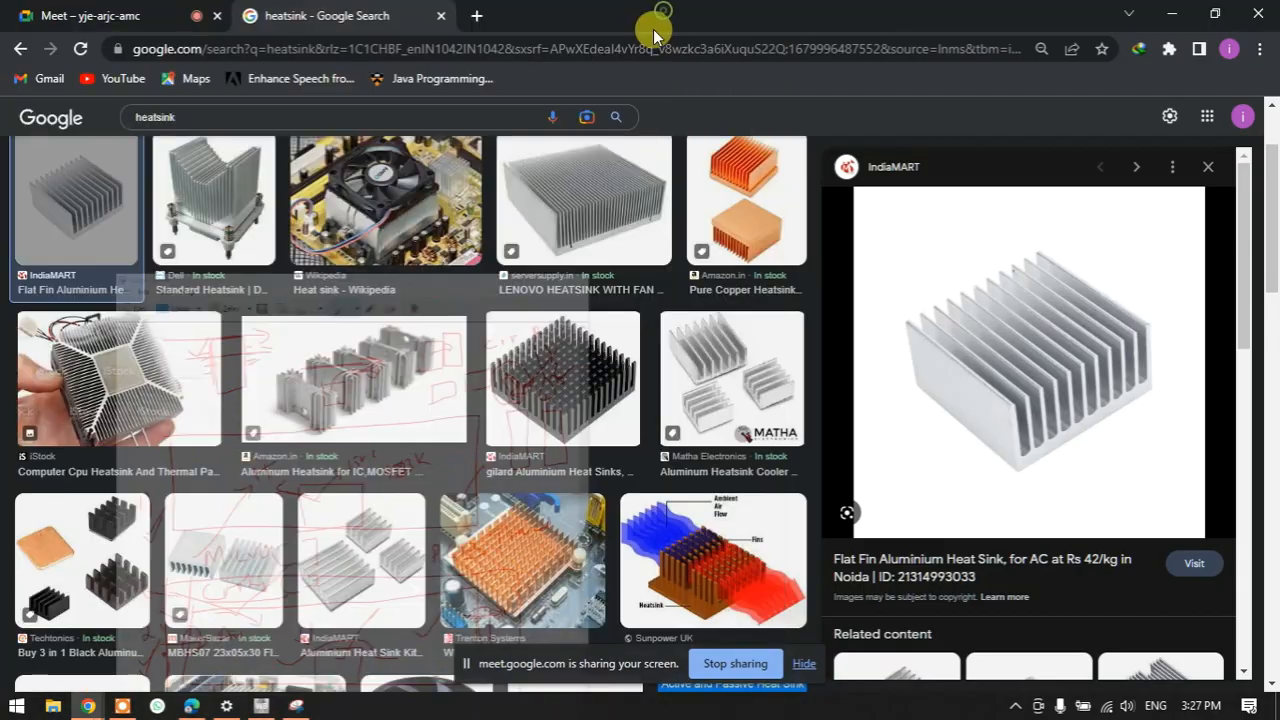
click(263, 702)
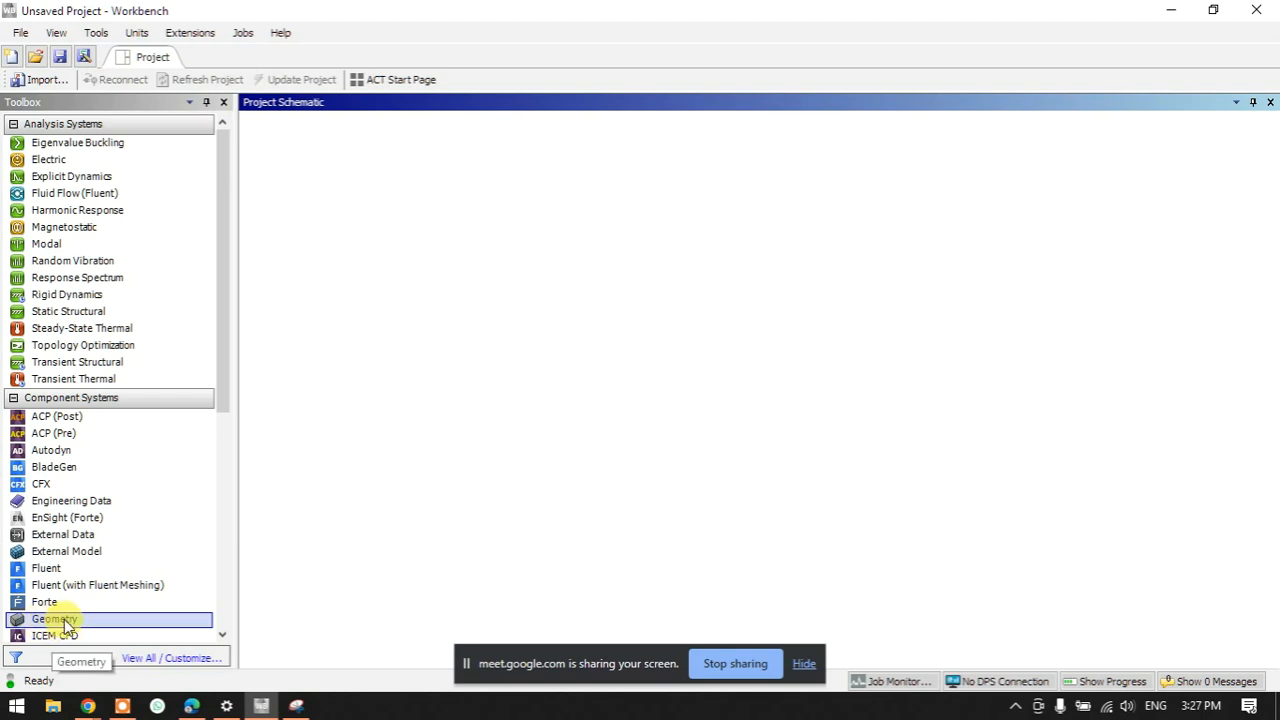
- Drag a Geometry system into the Project Schematic and create a New DesignModeler Geometry from cell A2
drag(55, 622, 350, 198)
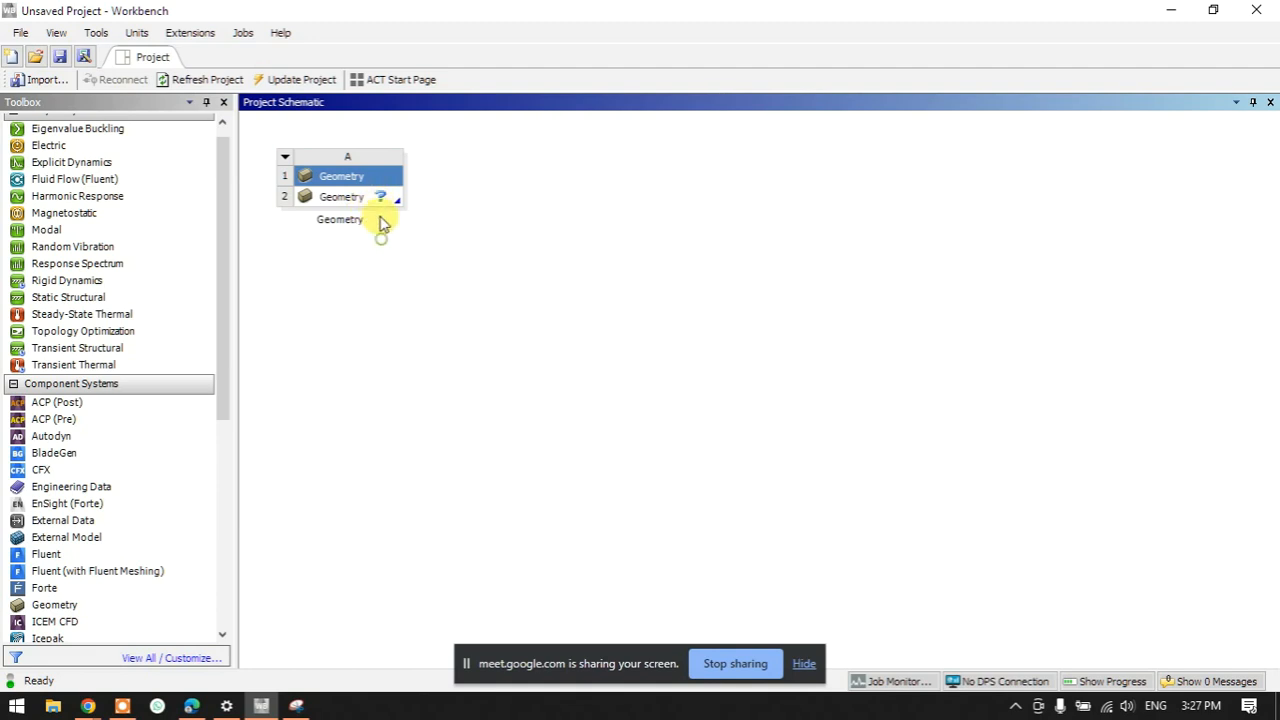
click(383, 200)
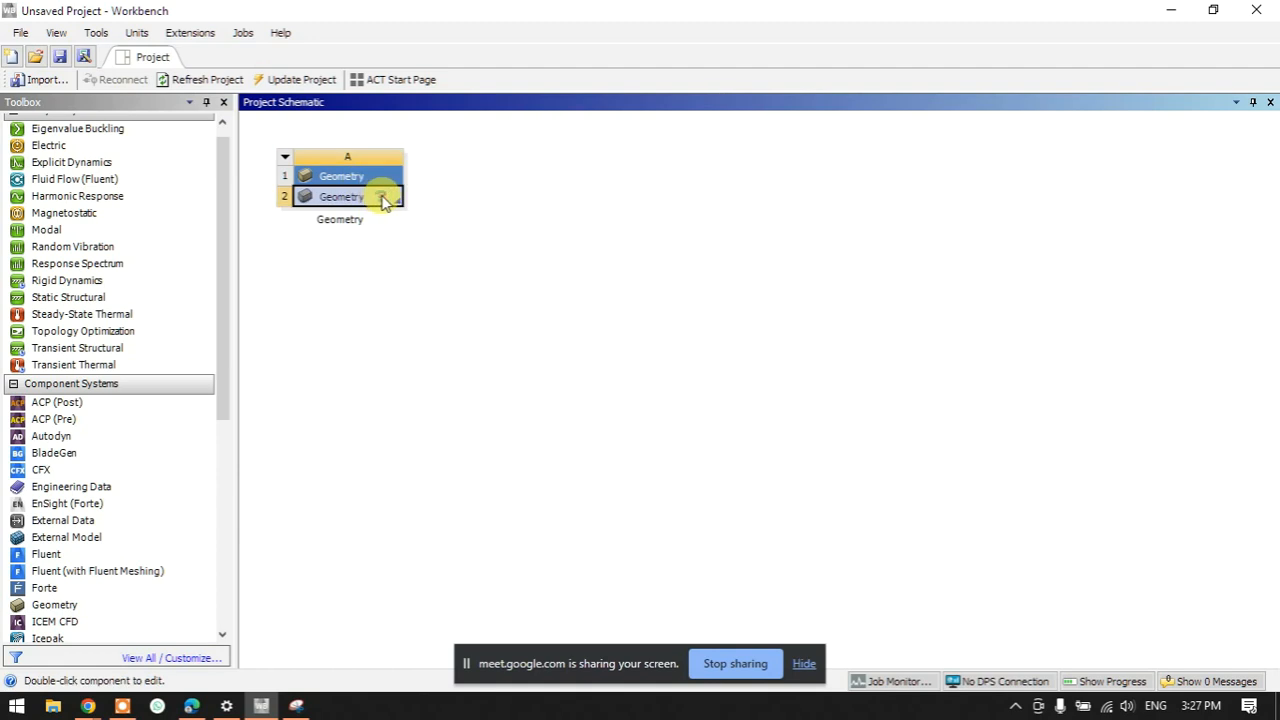
right_click(390, 202)
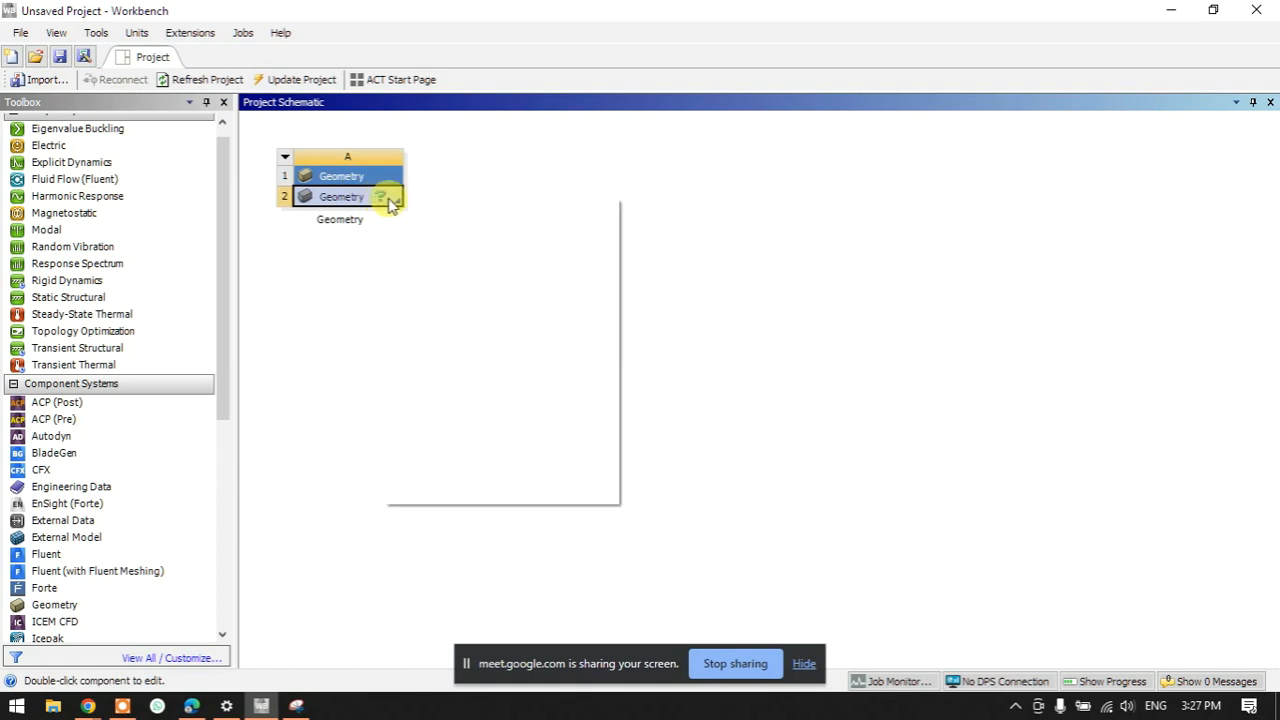
click(423, 208)
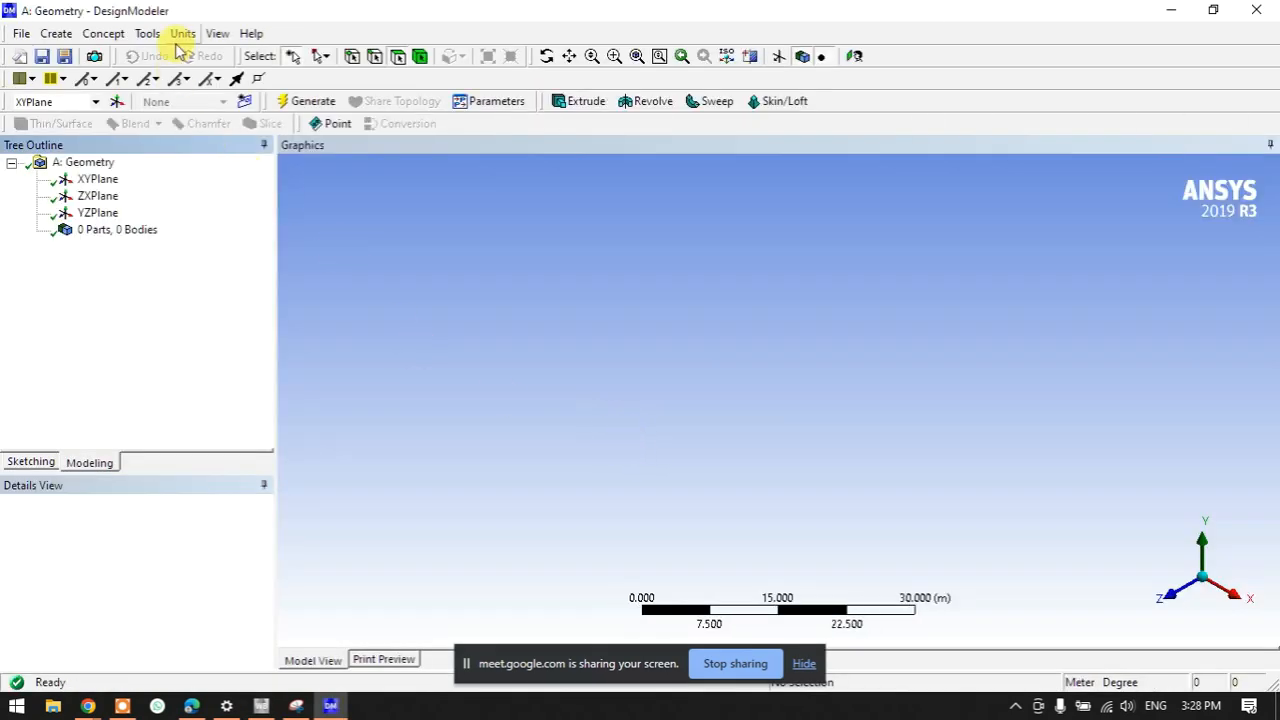
- Set the length units to millimetres and select the XYPlane, viewed face-on
click(803, 663)
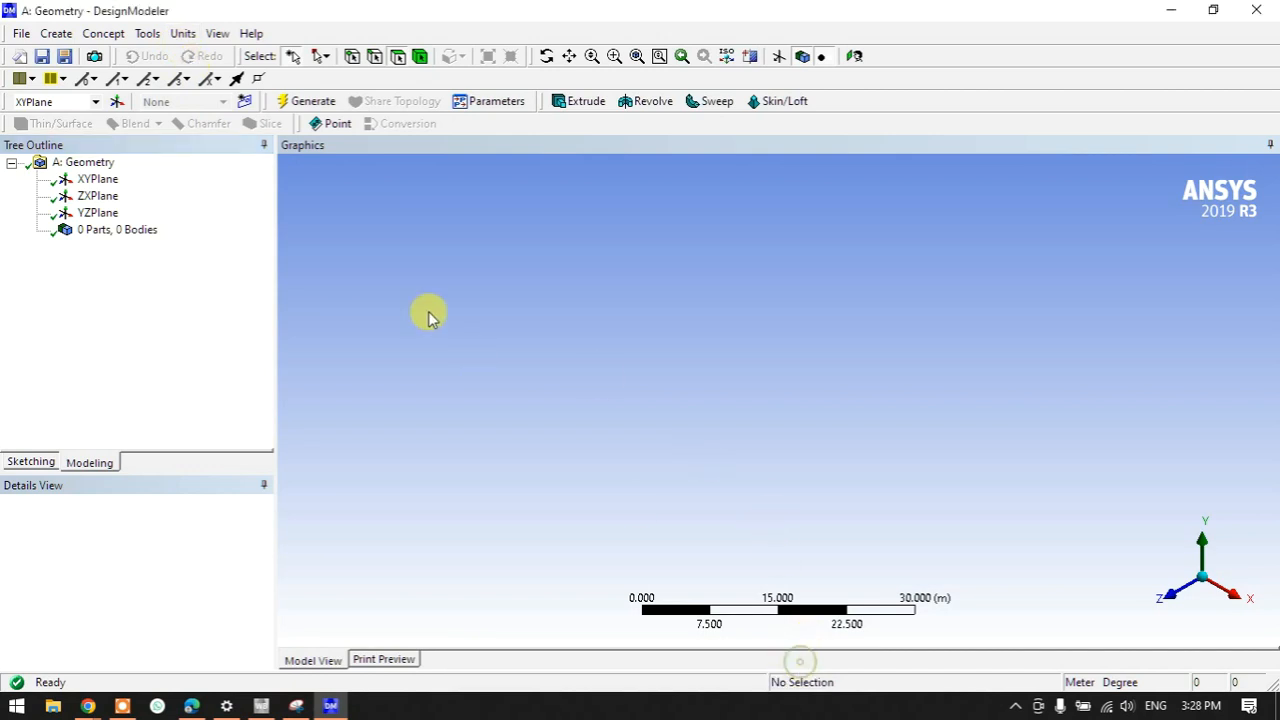
click(183, 33)
click(203, 94)
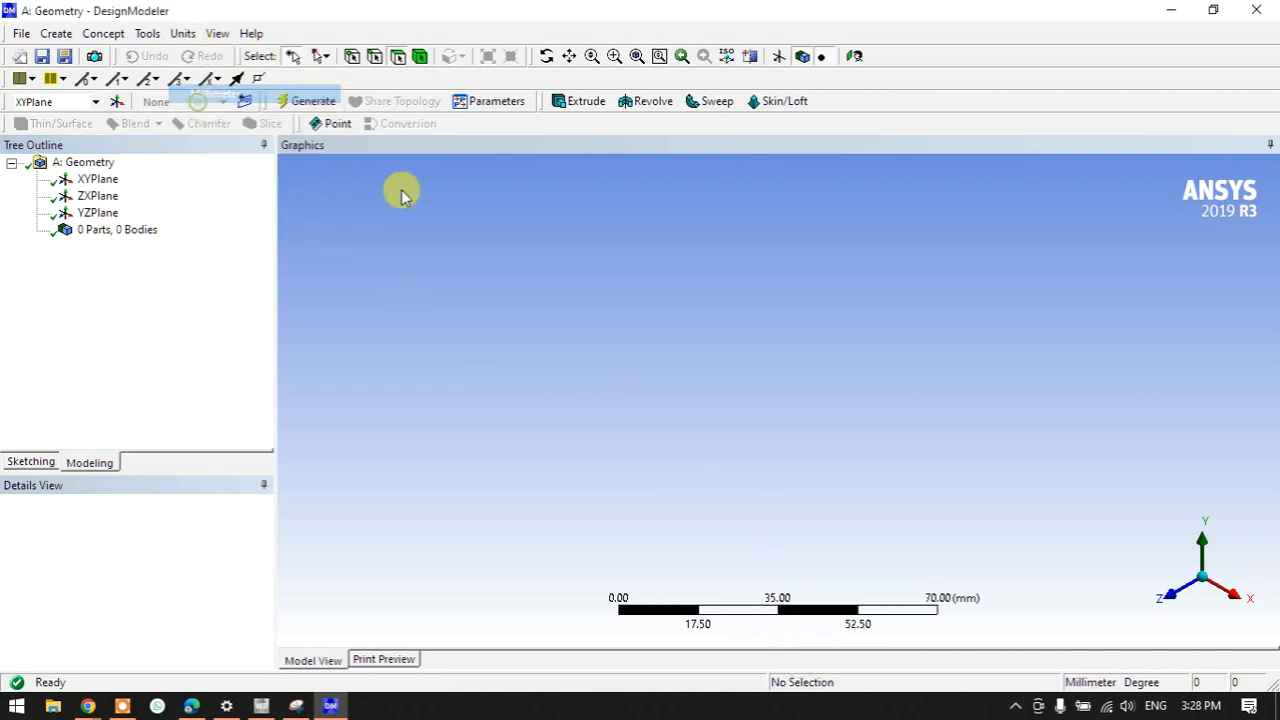
click(1170, 592)
click(93, 178)
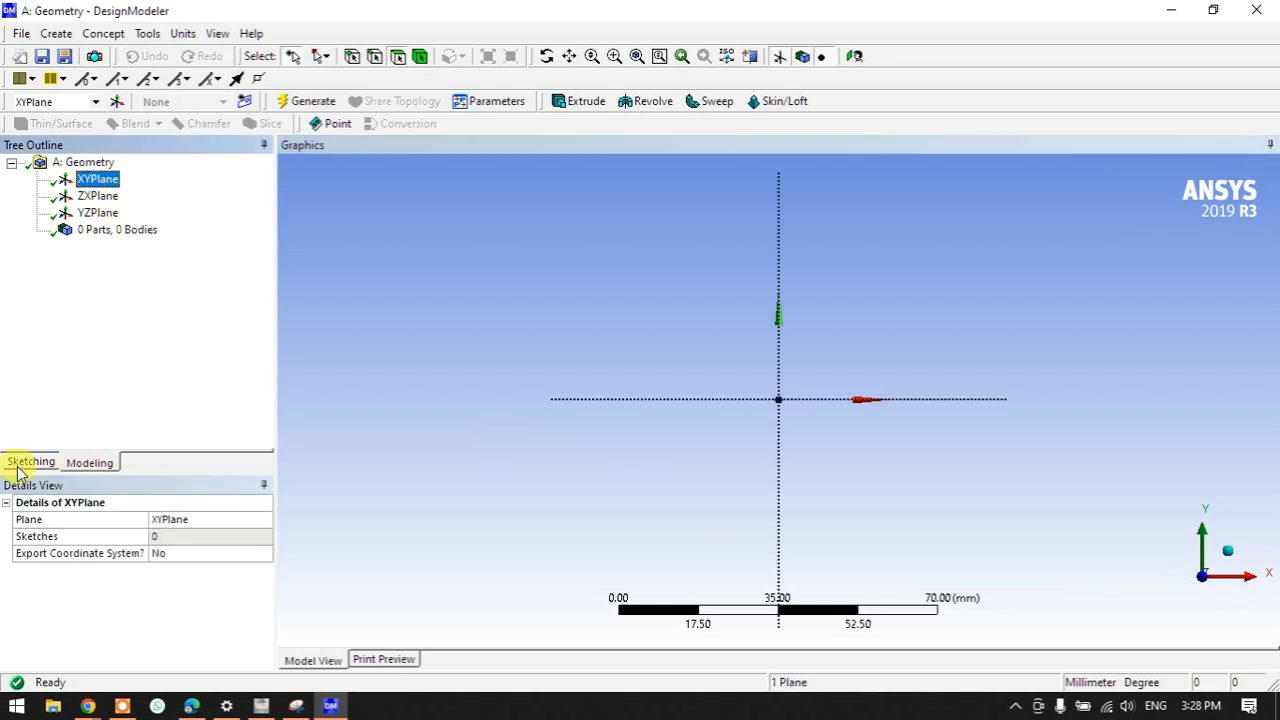
- Begin a Polyline at the origin, tracing the base along the x-axis and the first fins
click(30, 462)
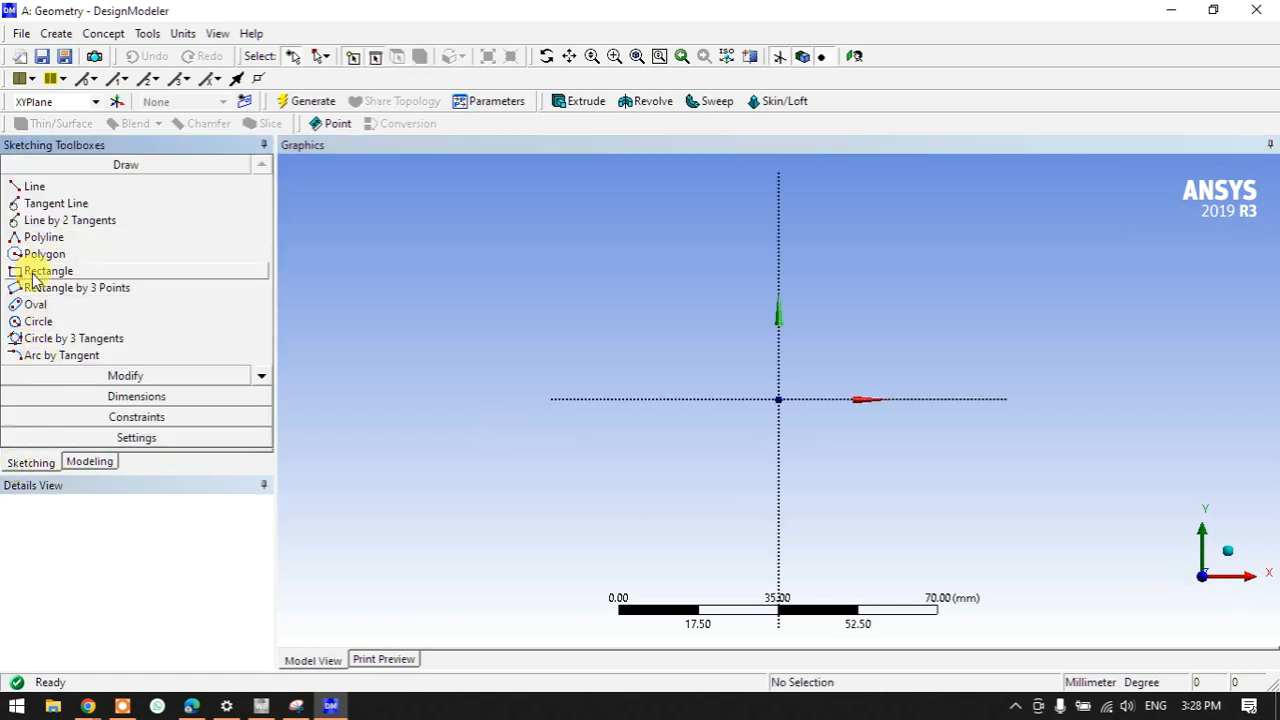
click(30, 187)
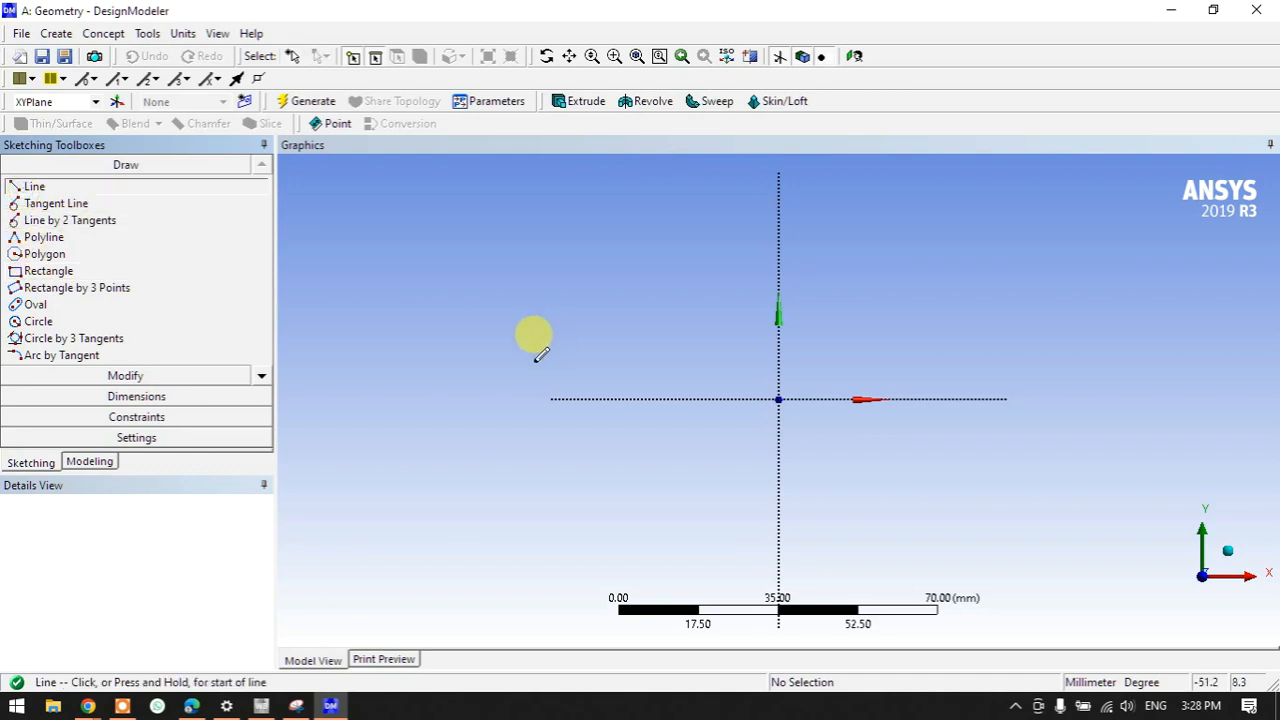
click(37, 238)
scroll(823, 326, up, 3)
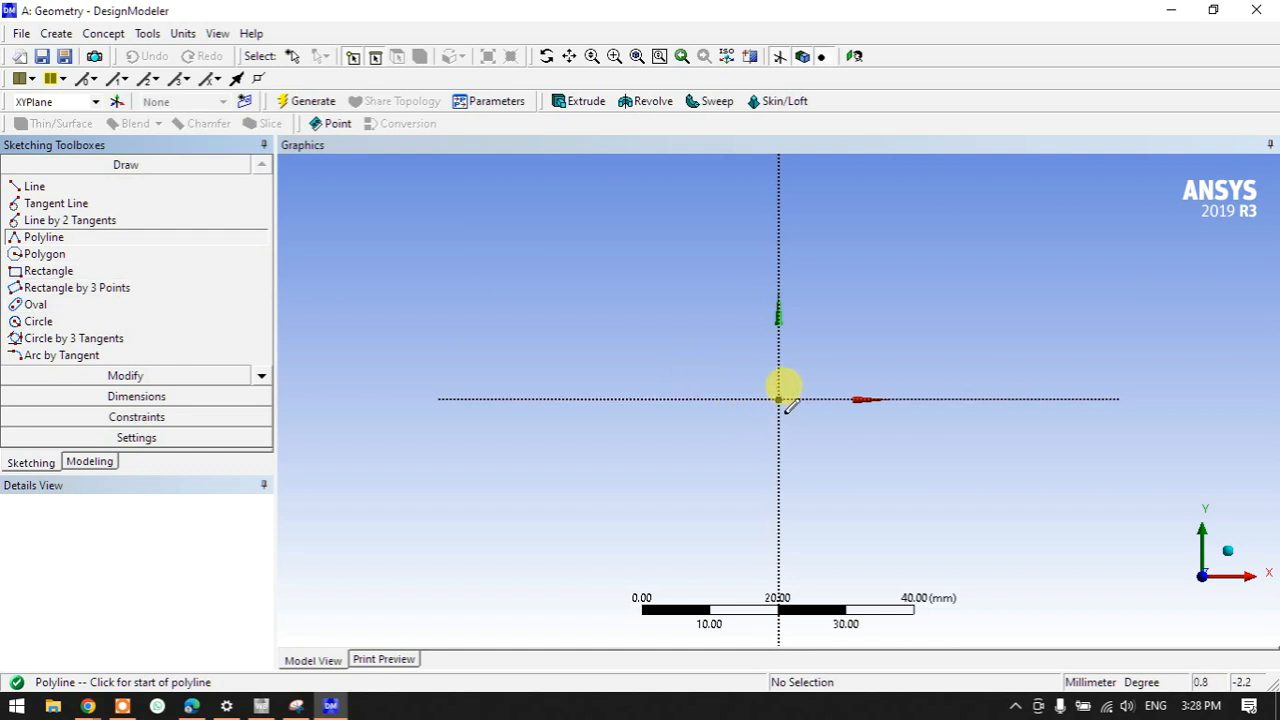
click(778, 399)
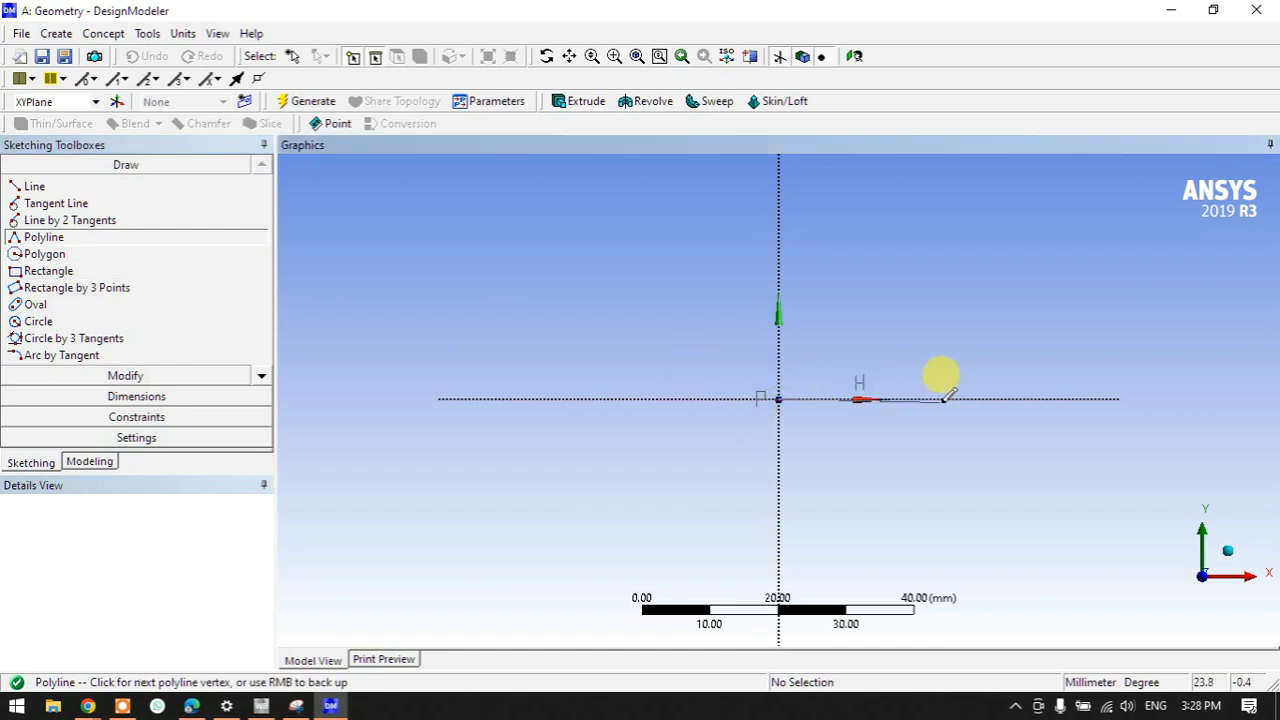
click(957, 398)
click(957, 220)
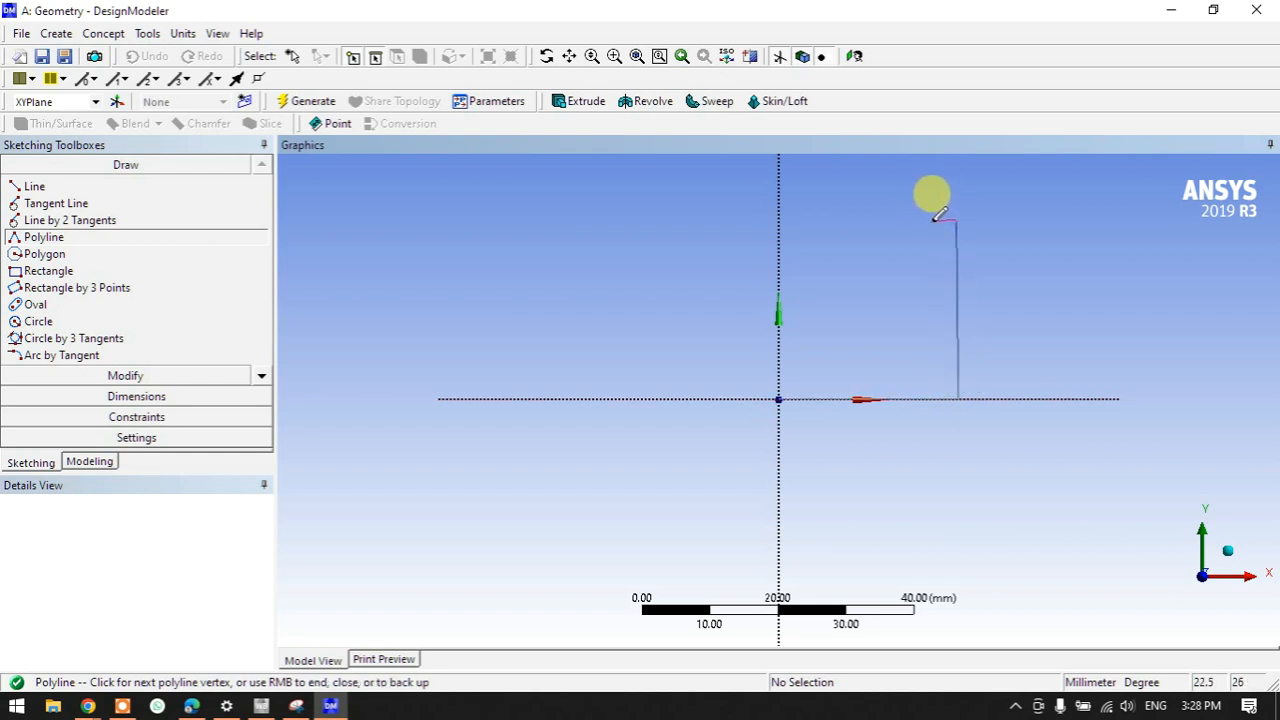
key(Escape)
click(934, 372)
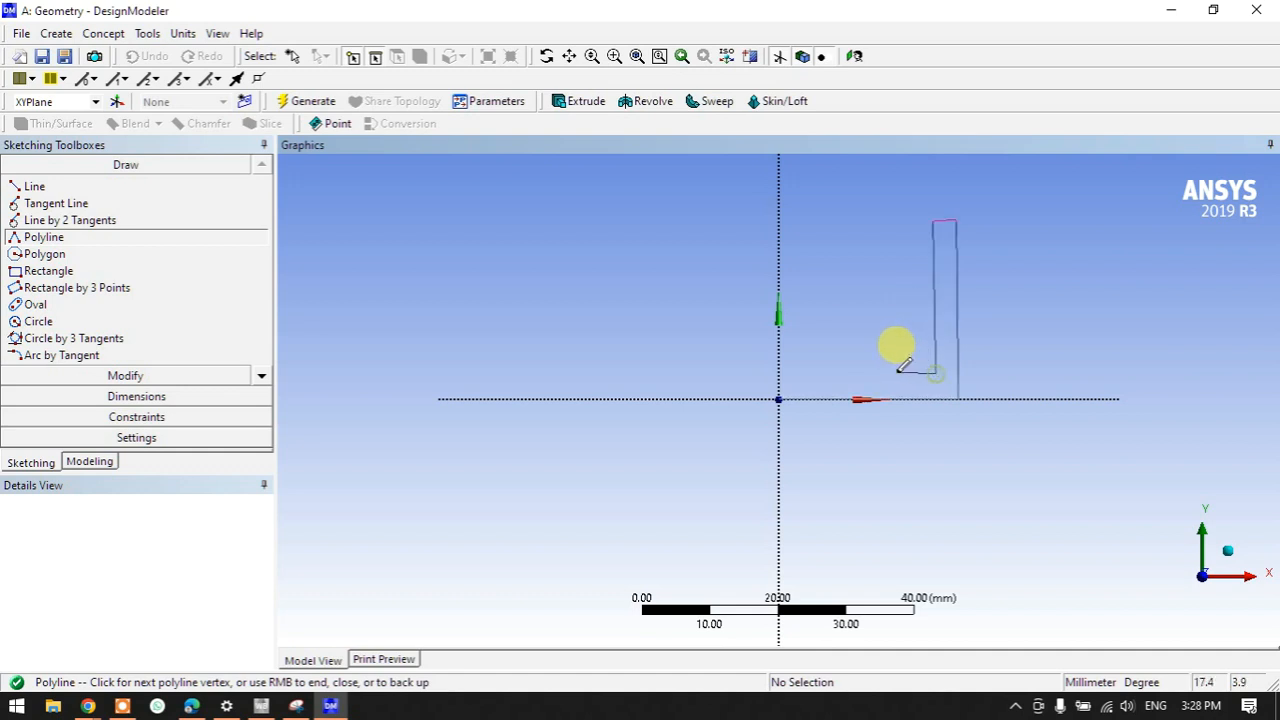
click(901, 372)
click(901, 230)
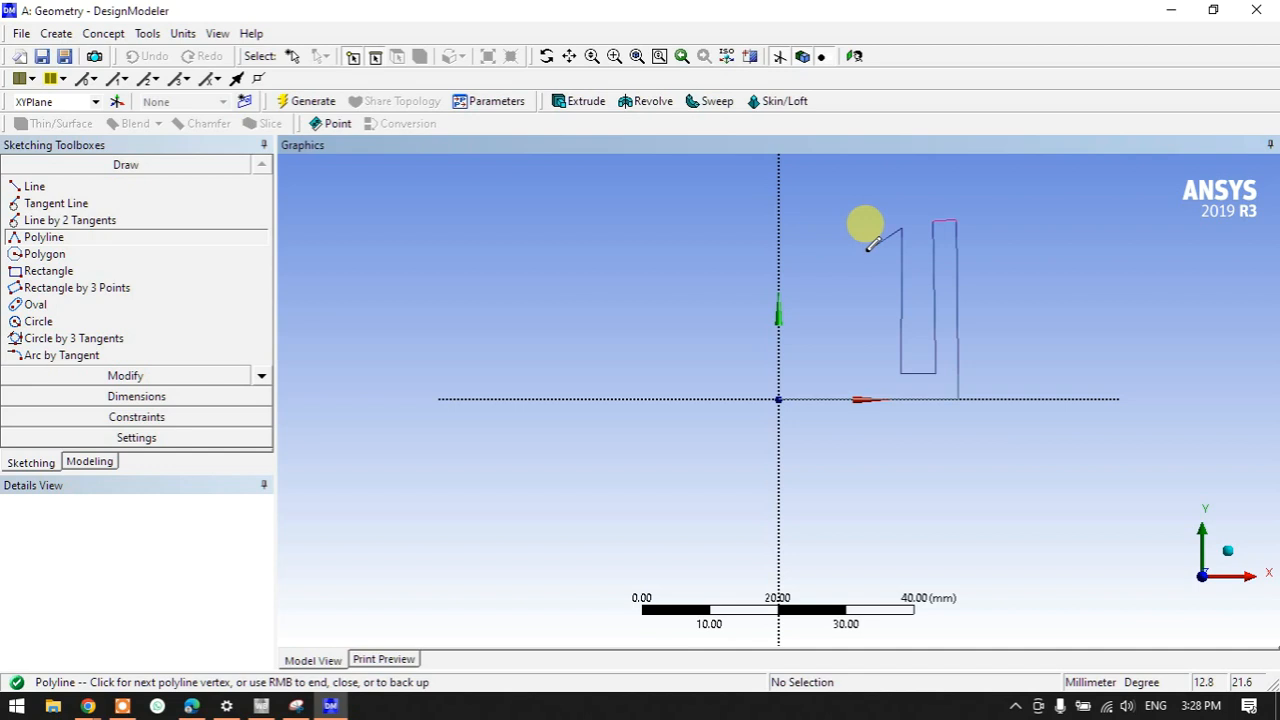
- Trace the remaining fins back to the y-axis and close the polyline into a 20-edge profile
click(866, 250)
click(866, 373)
click(843, 370)
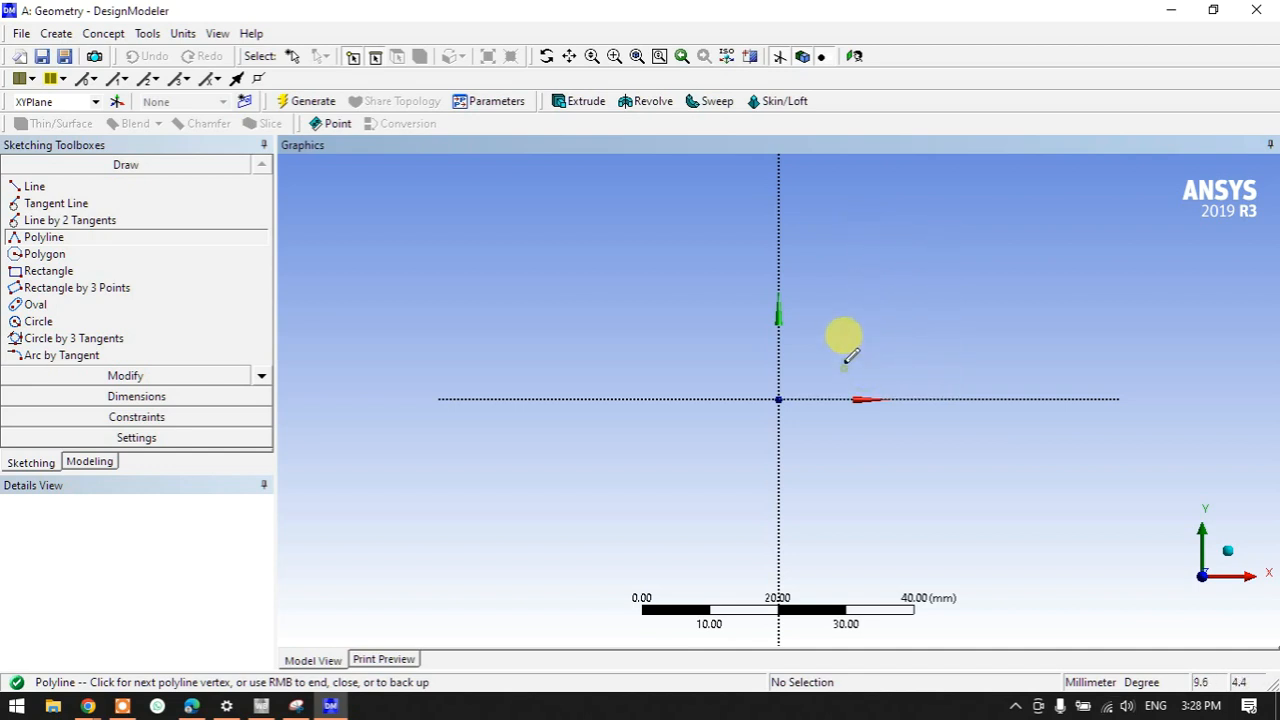
click(841, 230)
click(823, 230)
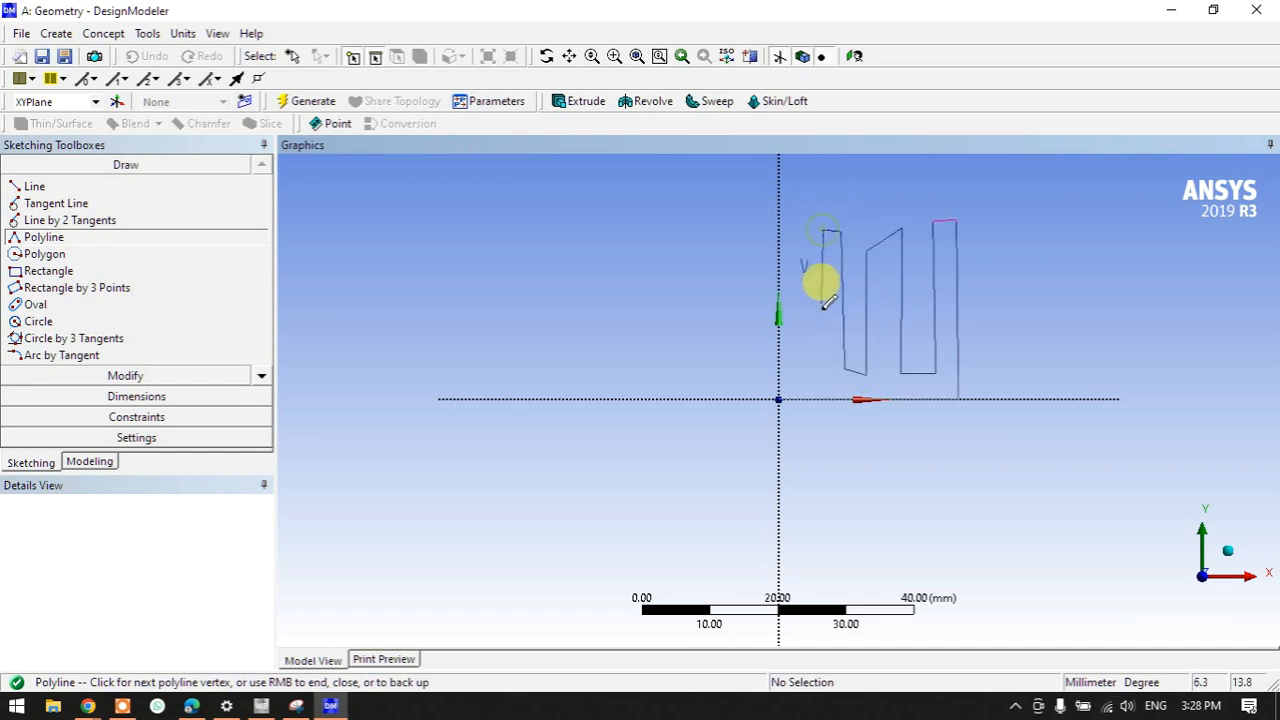
click(826, 362)
click(800, 366)
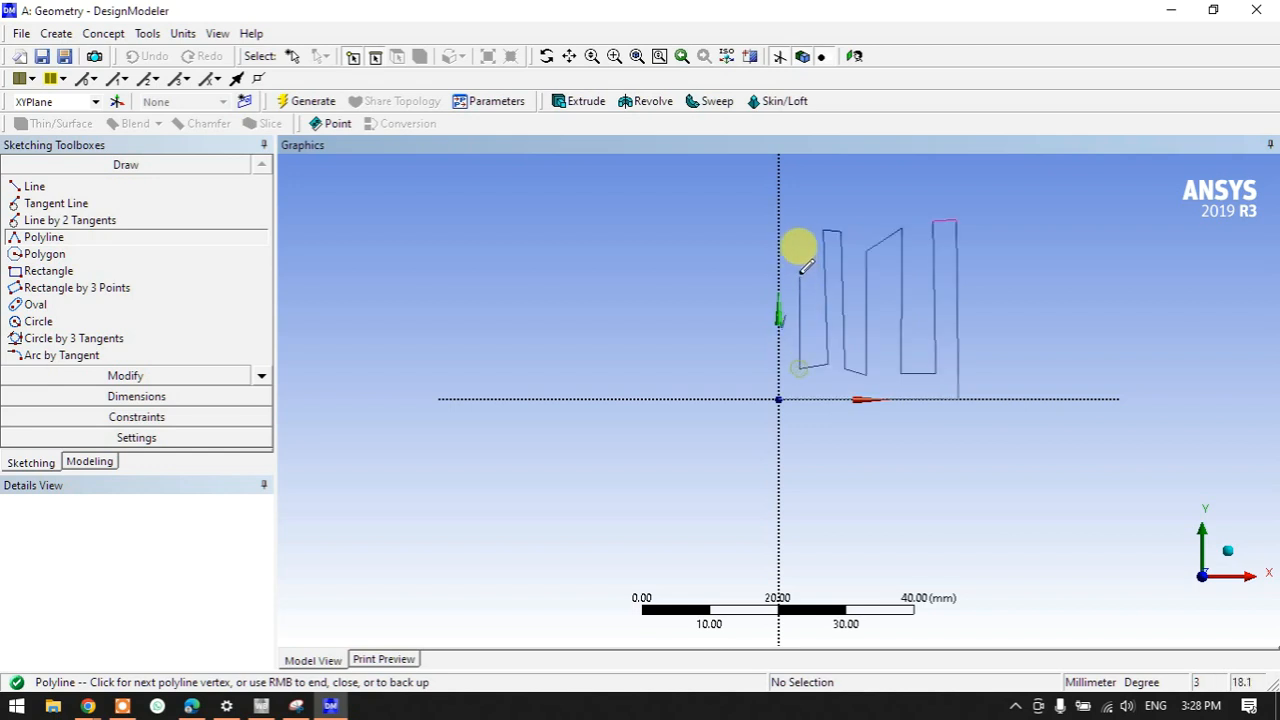
click(801, 234)
click(790, 234)
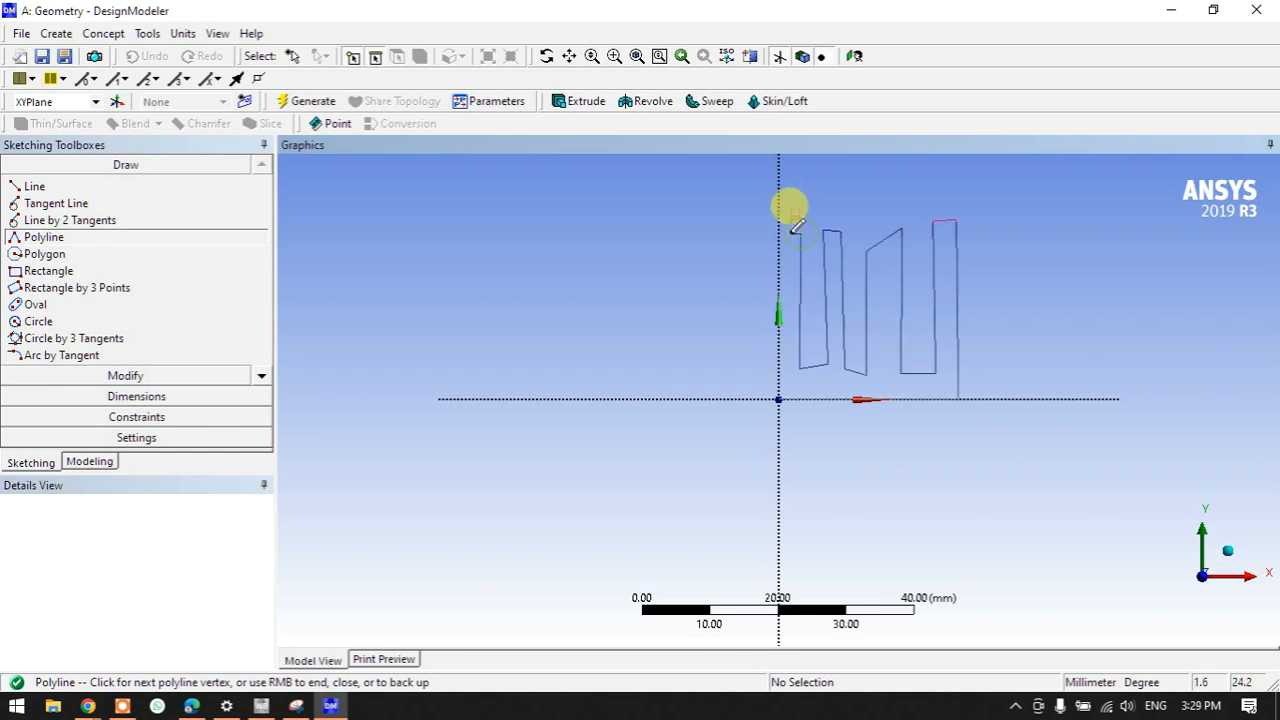
click(786, 366)
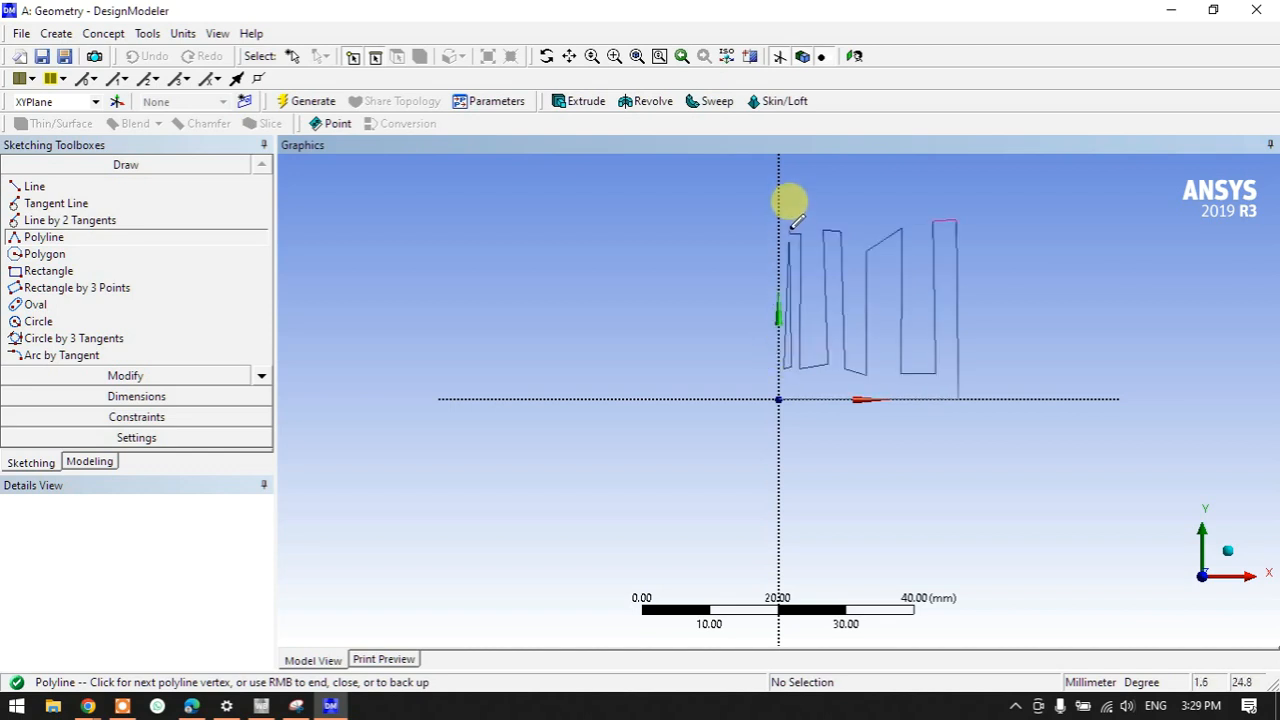
click(785, 234)
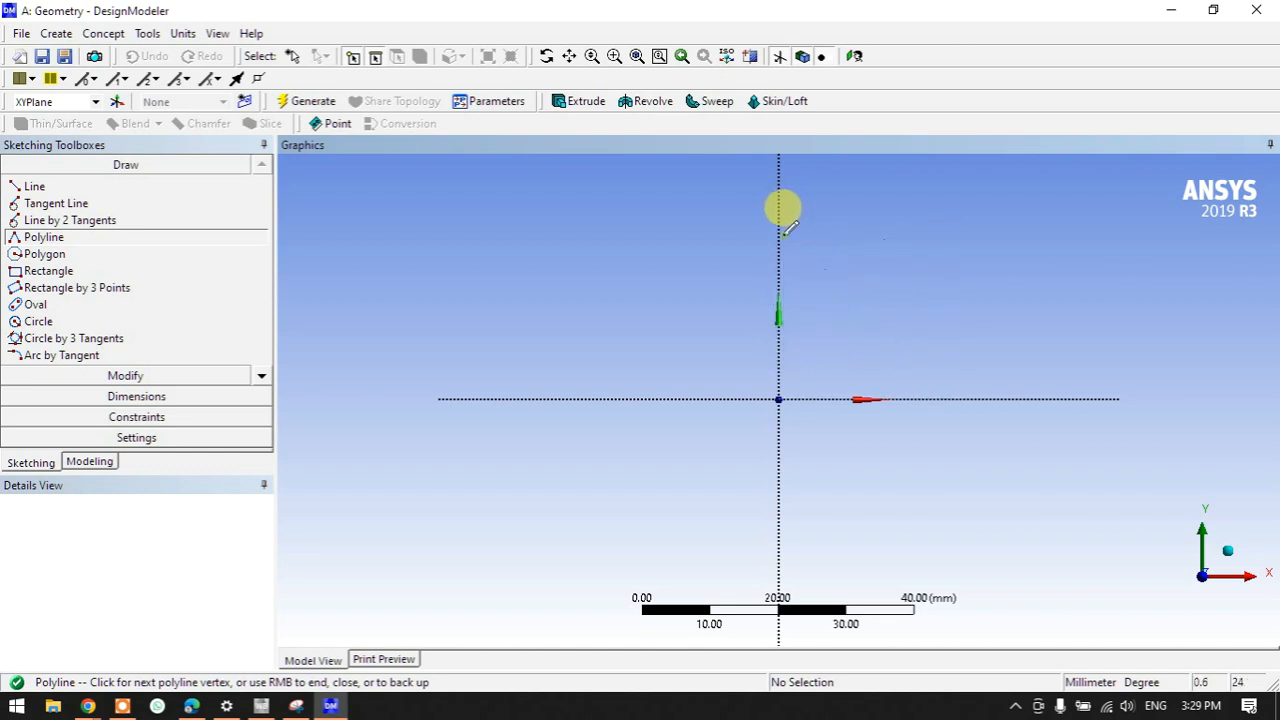
click(779, 234)
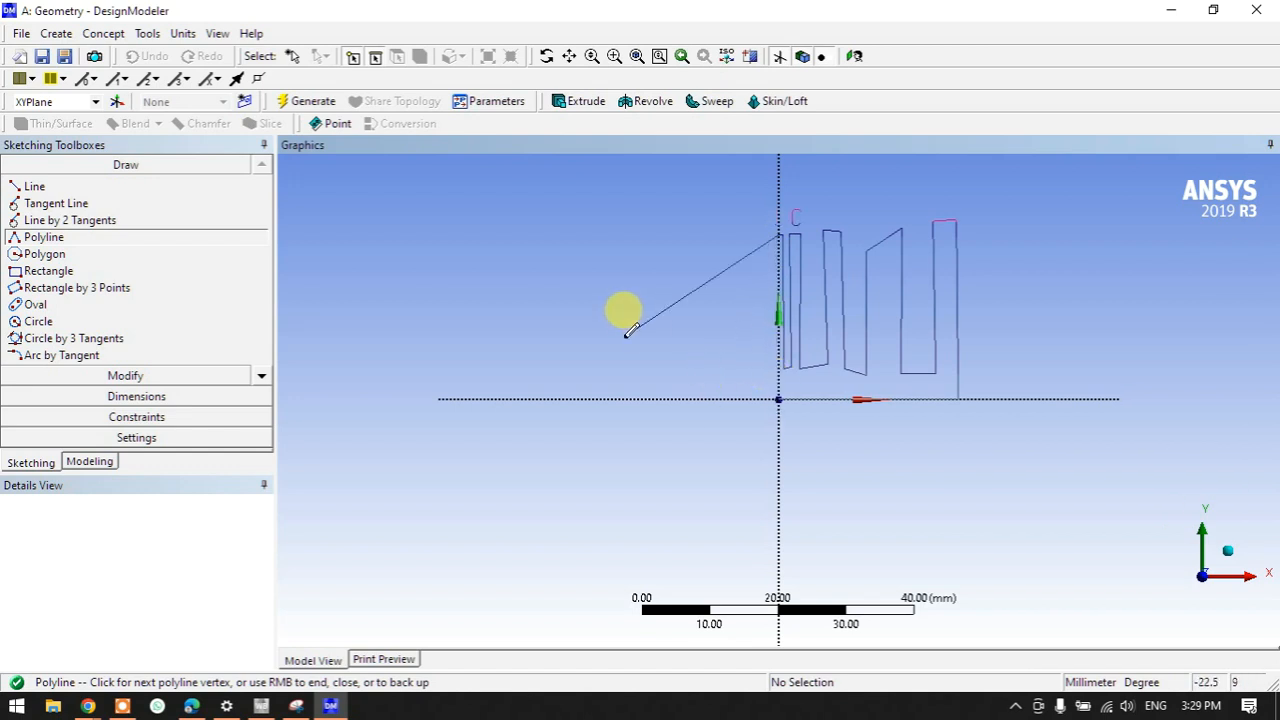
right_click(608, 283)
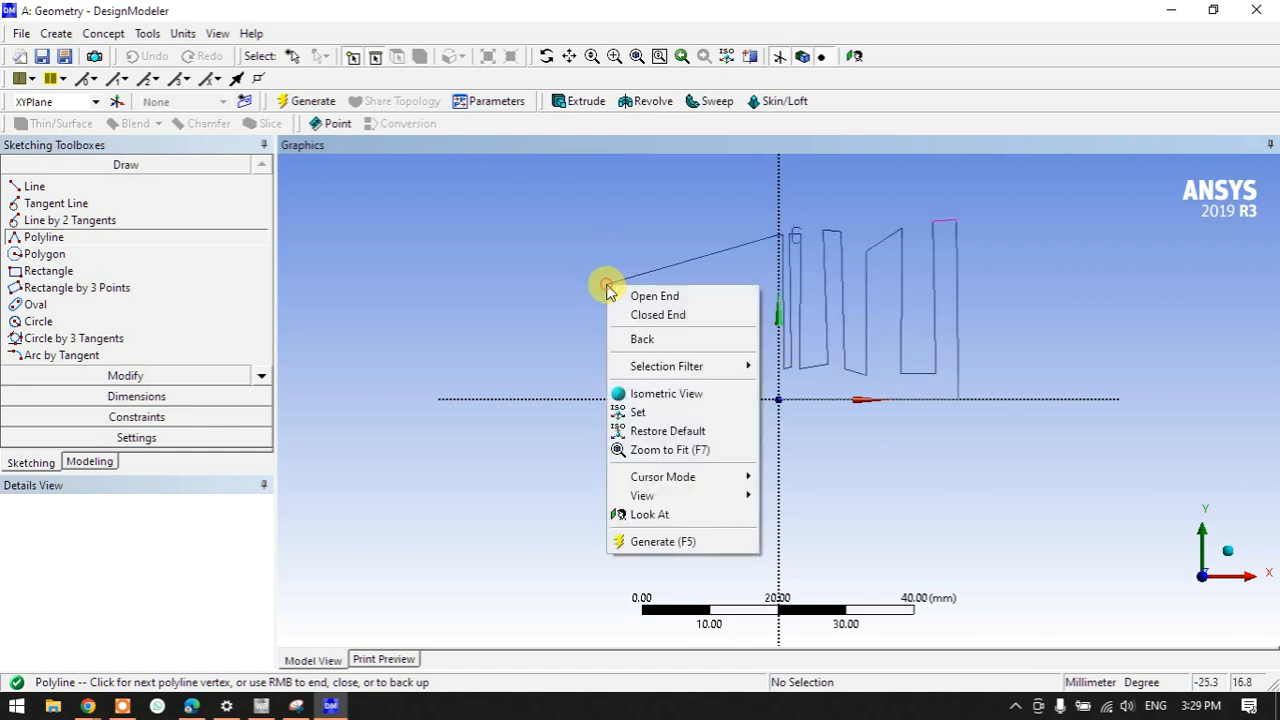
click(652, 316)
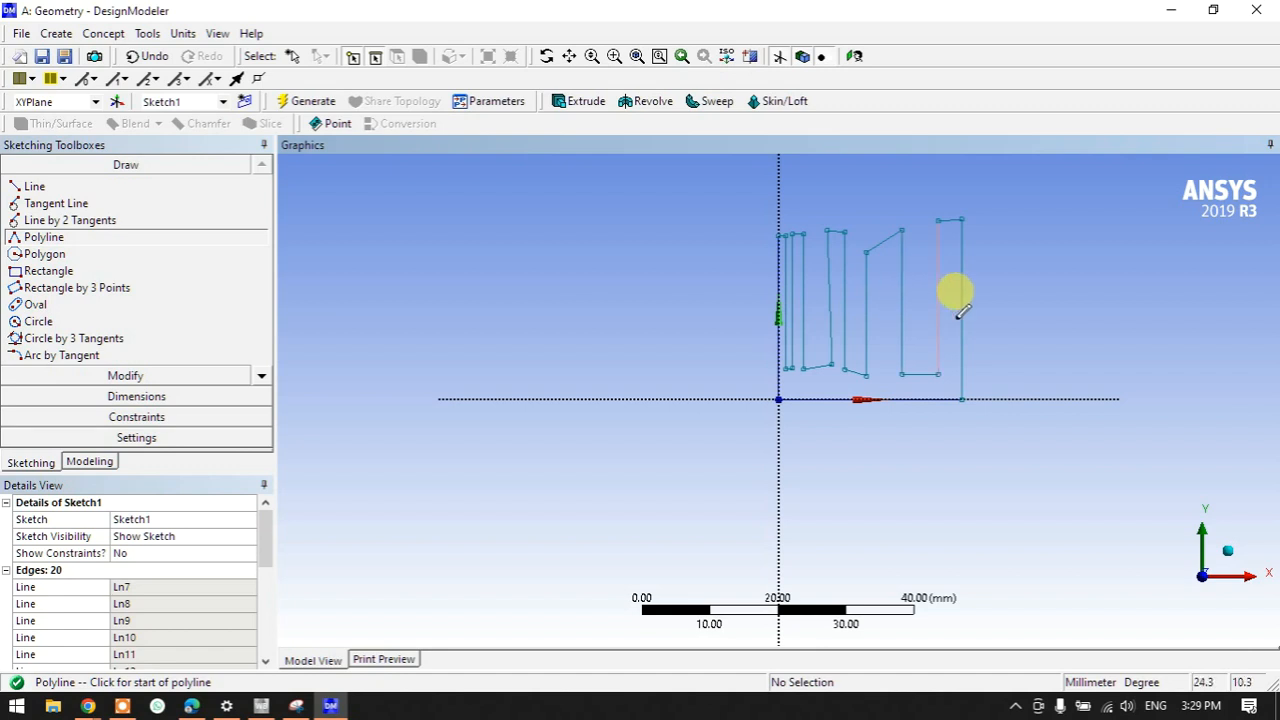
- Apply Horizontal constraints to the slanted fin top and bottom edges
scroll(930, 305, up, 2)
ctrl+middle_drag(930, 305, 623, 426)
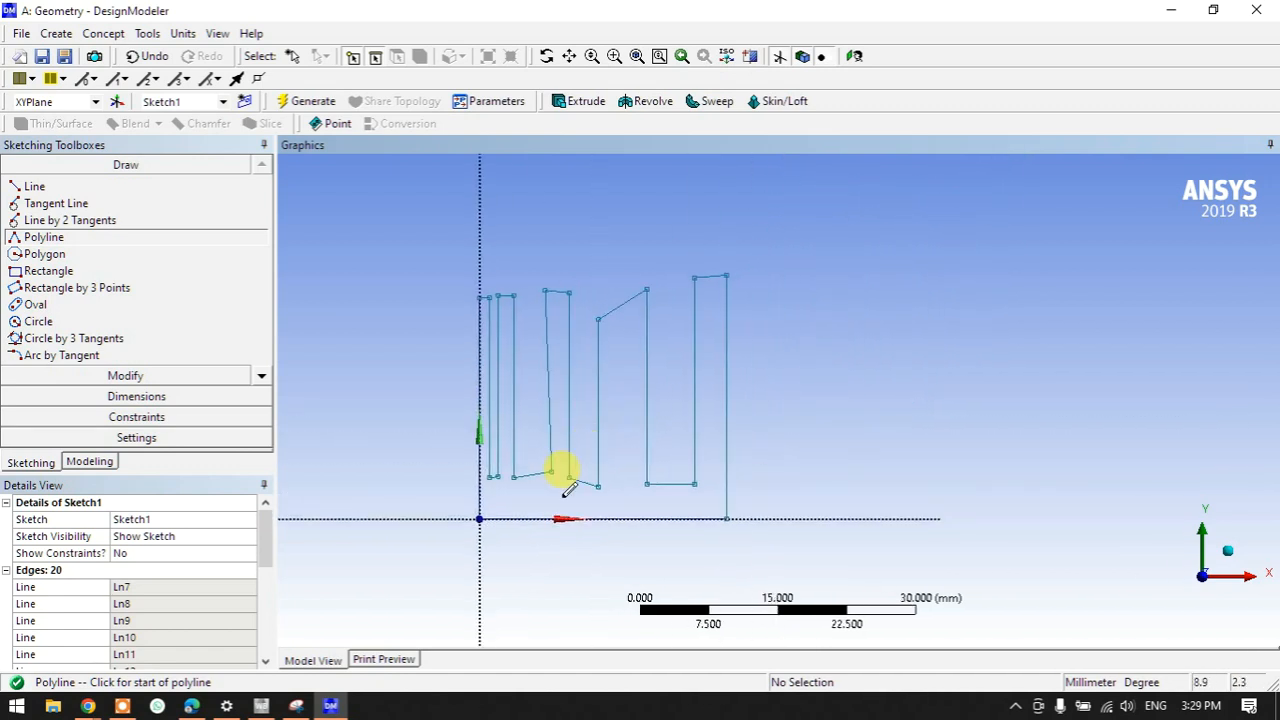
click(123, 376)
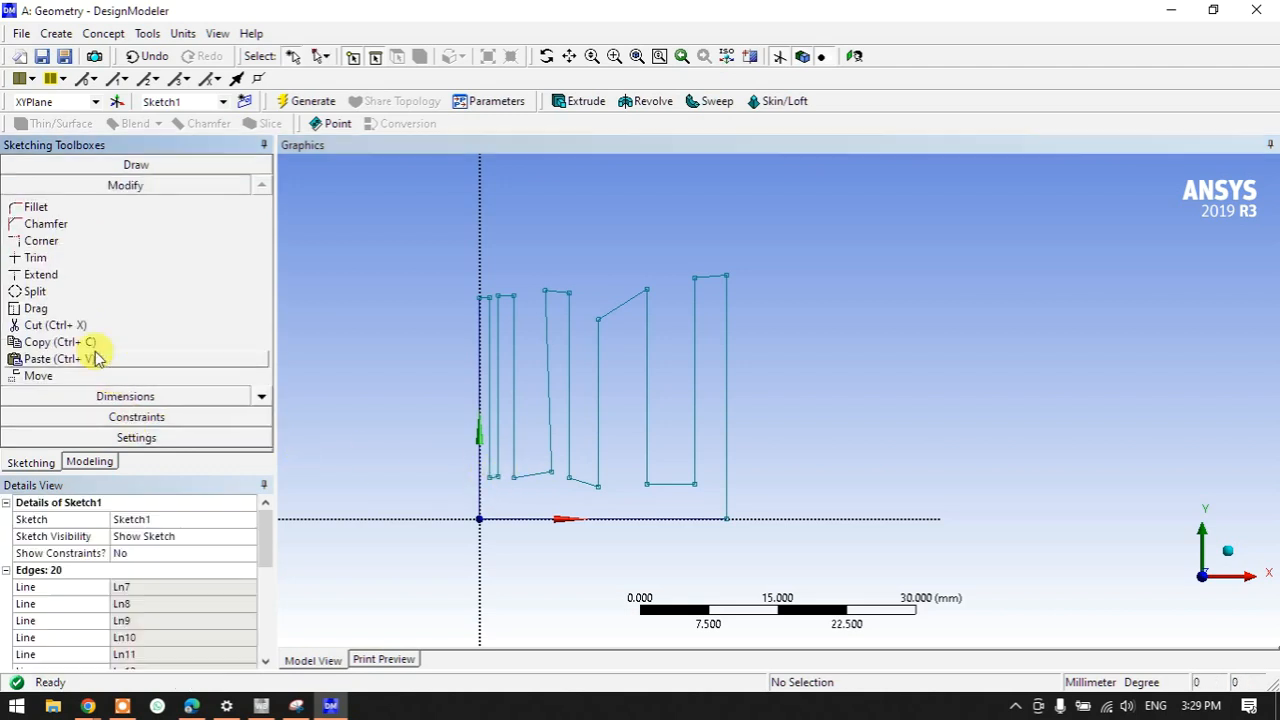
click(120, 417)
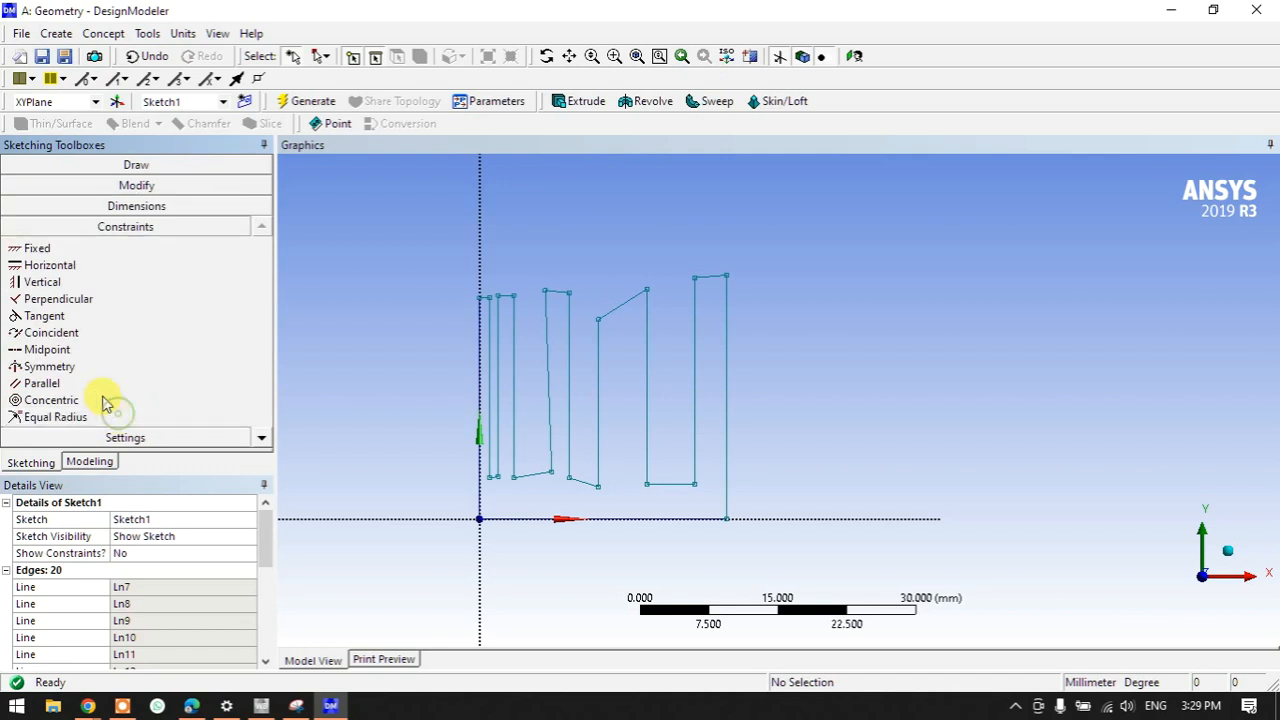
click(36, 265)
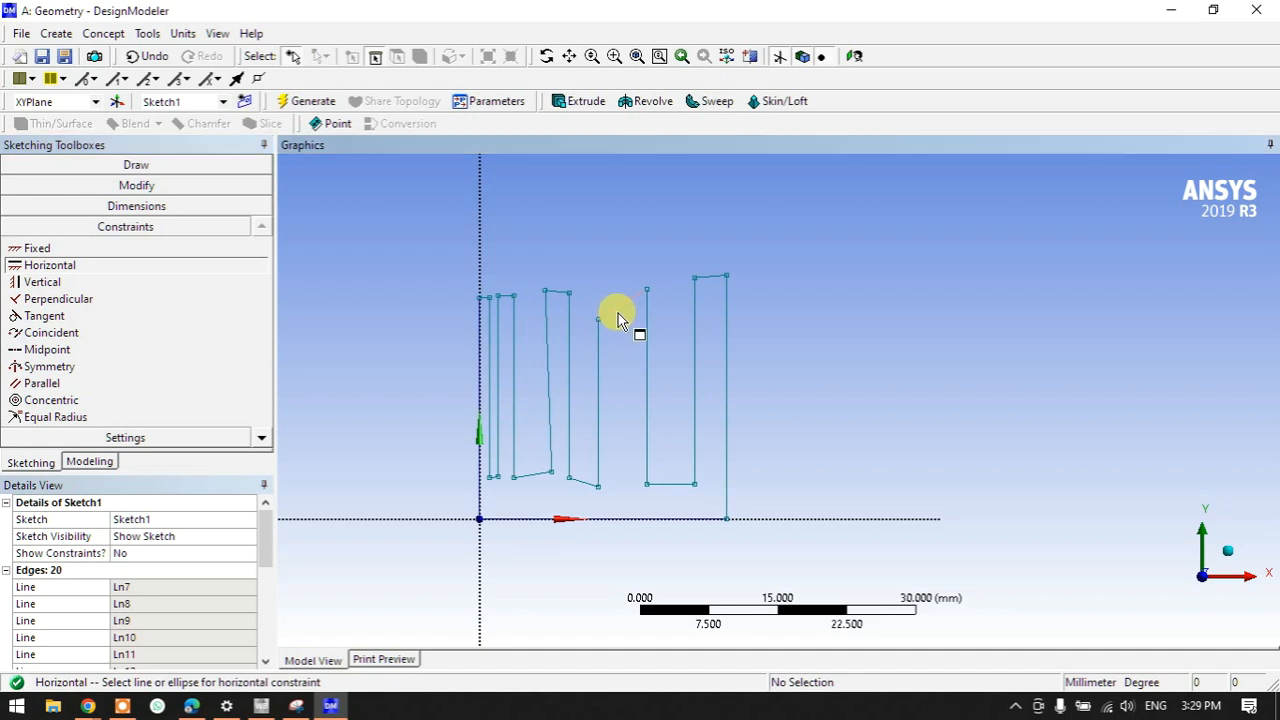
click(620, 308)
click(553, 291)
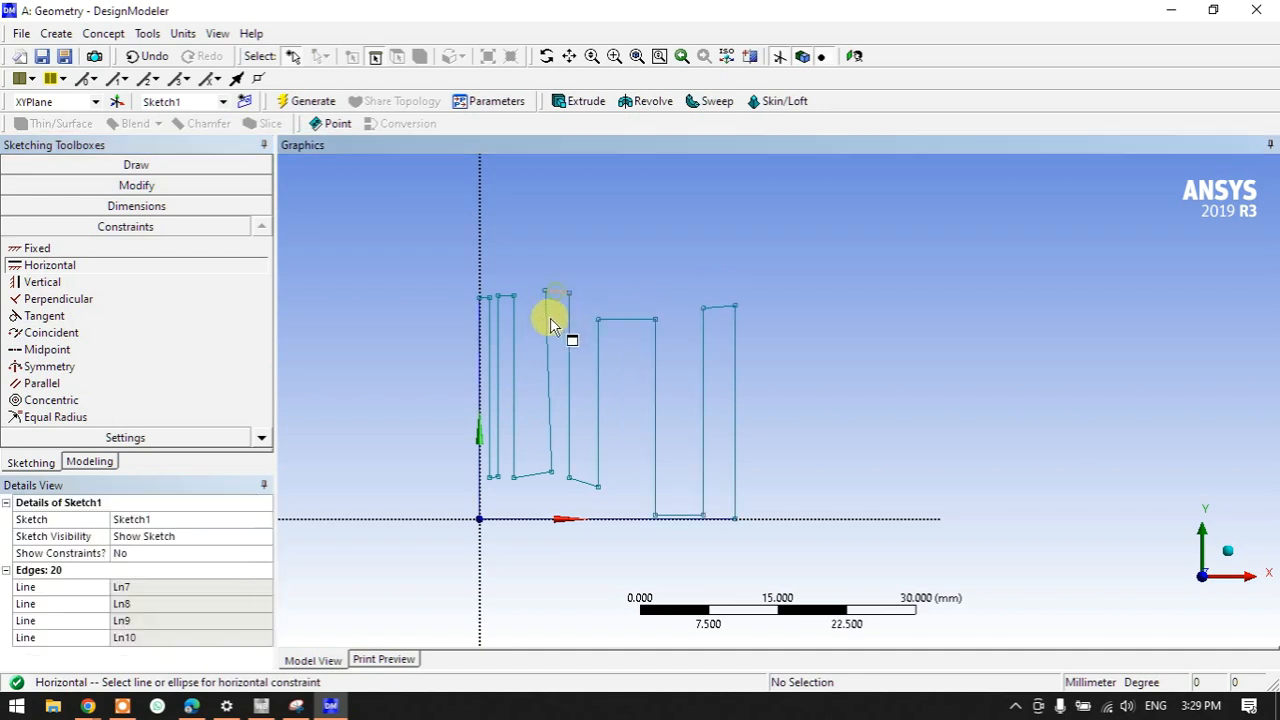
click(531, 475)
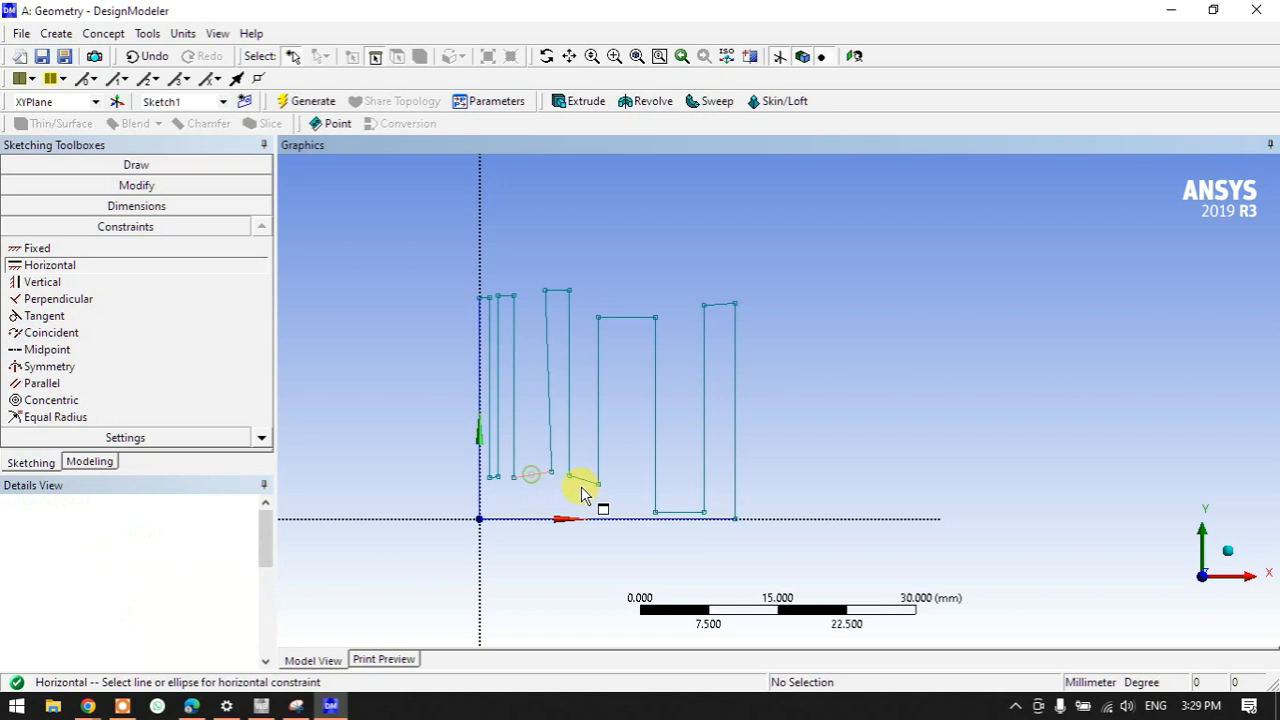
click(584, 489)
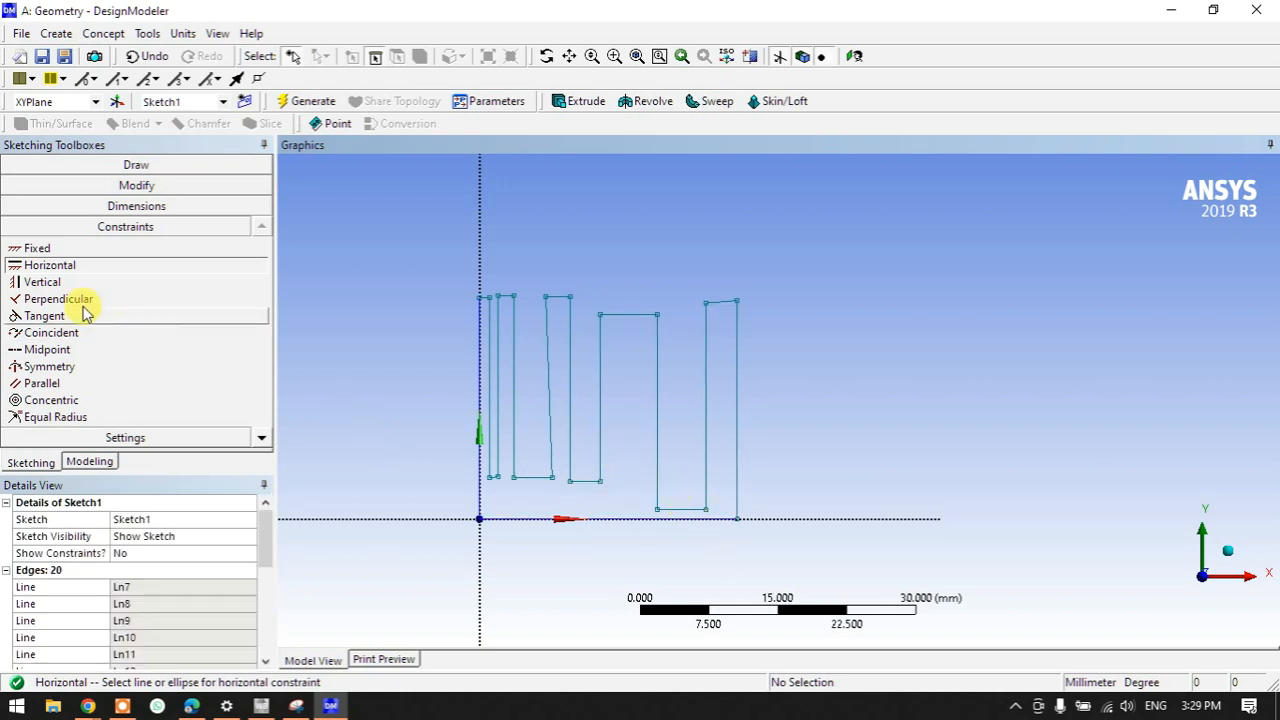
- Make the slanted fin side vertical and level the rightmost fin's top edge
click(41, 285)
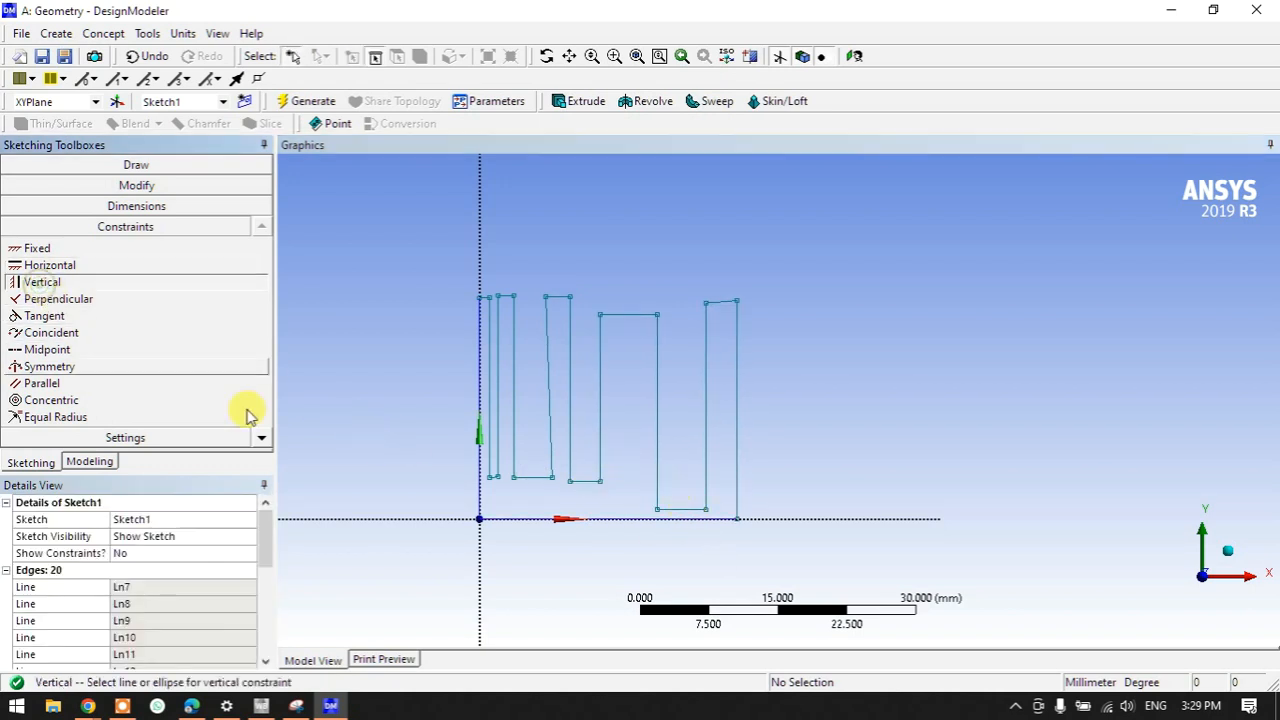
click(553, 410)
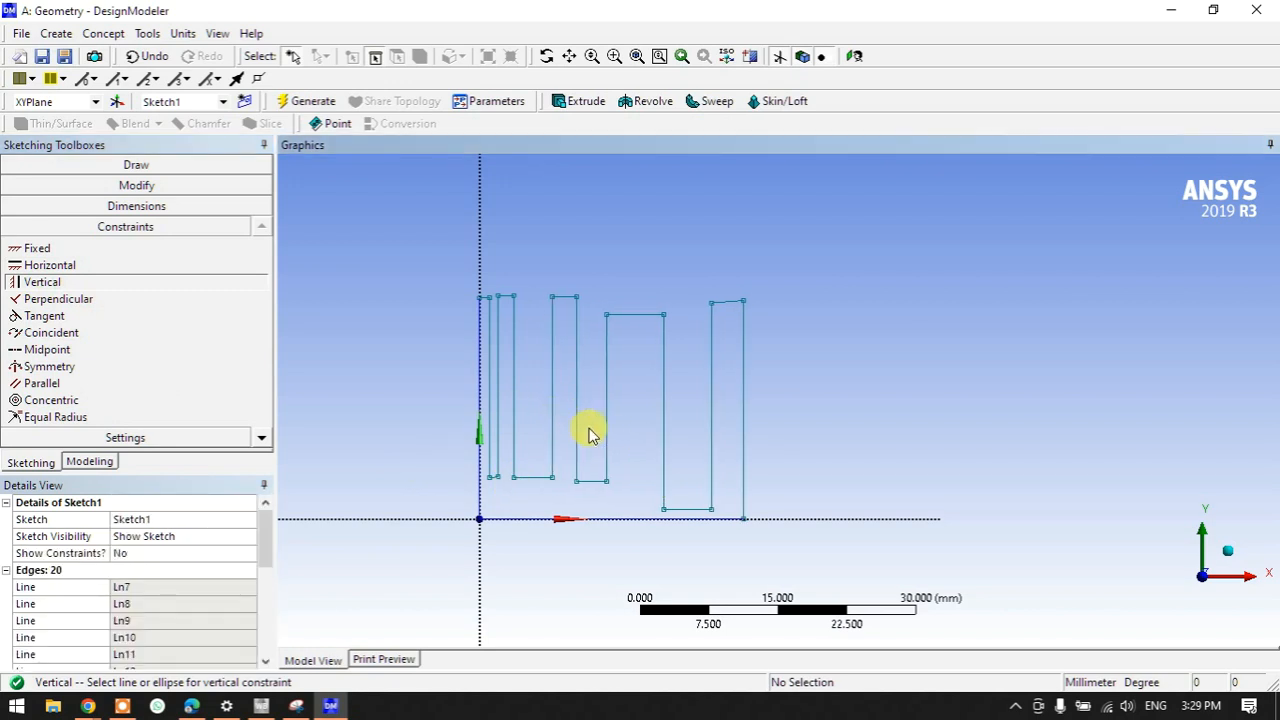
click(50, 265)
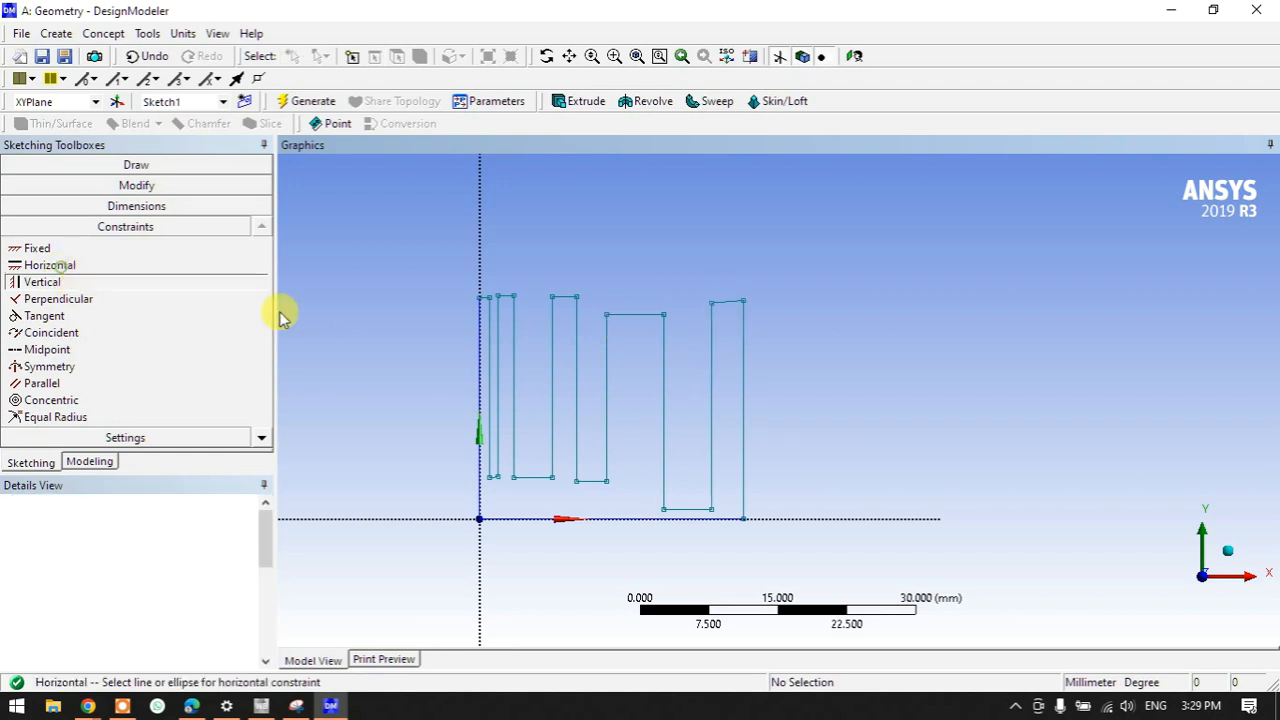
click(727, 306)
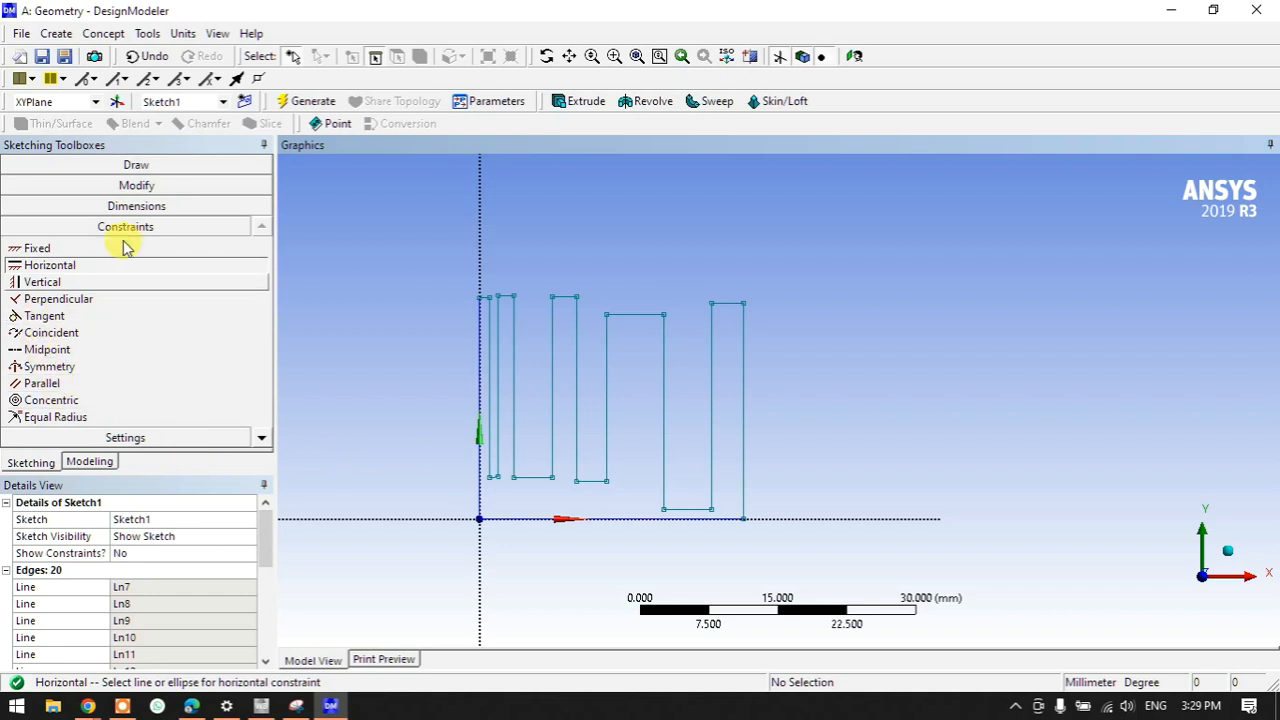
click(80, 207)
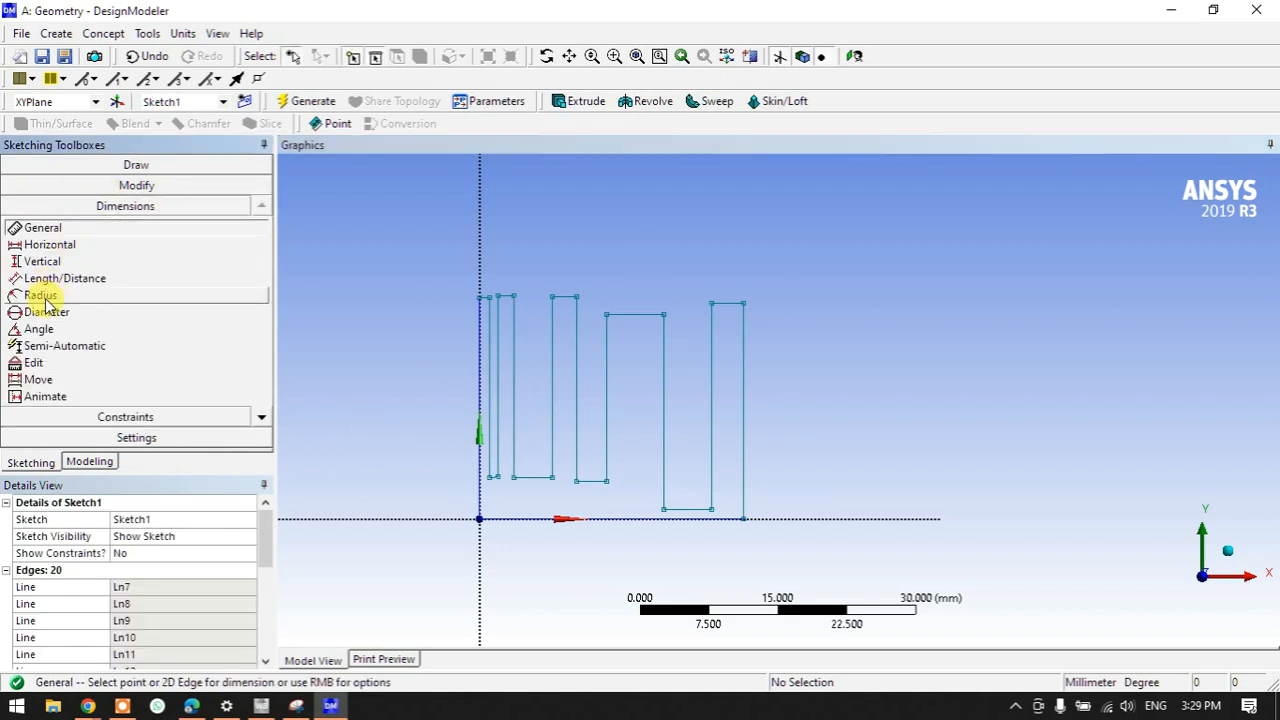
- Place length dimensions L1–L5 between edge pairs across the top of the fin sketch
click(50, 279)
scroll(490, 300, up, 1)
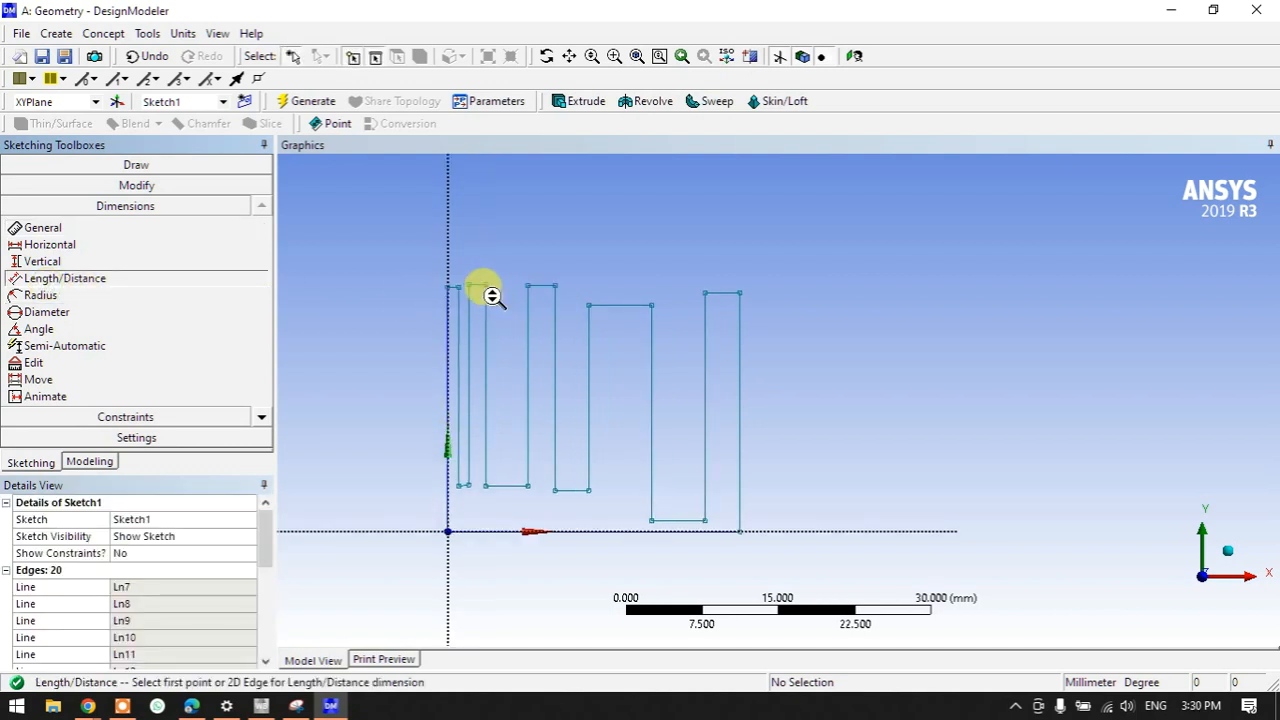
click(452, 318)
click(457, 316)
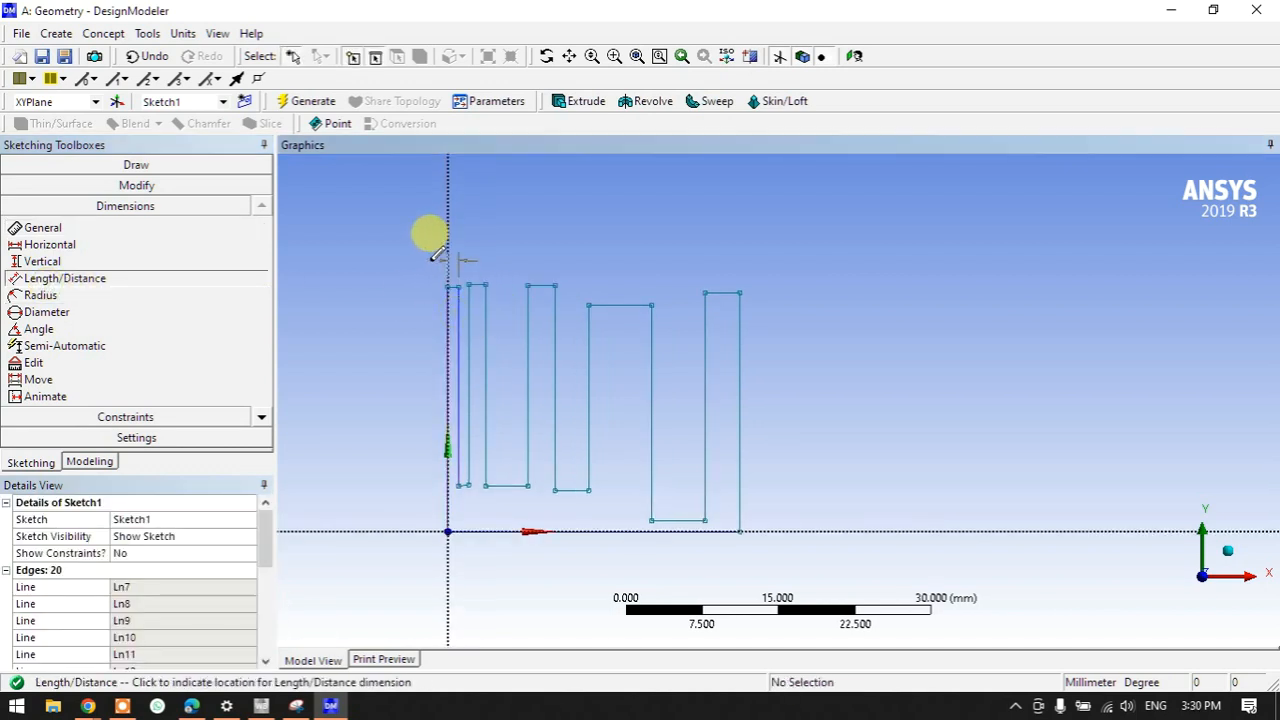
click(425, 256)
click(466, 306)
click(482, 309)
click(488, 205)
click(529, 320)
click(556, 322)
click(548, 228)
click(588, 330)
click(651, 320)
click(640, 245)
click(705, 322)
click(739, 320)
click(736, 232)
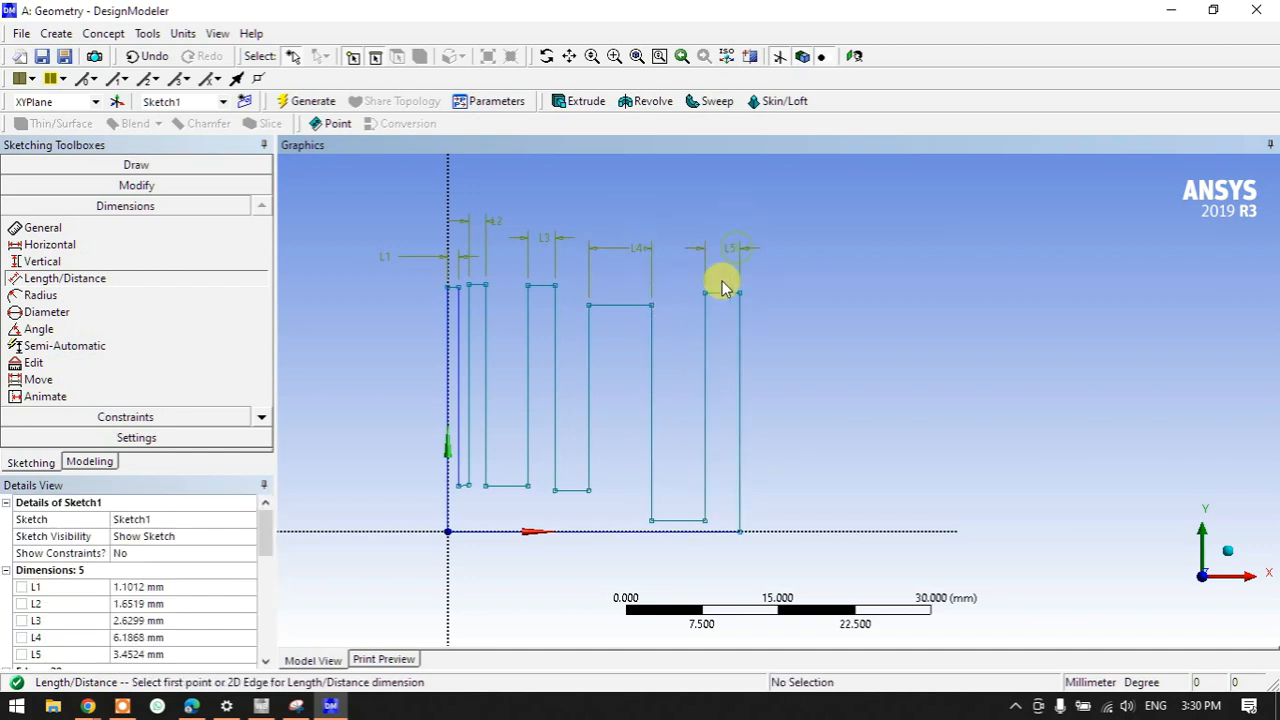
- Set L1, L2, L3, L4 and L5 each to 2 mm in Details View
click(150, 586)
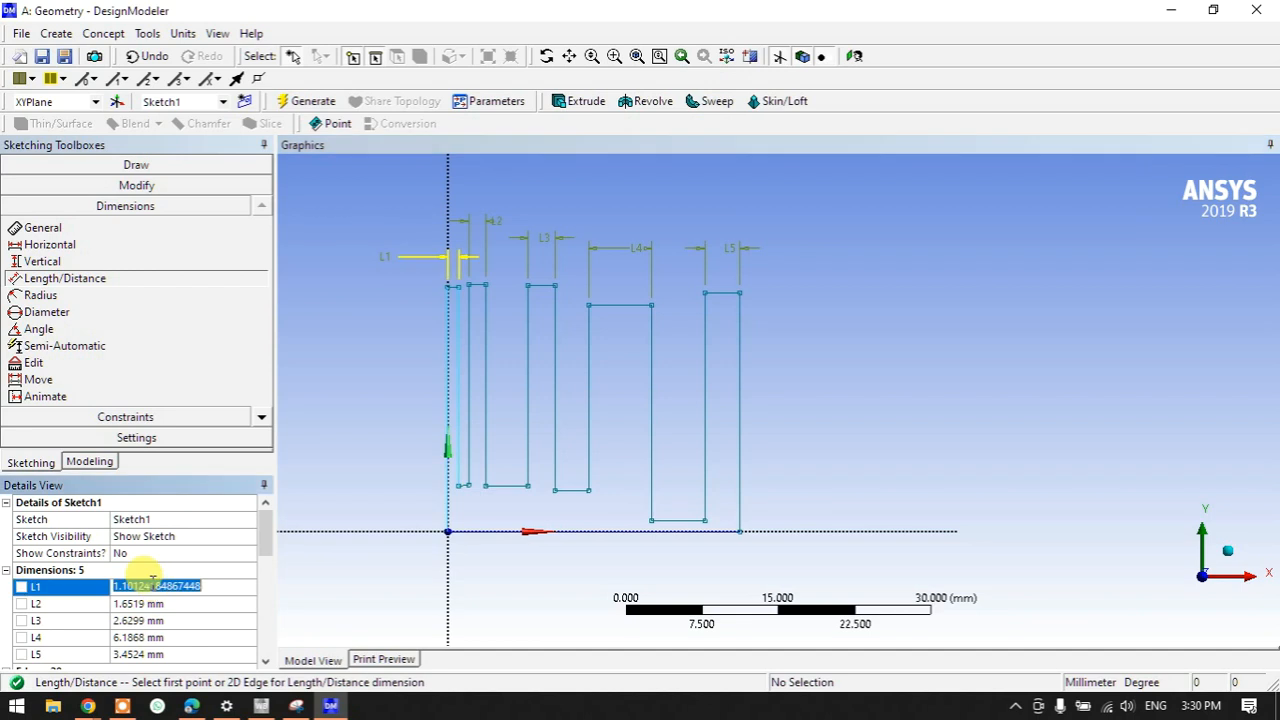
text(2)
key(Return)
click(150, 603)
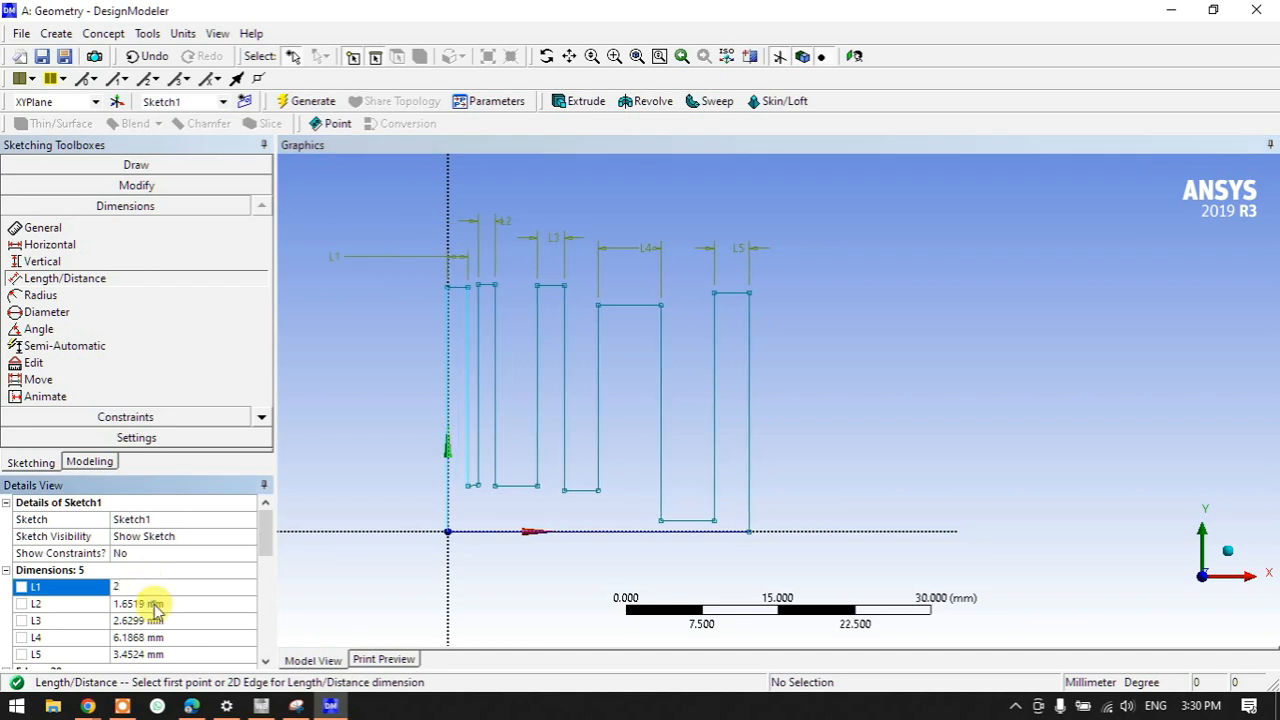
text(2)
key(Return)
click(156, 620)
text(2)
key(Return)
click(150, 637)
text(2)
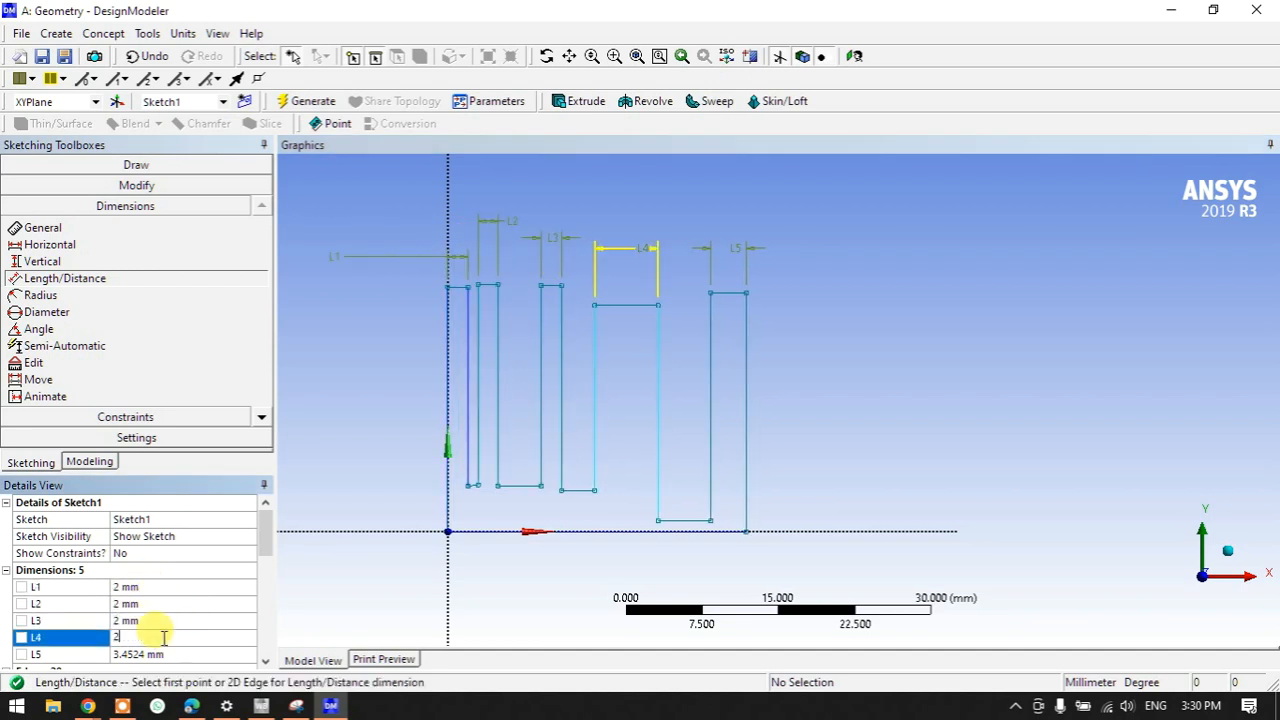
key(Return)
click(165, 654)
text(2)
key(Return)
click(214, 603)
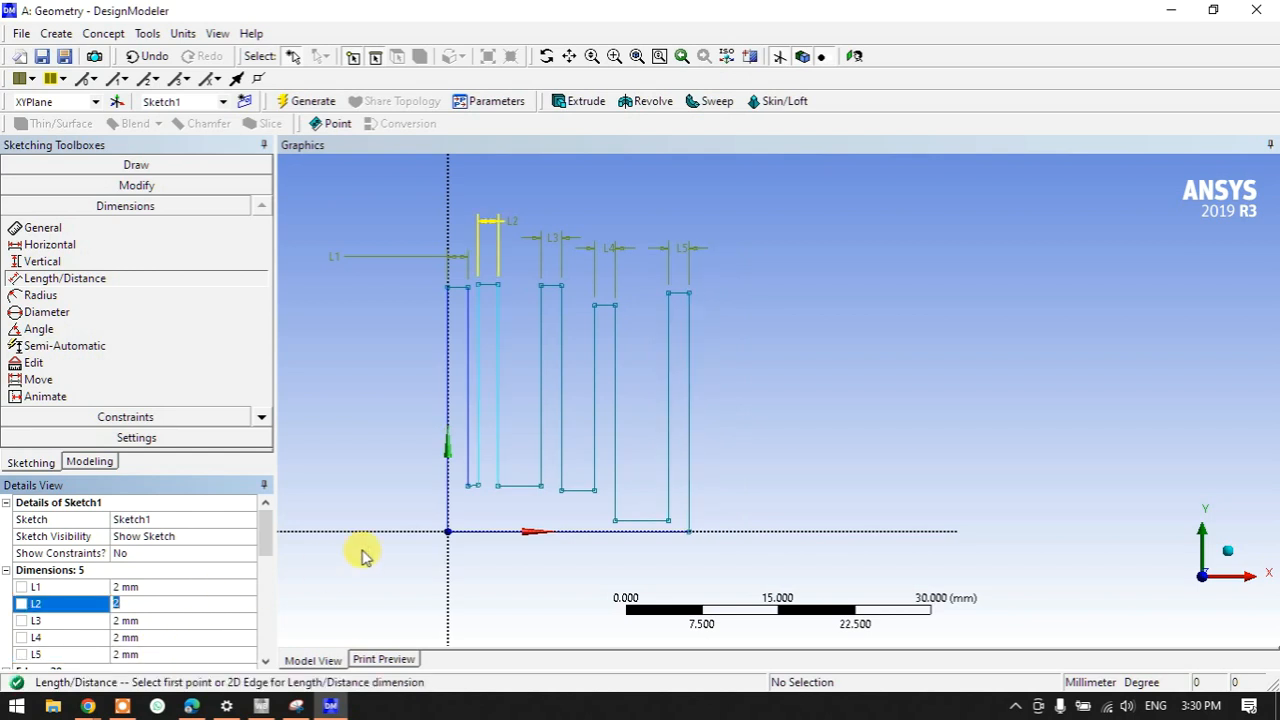
click(50, 244)
- Settle on the Vertical dimension tool after briefly trying horizontal and constraint tools
scroll(411, 502, up, 2)
scroll(411, 502, up, 1)
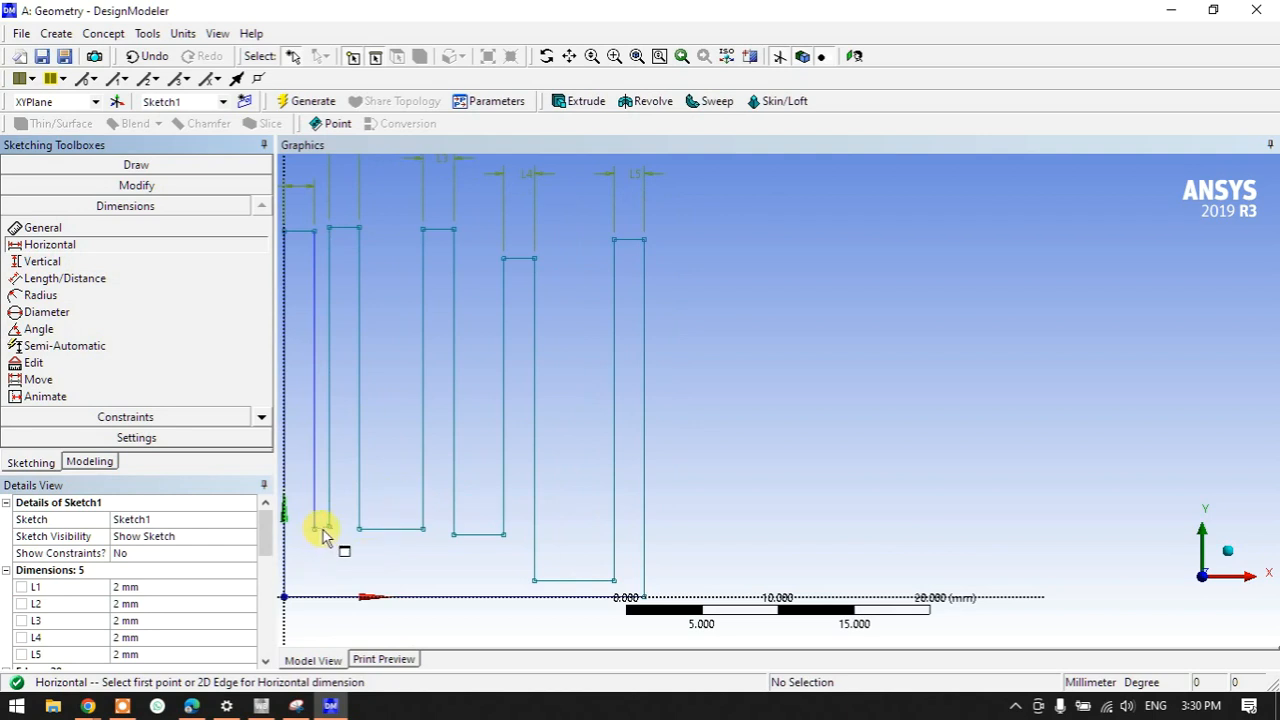
click(322, 529)
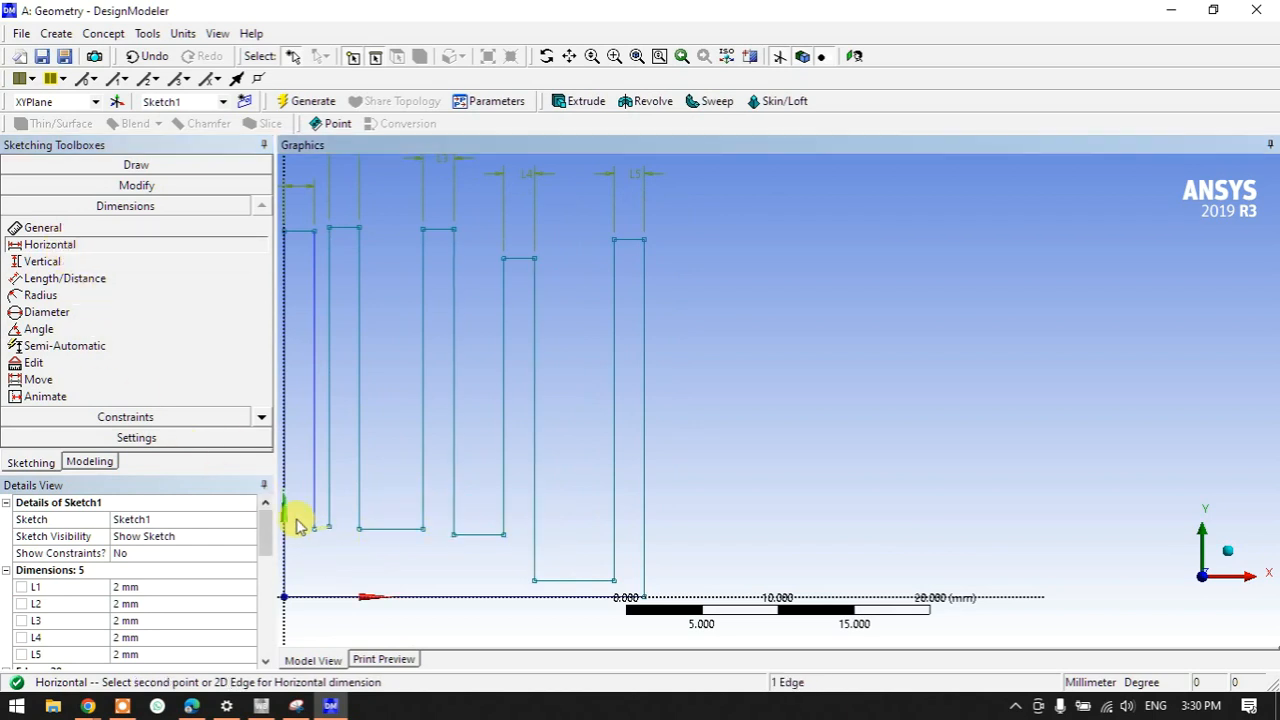
click(322, 531)
click(42, 263)
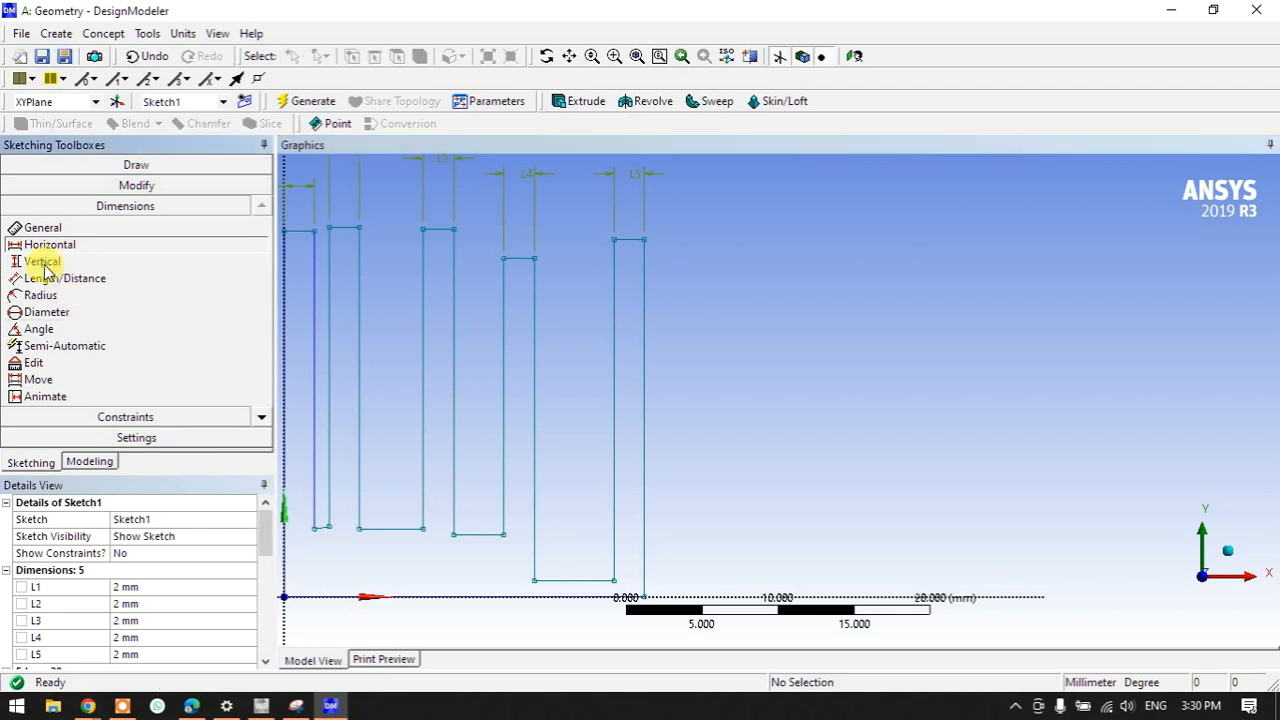
click(95, 416)
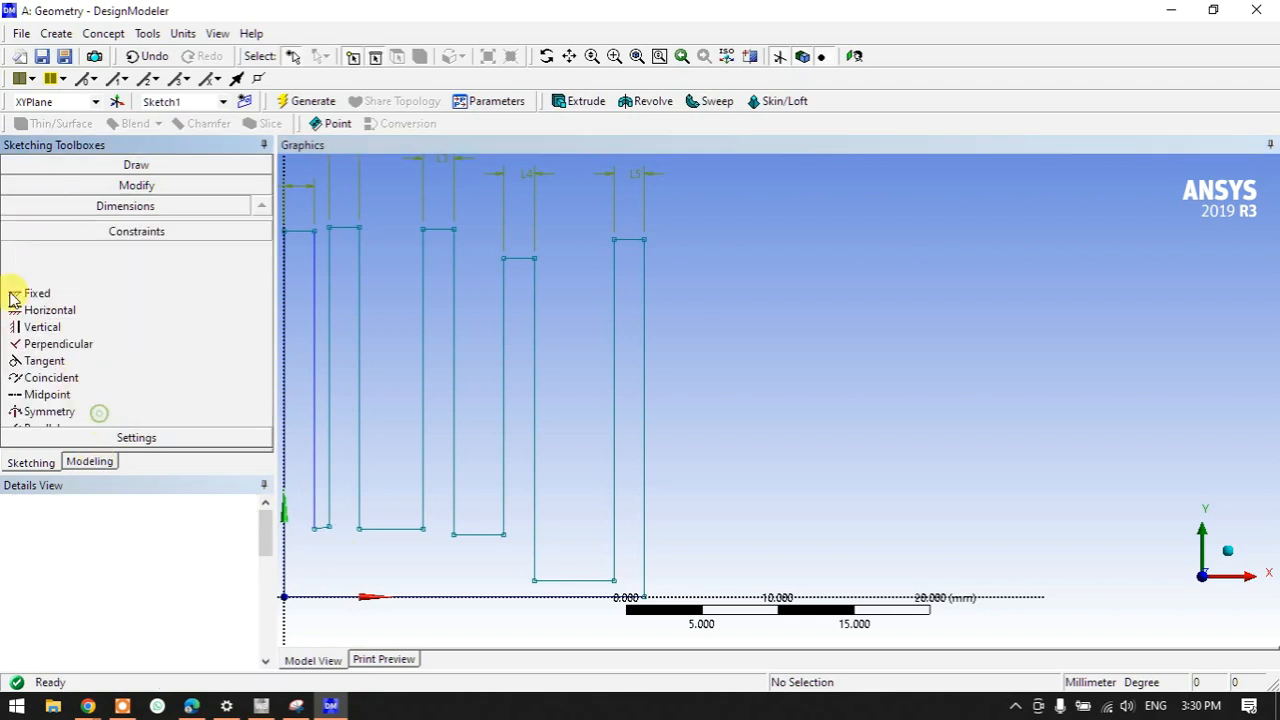
click(45, 265)
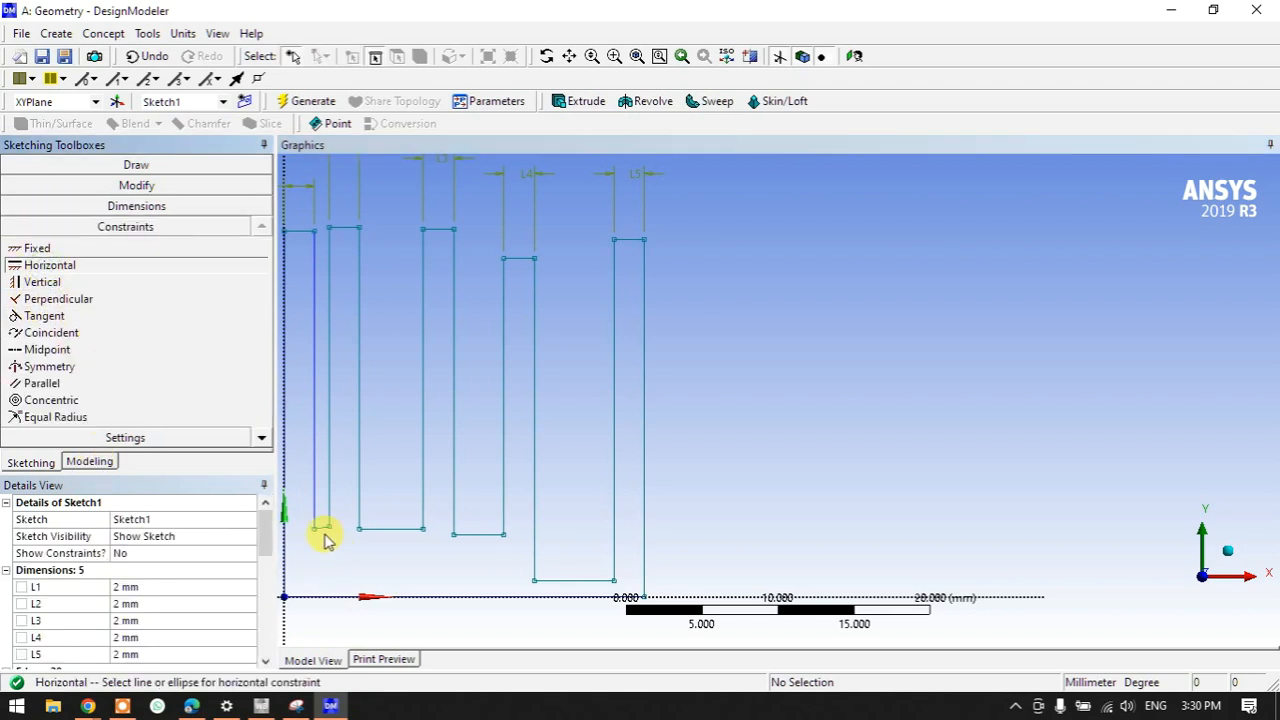
scroll(457, 551, down, 2)
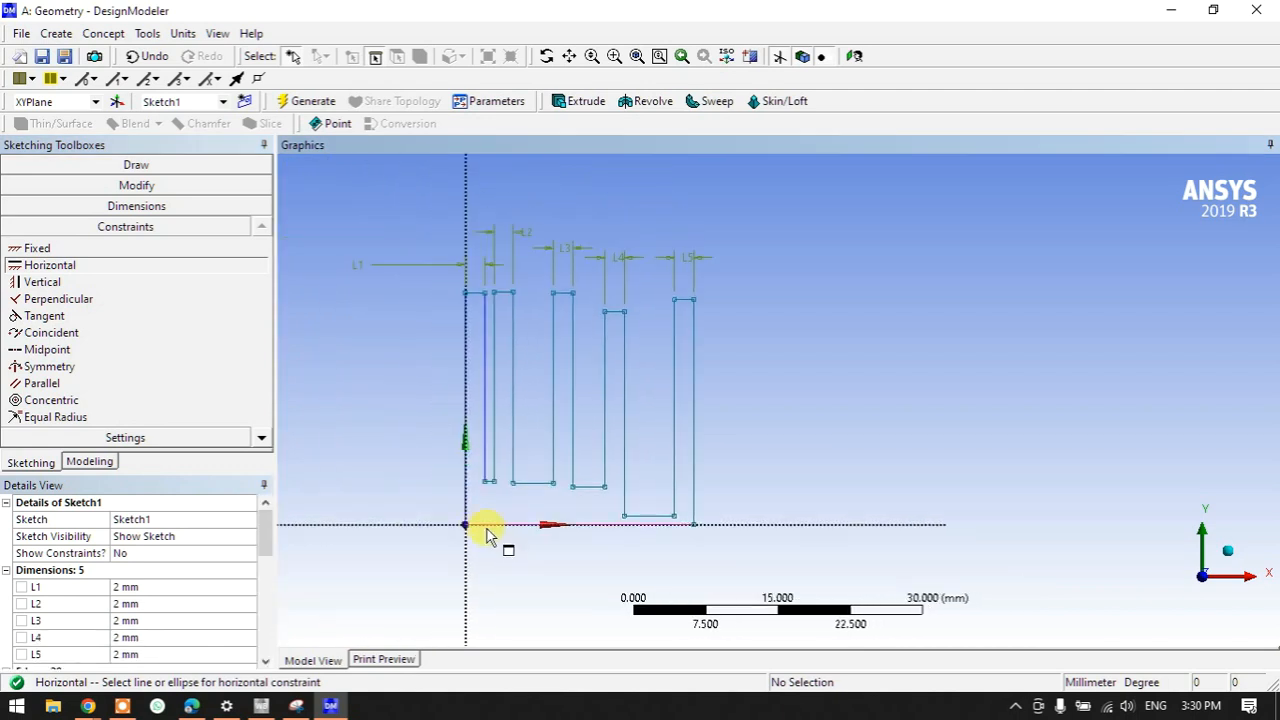
scroll(487, 535, up, 1)
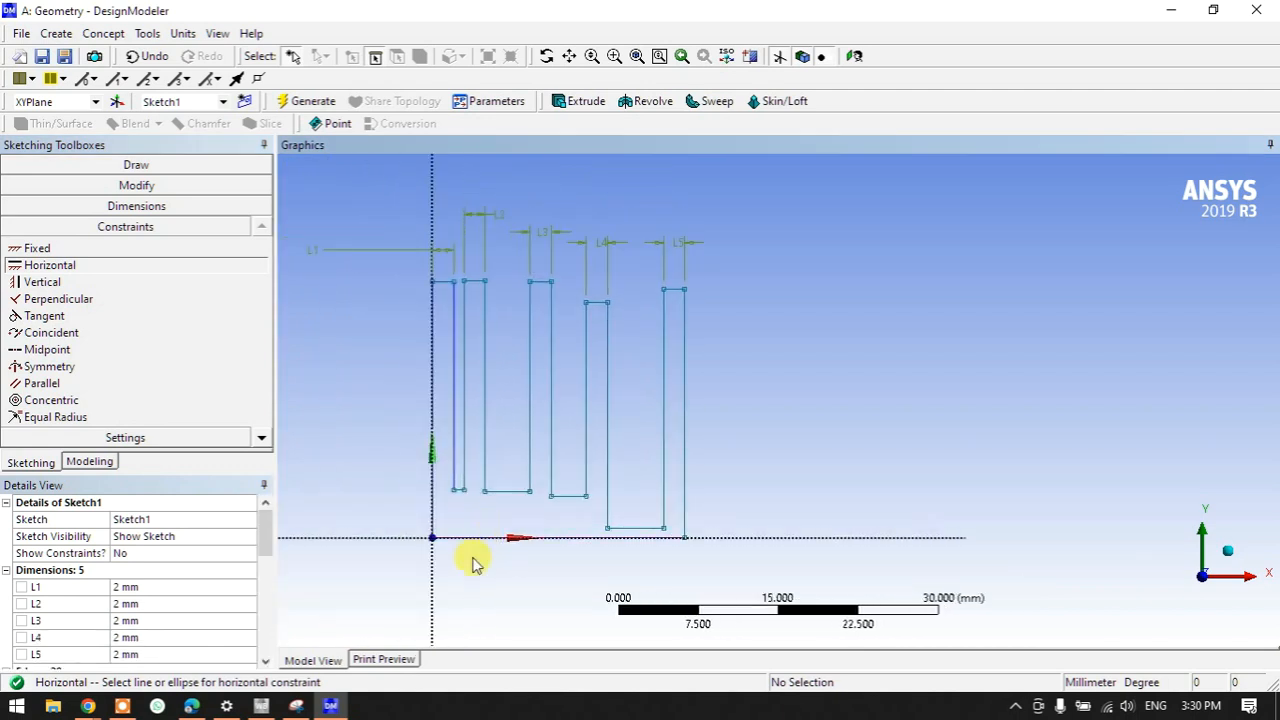
click(94, 206)
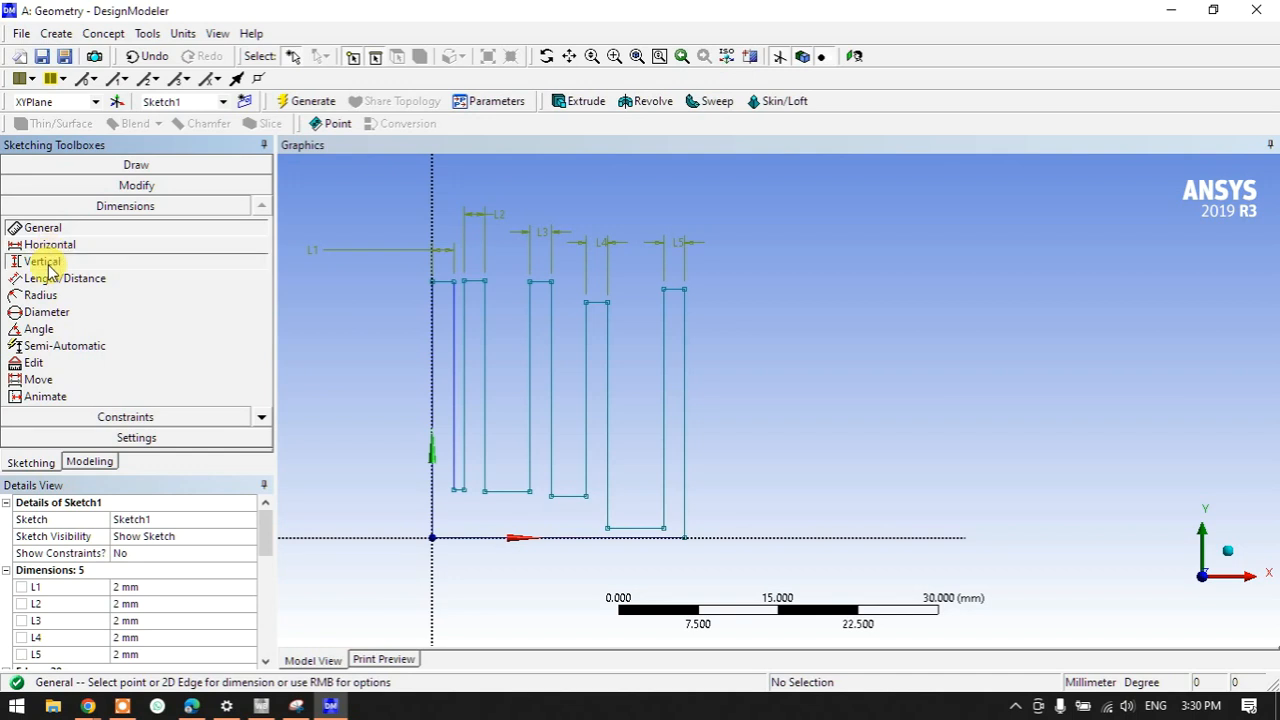
click(46, 263)
scroll(440, 528, up, 1)
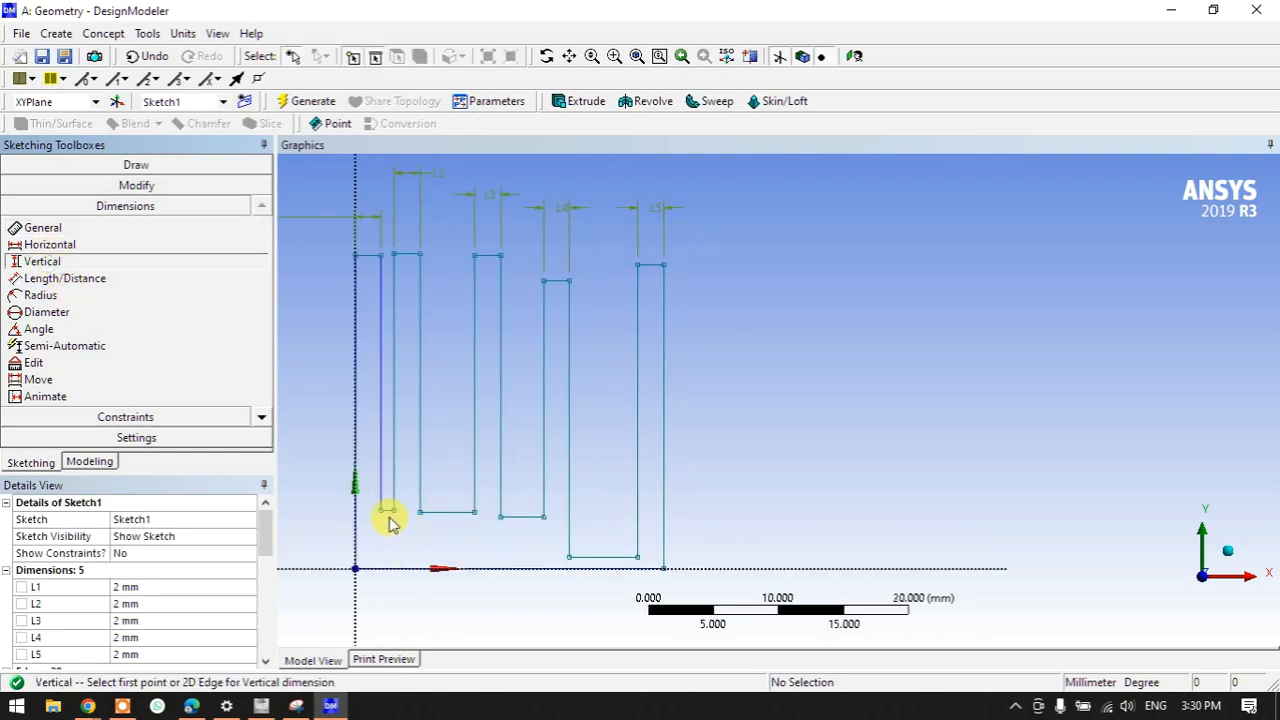
- Dimension four fin bottom edges to the horizontal axis as V6, V7, V8 and V9
click(387, 516)
click(385, 570)
click(330, 535)
click(429, 514)
click(429, 567)
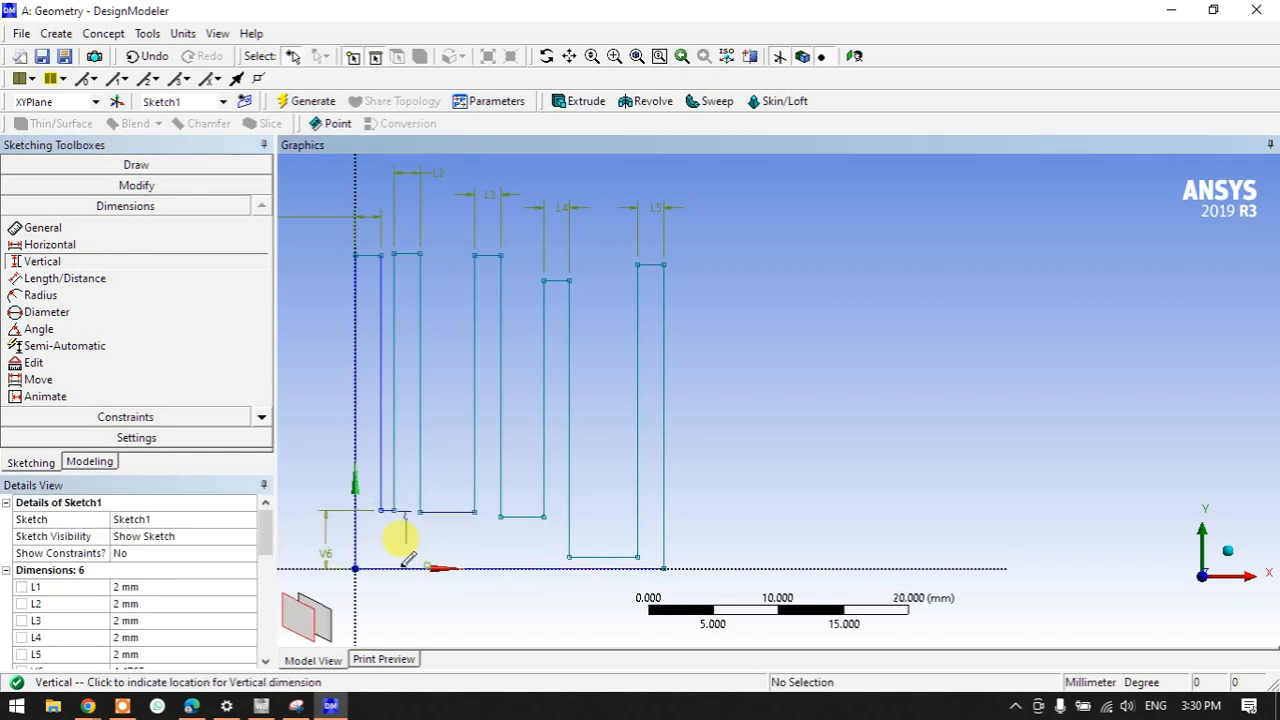
click(310, 548)
click(521, 518)
click(514, 566)
click(286, 550)
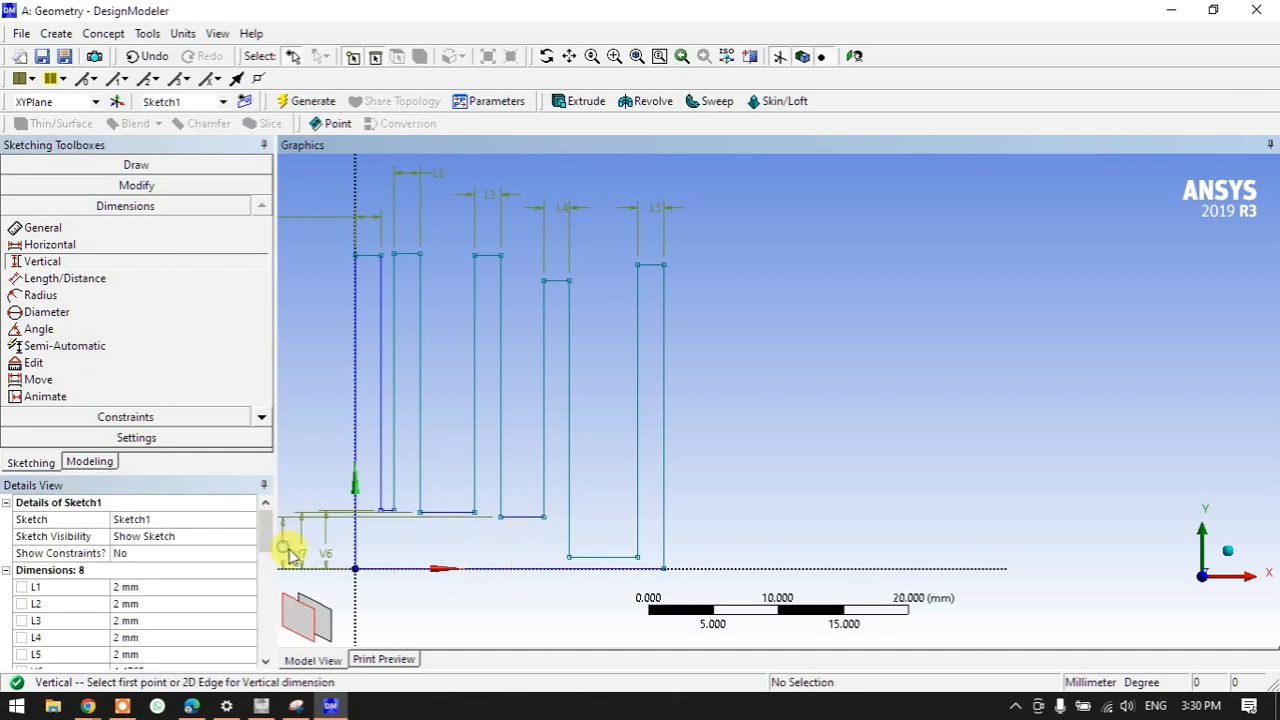
click(613, 558)
click(607, 567)
click(698, 535)
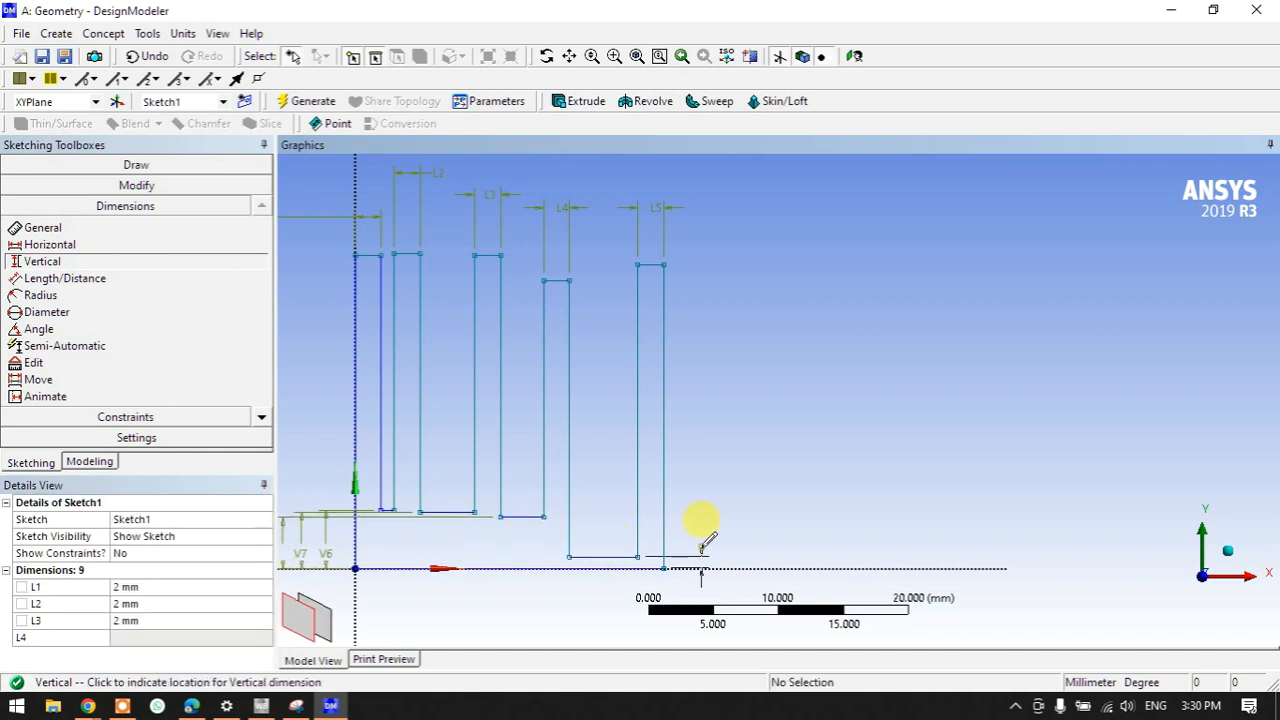
- Set V6, V7, V8 and V9 each to 5 mm
scroll(63, 655, down, 2)
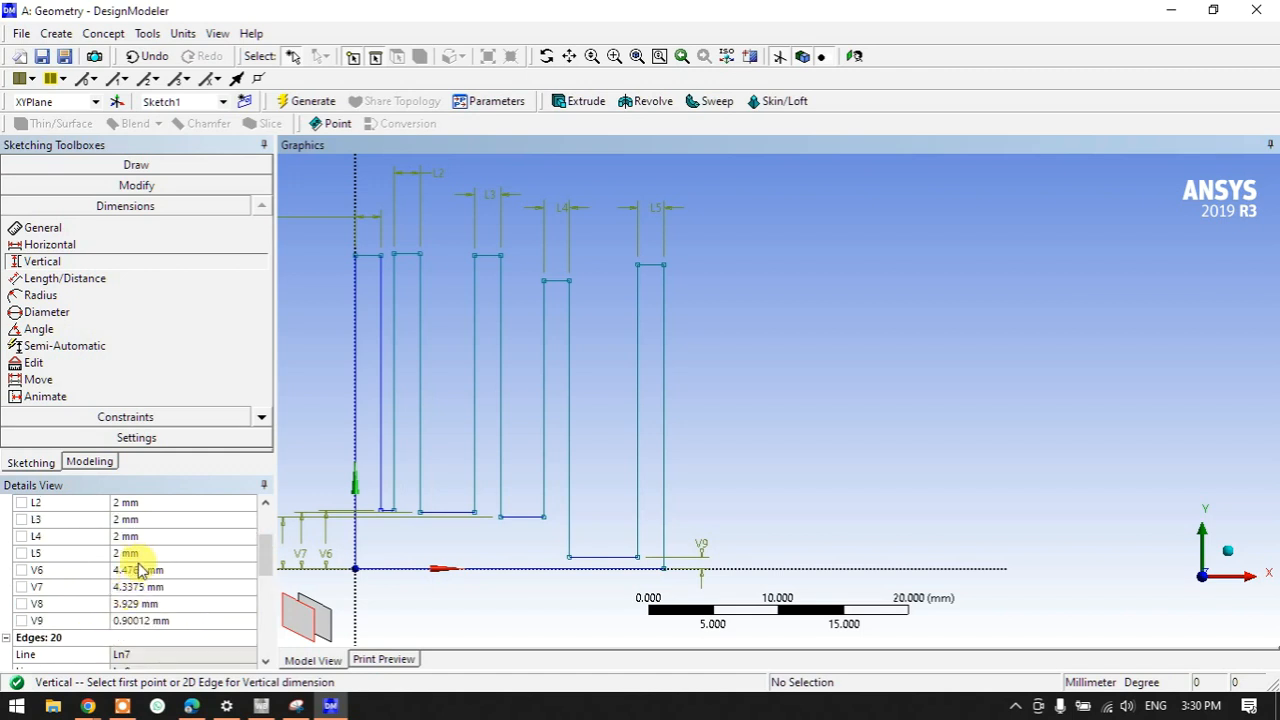
click(140, 569)
text(5)
click(137, 586)
text(5)
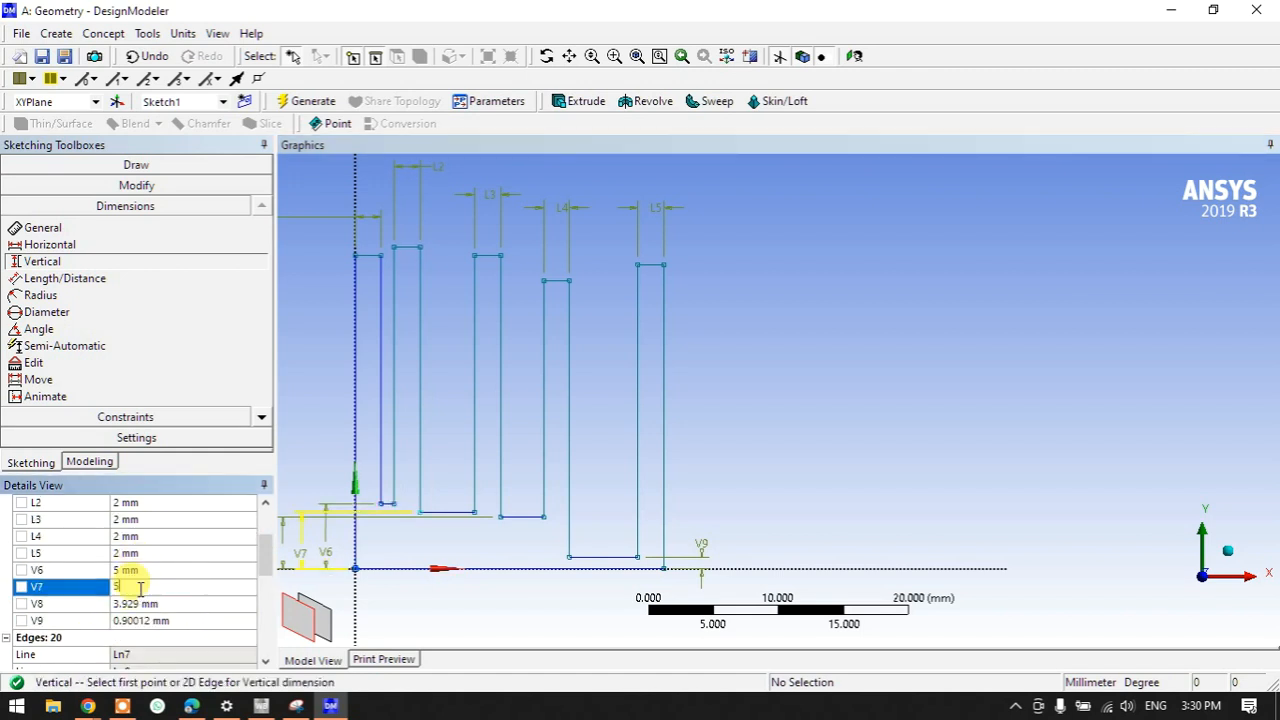
click(128, 603)
text(5)
click(140, 620)
text(5)
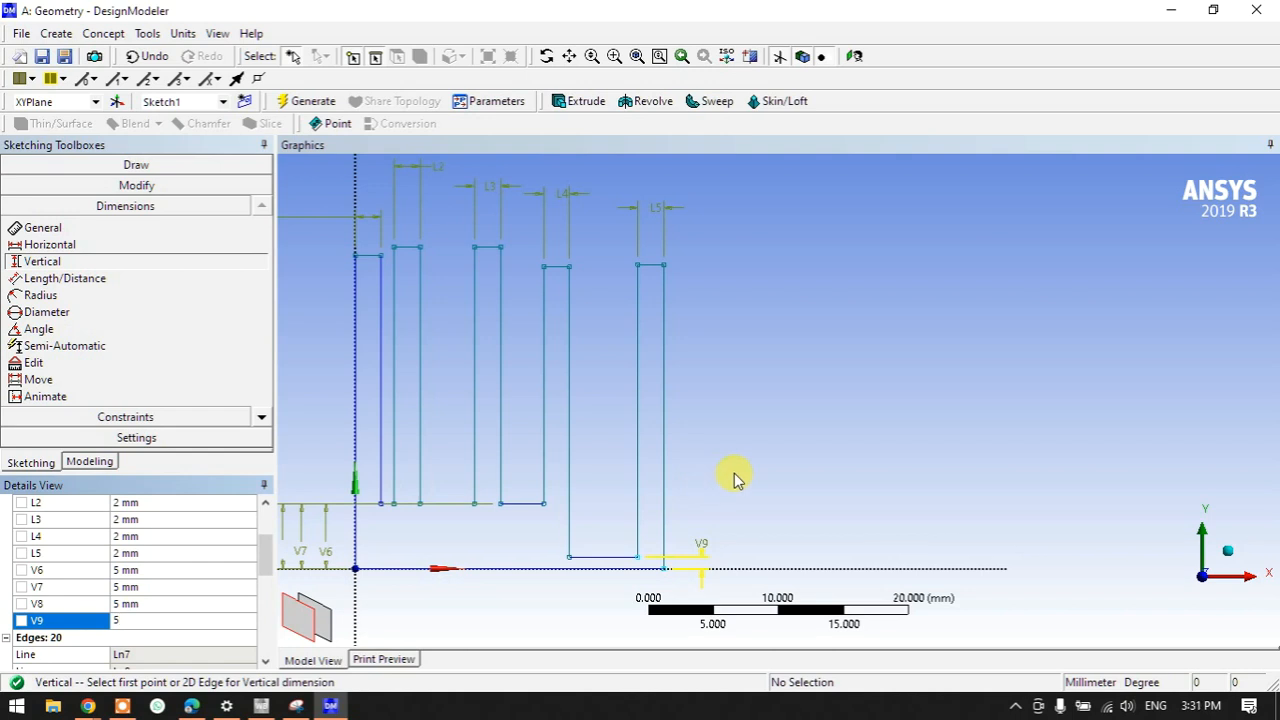
click(736, 478)
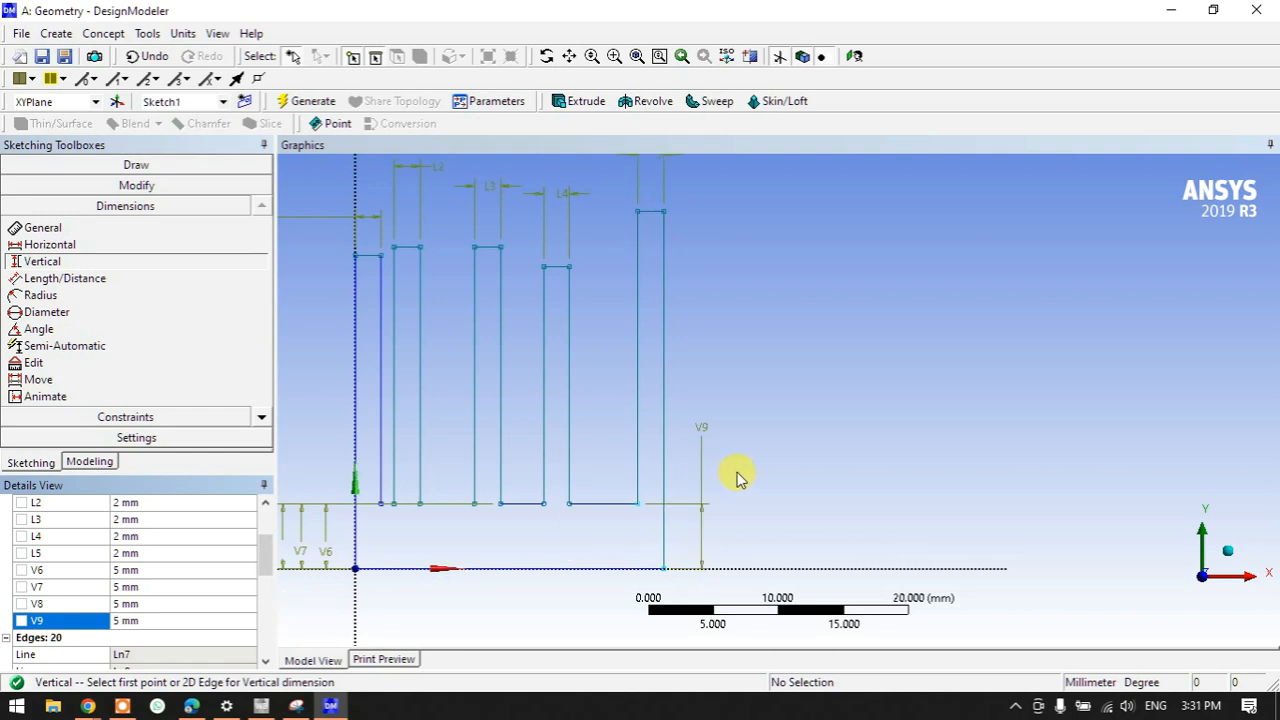
scroll(699, 384, down, 1)
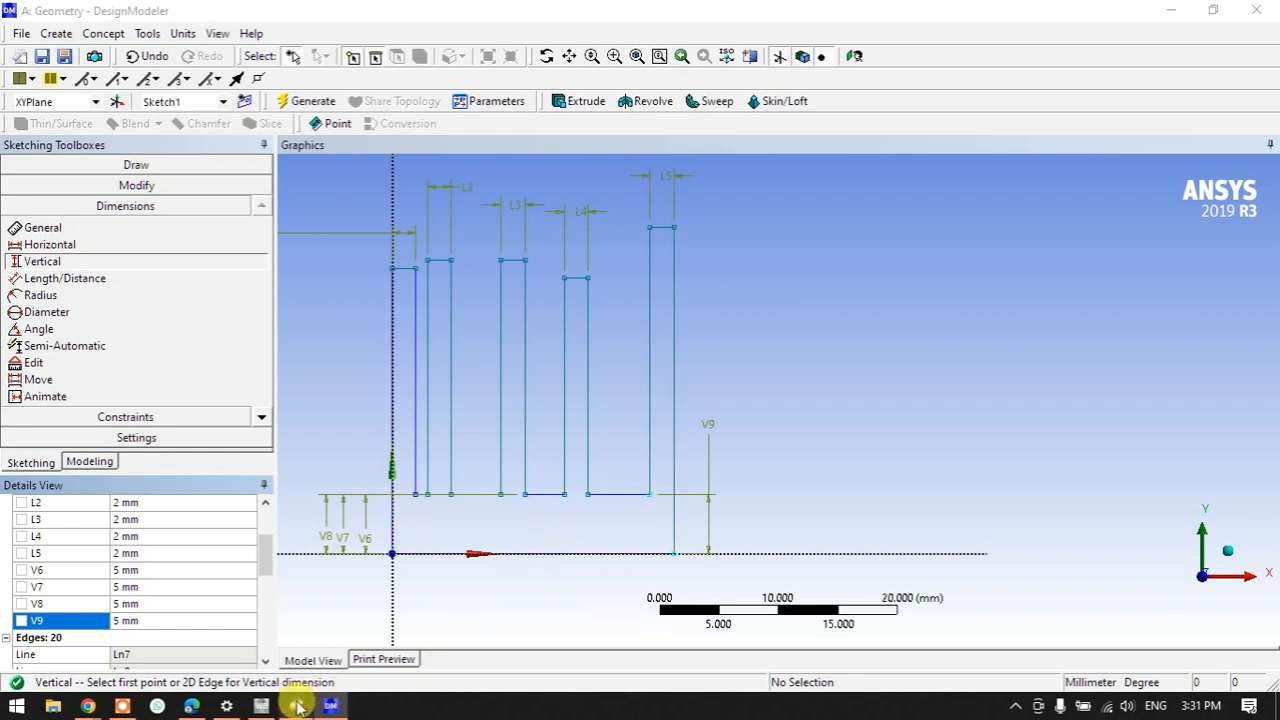
click(297, 707)
scroll(150, 215, up, 2)
- Snip a blank graphics patch and draw fin outlines with a 15mm width line and label
click(28, 58)
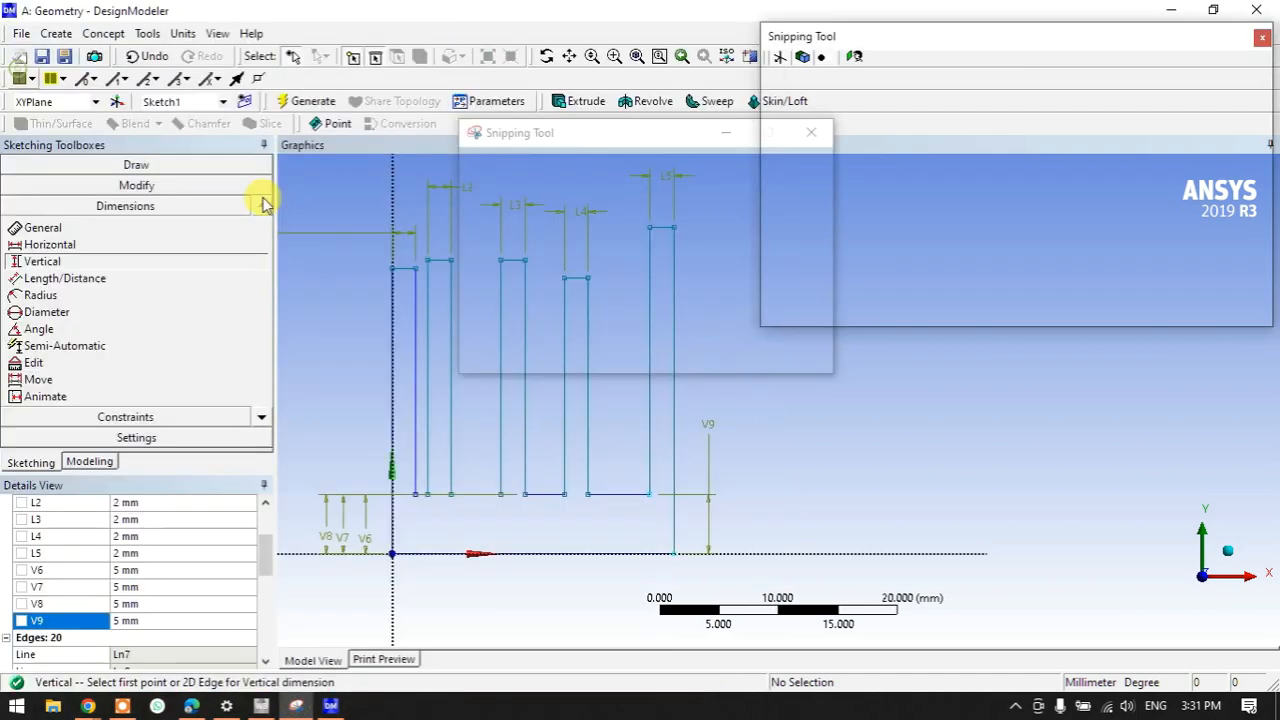
drag(886, 226, 1148, 476)
click(1207, 69)
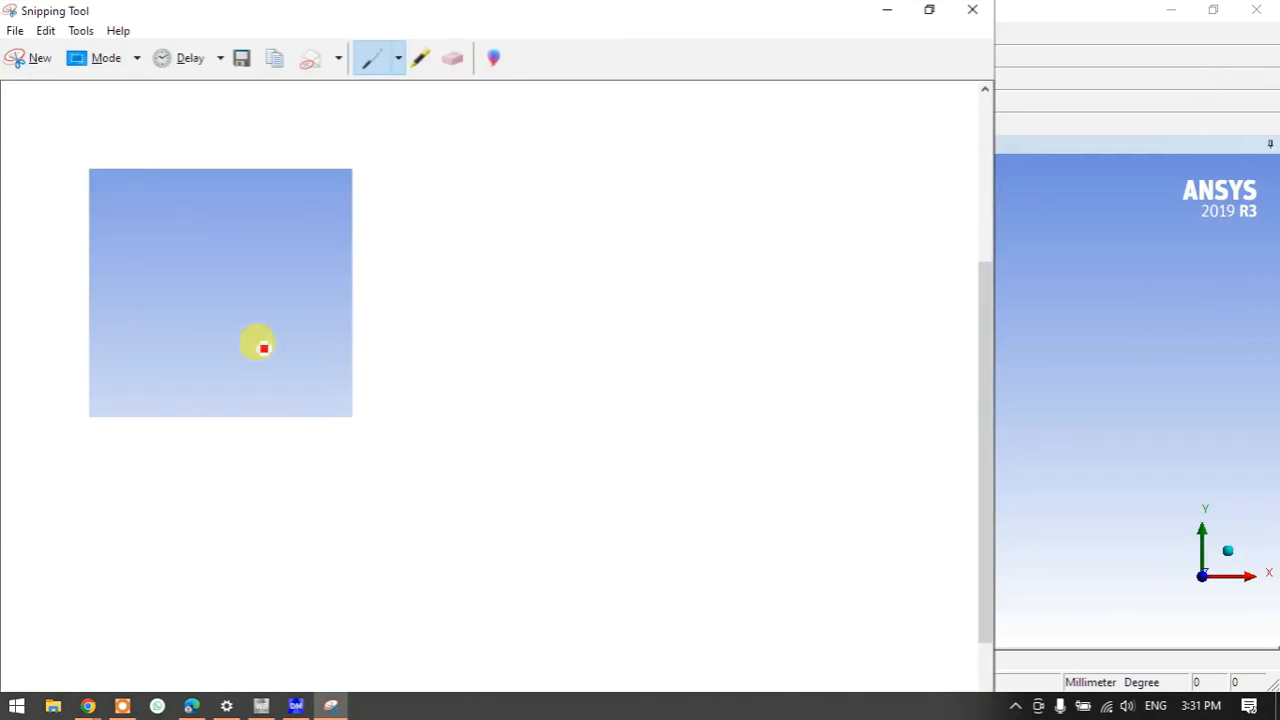
mouse_move(111, 172)
mouse_down()
mouse_move(123, 376)
mouse_move(163, 197)
mouse_move(194, 180)
mouse_move(200, 383)
mouse_move(225, 260)
mouse_move(217, 180)
mouse_move(259, 180)
mouse_move(262, 360)
mouse_move(314, 384)
mouse_move(306, 189)
mouse_move(326, 380)
mouse_move(344, 169)
mouse_up()
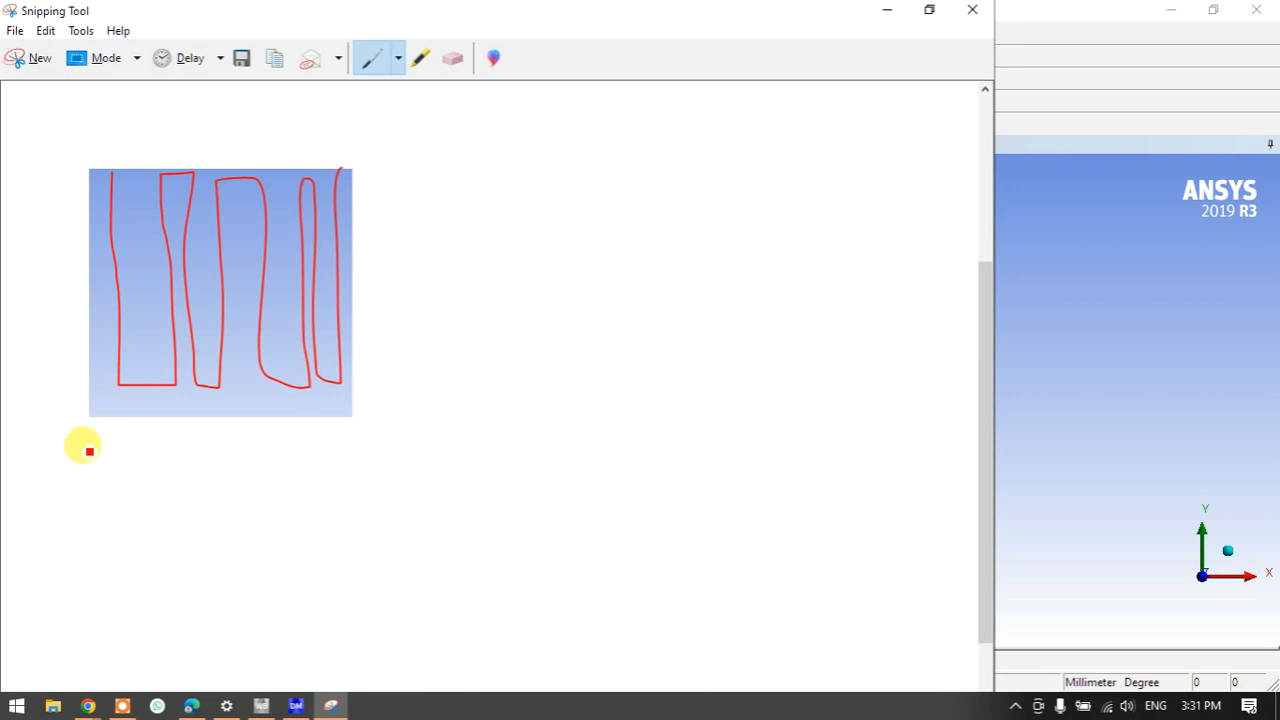
mouse_move(90, 451)
mouse_down()
mouse_move(340, 450)
mouse_move(346, 462)
mouse_up()
drag(226, 485, 286, 483)
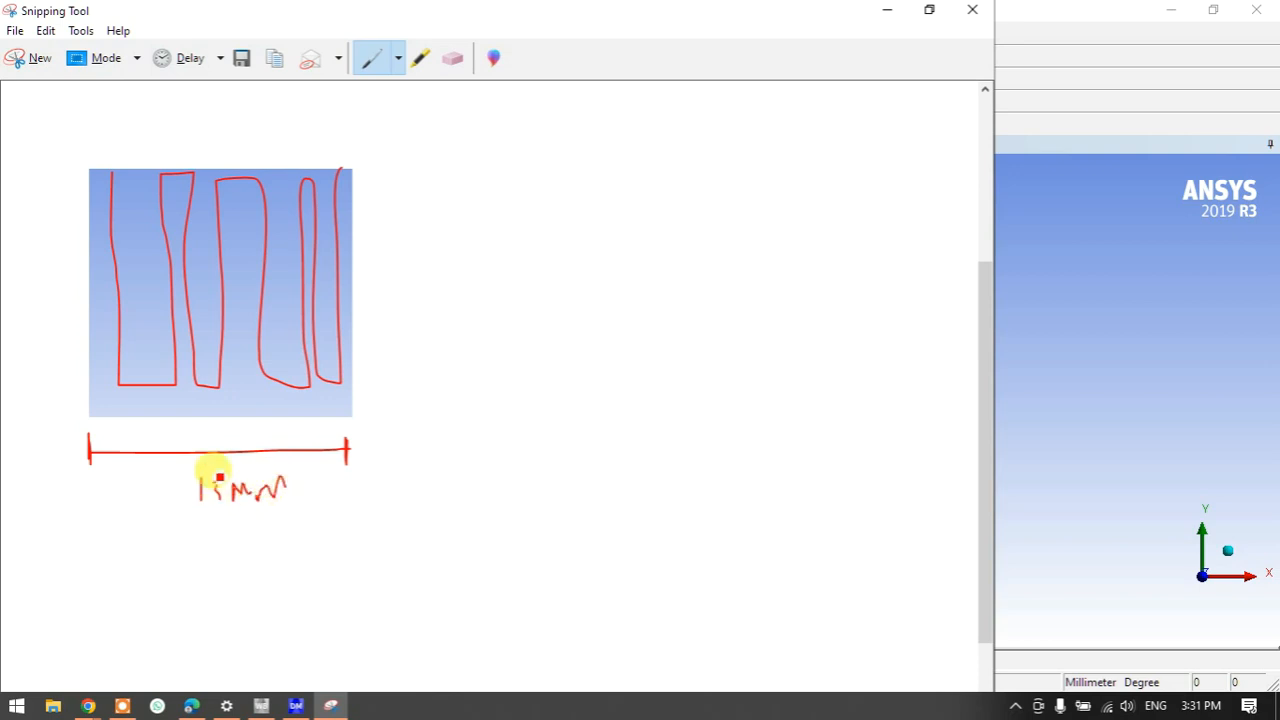
mouse_move(84, 169)
mouse_down()
mouse_move(118, 176)
mouse_move(105, 145)
mouse_up()
mouse_move(178, 168)
mouse_down()
mouse_move(183, 146)
mouse_move(237, 138)
mouse_up()
mouse_move(310, 157)
mouse_down()
mouse_move(311, 130)
mouse_move(367, 118)
mouse_up()
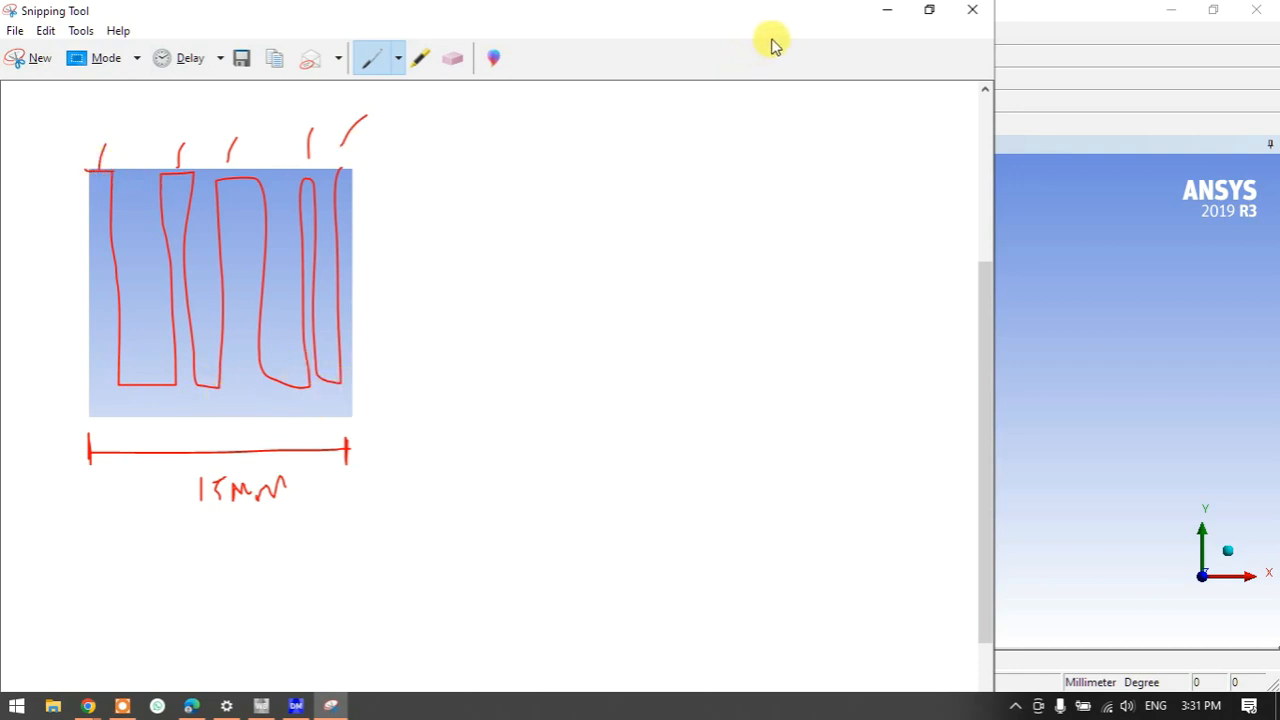
- Write the 5×2=10 calculation beside the snip and circle and tick the 3
click(887, 10)
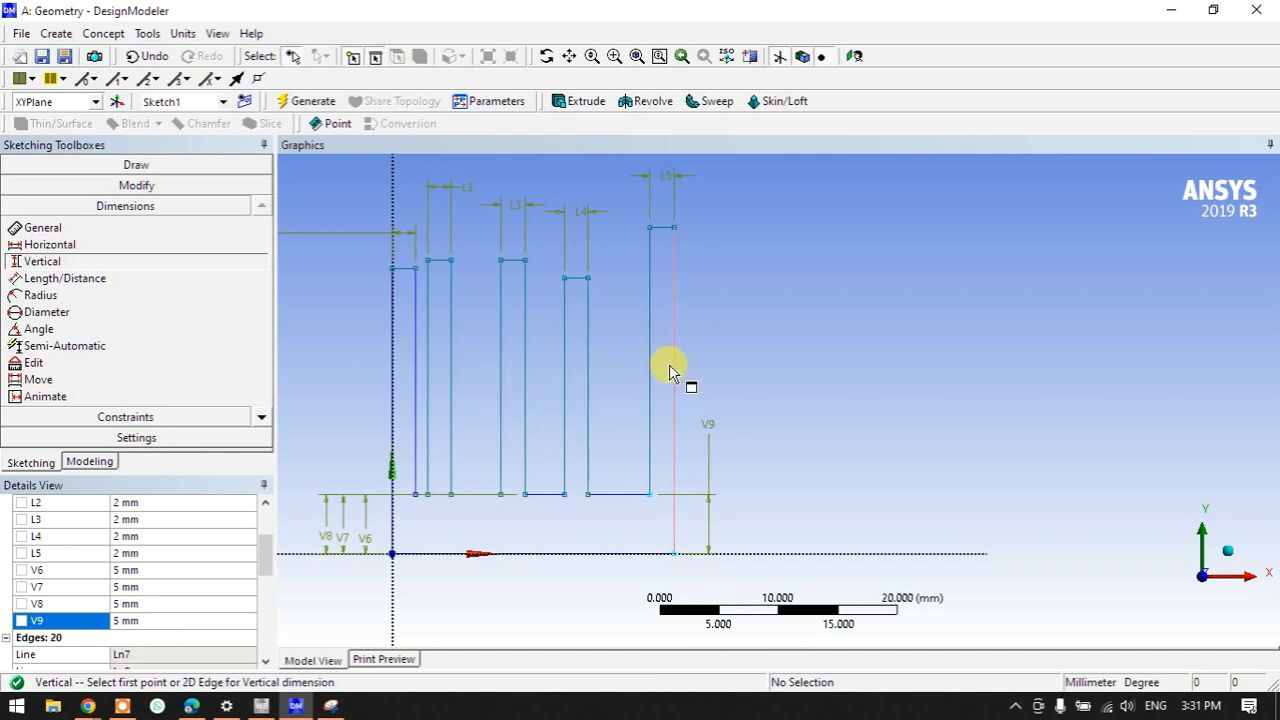
click(331, 706)
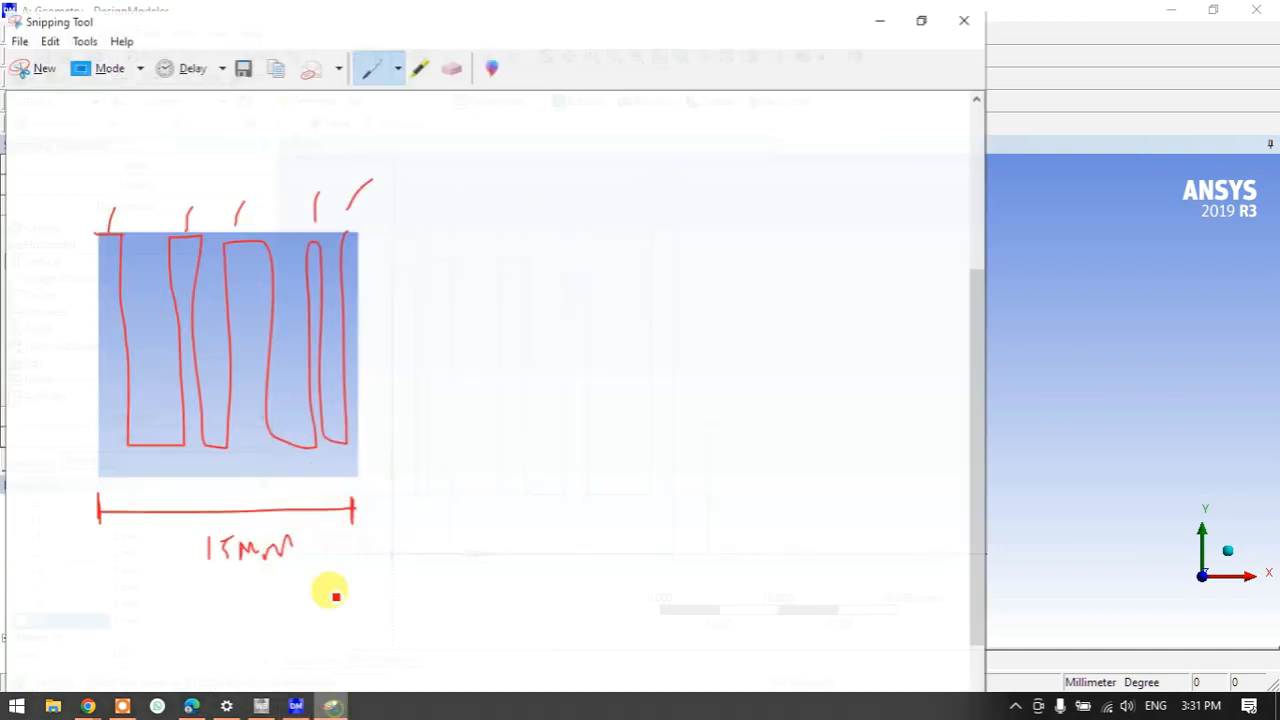
mouse_move(392, 273)
mouse_down()
mouse_move(415, 291)
mouse_move(388, 303)
mouse_up()
mouse_move(386, 280)
mouse_down()
mouse_move(419, 262)
mouse_move(520, 251)
mouse_move(531, 229)
mouse_move(542, 236)
mouse_move(523, 275)
mouse_up()
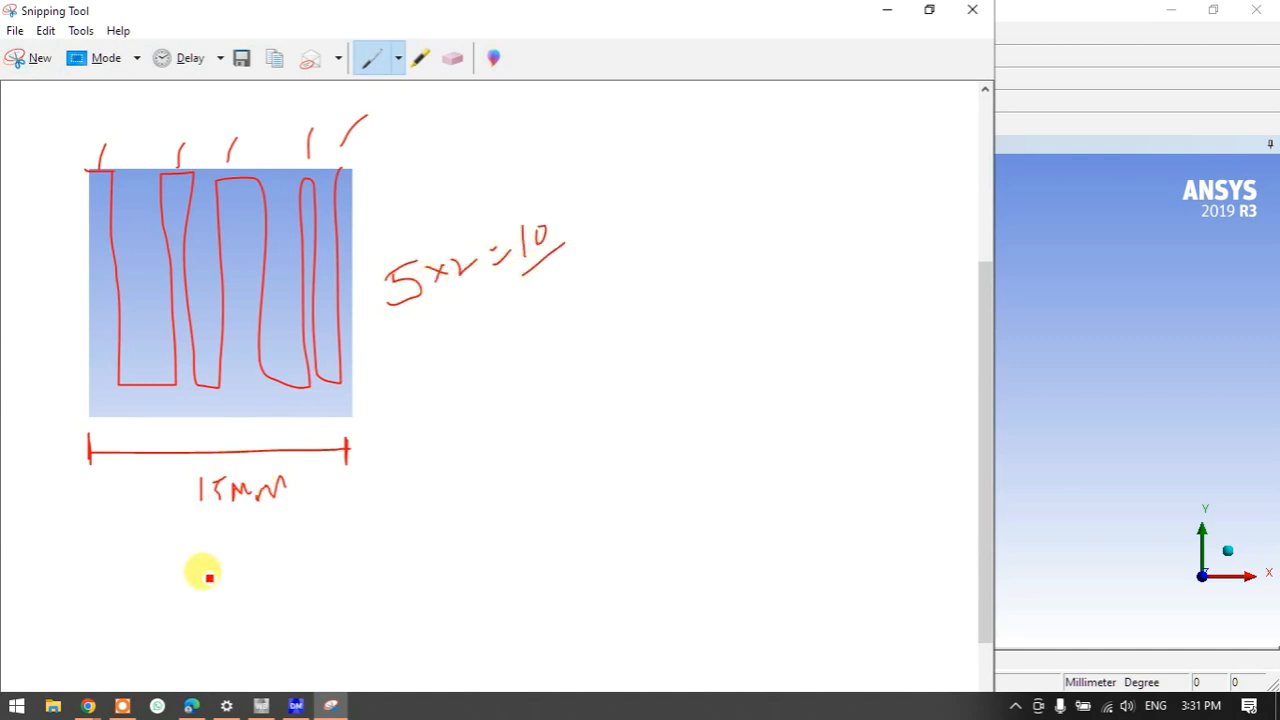
drag(214, 537, 194, 531)
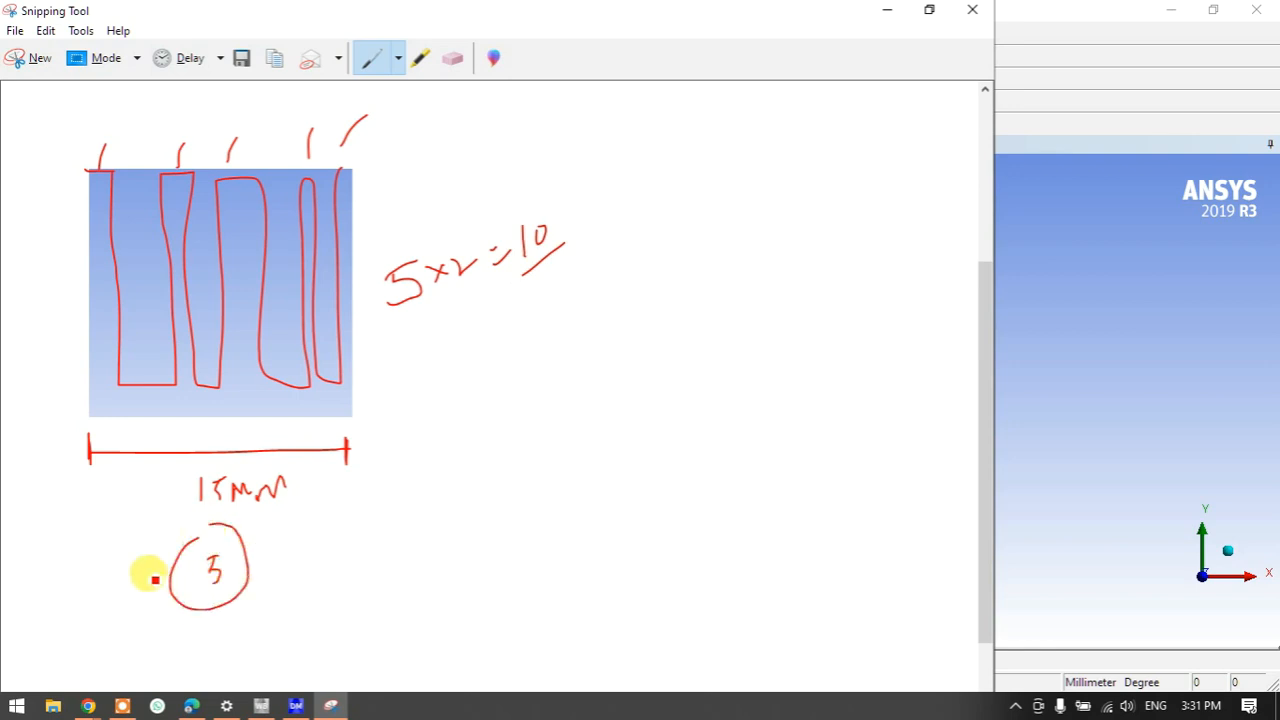
drag(330, 516, 272, 575)
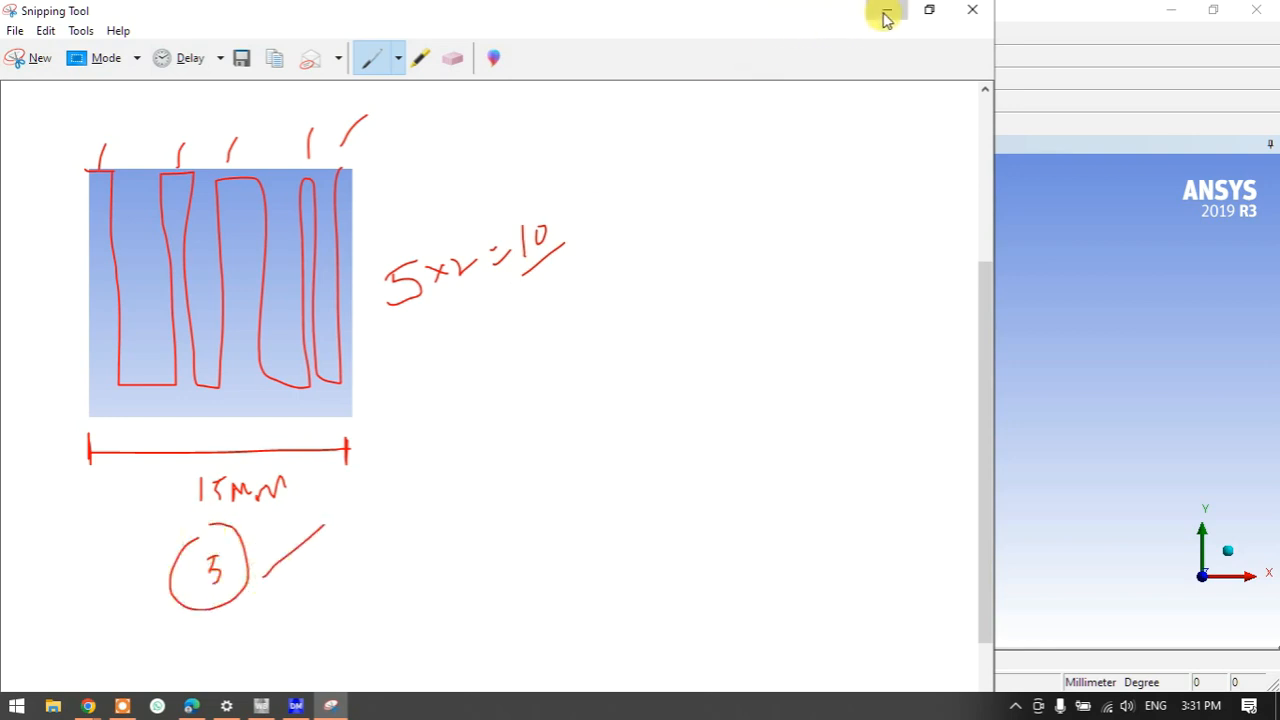
- Write the 5/4 fraction and a circled D near the calculations
click(885, 10)
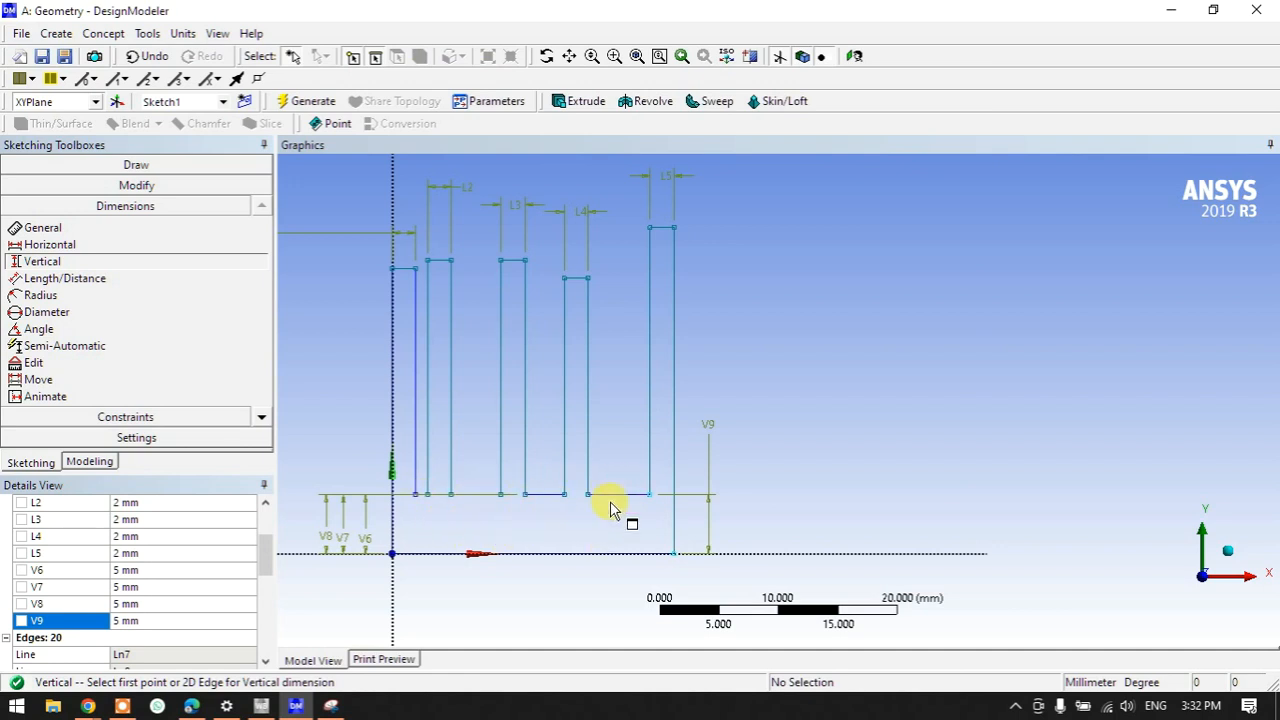
click(330, 705)
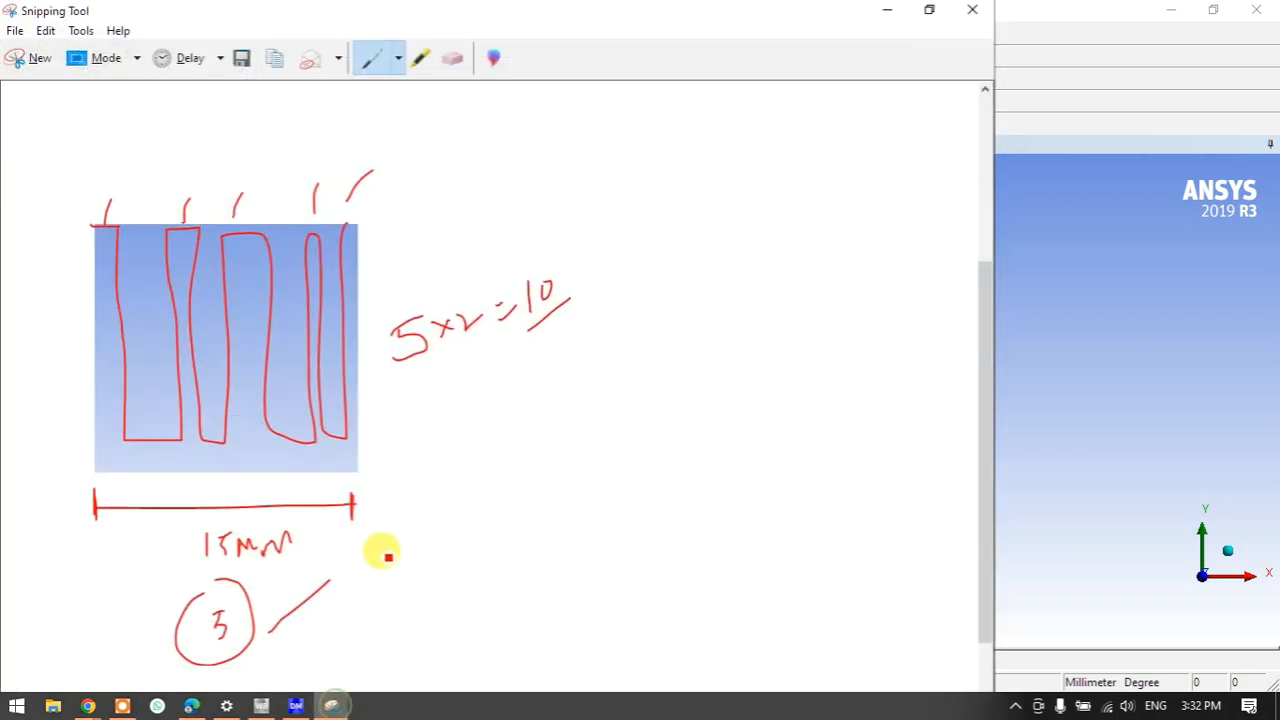
drag(450, 455, 465, 428)
drag(440, 508, 472, 492)
drag(462, 502, 486, 519)
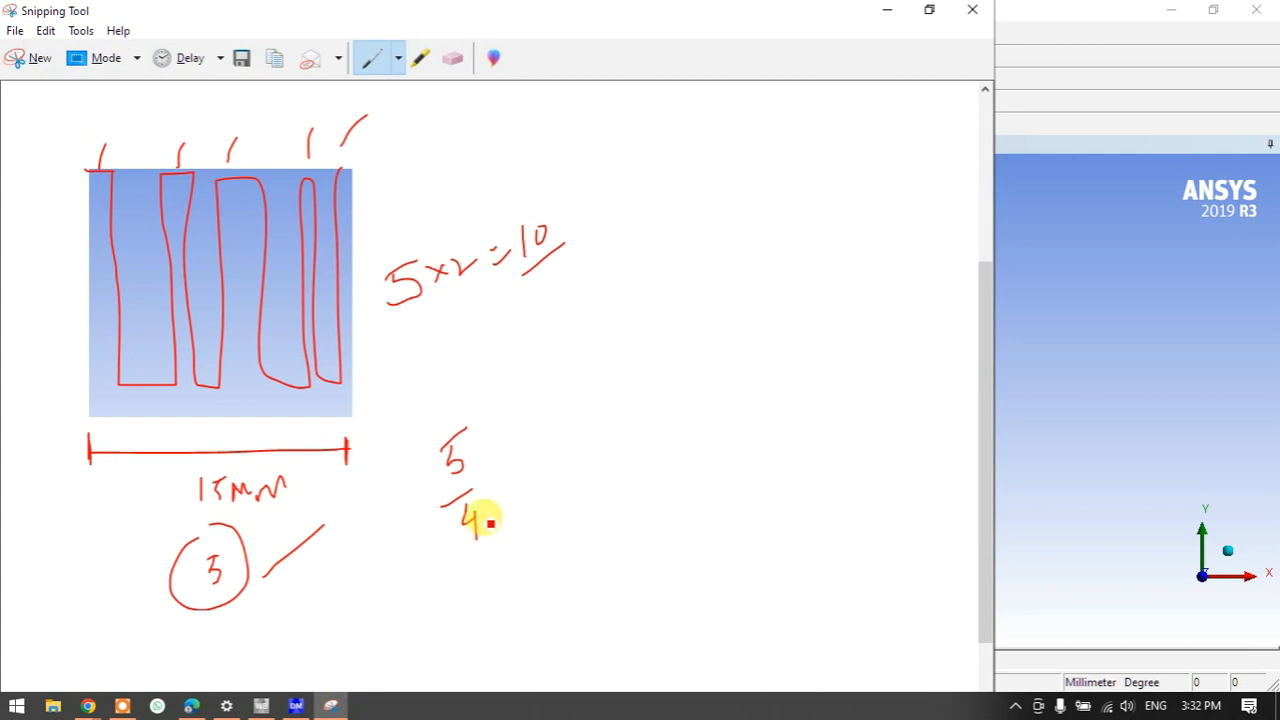
mouse_move(496, 350)
mouse_down()
mouse_move(506, 380)
mouse_move(538, 358)
mouse_move(512, 338)
mouse_up()
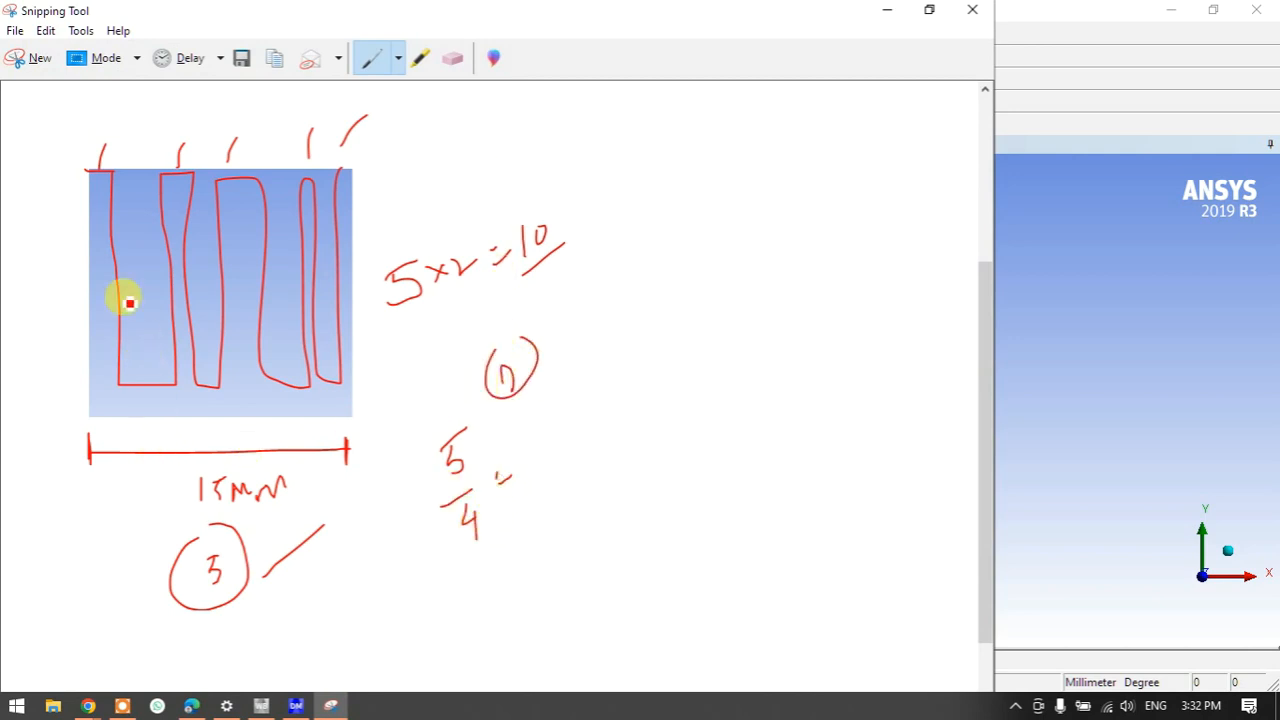
click(99, 170)
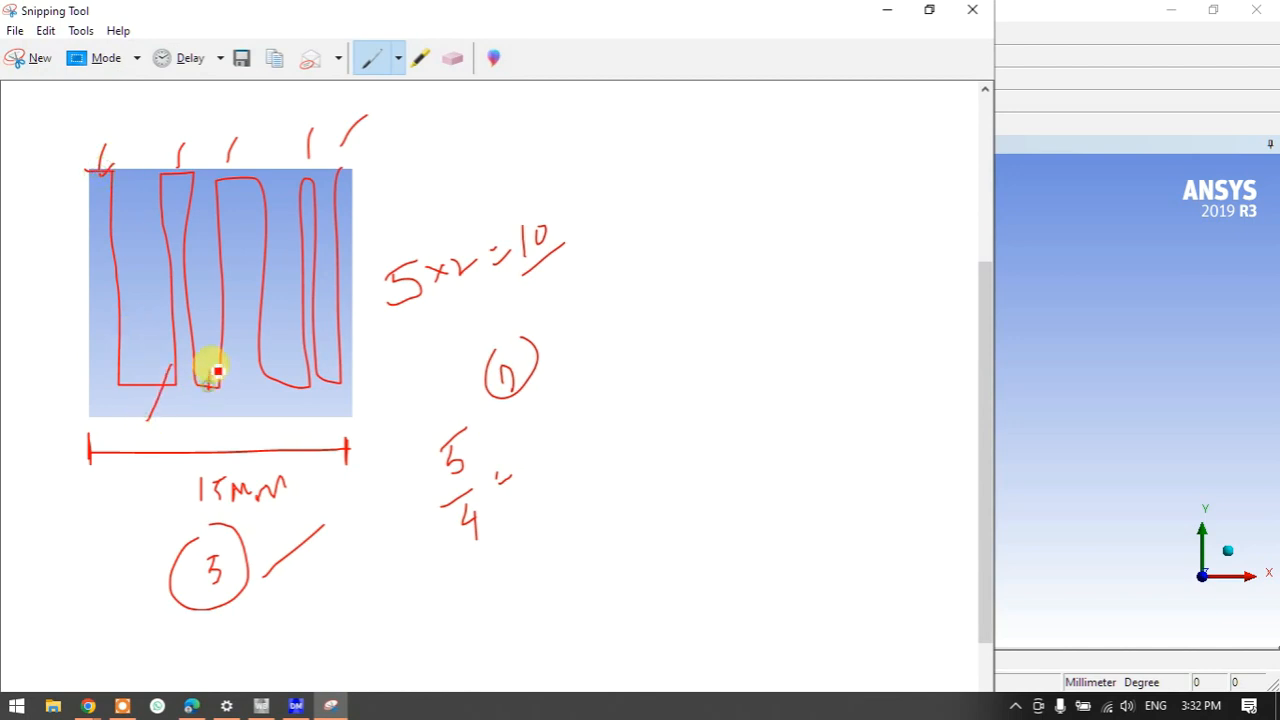
- Add the 4×2 and circled 8/12 calculations and the 1.125 result
drag(397, 331, 419, 378)
drag(436, 325, 457, 351)
mouse_move(455, 327)
mouse_down()
mouse_move(436, 362)
mouse_move(493, 335)
mouse_up()
drag(500, 318, 525, 325)
drag(585, 264, 602, 251)
drag(573, 331, 660, 277)
mouse_move(606, 350)
mouse_down()
mouse_move(609, 378)
mouse_move(634, 353)
mouse_move(640, 300)
mouse_move(600, 312)
mouse_up()
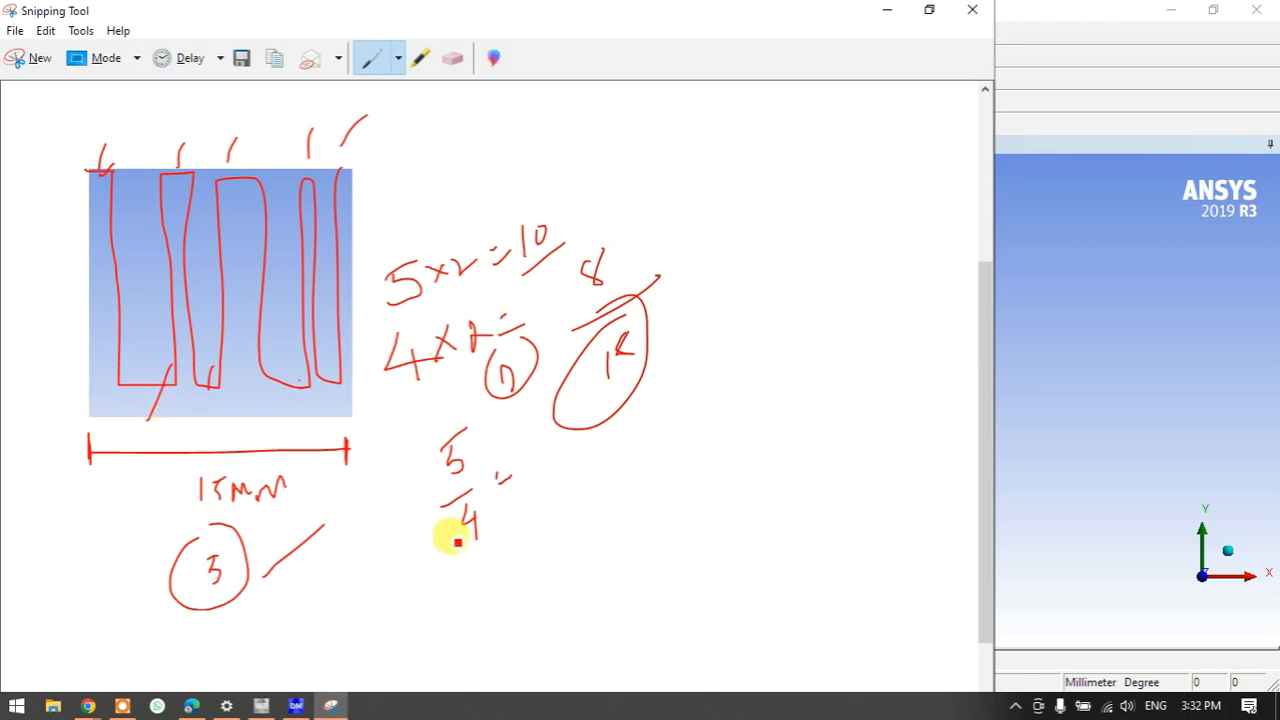
mouse_move(455, 430)
mouse_down()
mouse_move(429, 491)
mouse_move(468, 440)
mouse_up()
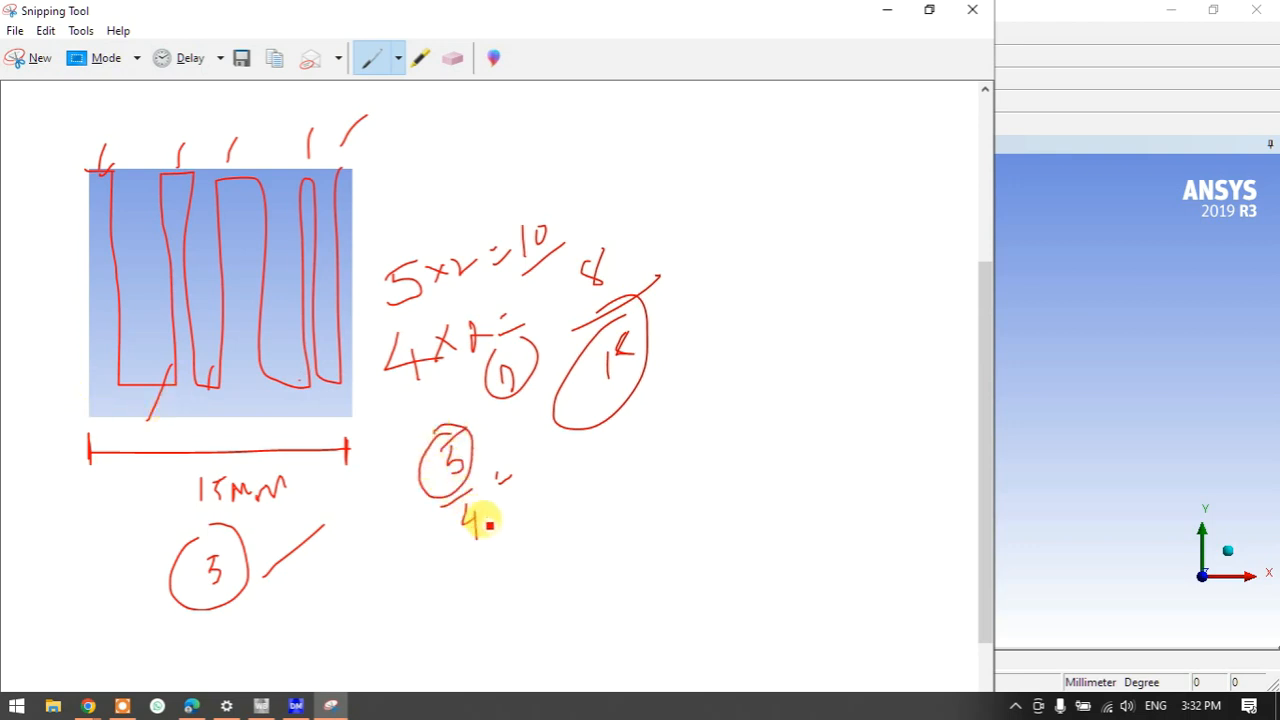
click(556, 466)
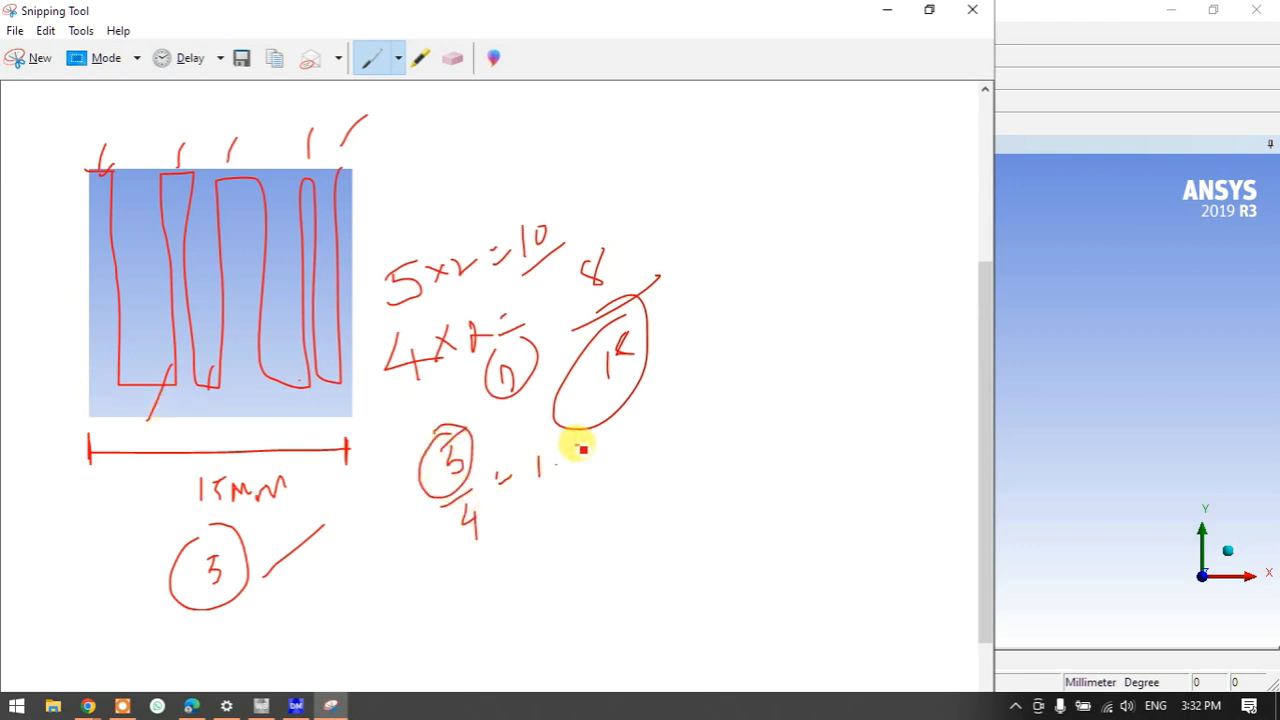
mouse_move(598, 434)
mouse_down()
mouse_move(614, 455)
mouse_move(622, 441)
mouse_up()
click(646, 403)
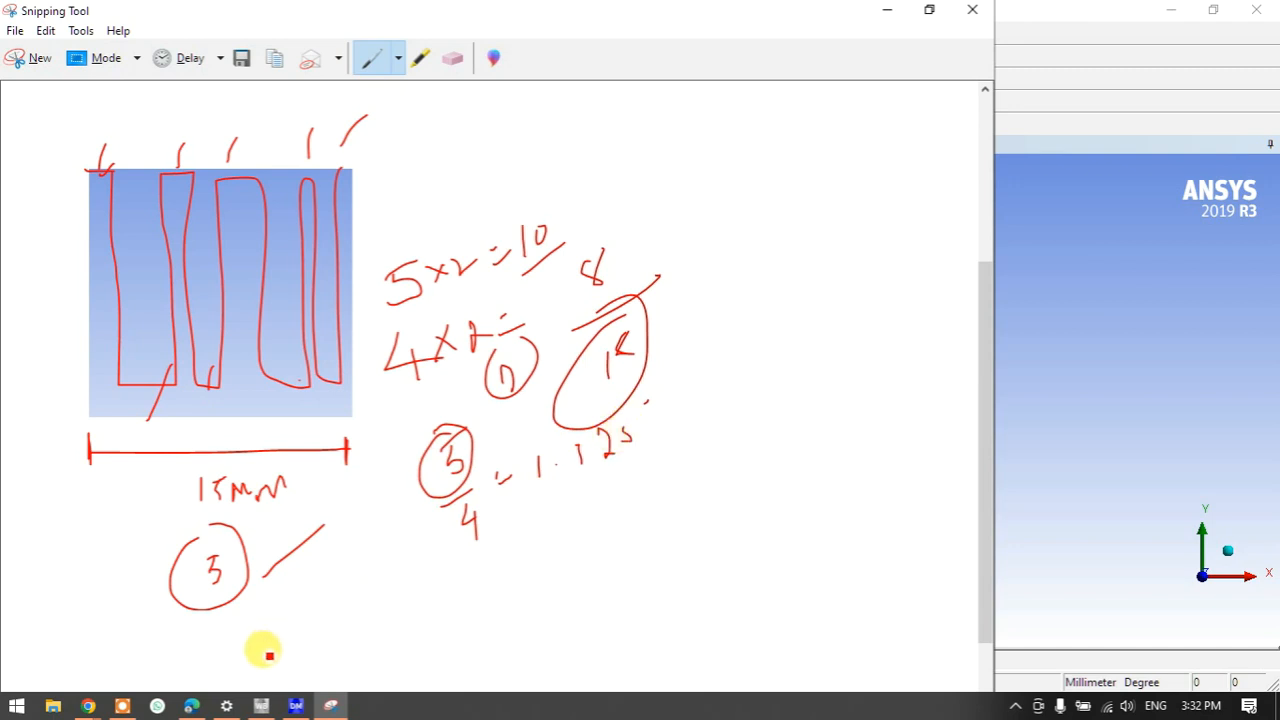
- Search for 'cal', dismiss the search without opening the calculator, and hide the snip window
click(16, 706)
text(cal)
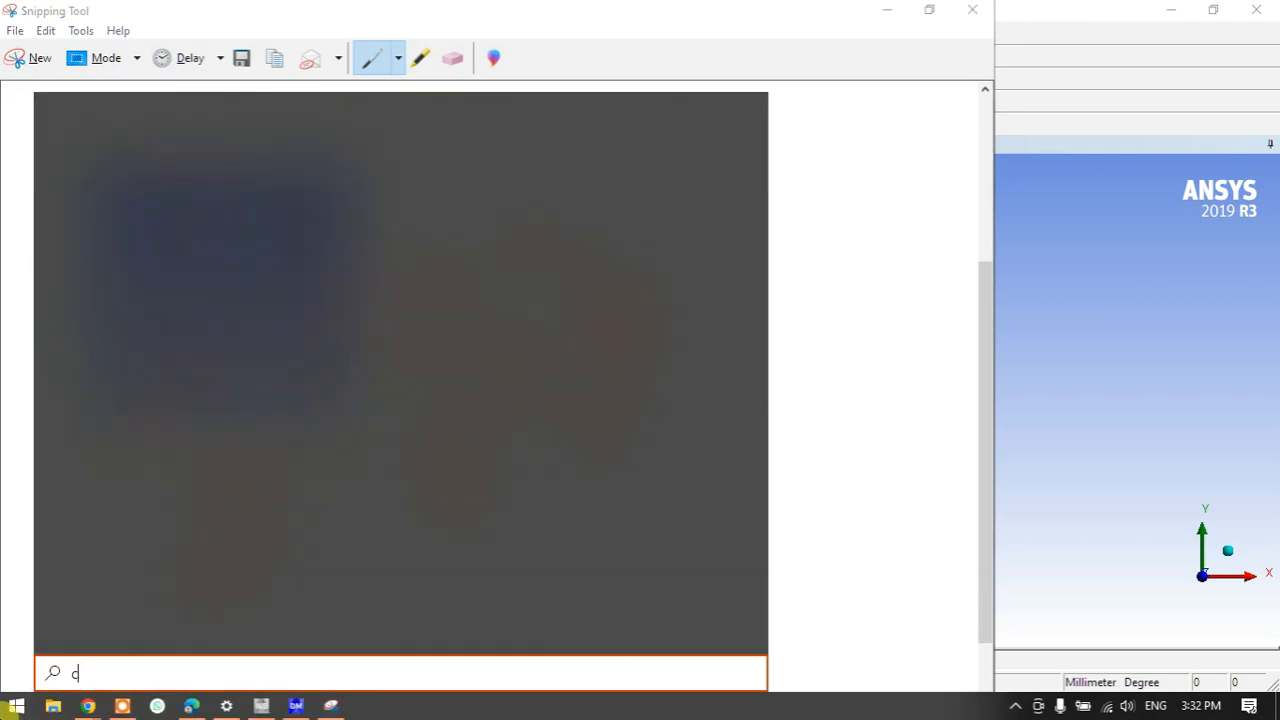
key(Escape)
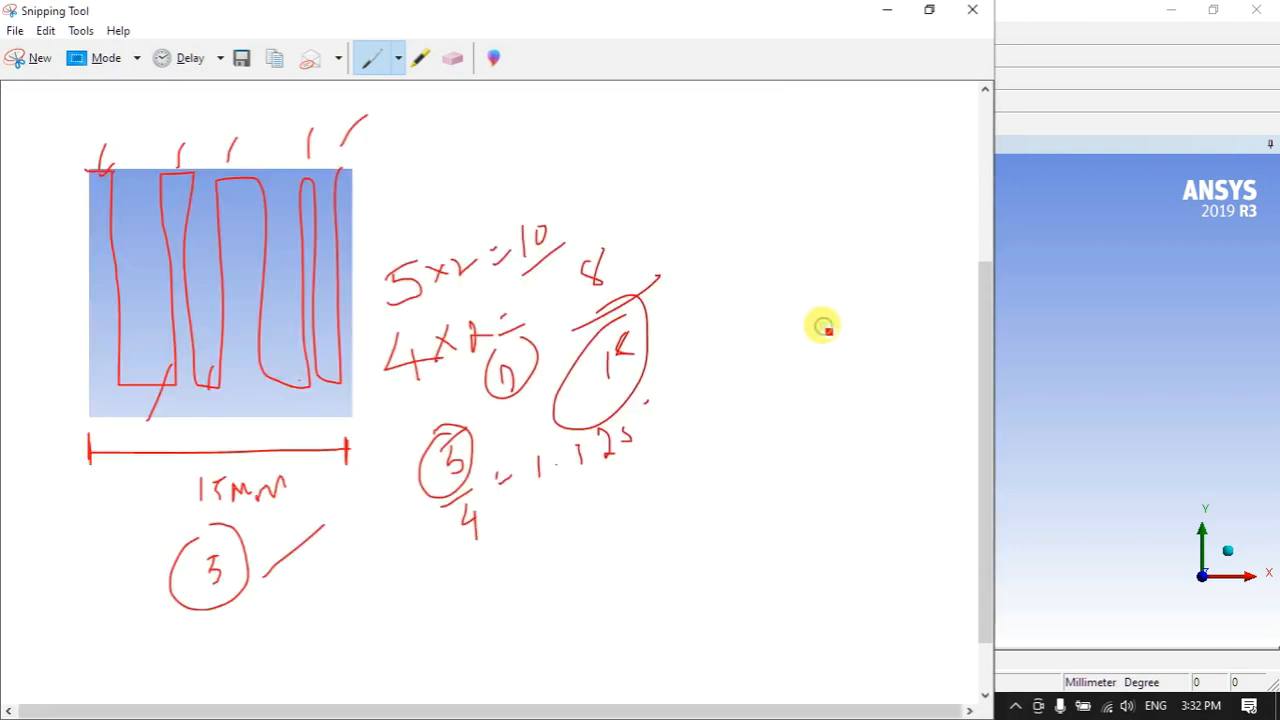
click(886, 9)
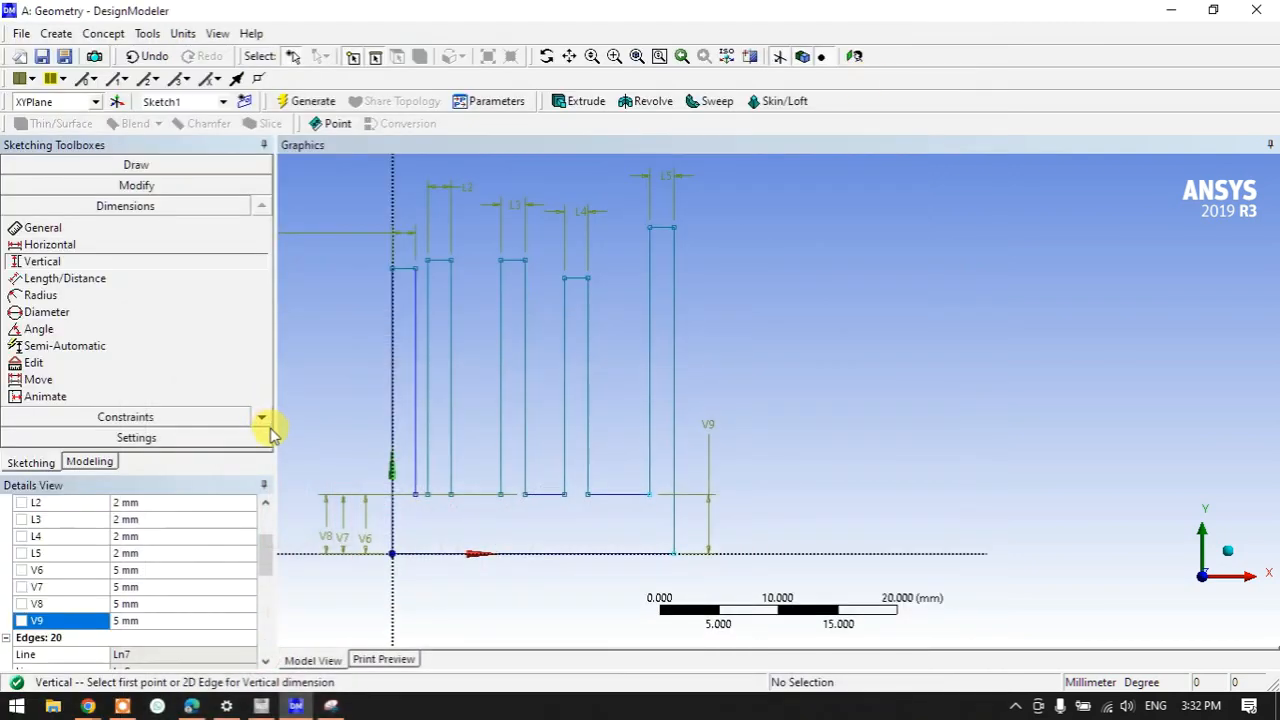
- Place horizontal gap dimensions H10–H13 between the fins, below the sketch
click(40, 245)
click(417, 470)
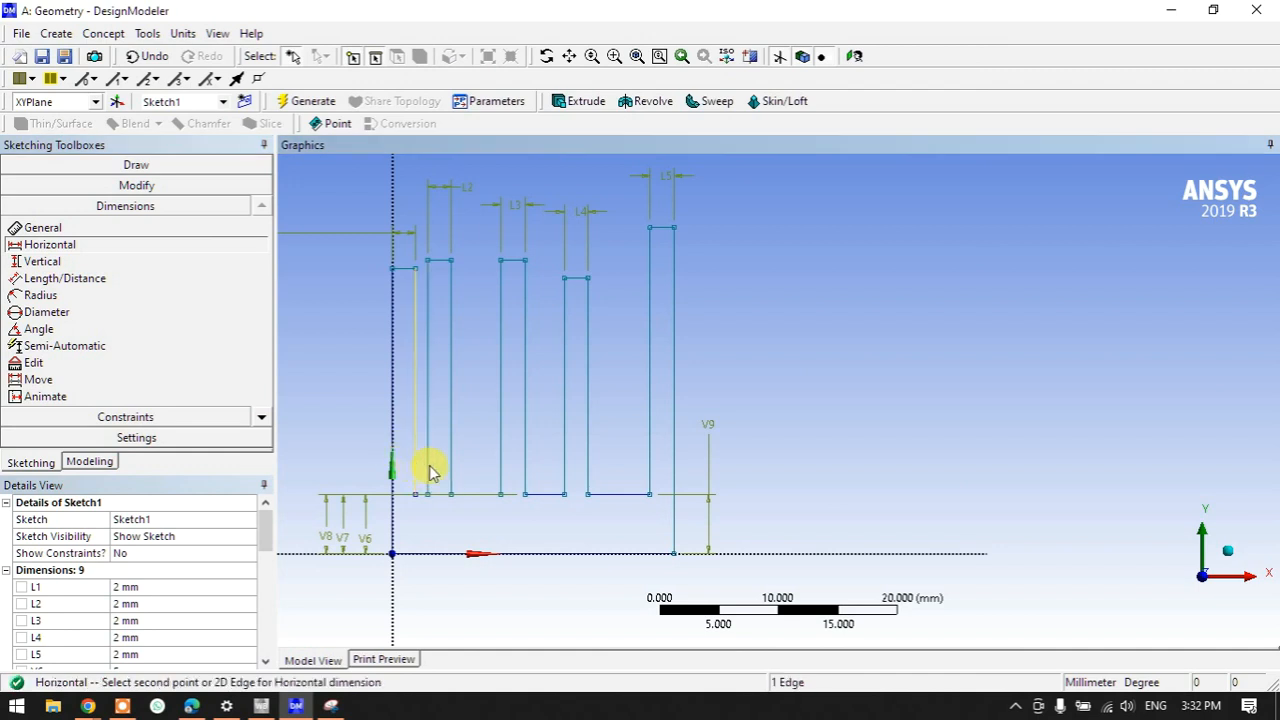
click(427, 478)
click(430, 597)
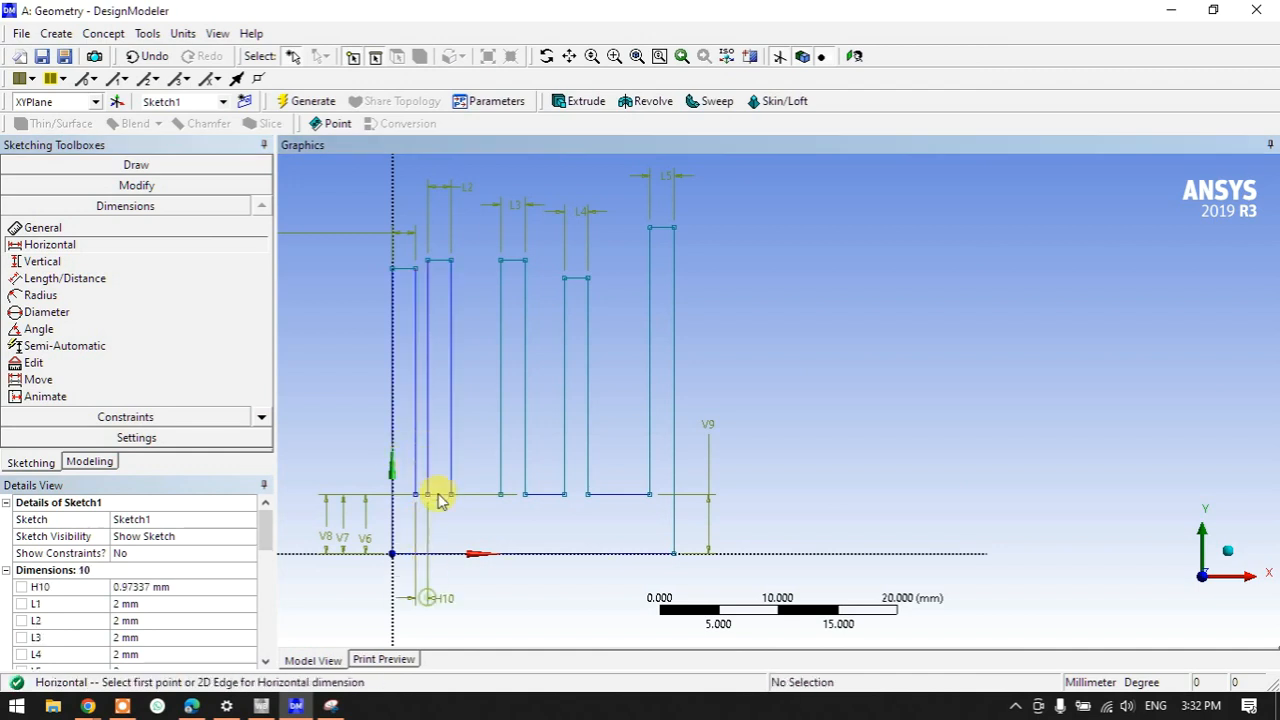
click(449, 470)
click(498, 460)
click(496, 558)
click(524, 478)
click(563, 475)
click(543, 578)
click(586, 484)
click(648, 468)
click(636, 572)
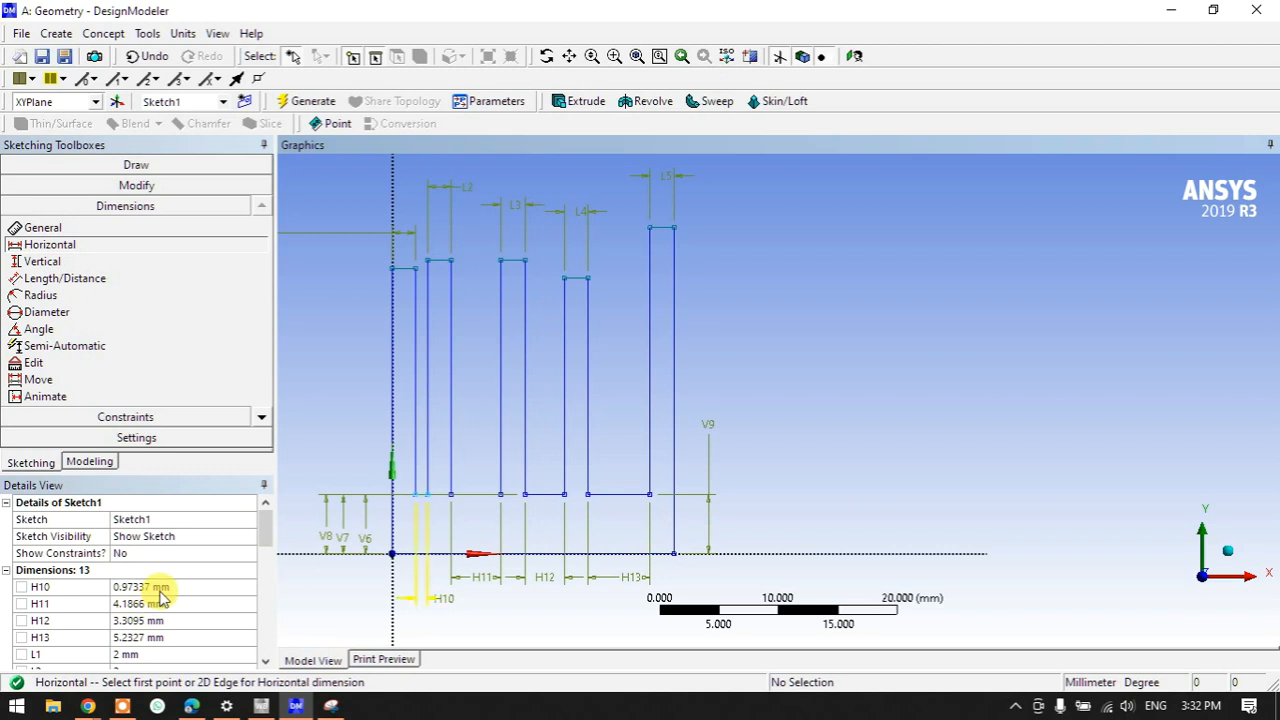
- Set H10, H11, H12 and H13 each to 1.25 mm
click(160, 586)
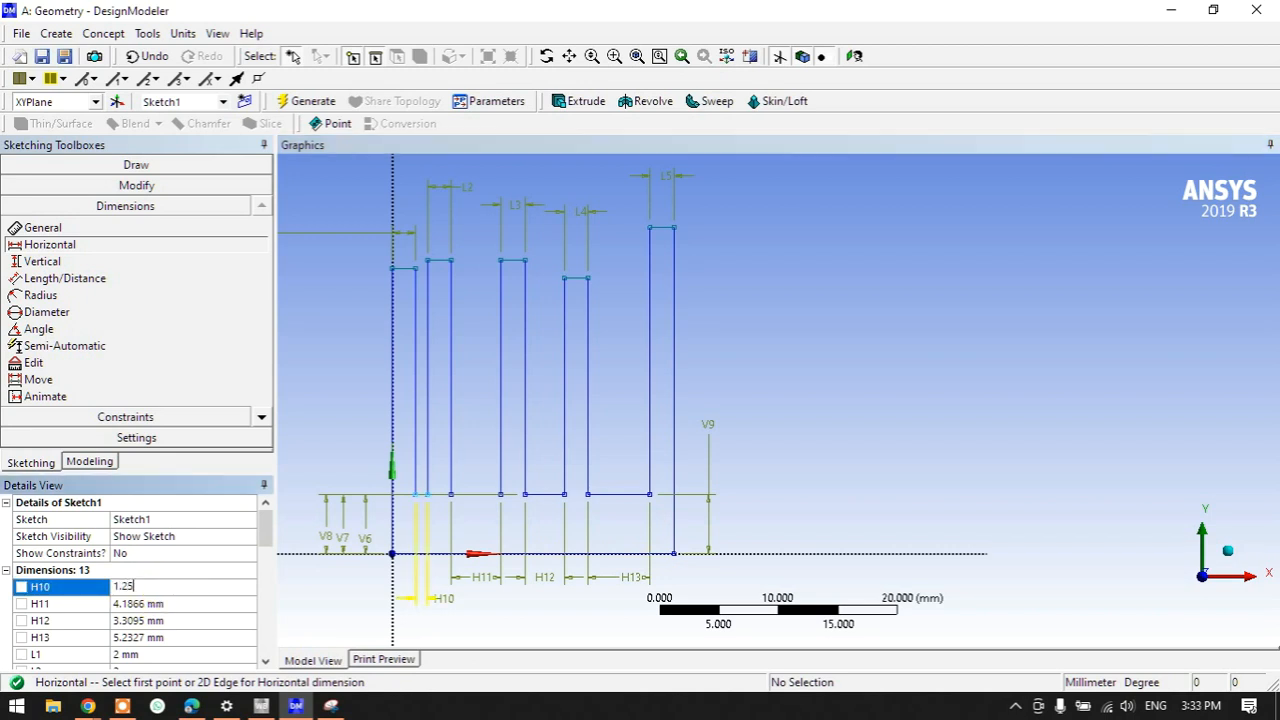
key(Return)
click(170, 605)
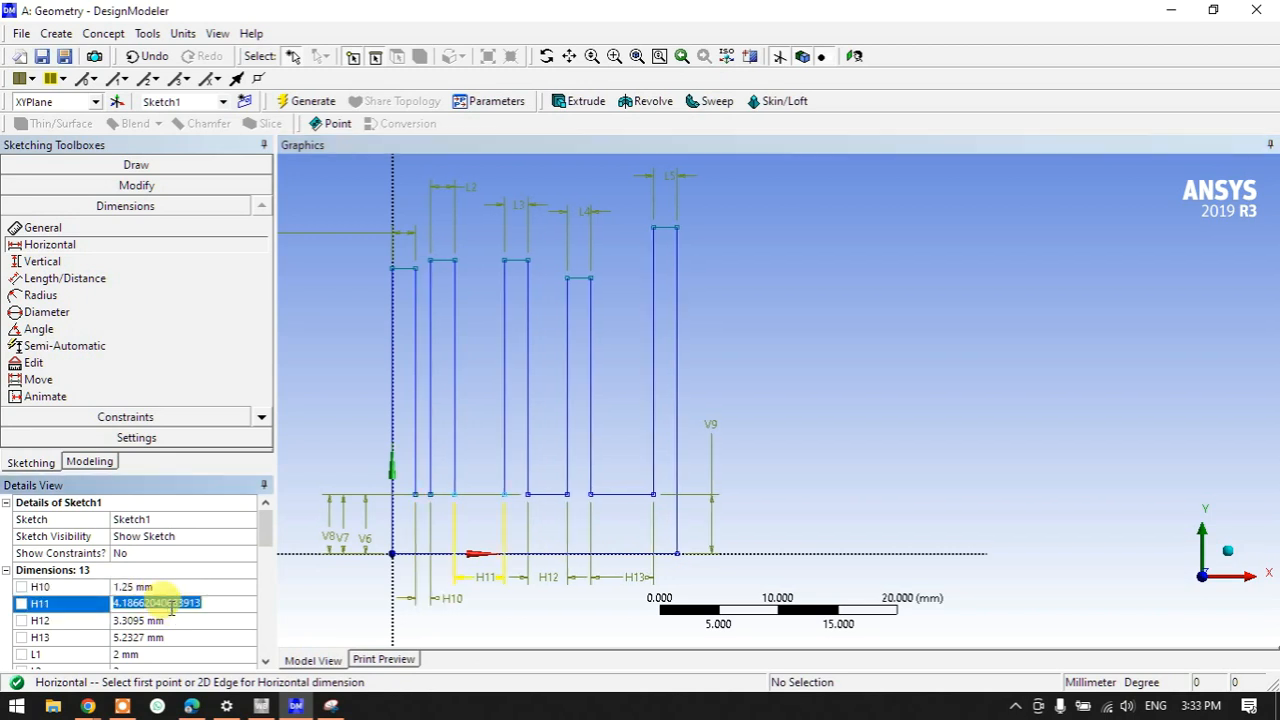
text(1.)
key(Return)
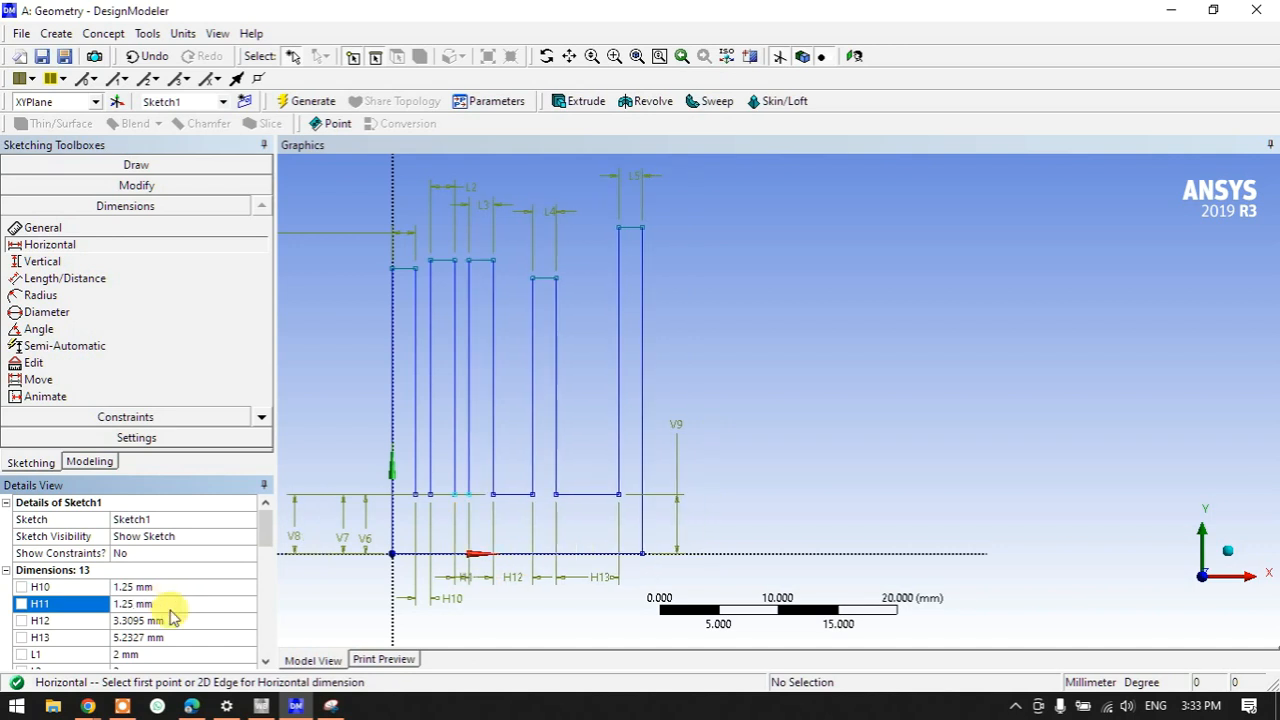
click(166, 620)
text(1.25)
key(Return)
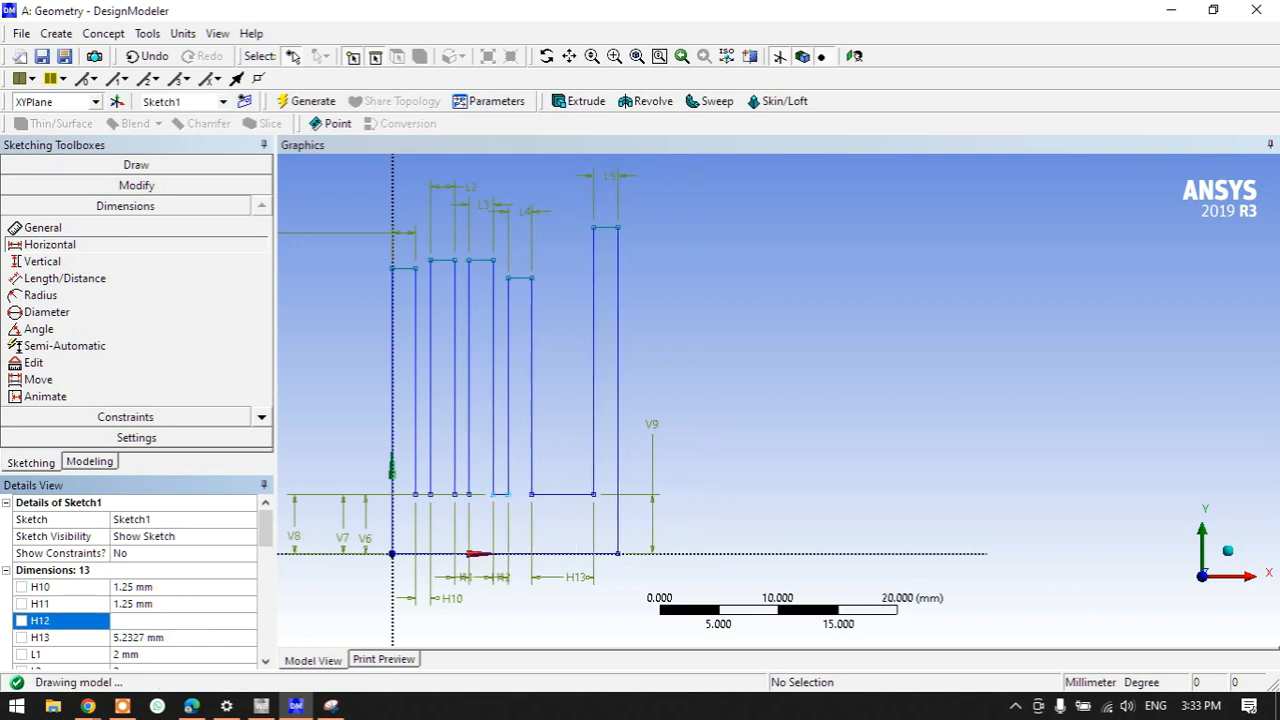
click(157, 638)
text(1)
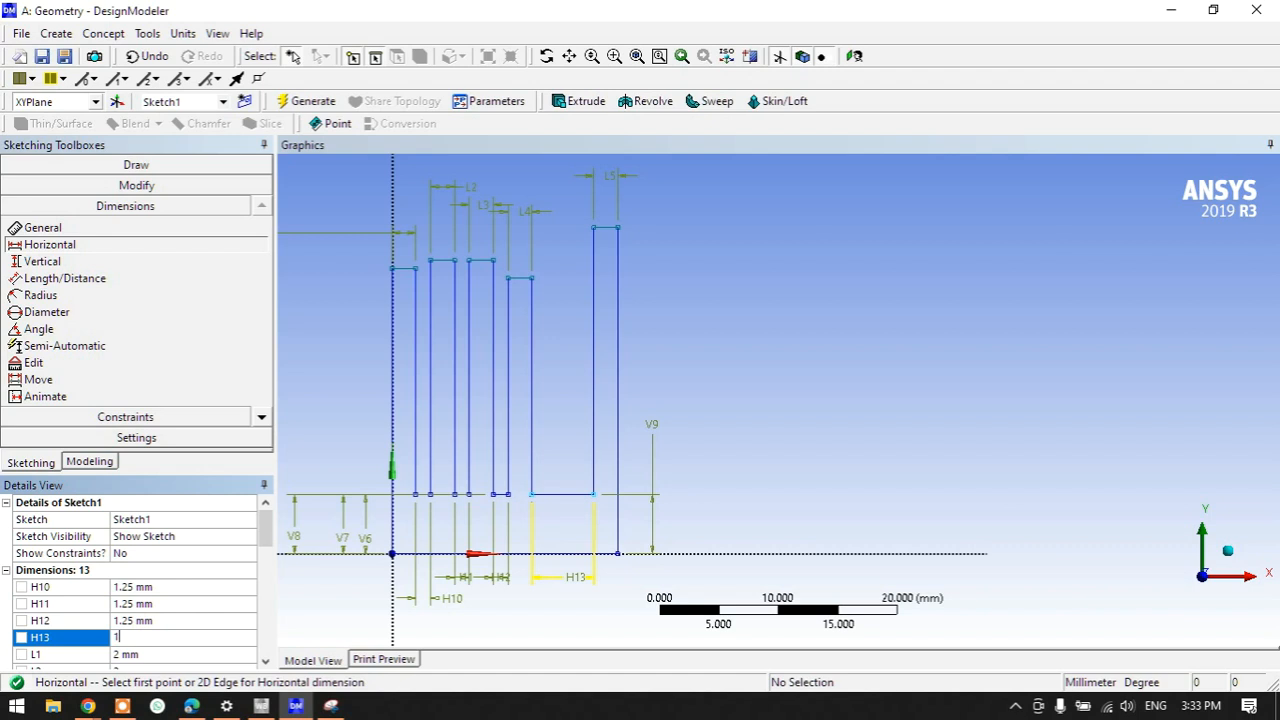
text(.25)
key(Return)
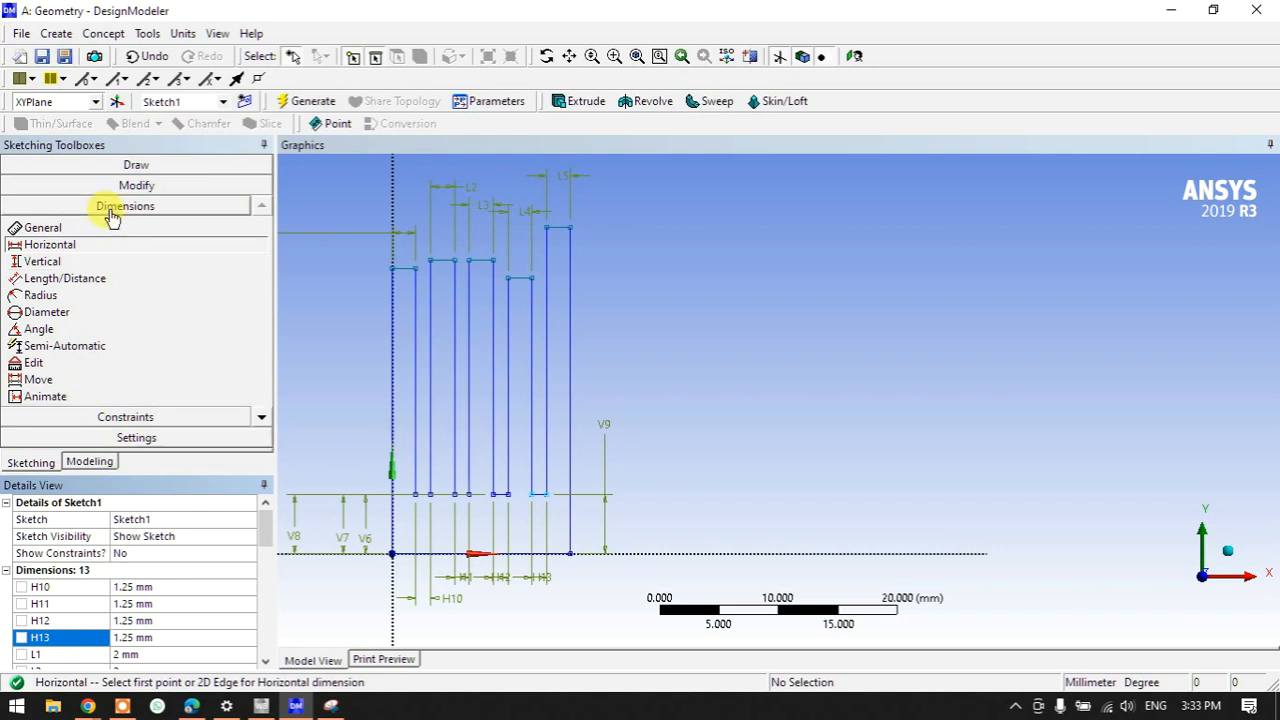
- Add vertical dimensions V14–V18 from each of the five fin tops down to the X-axis
click(55, 261)
click(407, 274)
click(418, 556)
click(652, 436)
click(448, 266)
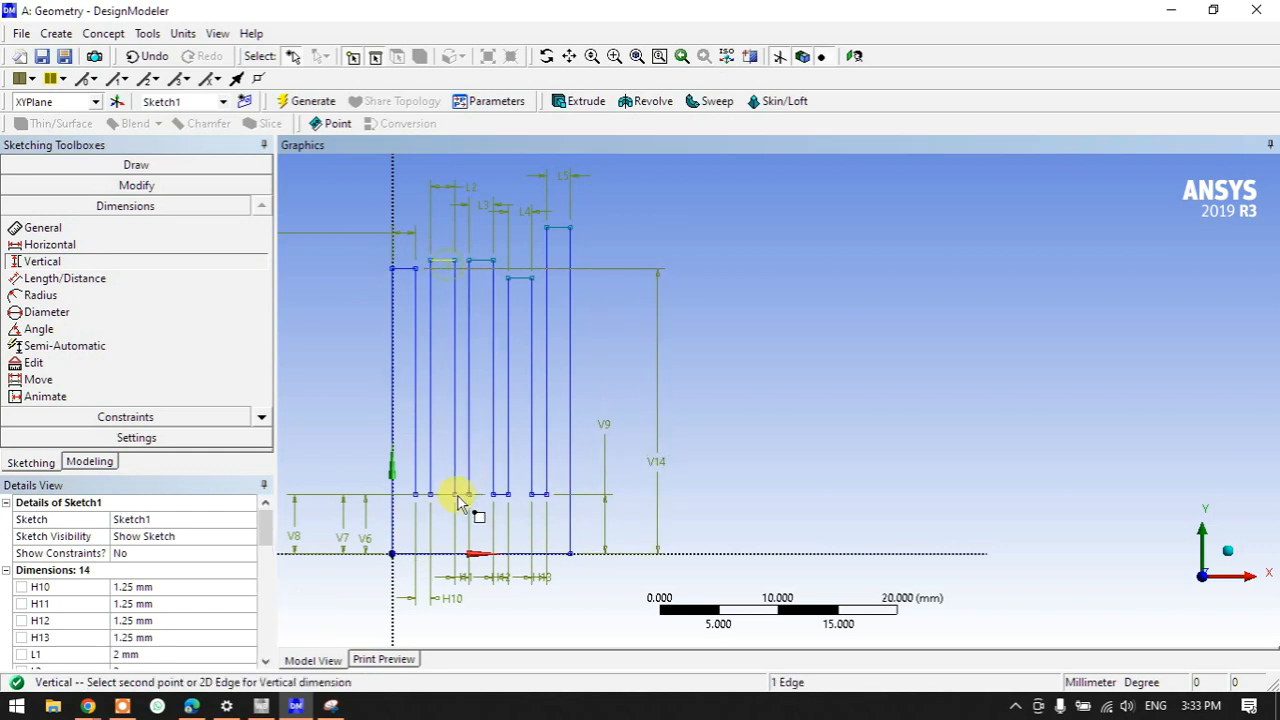
click(448, 558)
click(716, 488)
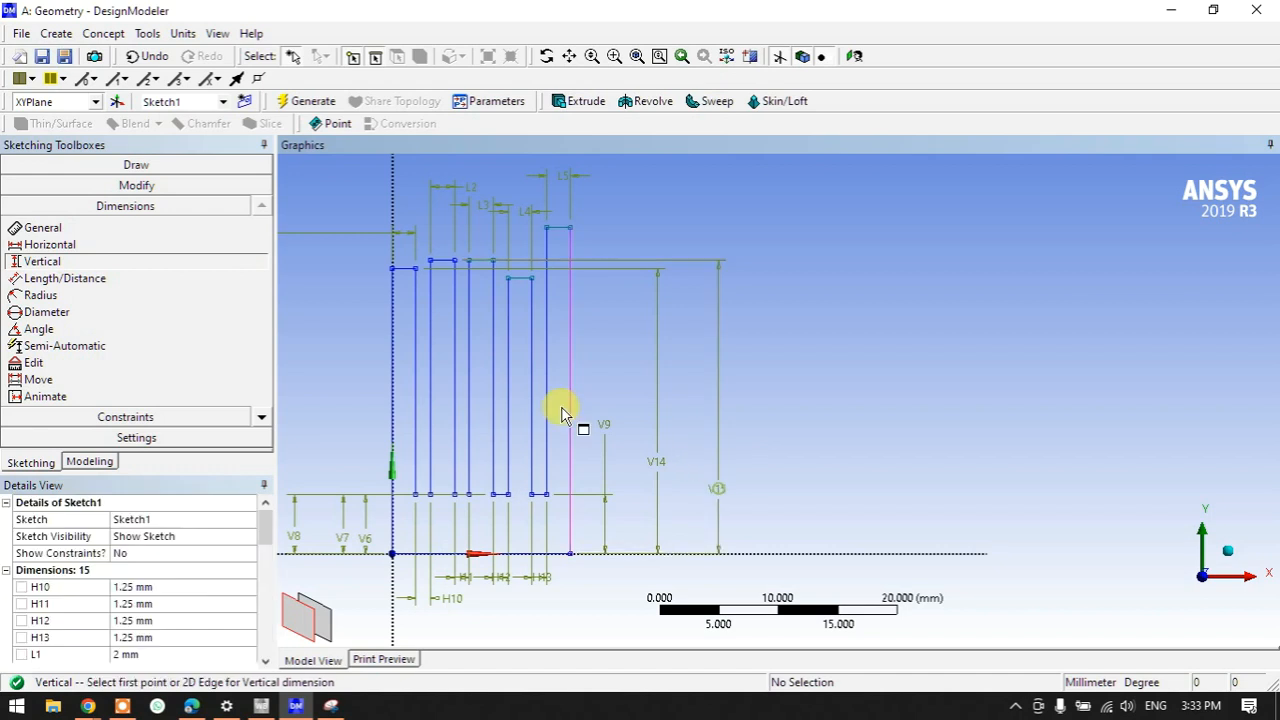
click(484, 263)
click(470, 556)
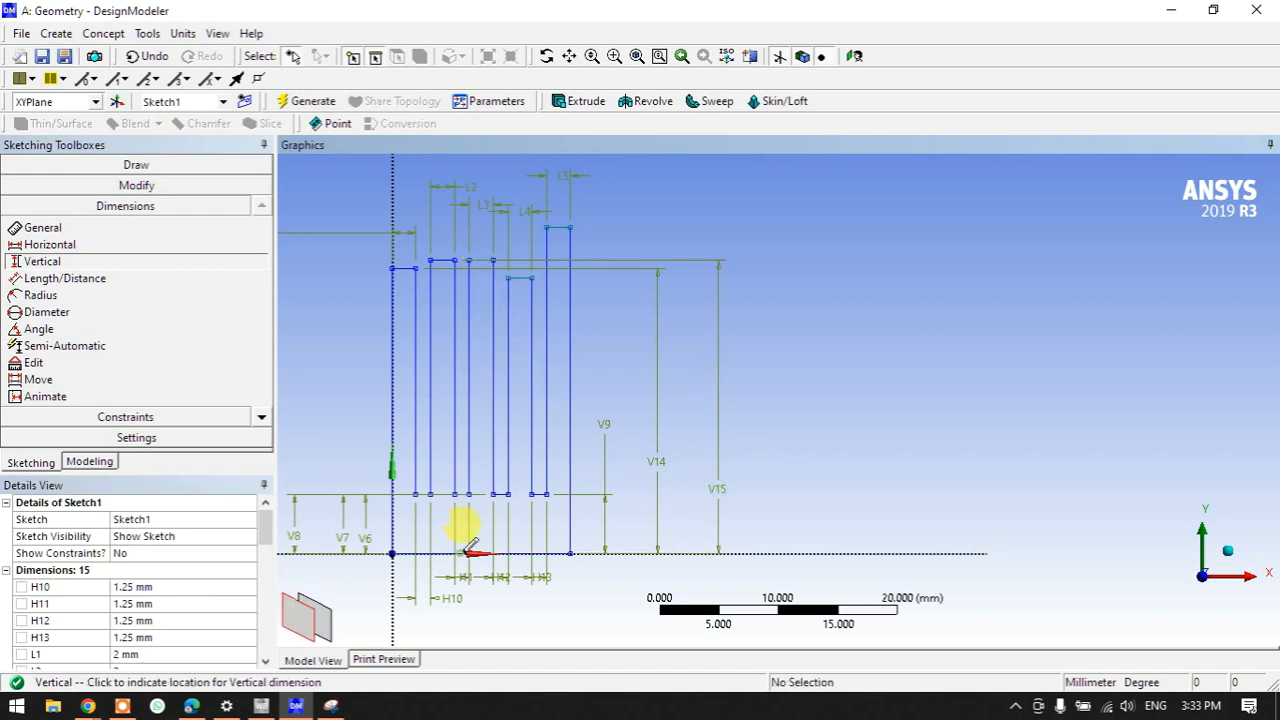
click(800, 428)
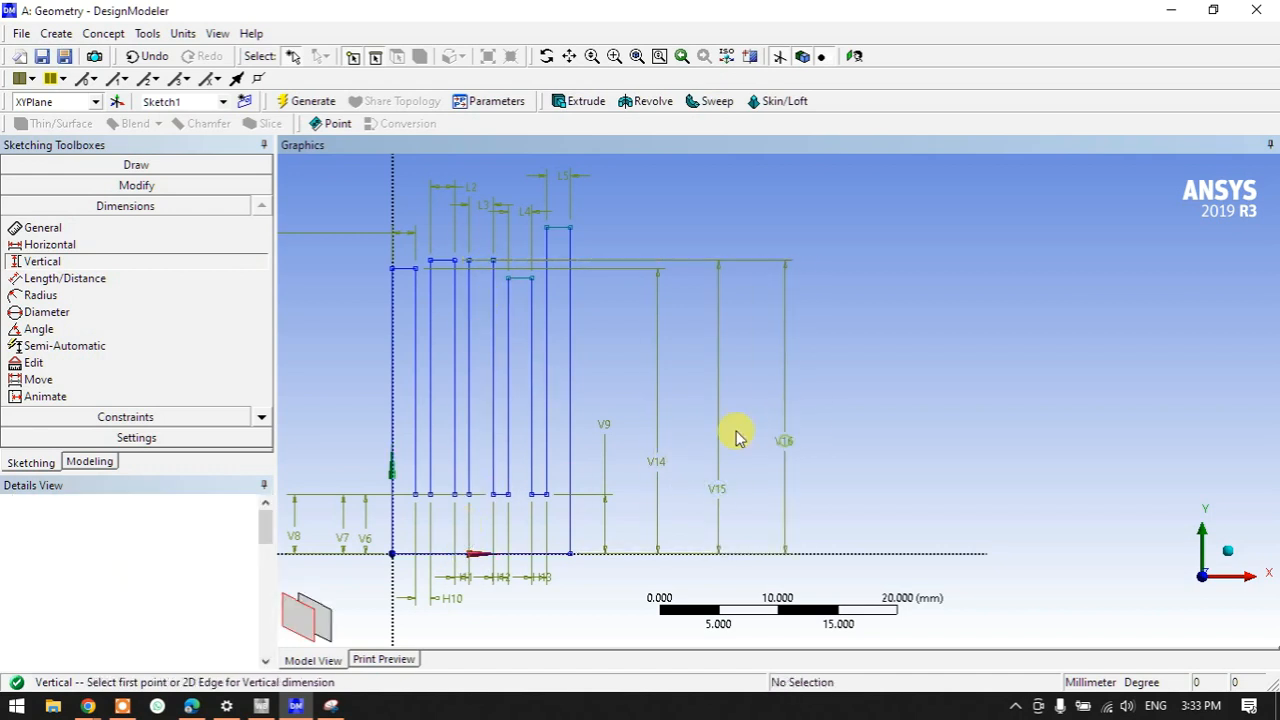
click(508, 285)
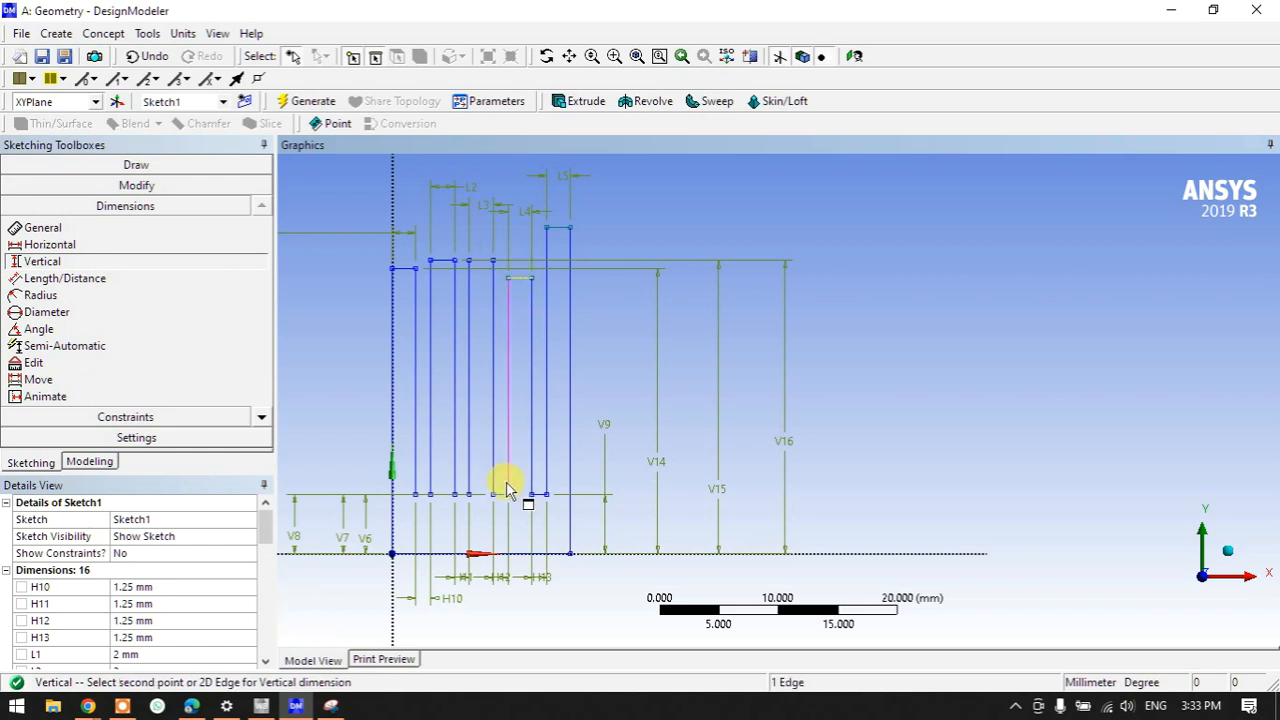
click(510, 553)
click(808, 465)
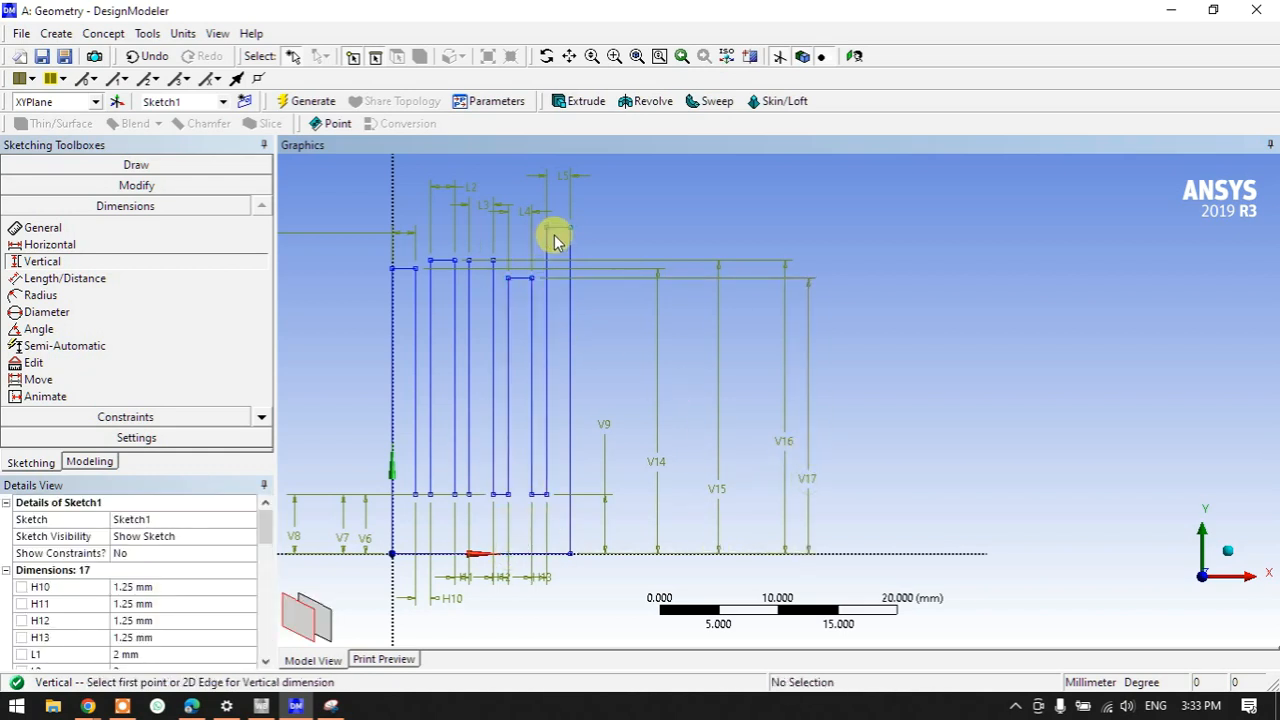
click(559, 240)
click(518, 556)
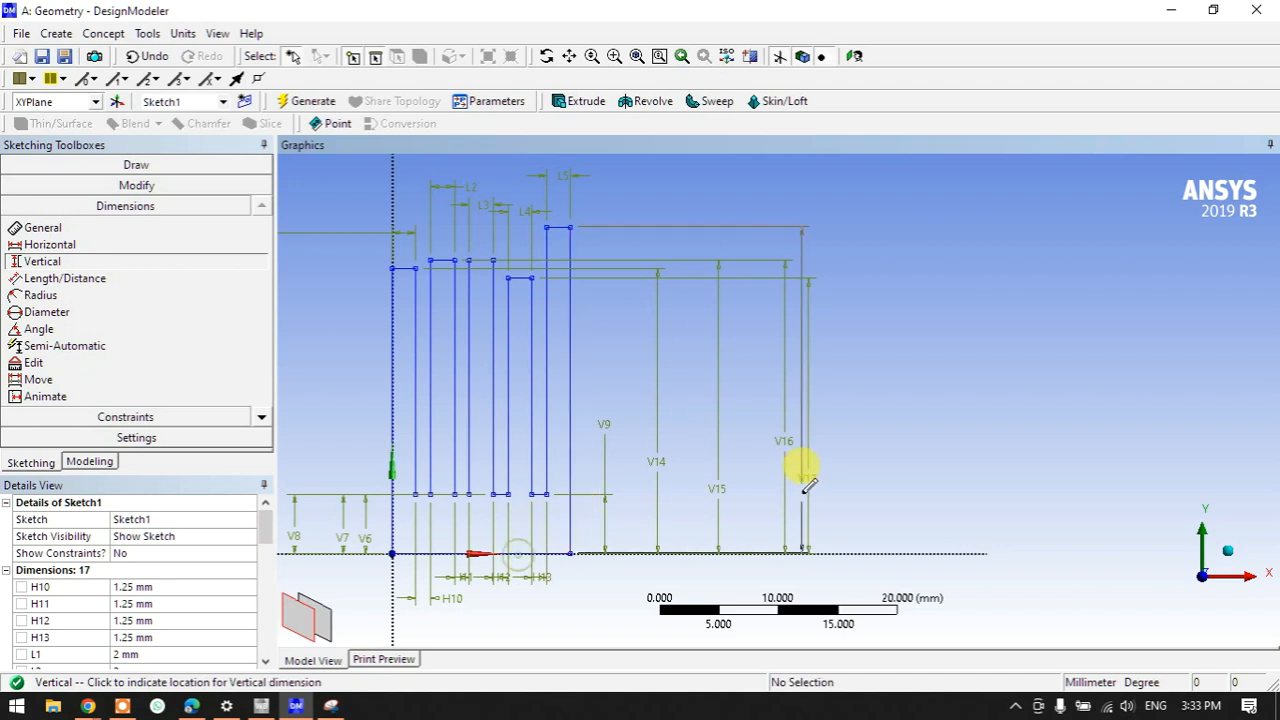
click(826, 468)
- Set the fin heights V14, V15, V16, V17 and V18 all to 25 mm in Details View
scroll(180, 624, down, 4)
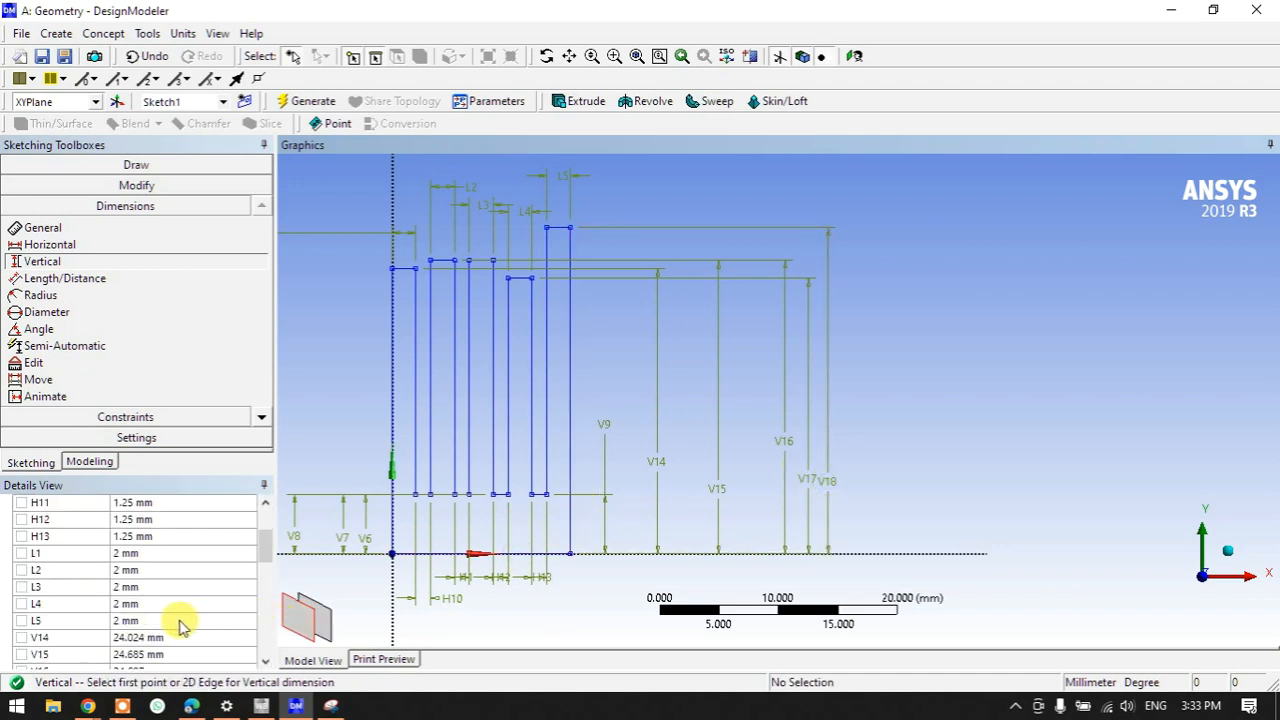
click(158, 537)
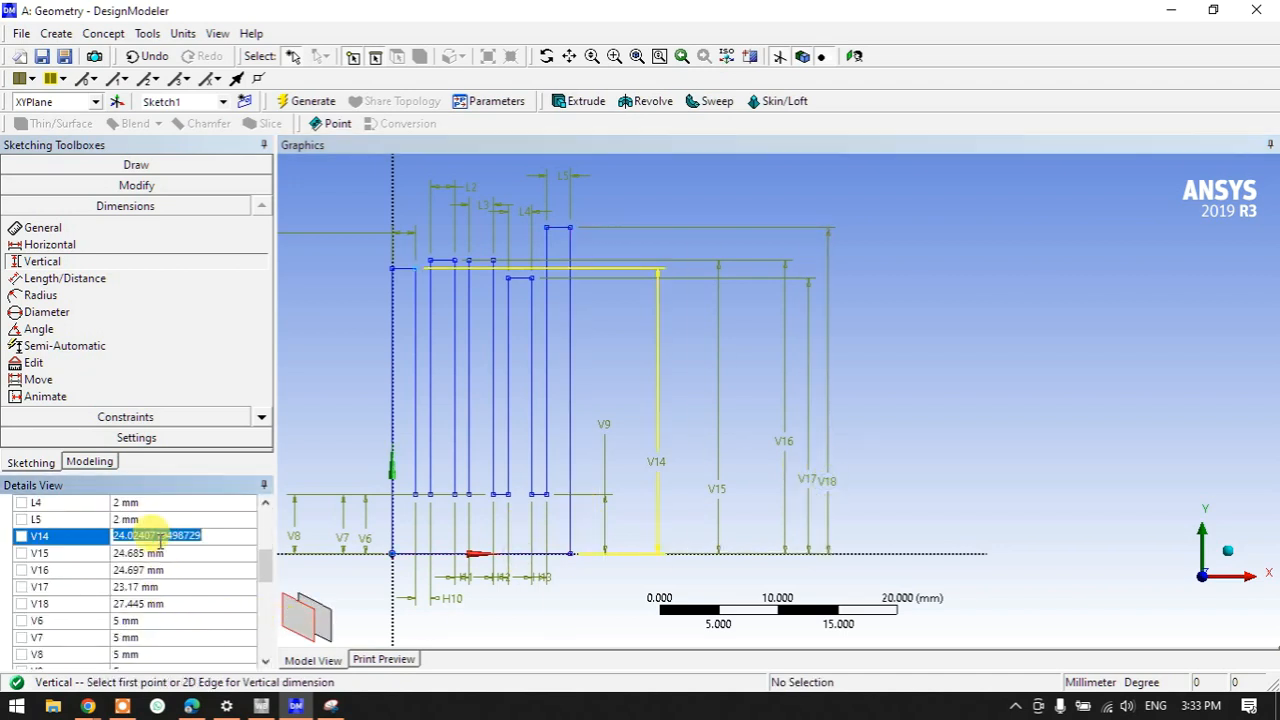
text(25)
click(157, 553)
text(25)
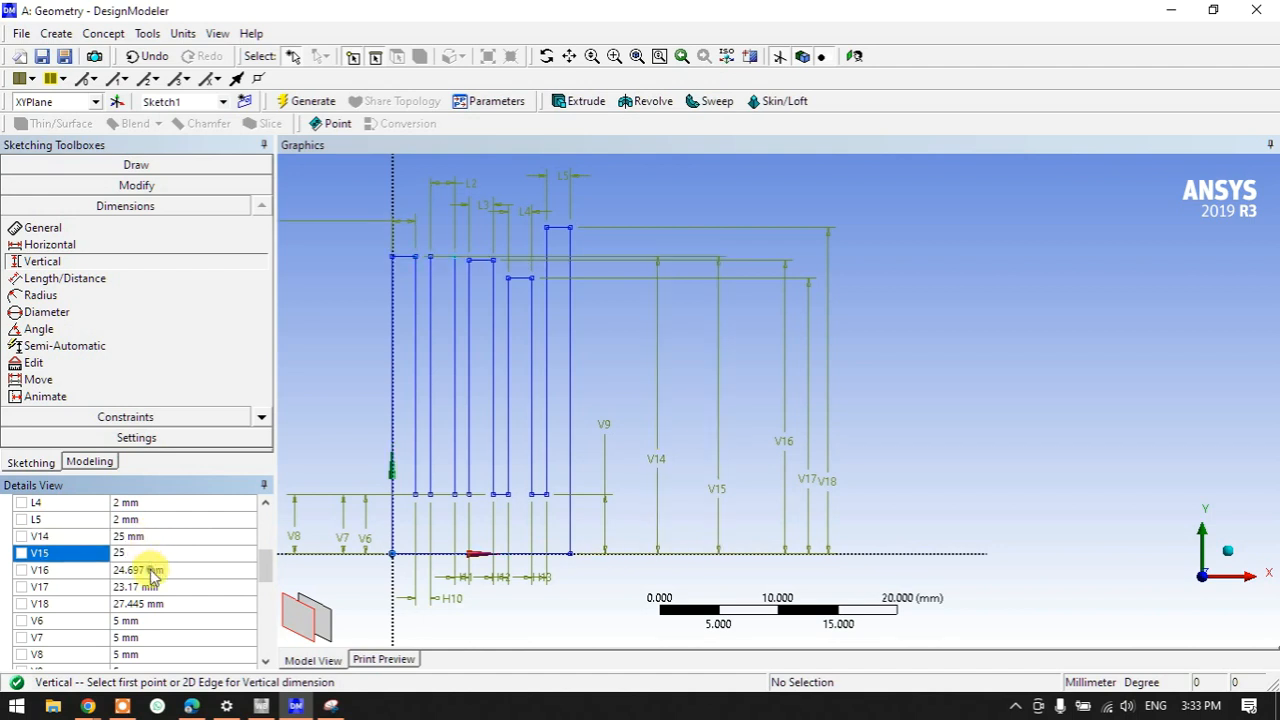
click(151, 570)
text(25)
click(151, 587)
text(25)
click(151, 604)
text(25)
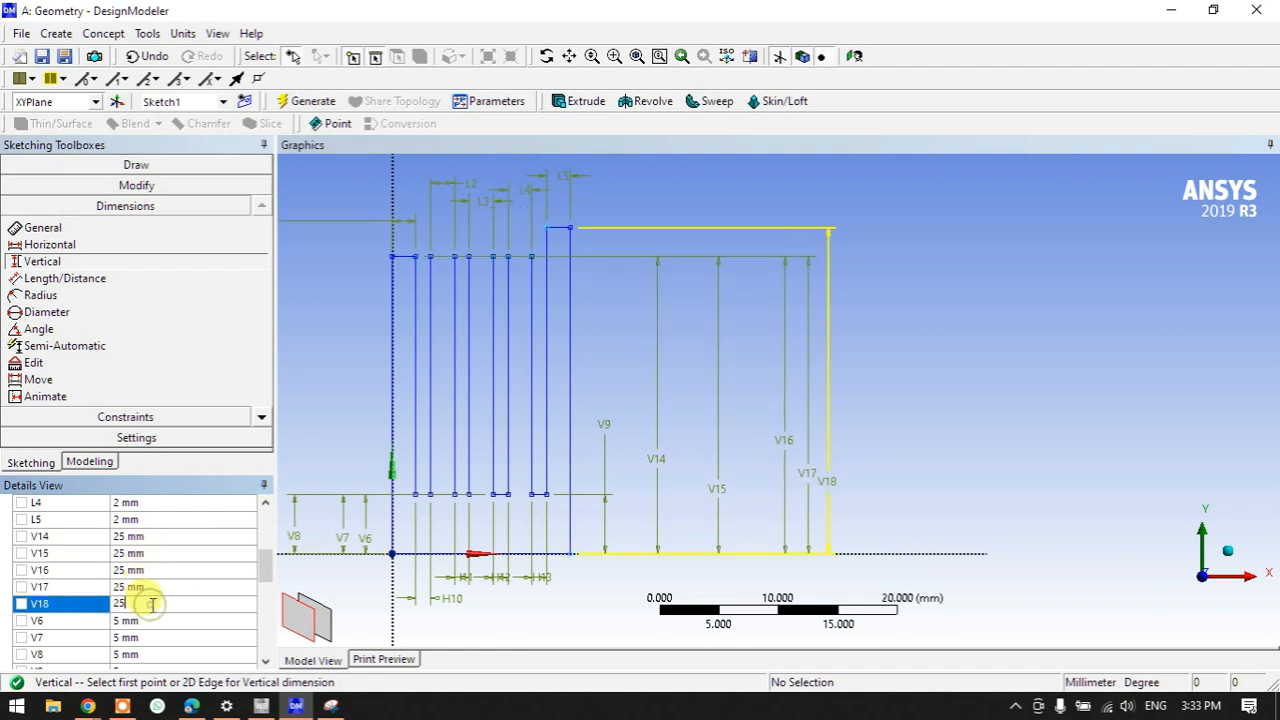
click(960, 450)
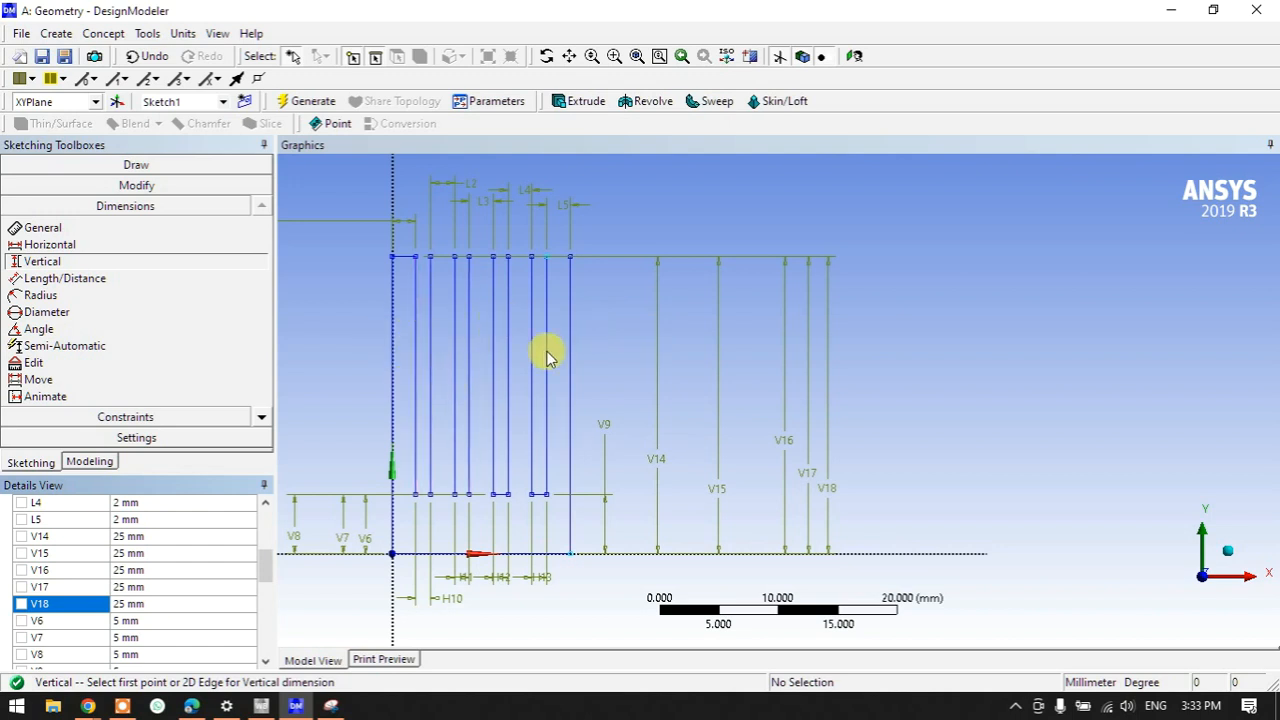
scroll(394, 297, down, 1)
scroll(171, 594, up, 5)
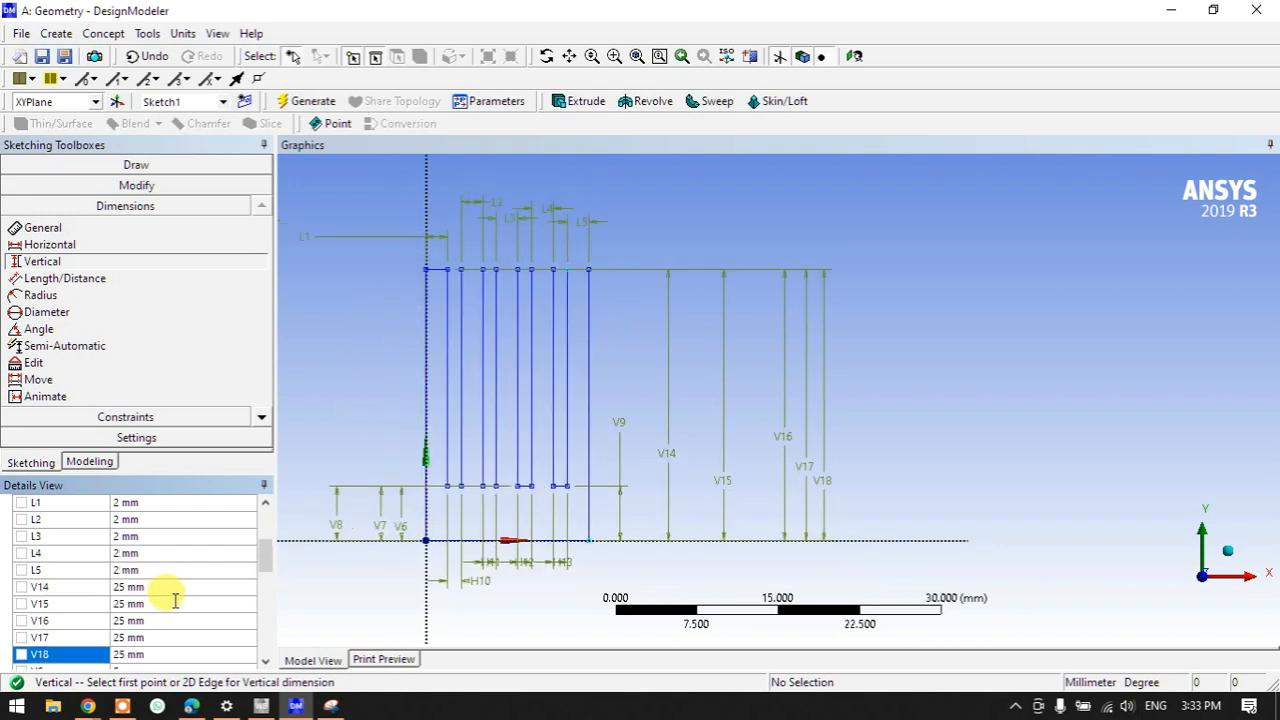
scroll(175, 600, down, 8)
scroll(175, 600, up, 7)
scroll(175, 600, down, 2)
scroll(434, 337, down, 1)
scroll(436, 342, up, 1)
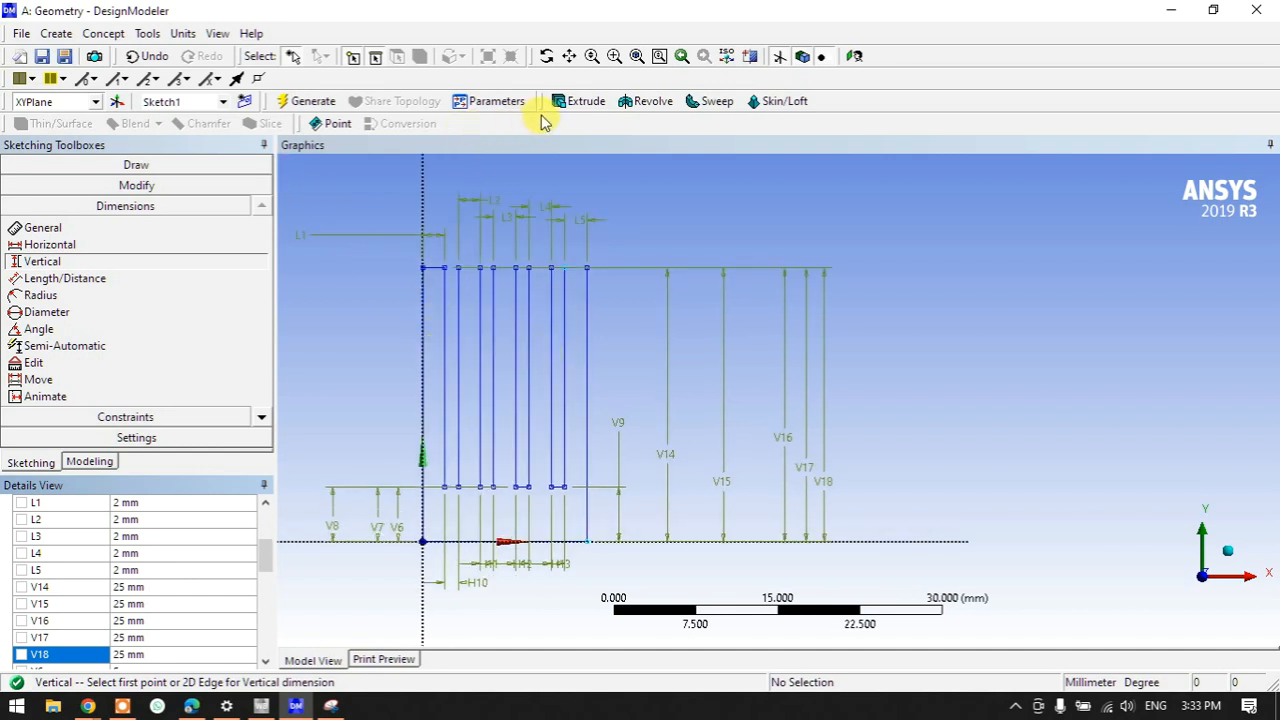
click(565, 103)
- Extrude Sketch1 to a 15 mm depth and generate the solid heat sink
mouse_move(828, 267)
middle_down()
mouse_move(674, 314)
mouse_move(720, 324)
middle_up()
scroll(720, 324, down, 3)
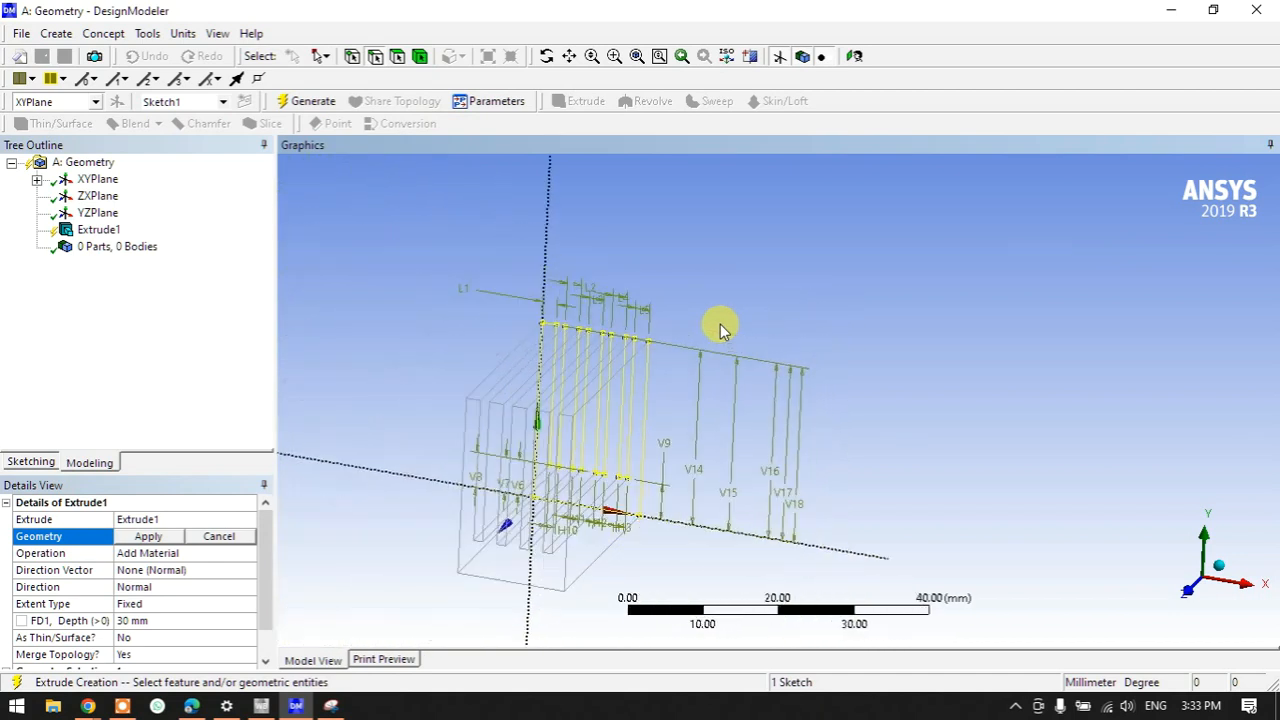
click(148, 536)
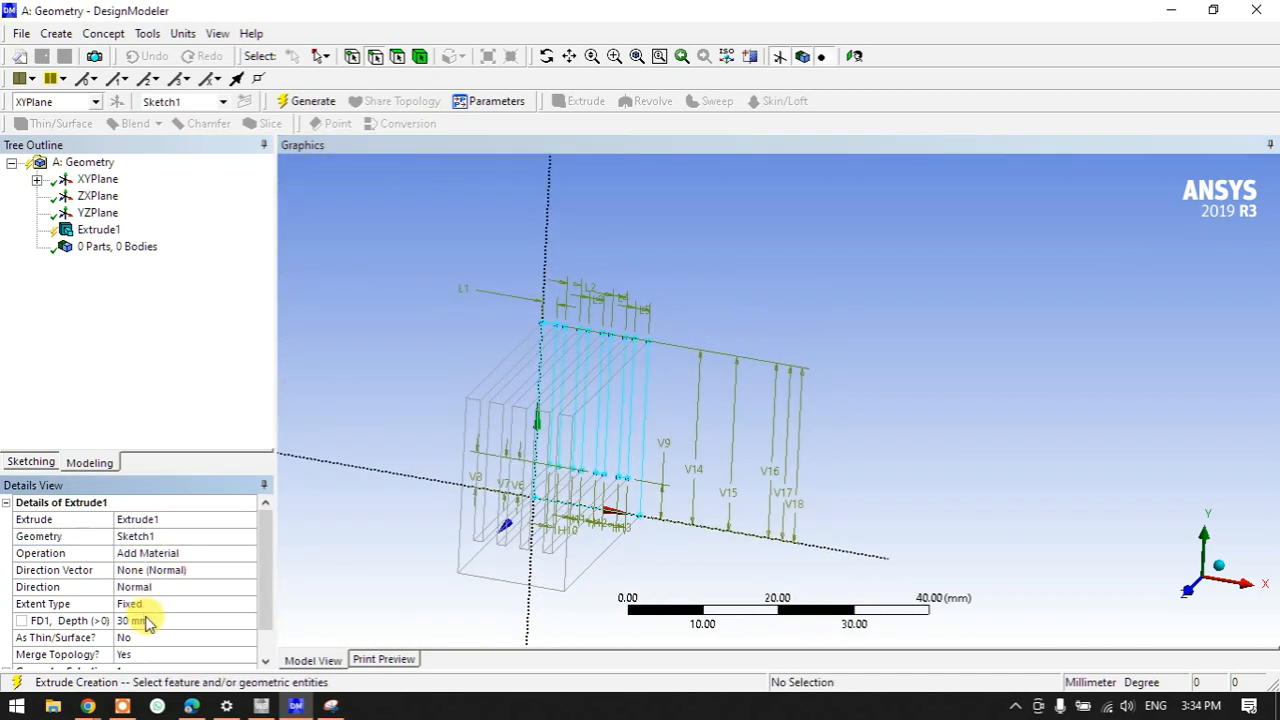
click(147, 620)
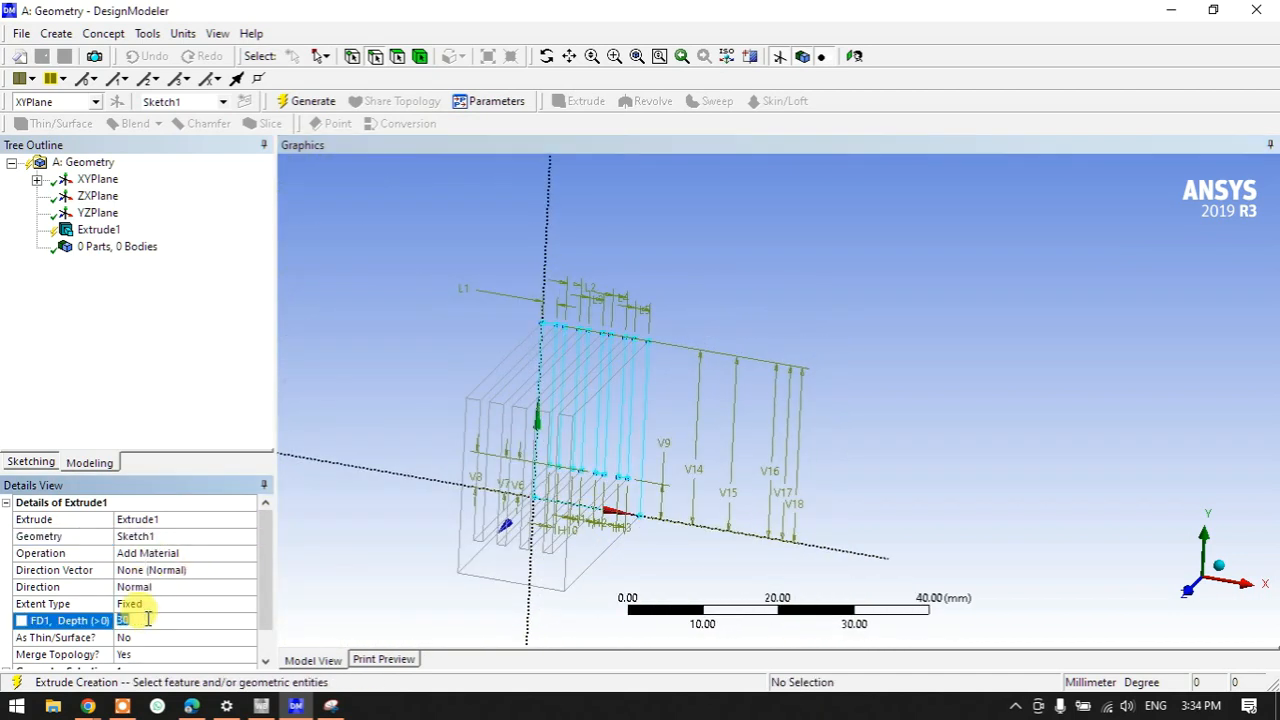
text(15)
key(Return)
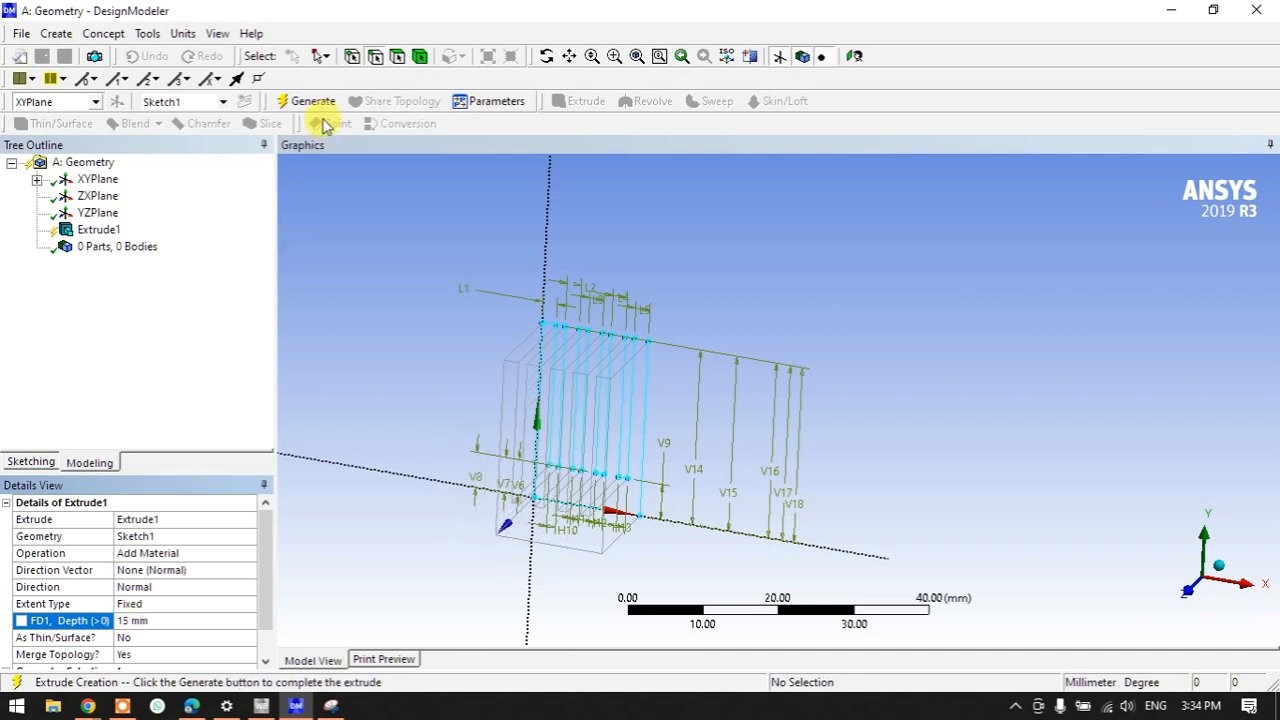
click(314, 102)
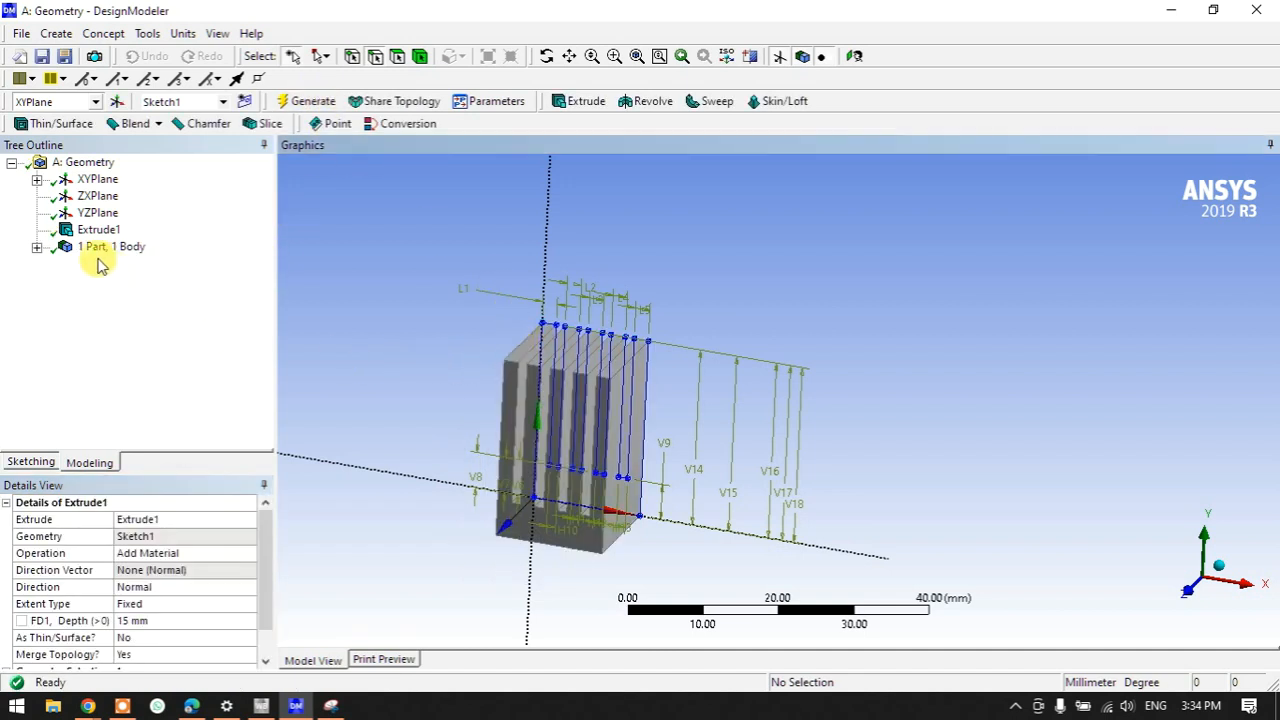
- Hide Sketch1 under XYPlane so only the solid body shows
click(36, 246)
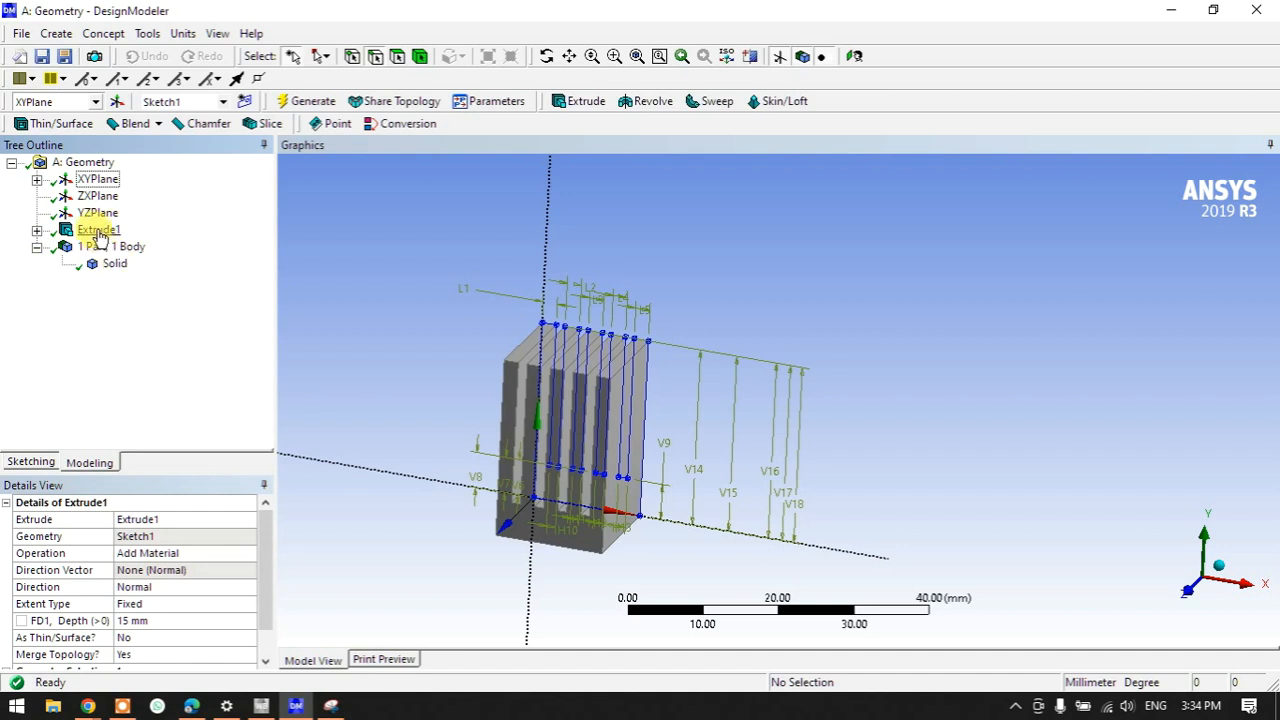
click(36, 180)
click(115, 196)
right_click(113, 198)
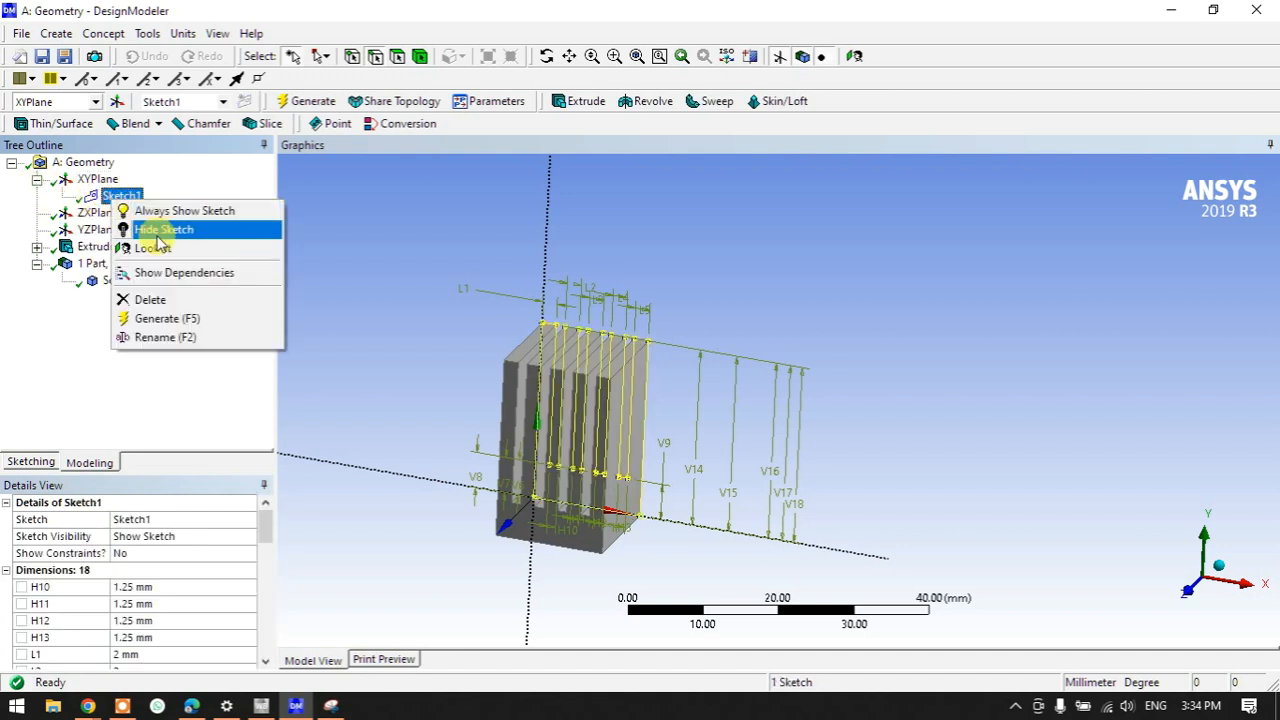
click(158, 230)
click(514, 323)
- Rotate to inspect the solid, then view the model from the front along +Z
mouse_move(691, 437)
middle_down()
mouse_move(551, 411)
mouse_move(677, 374)
mouse_move(846, 411)
mouse_move(760, 377)
mouse_move(646, 409)
mouse_move(648, 435)
mouse_move(630, 409)
mouse_move(673, 318)
middle_up()
scroll(617, 431, up, 2)
scroll(575, 287, down, 2)
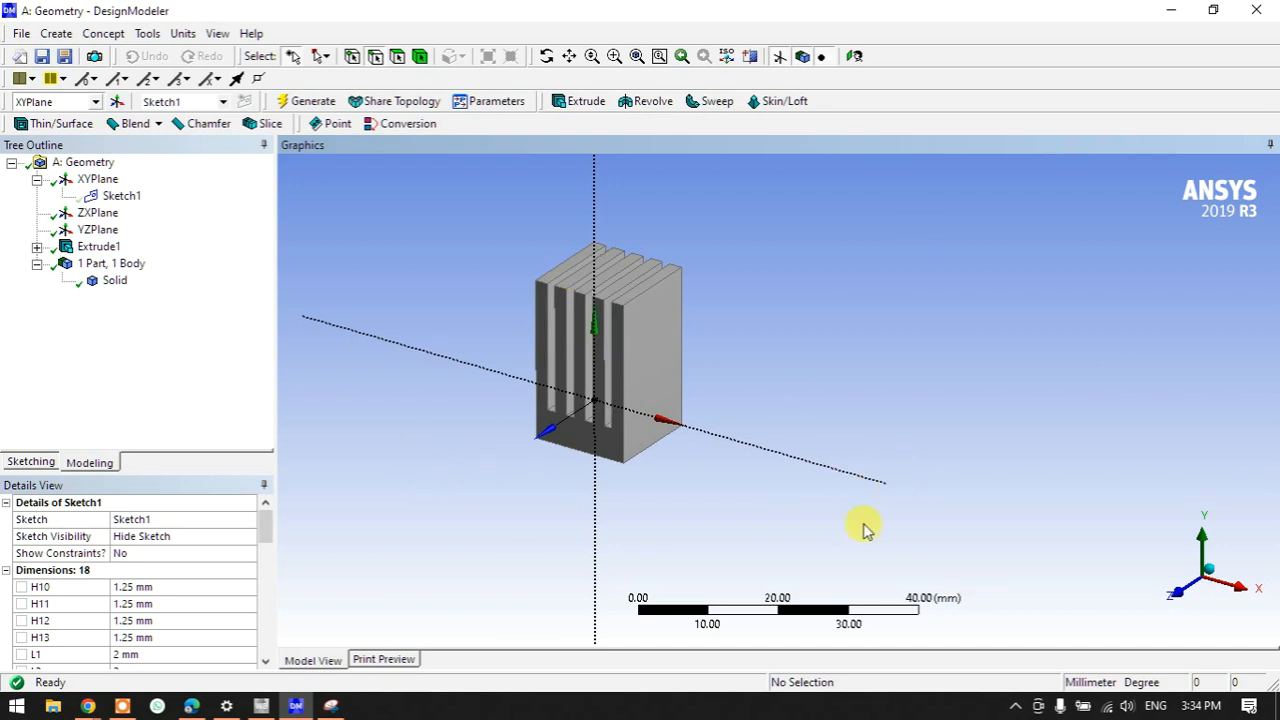
scroll(518, 443, down, 1)
click(1180, 590)
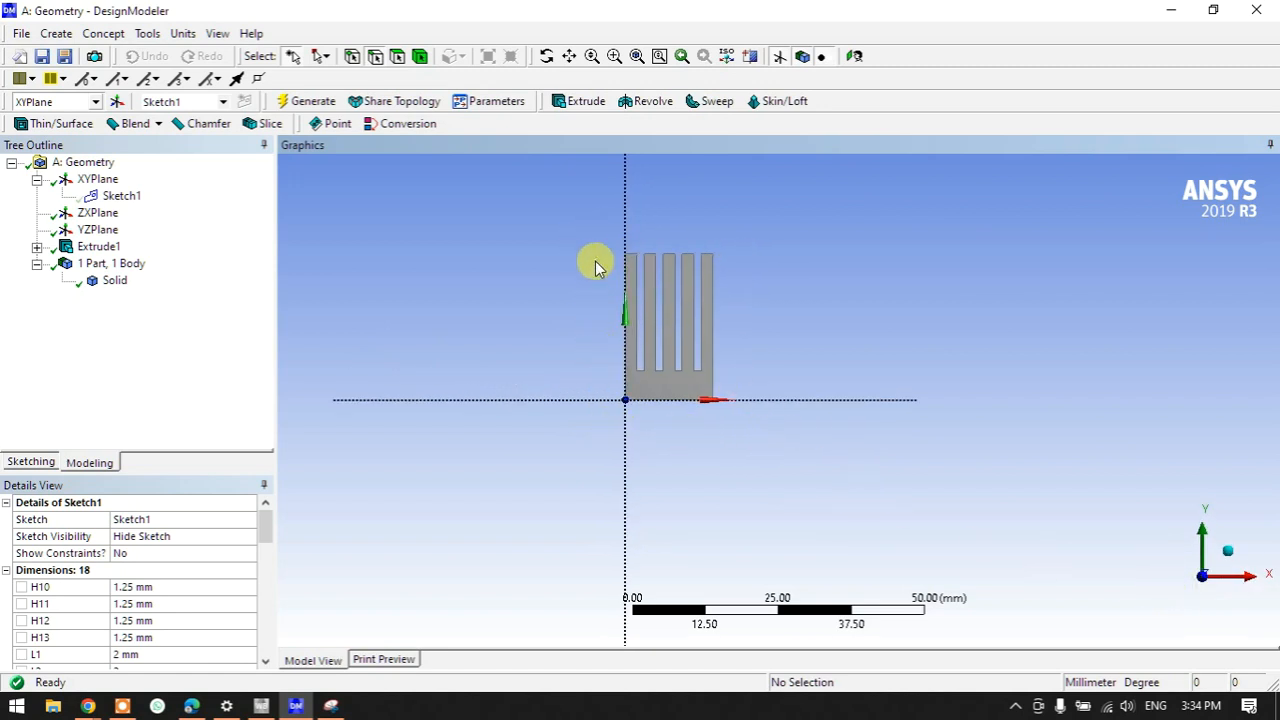
- Start a new sketch on XYPlane and draw a rectangle enclosing the heat sink
click(99, 179)
click(243, 104)
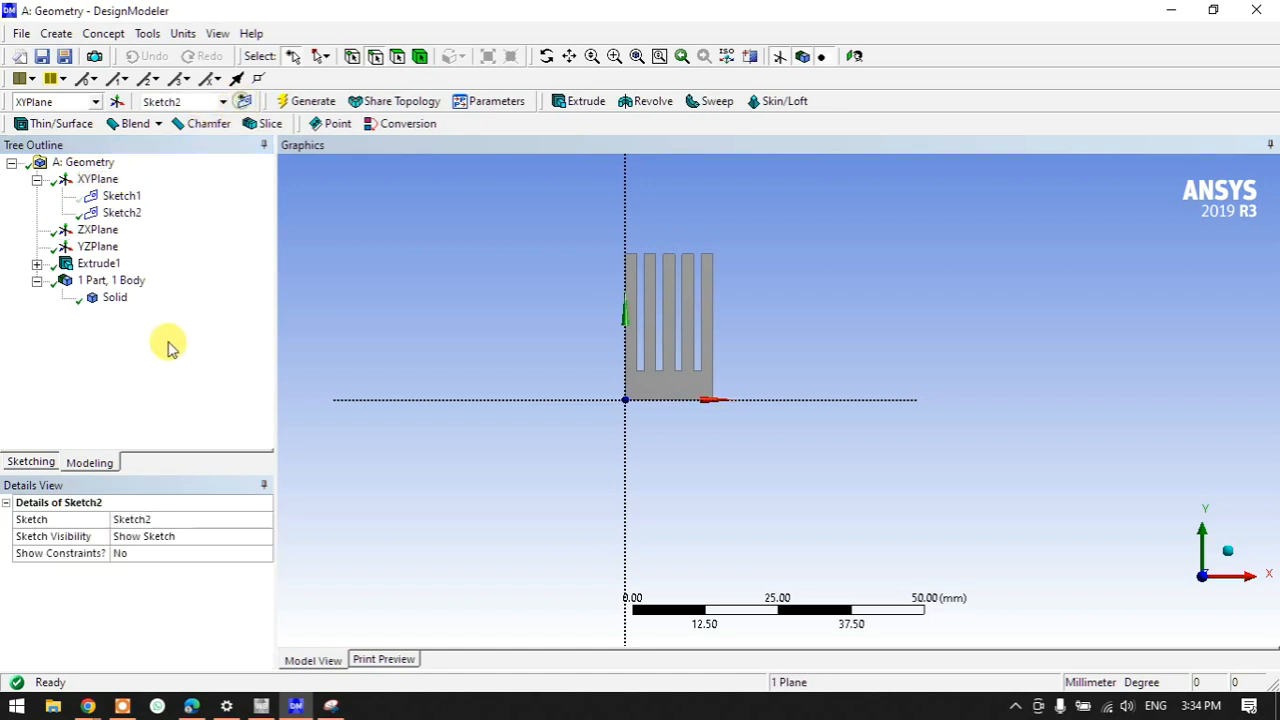
click(40, 460)
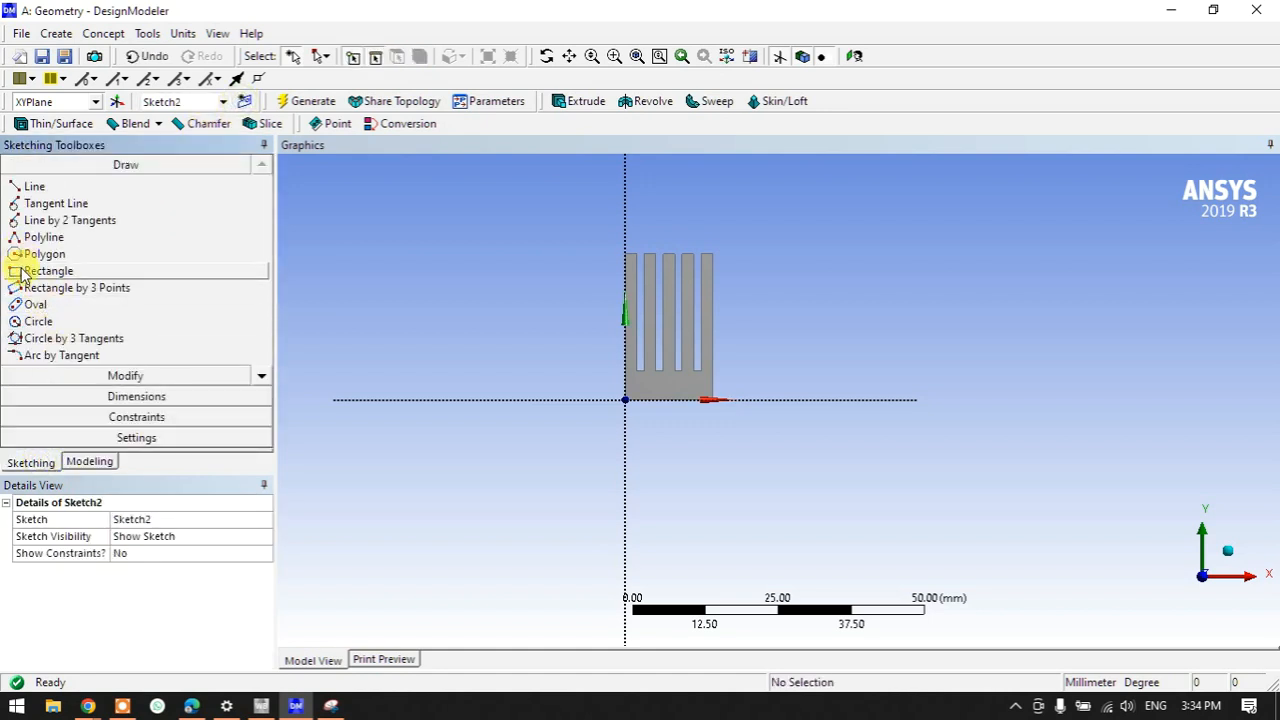
click(28, 278)
click(567, 398)
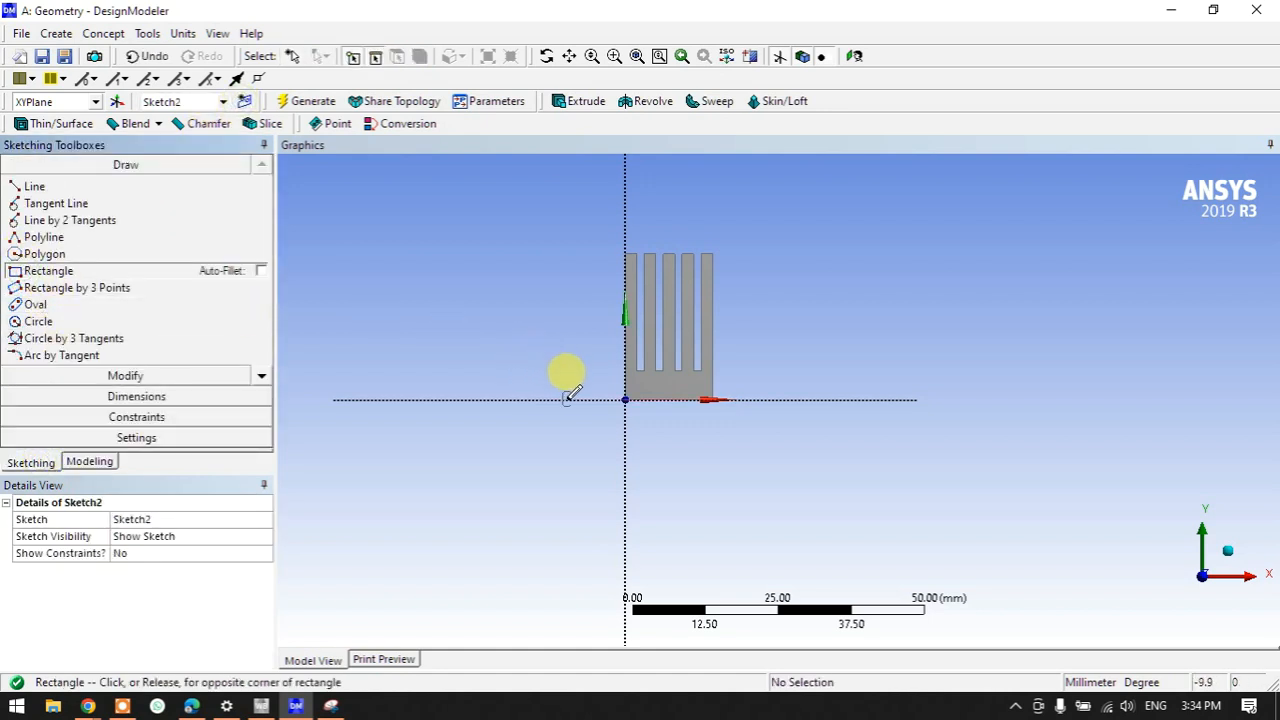
click(754, 221)
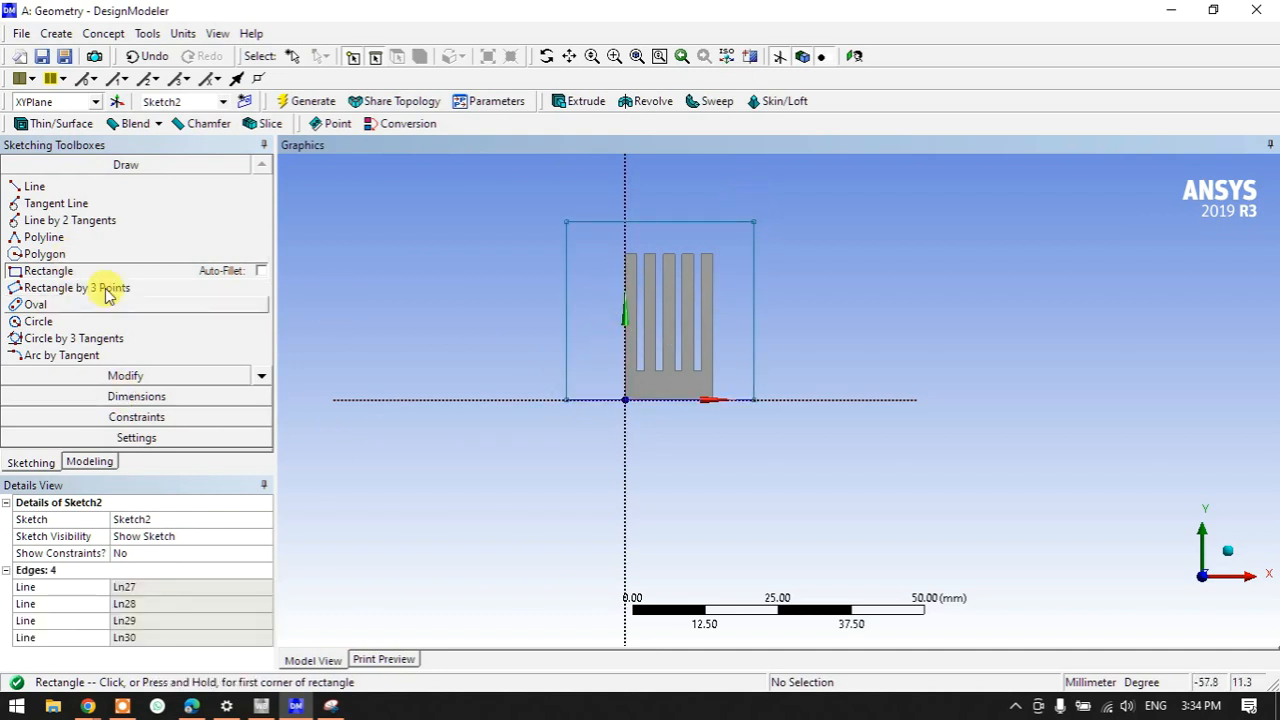
- Dimension the rectangle's left edge 20 mm from the vertical axis (L19)
click(114, 396)
click(64, 278)
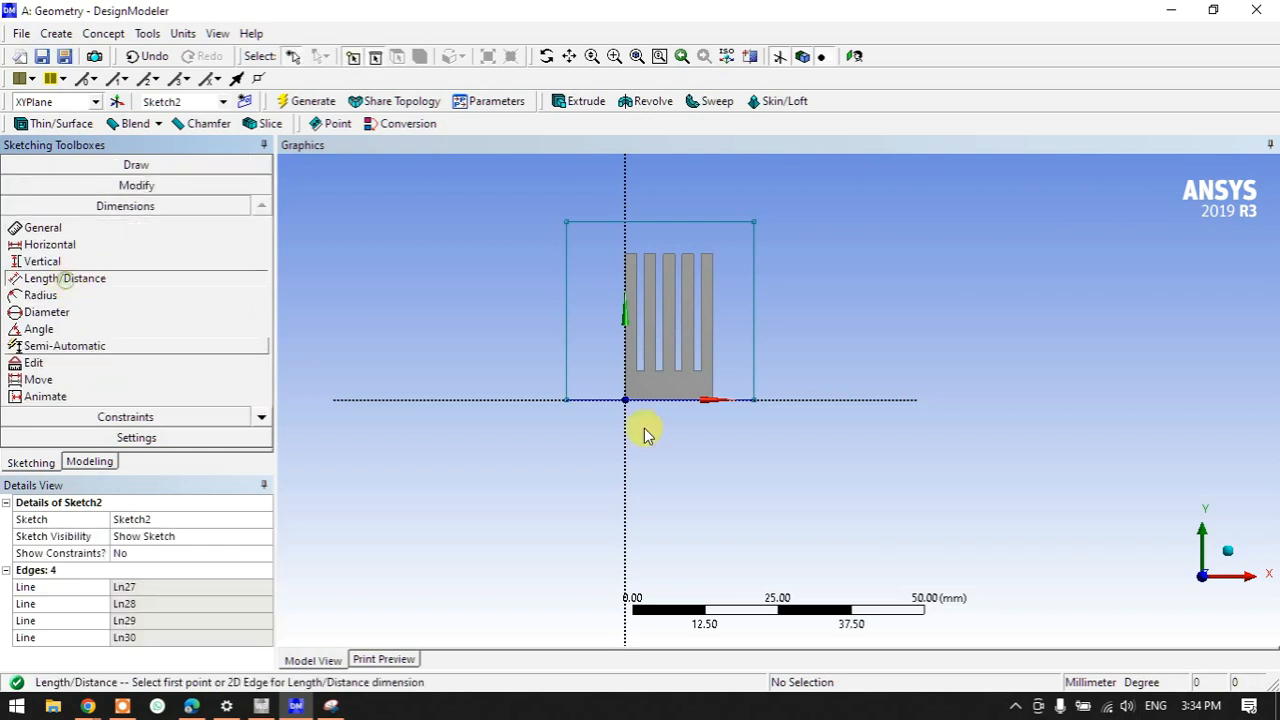
click(624, 236)
click(567, 282)
click(583, 484)
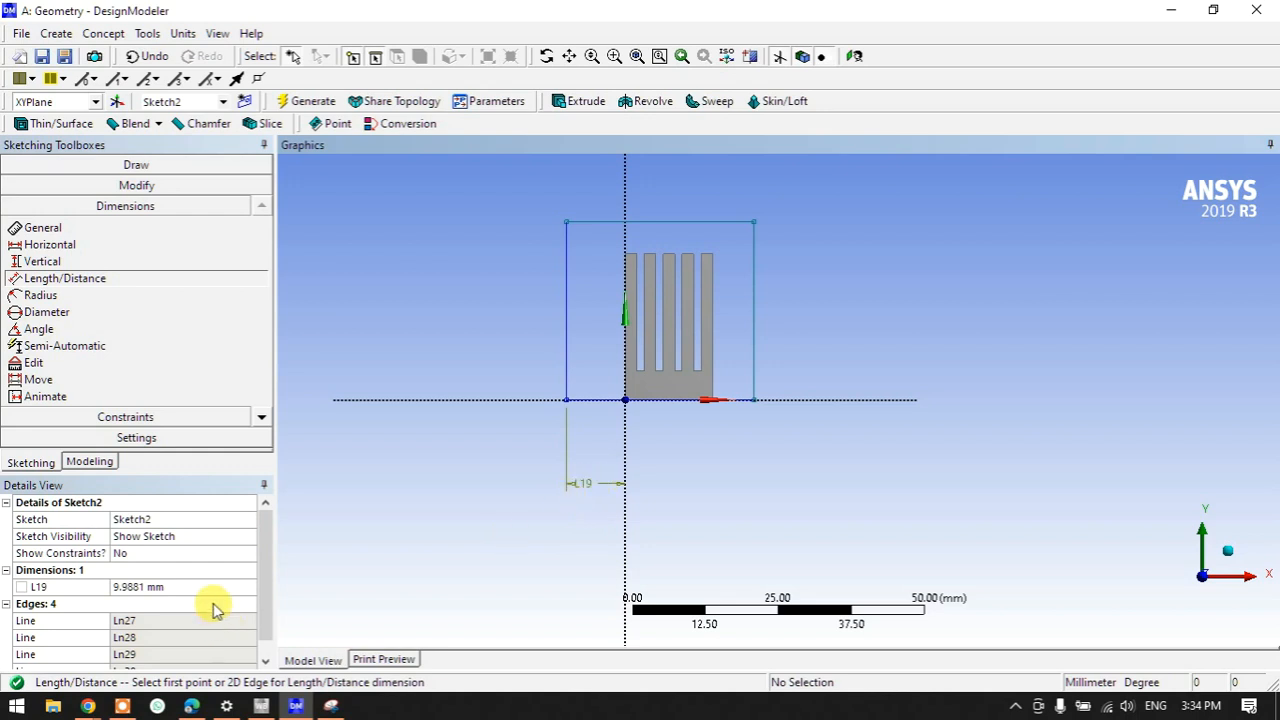
click(203, 586)
text(20)
key(Return)
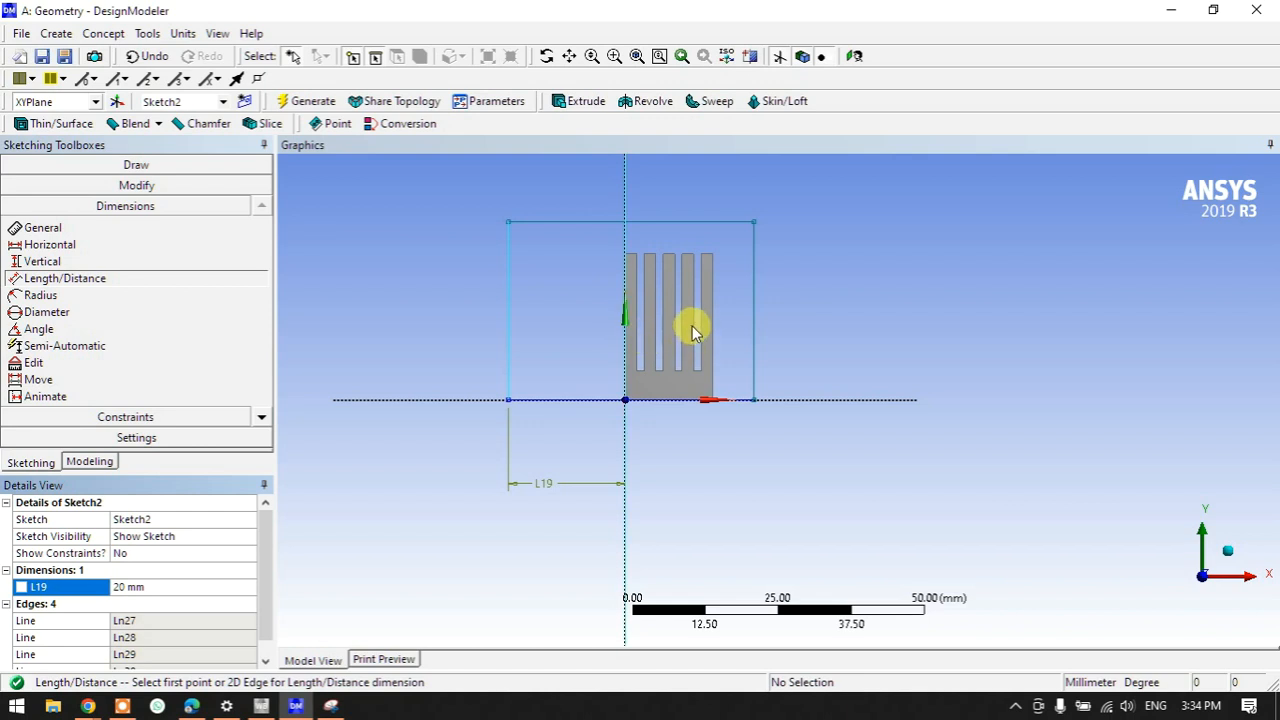
- Dimension the rectangle's right edge 35 mm from the vertical axis (L20)
click(625, 245)
click(755, 269)
click(729, 440)
click(162, 603)
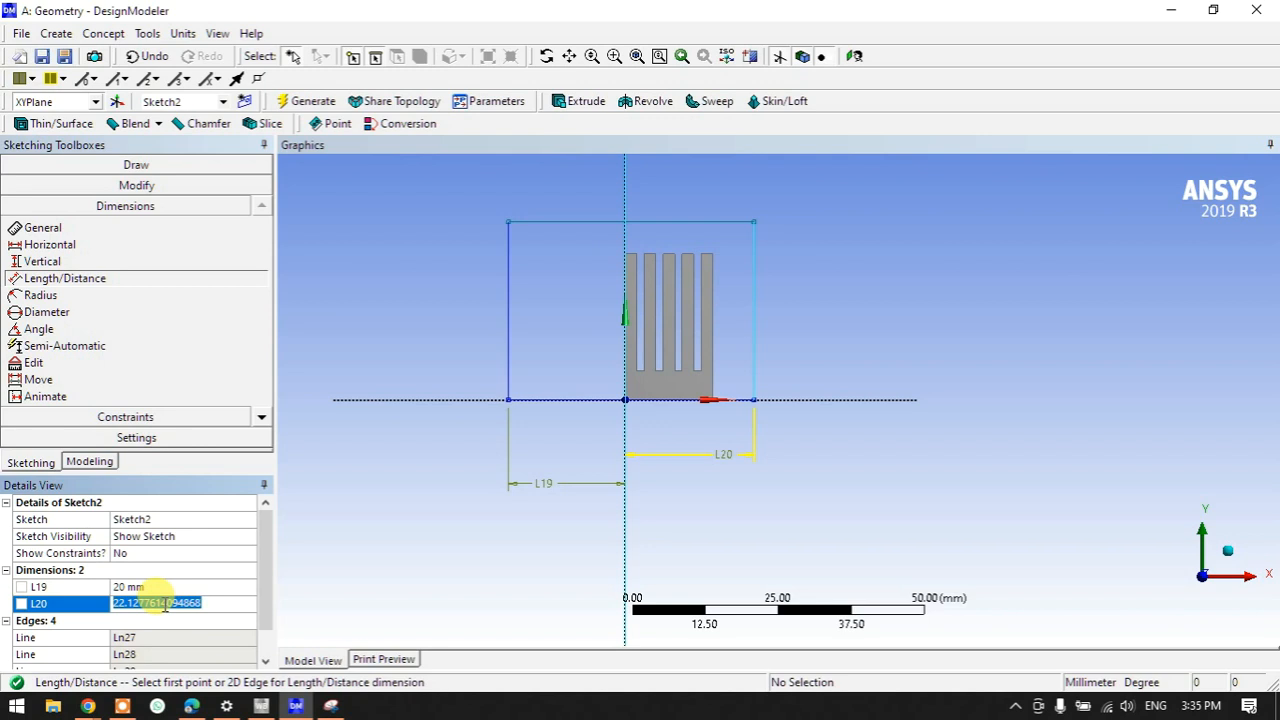
text(=15+20)
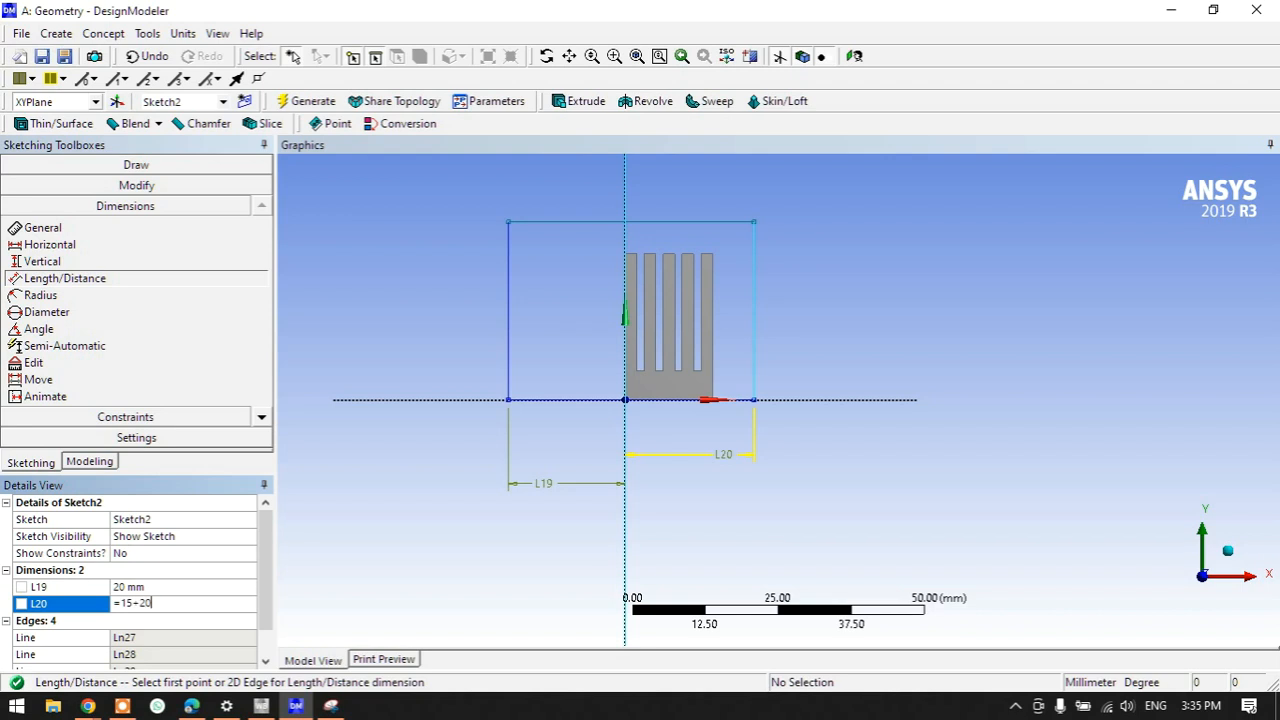
key(Return)
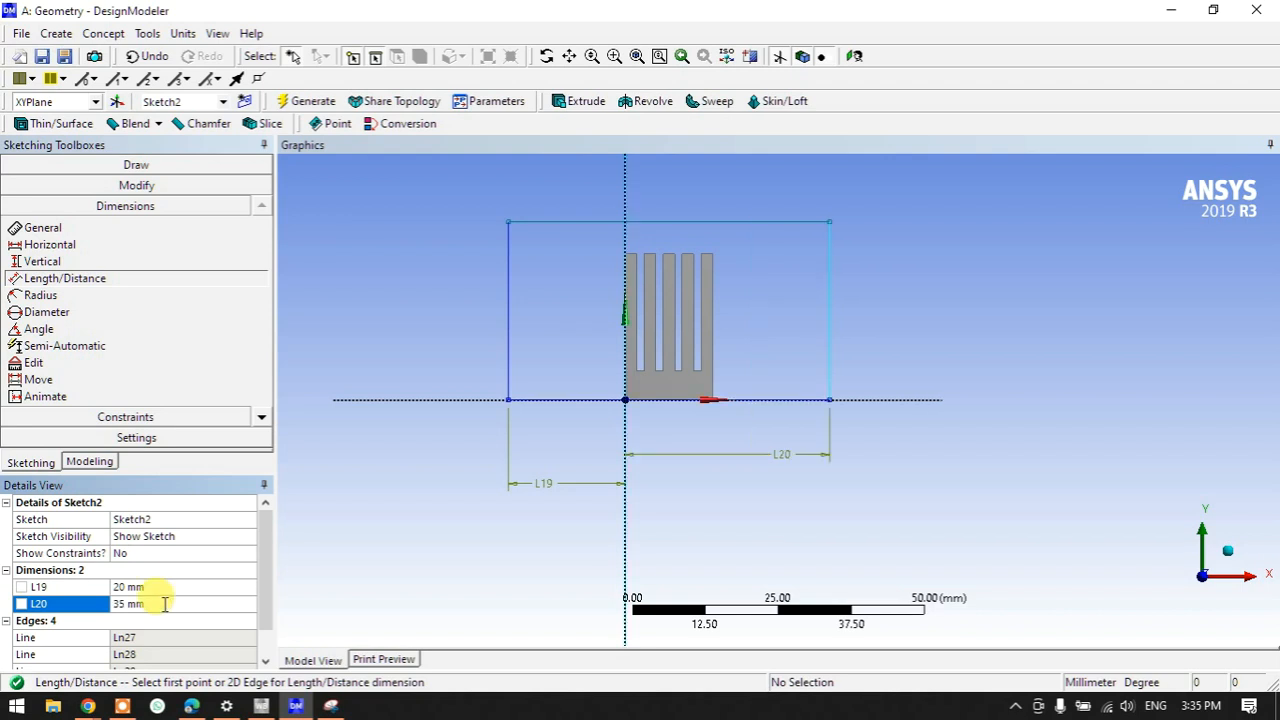
- Set the rectangle's height L21 to 50 mm using =25+25
click(380, 310)
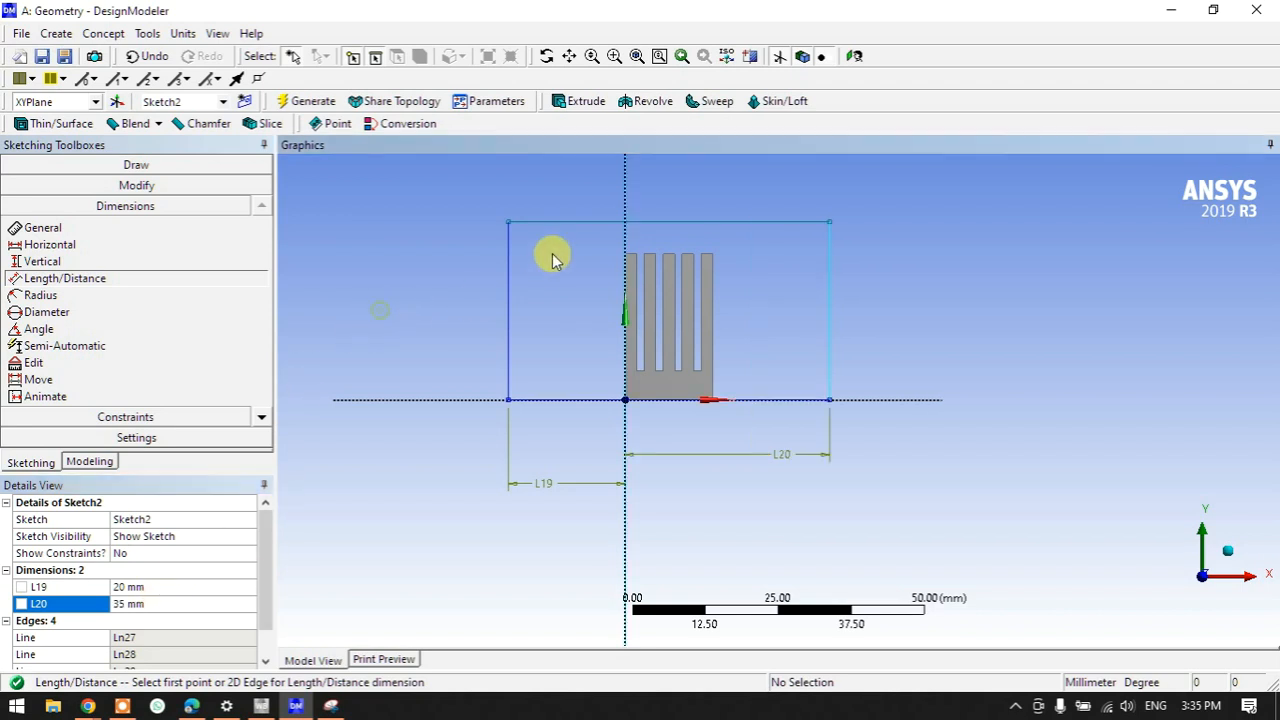
click(561, 224)
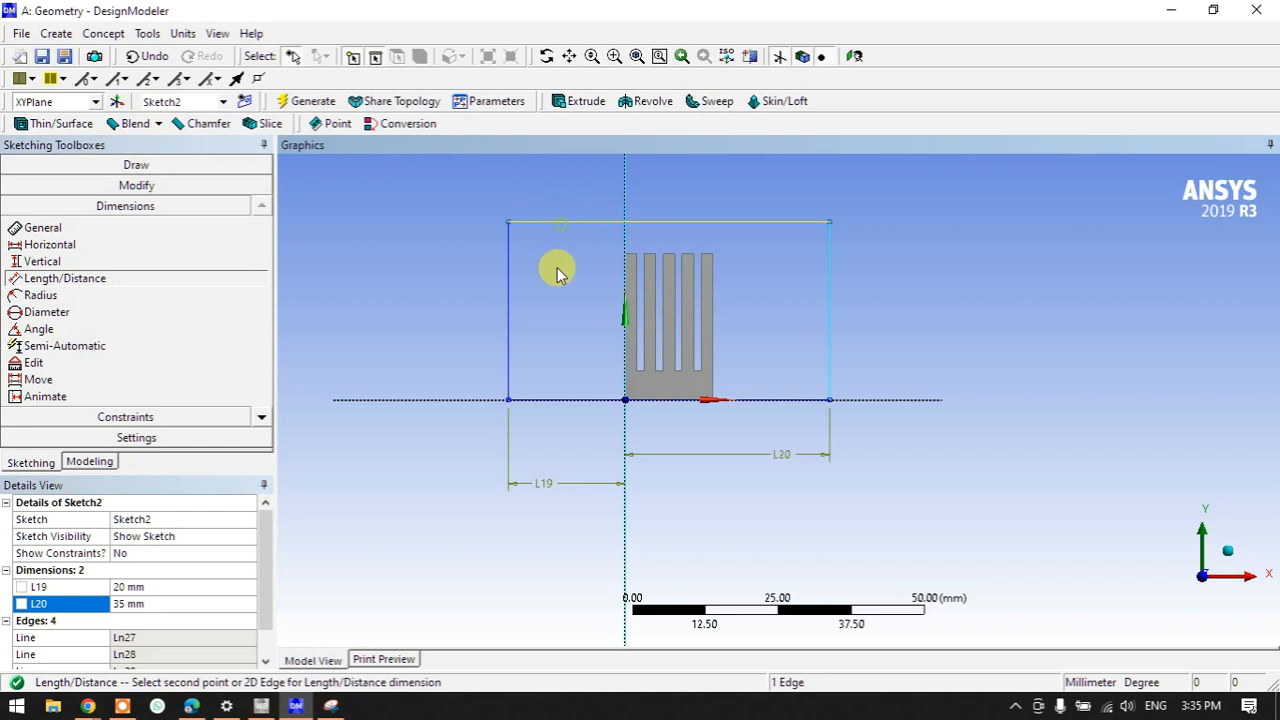
click(549, 397)
click(462, 338)
click(160, 620)
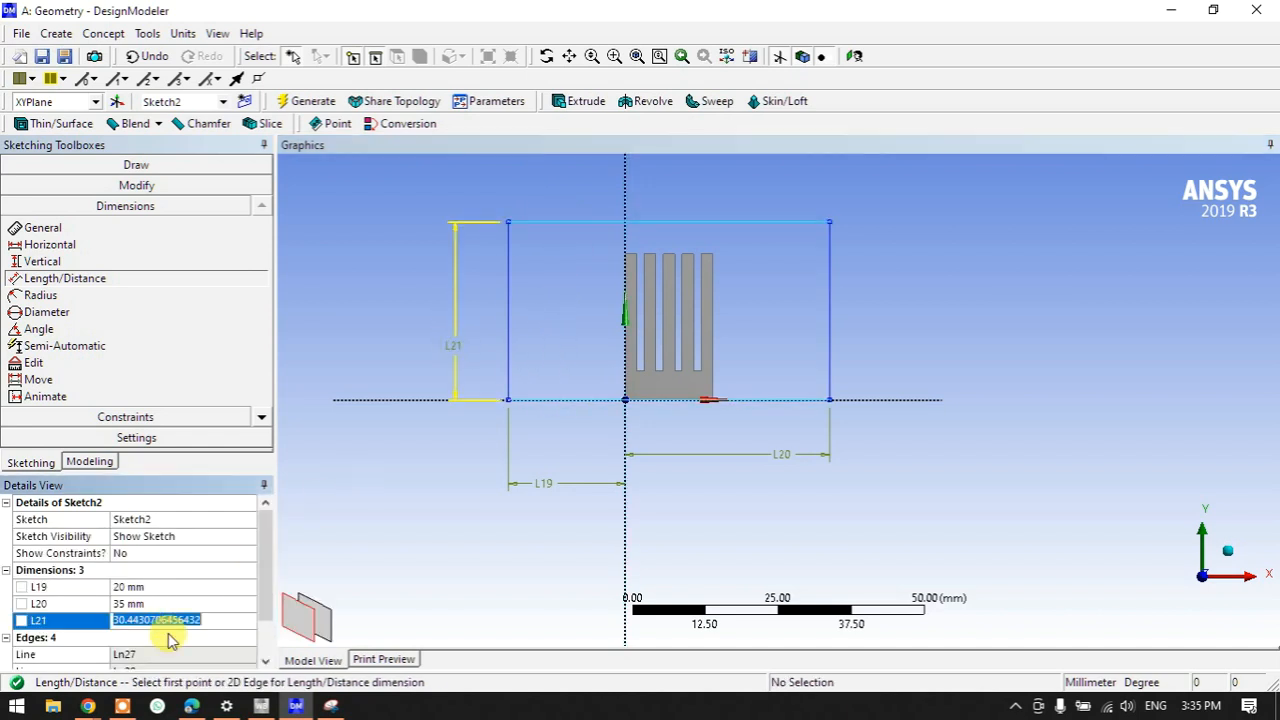
text(=25+)
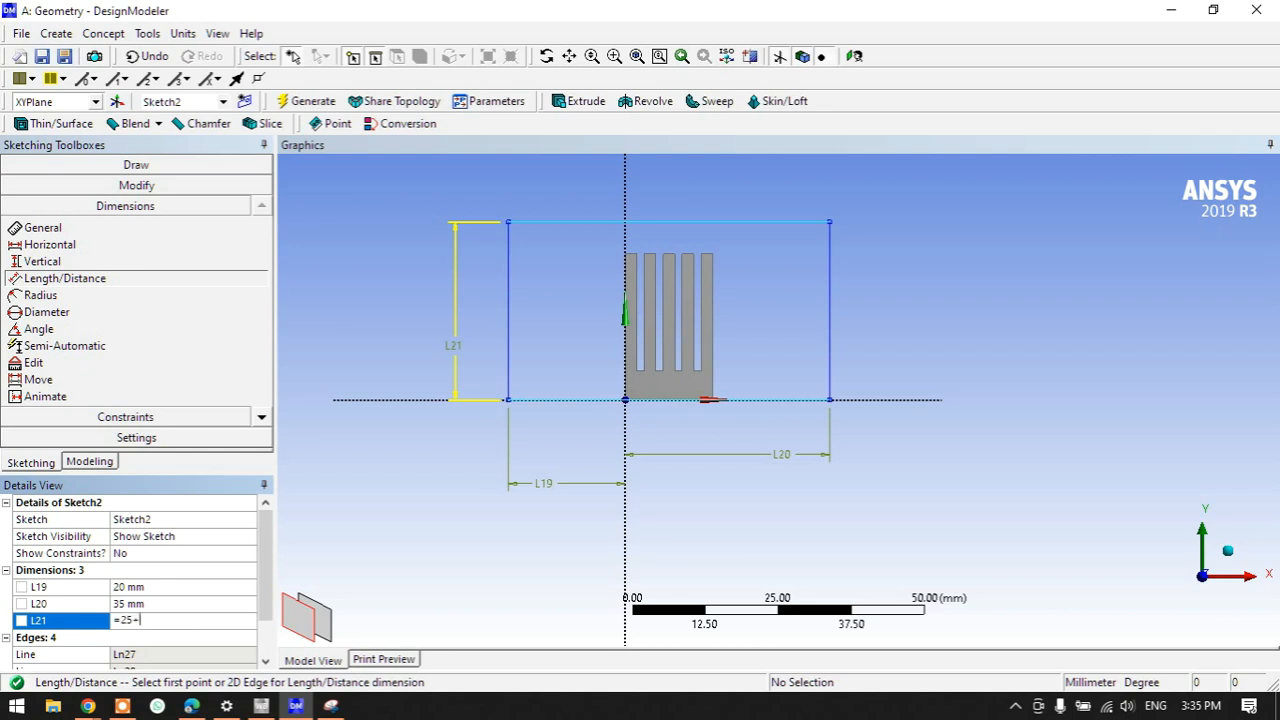
text(25)
key(Return)
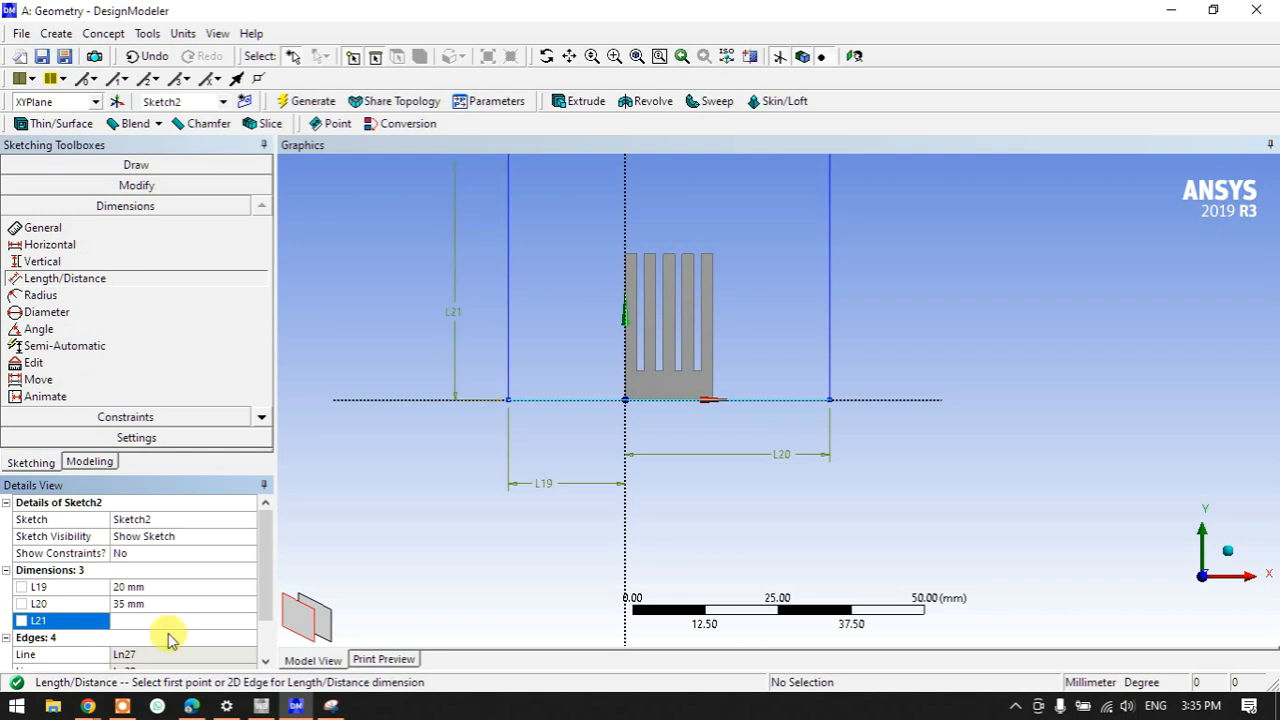
scroll(551, 514, down, 2)
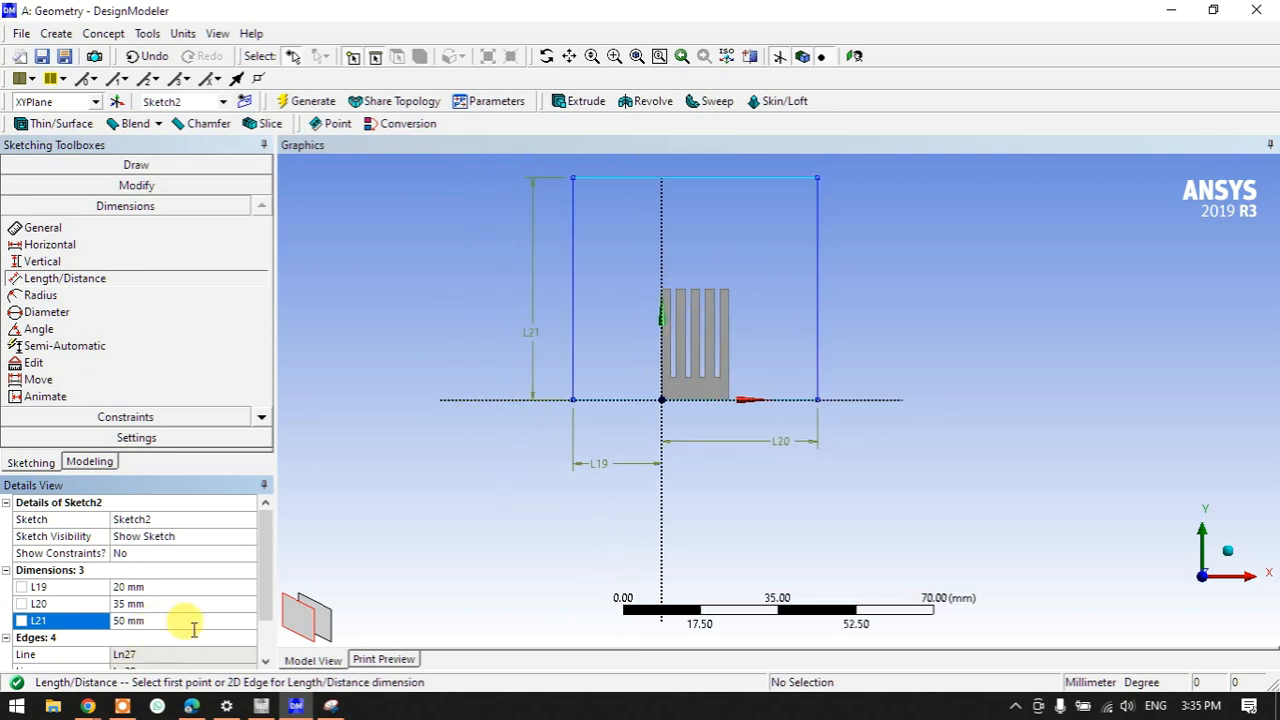
mouse_move(643, 443)
middle_down()
mouse_move(668, 445)
mouse_move(617, 474)
mouse_move(640, 380)
mouse_move(712, 238)
middle_up()
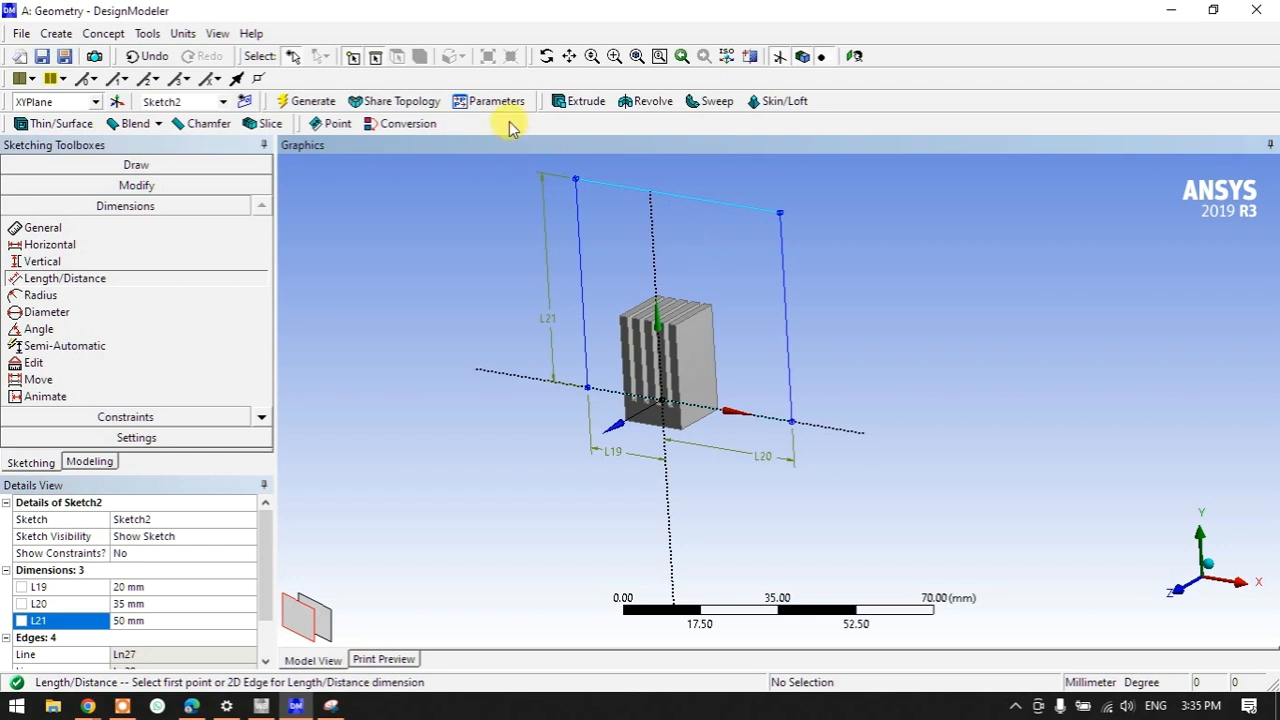
click(568, 101)
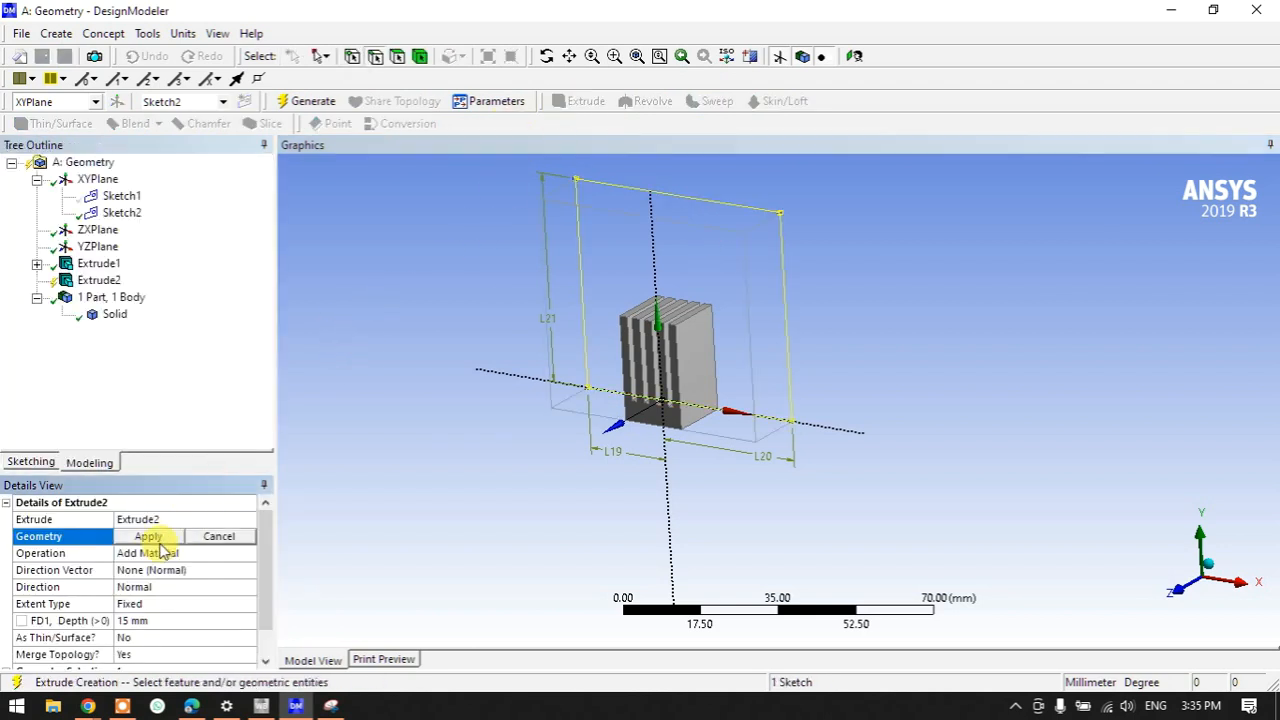
- Extrude Sketch2 15 mm with the Add Frozen operation, then check both solid bodies
click(145, 536)
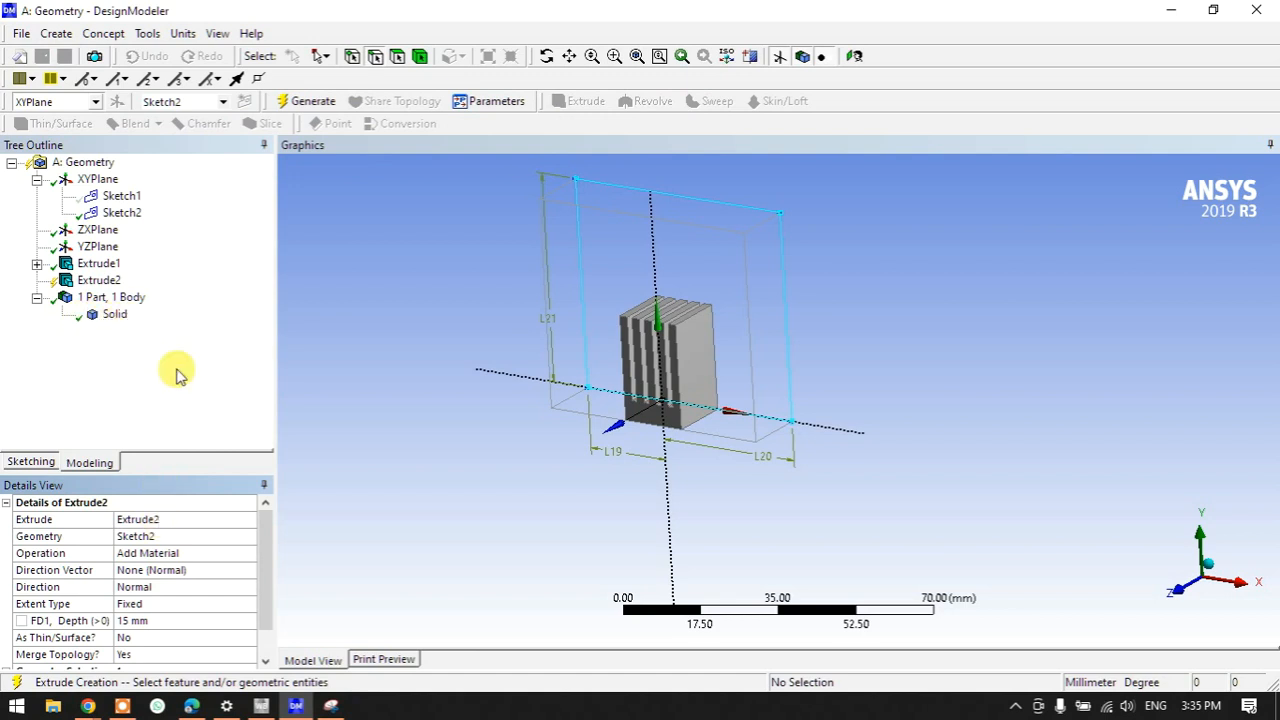
click(306, 101)
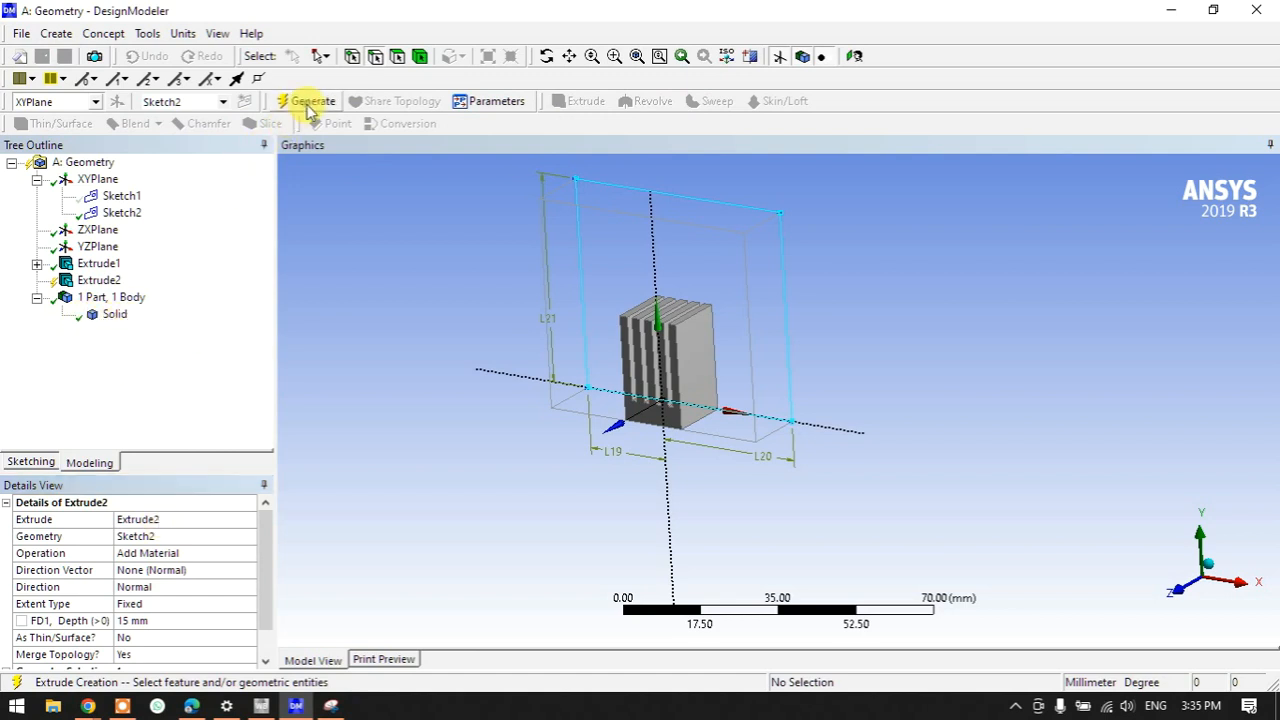
click(238, 556)
click(250, 557)
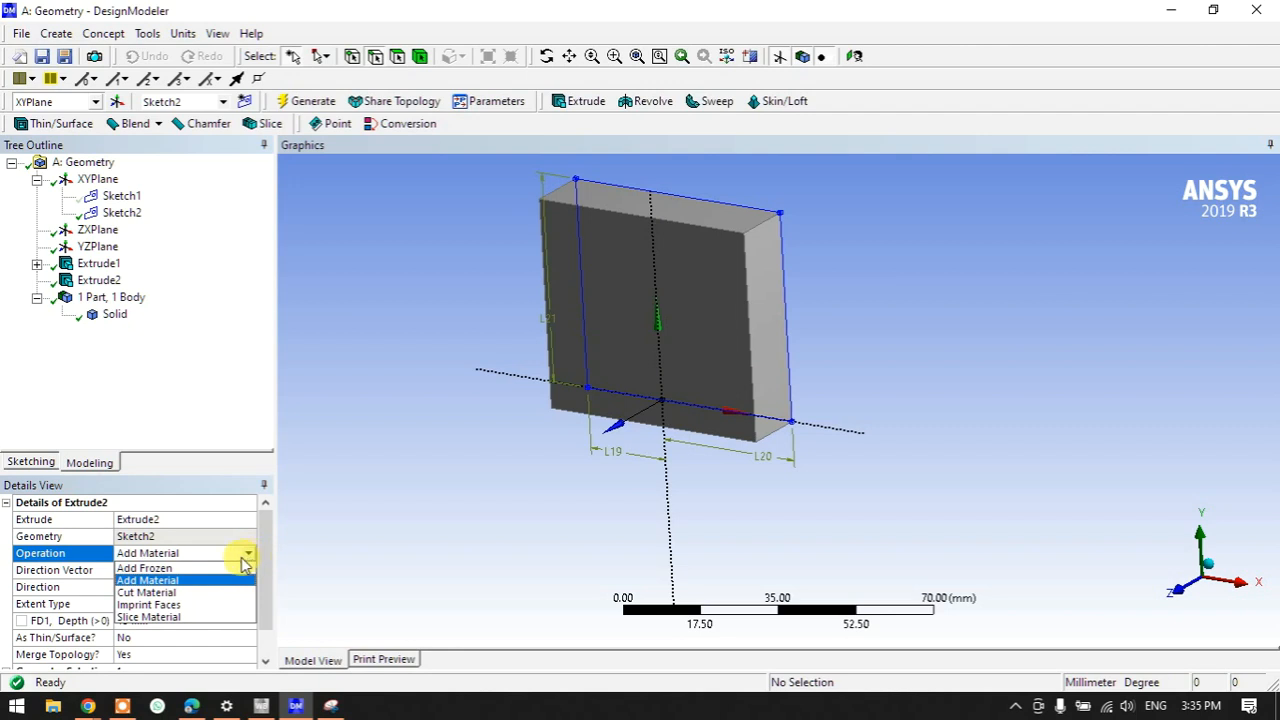
click(168, 568)
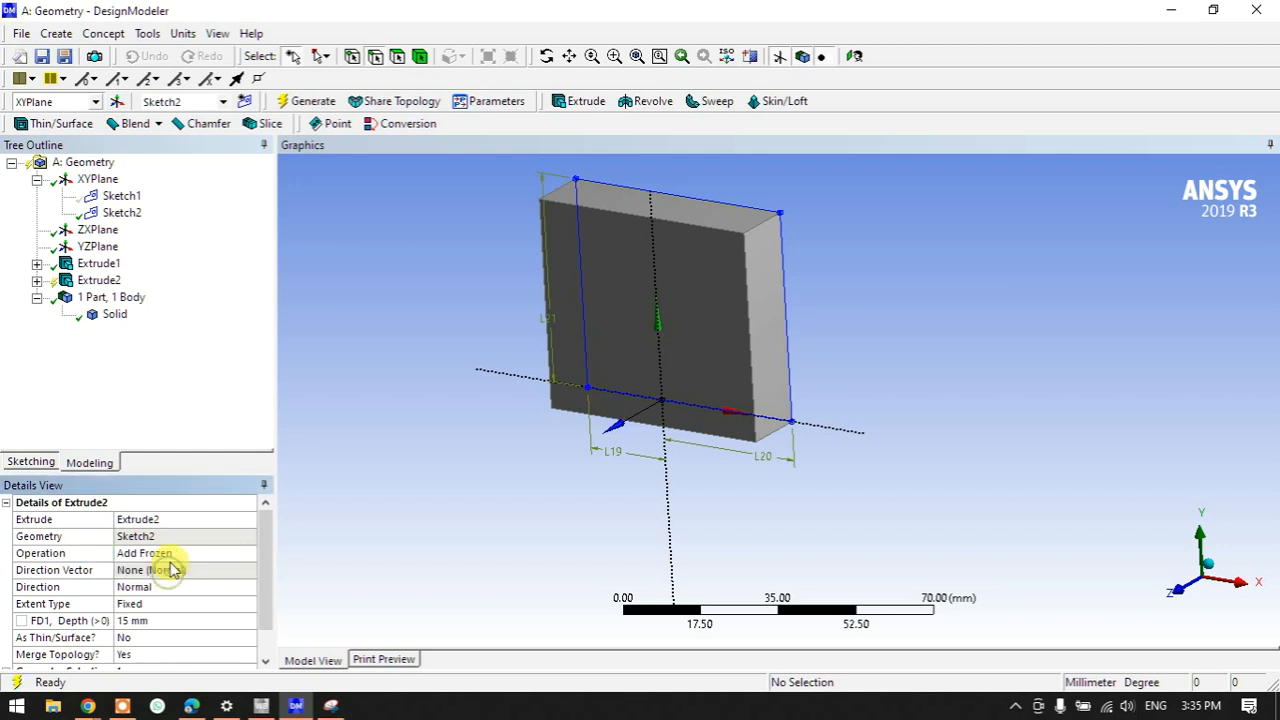
click(307, 101)
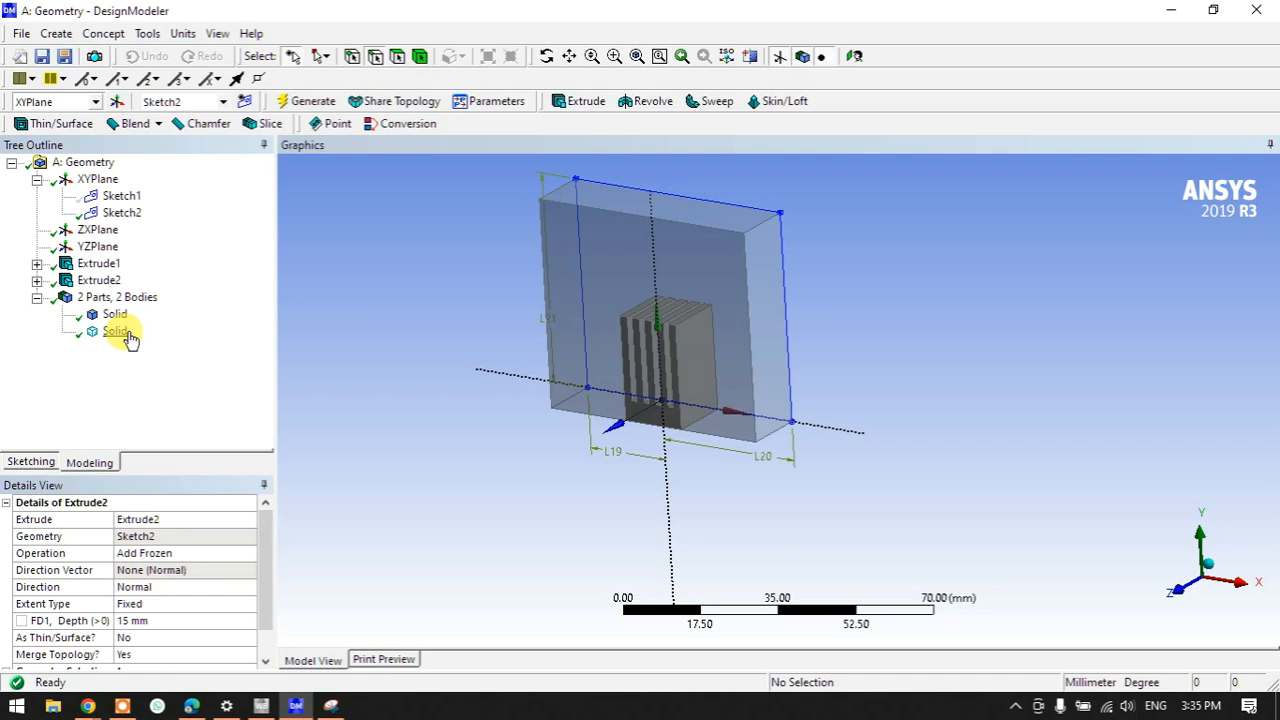
click(116, 316)
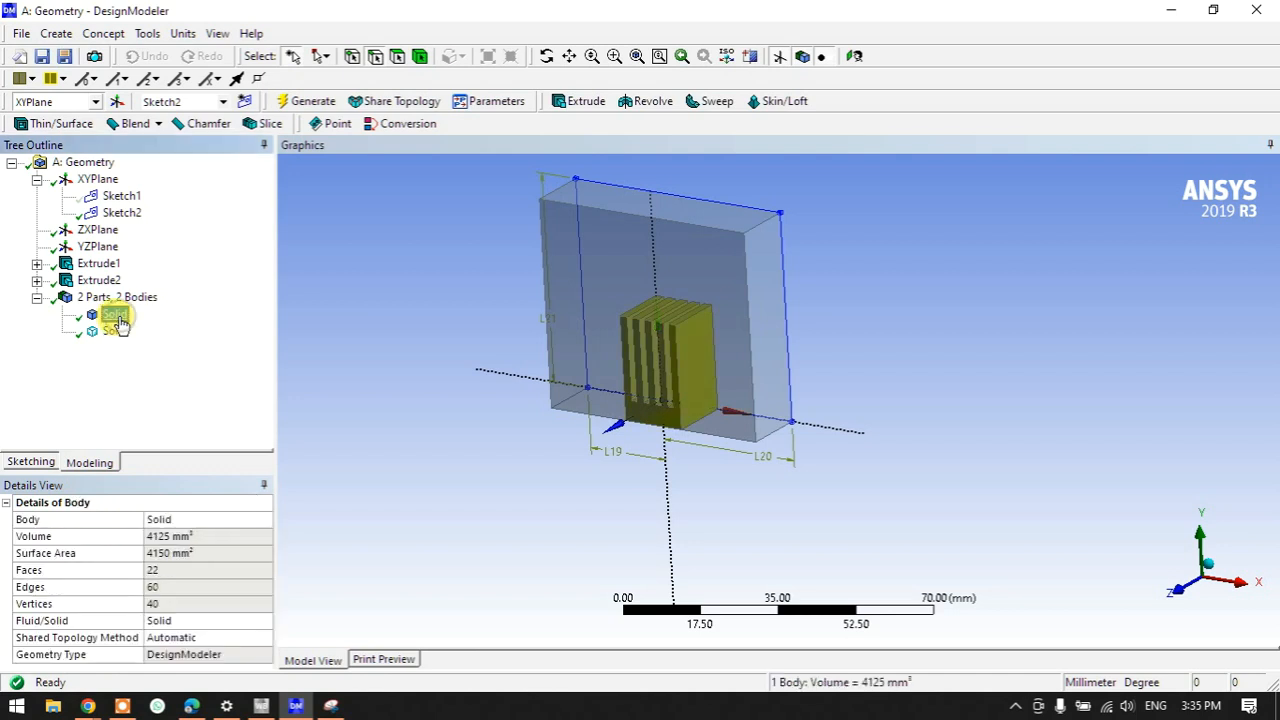
click(115, 331)
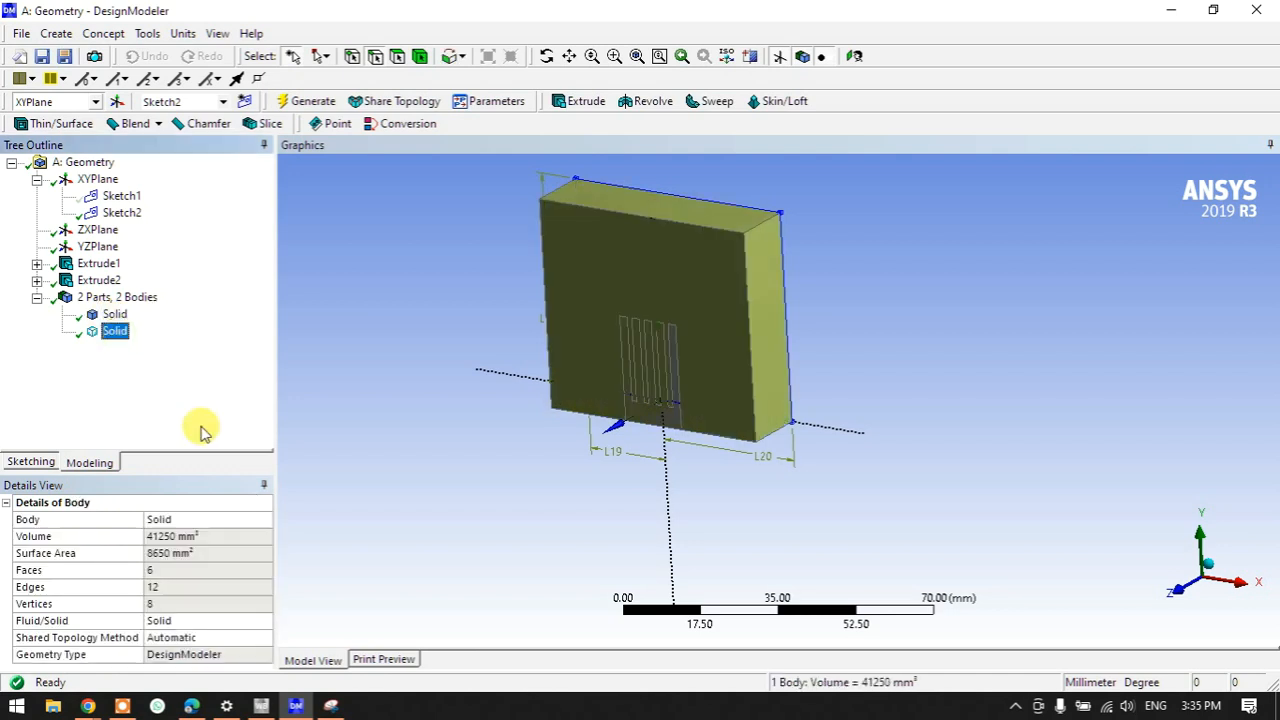
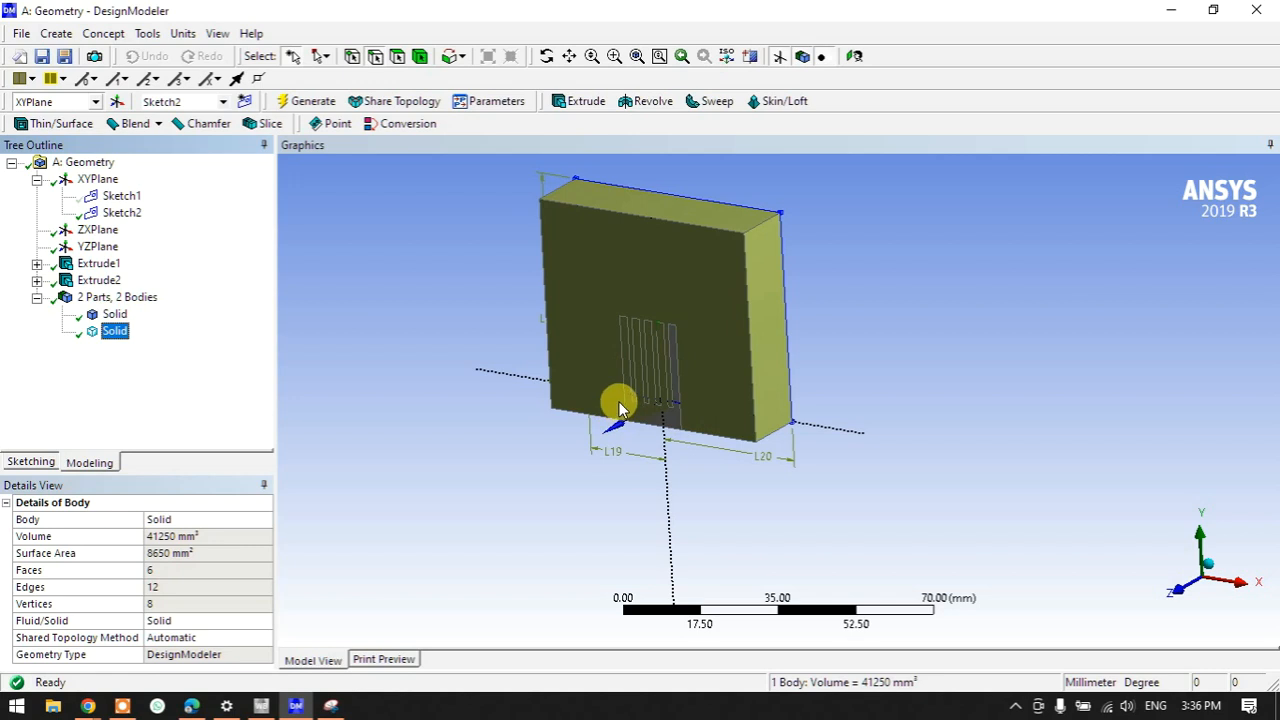
- Review the heat sink body details and compare the Extrude1 and Extrude2 settings
click(114, 315)
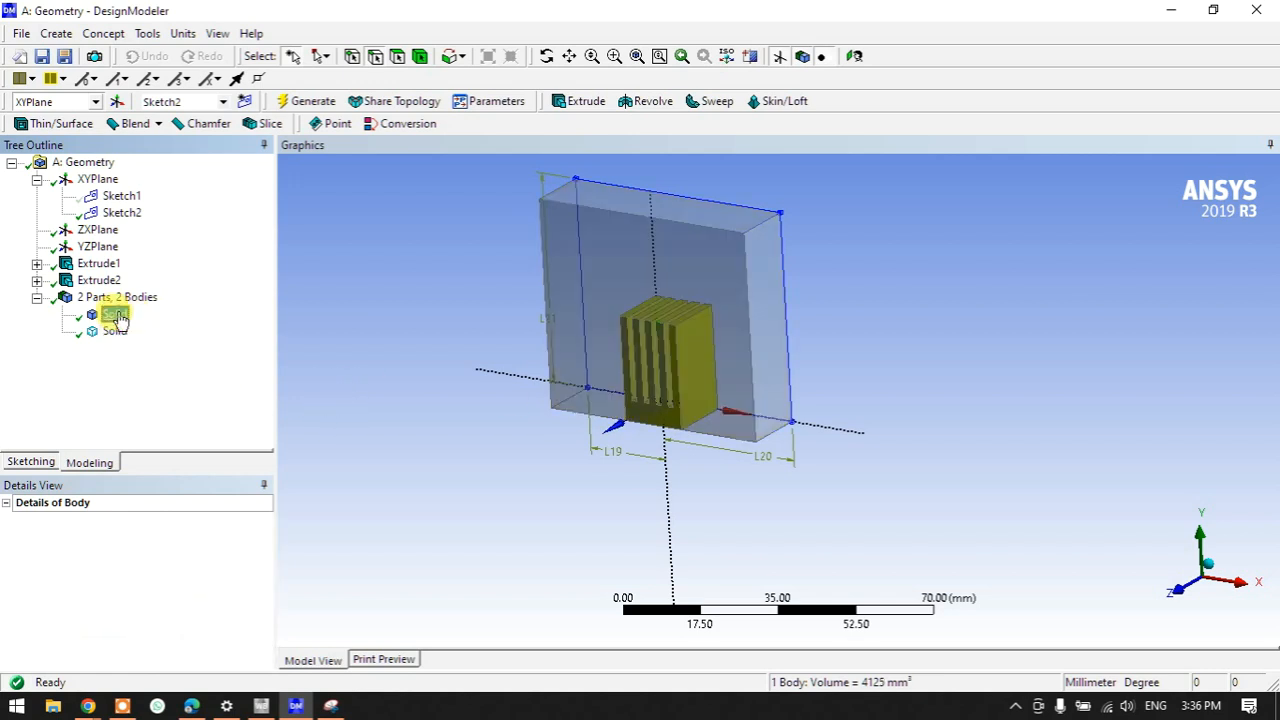
click(114, 331)
click(116, 315)
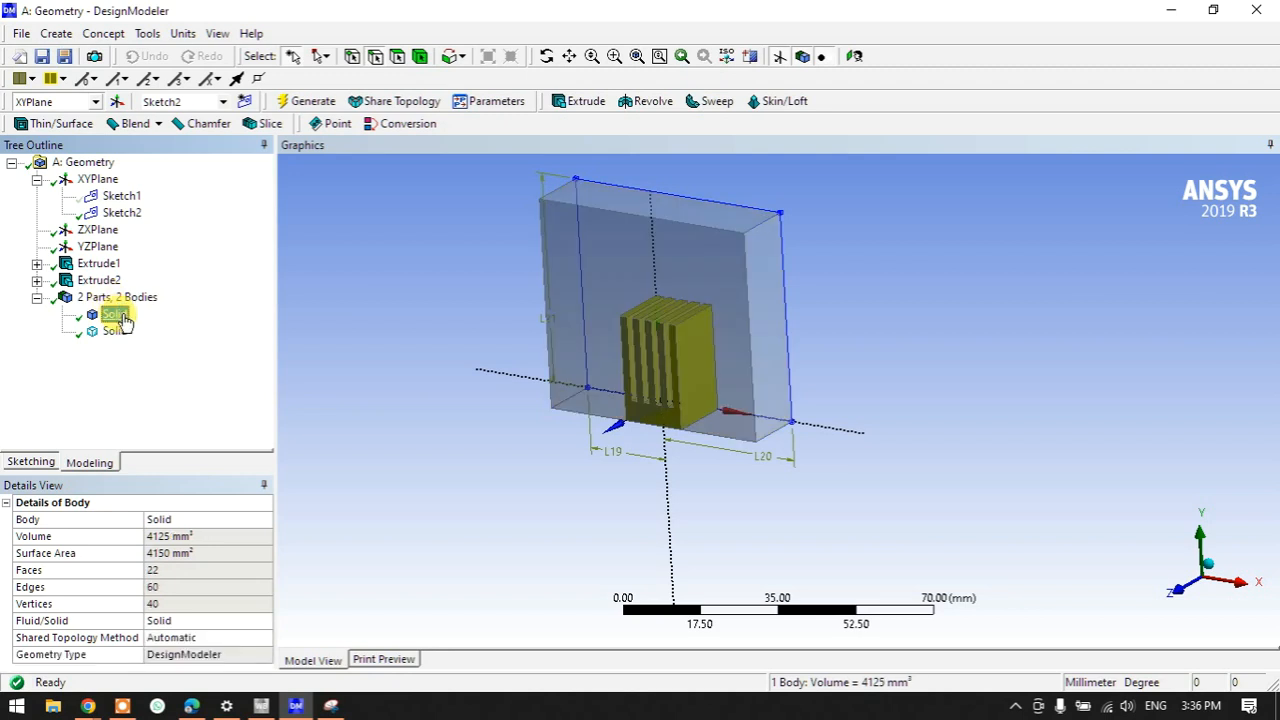
click(98, 280)
click(98, 263)
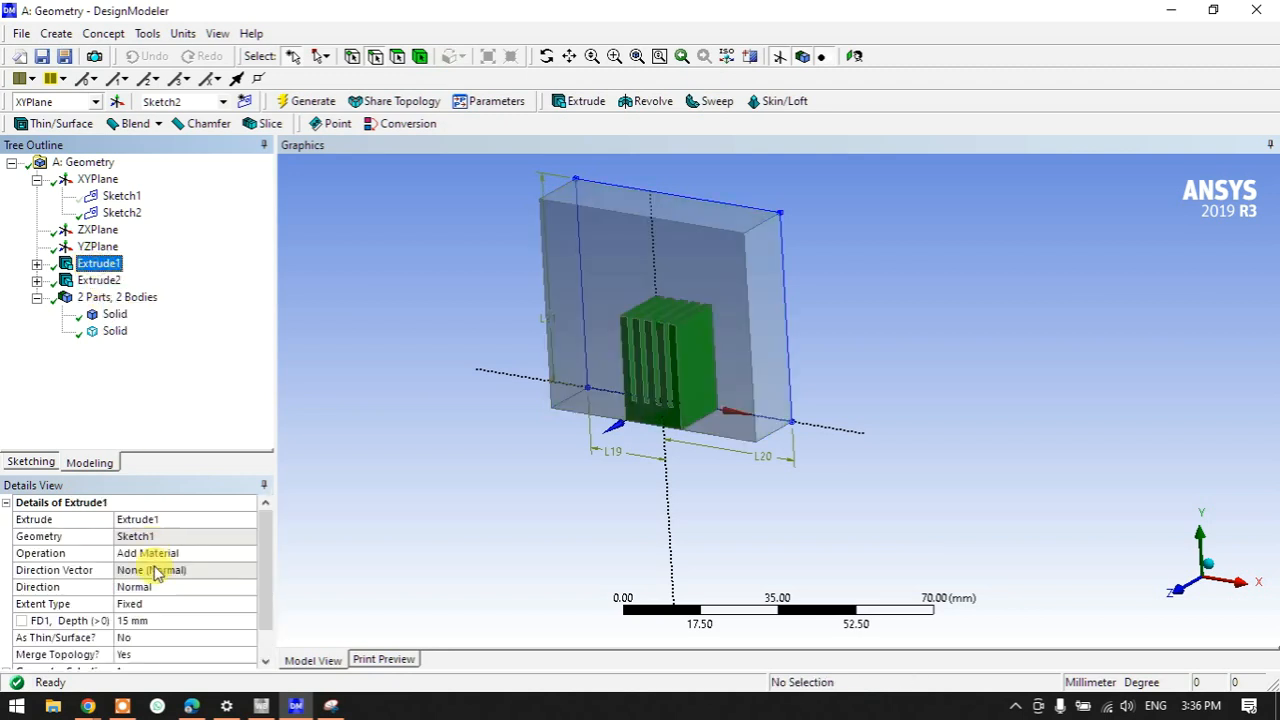
click(98, 280)
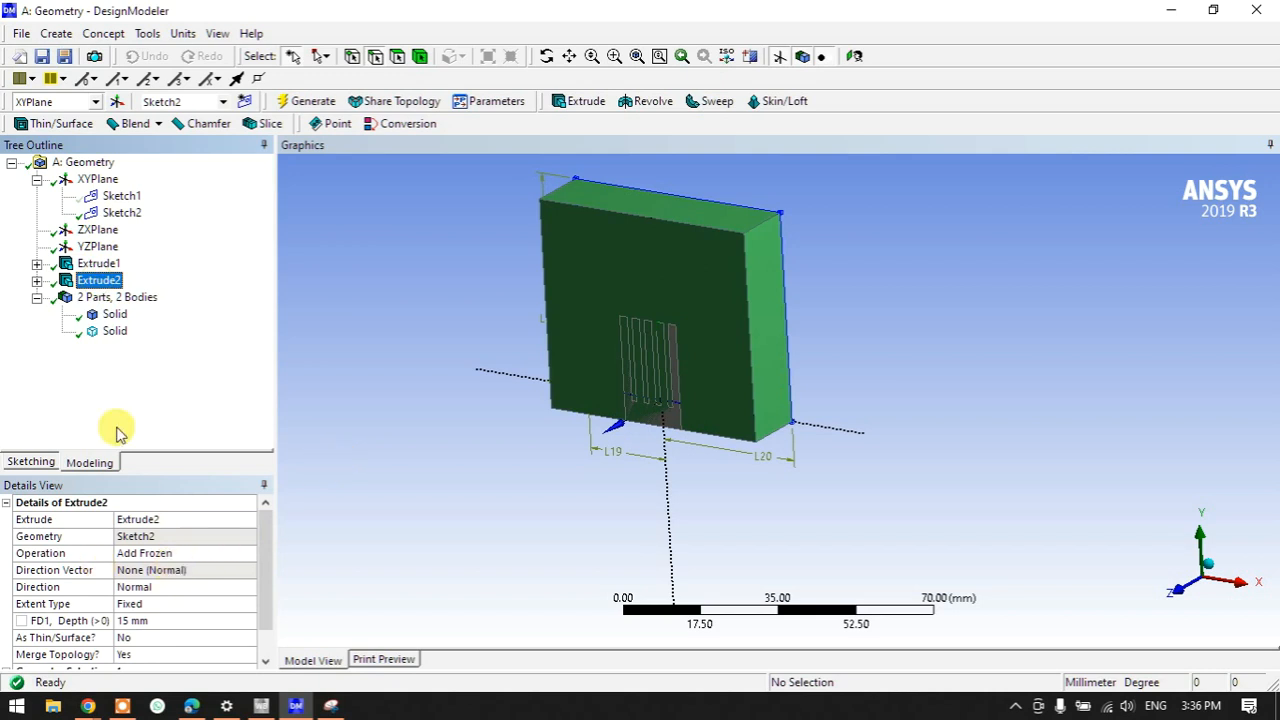
click(96, 263)
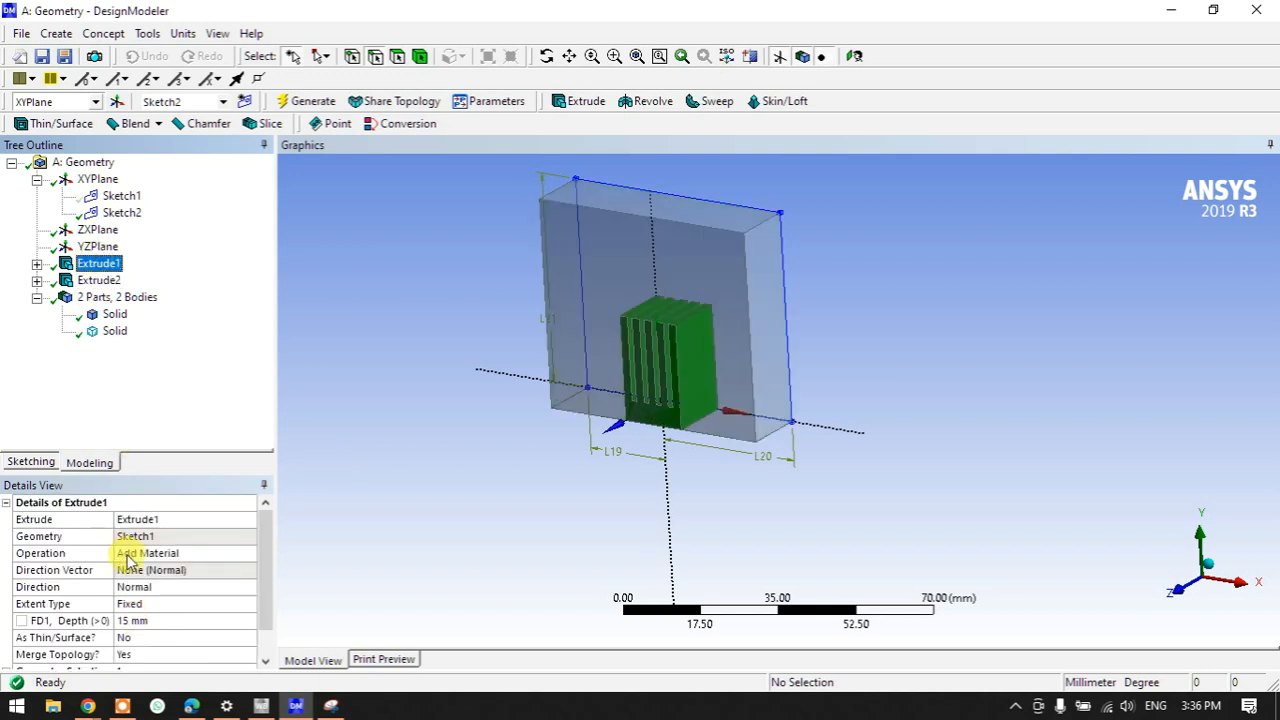
click(100, 280)
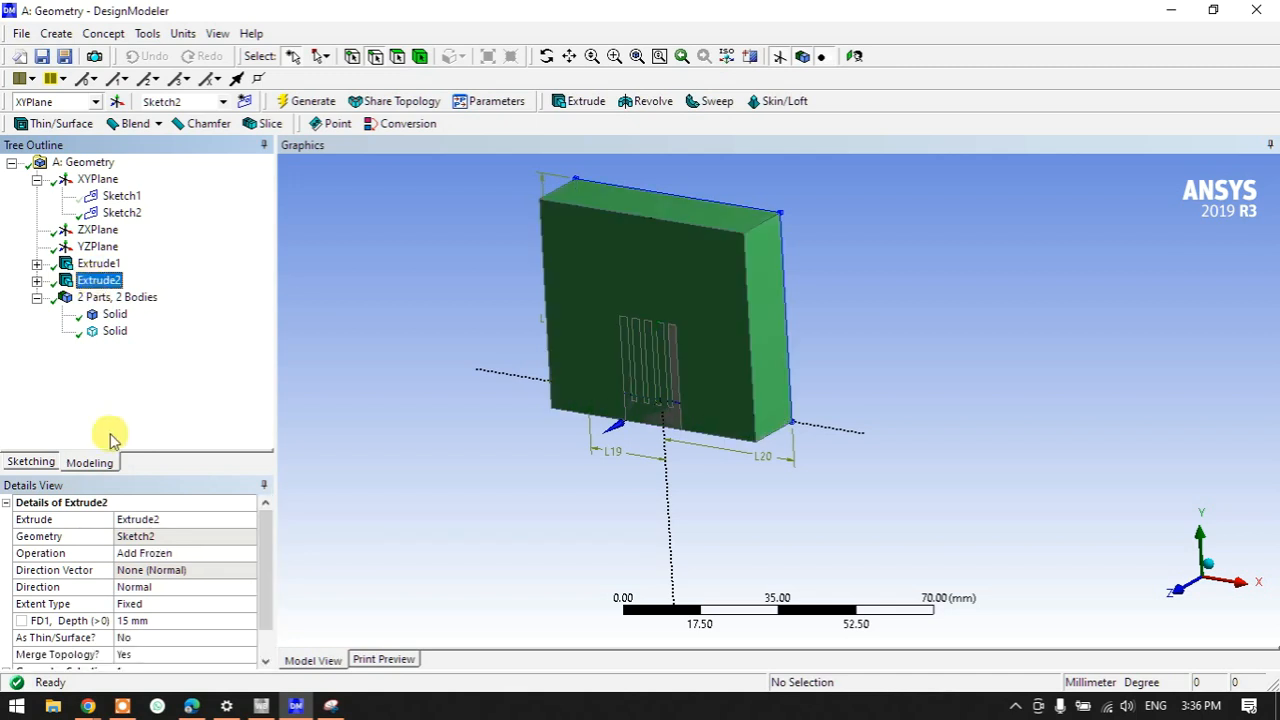
middle_drag(665, 497, 603, 494)
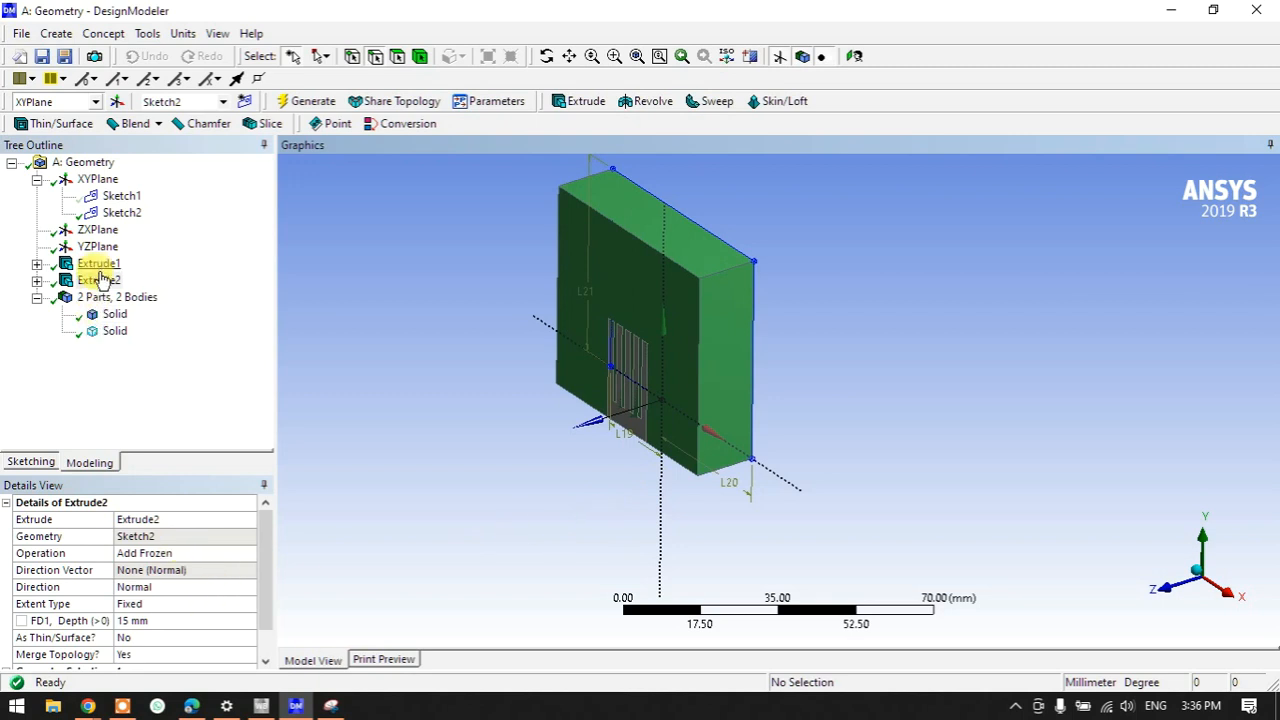
- Set Extrude2's depth to 50 mm with Both - Symmetric direction and regenerate
click(140, 621)
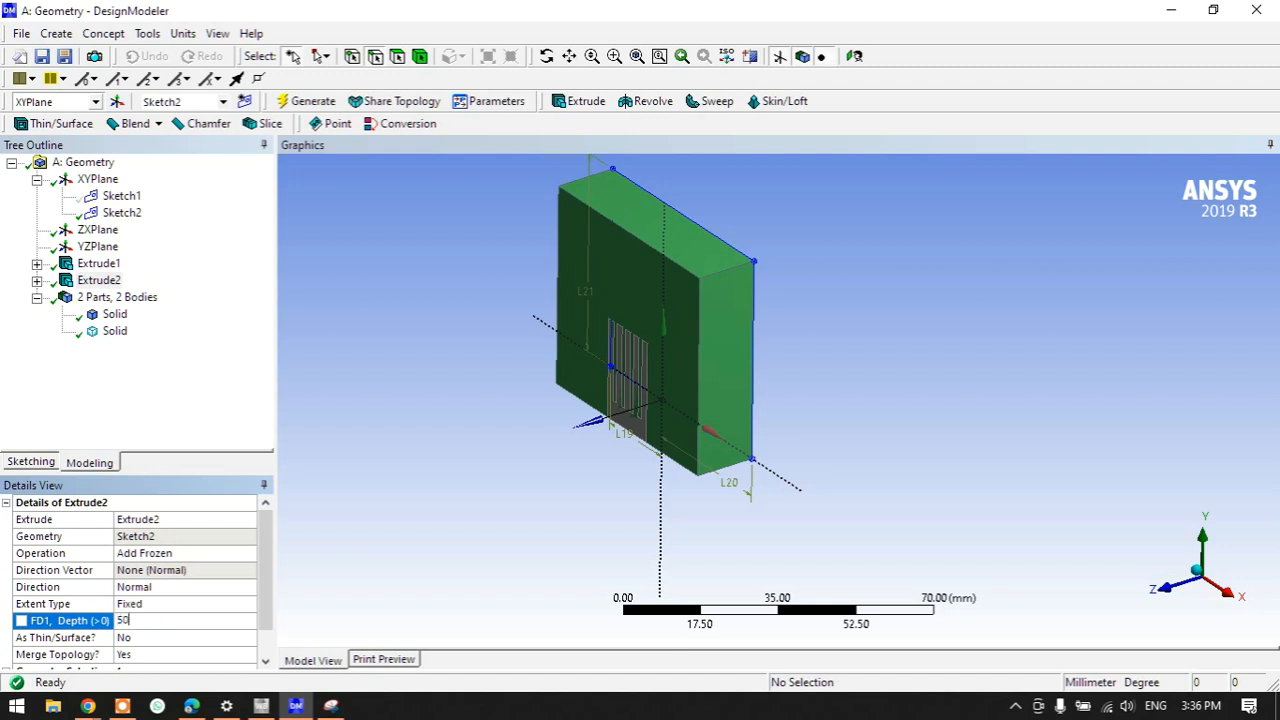
double_click(152, 590)
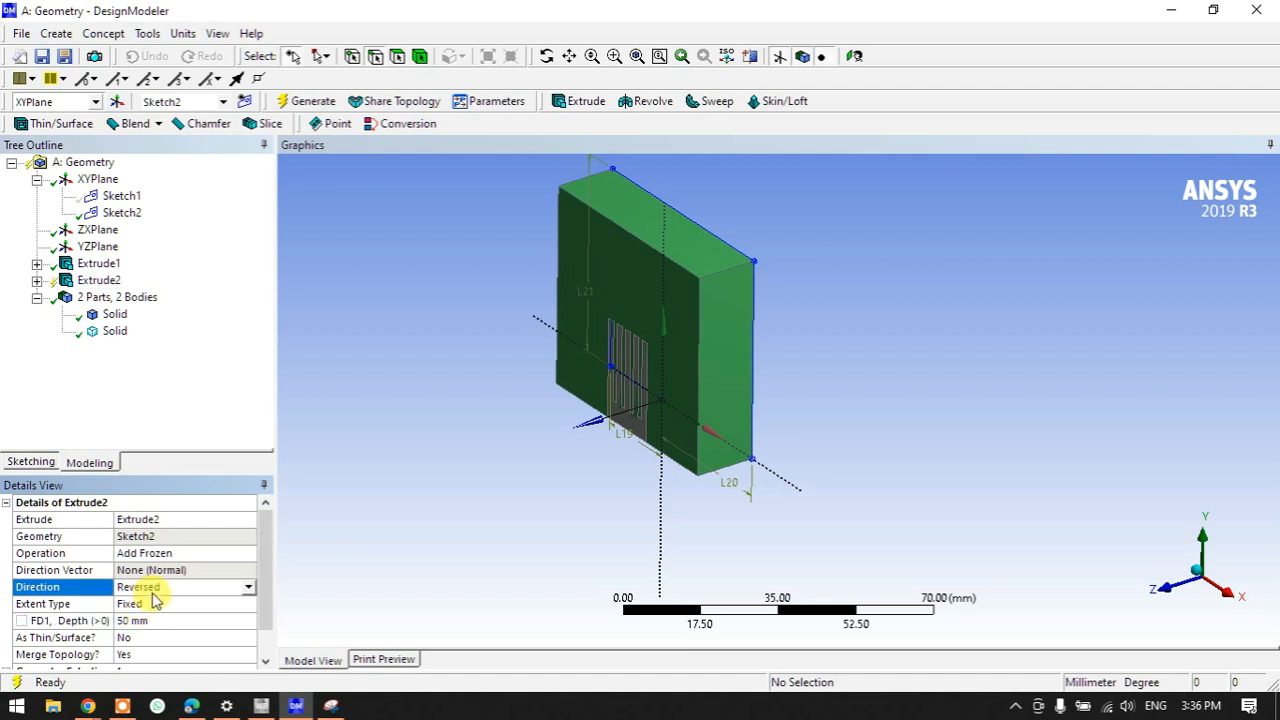
click(290, 101)
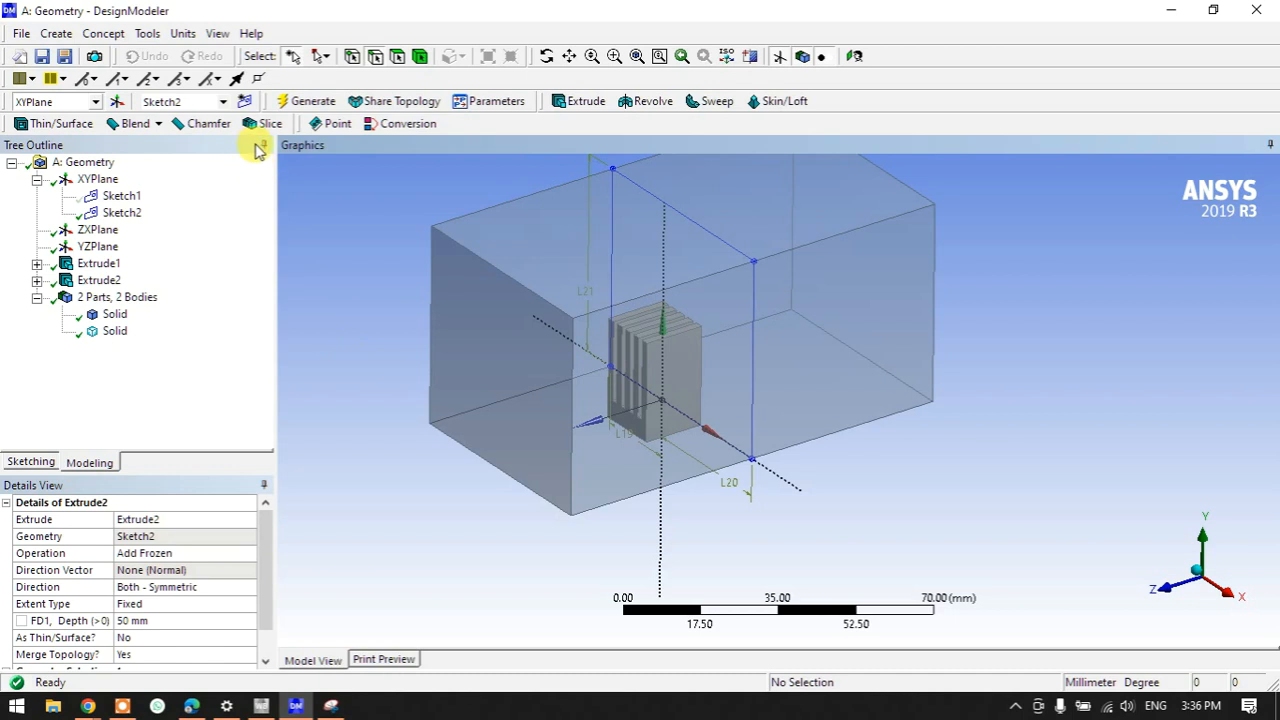
- Hide Sketch2 and view the heat sink and enclosure block from the front
click(130, 220)
right_click(131, 223)
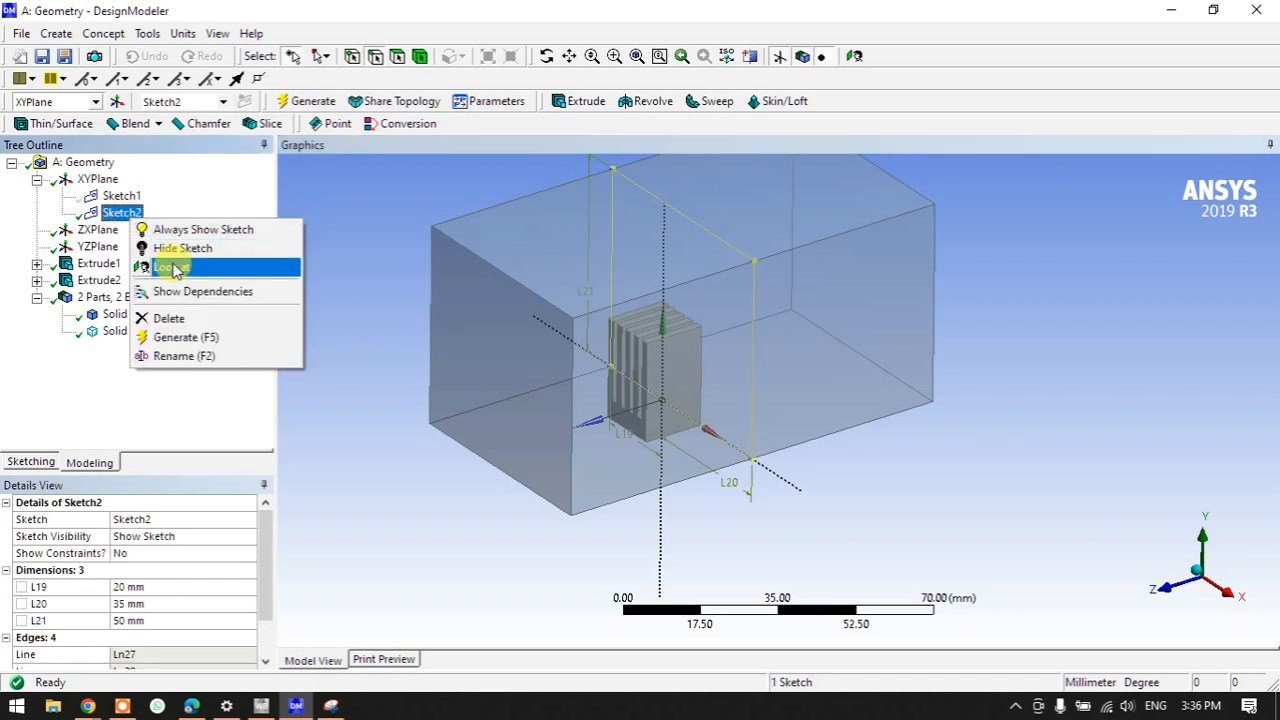
click(170, 248)
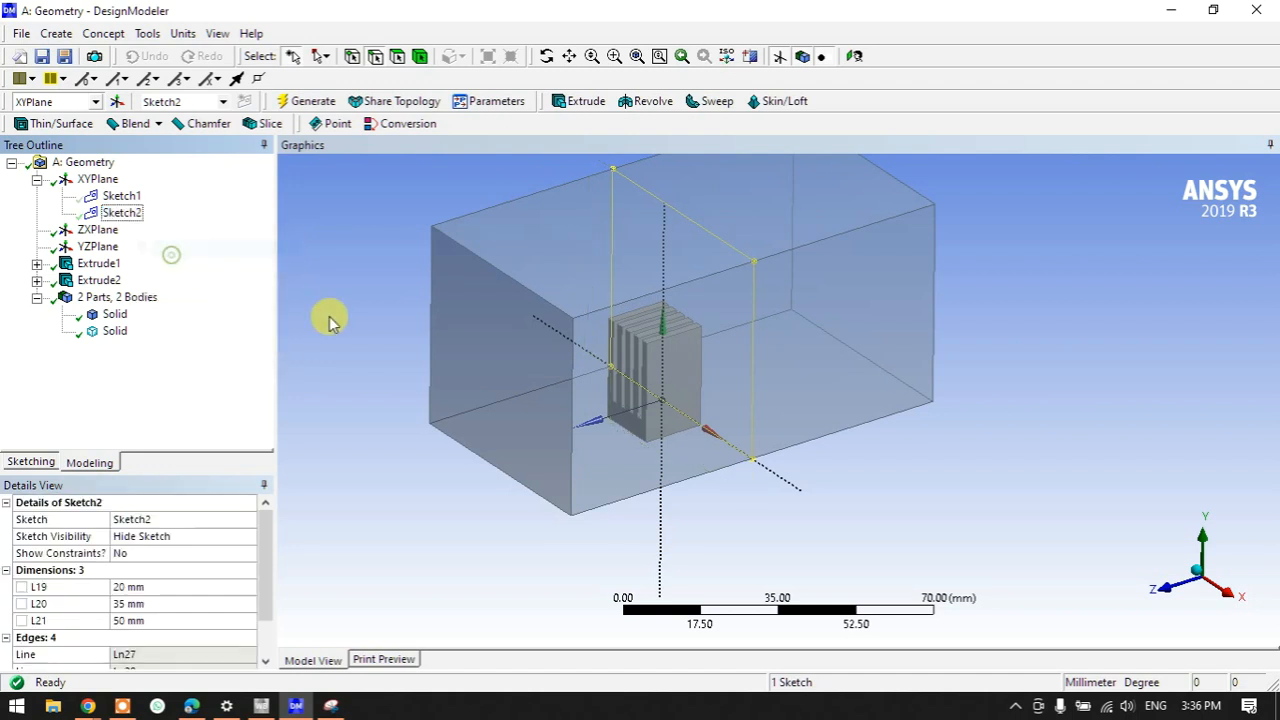
click(330, 320)
middle_drag(624, 464, 743, 474)
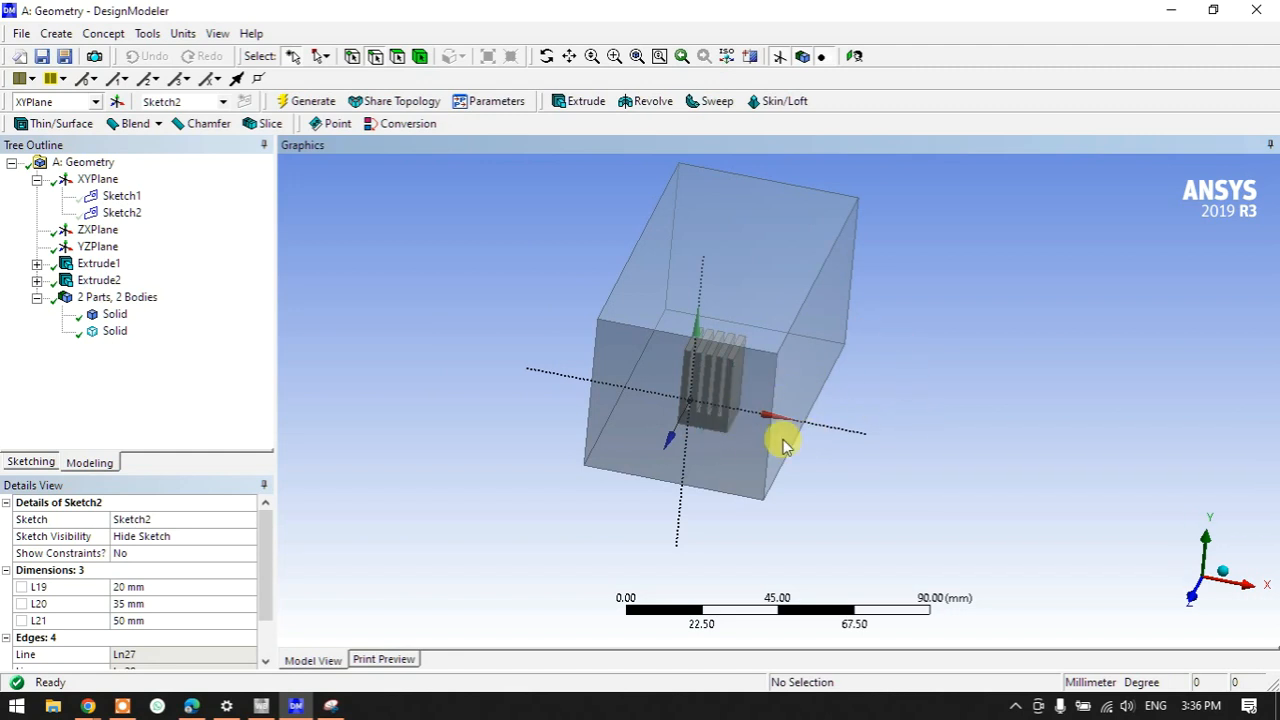
click(1195, 597)
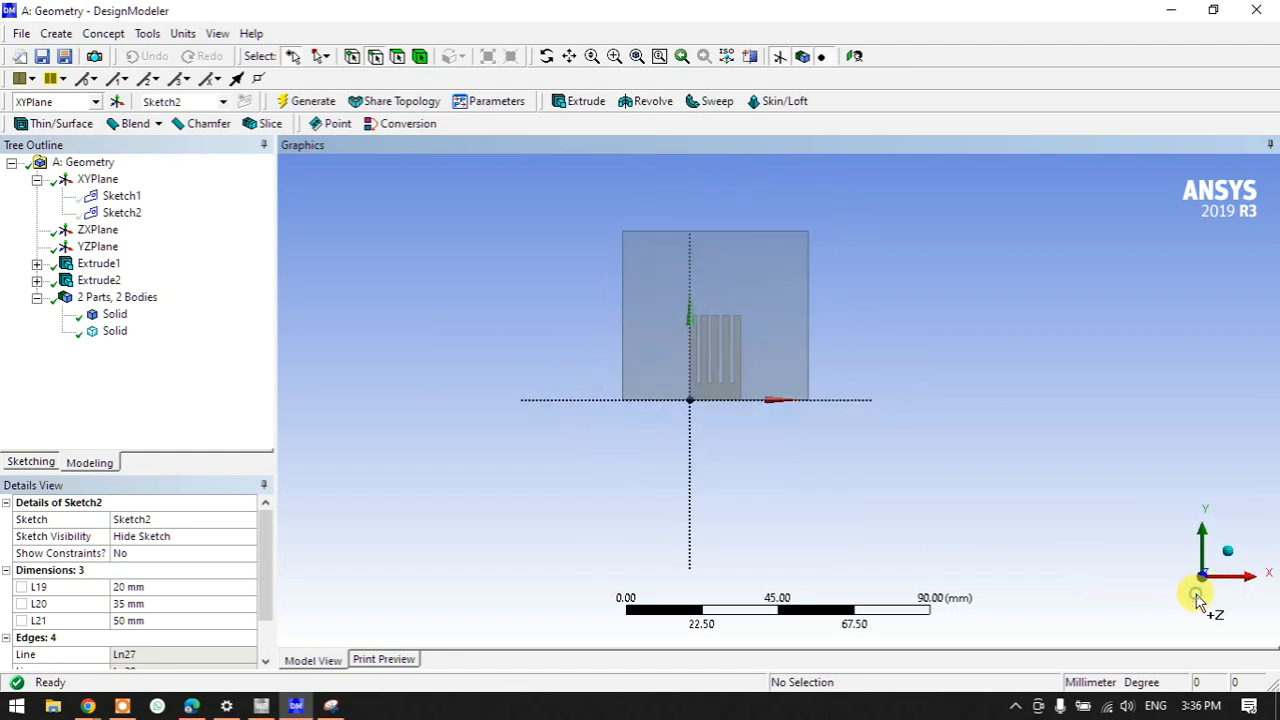
- Start a Pattern using the heat sink and enclosure bodies as geometry
click(114, 314)
click(118, 332)
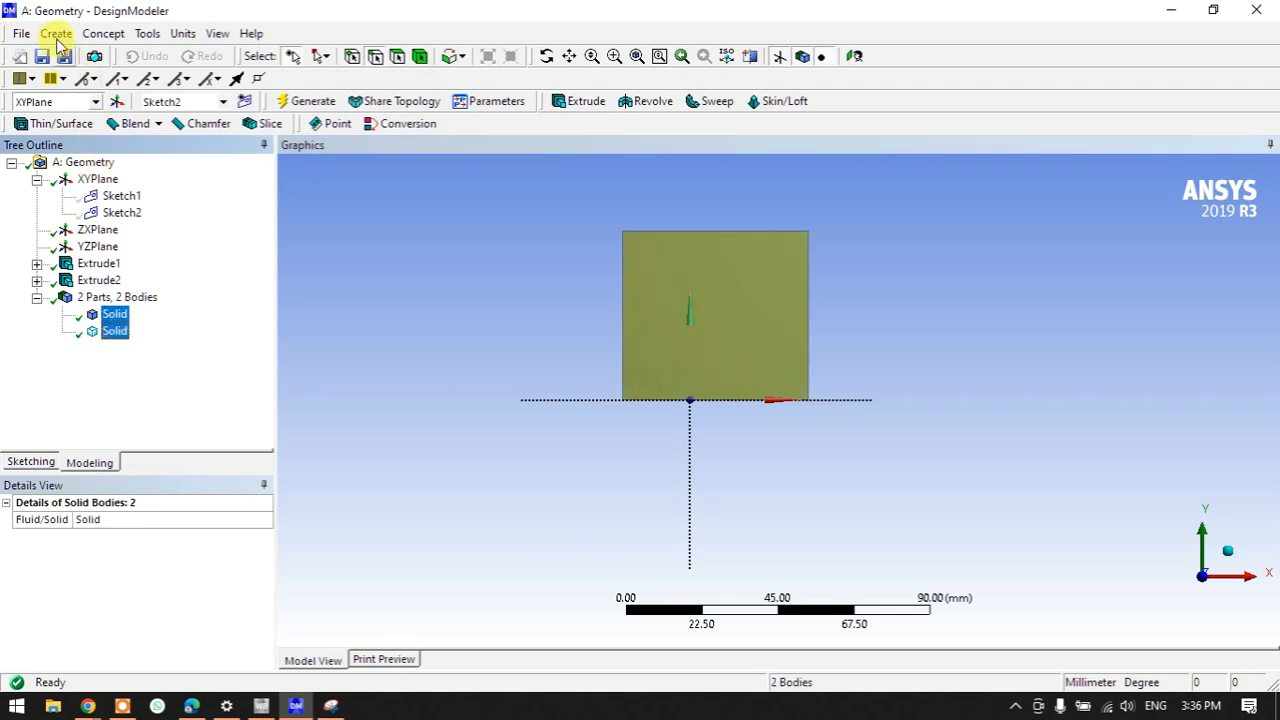
click(57, 33)
mouse_move(87, 308)
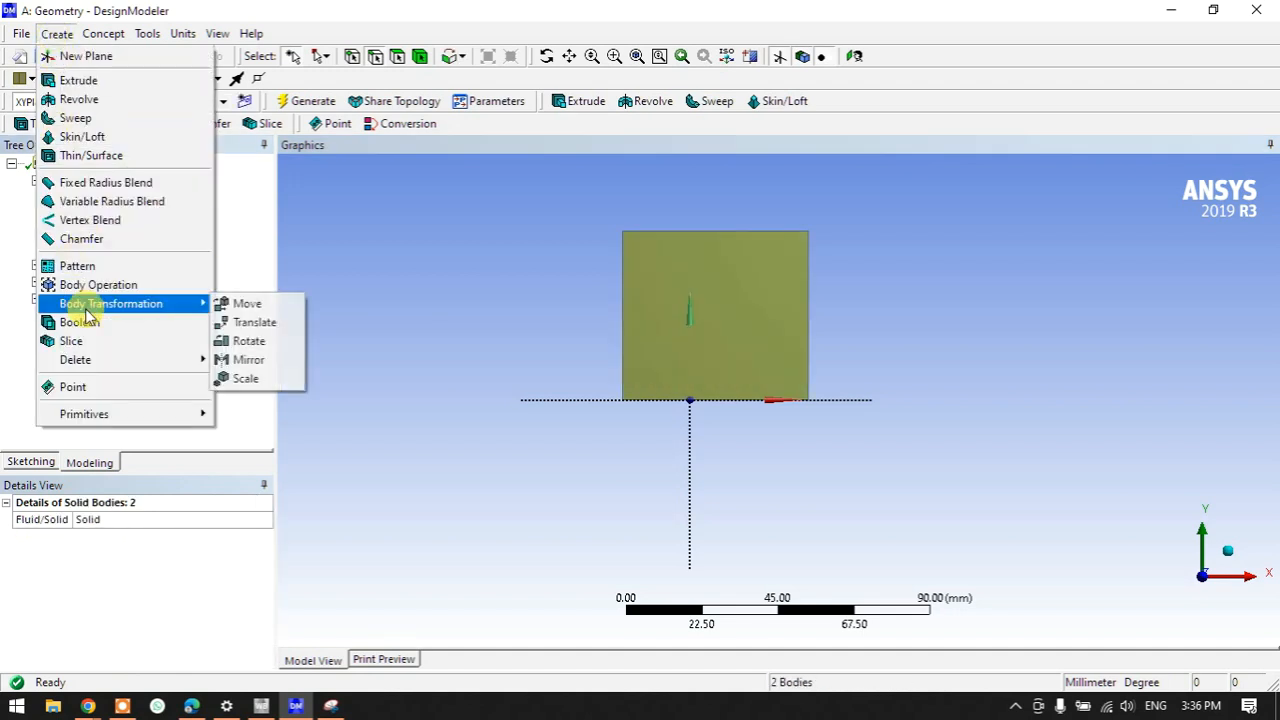
click(120, 266)
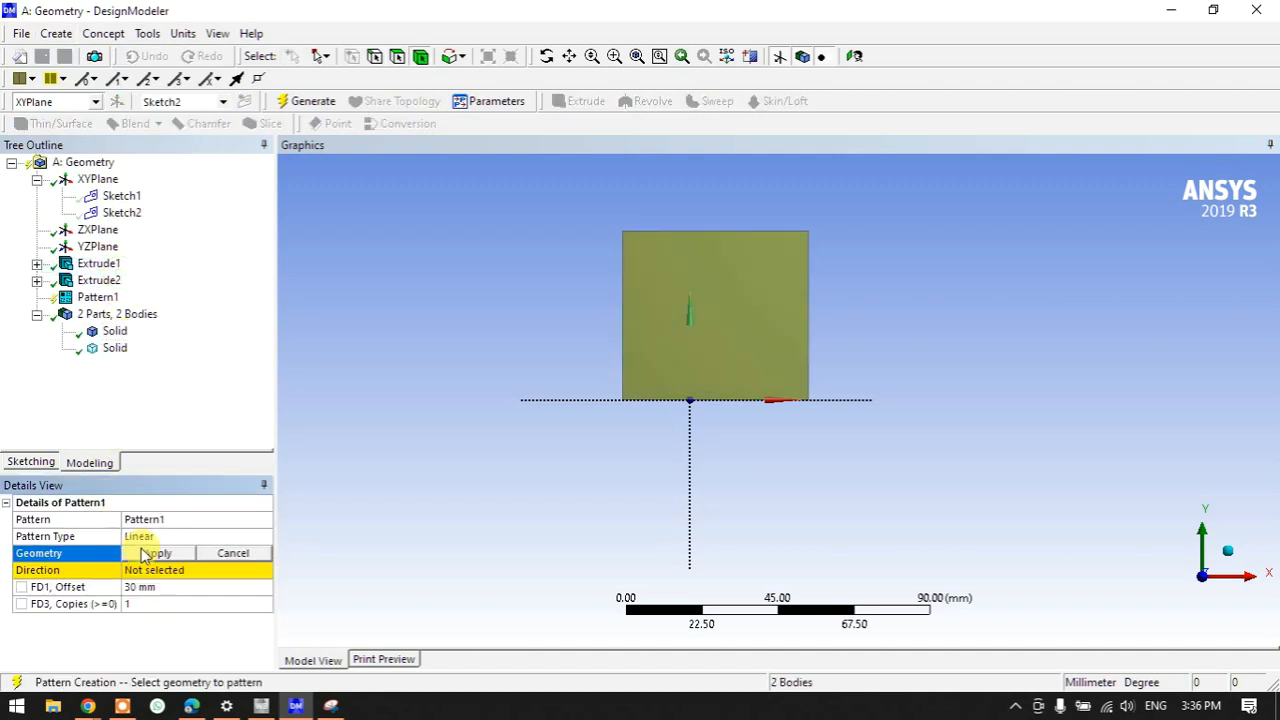
click(150, 553)
- Pattern them along the horizontal edge with a 60 mm offset and generate
click(578, 404)
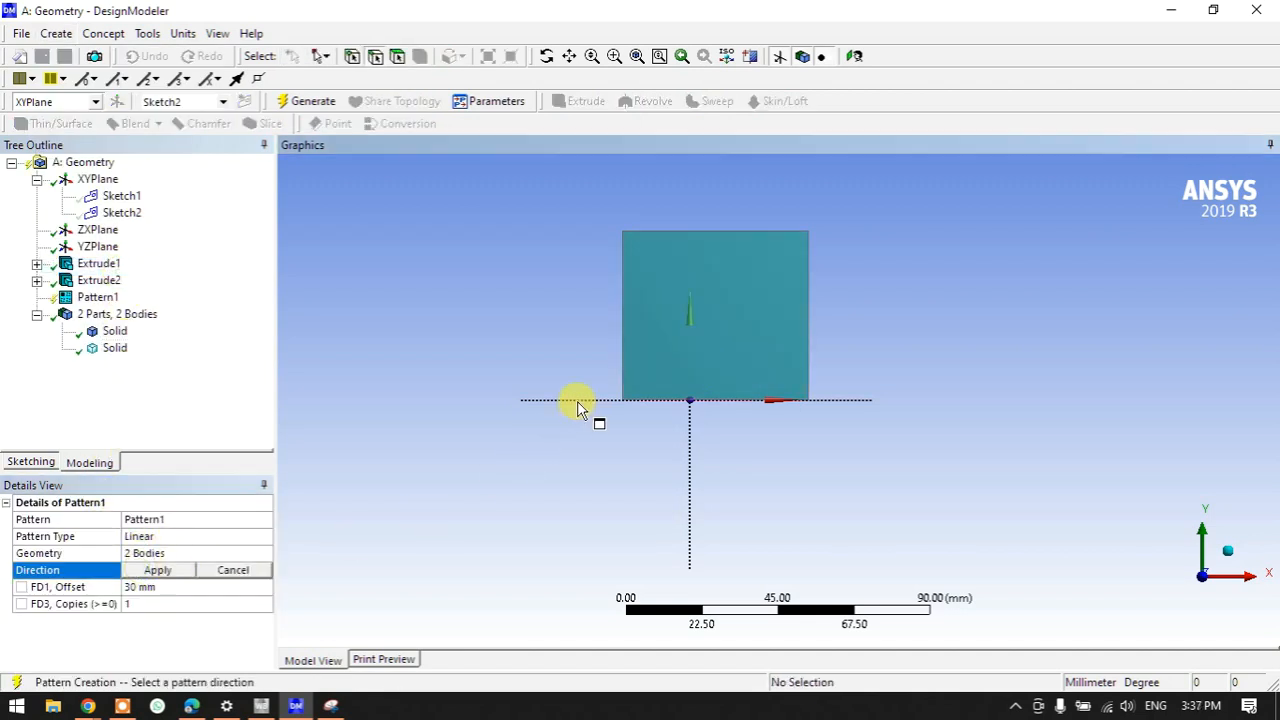
click(152, 569)
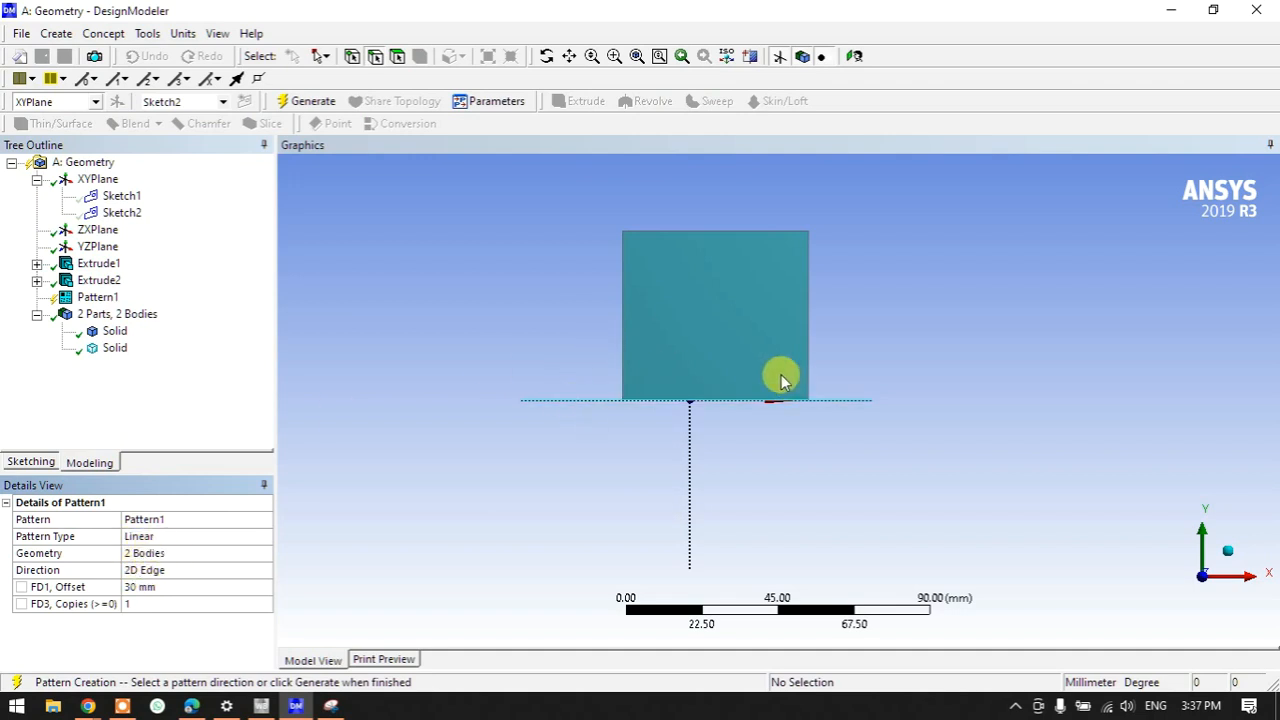
click(175, 589)
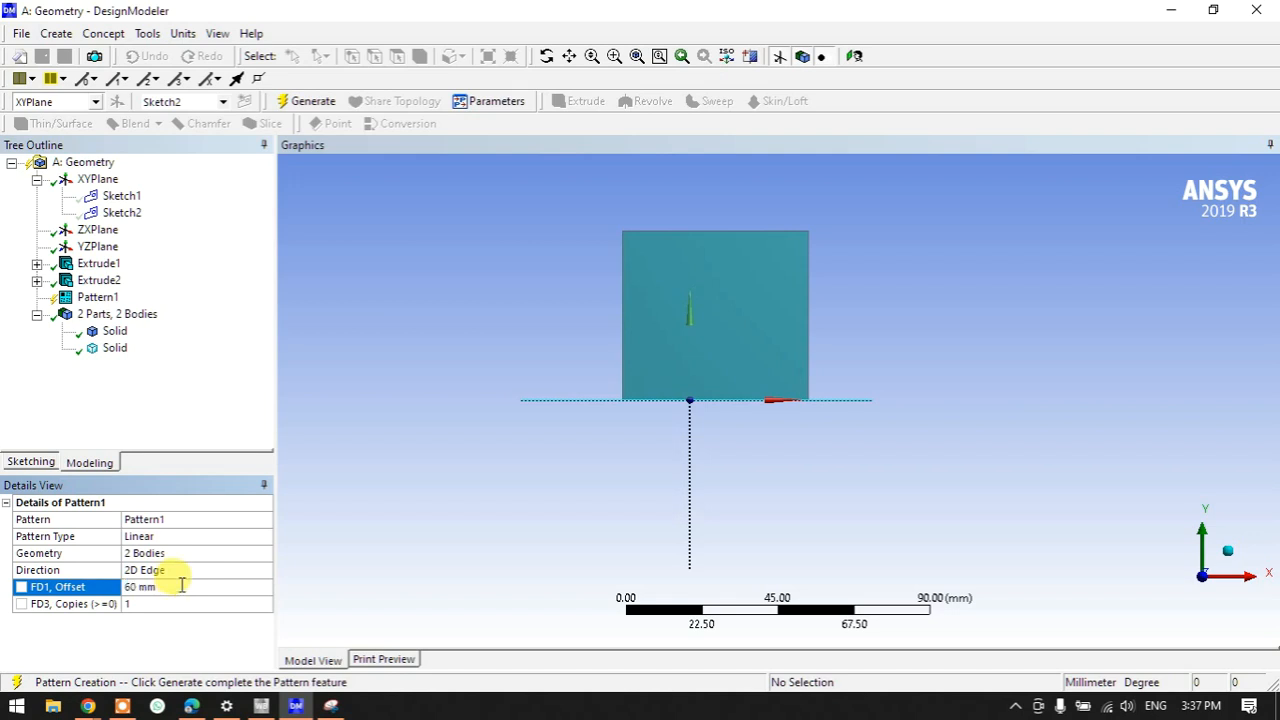
click(308, 101)
middle_drag(846, 497, 760, 515)
scroll(715, 550, down, 1)
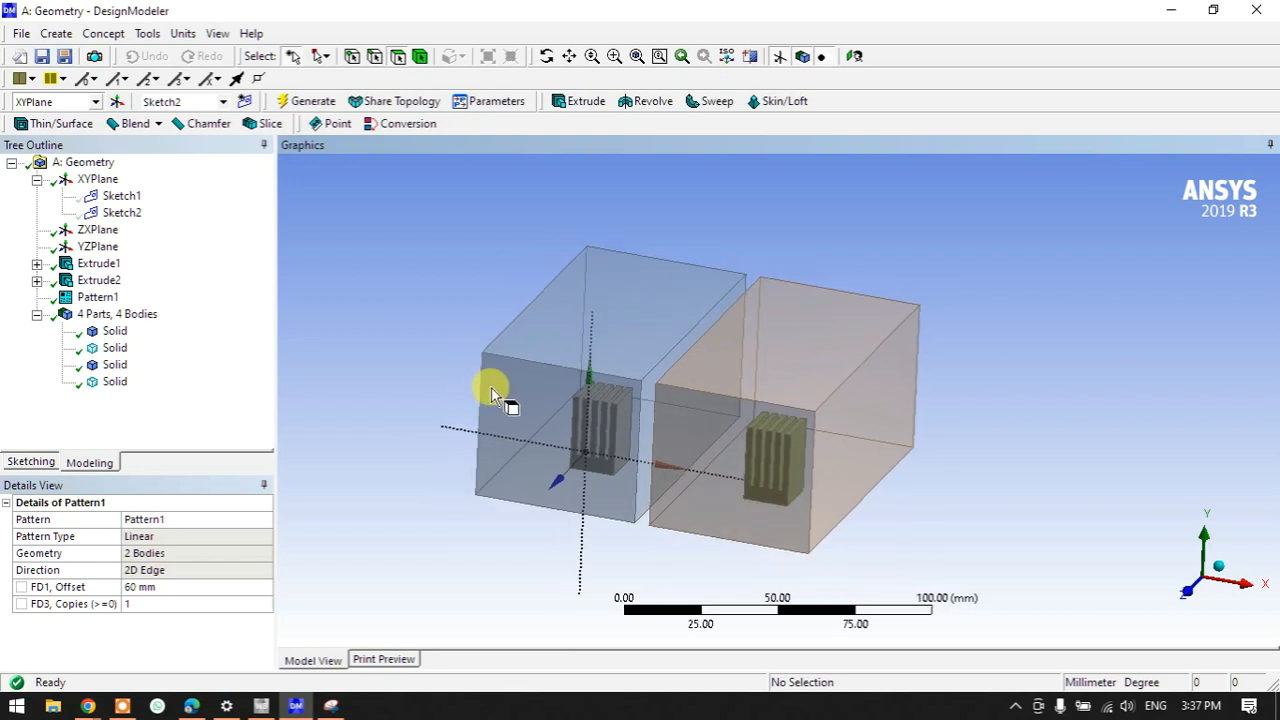
click(113, 331)
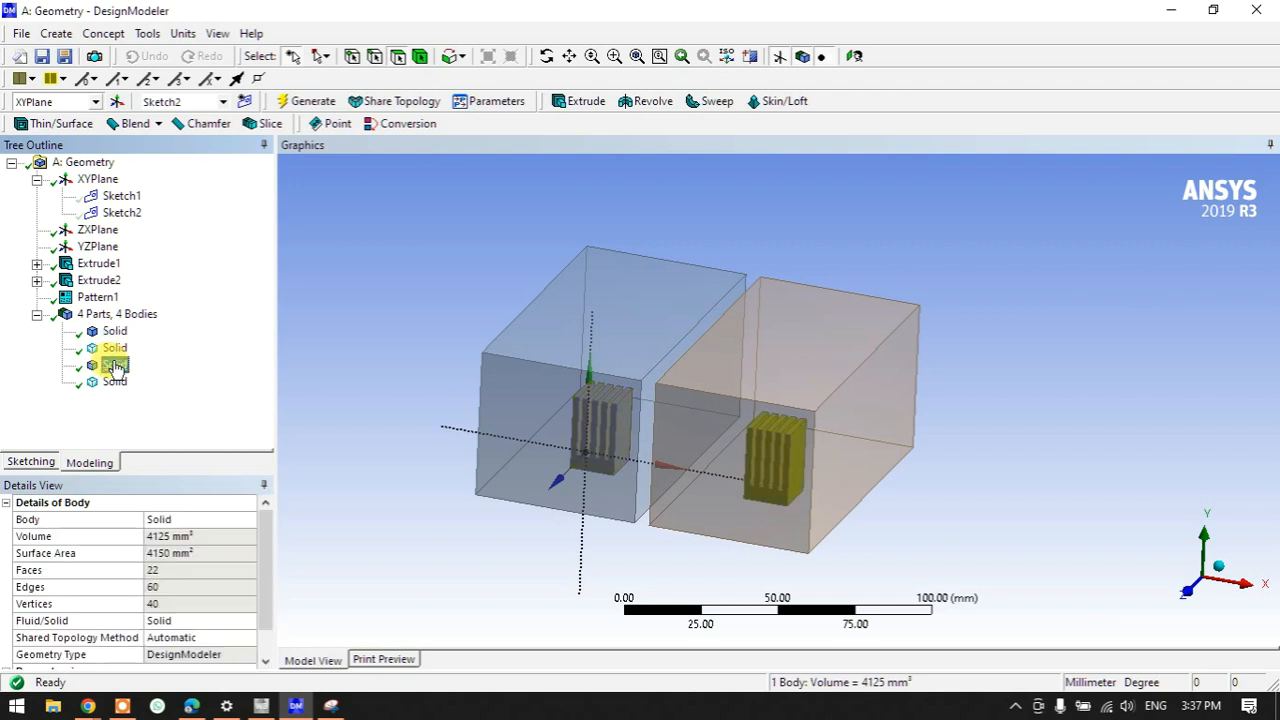
click(115, 366)
click(116, 385)
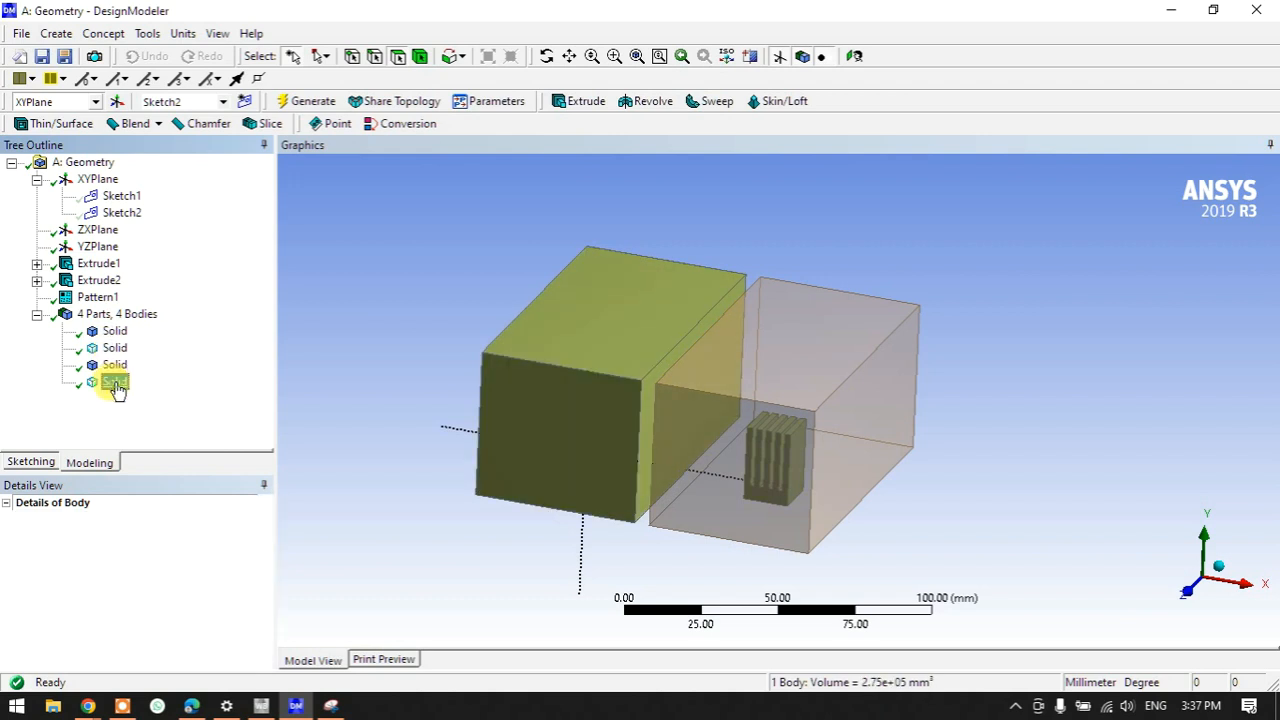
click(300, 369)
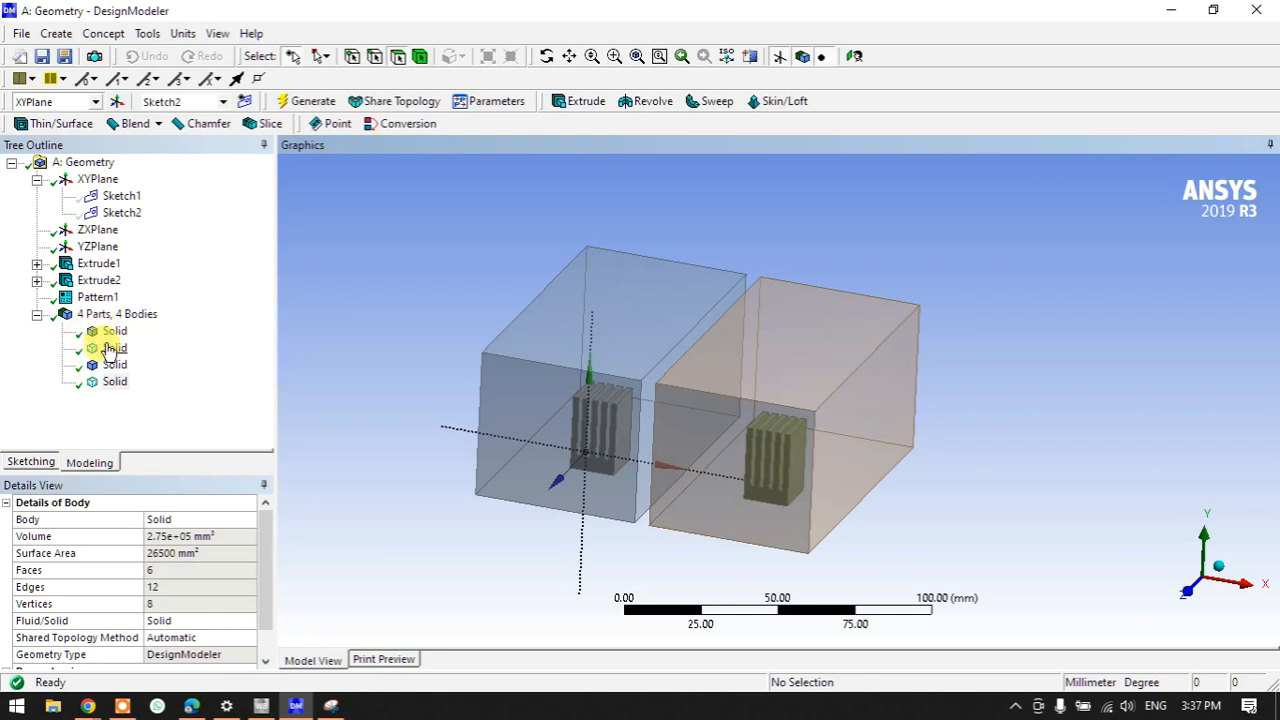
click(1163, 588)
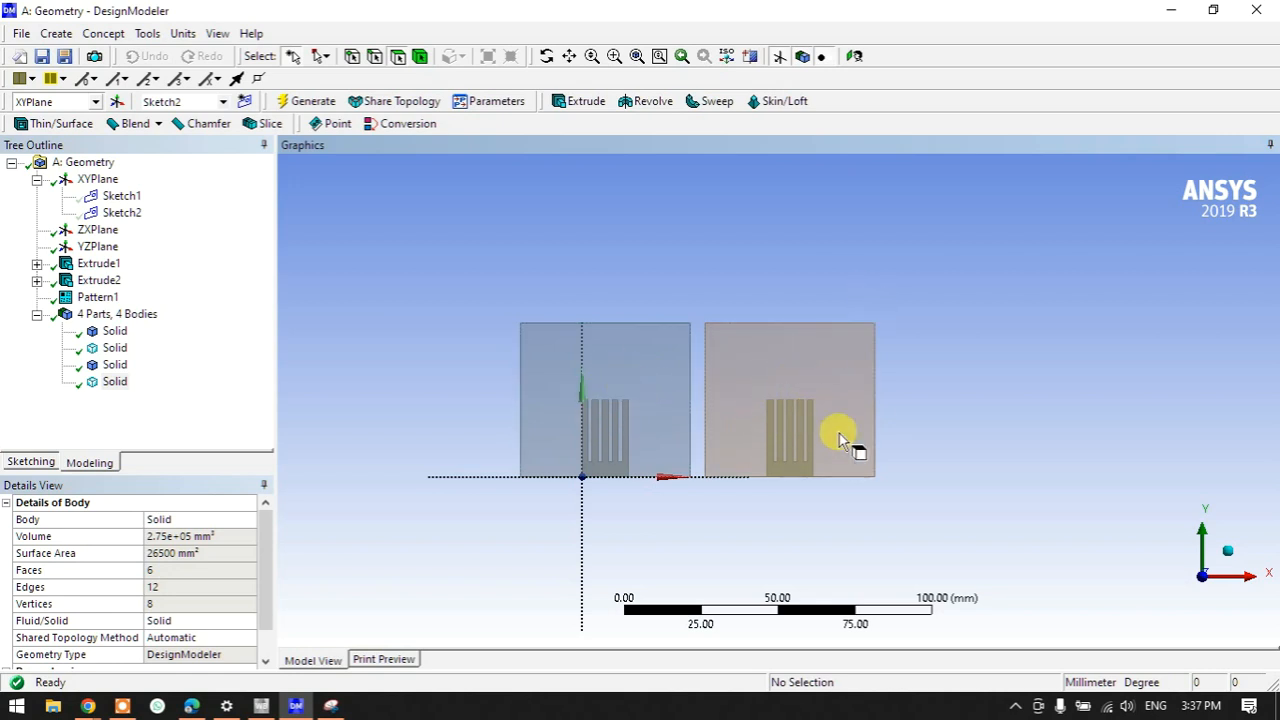
scroll(839, 435, up, 5)
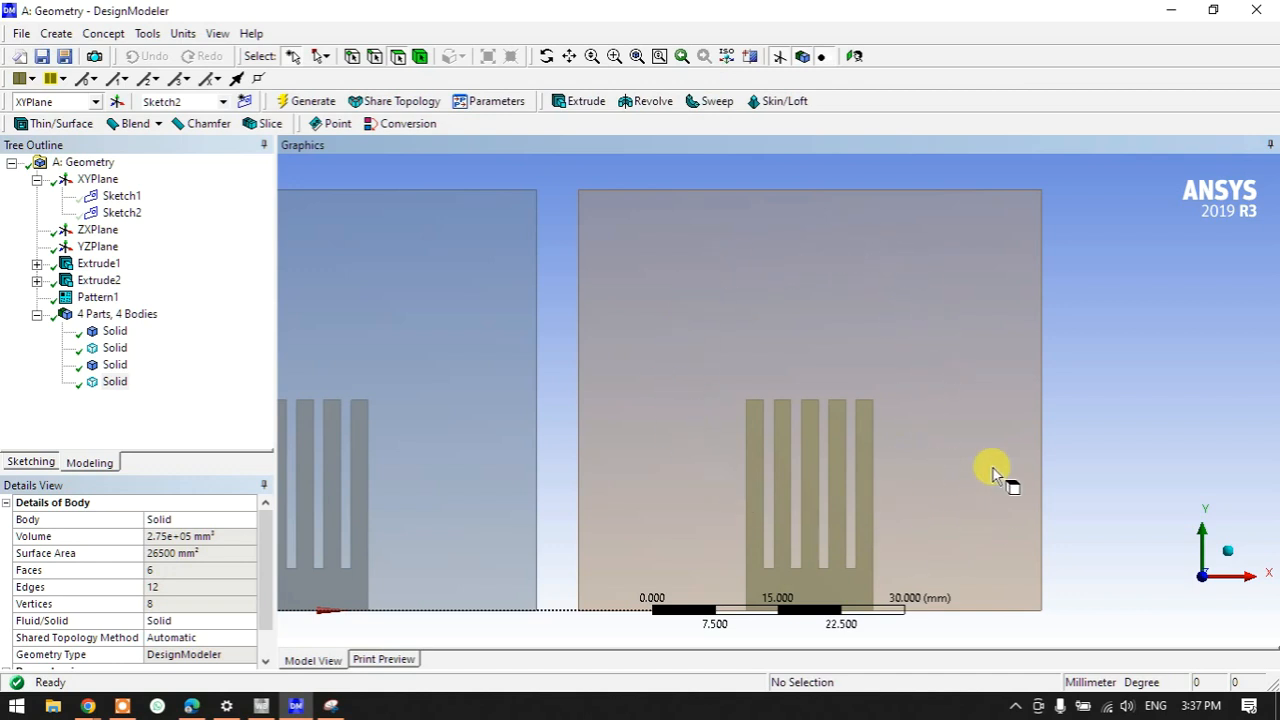
scroll(920, 428, down, 3)
middle_drag(906, 437, 510, 442)
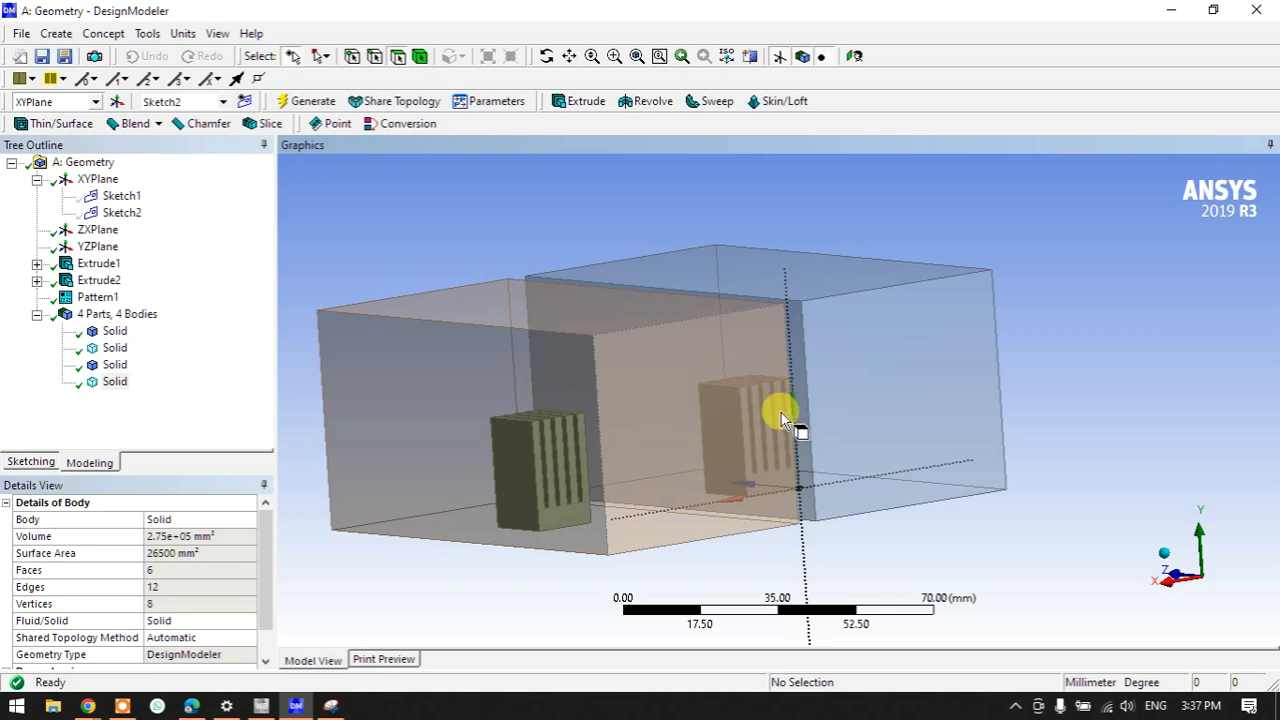
mouse_move(706, 508)
middle_down()
mouse_move(558, 492)
mouse_move(843, 491)
mouse_move(486, 509)
mouse_move(706, 520)
middle_up()
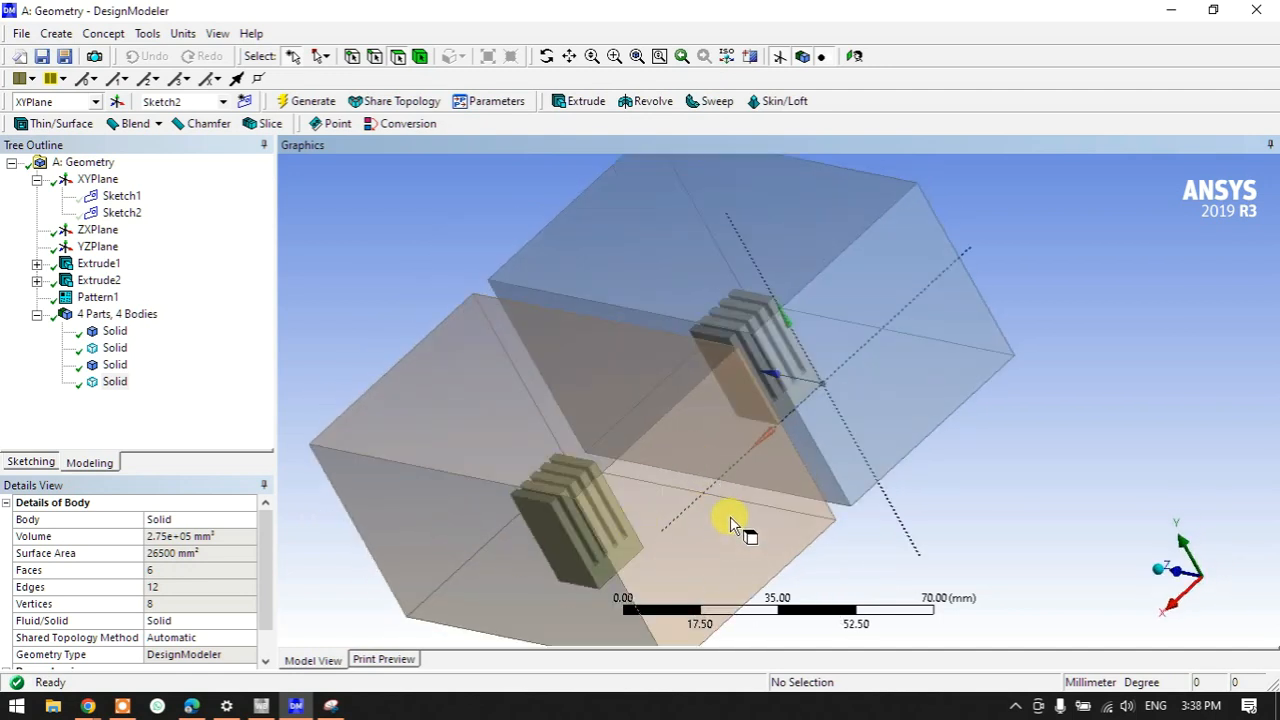
click(1160, 588)
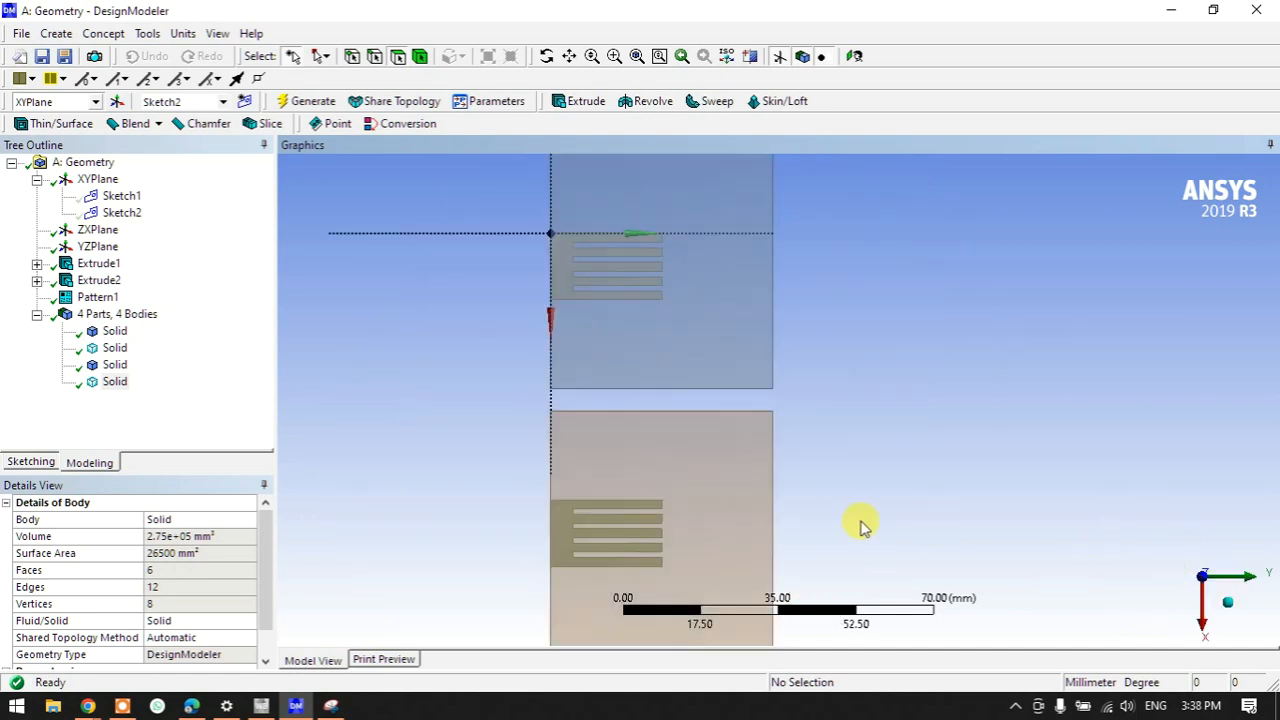
middle_drag(888, 455, 1058, 585)
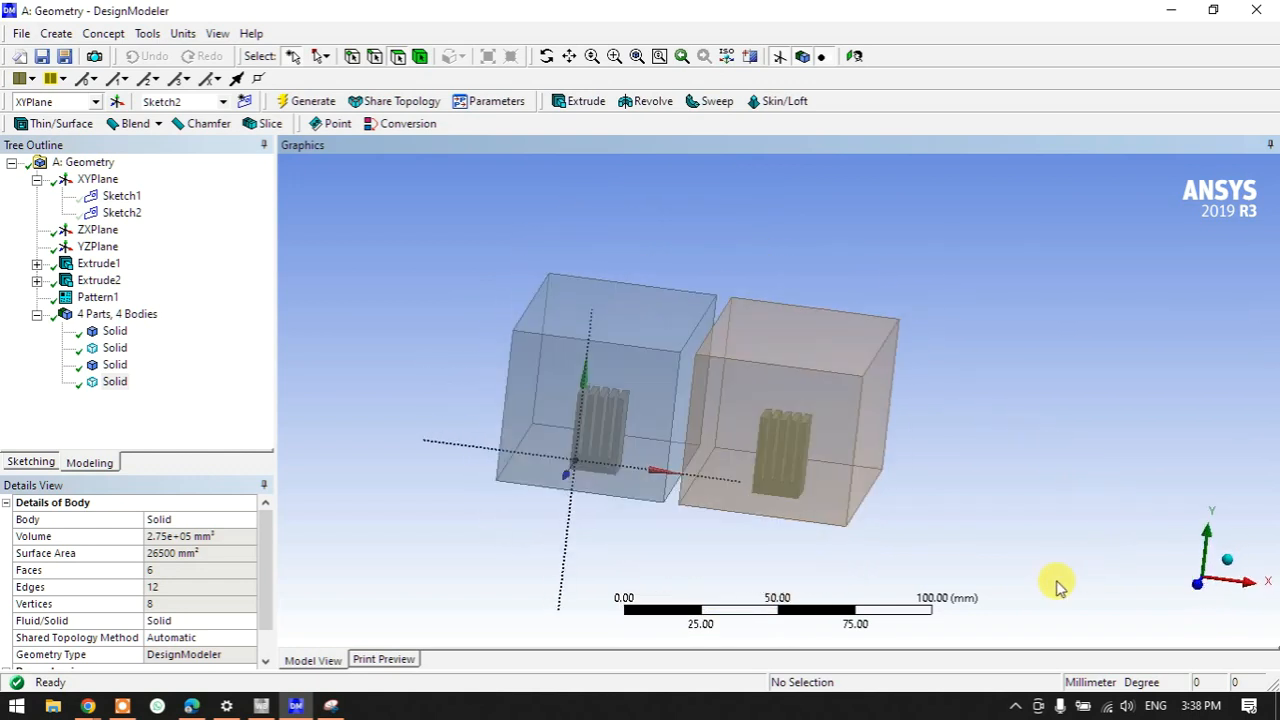
click(1200, 585)
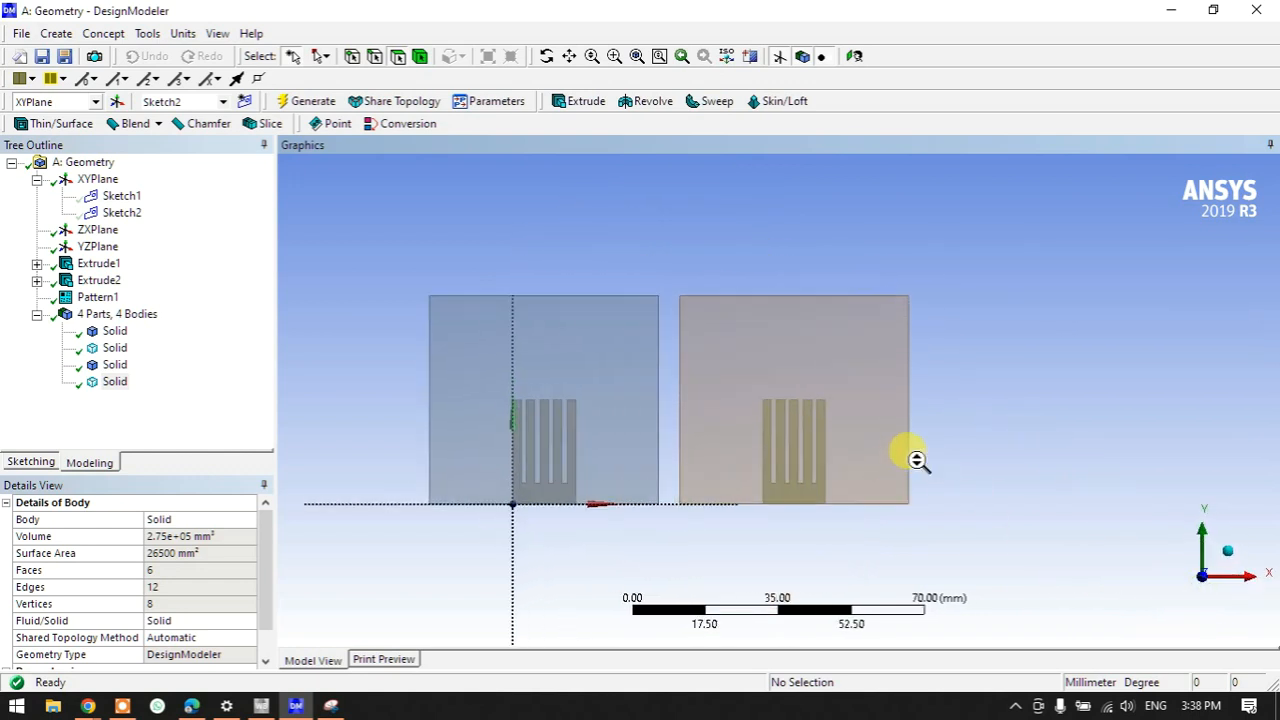
click(97, 179)
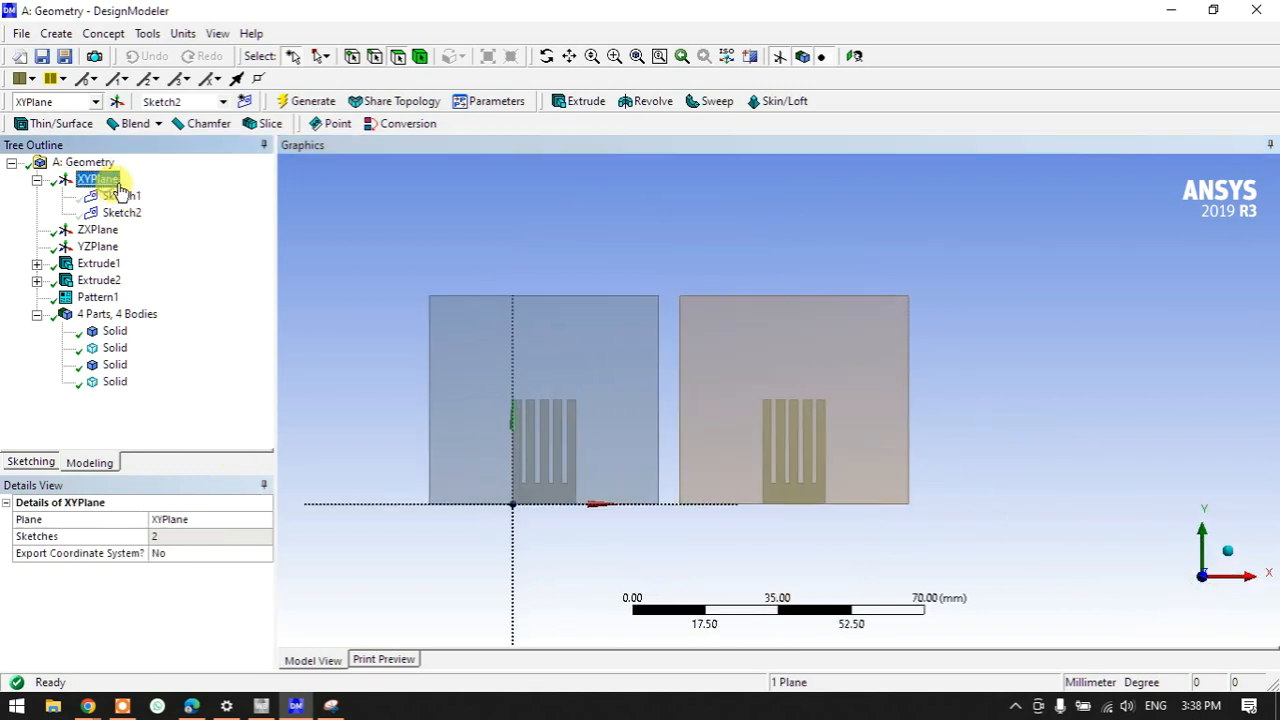
- Create Sketch3 on the XY plane with circle Cr31 over the right heat sink's fins
click(244, 101)
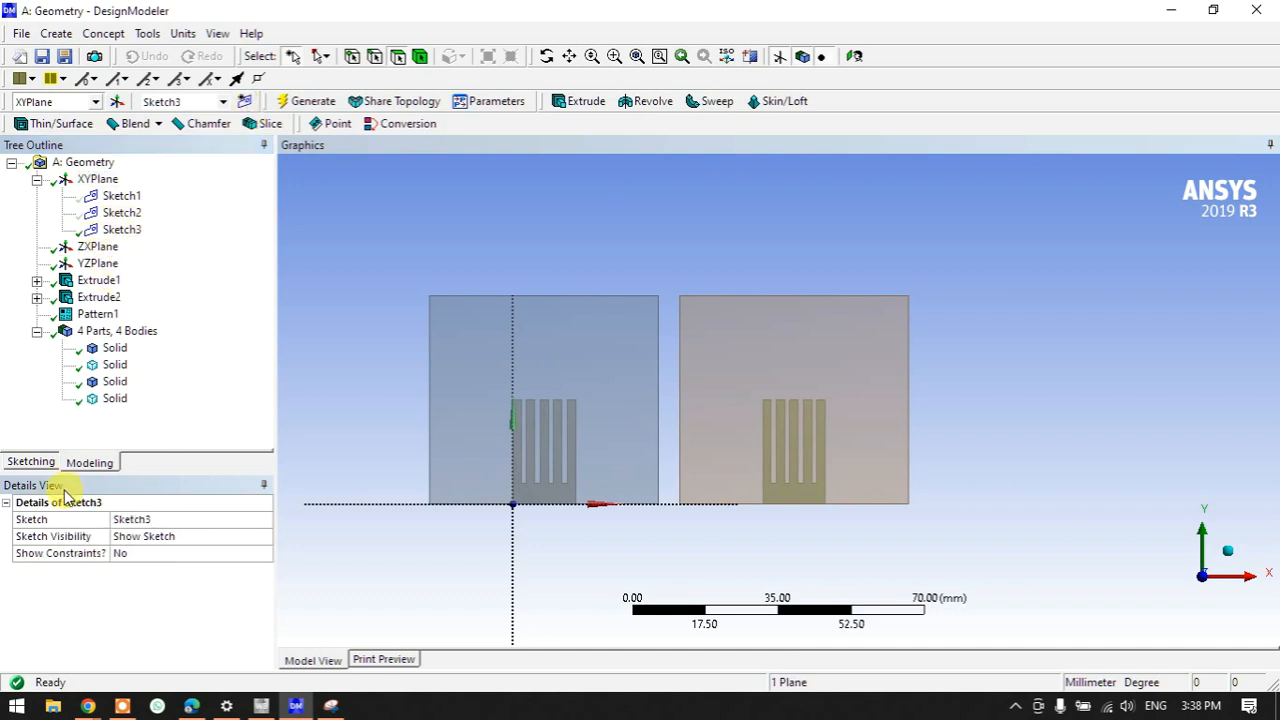
click(30, 462)
click(40, 322)
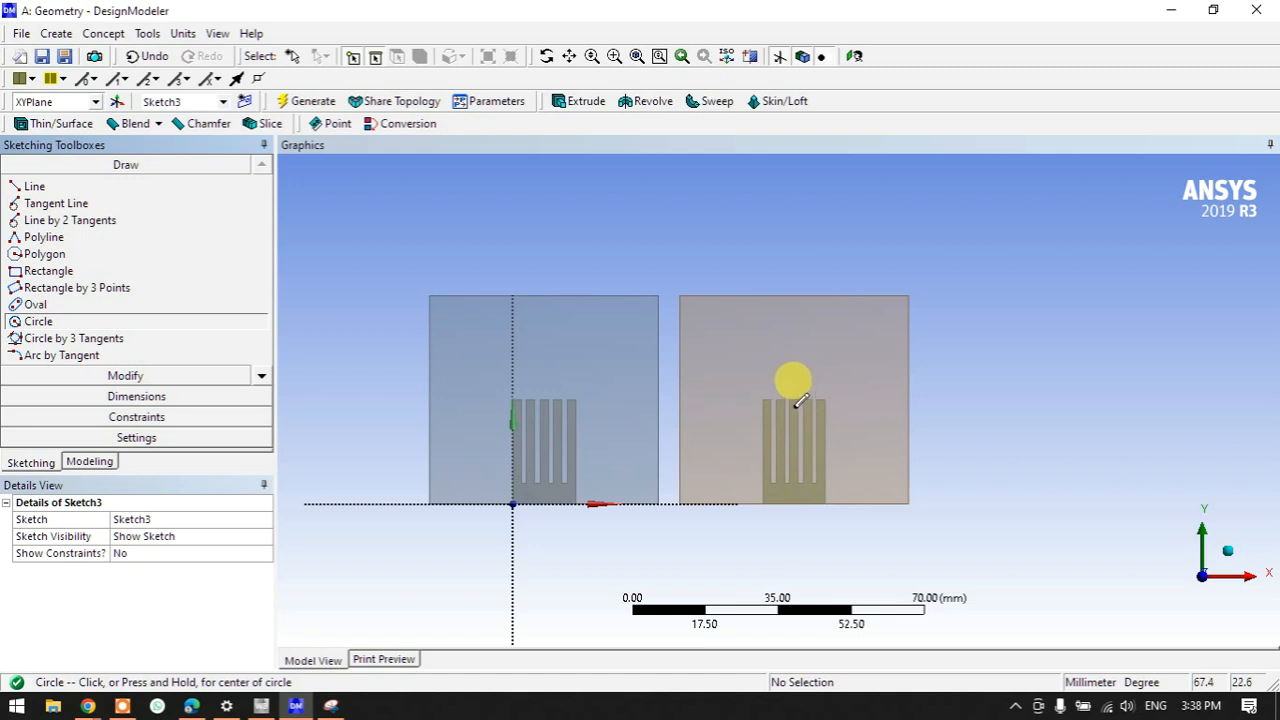
click(792, 400)
click(840, 416)
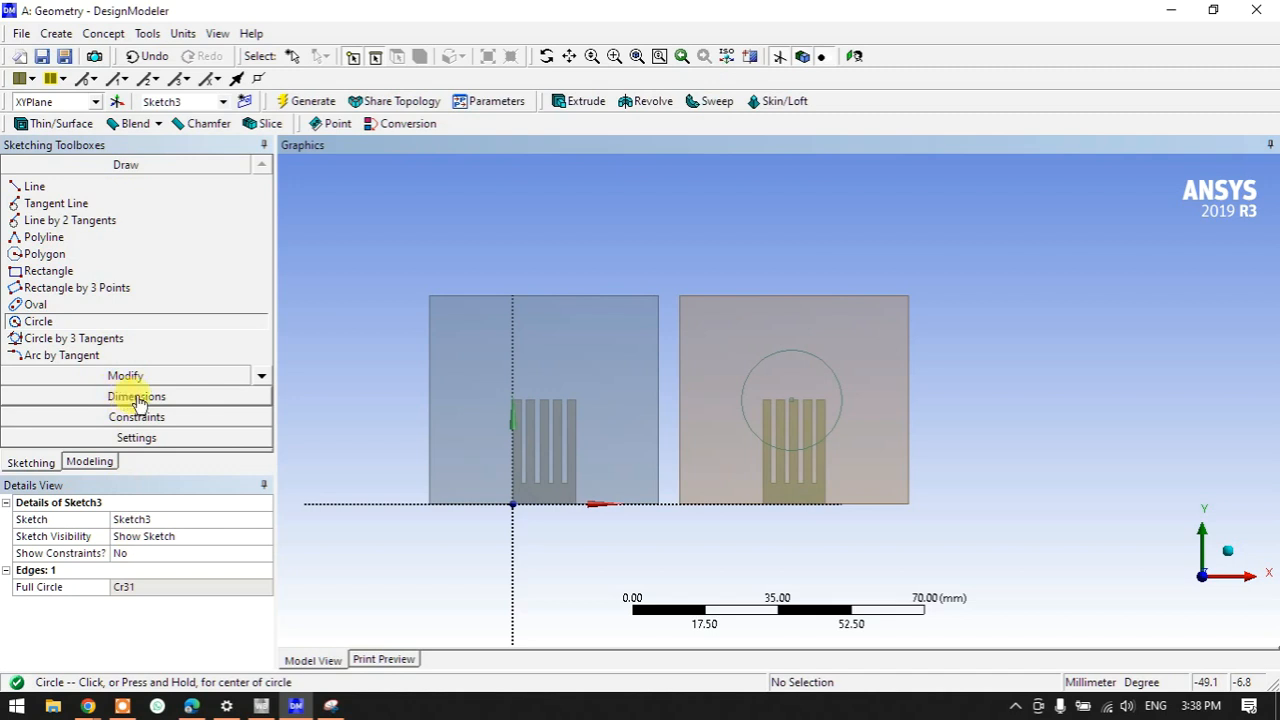
mouse_move(786, 414)
middle_down()
mouse_move(766, 443)
mouse_move(666, 460)
mouse_move(685, 447)
mouse_move(648, 480)
mouse_move(655, 462)
middle_up()
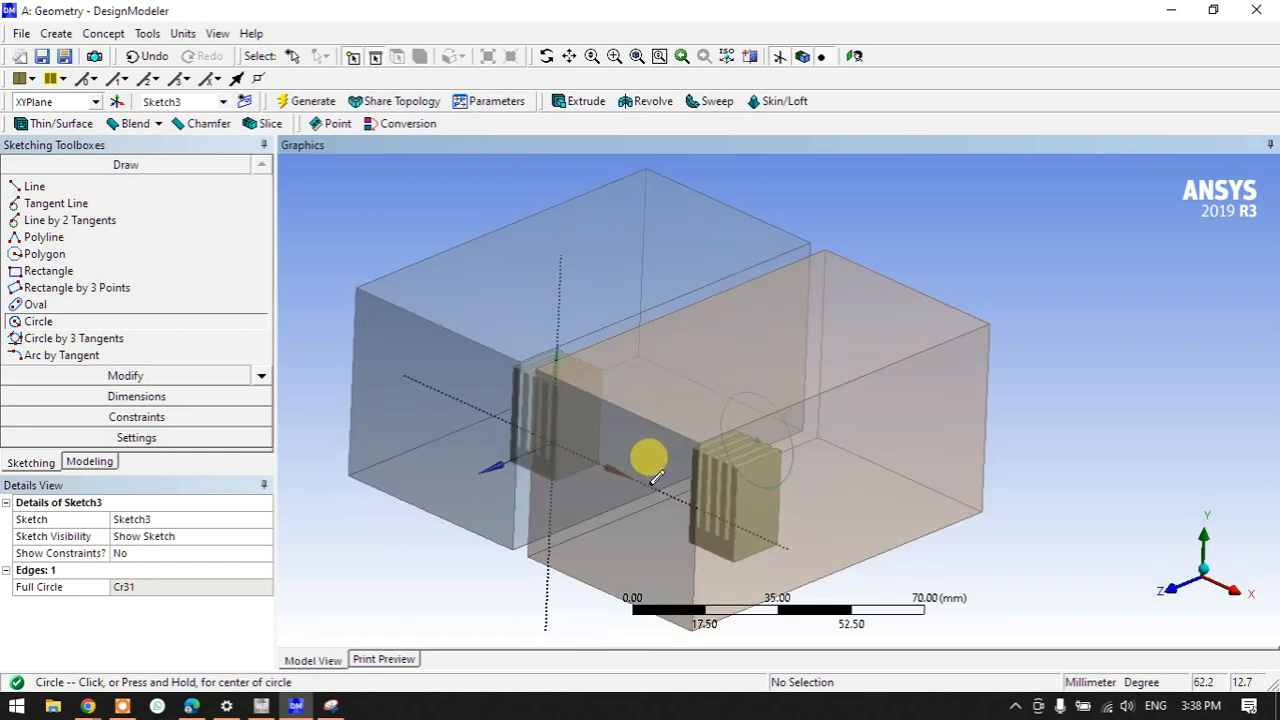
- Extrude Sketch3 with the operation set to Imprint Faces
click(577, 103)
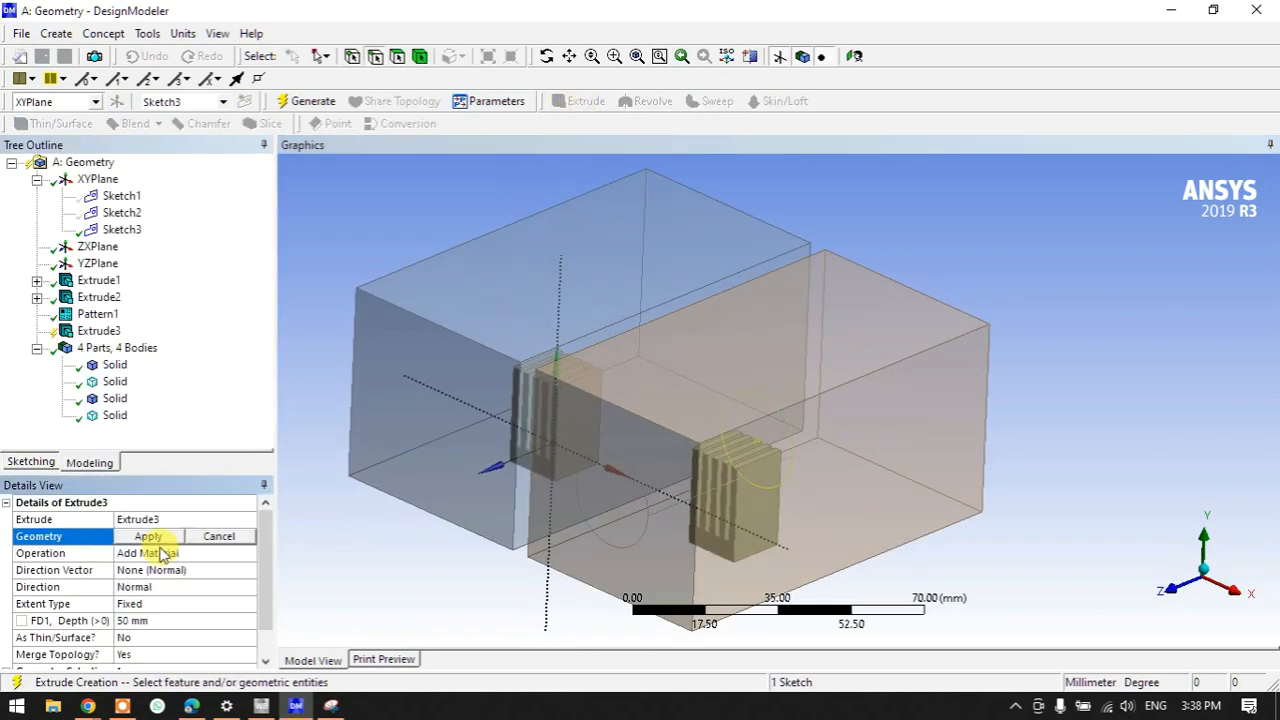
click(150, 538)
click(153, 554)
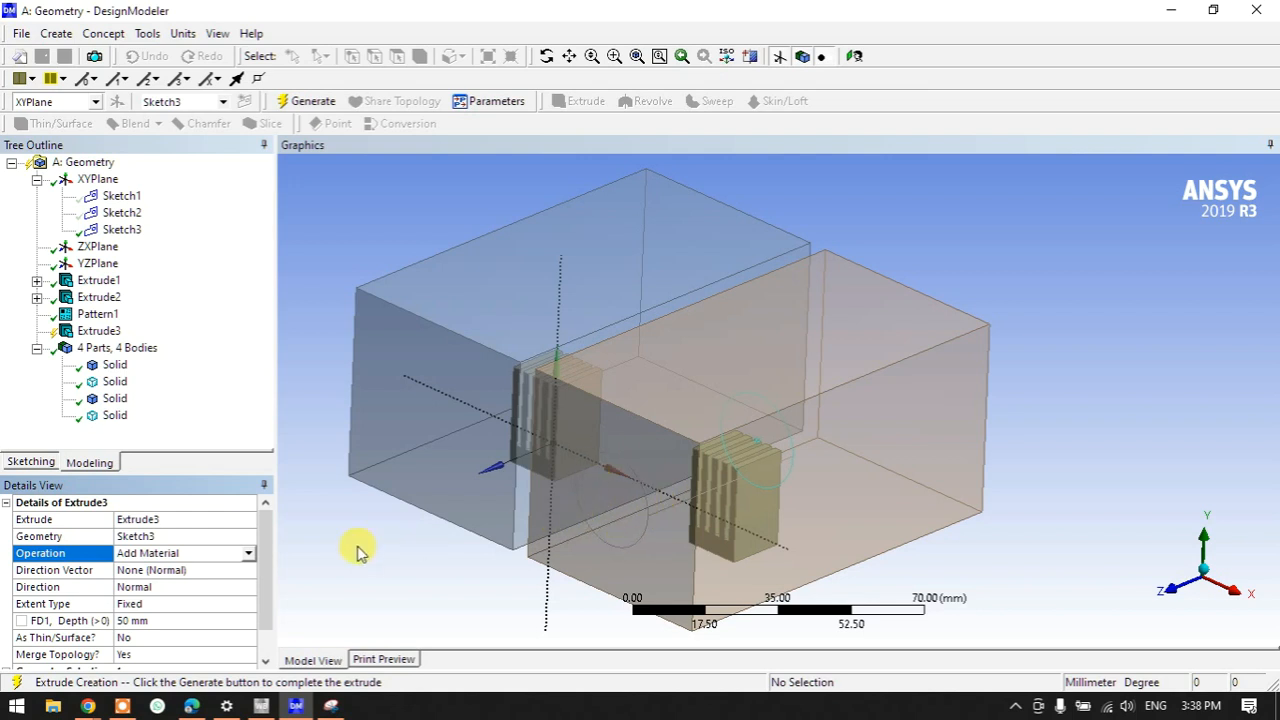
click(250, 555)
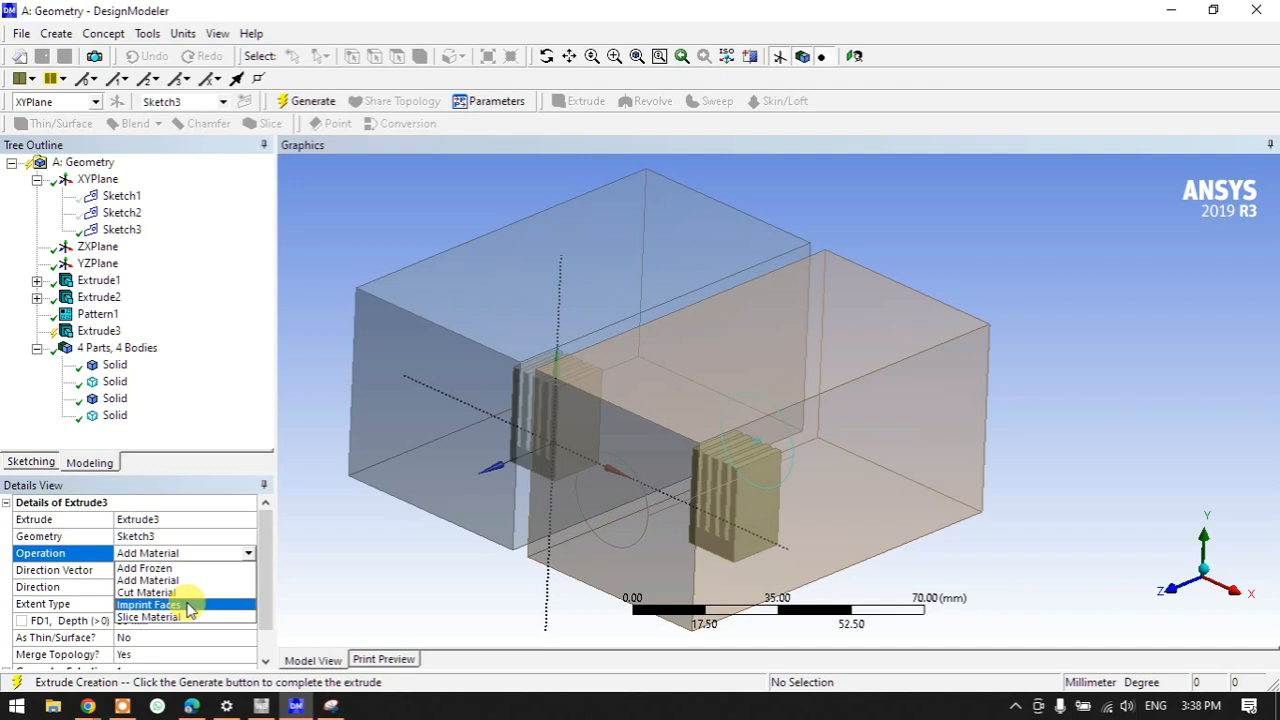
click(189, 606)
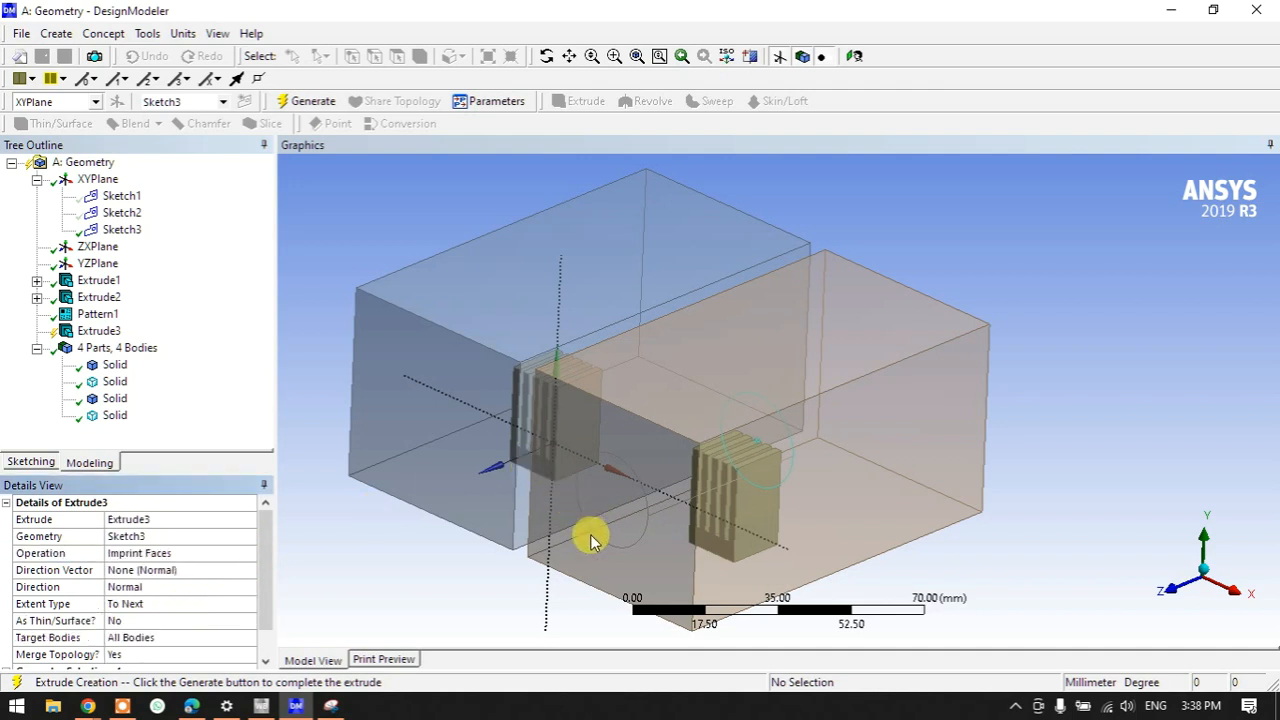
click(252, 588)
drag(260, 600, 260, 643)
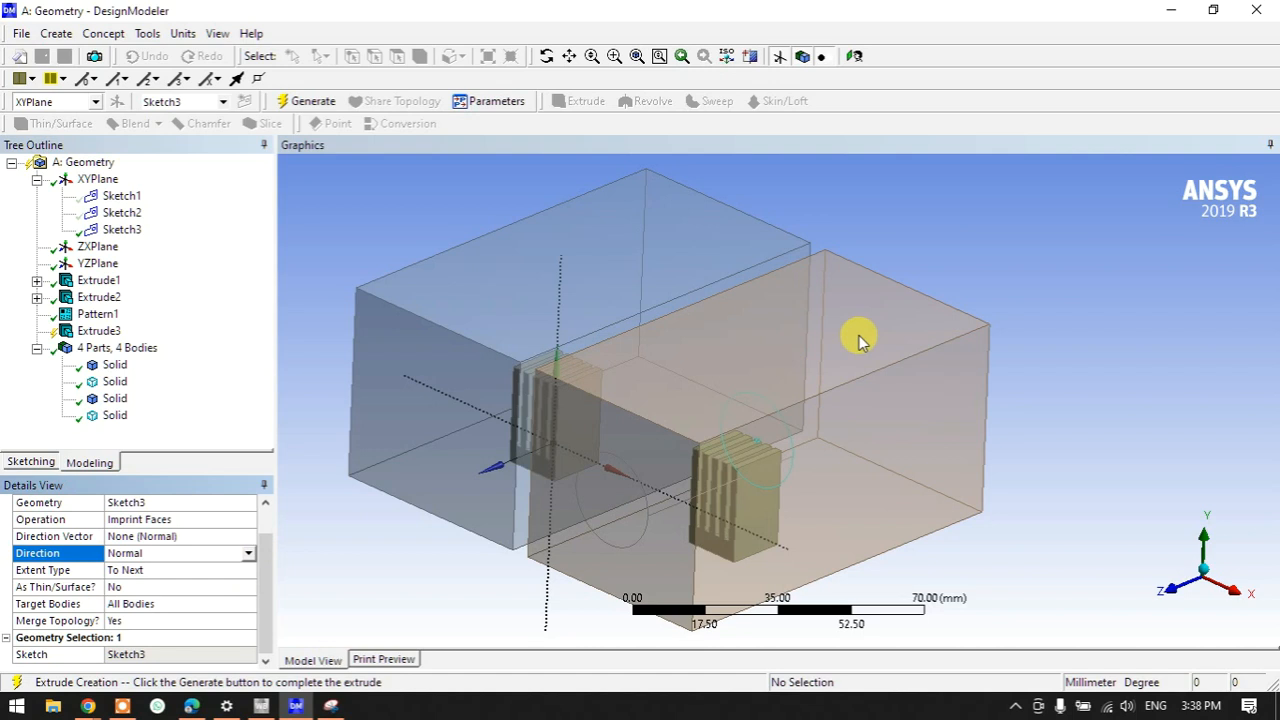
- Limit the imprint to the selected right-hand enclosure box and generate
click(205, 603)
click(247, 606)
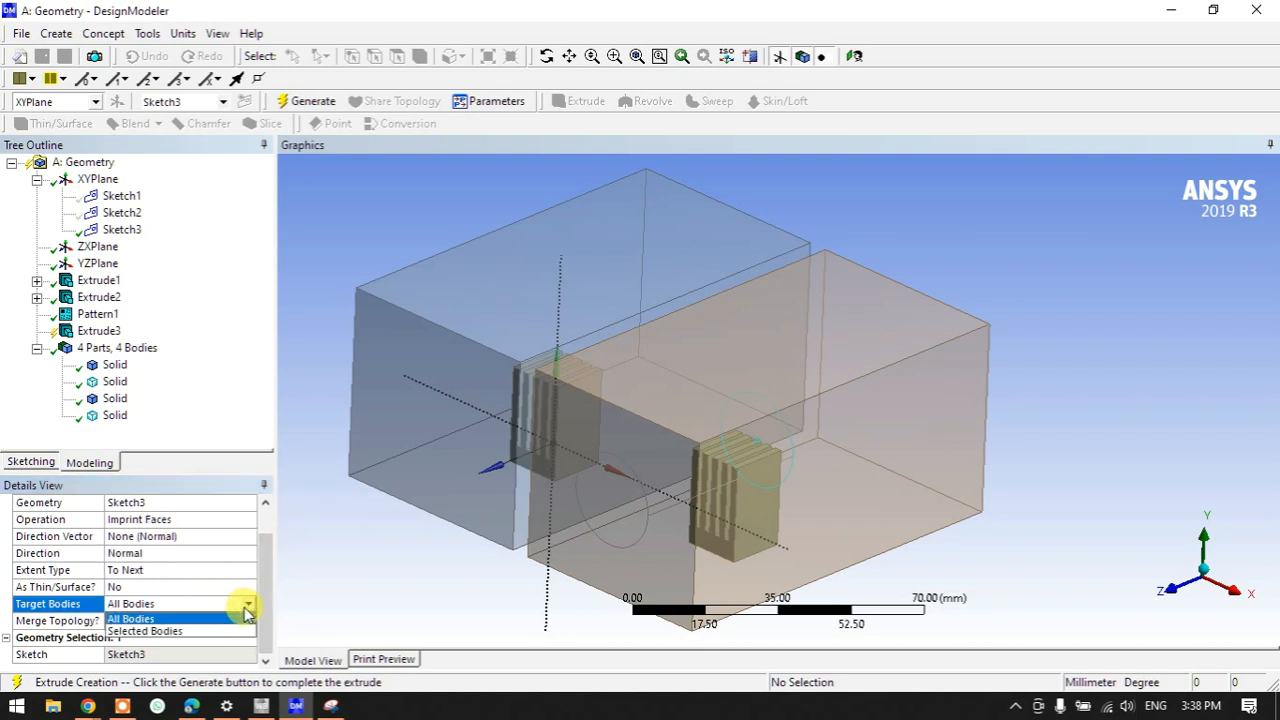
click(205, 636)
click(160, 652)
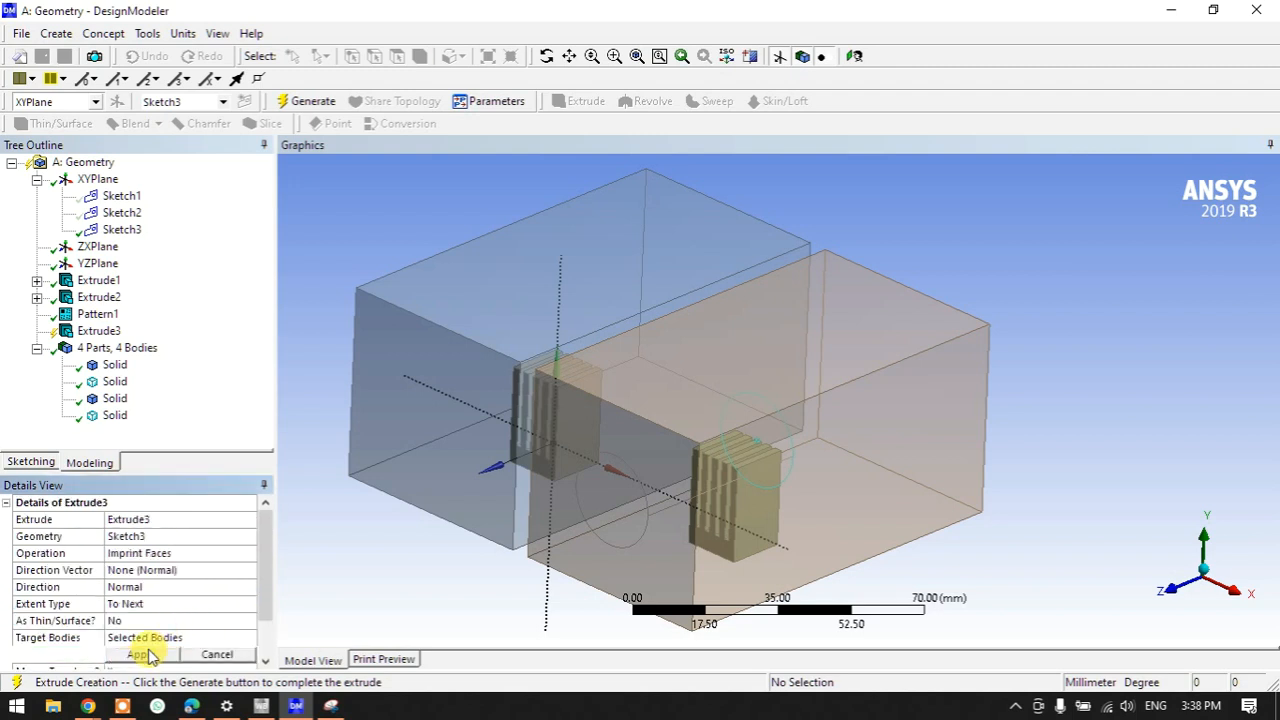
click(820, 385)
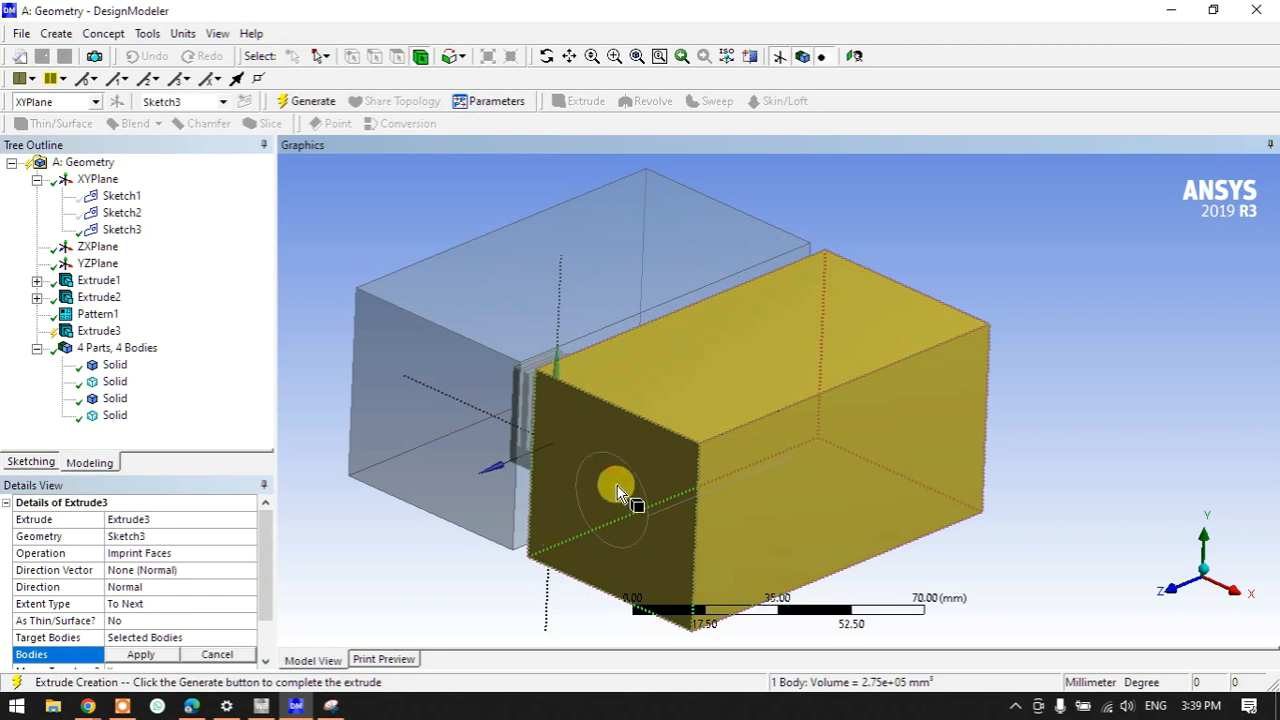
click(316, 101)
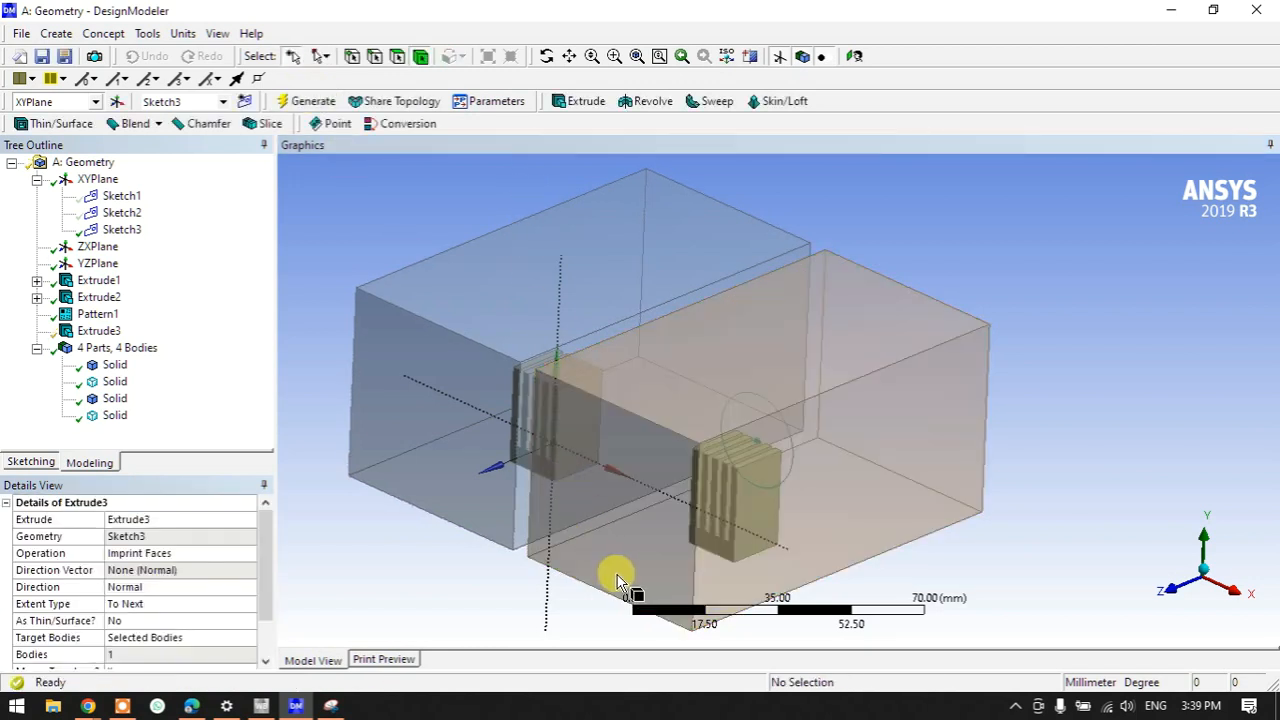
scroll(748, 472, up, 2)
- Change Extrude3's extent to Fixed with 60 mm depth and regenerate
scroll(500, 483, down, 4)
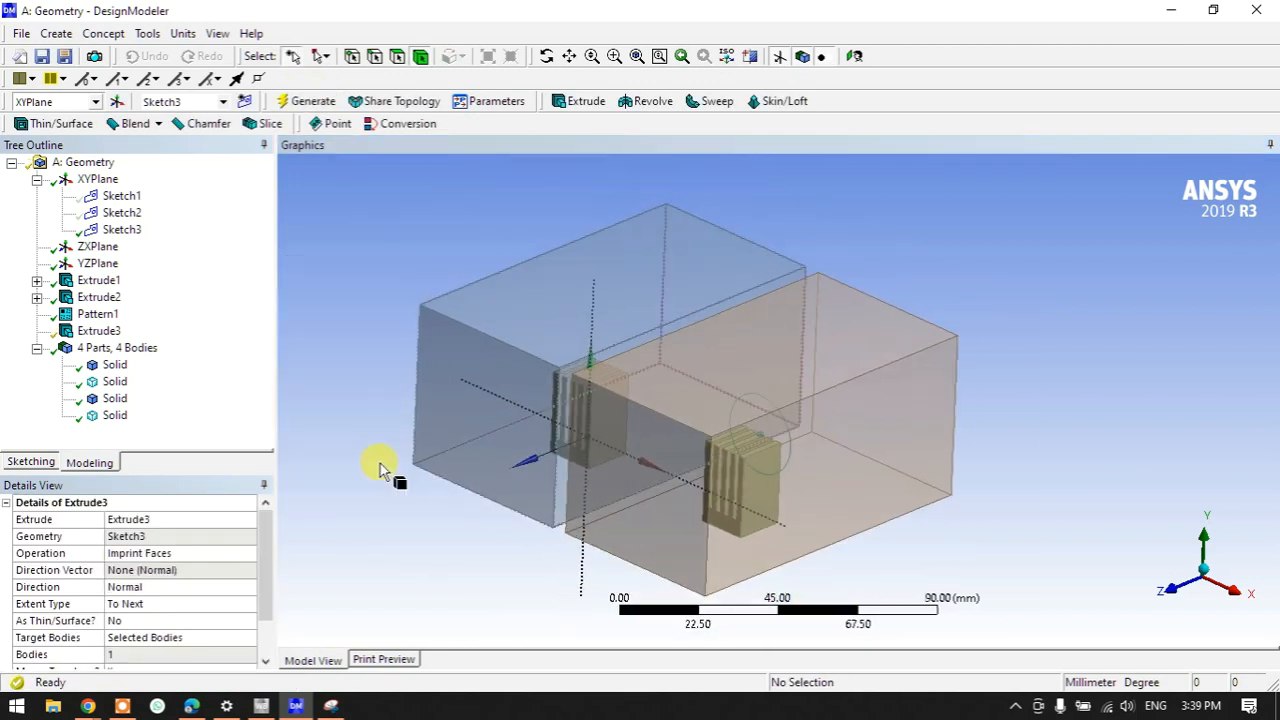
click(89, 335)
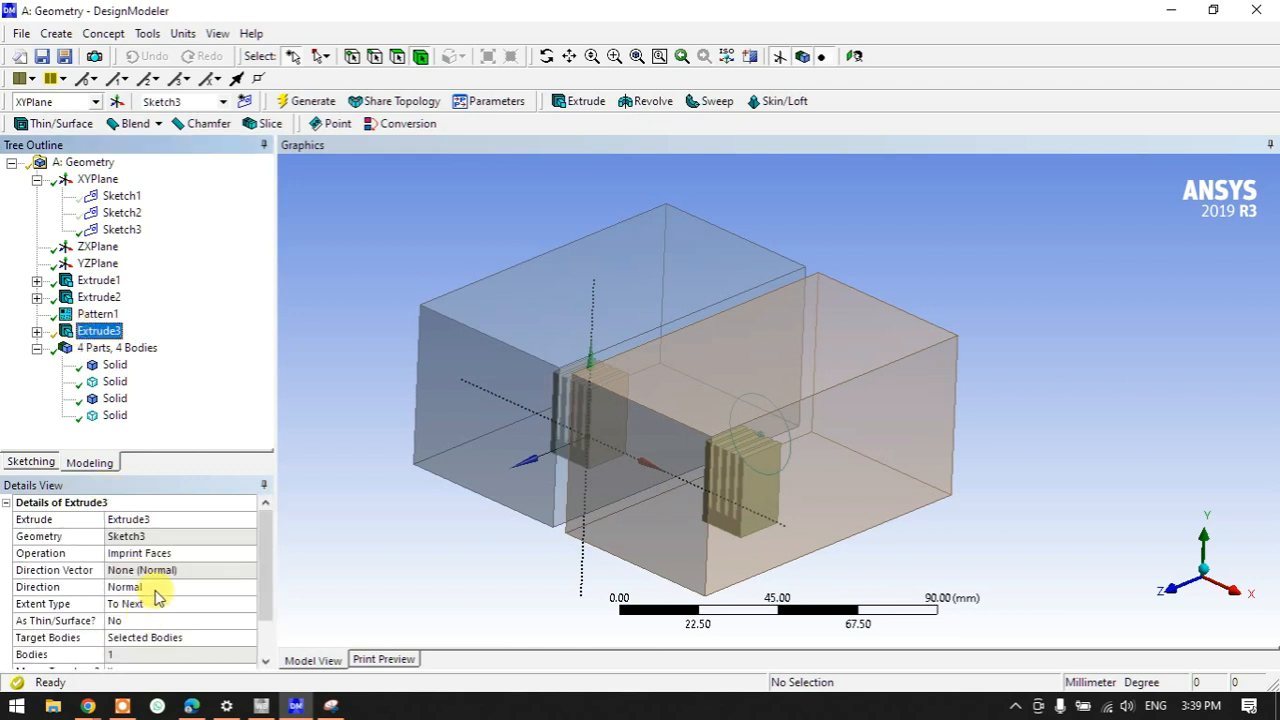
click(148, 608)
click(240, 587)
click(250, 606)
click(250, 606)
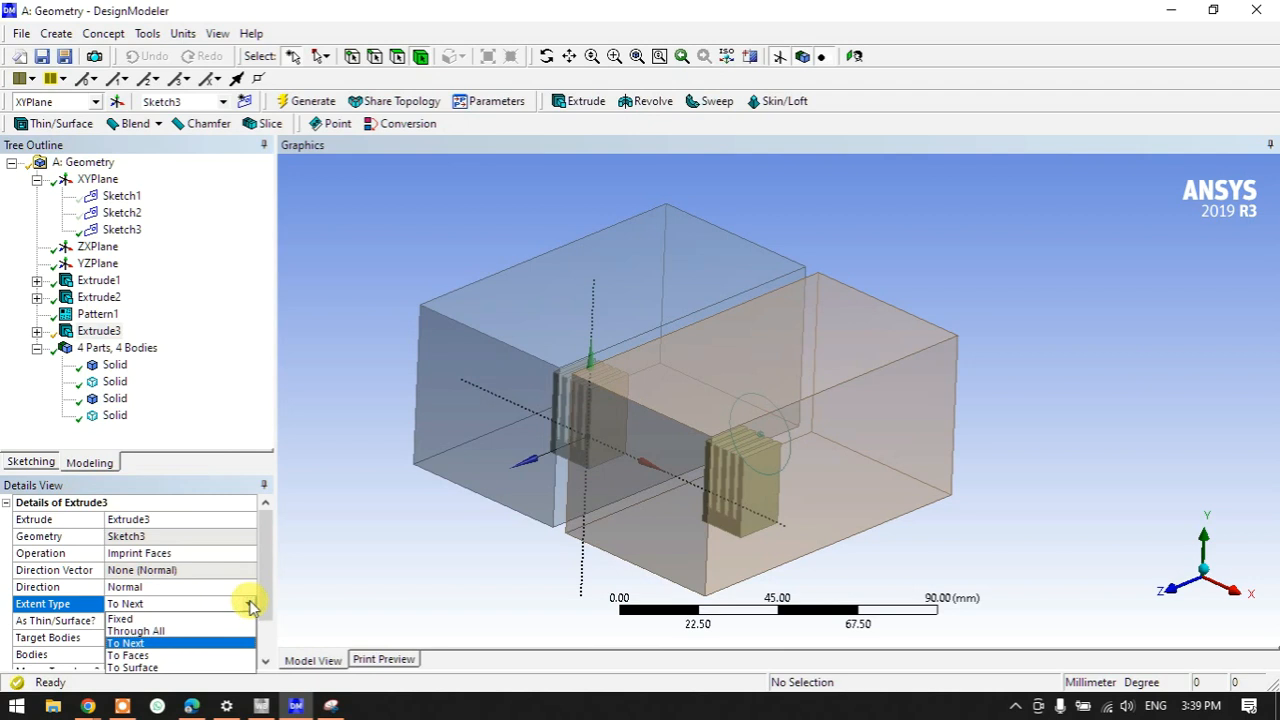
click(192, 619)
click(165, 621)
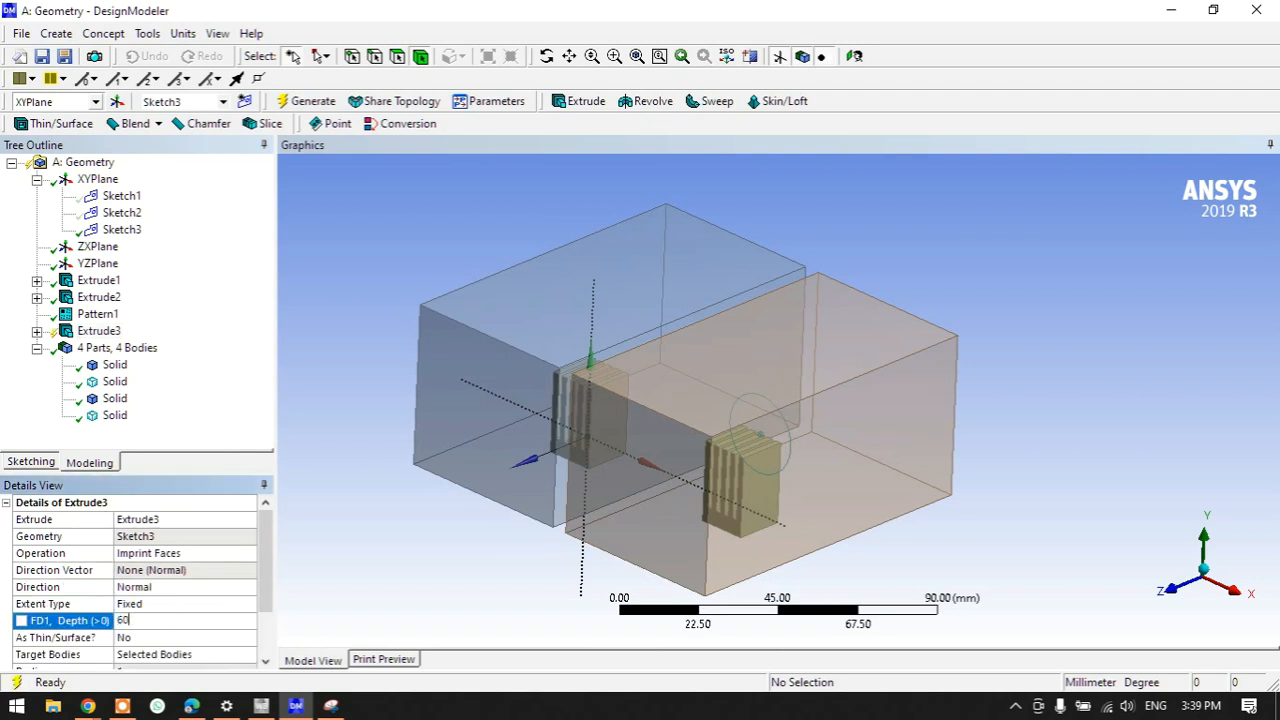
click(290, 101)
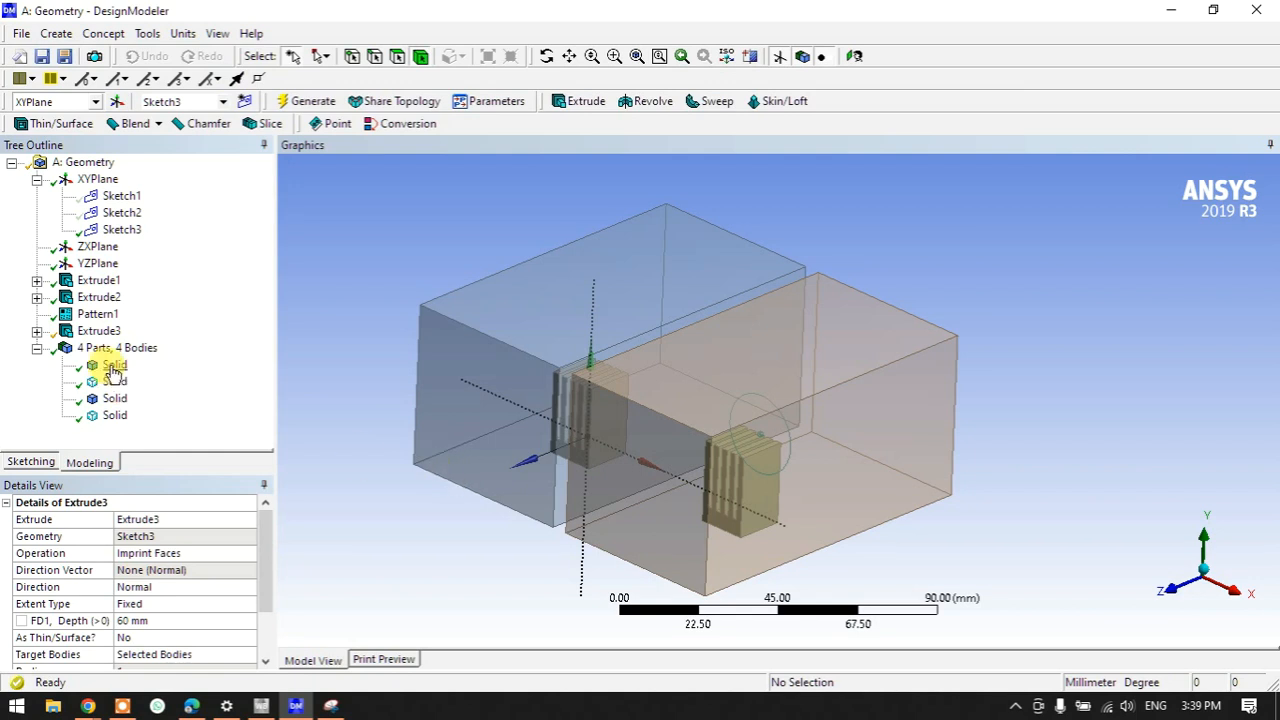
click(98, 333)
scroll(177, 574, down, 2)
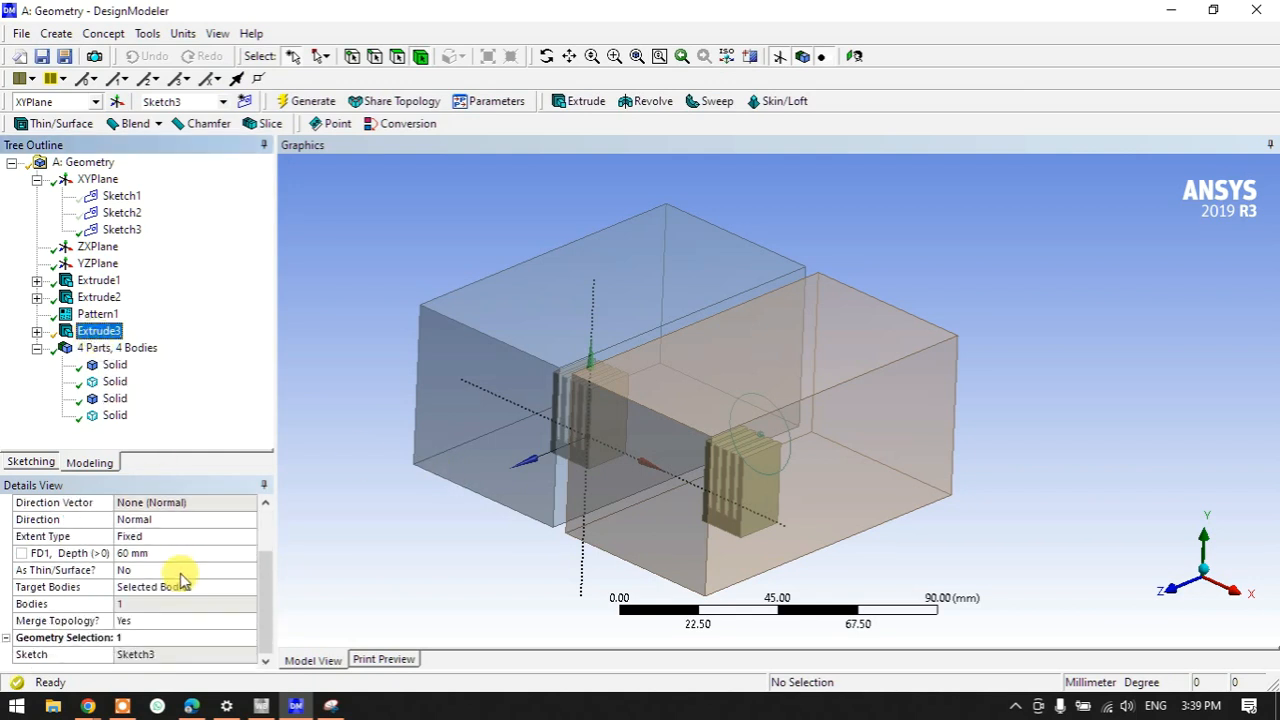
scroll(181, 580, up, 2)
mouse_move(669, 586)
middle_down()
mouse_move(771, 491)
mouse_move(934, 523)
mouse_move(749, 506)
mouse_move(612, 540)
mouse_move(586, 571)
mouse_move(643, 586)
mouse_move(630, 575)
middle_up()
- Set Extrude3's operation to Add Frozen, making the cylinder a separate body
click(75, 335)
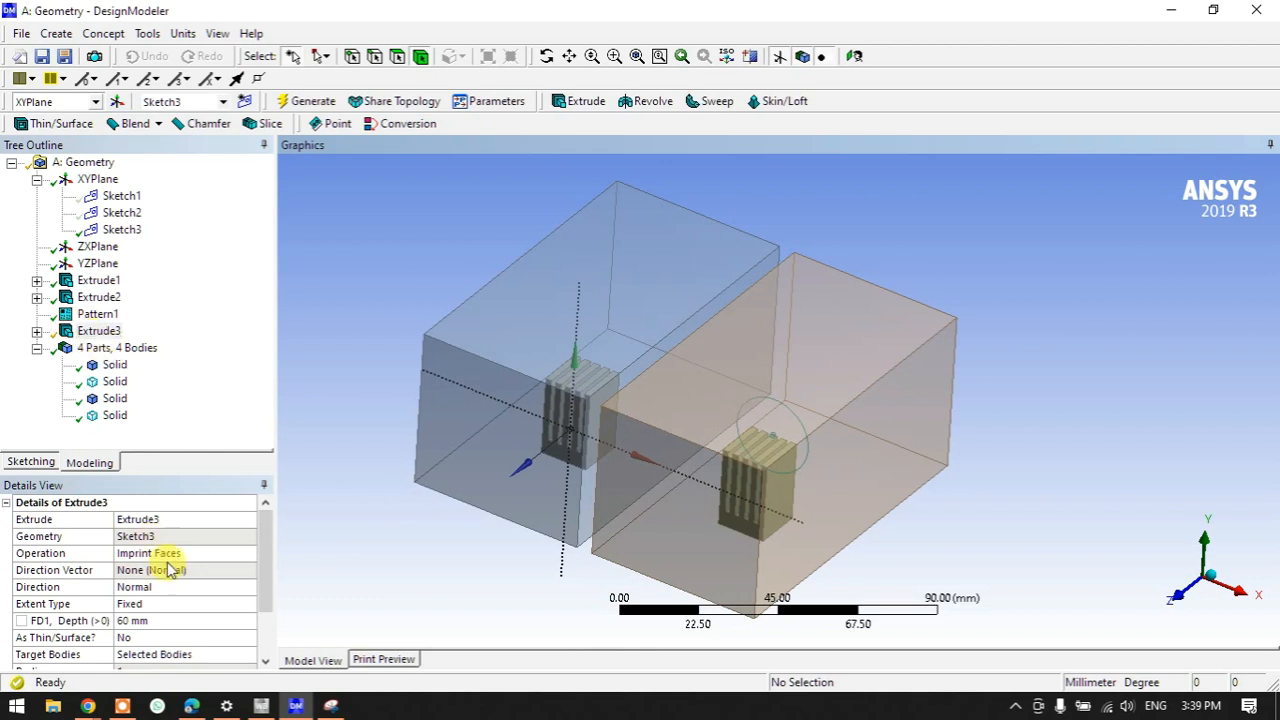
click(228, 557)
click(248, 553)
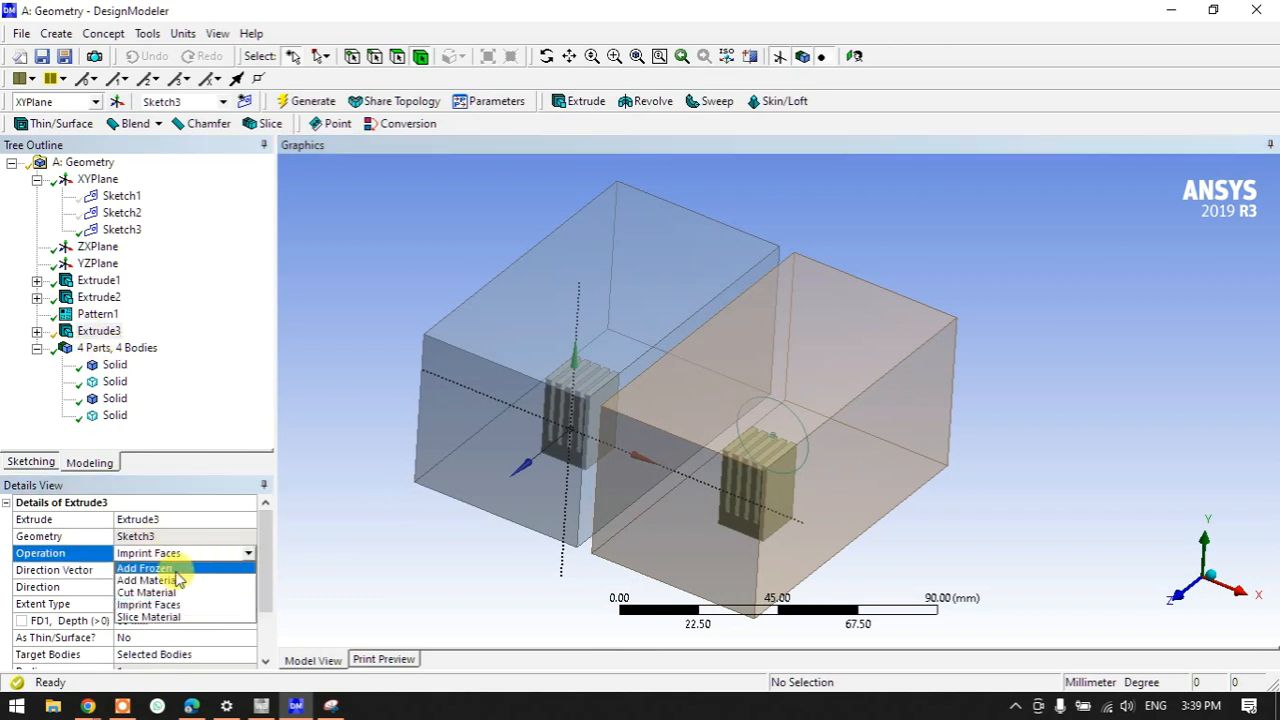
click(165, 568)
click(300, 101)
middle_drag(744, 532, 650, 495)
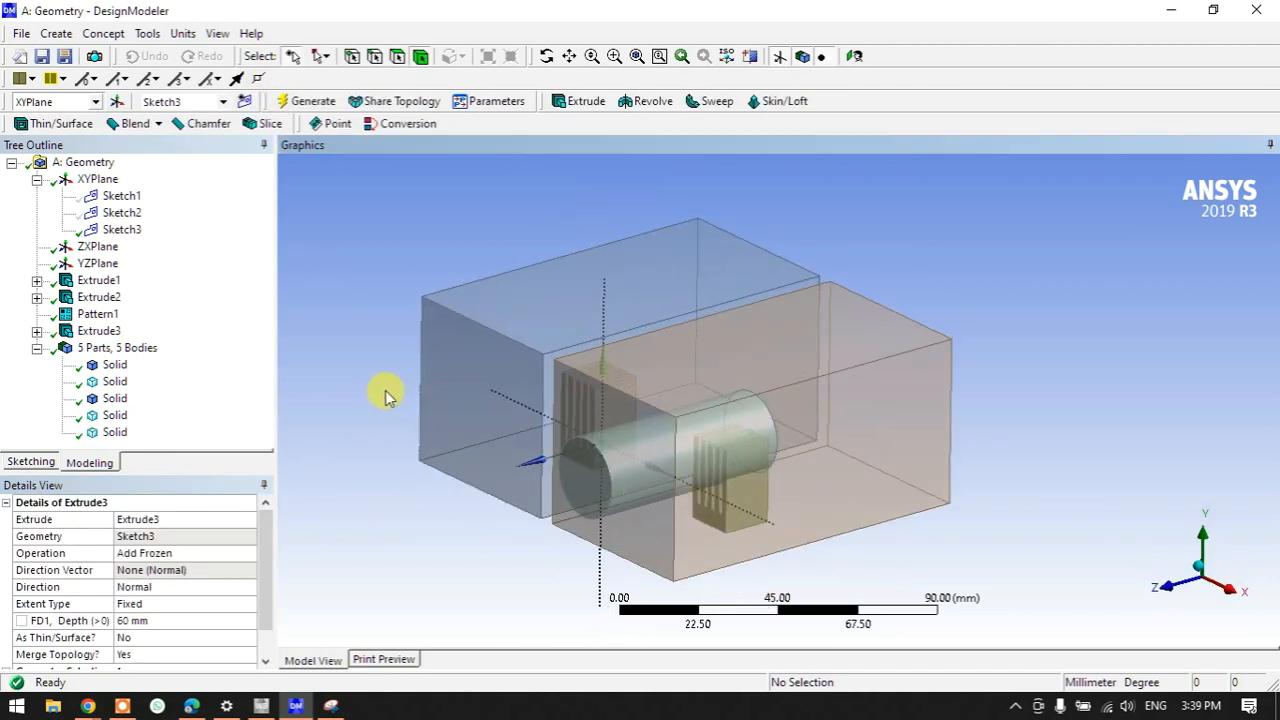
- Hide Sketch3 and select the XY plane
right_click(122, 229)
click(160, 260)
click(97, 178)
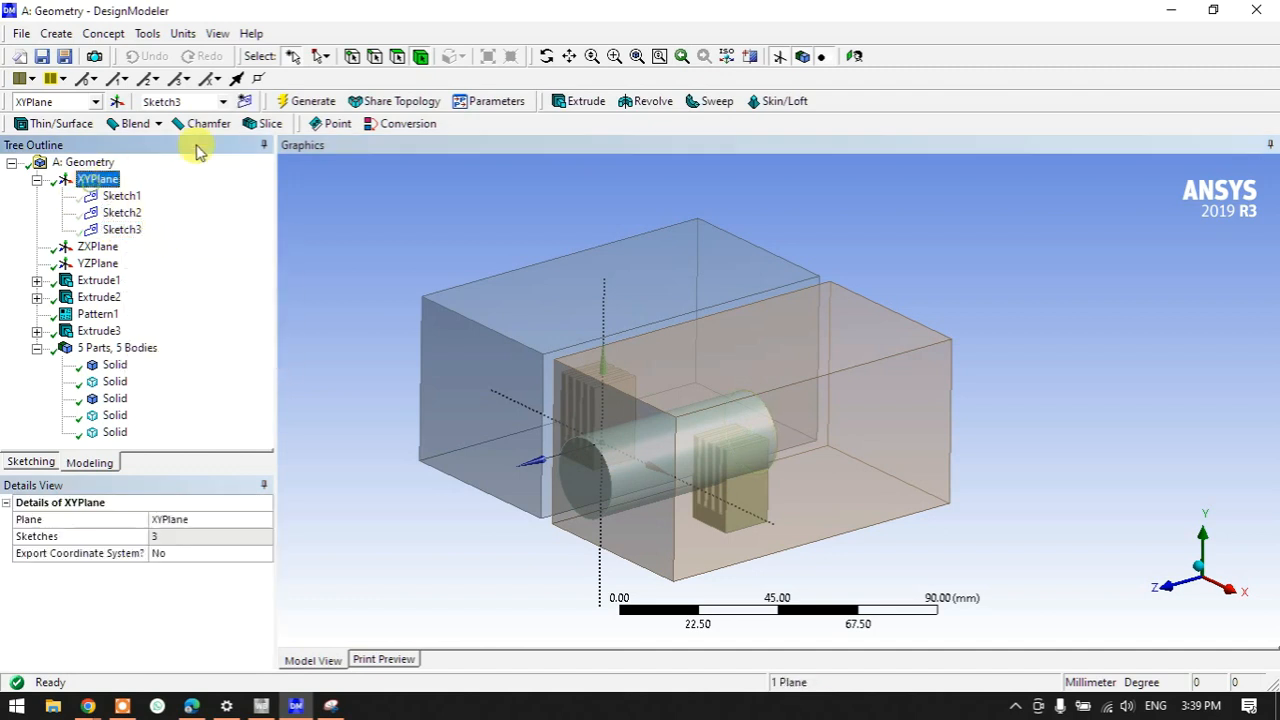
- Draw Sketch4 on the XY plane with two thin rectangles near the box's top and bottom
click(244, 101)
click(1163, 586)
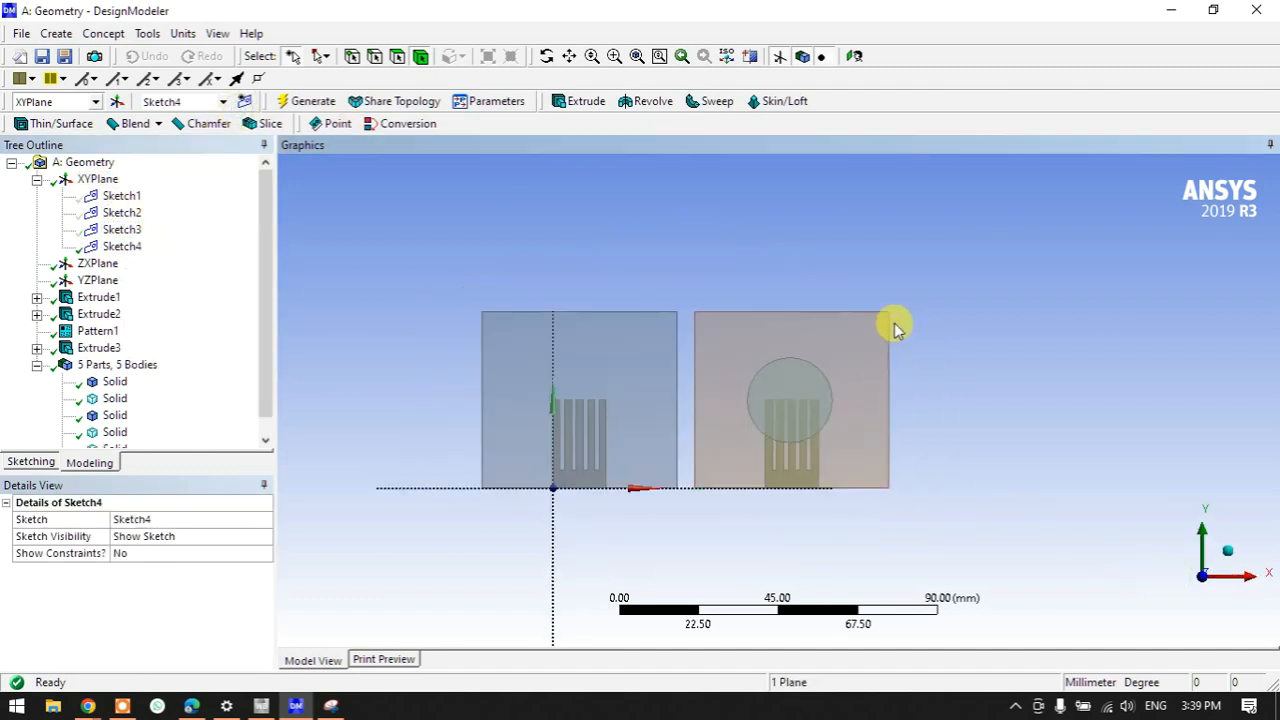
click(35, 460)
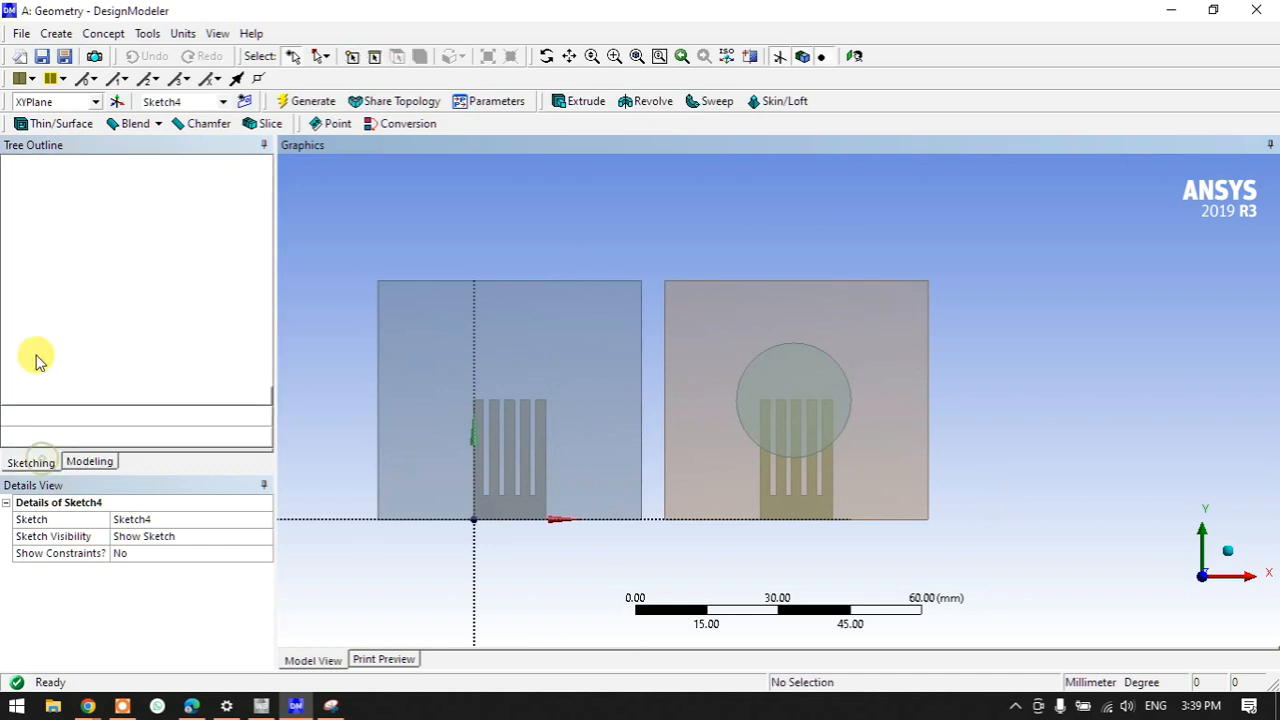
click(36, 271)
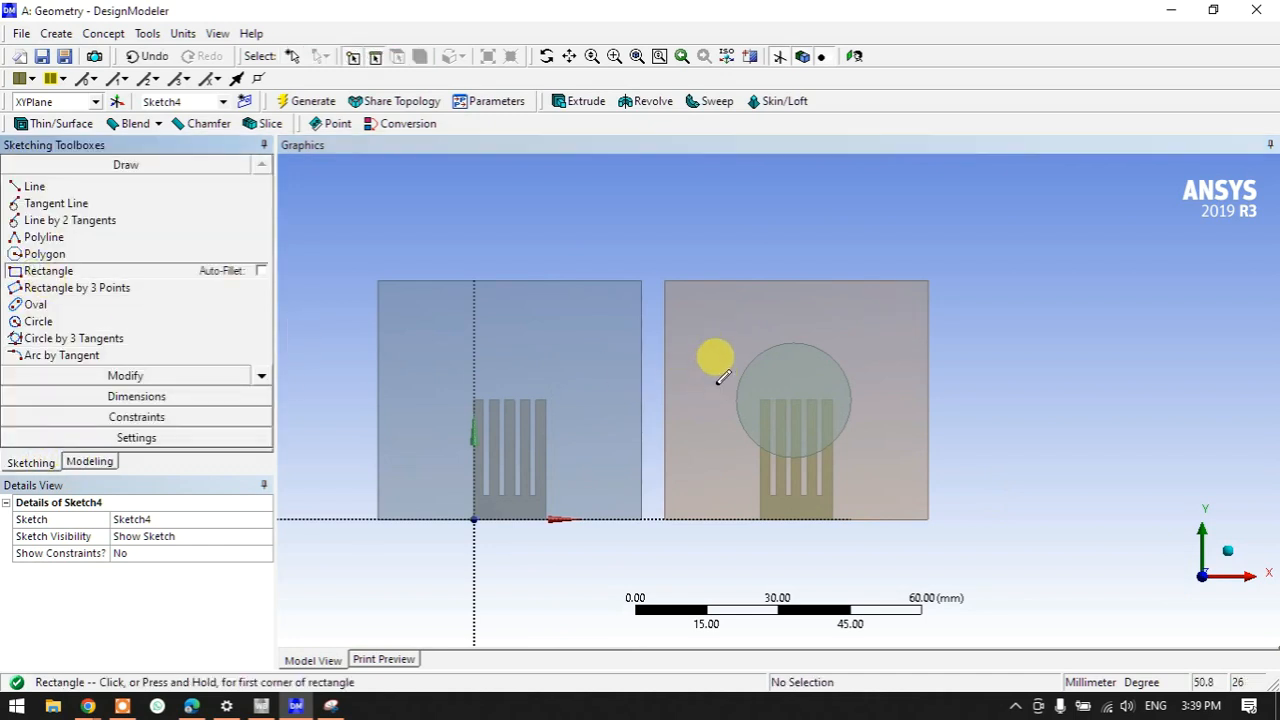
click(704, 300)
click(905, 309)
click(703, 484)
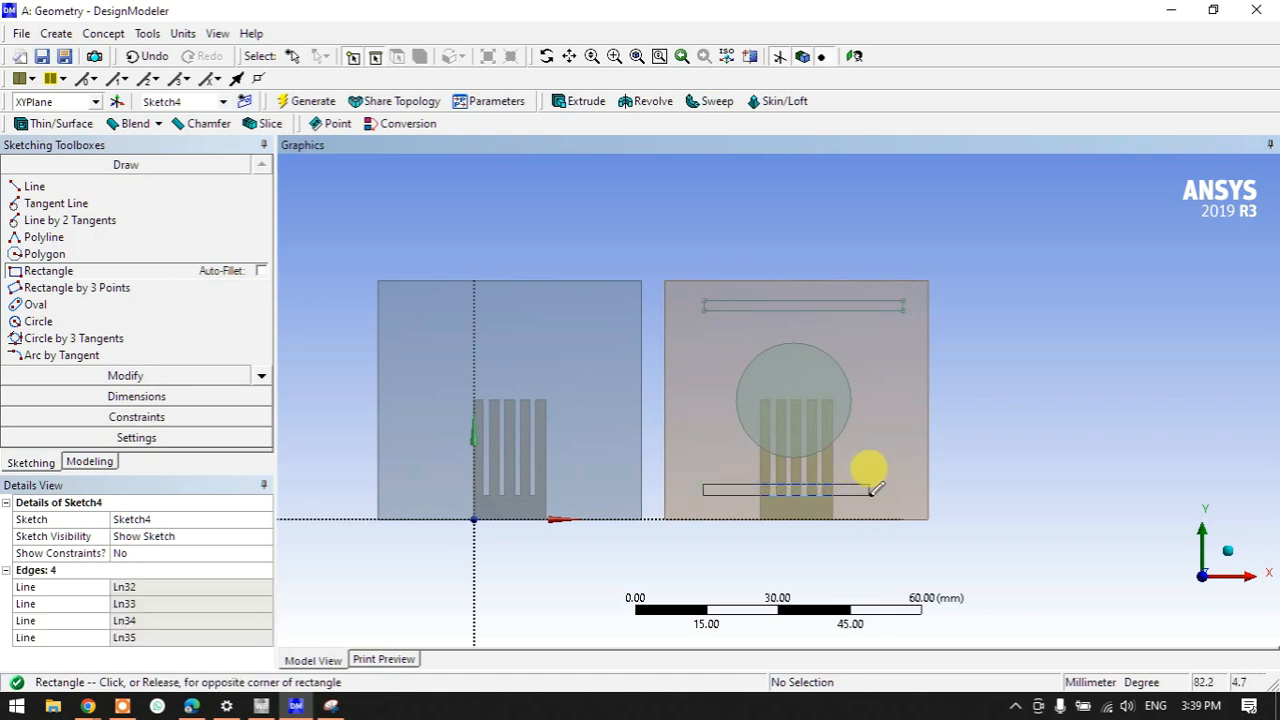
click(906, 489)
middle_drag(1057, 491, 862, 535)
- Extrude Sketch4 60 mm in the reversed direction
click(585, 103)
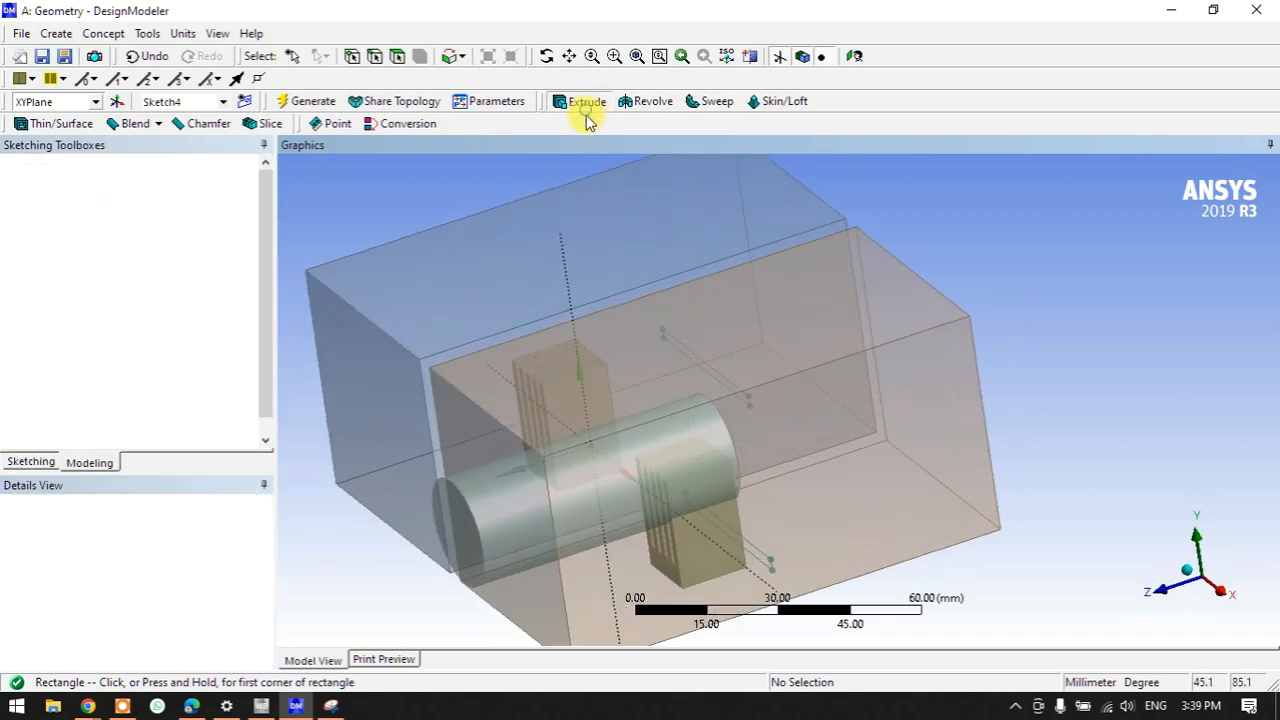
scroll(414, 514, down, 3)
middle_drag(443, 503, 412, 476)
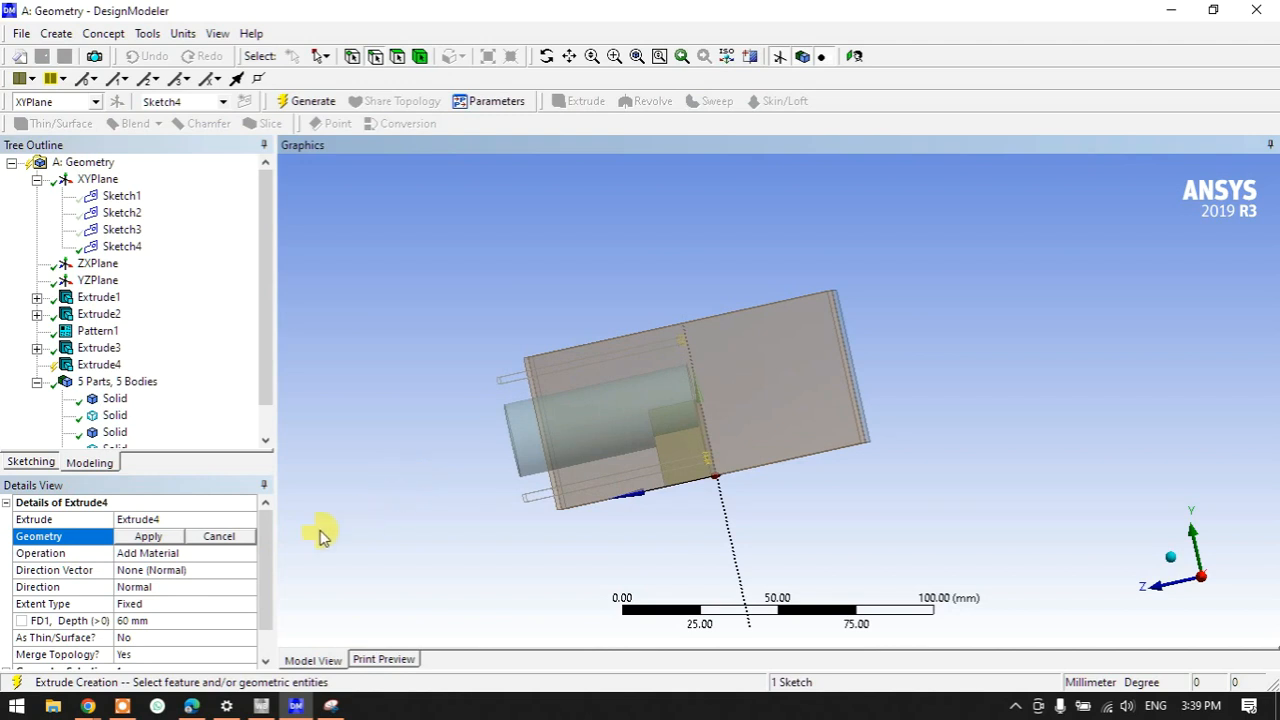
click(147, 538)
click(149, 587)
double_click(152, 590)
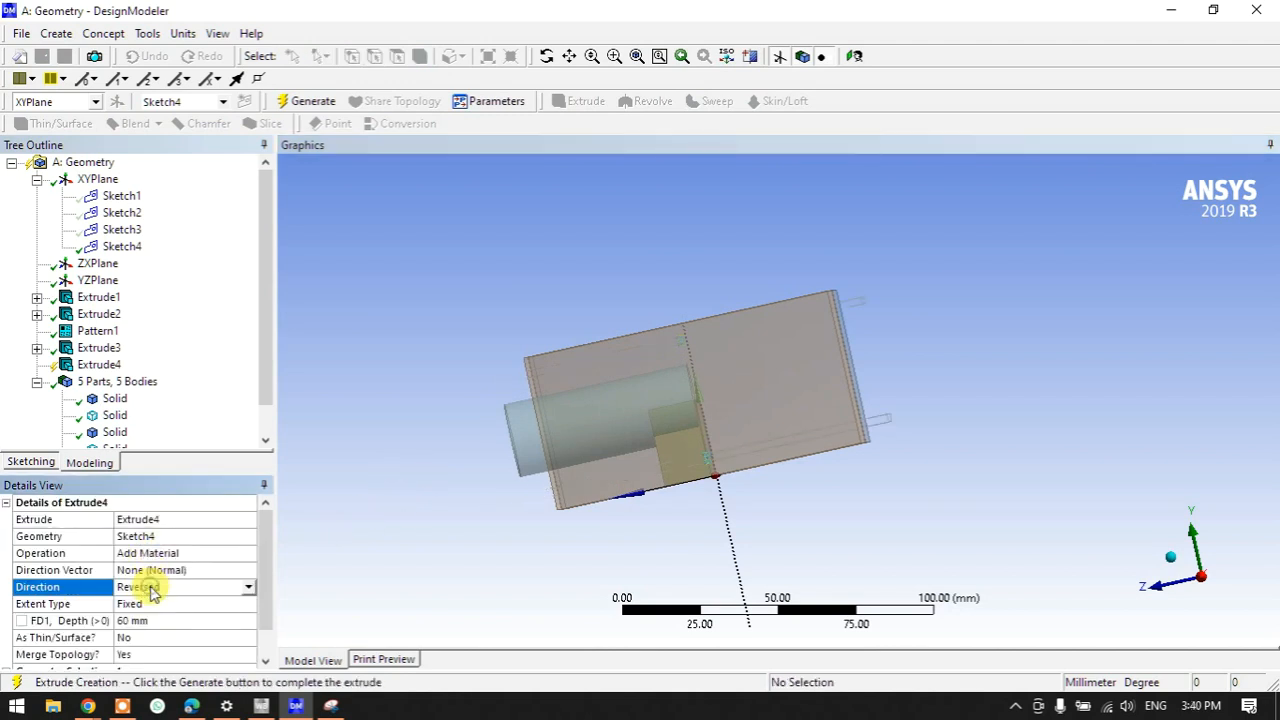
- Set Extrude4's operation to Add Frozen and regenerate, giving 7 bodies
double_click(150, 555)
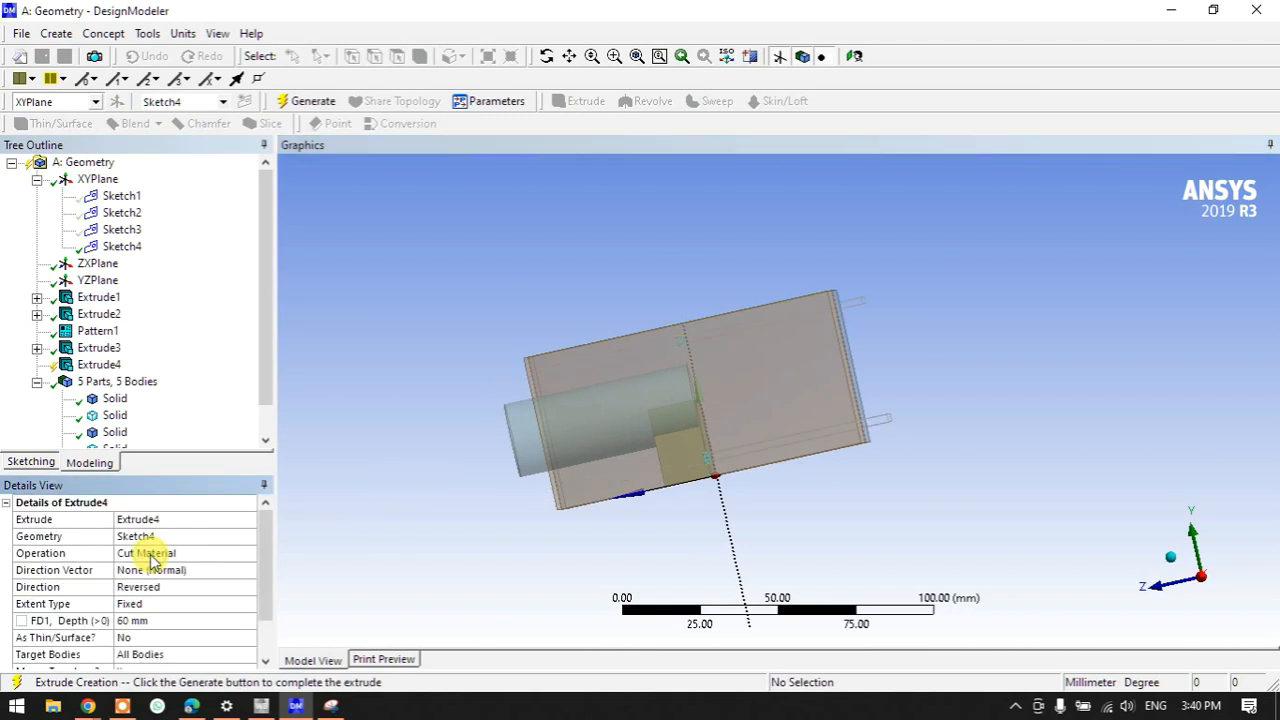
click(157, 553)
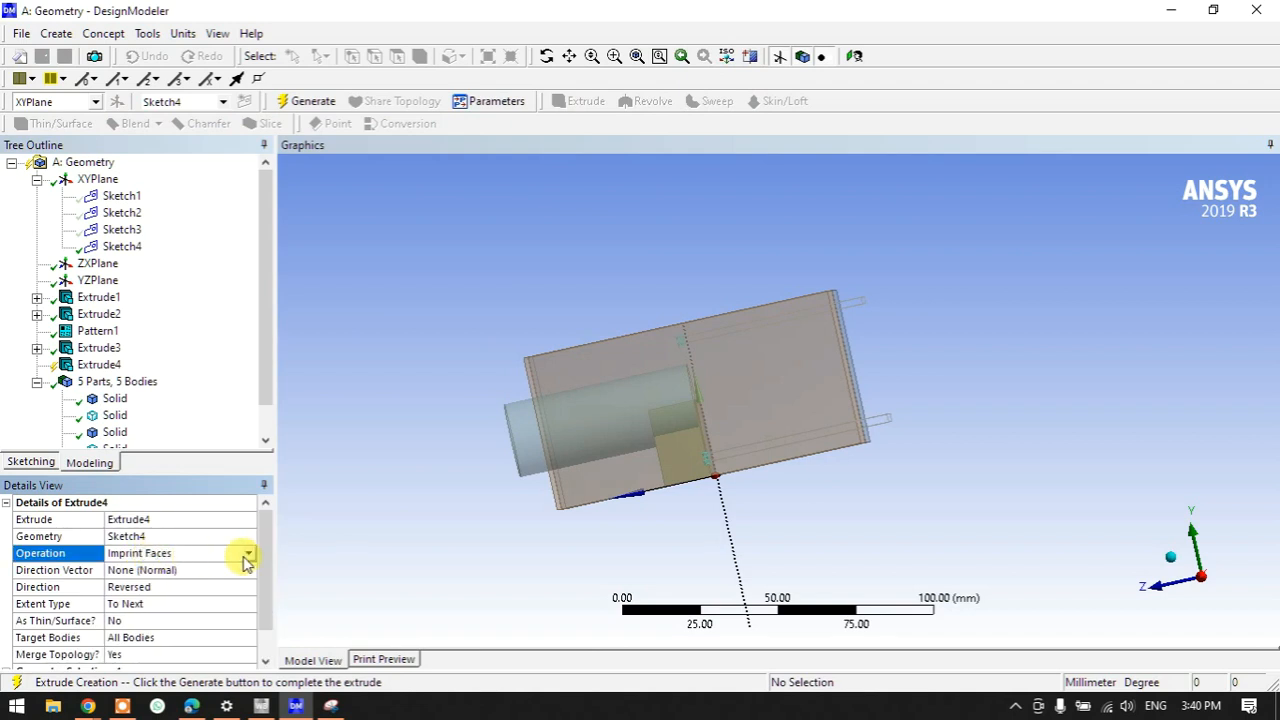
click(247, 553)
click(199, 568)
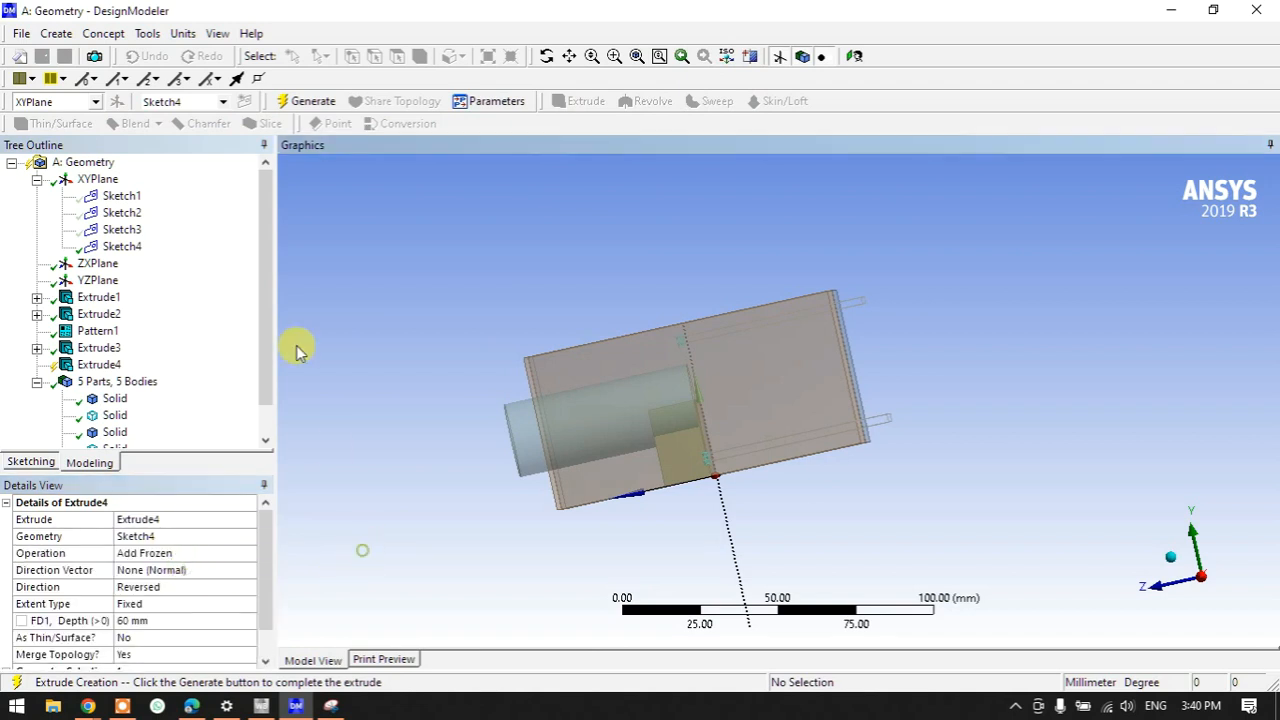
click(313, 101)
middle_drag(543, 380, 645, 446)
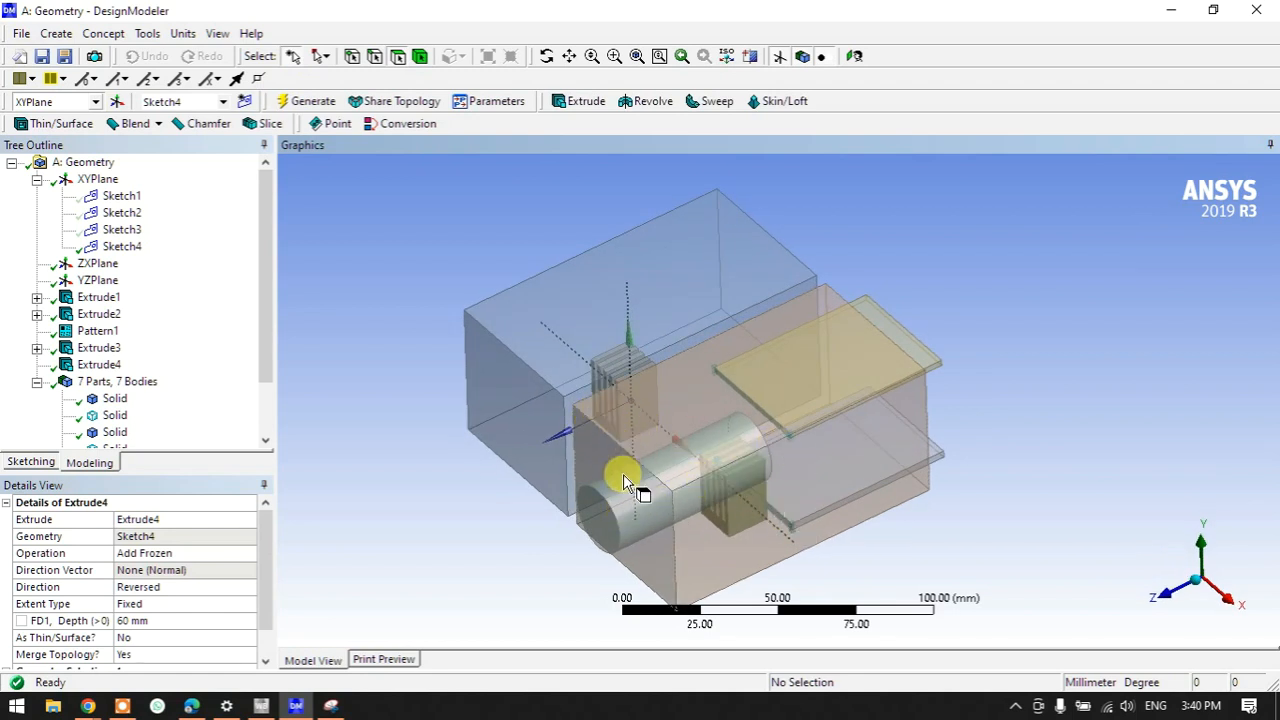
scroll(623, 474, up, 3)
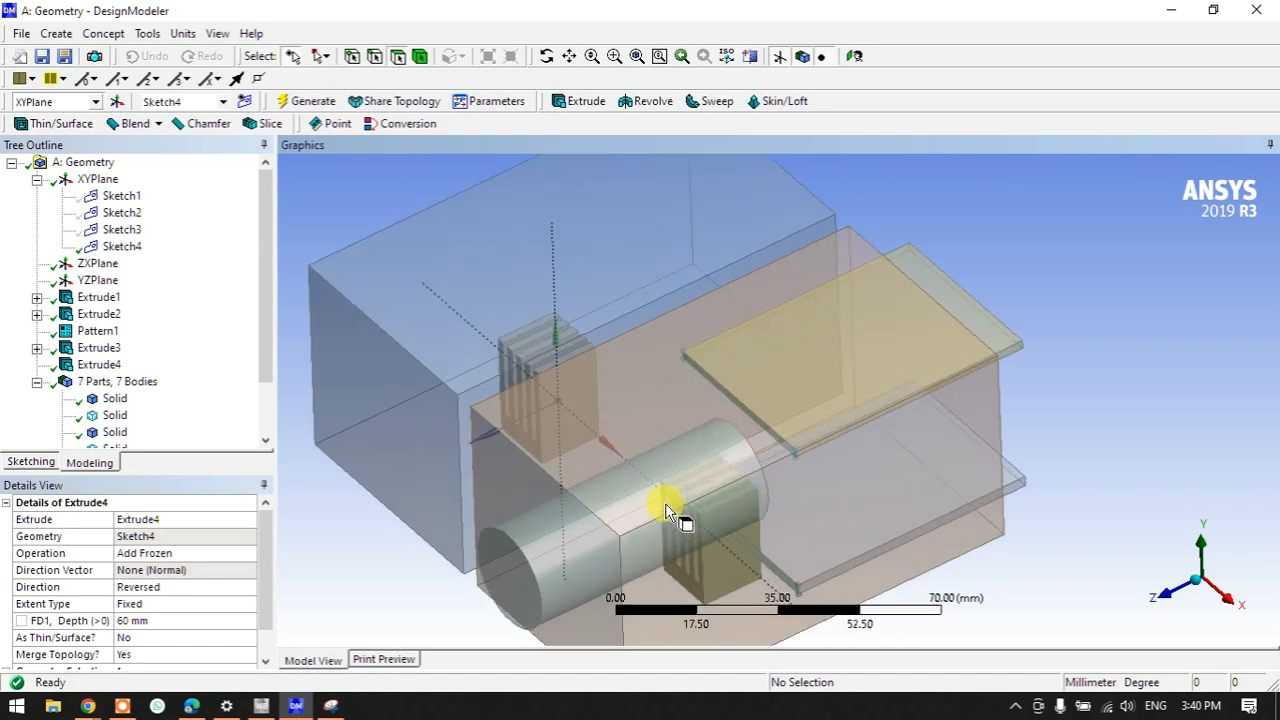
- Add Boolean1 with the operation set to Imprint Faces
click(63, 37)
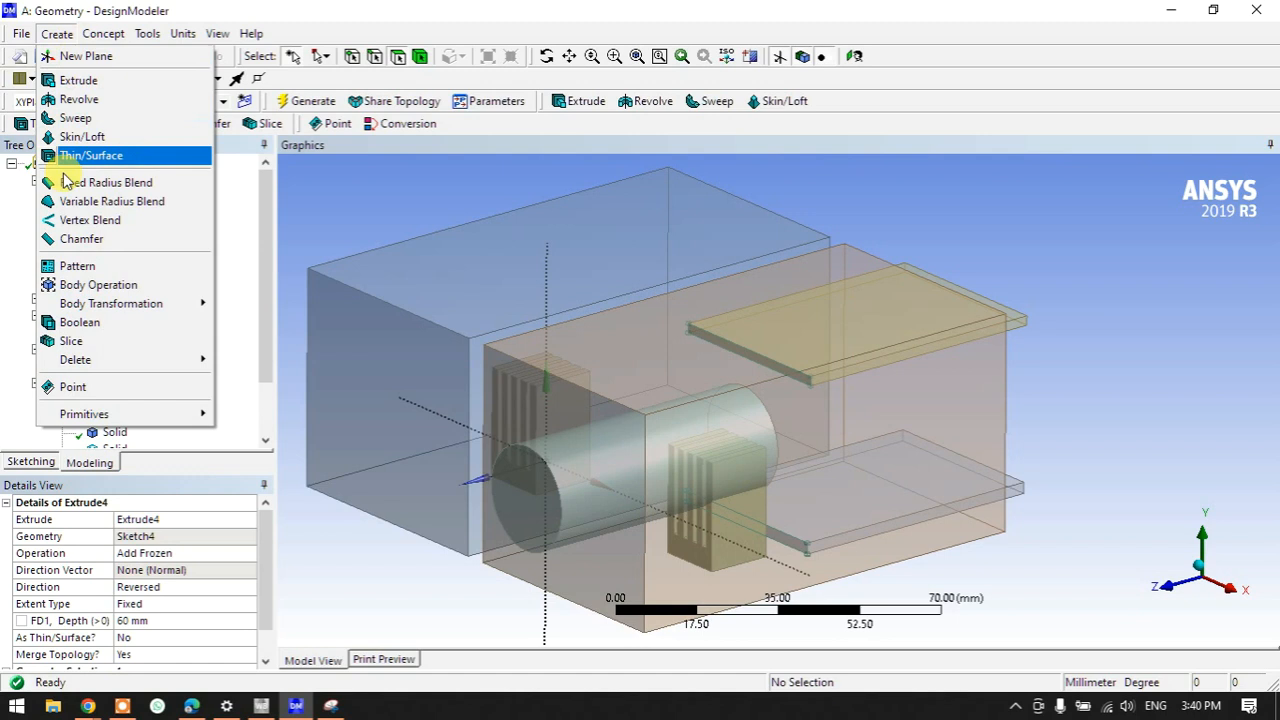
click(64, 323)
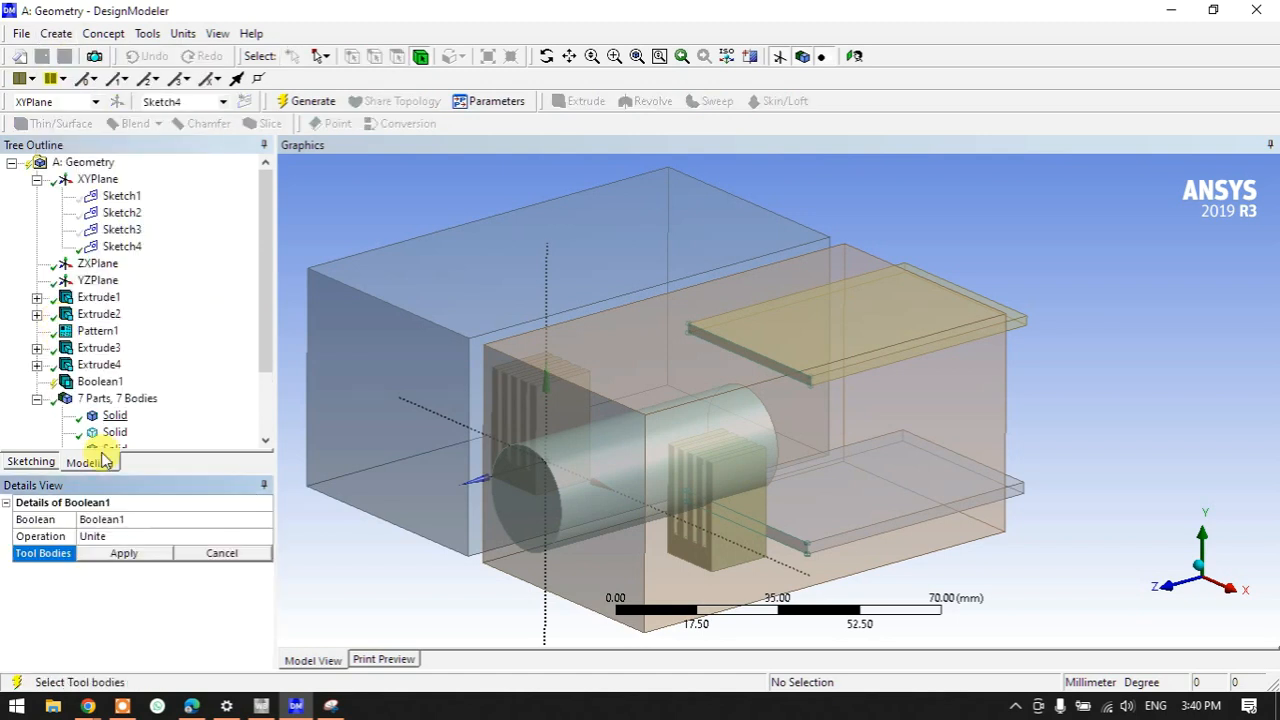
click(115, 537)
click(150, 537)
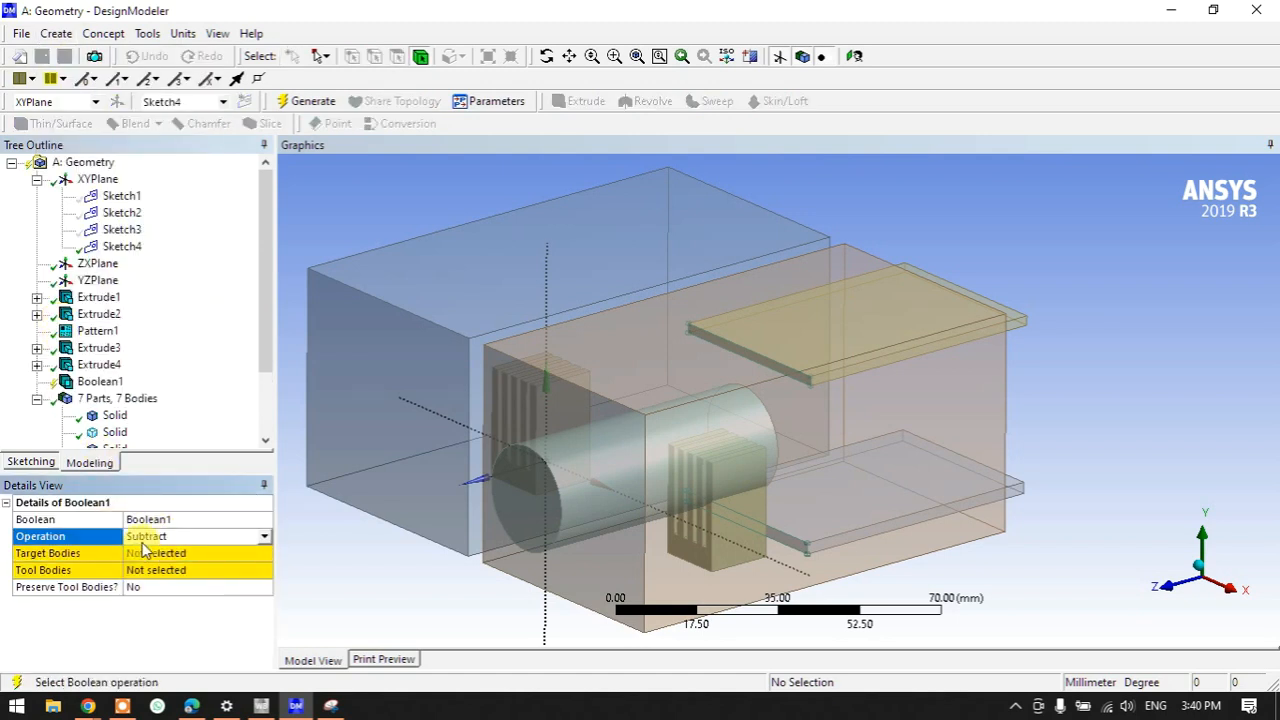
scroll(190, 541, down, 1)
click(260, 536)
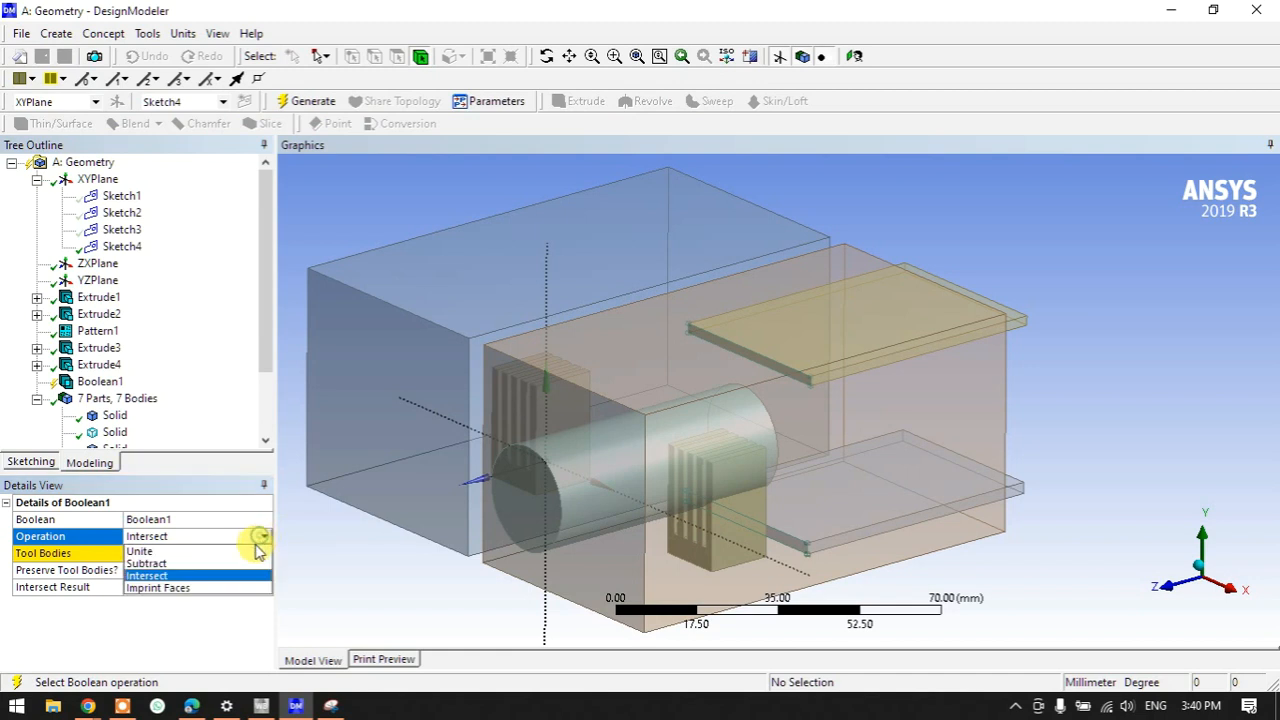
click(178, 589)
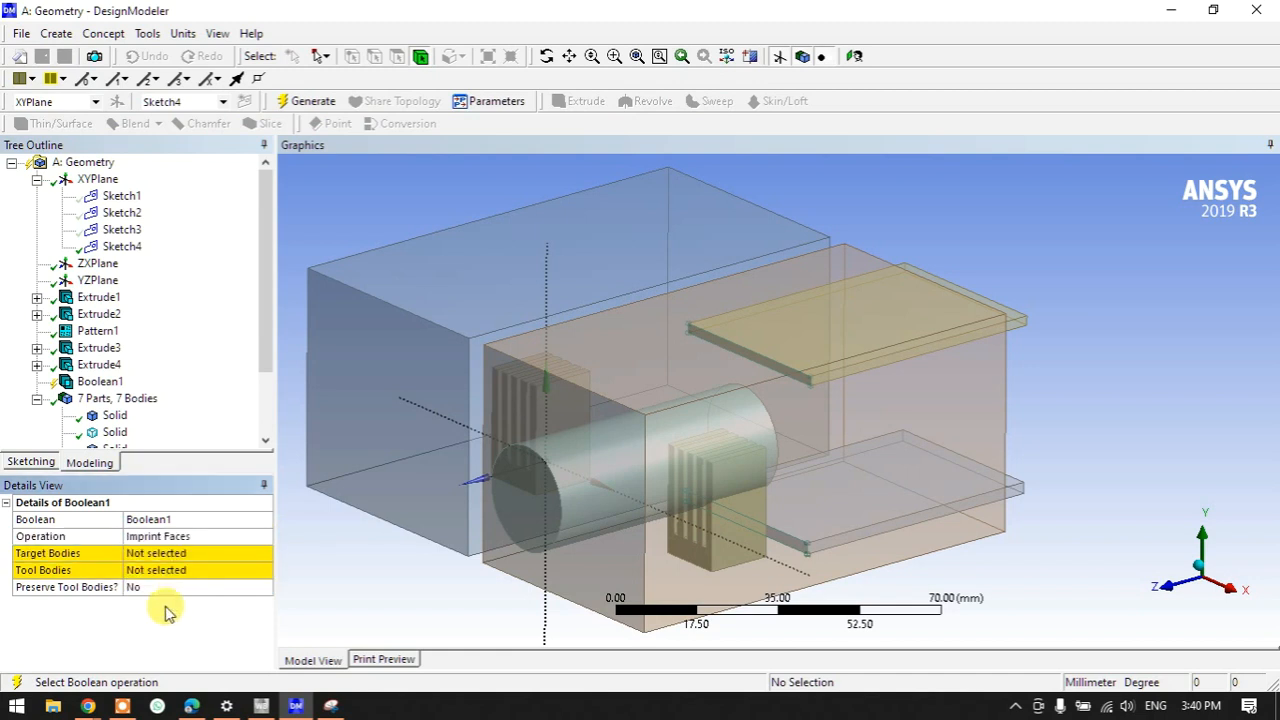
- Target the large box with the cylinder and both thin plates as tools, then generate
click(146, 553)
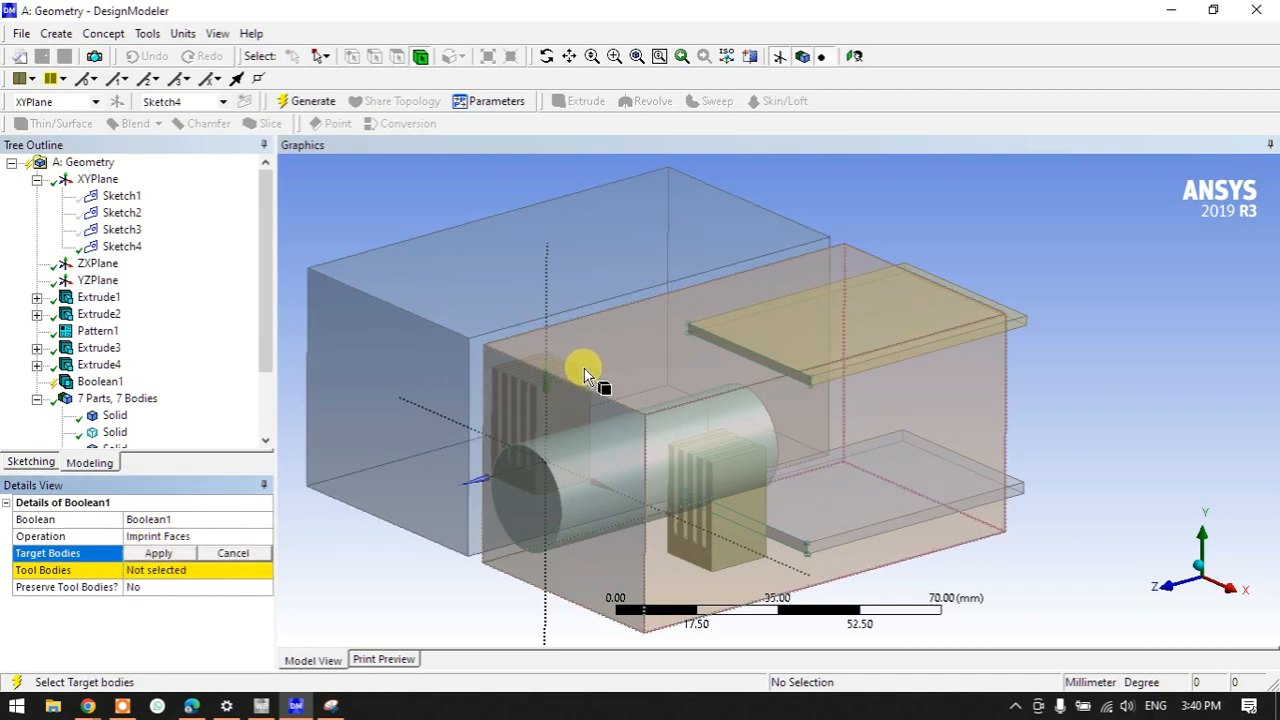
click(720, 396)
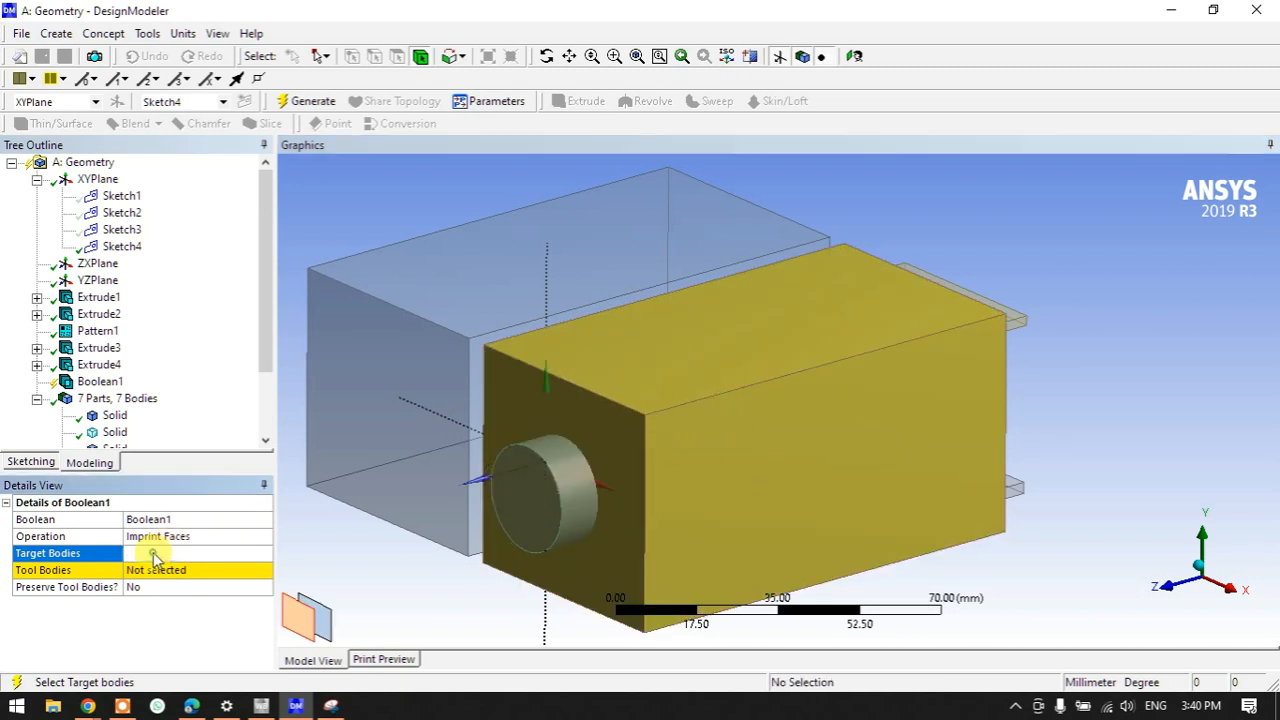
click(158, 553)
click(163, 570)
click(527, 521)
middle_drag(529, 514, 737, 451)
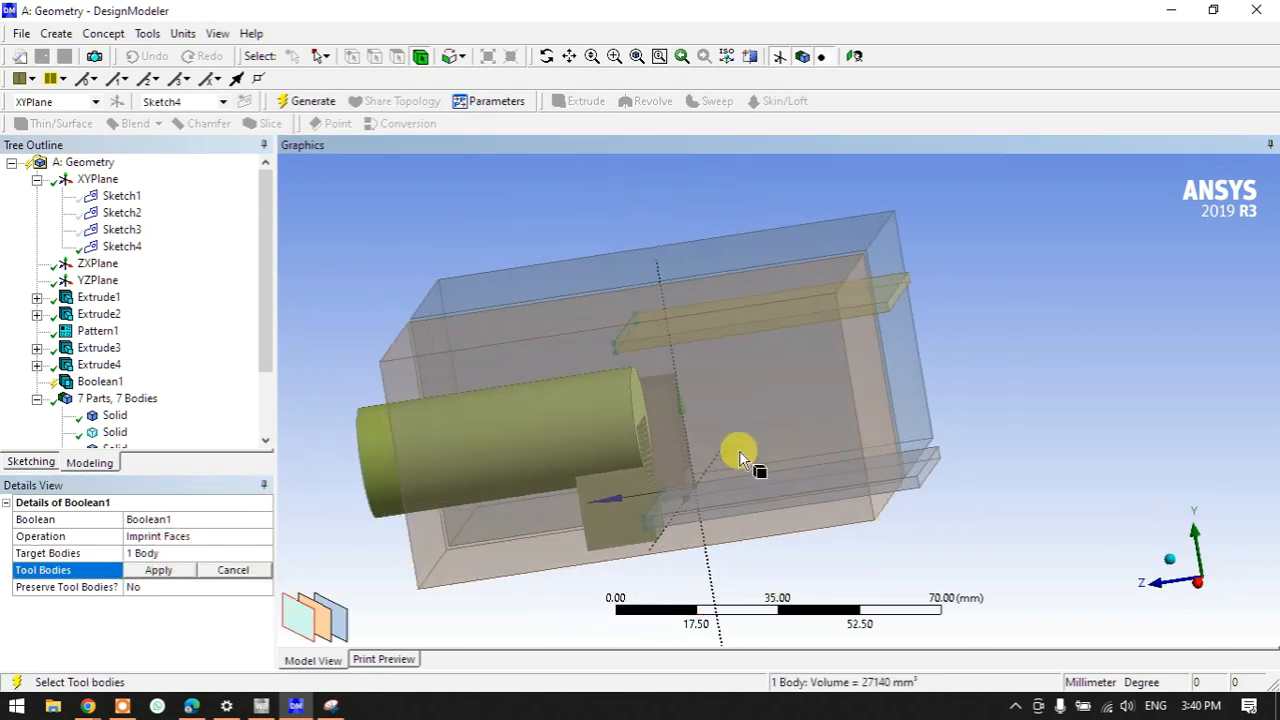
ctrl+click(886, 305)
ctrl+click(910, 485)
middle_drag(796, 529, 557, 566)
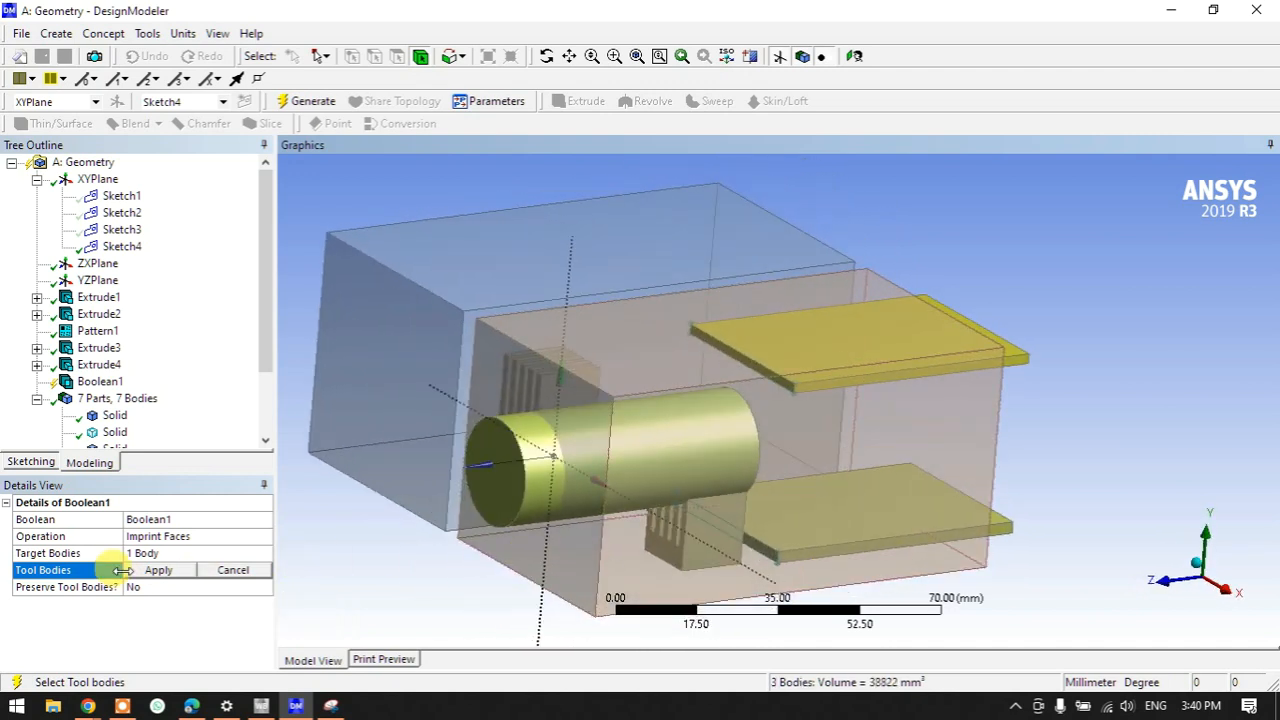
click(155, 570)
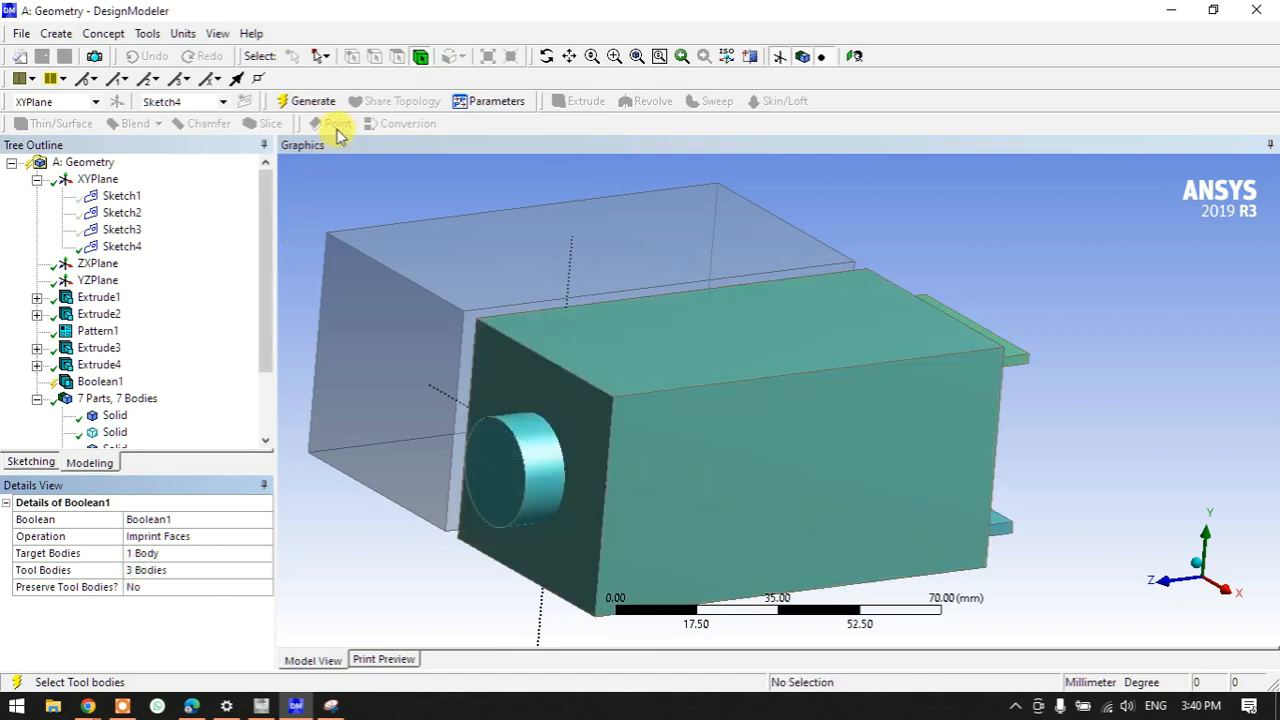
click(314, 104)
- Orbit and inspect the resulting 4 bodies after the imprint
middle_drag(429, 577, 417, 246)
click(811, 258)
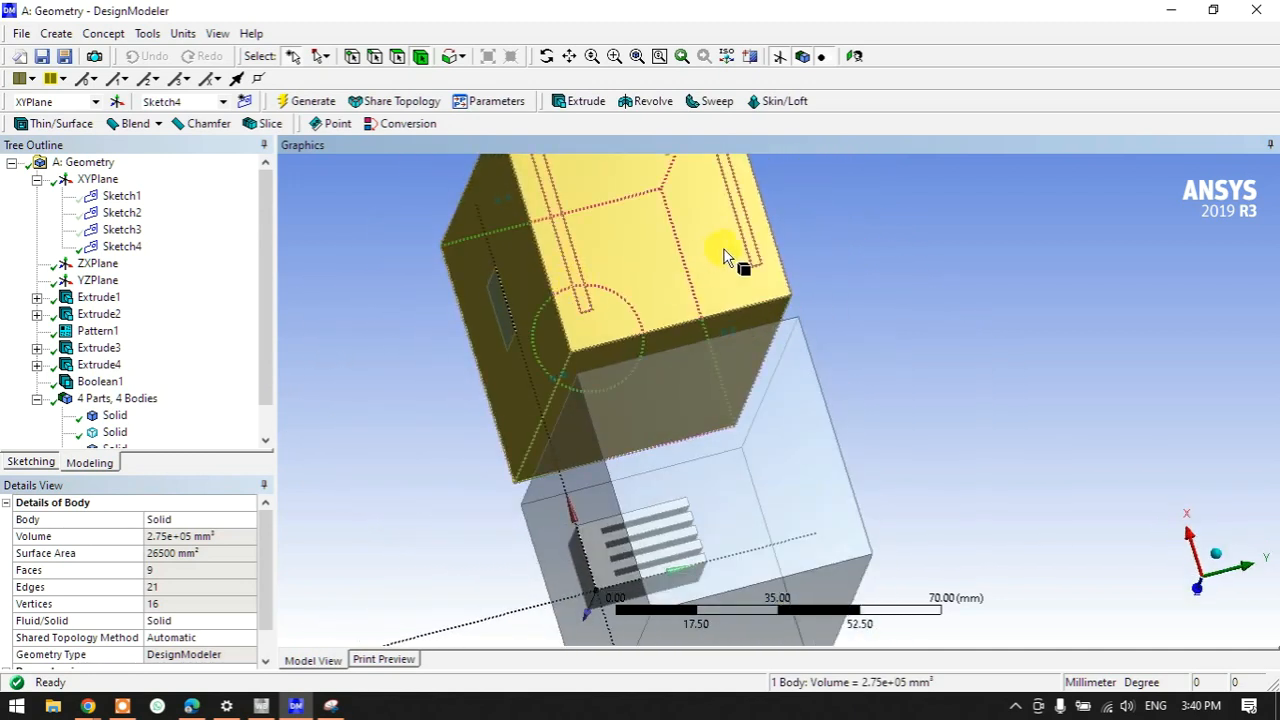
middle_drag(329, 429, 651, 563)
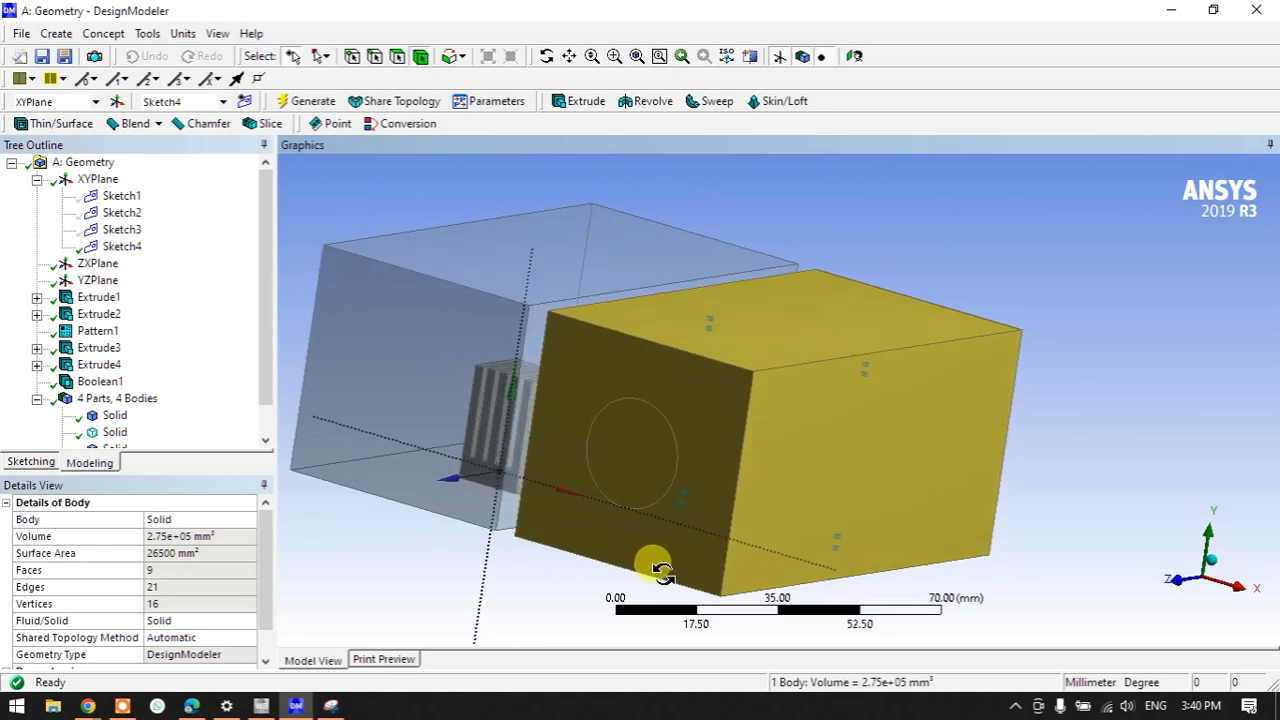
click(118, 706)
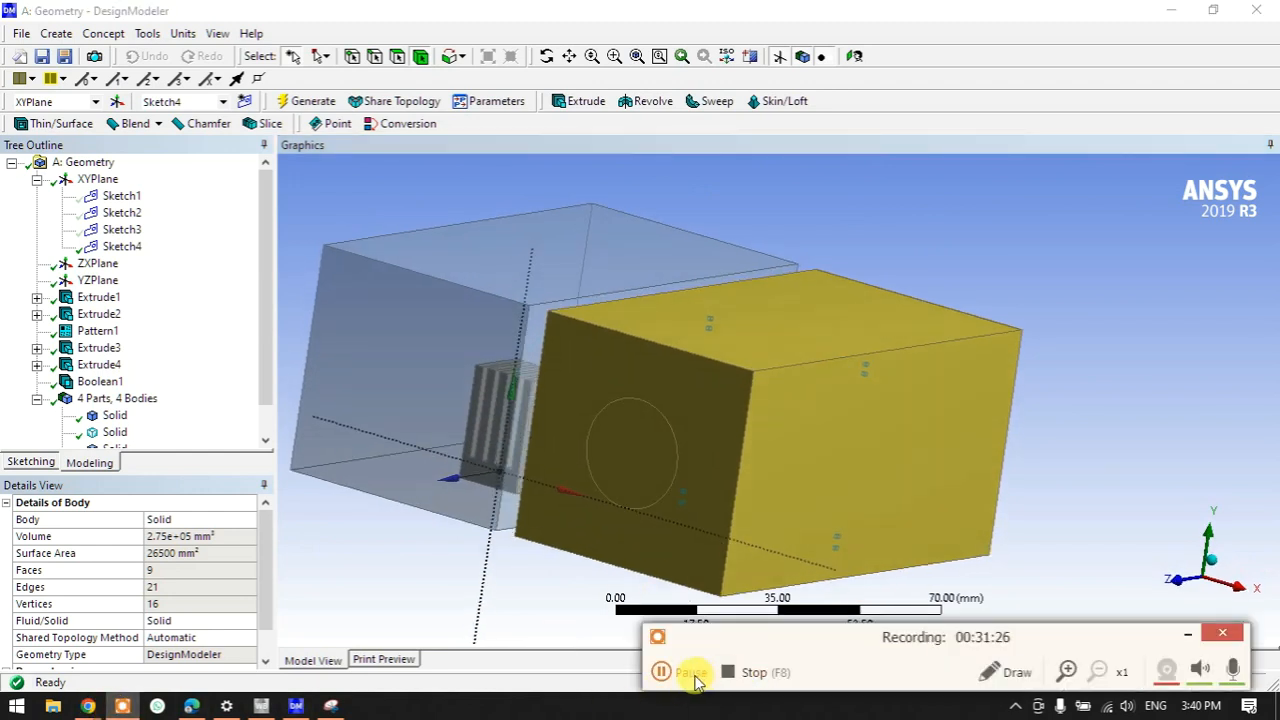
click(1190, 633)
middle_drag(1114, 457, 634, 431)
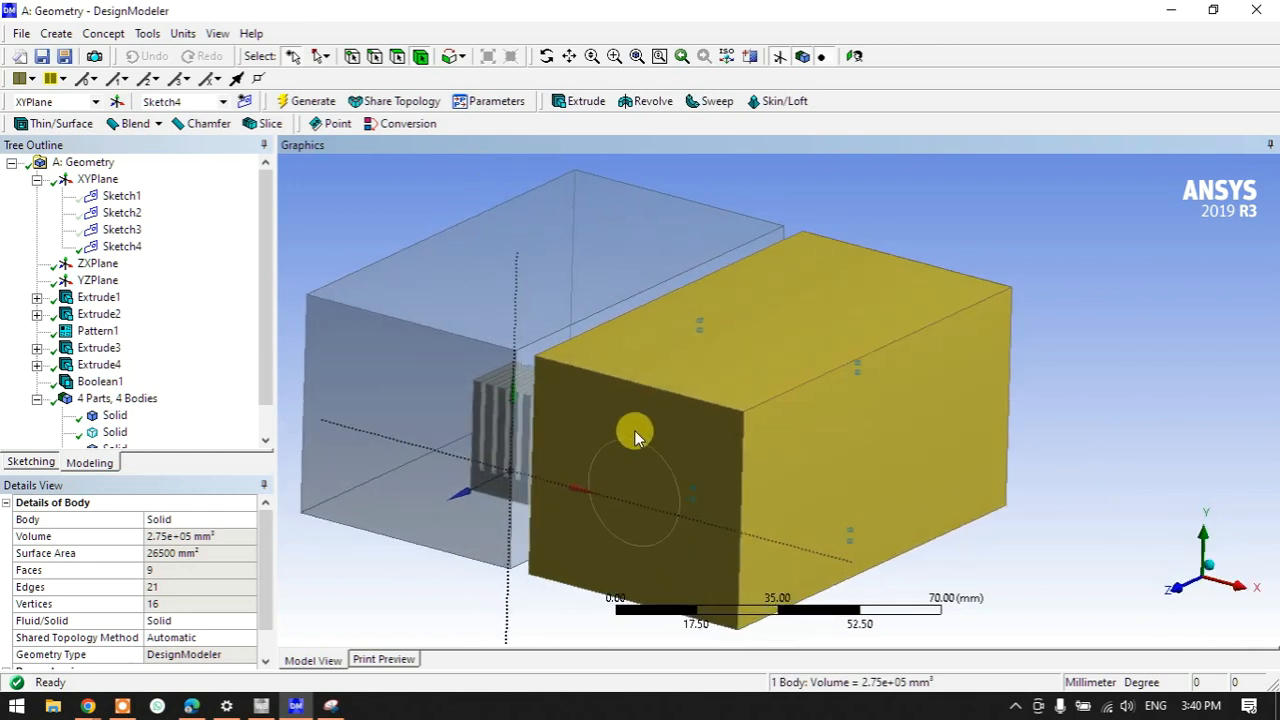
click(1020, 403)
scroll(1020, 403, down, 1)
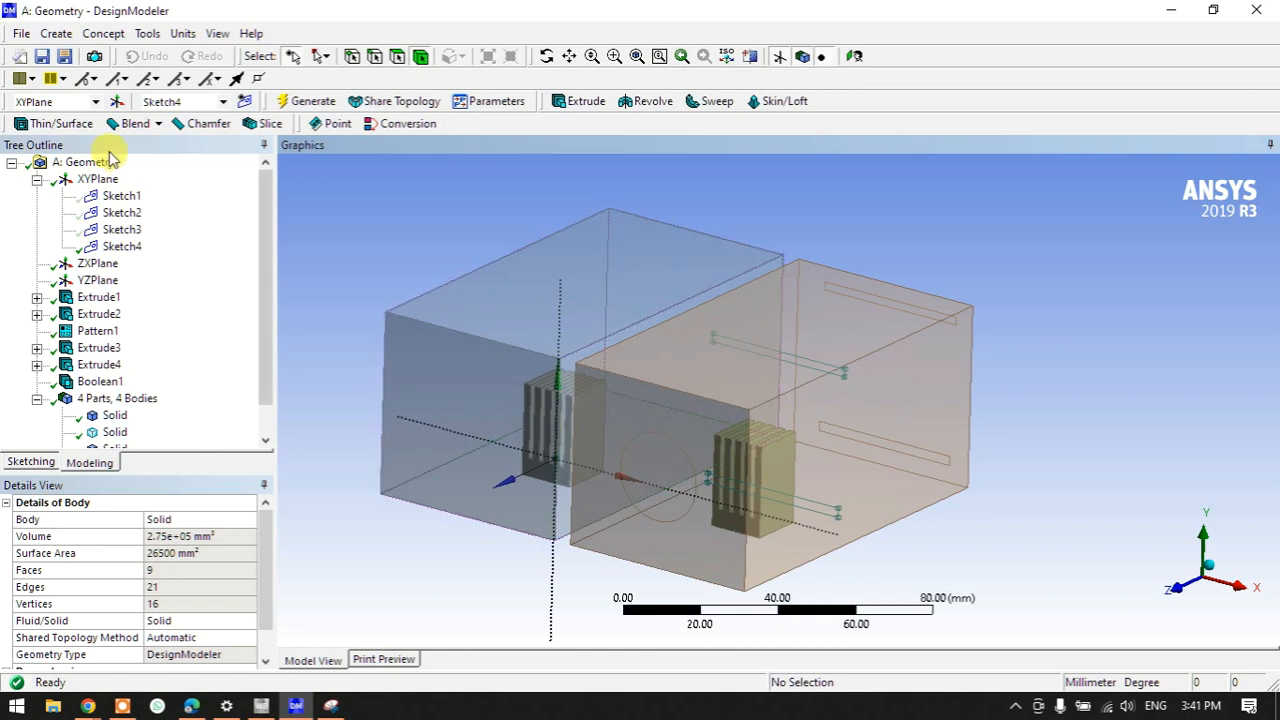
- Add a Boolean2 Subtract feature with both enclosure boxes as target bodies
click(60, 38)
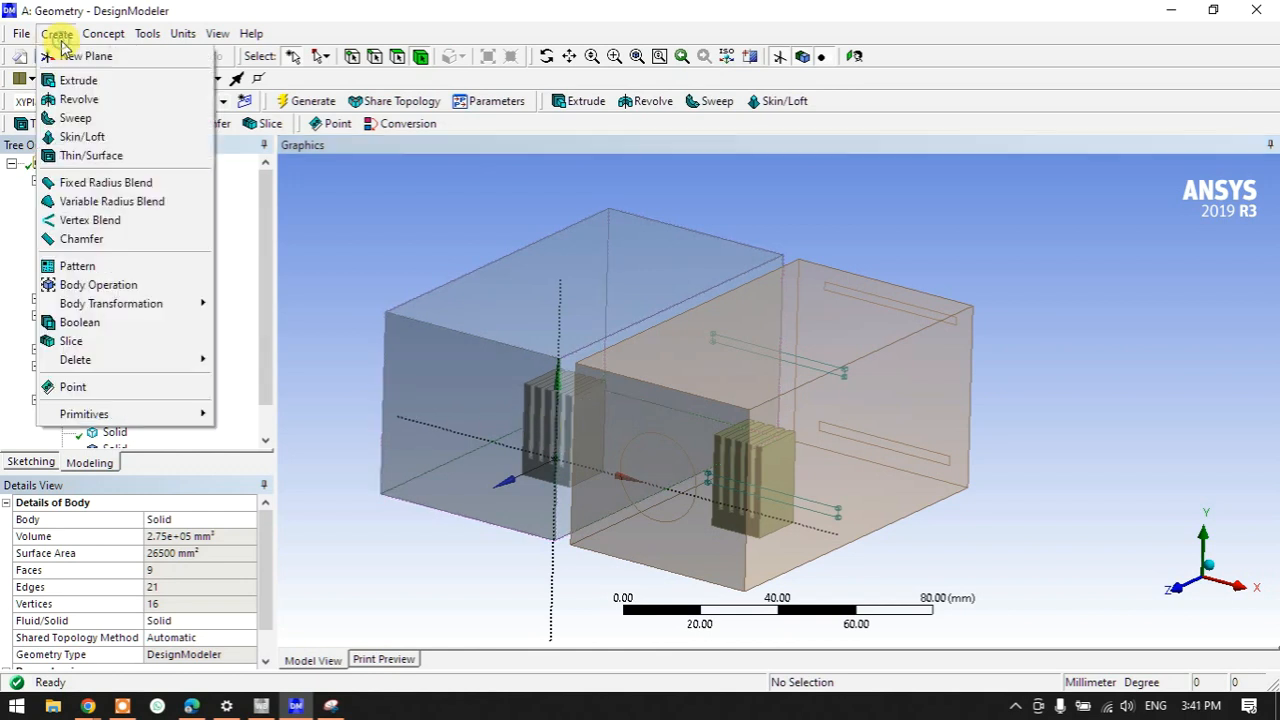
click(80, 318)
click(204, 537)
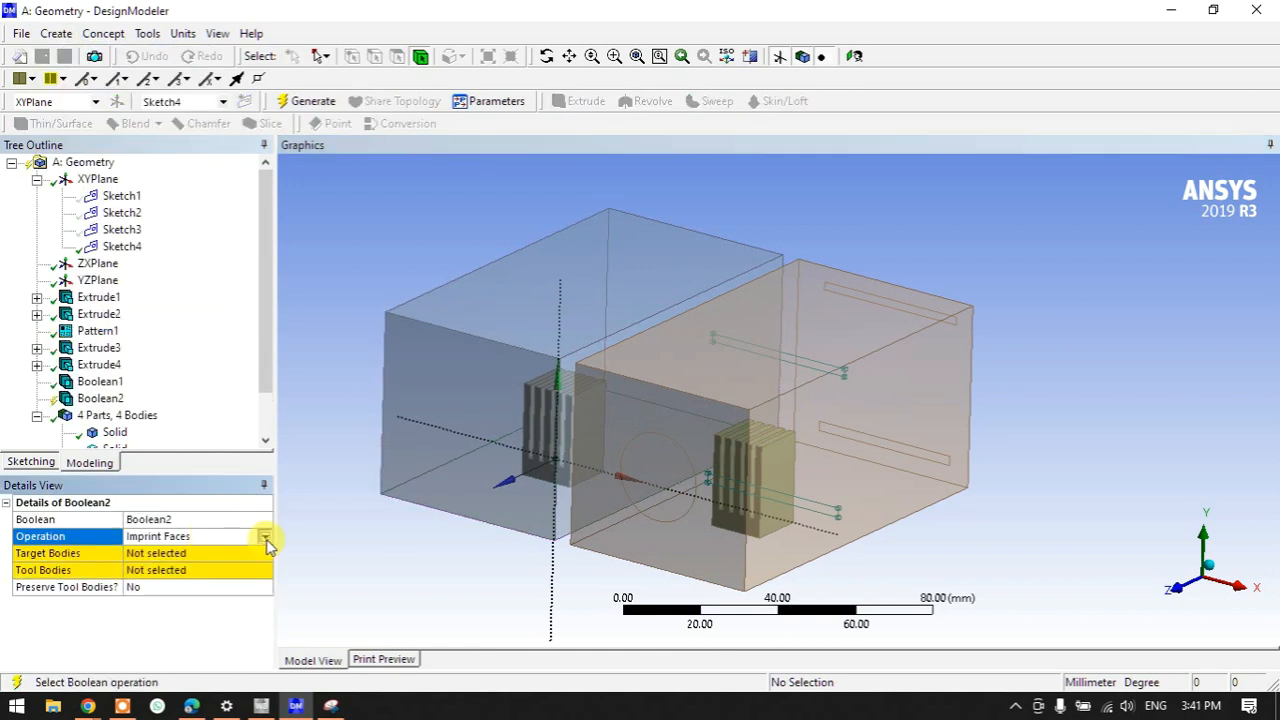
click(266, 539)
click(179, 563)
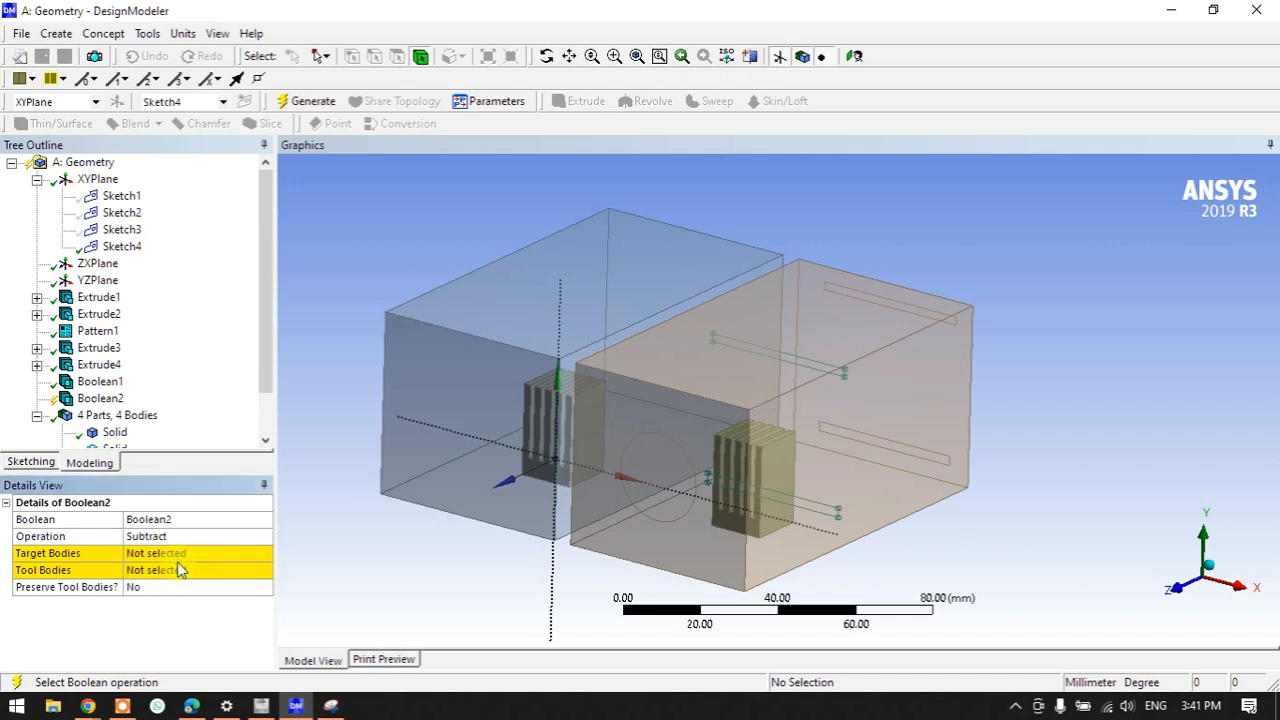
click(161, 553)
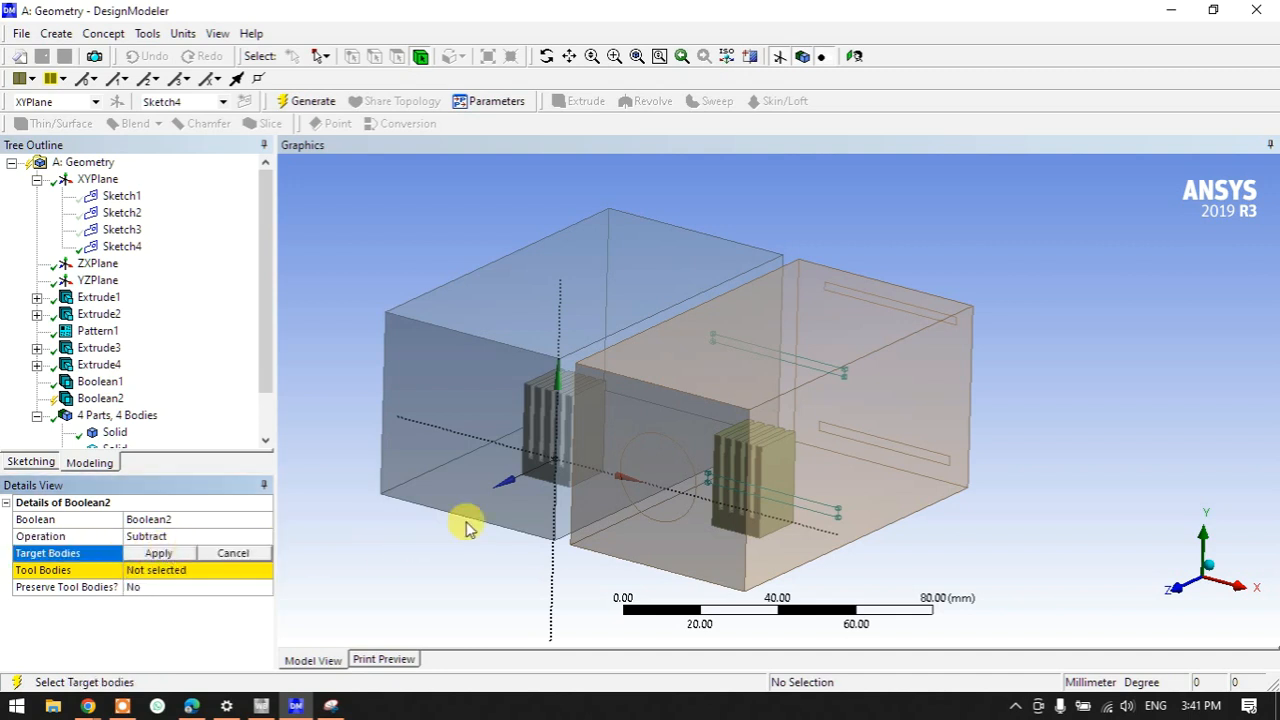
click(509, 468)
click(599, 527)
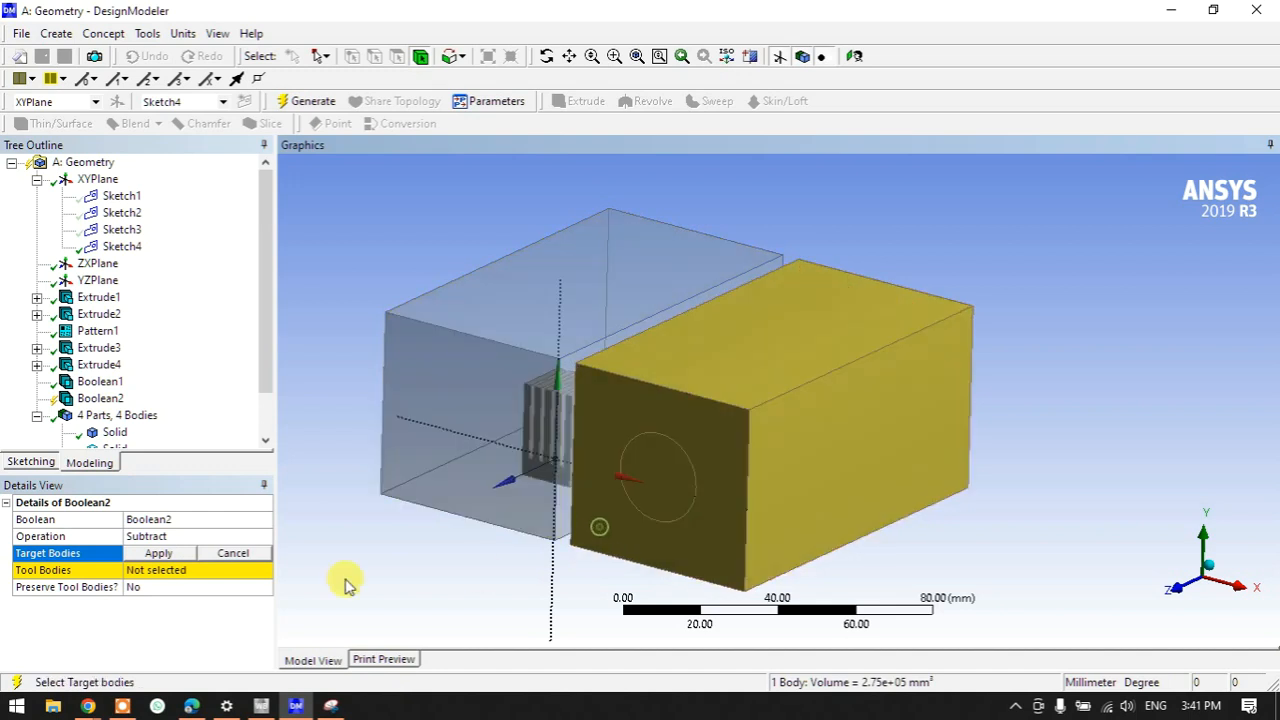
ctrl+click(446, 474)
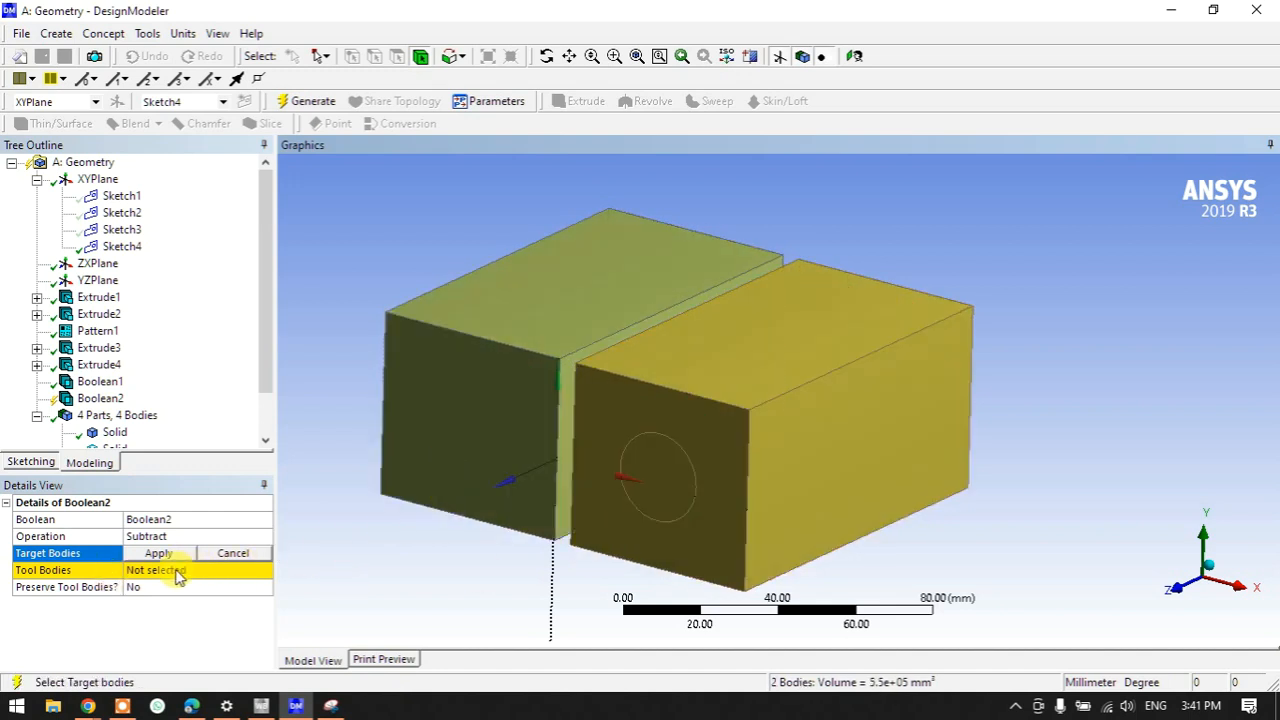
click(160, 553)
- Hide the two enclosure boxes and set both fin blocks as tool bodies
click(160, 570)
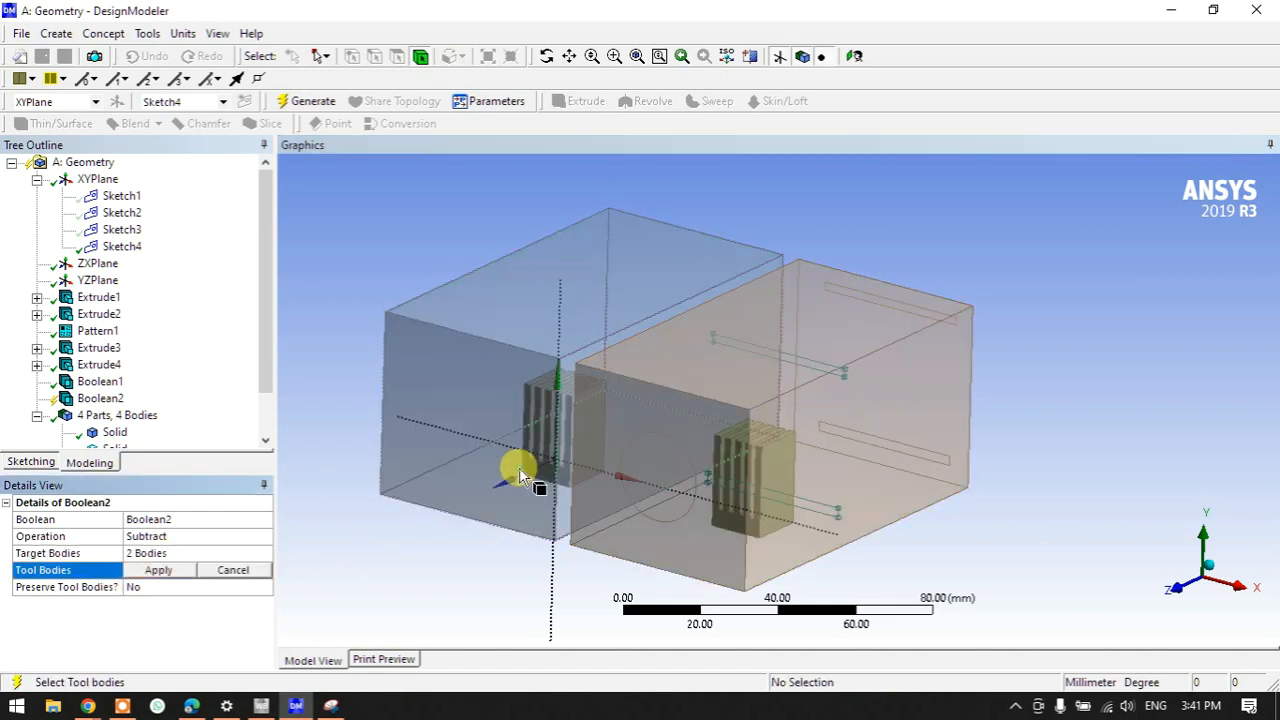
click(520, 475)
ctrl+click(605, 523)
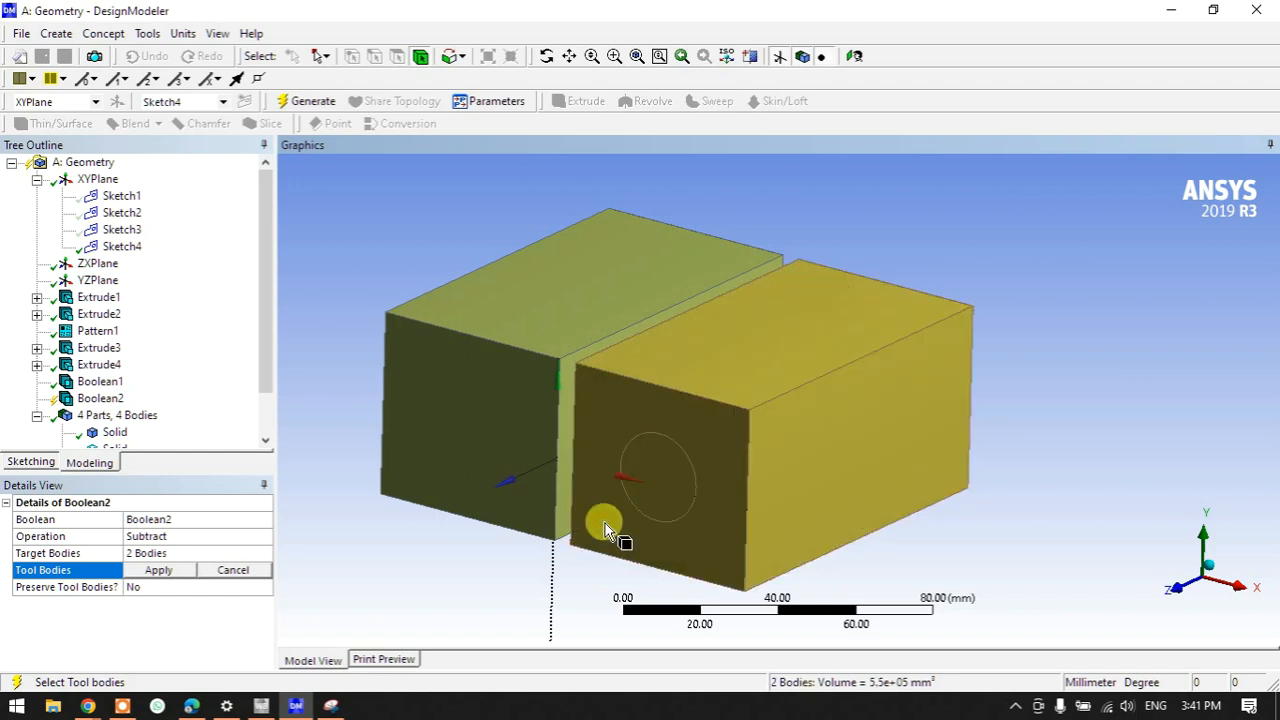
right_click(605, 523)
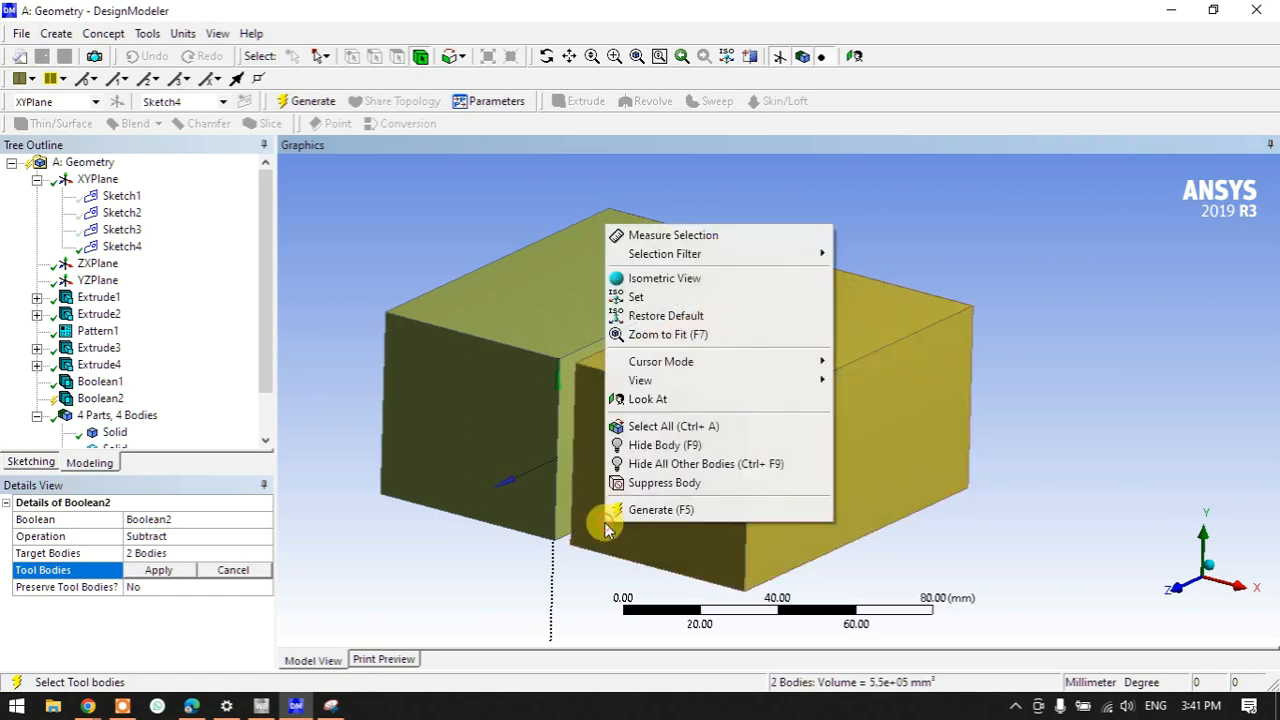
click(658, 445)
click(580, 445)
ctrl+click(715, 475)
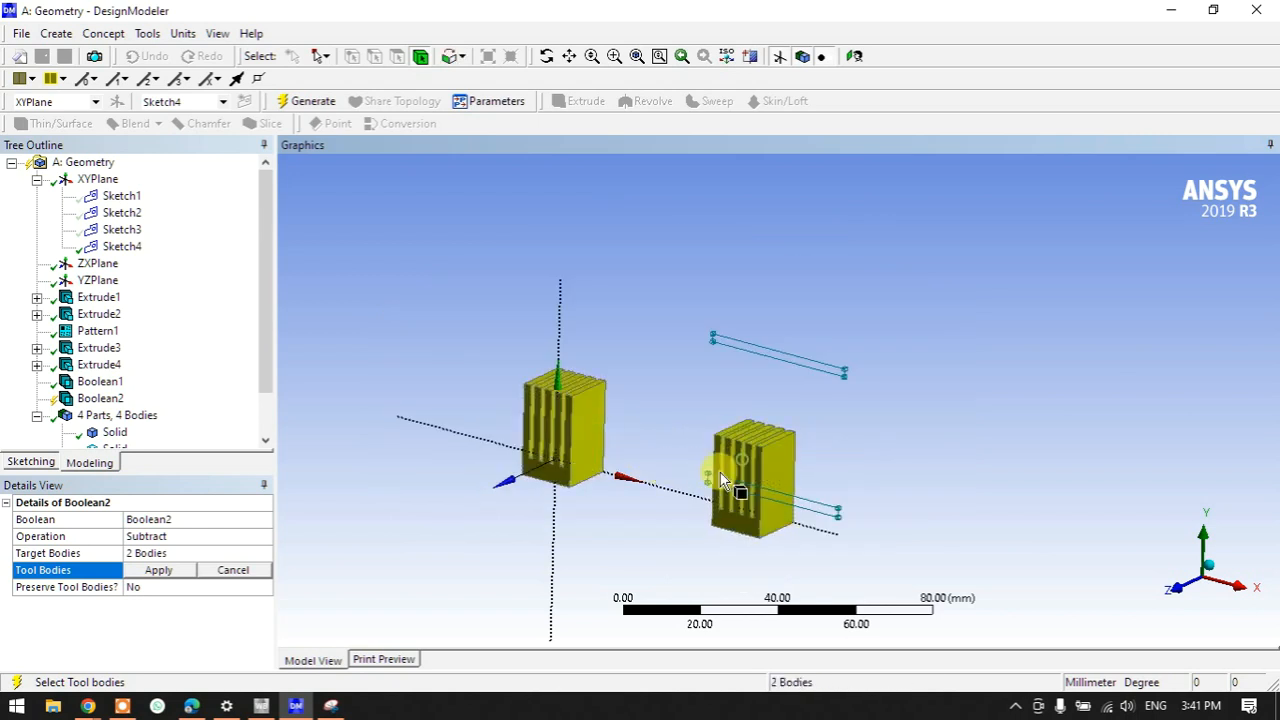
click(145, 570)
- Generate the subtraction and show all bodies again
click(305, 102)
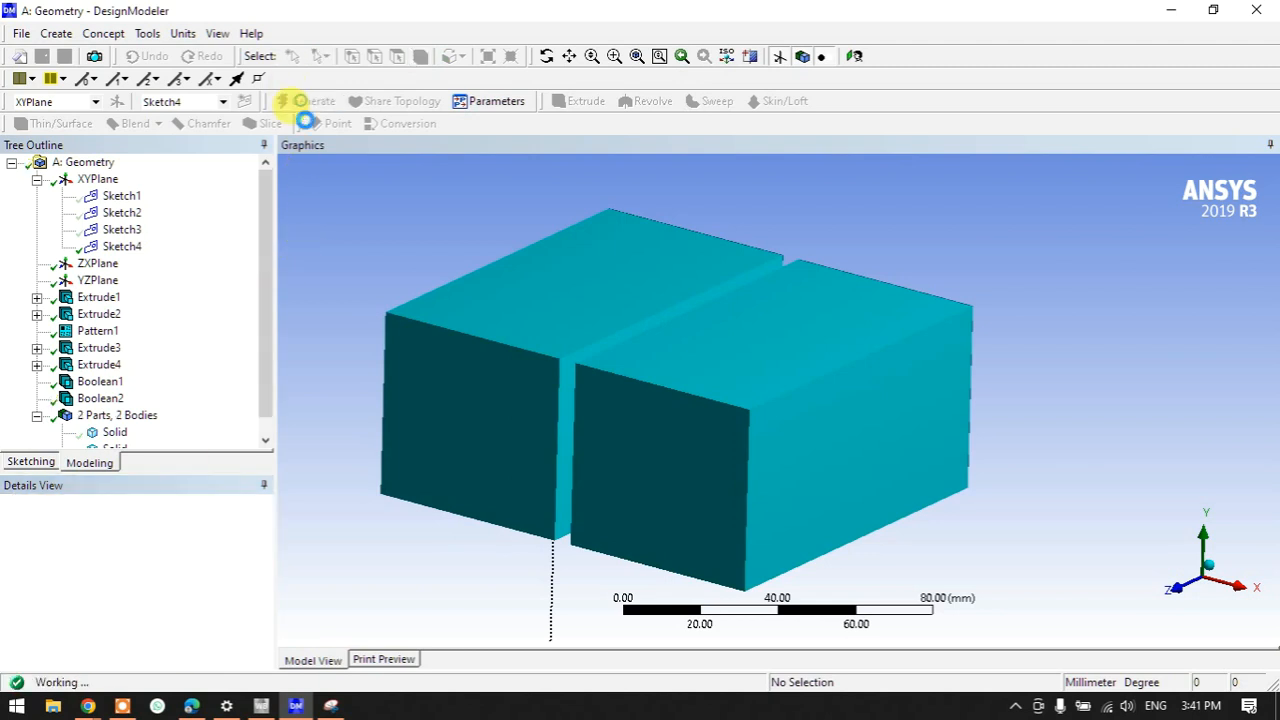
right_click(368, 316)
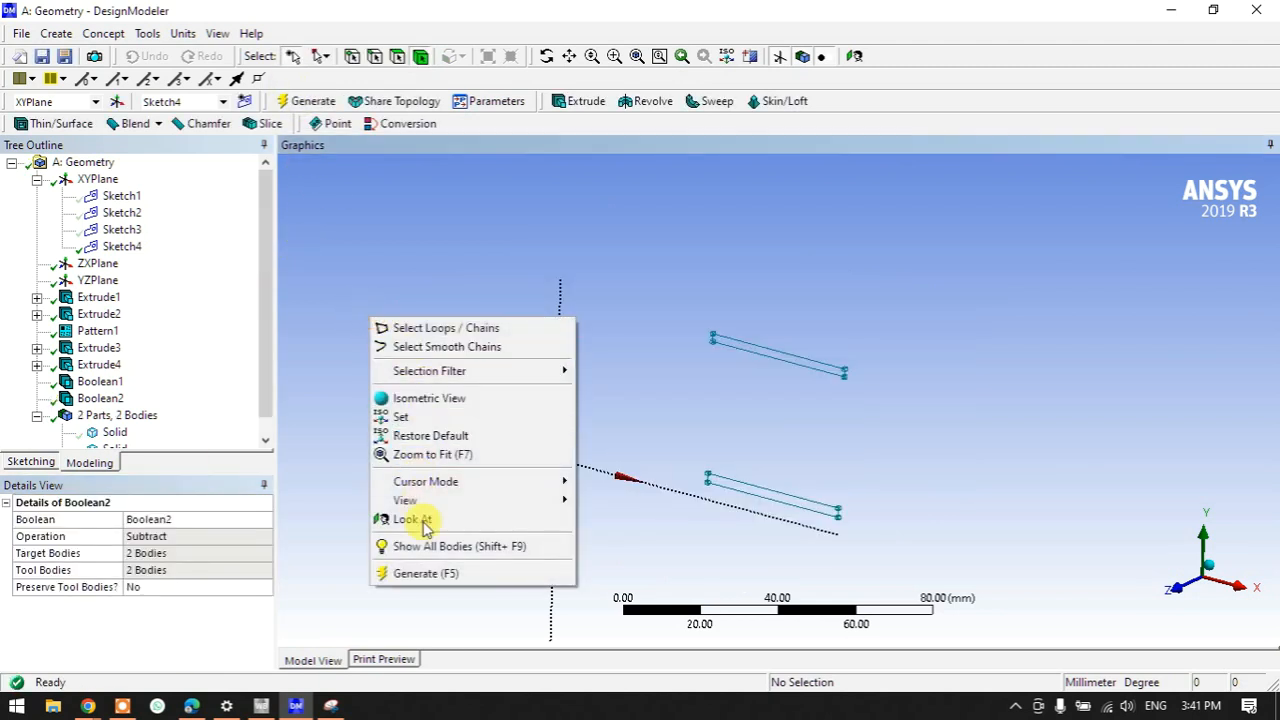
click(425, 546)
- Turn off see-through display of frozen bodies and view the opaque model from above
middle_drag(557, 537, 580, 294)
scroll(586, 323, up, 4)
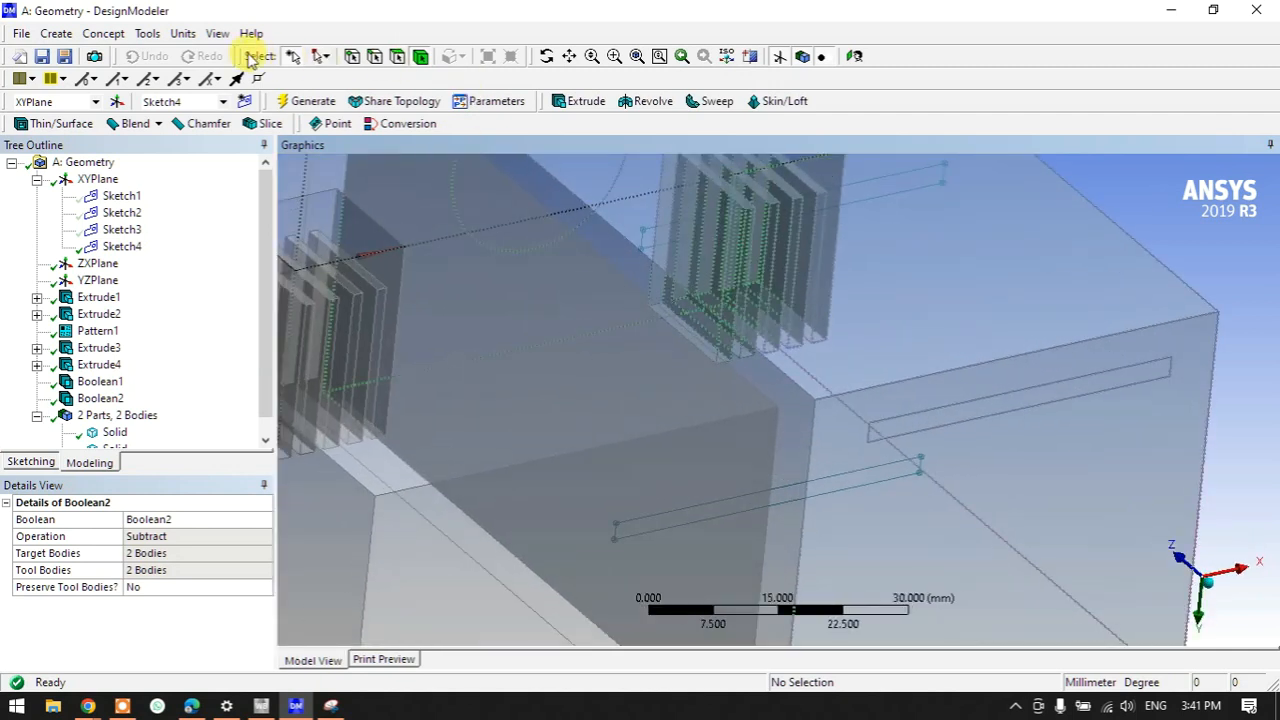
click(217, 33)
click(237, 144)
middle_drag(609, 306, 629, 409)
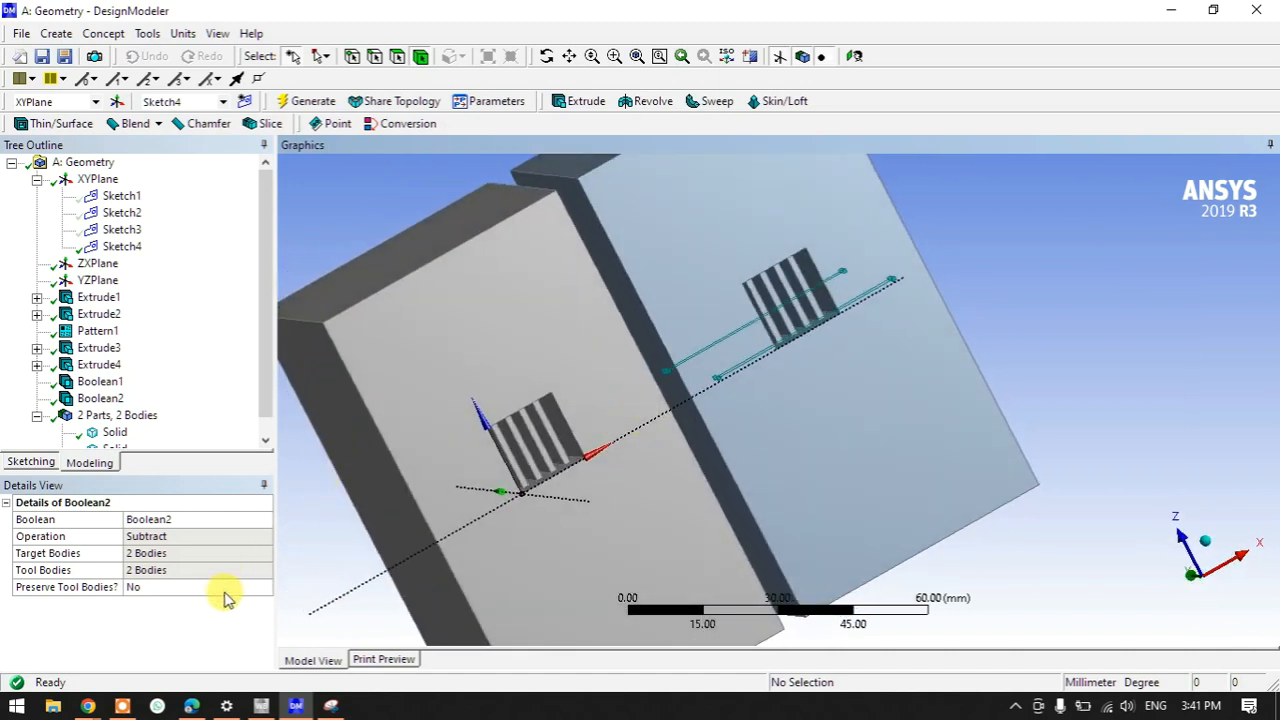
- Set Boolean2's Preserve Tool Bodies to Yes and regenerate
click(230, 592)
click(265, 591)
click(177, 609)
click(297, 101)
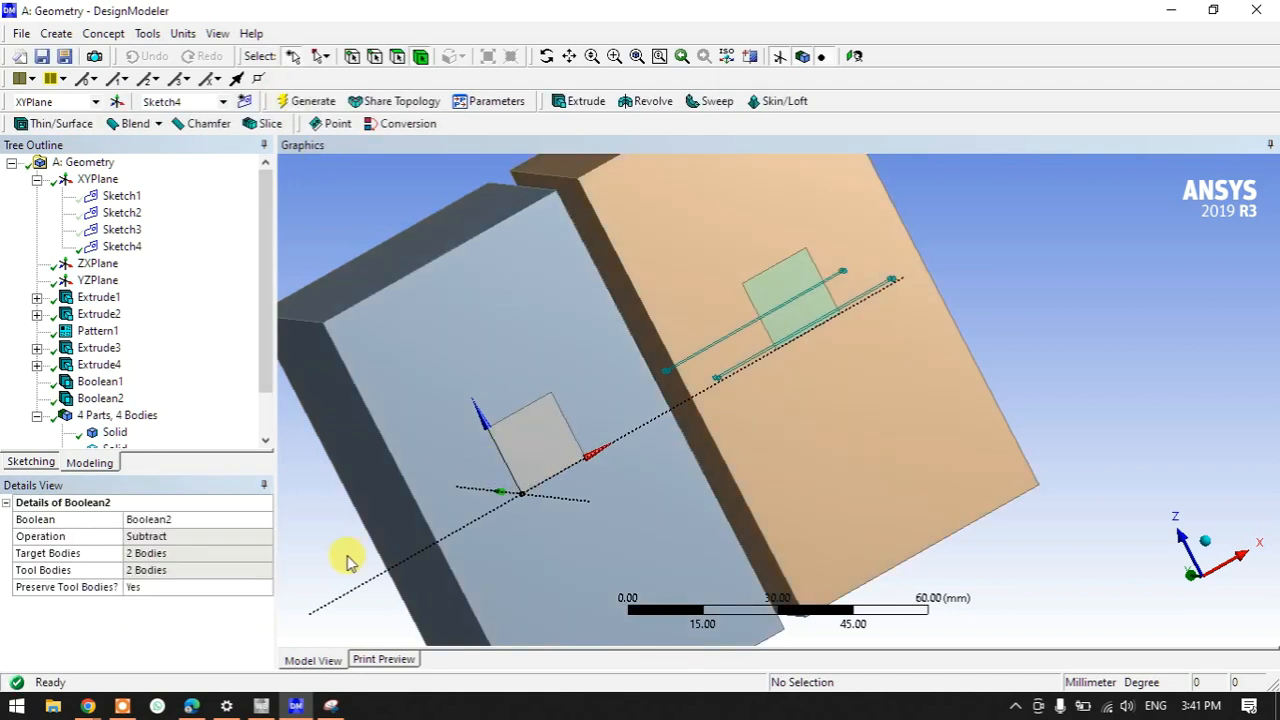
- Set Preserve Tool Bodies back to No and regenerate the model as 2 bodies
click(267, 590)
click(267, 590)
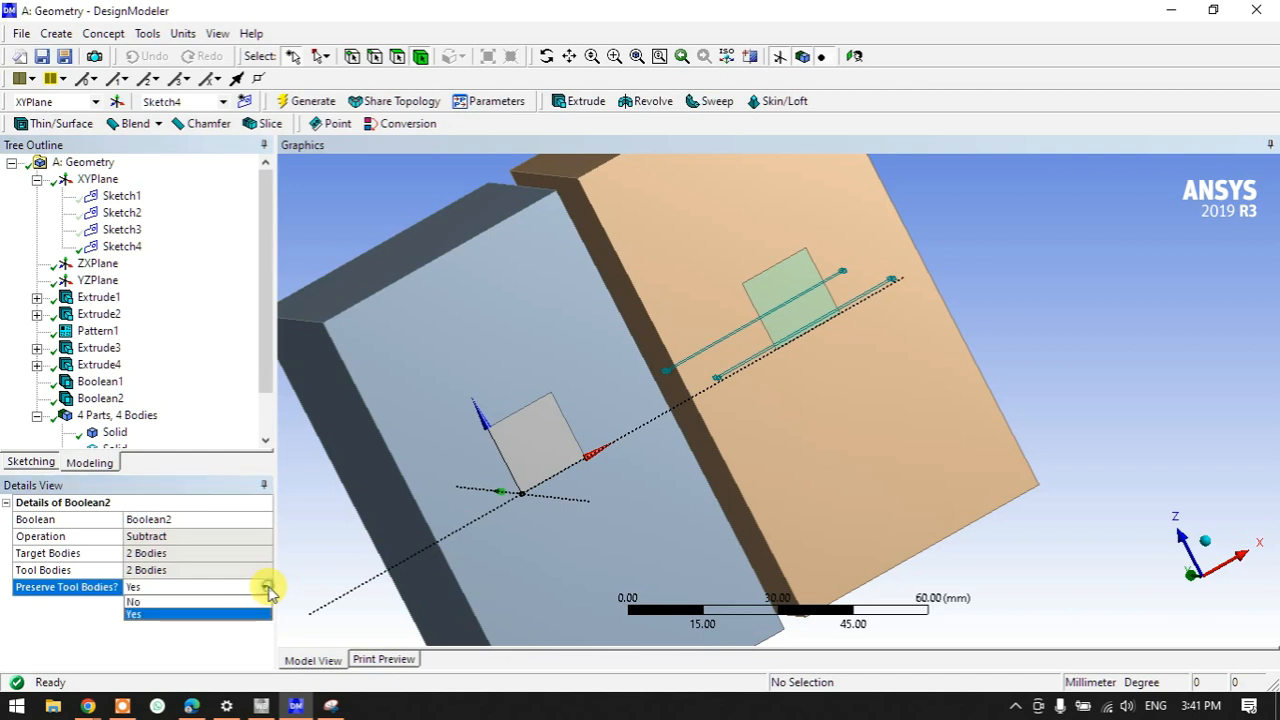
click(234, 602)
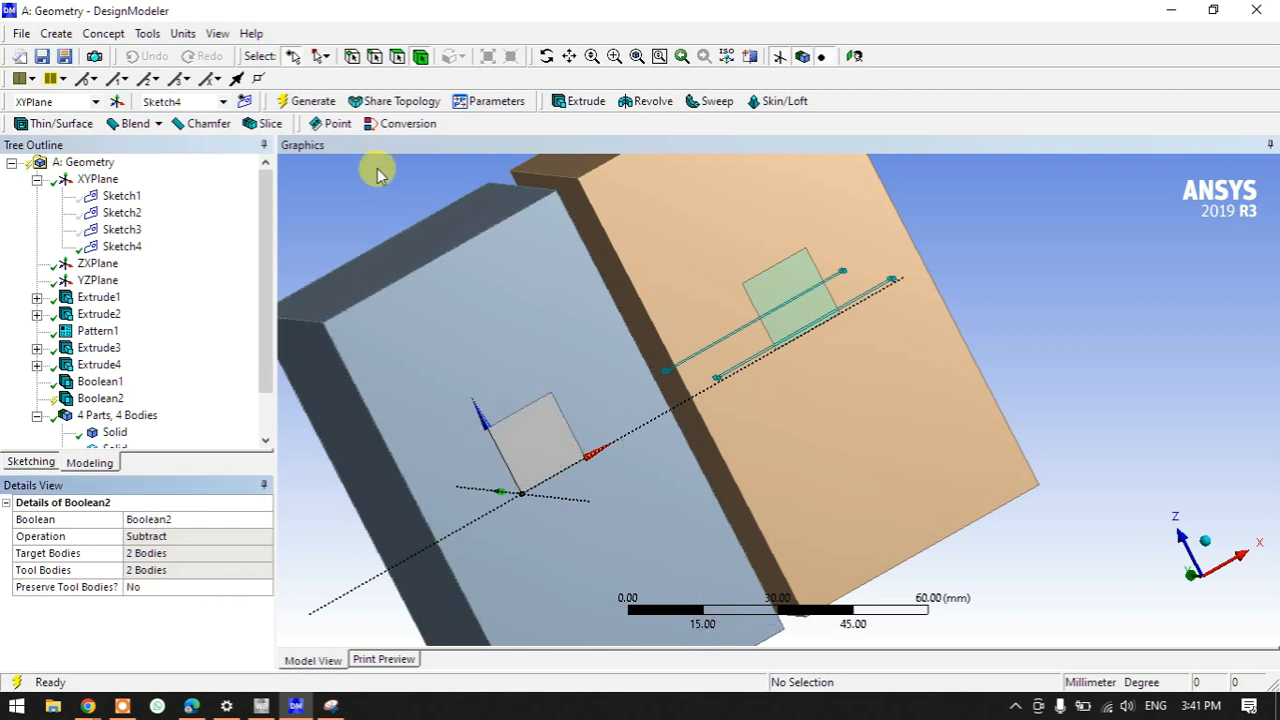
click(303, 101)
- Hide Sketch4 and bring the annotated Snipping Tool capture to the front
mouse_move(540, 440)
middle_down()
mouse_move(532, 378)
mouse_move(503, 420)
mouse_move(518, 430)
middle_up()
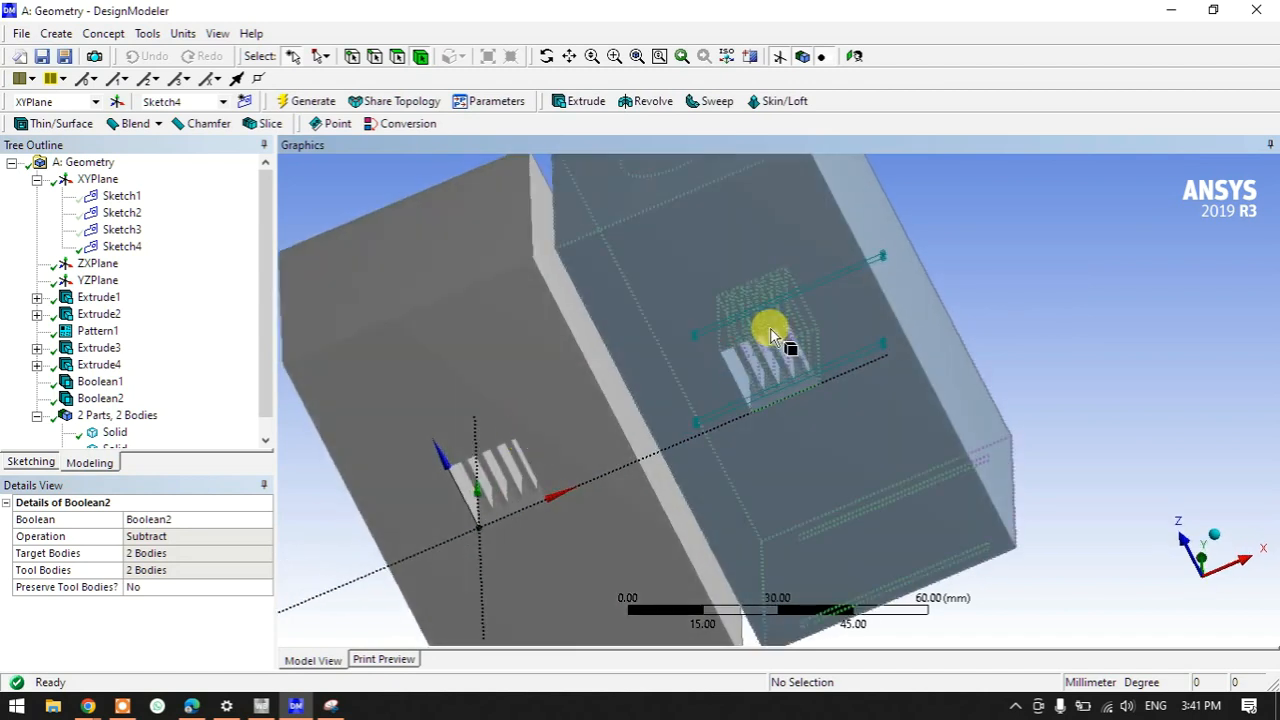
middle_drag(782, 334, 731, 433)
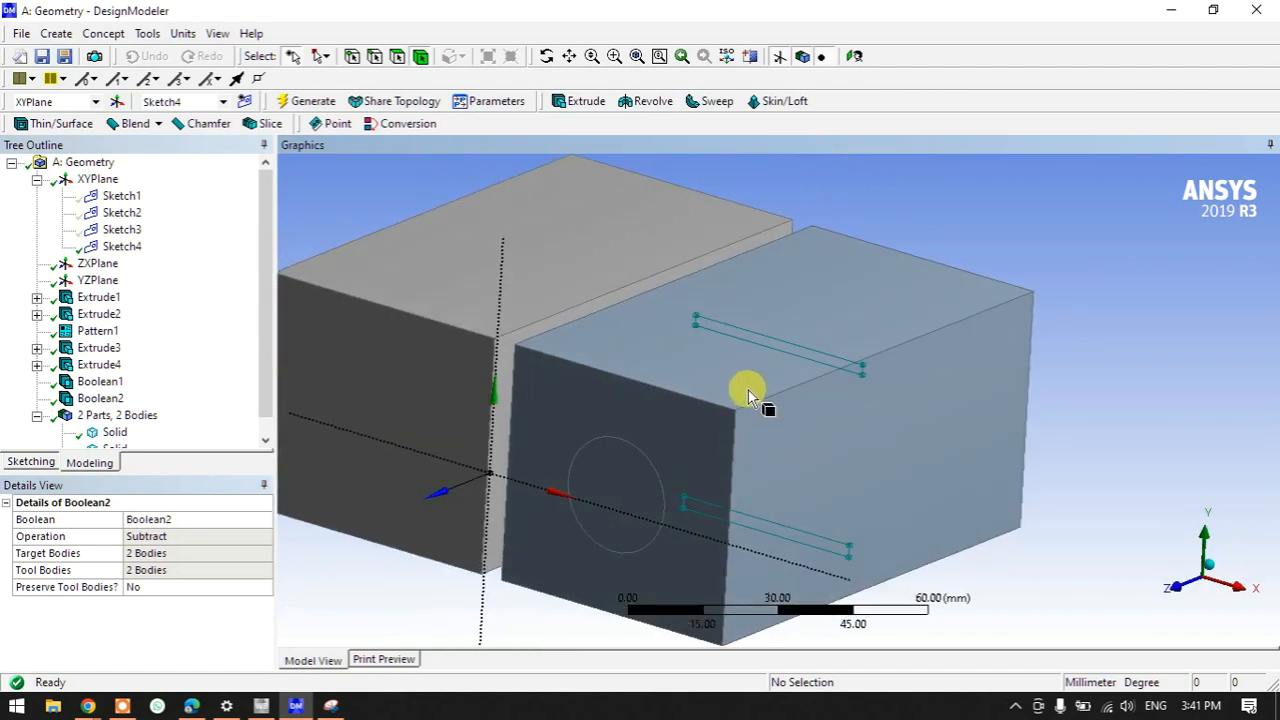
scroll(750, 392, down, 3)
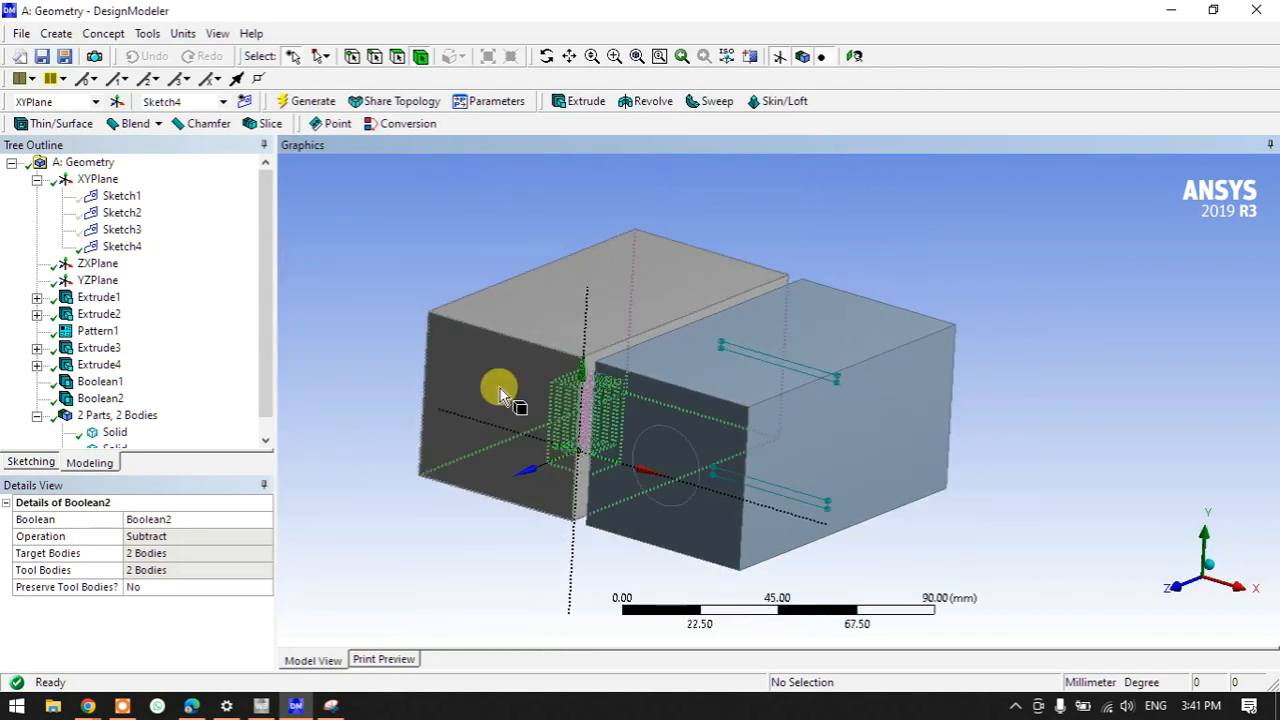
right_click(118, 246)
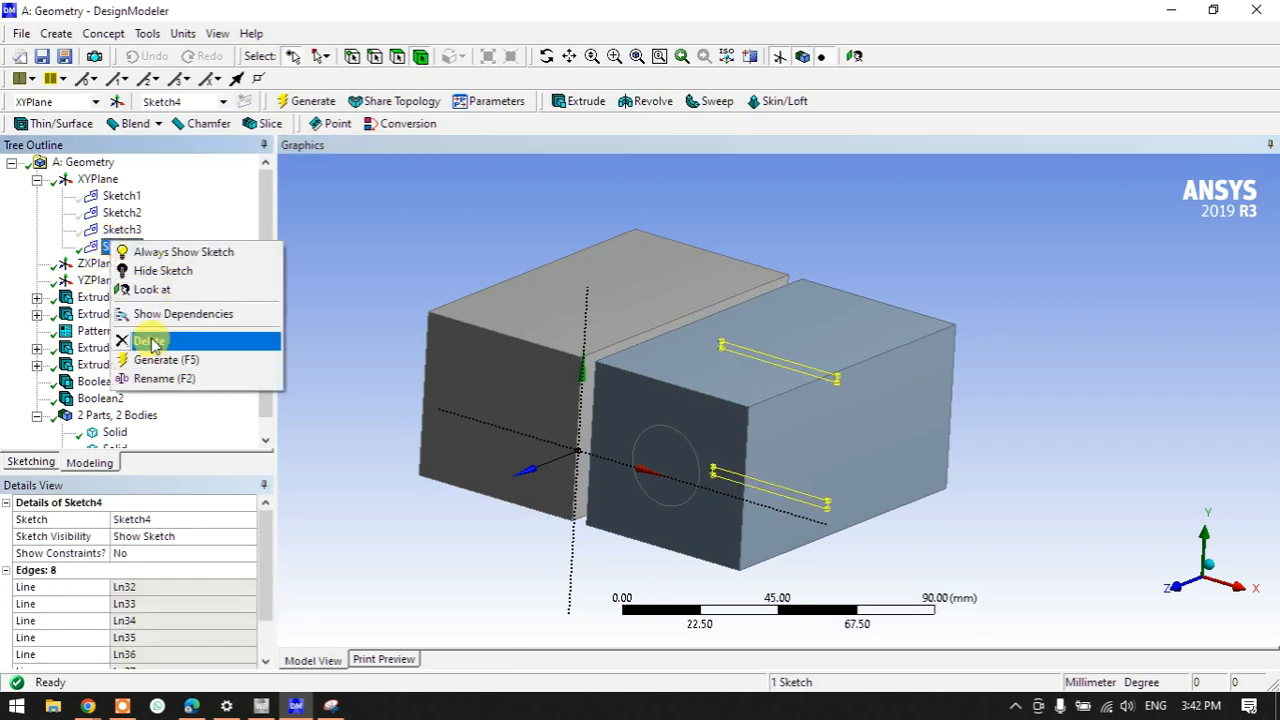
click(160, 271)
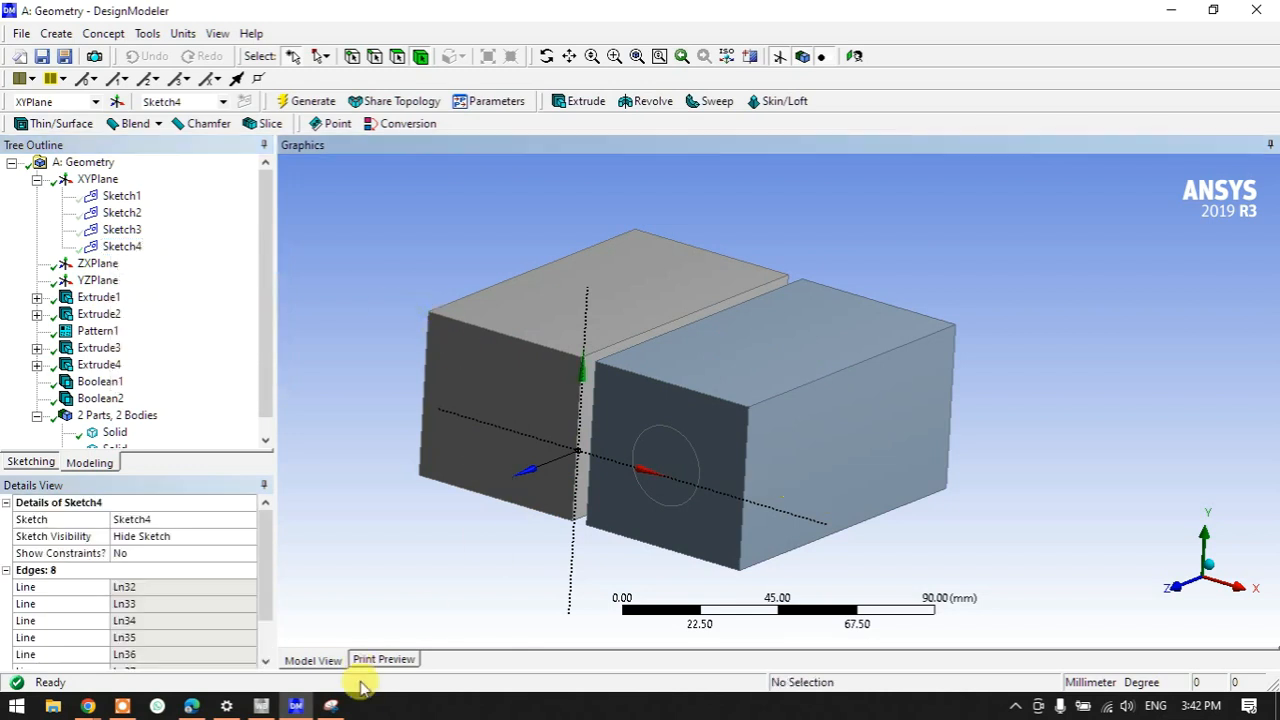
click(331, 706)
scroll(385, 310, up, 5)
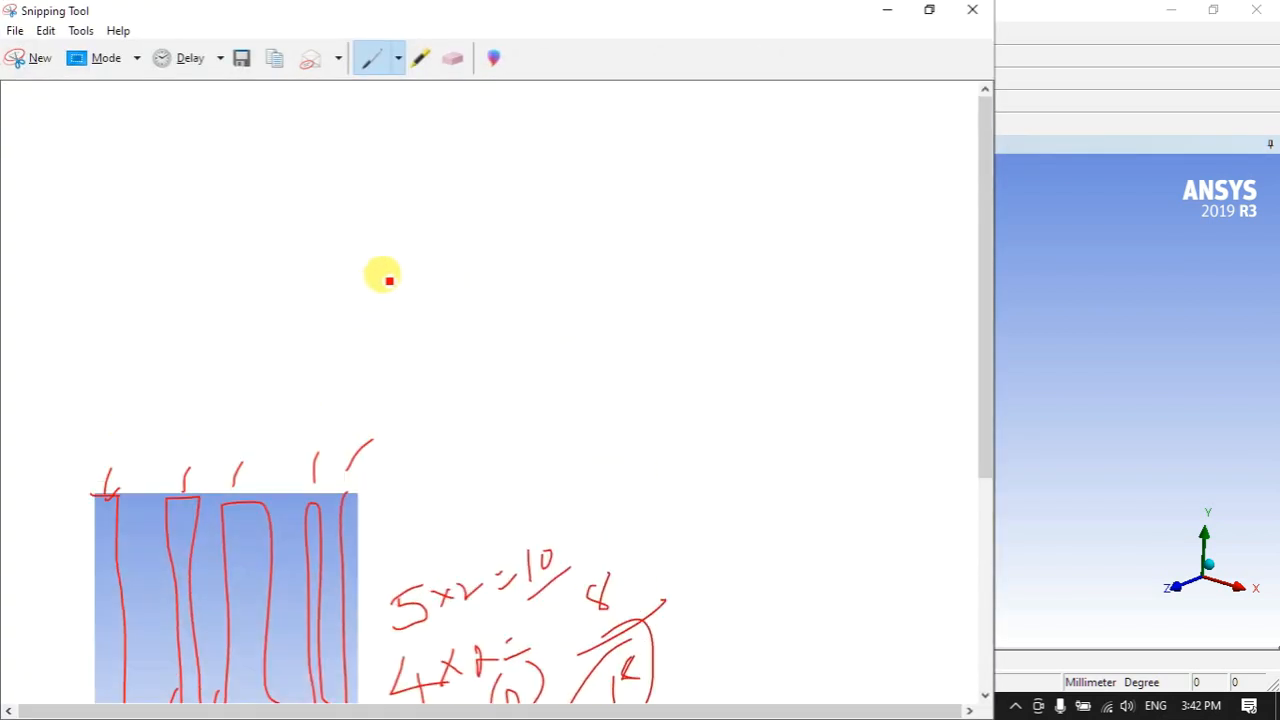
- Draw two red boxes, an arrow entering the lower one, and an A|w| label
mouse_move(299, 215)
mouse_down()
mouse_move(295, 150)
mouse_move(397, 143)
mouse_move(276, 210)
mouse_up()
drag(304, 252, 303, 341)
mouse_move(300, 261)
mouse_down()
mouse_move(426, 260)
mouse_move(429, 331)
mouse_move(317, 335)
mouse_up()
drag(248, 285, 309, 291)
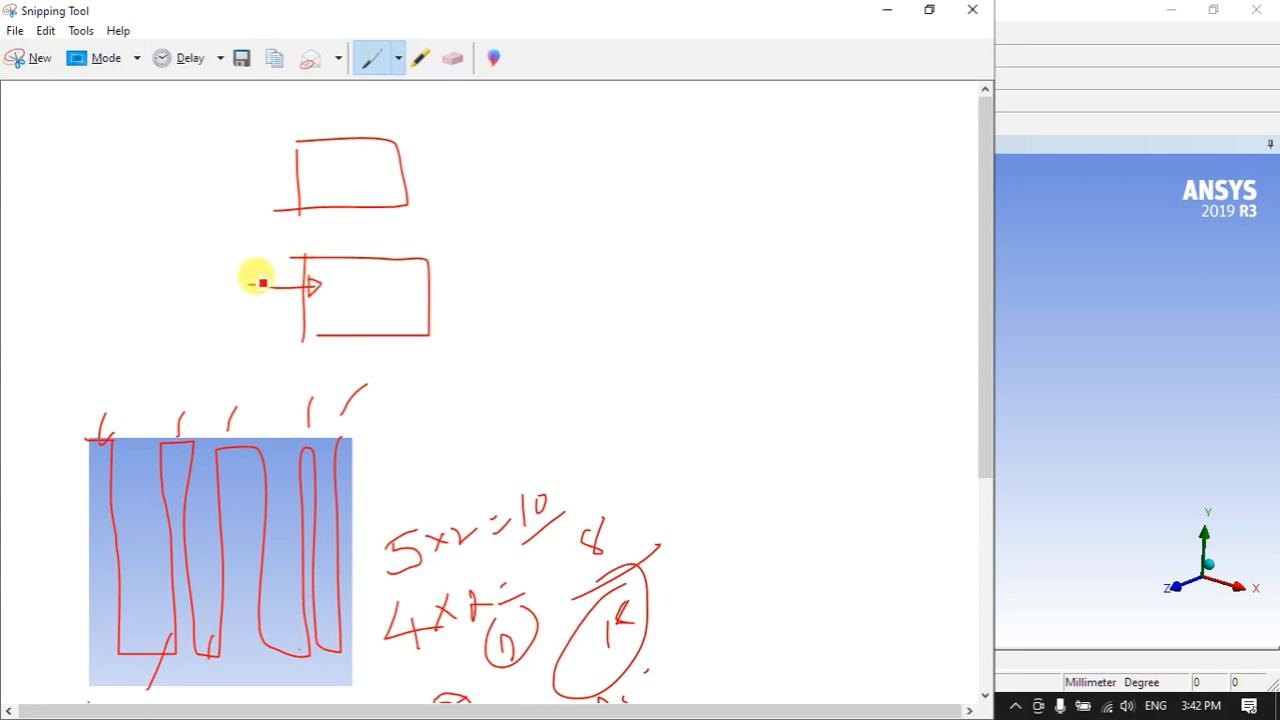
drag(196, 241, 213, 269)
mouse_move(189, 264)
mouse_down()
mouse_move(212, 250)
mouse_move(227, 283)
mouse_up()
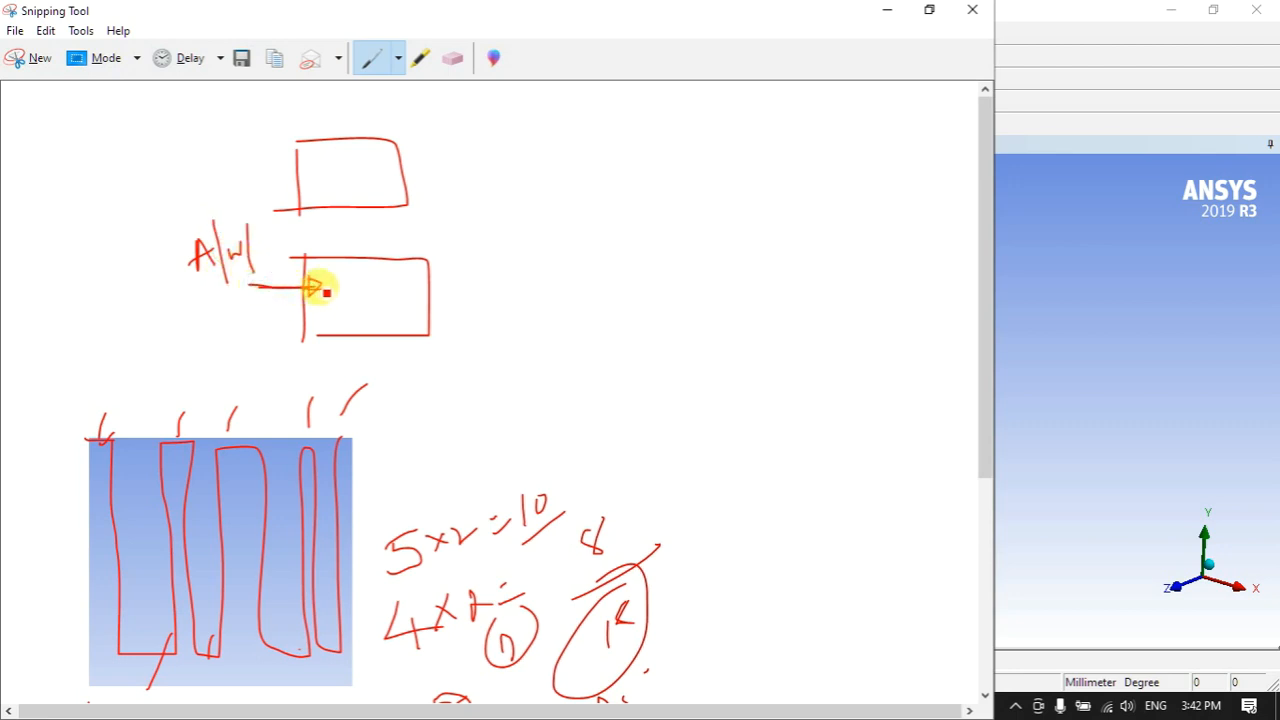
- Add an exiting arrow, box the A|w| label, trace the flow path, and write 'Flow of material'
drag(410, 288, 454, 285)
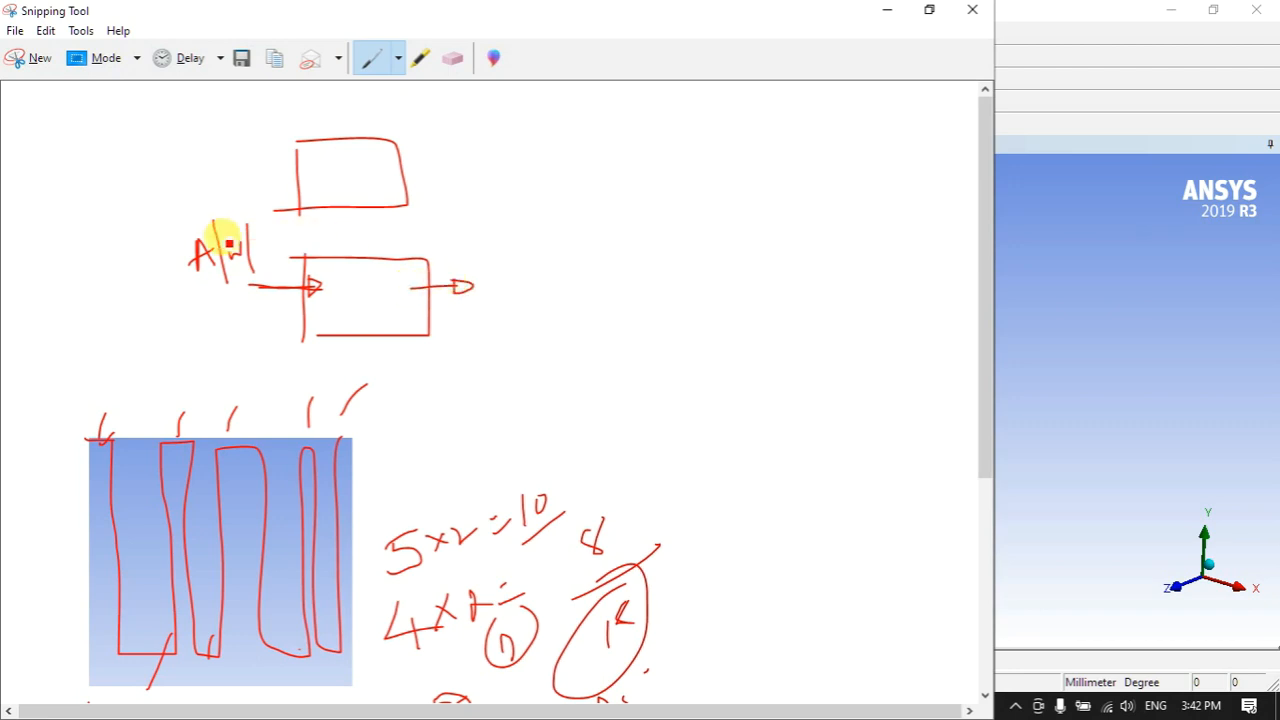
mouse_move(197, 236)
mouse_down()
mouse_move(180, 257)
mouse_move(266, 277)
mouse_move(260, 211)
mouse_move(196, 220)
mouse_up()
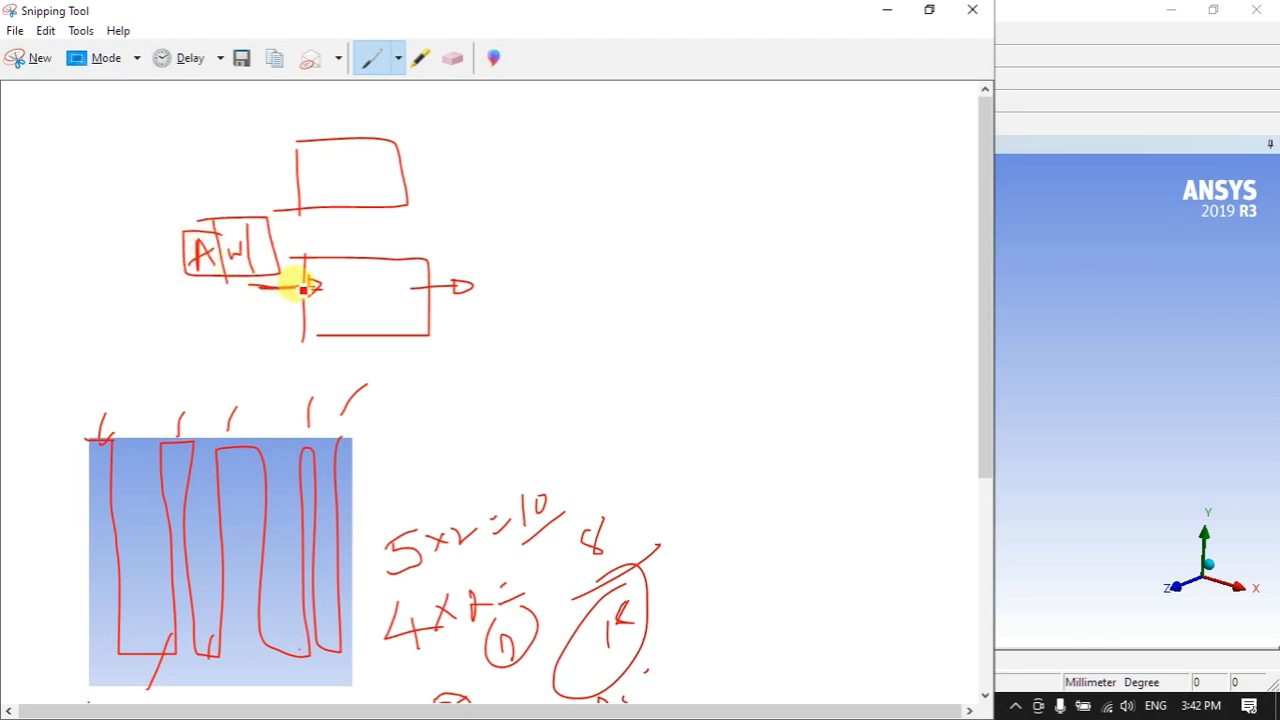
mouse_move(328, 293)
mouse_down()
mouse_move(348, 310)
mouse_move(480, 289)
mouse_move(463, 280)
mouse_up()
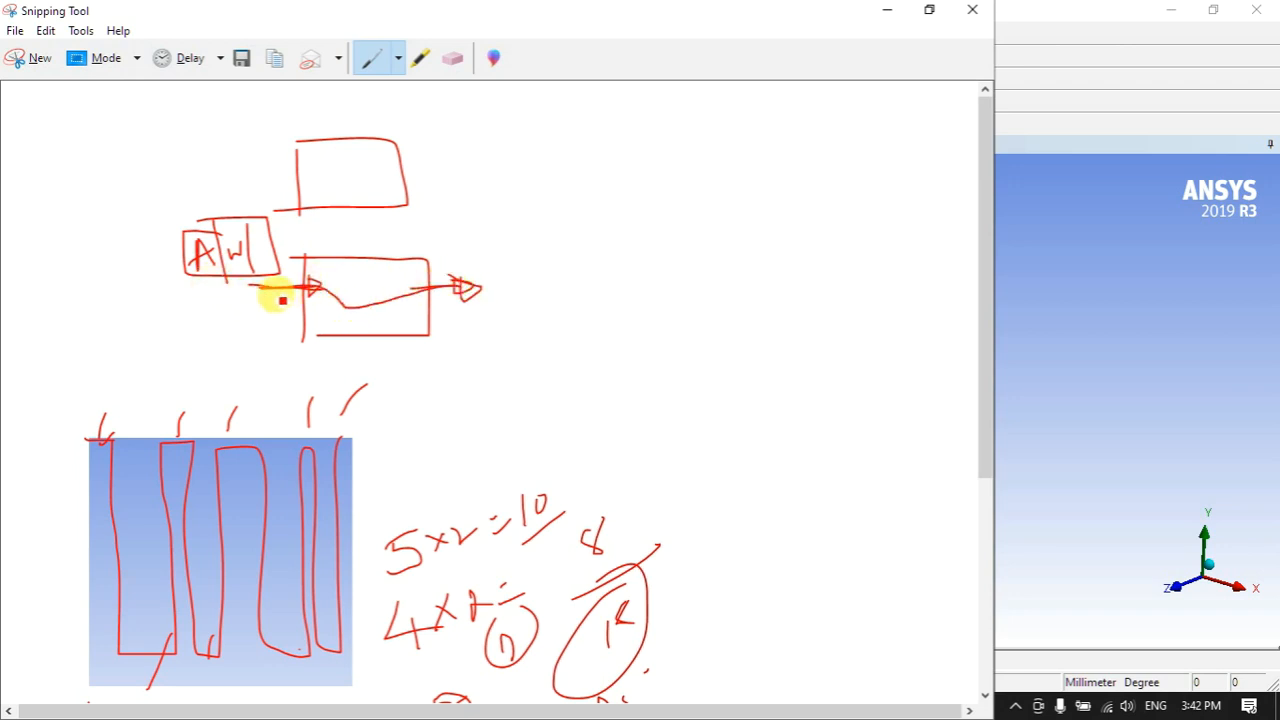
mouse_move(275, 291)
mouse_down()
mouse_move(463, 286)
mouse_move(322, 288)
mouse_up()
mouse_move(560, 140)
mouse_down()
mouse_move(563, 185)
mouse_move(573, 136)
mouse_move(597, 180)
mouse_up()
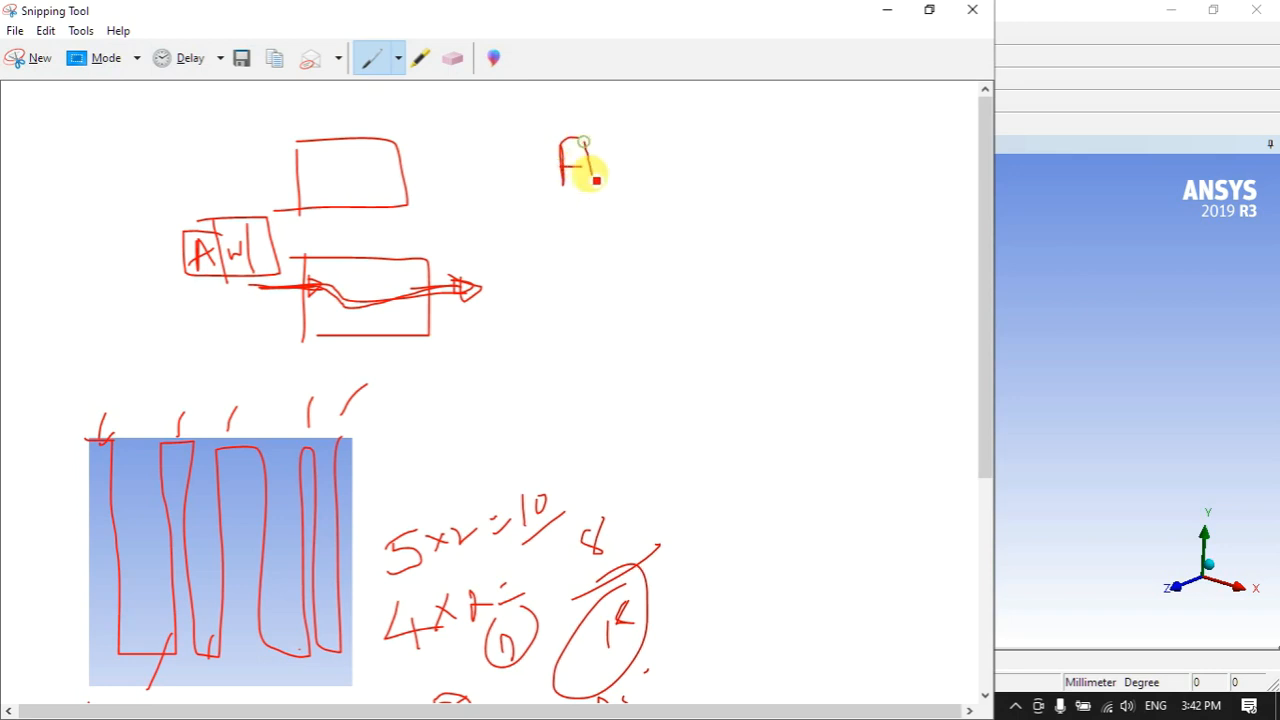
mouse_move(684, 158)
mouse_down()
mouse_move(674, 172)
mouse_move(772, 152)
mouse_move(837, 123)
mouse_move(849, 97)
mouse_move(834, 148)
mouse_up()
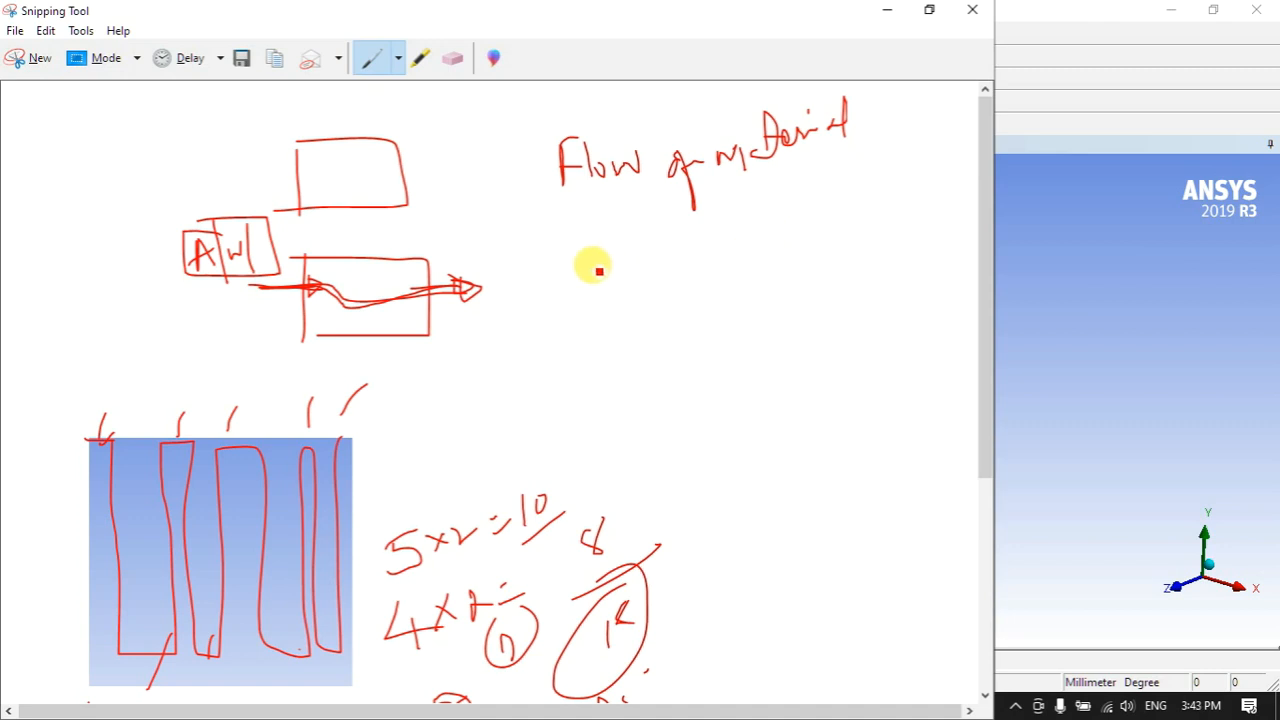
- Extend the note to 'Study of flow of material inside or outside or around Body'
mouse_move(457, 173)
mouse_down()
mouse_move(443, 180)
mouse_move(475, 195)
mouse_up()
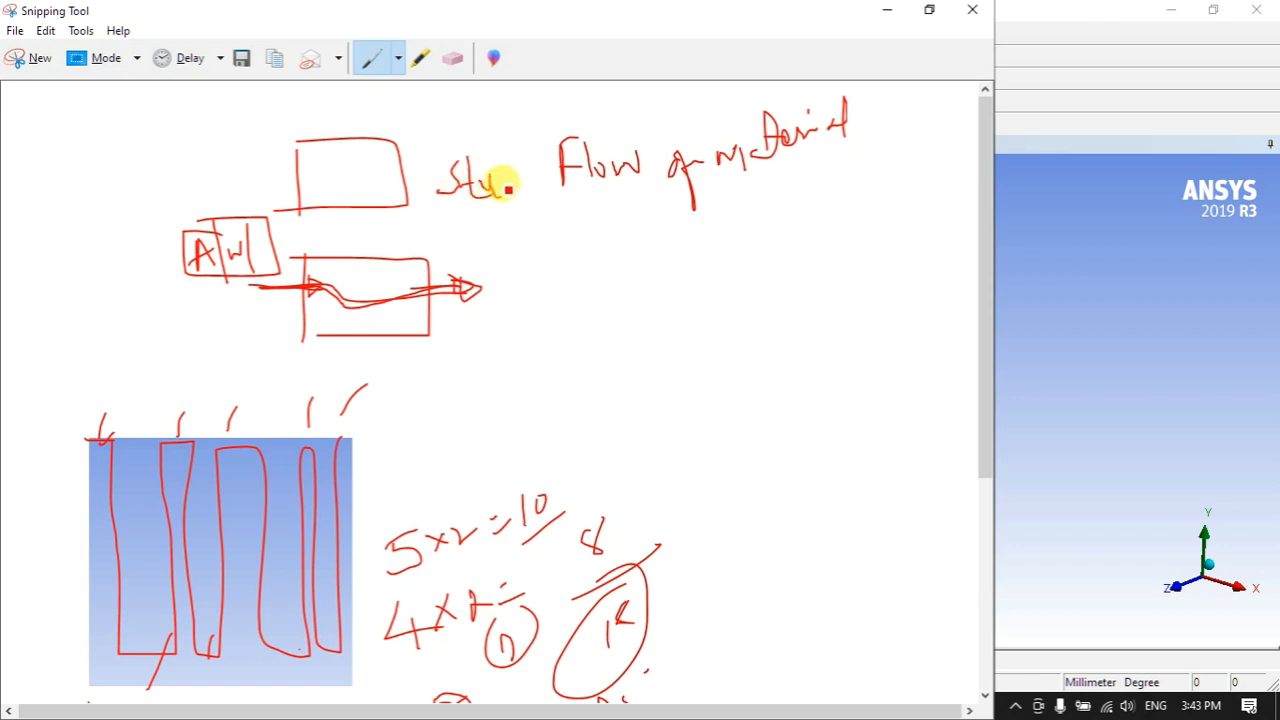
click(550, 228)
mouse_move(549, 258)
mouse_down()
mouse_move(596, 270)
mouse_move(671, 262)
mouse_up()
drag(664, 246, 686, 243)
mouse_move(692, 258)
mouse_down()
mouse_move(709, 236)
mouse_move(802, 212)
mouse_move(888, 208)
mouse_up()
mouse_move(622, 313)
mouse_down()
mouse_move(685, 312)
mouse_move(709, 349)
mouse_move(834, 322)
mouse_move(838, 356)
mouse_up()
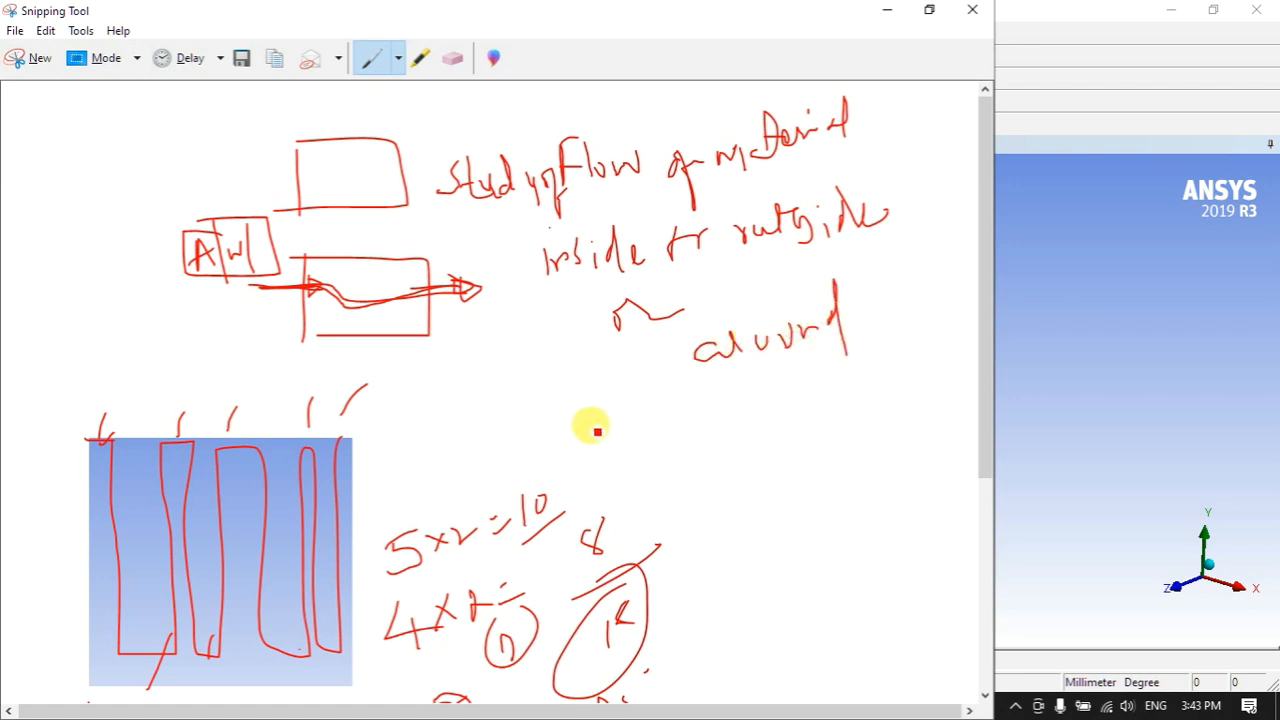
mouse_move(617, 425)
mouse_down()
mouse_move(626, 403)
mouse_move(669, 443)
mouse_up()
- Sketch small boxes with leftward flow arrows and write 'Gas Dynamic' at top left
mouse_move(430, 392)
mouse_down()
mouse_move(457, 423)
mouse_move(432, 428)
mouse_move(490, 367)
mouse_up()
drag(503, 387, 509, 424)
mouse_move(503, 387)
mouse_down()
mouse_move(534, 390)
mouse_move(487, 452)
mouse_up()
mouse_move(735, 450)
mouse_down()
mouse_move(737, 489)
mouse_move(778, 440)
mouse_move(715, 482)
mouse_up()
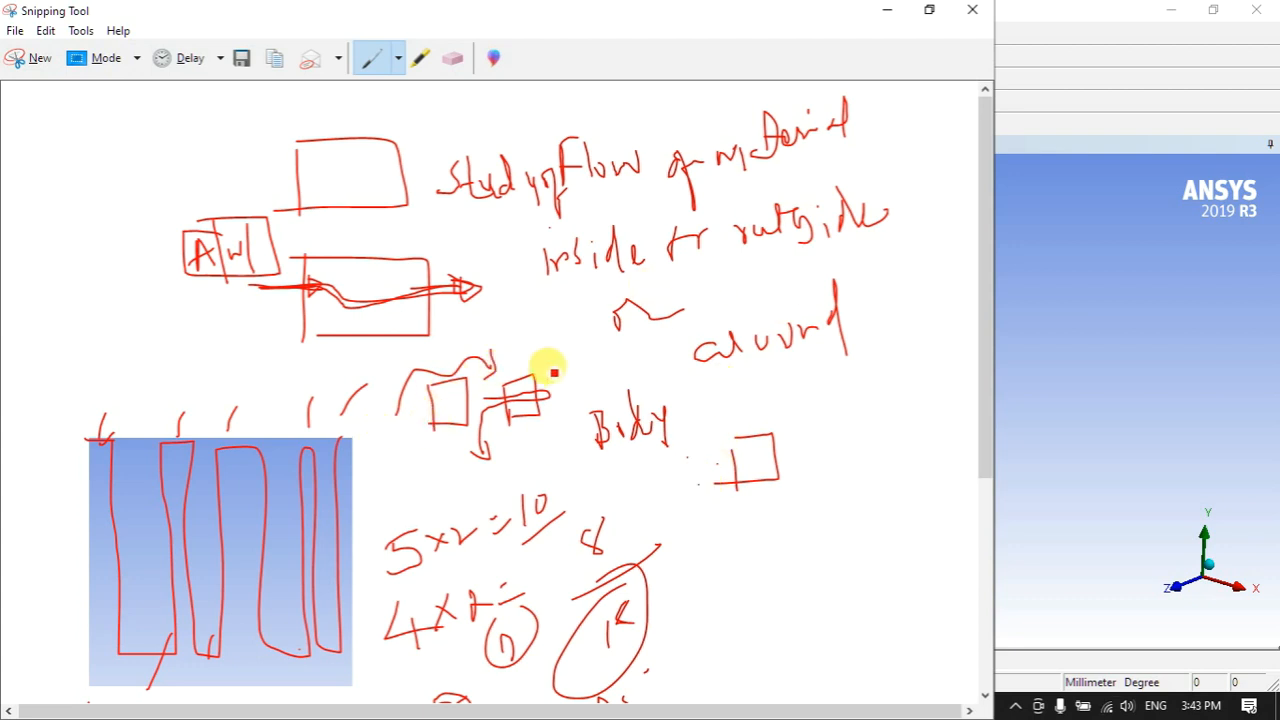
mouse_move(449, 400)
mouse_down()
mouse_move(351, 363)
mouse_move(370, 393)
mouse_up()
mouse_move(446, 403)
mouse_down()
mouse_move(343, 374)
mouse_move(378, 395)
mouse_up()
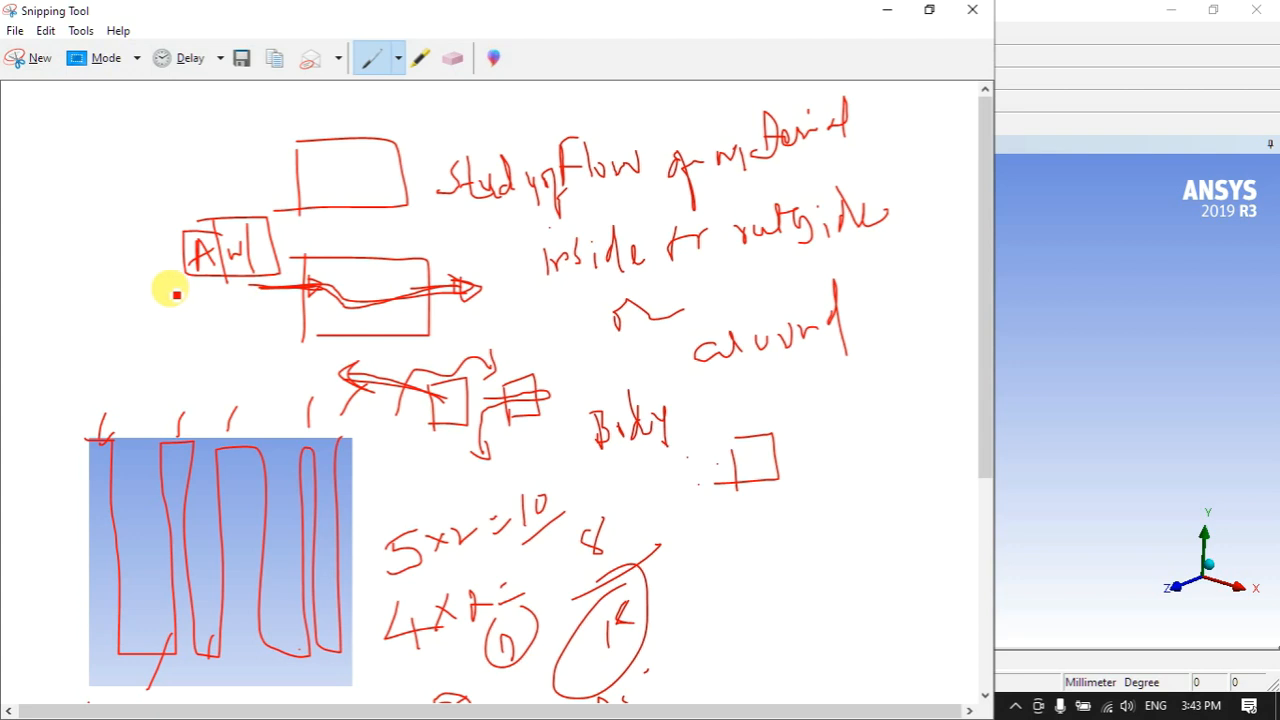
mouse_move(40, 133)
mouse_down()
mouse_move(23, 158)
mouse_move(51, 163)
mouse_move(143, 129)
mouse_move(242, 132)
mouse_up()
drag(262, 123, 272, 127)
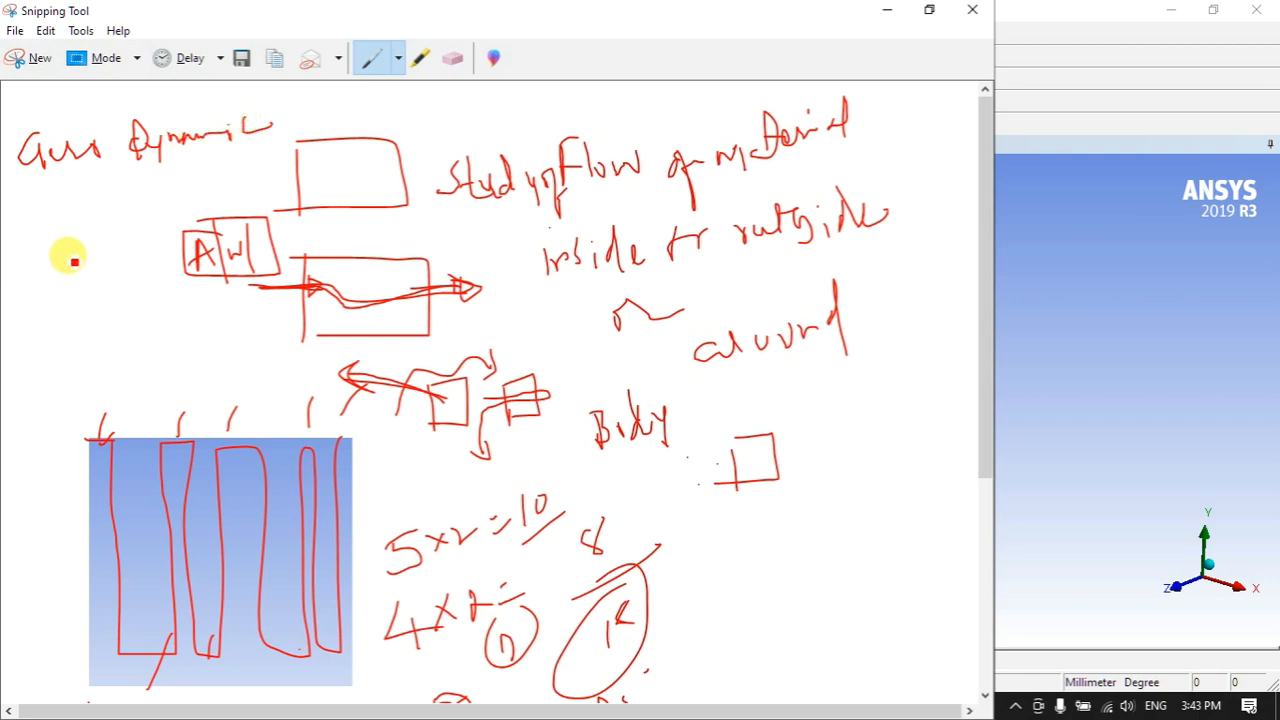
- Box 'Gas Dynamic', arrow down to 'Wind', and sketch wind flow lines above a ground line
mouse_move(43, 178)
mouse_down()
mouse_move(206, 163)
mouse_move(281, 122)
mouse_move(220, 89)
mouse_move(34, 100)
mouse_move(17, 123)
mouse_move(65, 229)
mouse_up()
drag(76, 213, 57, 218)
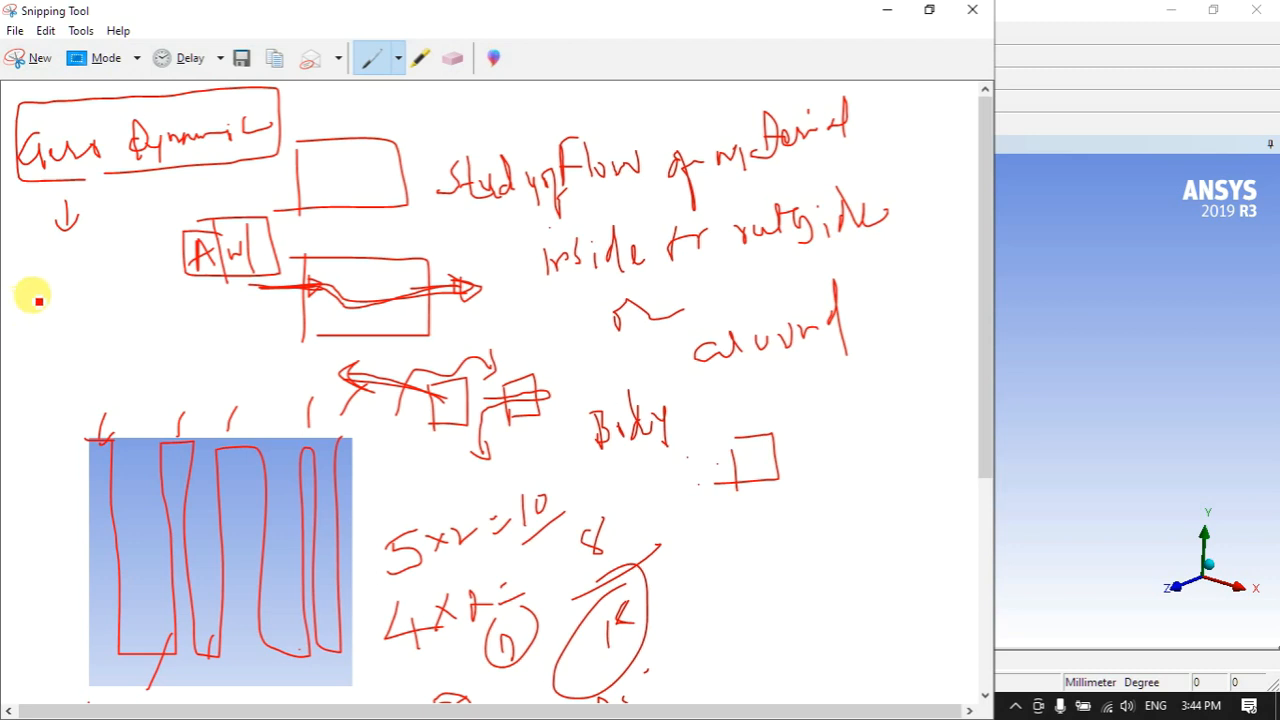
mouse_move(35, 268)
mouse_down()
mouse_move(112, 252)
mouse_move(99, 321)
mouse_move(111, 309)
mouse_up()
mouse_move(52, 384)
mouse_down()
mouse_move(130, 352)
mouse_move(129, 374)
mouse_move(34, 374)
mouse_move(202, 338)
mouse_move(184, 342)
mouse_up()
drag(86, 367, 166, 325)
mouse_move(140, 314)
mouse_down()
mouse_move(149, 370)
mouse_move(117, 397)
mouse_move(170, 398)
mouse_move(222, 370)
mouse_up()
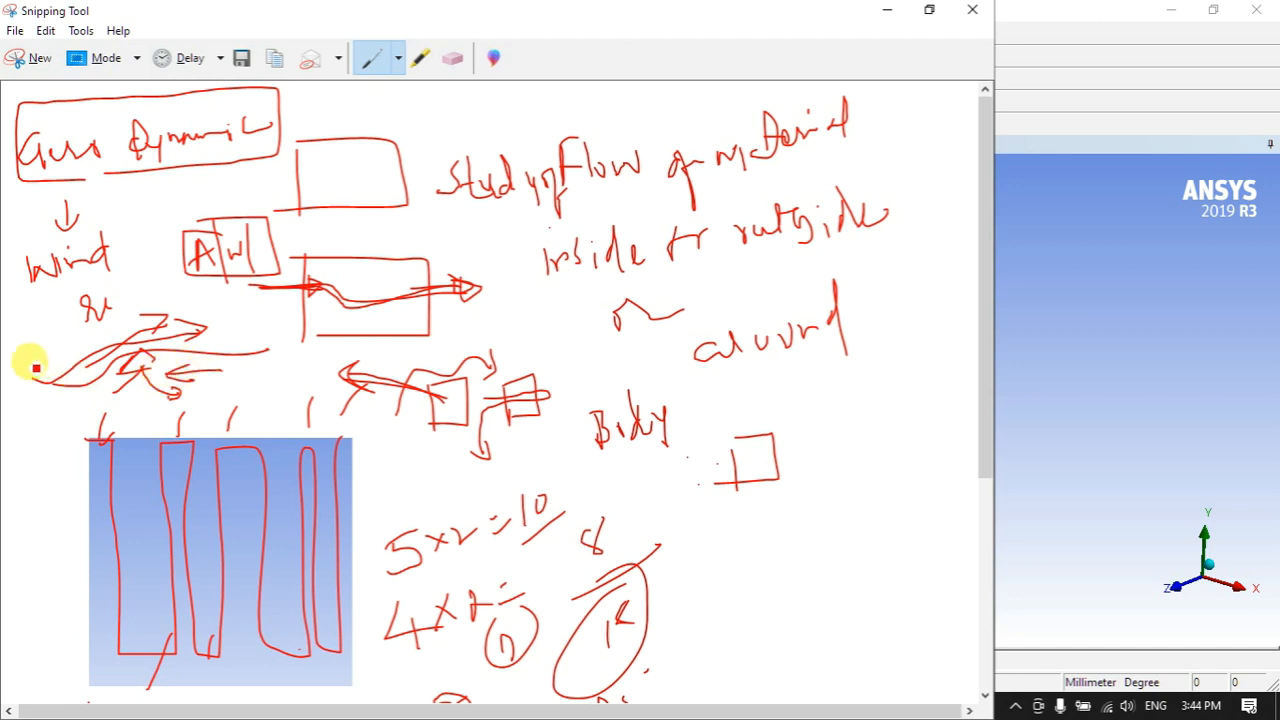
drag(40, 403, 143, 390)
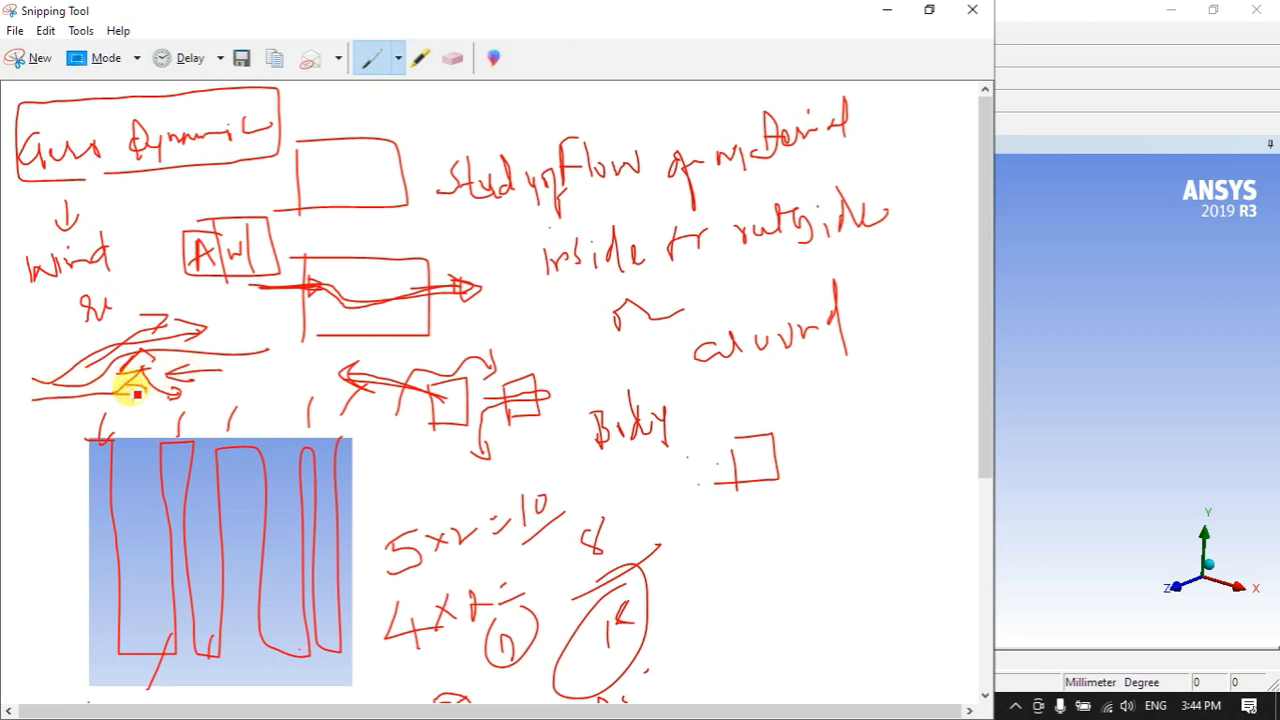
- Draw two blocks with arrows striking them and flow deflecting up and down
scroll(400, 357, down, 6)
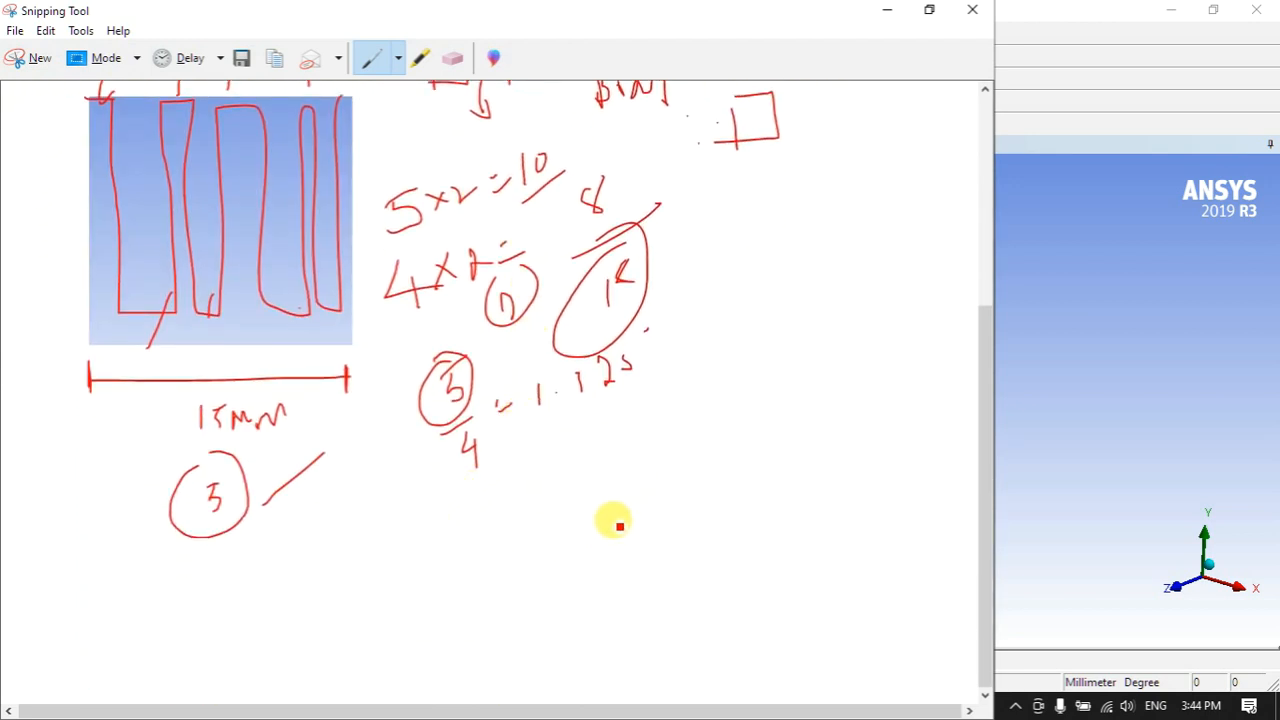
drag(612, 469, 617, 530)
mouse_move(614, 467)
mouse_down()
mouse_move(651, 467)
mouse_move(655, 508)
mouse_move(623, 529)
mouse_move(615, 473)
mouse_move(640, 466)
mouse_move(663, 523)
mouse_move(611, 531)
mouse_move(611, 460)
mouse_up()
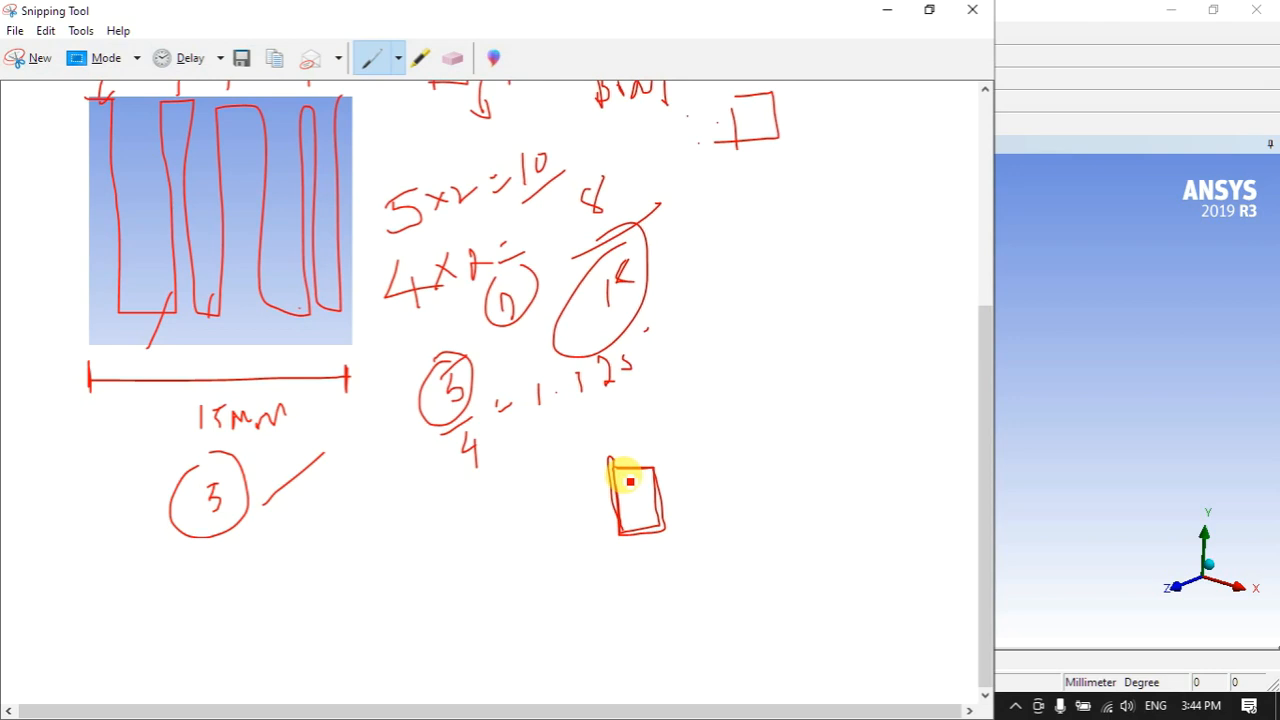
mouse_move(776, 484)
mouse_down()
mouse_move(667, 497)
mouse_move(687, 499)
mouse_up()
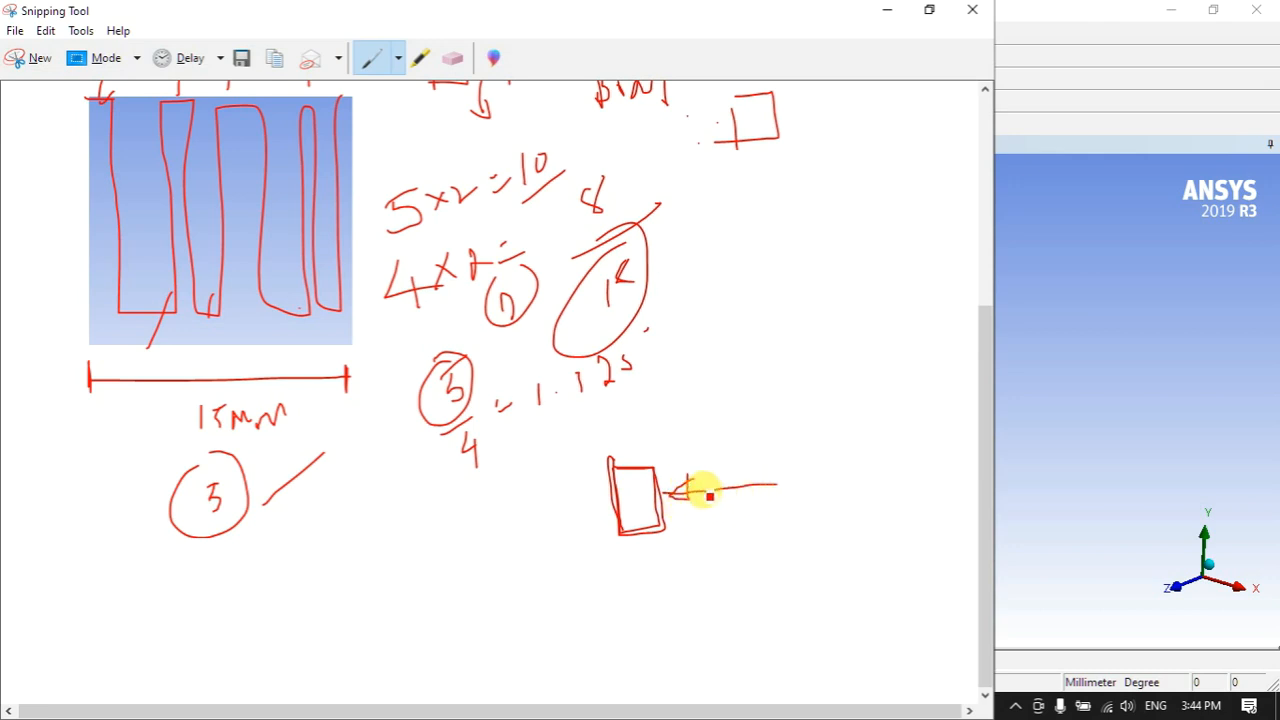
drag(631, 482, 559, 440)
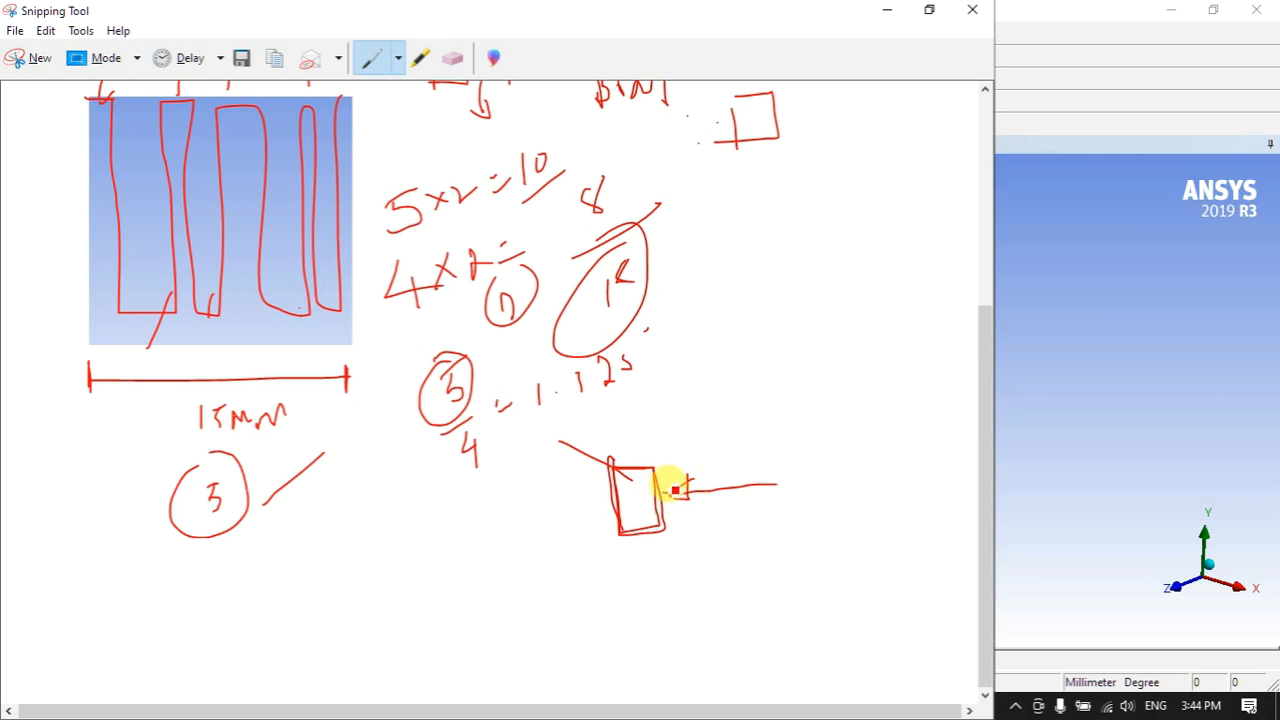
mouse_move(623, 555)
mouse_down()
mouse_move(627, 600)
mouse_move(663, 580)
mouse_move(625, 551)
mouse_up()
drag(787, 597, 683, 597)
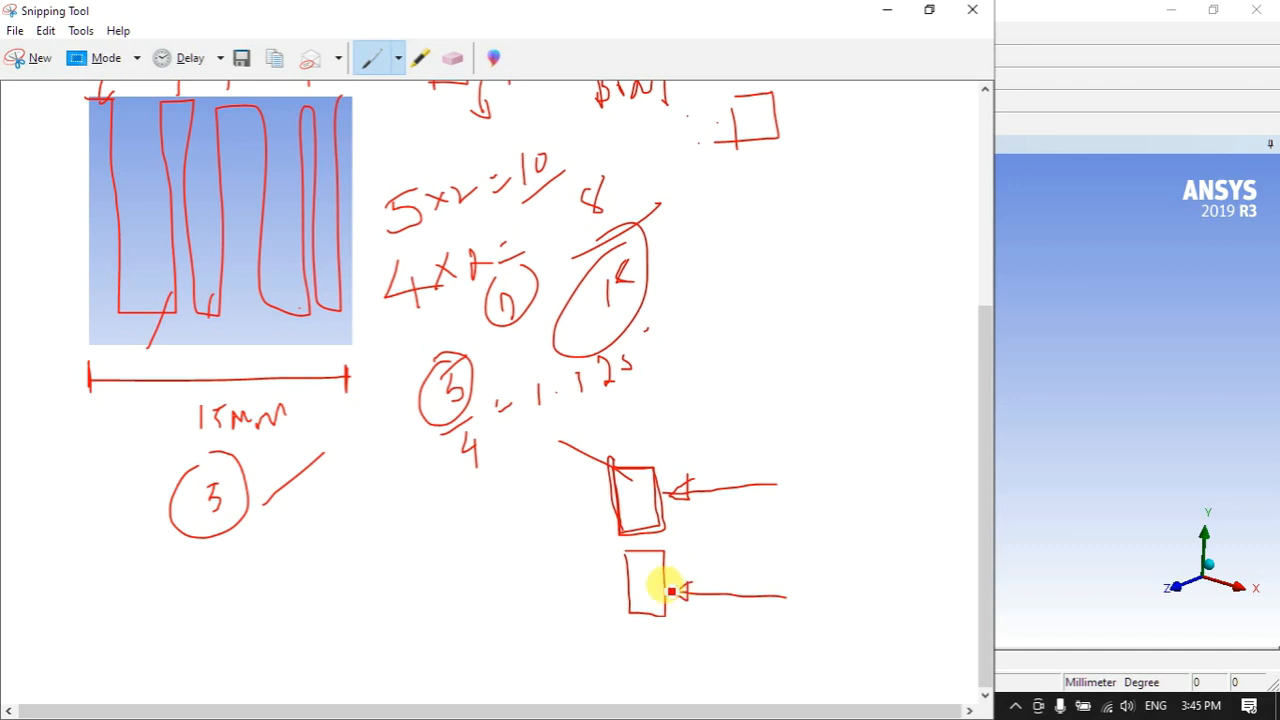
mouse_move(650, 602)
mouse_down()
mouse_move(686, 551)
mouse_move(700, 560)
mouse_move(691, 606)
mouse_move(703, 620)
mouse_up()
- Draw a third block with incoming and curving flow lines, a down arrow, and an 'air' label
mouse_move(727, 295)
mouse_down()
mouse_move(720, 371)
mouse_move(768, 308)
mouse_move(718, 303)
mouse_up()
mouse_move(882, 356)
mouse_down()
mouse_move(786, 358)
mouse_move(796, 370)
mouse_move(830, 318)
mouse_up()
mouse_move(812, 310)
mouse_down()
mouse_move(832, 312)
mouse_move(833, 332)
mouse_up()
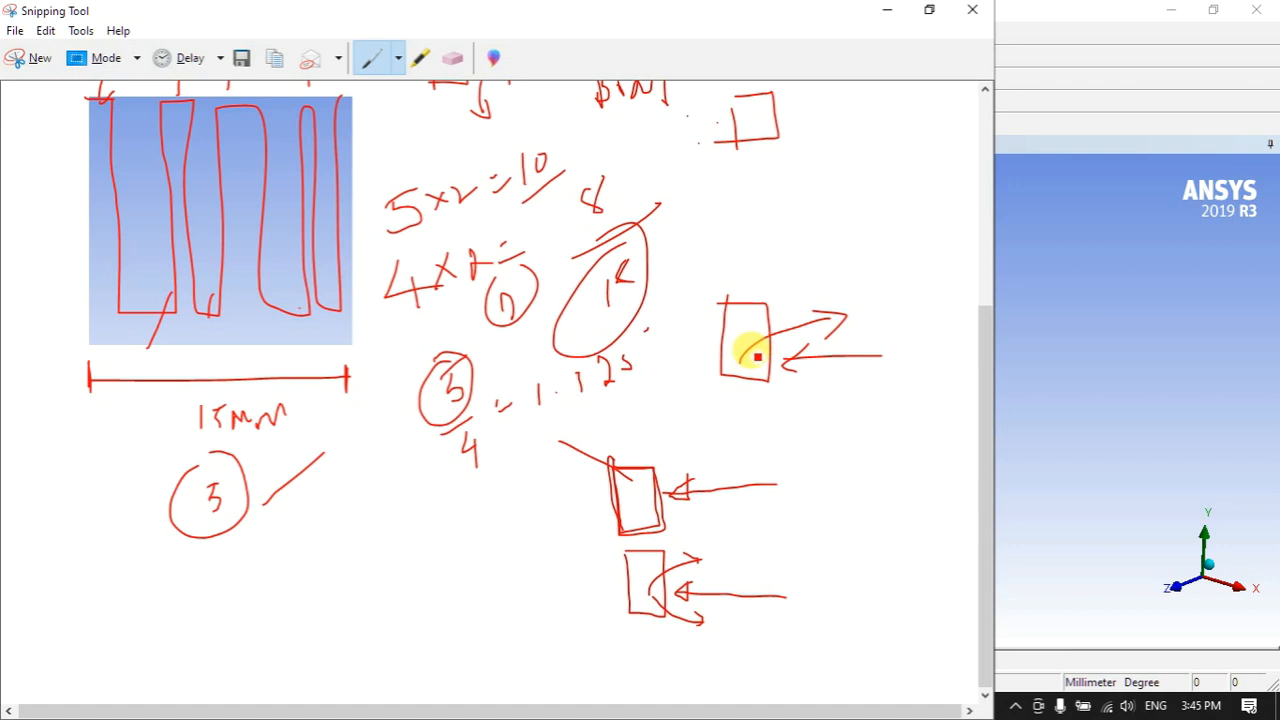
mouse_move(740, 356)
mouse_down()
mouse_move(877, 309)
mouse_move(860, 298)
mouse_up()
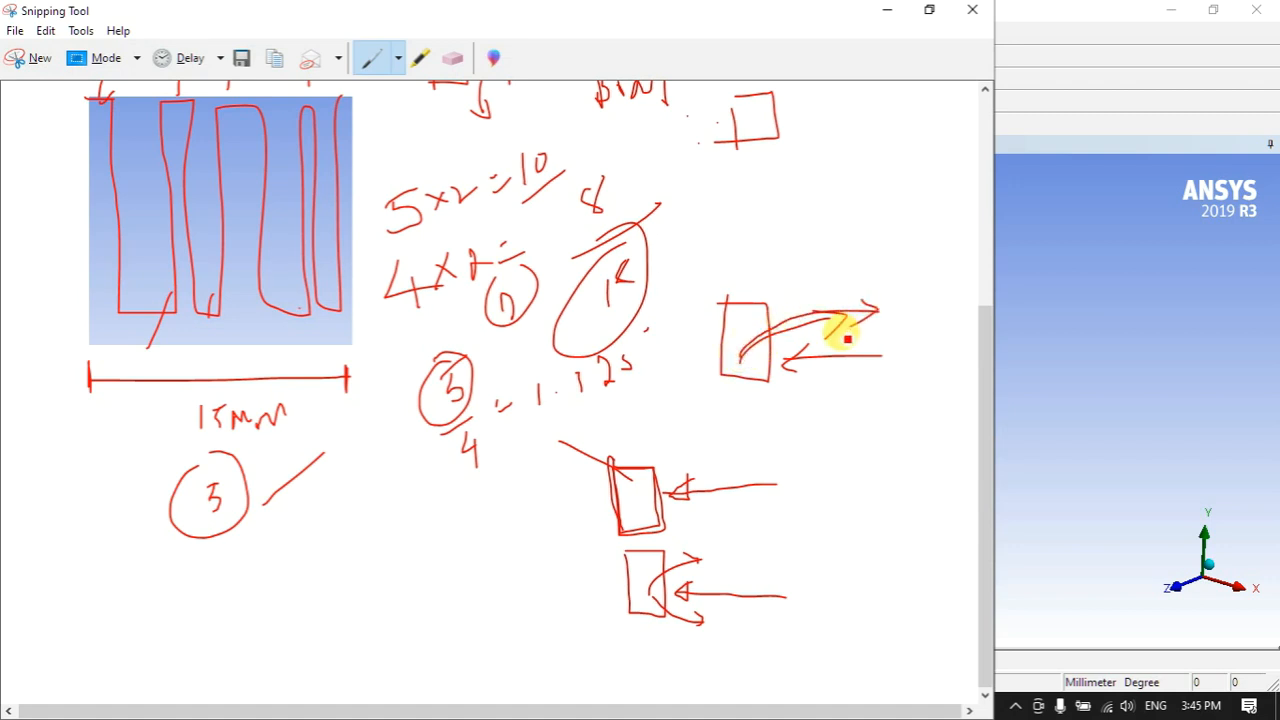
mouse_move(851, 357)
mouse_down()
mouse_move(680, 363)
mouse_move(703, 350)
mouse_move(719, 374)
mouse_move(861, 296)
mouse_move(876, 304)
mouse_up()
drag(843, 283, 861, 287)
drag(764, 350, 778, 415)
drag(765, 404, 786, 392)
drag(776, 445, 796, 458)
drag(806, 446, 848, 467)
mouse_move(852, 459)
mouse_down()
mouse_move(883, 453)
mouse_move(875, 431)
mouse_move(800, 389)
mouse_move(809, 503)
mouse_move(840, 372)
mouse_up()
- Draw leftward arrows beside the circled 3, a small box, and a circled P
scroll(627, 460, up, 2)
scroll(600, 425, up, 1)
scroll(470, 420, down, 3)
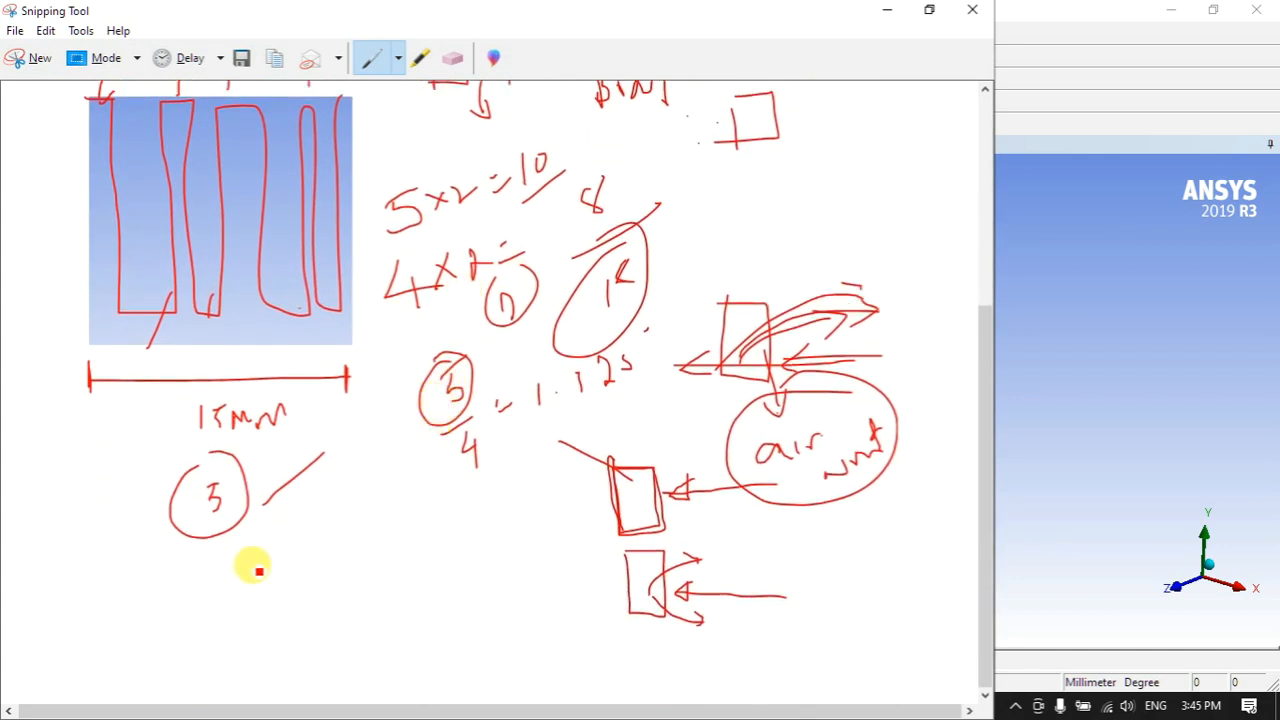
mouse_move(340, 580)
mouse_down()
mouse_move(257, 580)
mouse_move(258, 609)
mouse_up()
drag(330, 535, 340, 521)
mouse_move(457, 577)
mouse_down()
mouse_move(366, 585)
mouse_move(389, 594)
mouse_move(388, 580)
mouse_up()
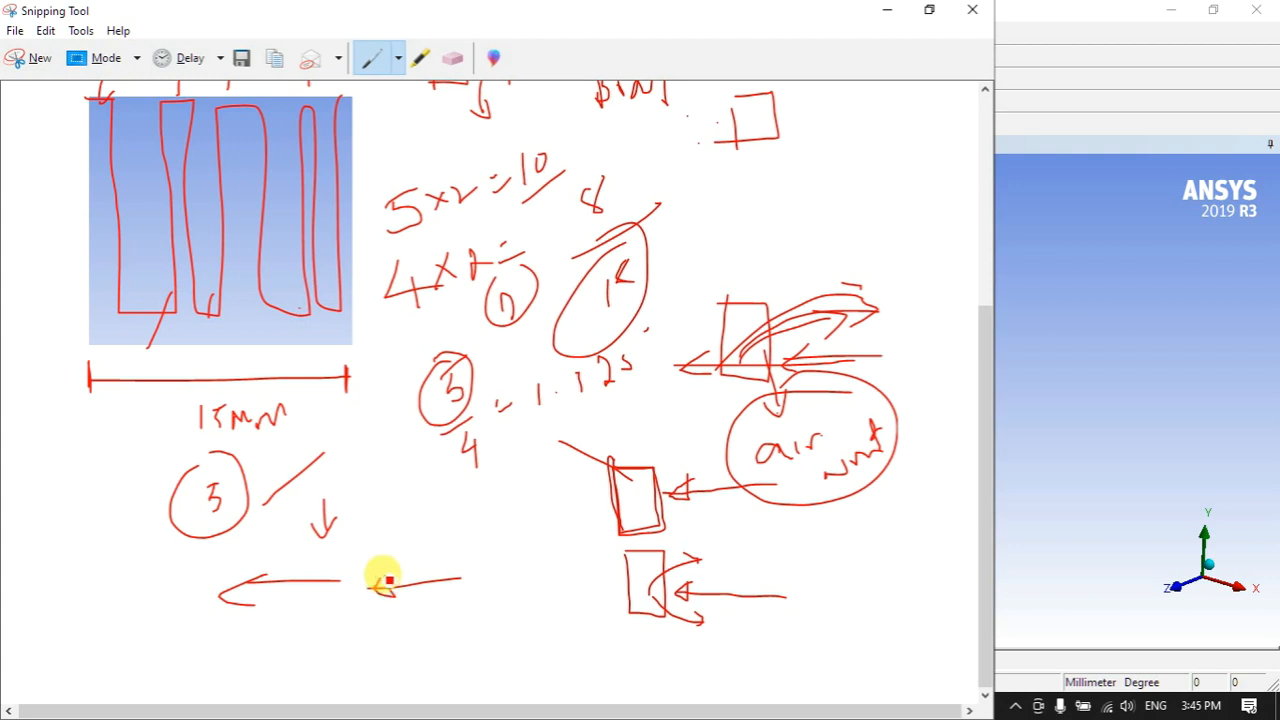
drag(457, 603, 466, 638)
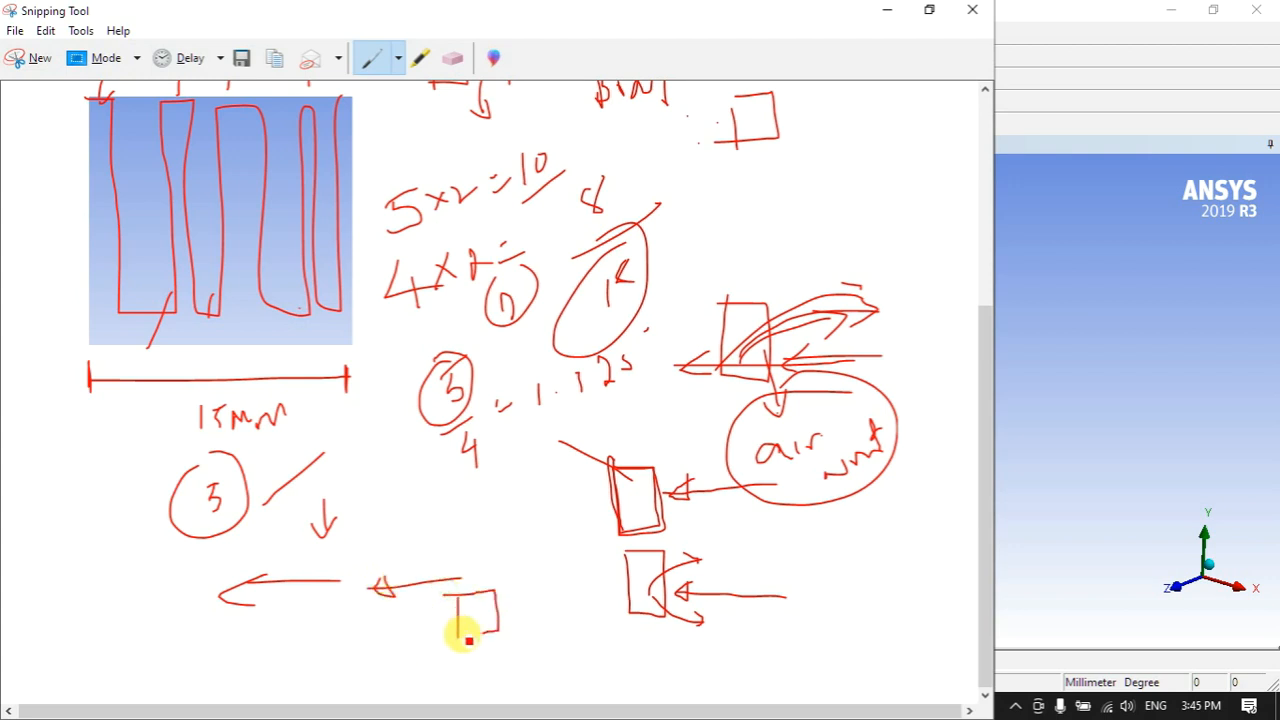
drag(540, 585, 438, 540)
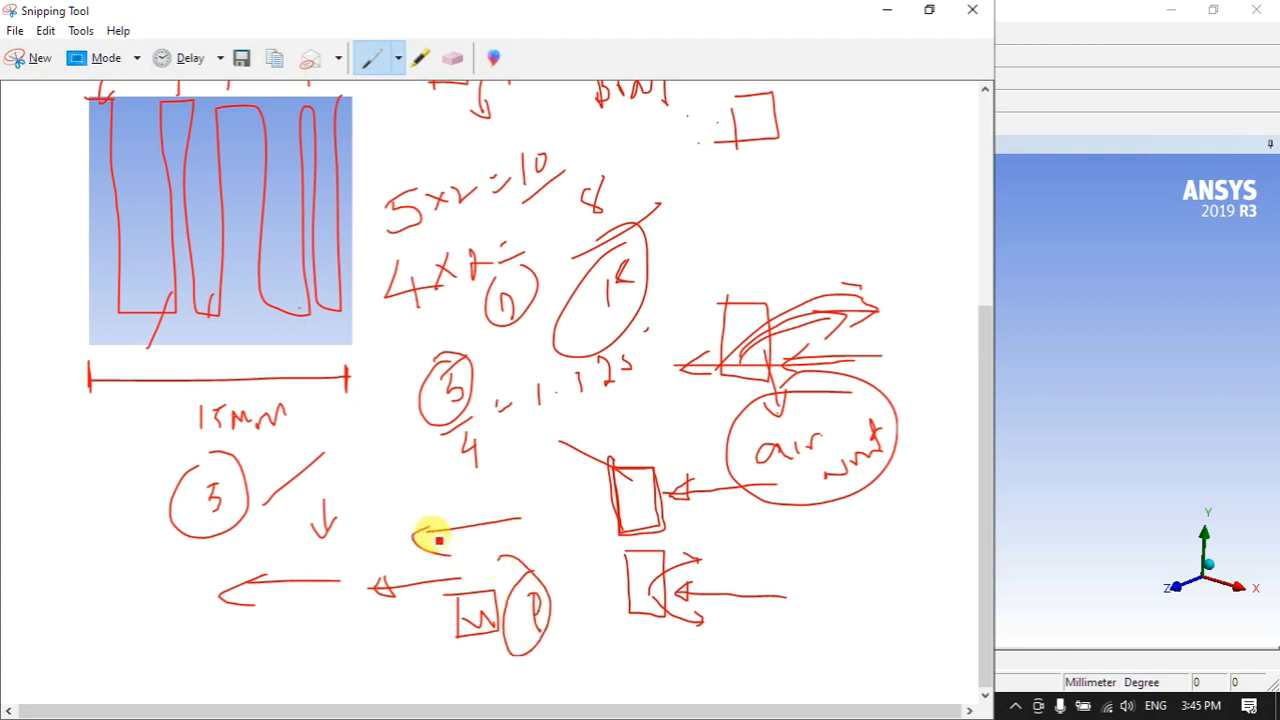
- Write a circled 1 and sketch flow lines striking and sweeping around a block's left face
mouse_move(55, 485)
mouse_down()
mouse_move(53, 515)
mouse_move(55, 478)
mouse_up()
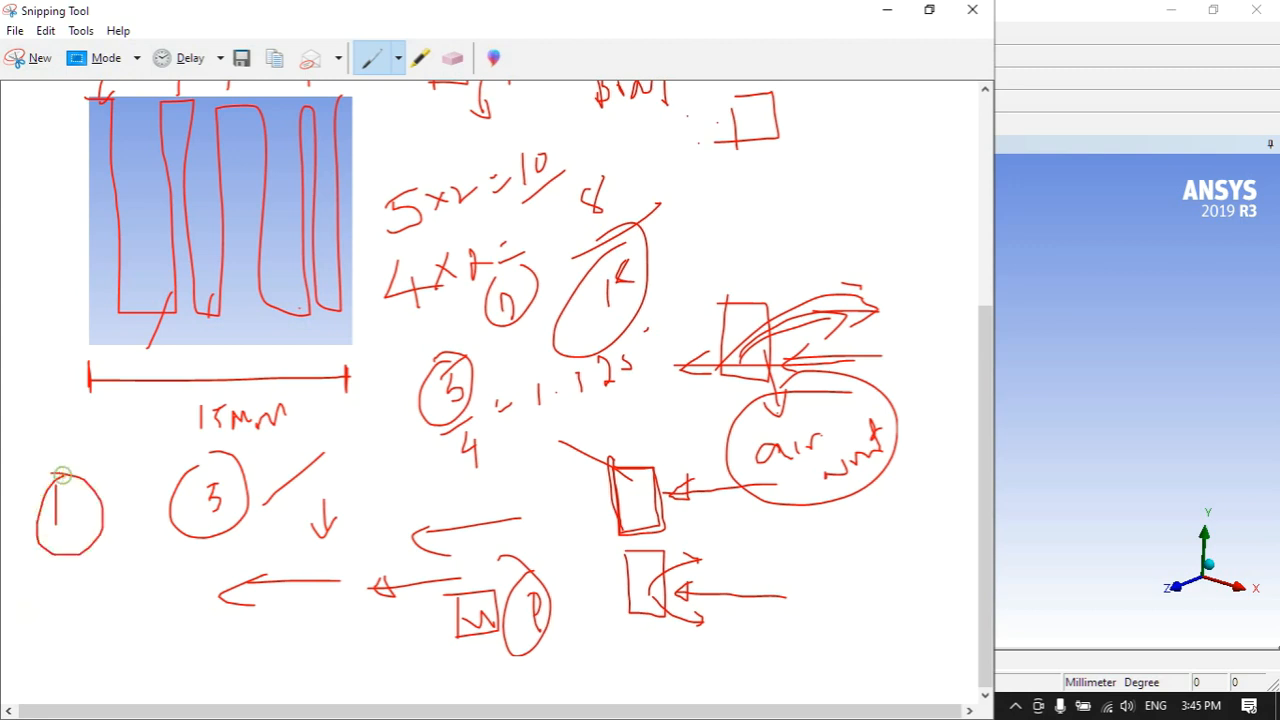
mouse_move(123, 602)
mouse_down()
mouse_move(99, 590)
mouse_move(25, 605)
mouse_up()
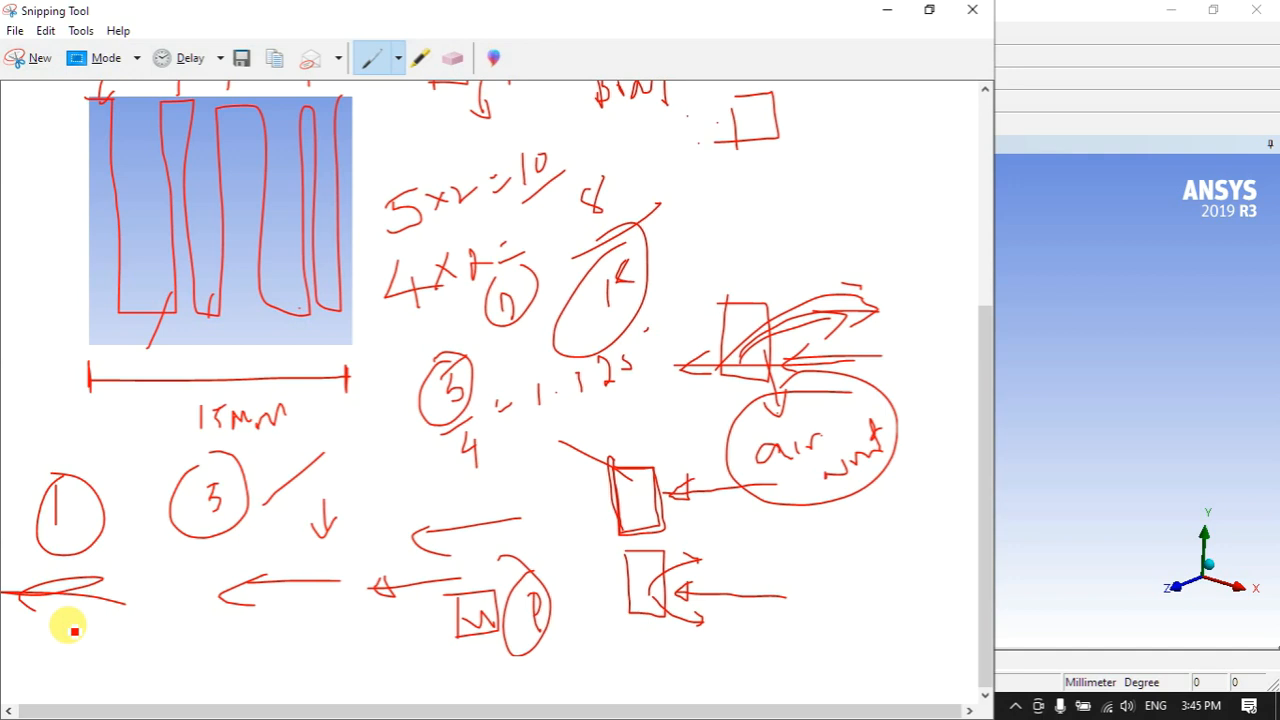
mouse_move(153, 556)
mouse_down()
mouse_move(156, 630)
mouse_move(217, 560)
mouse_move(171, 637)
mouse_move(155, 634)
mouse_move(158, 660)
mouse_move(143, 586)
mouse_move(155, 640)
mouse_up()
drag(30, 640, 136, 634)
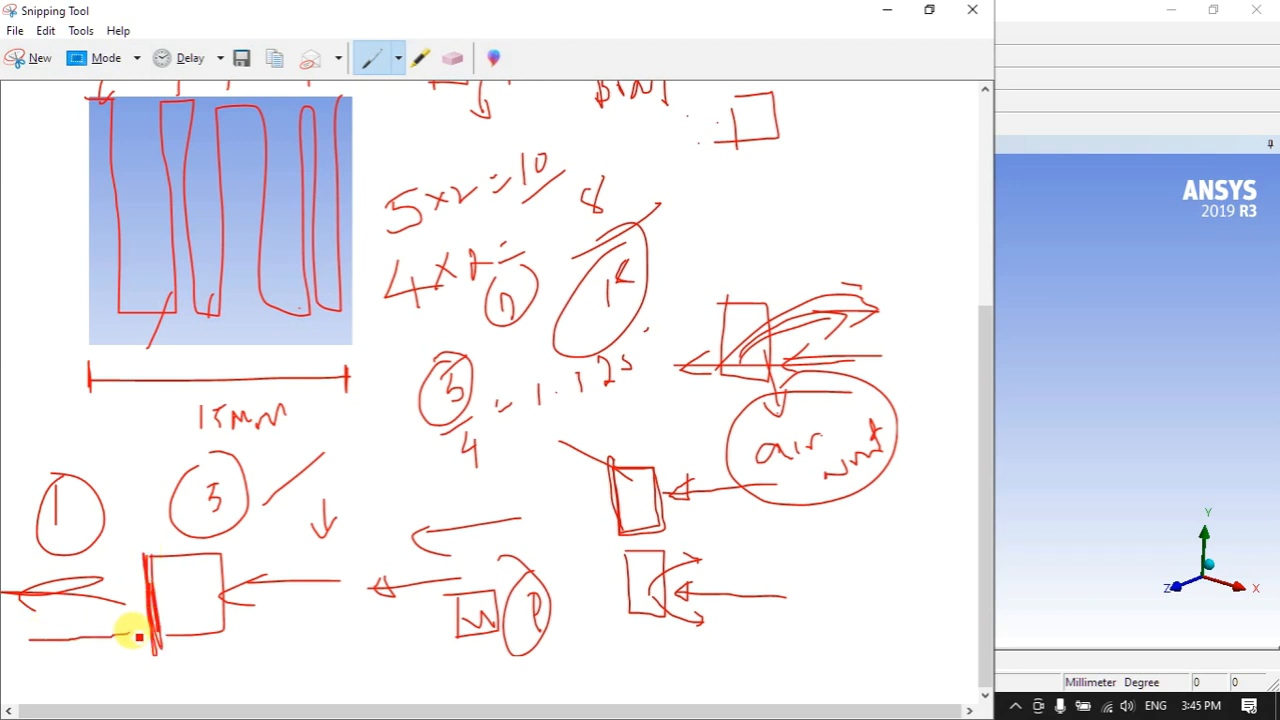
mouse_move(55, 638)
mouse_down()
mouse_move(154, 633)
mouse_move(148, 617)
mouse_up()
mouse_move(114, 610)
mouse_down()
mouse_move(145, 613)
mouse_move(103, 586)
mouse_move(86, 608)
mouse_move(54, 606)
mouse_move(206, 516)
mouse_up()
drag(88, 596, 200, 674)
mouse_move(171, 656)
mouse_down()
mouse_move(202, 675)
mouse_move(180, 686)
mouse_up()
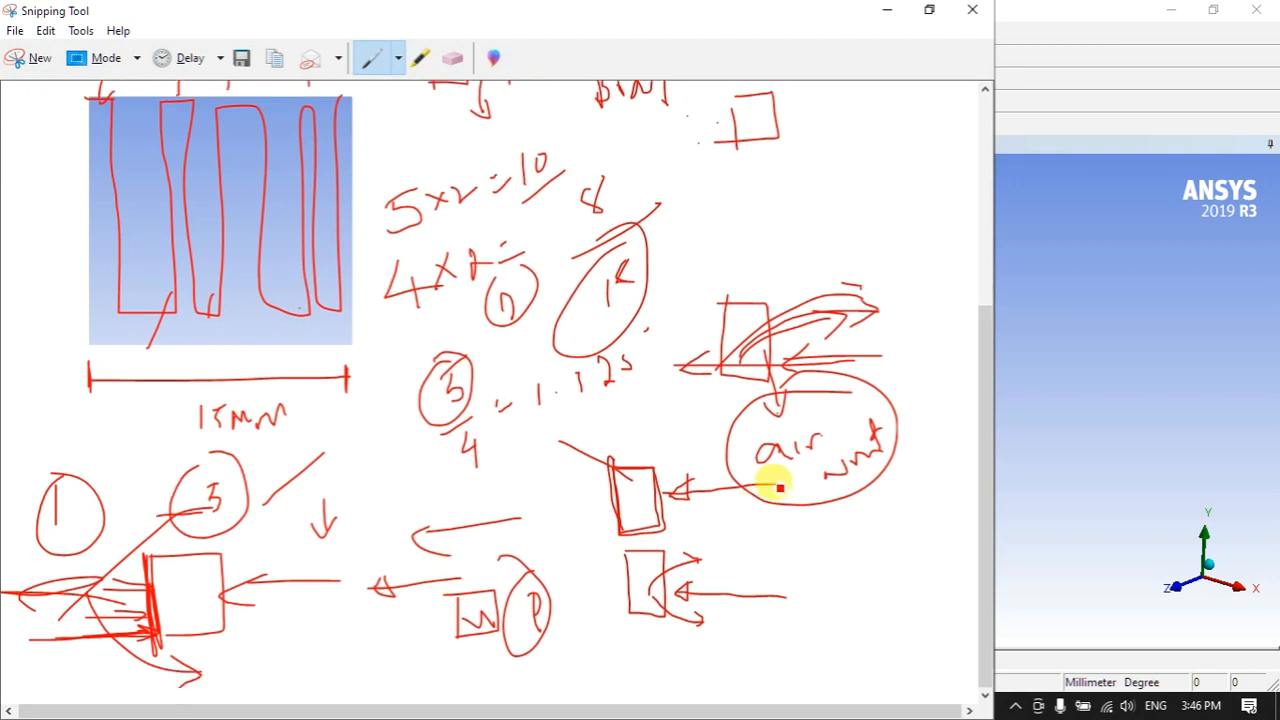
- Add notes under the Gas Dynamics heading and write 'CFd' with circled C and F
scroll(775, 487, up, 2)
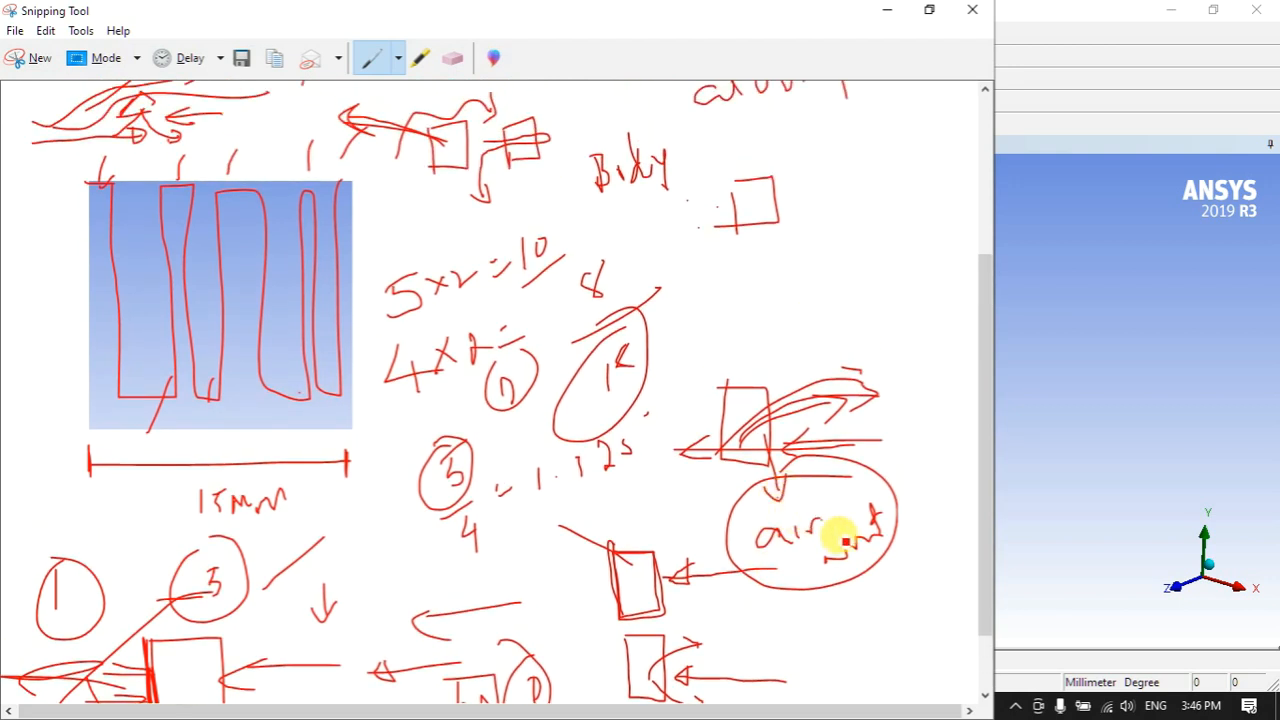
scroll(826, 517, up, 5)
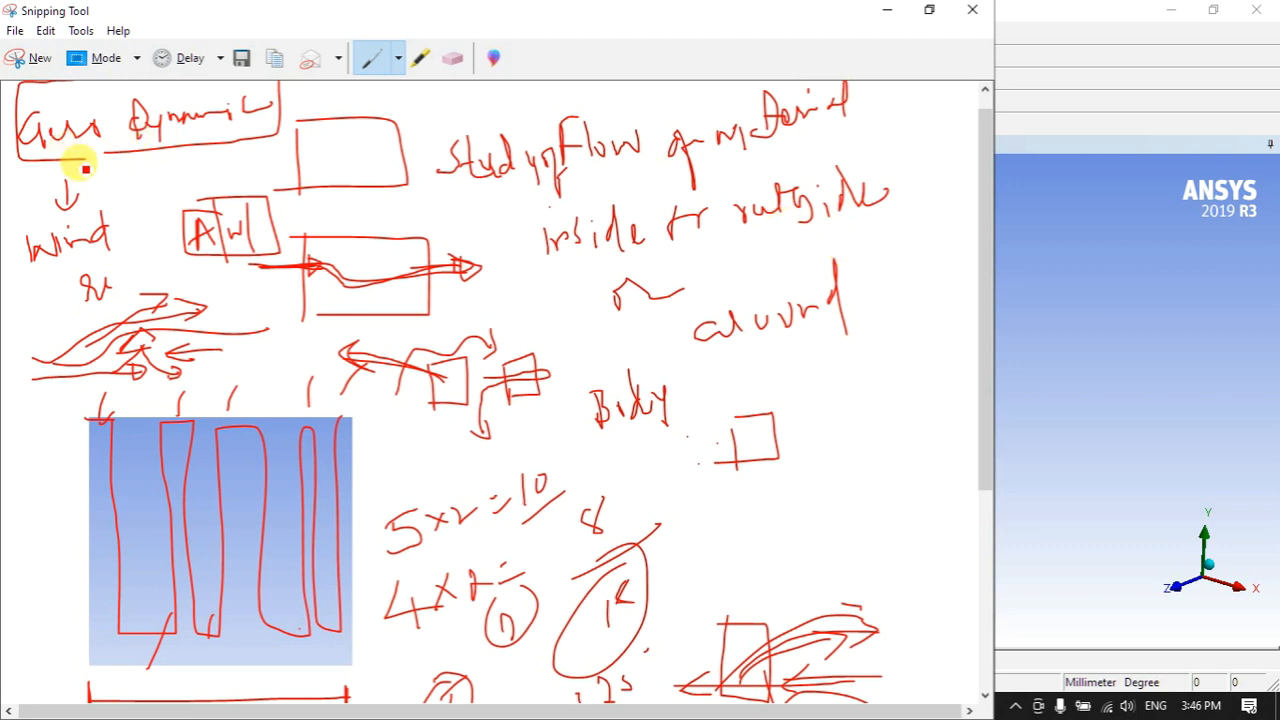
mouse_move(94, 150)
mouse_down()
mouse_move(100, 172)
mouse_move(140, 182)
mouse_move(146, 160)
mouse_move(171, 189)
mouse_move(209, 163)
mouse_move(200, 194)
mouse_move(214, 196)
mouse_up()
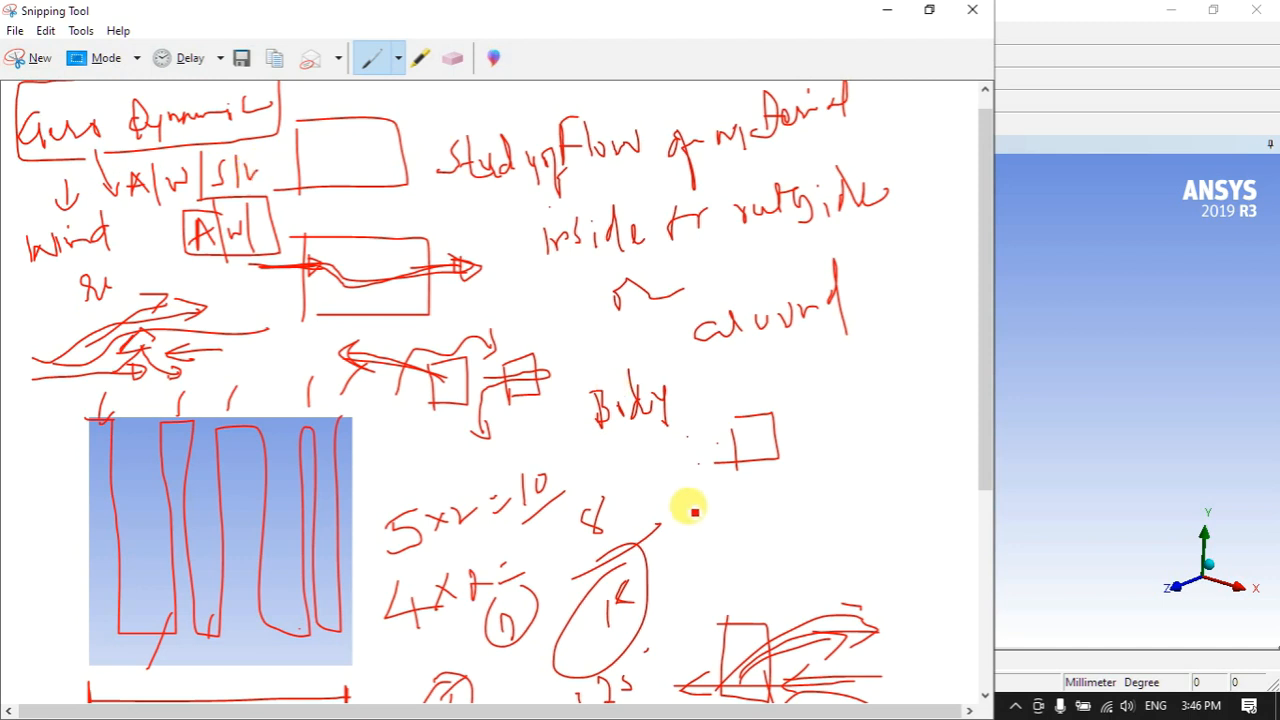
mouse_move(698, 490)
mouse_down()
mouse_move(686, 514)
mouse_move(677, 486)
mouse_move(702, 481)
mouse_up()
mouse_move(731, 488)
mouse_down()
mouse_move(738, 518)
mouse_move(714, 474)
mouse_move(737, 463)
mouse_move(780, 497)
mouse_move(790, 478)
mouse_up()
mouse_move(836, 396)
mouse_down()
mouse_move(829, 423)
mouse_move(846, 402)
mouse_move(871, 406)
mouse_move(874, 450)
mouse_up()
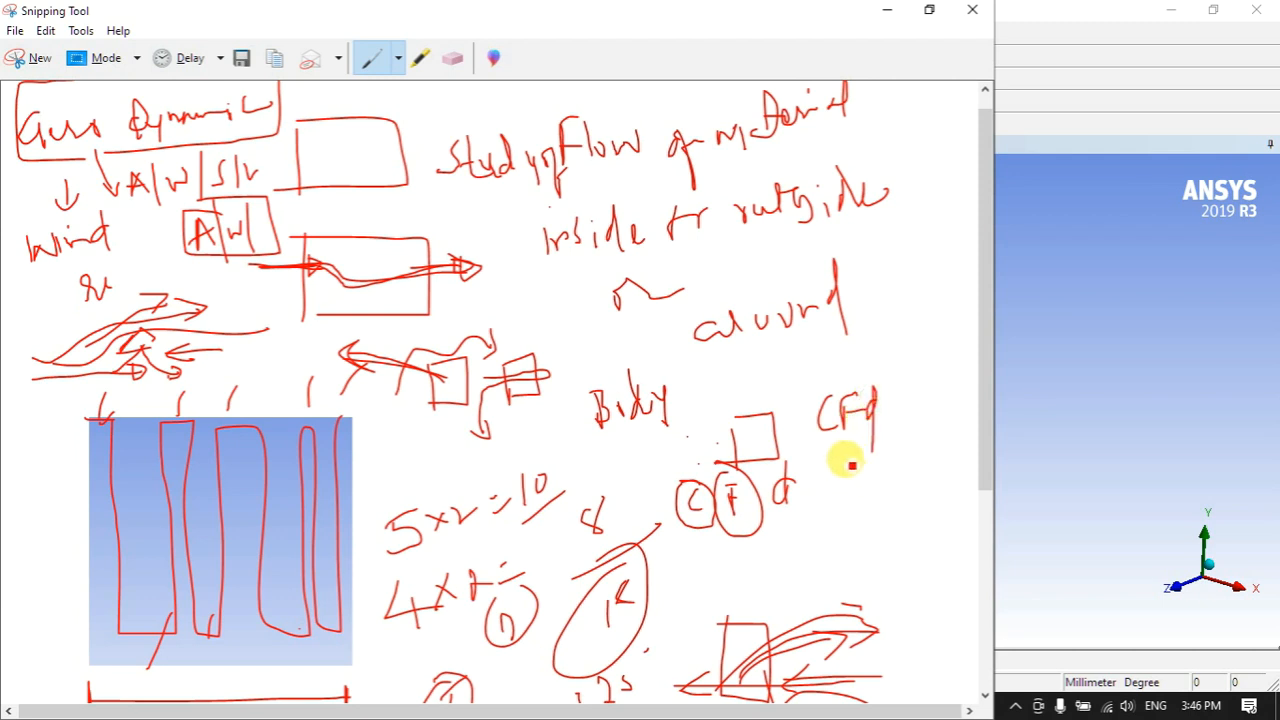
mouse_move(814, 408)
mouse_down()
mouse_move(829, 429)
mouse_move(861, 391)
mouse_move(863, 429)
mouse_move(816, 434)
mouse_up()
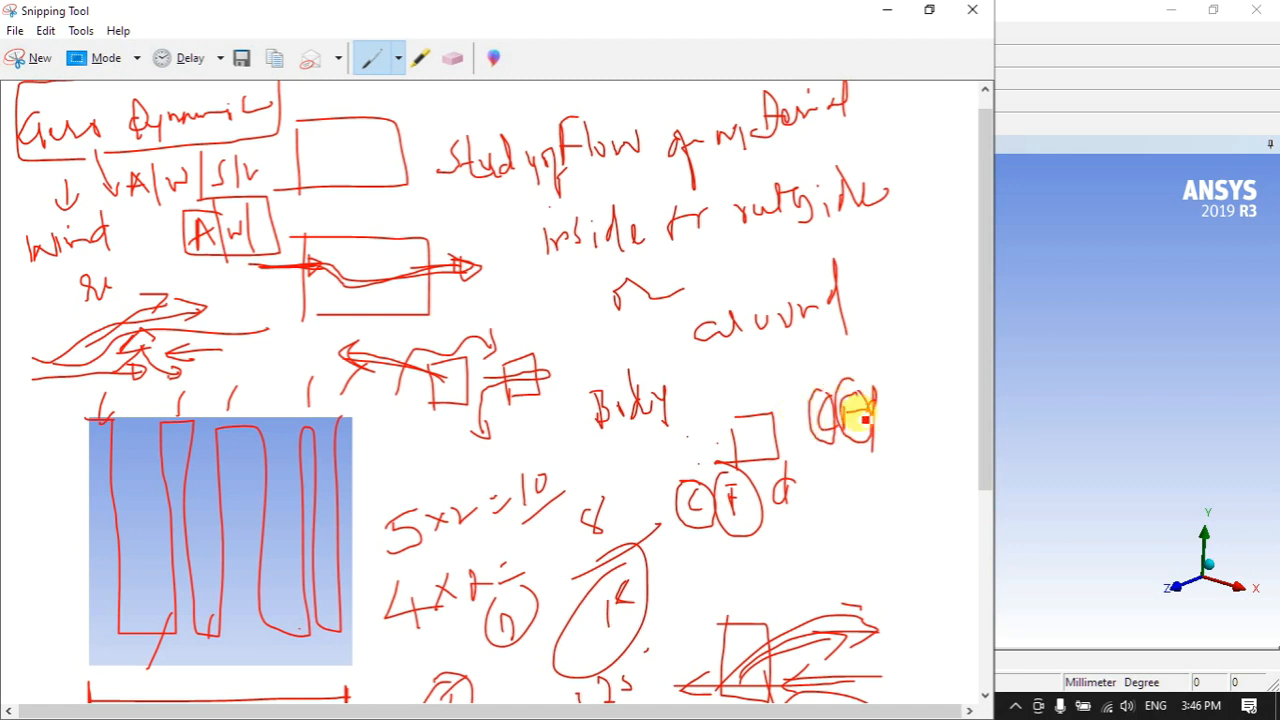
mouse_move(872, 357)
mouse_down()
mouse_move(880, 388)
mouse_move(894, 386)
mouse_up()
- Write a second 'CF…' label beneath CFd, circling its F
scroll(869, 449, down, 2)
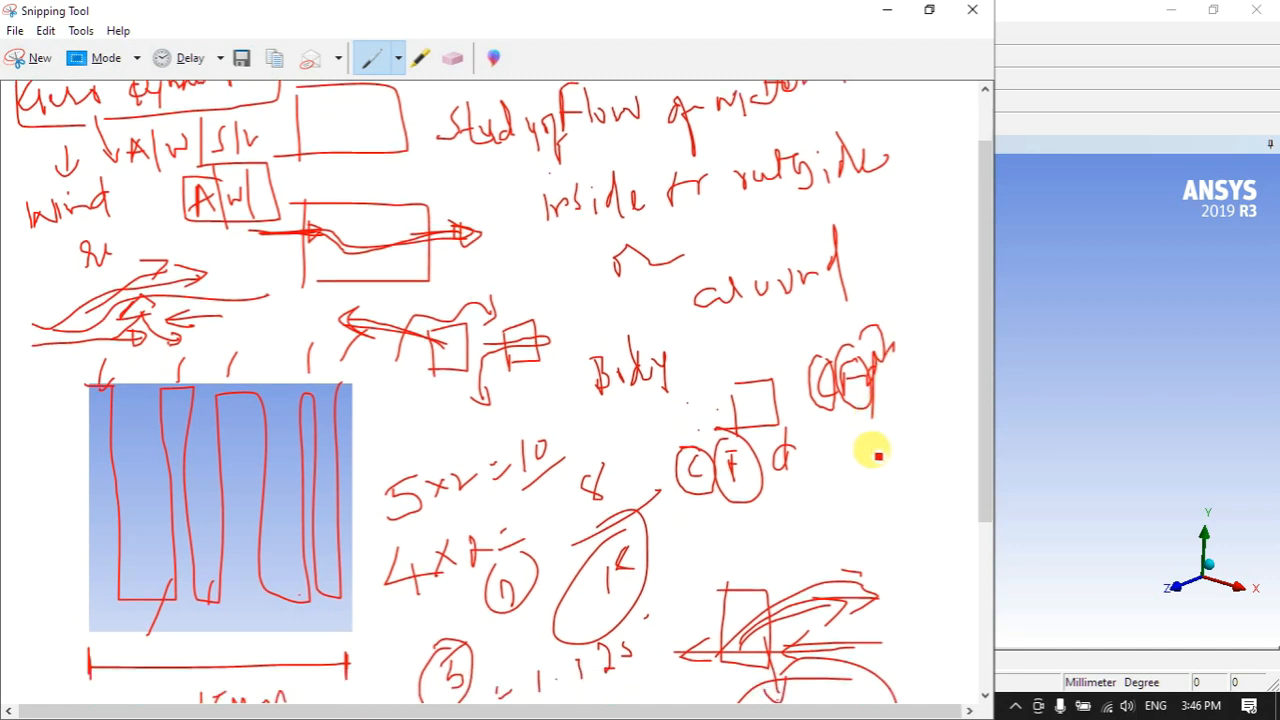
mouse_move(852, 447)
mouse_down()
mouse_move(834, 466)
mouse_move(885, 433)
mouse_move(917, 454)
mouse_move(882, 461)
mouse_move(869, 442)
mouse_up()
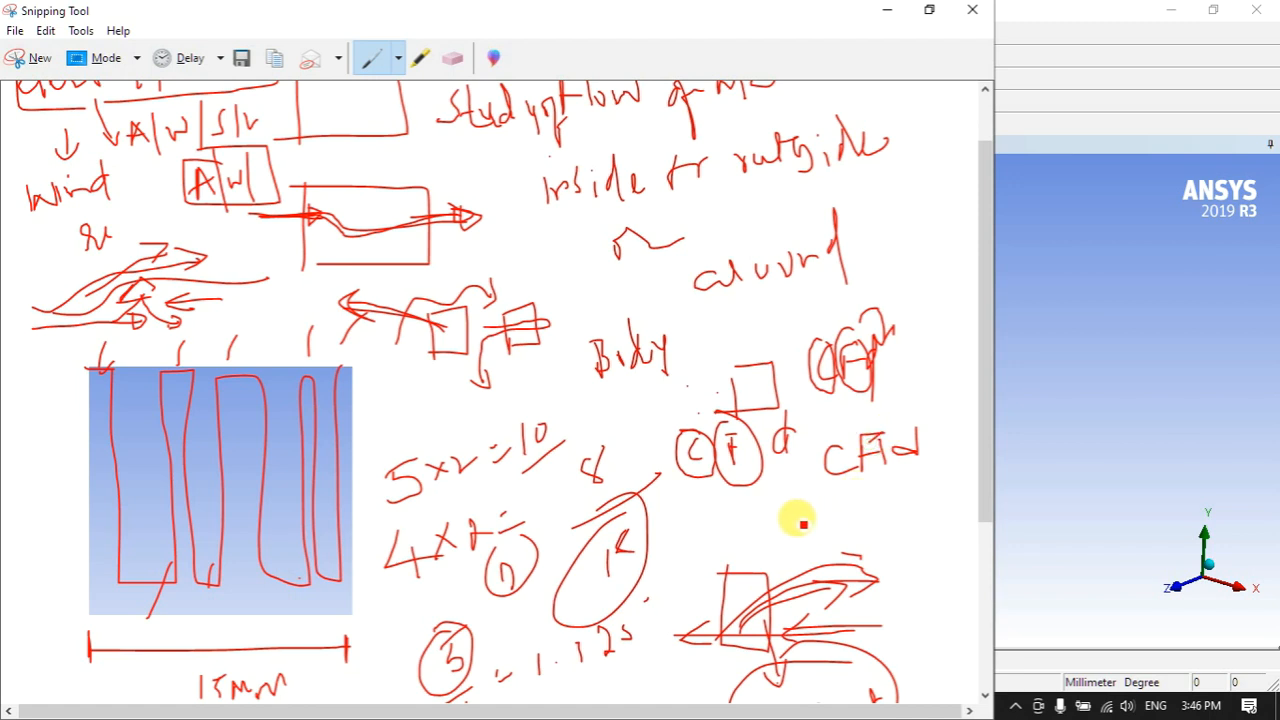
mouse_move(760, 509)
mouse_down()
mouse_move(789, 523)
mouse_move(807, 498)
mouse_move(805, 511)
mouse_up()
mouse_move(823, 501)
mouse_down()
mouse_move(825, 522)
mouse_move(886, 508)
mouse_move(903, 526)
mouse_up()
mouse_move(800, 487)
mouse_down()
mouse_move(771, 506)
mouse_move(814, 500)
mouse_move(797, 487)
mouse_move(880, 480)
mouse_move(880, 504)
mouse_up()
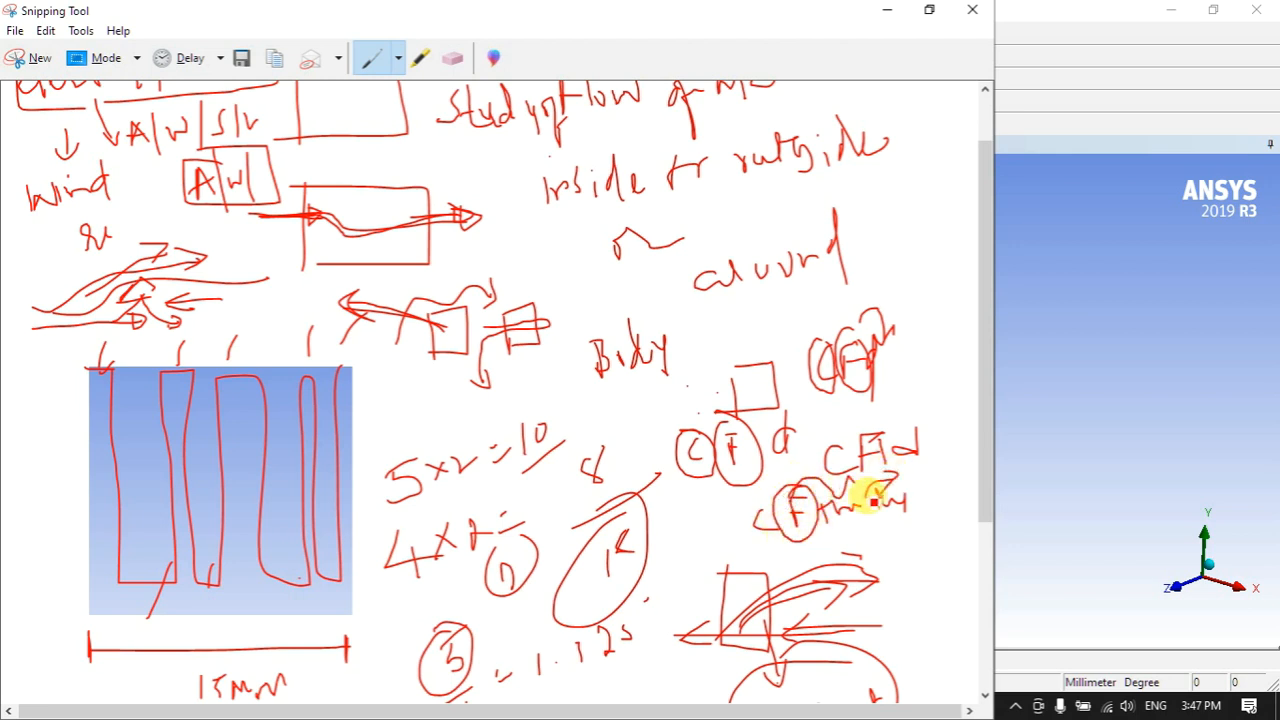
- Draw a line linking the airflow sketch to the fin image, a margin CFD label, and a box above the circled 1
scroll(870, 495, down, 3)
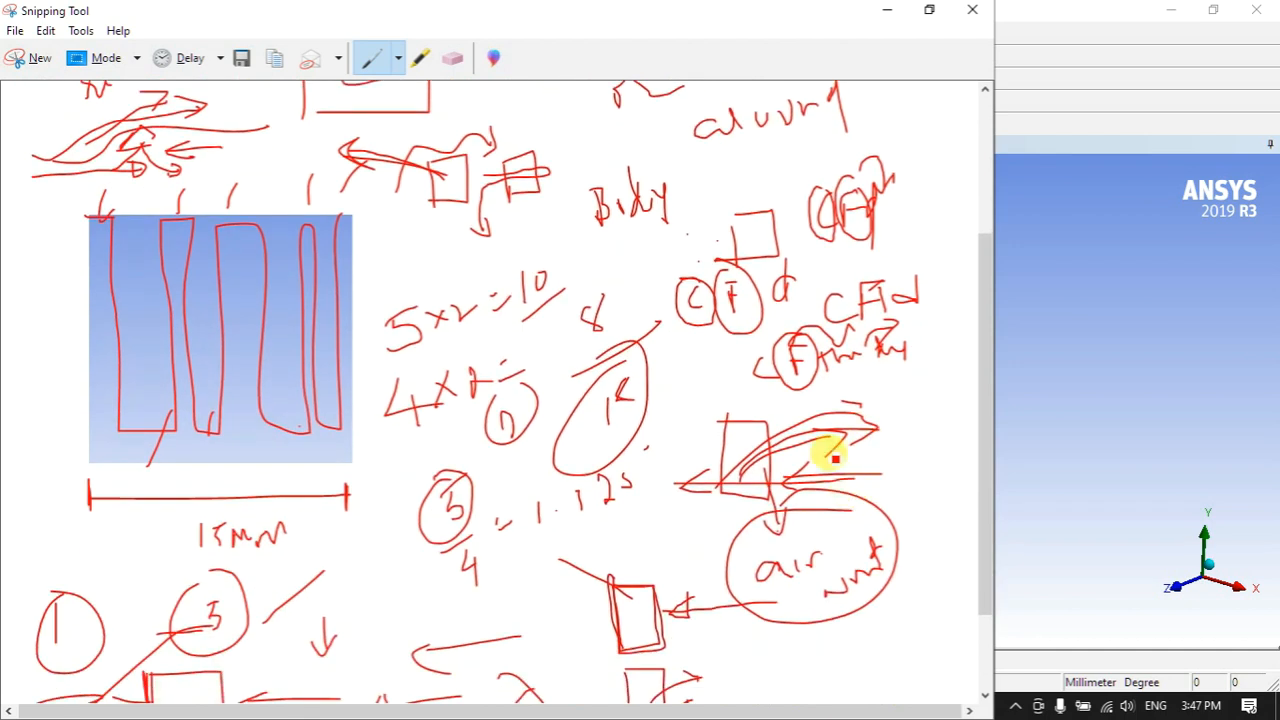
mouse_move(814, 377)
mouse_down()
mouse_move(320, 420)
mouse_move(344, 441)
mouse_up()
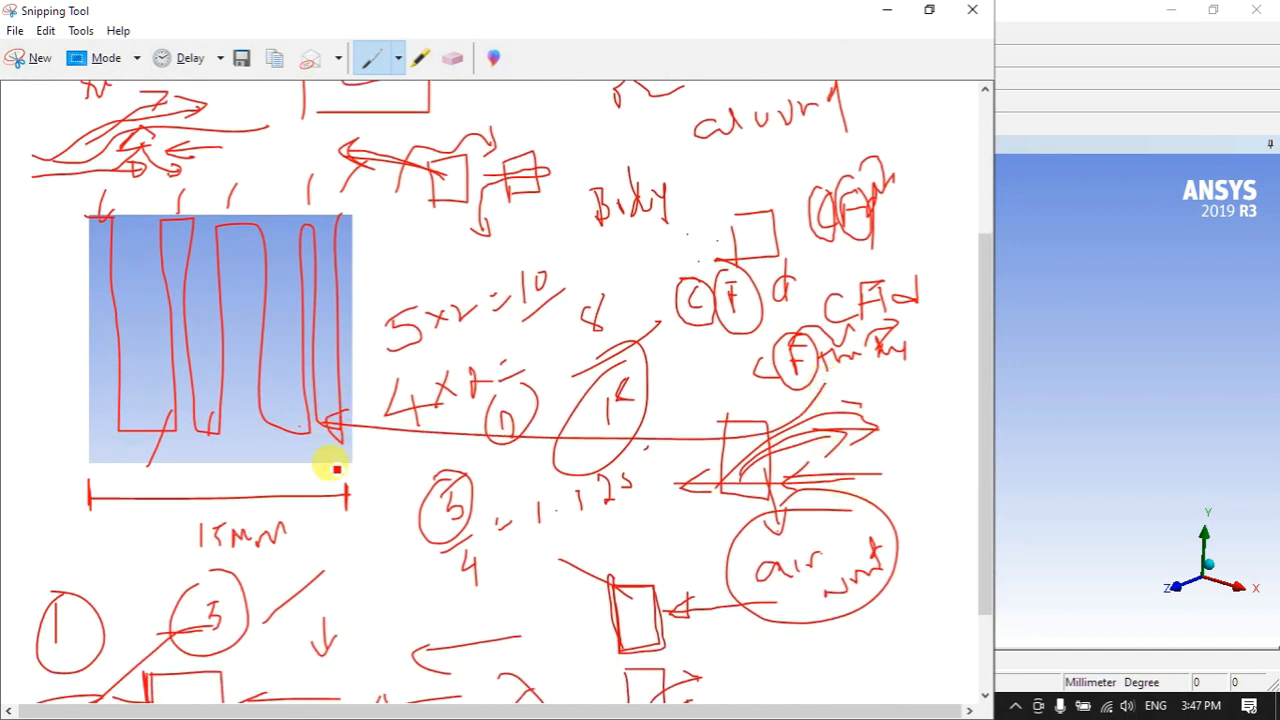
mouse_move(22, 370)
mouse_down()
mouse_move(11, 405)
mouse_move(43, 363)
mouse_move(66, 360)
mouse_move(82, 382)
mouse_up()
mouse_move(26, 418)
mouse_down()
mouse_move(76, 388)
mouse_move(49, 371)
mouse_move(54, 323)
mouse_move(60, 366)
mouse_up()
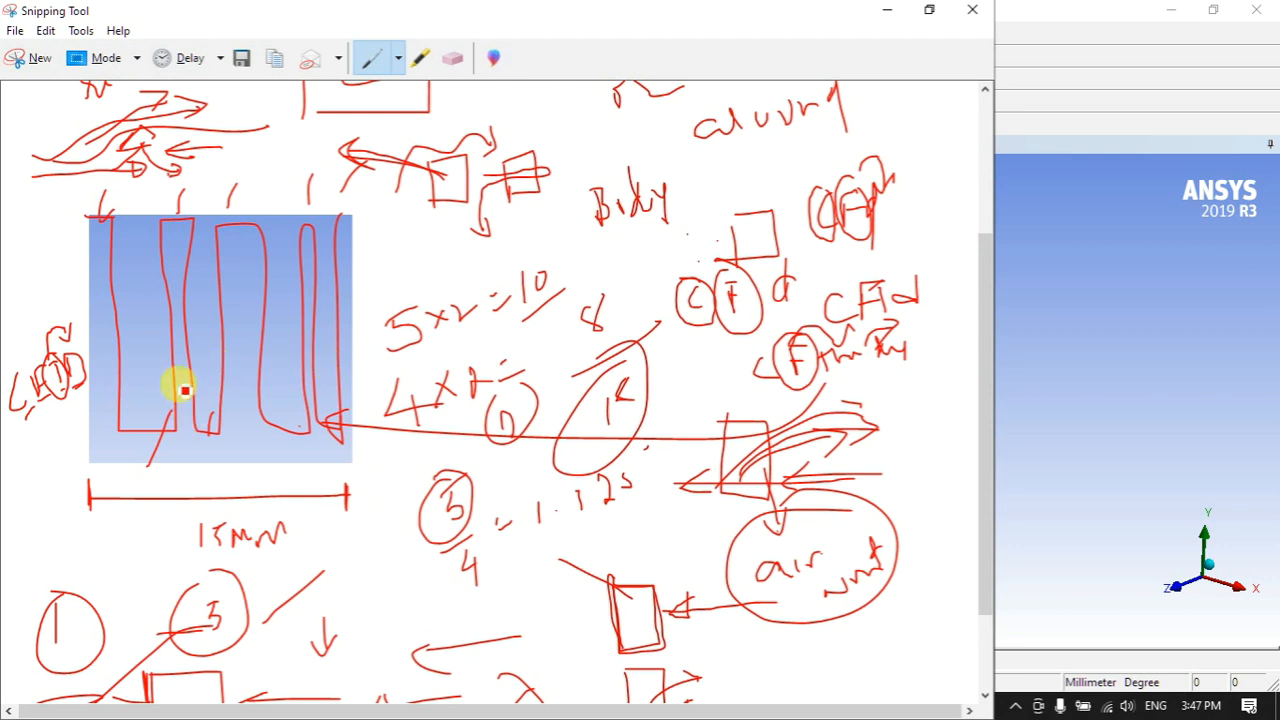
mouse_move(55, 508)
mouse_down()
mouse_move(55, 590)
mouse_move(128, 556)
mouse_move(183, 557)
mouse_move(148, 581)
mouse_up()
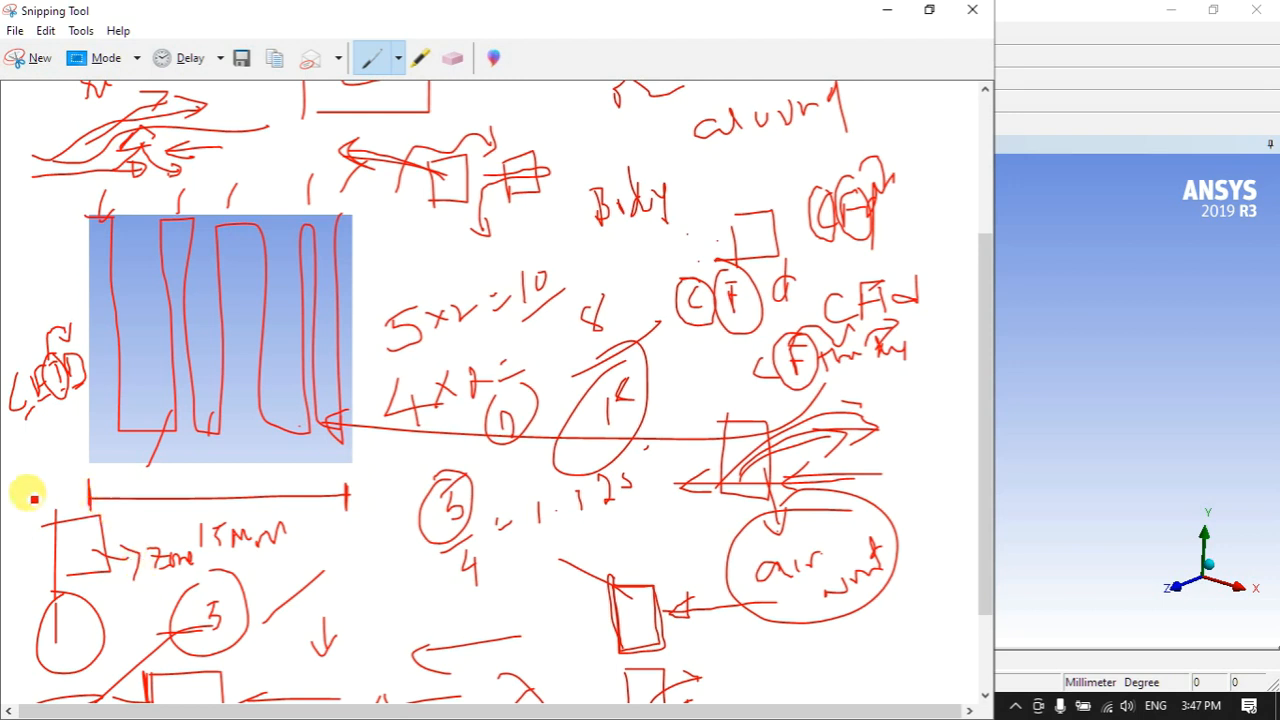
- Mark the margin CFD labels and write 'CFTMD' with the TM letters boxed
drag(24, 432, 67, 393)
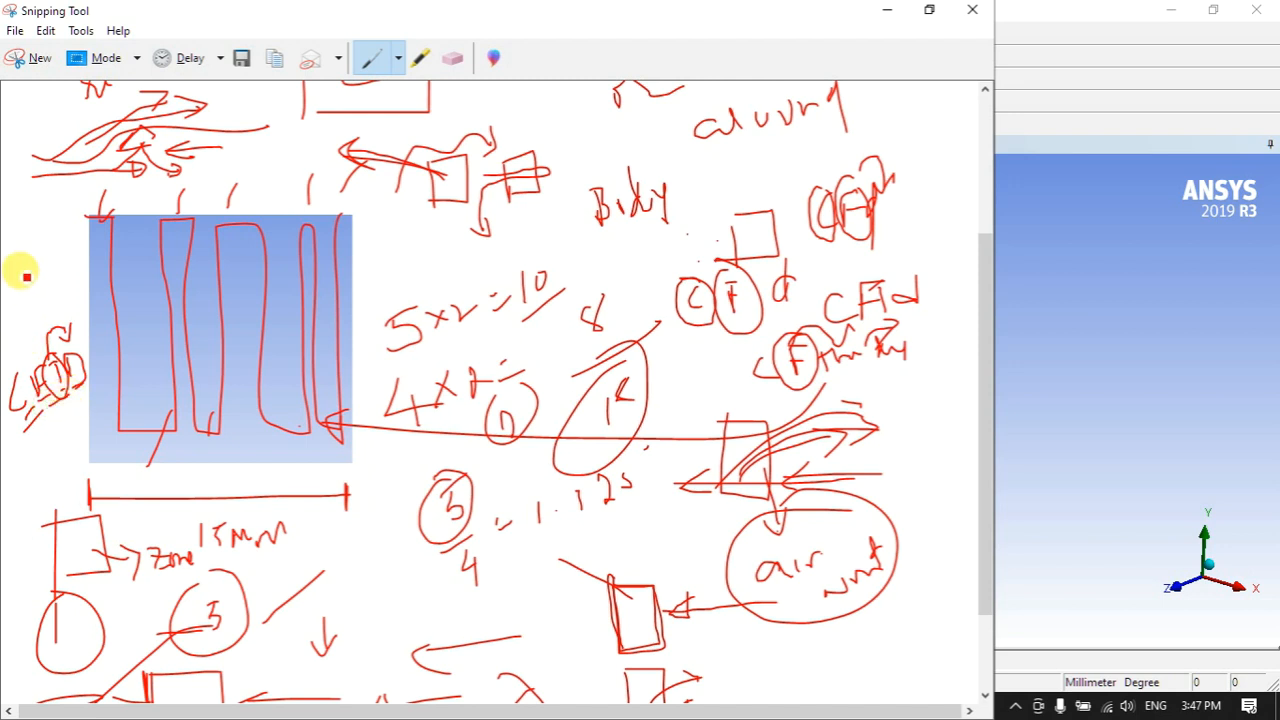
mouse_move(18, 264)
mouse_down()
mouse_move(46, 258)
mouse_move(51, 286)
mouse_up()
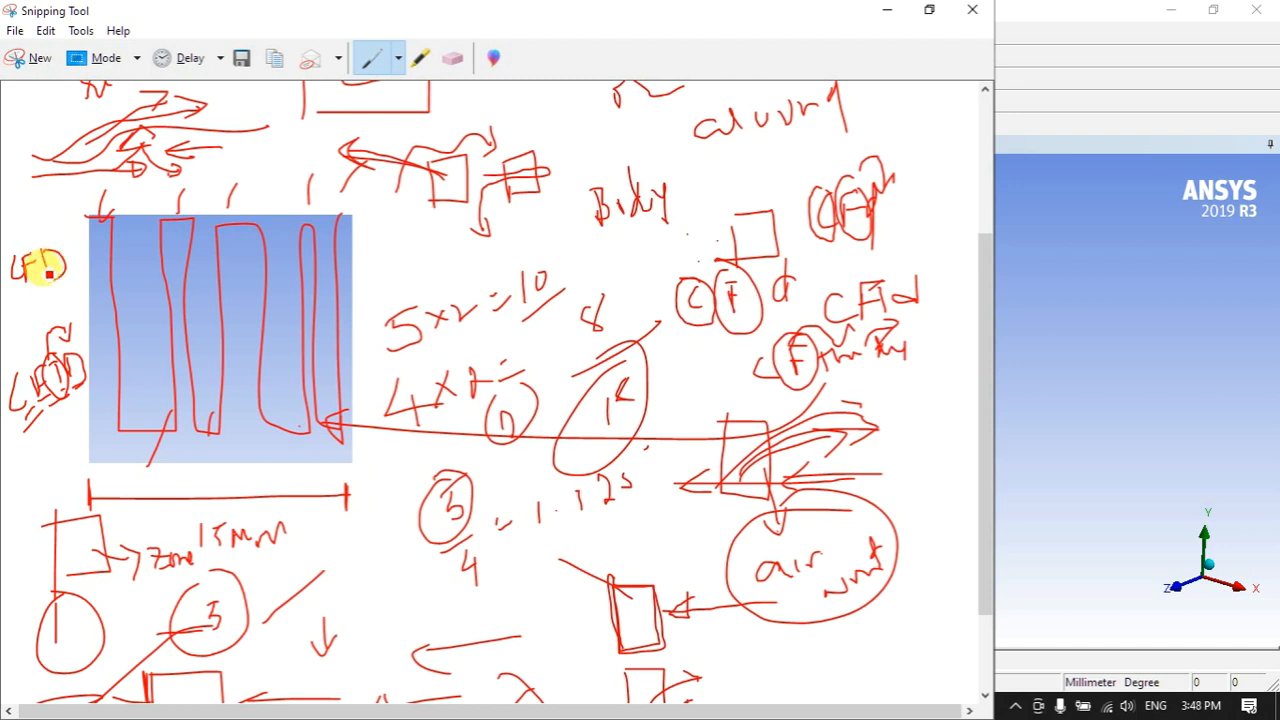
mouse_move(27, 467)
mouse_down()
mouse_move(14, 476)
mouse_move(25, 484)
mouse_move(40, 454)
mouse_move(112, 442)
mouse_move(89, 469)
mouse_up()
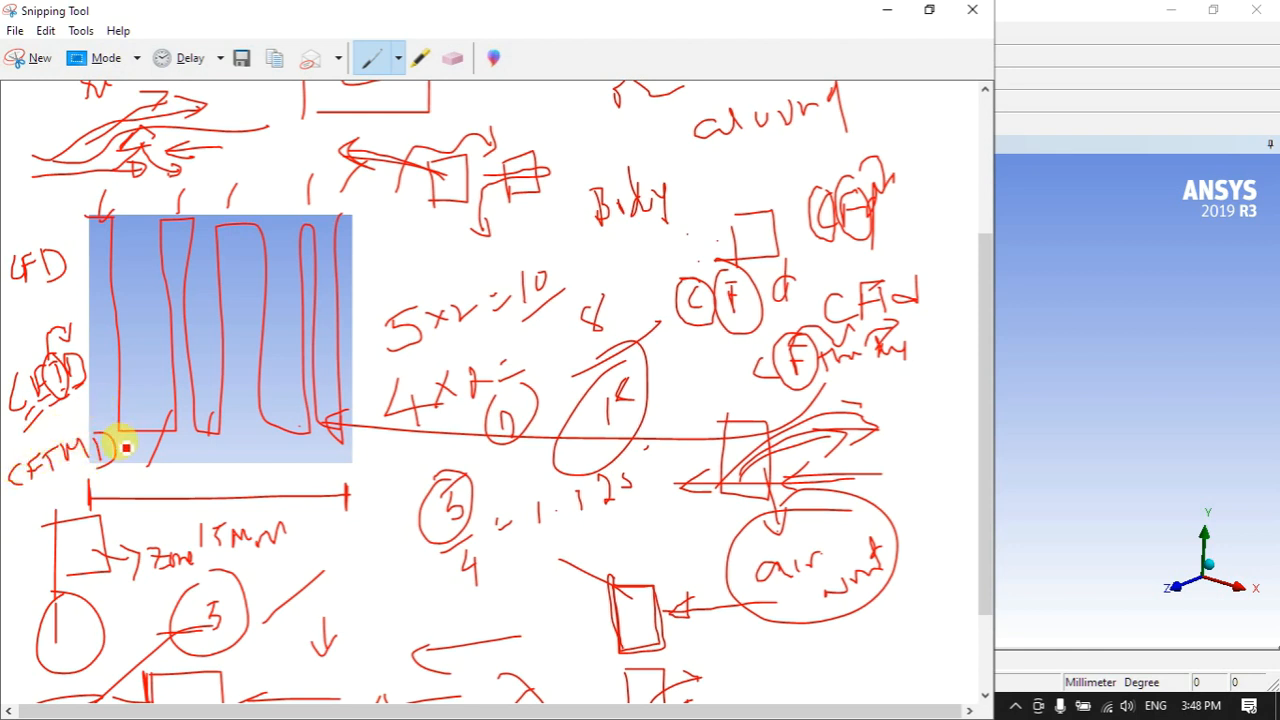
mouse_move(43, 447)
mouse_down()
mouse_move(92, 441)
mouse_move(66, 477)
mouse_move(49, 475)
mouse_move(77, 494)
mouse_up()
mouse_move(70, 484)
mouse_down()
mouse_move(112, 497)
mouse_move(126, 472)
mouse_move(145, 486)
mouse_move(188, 470)
mouse_move(218, 515)
mouse_up()
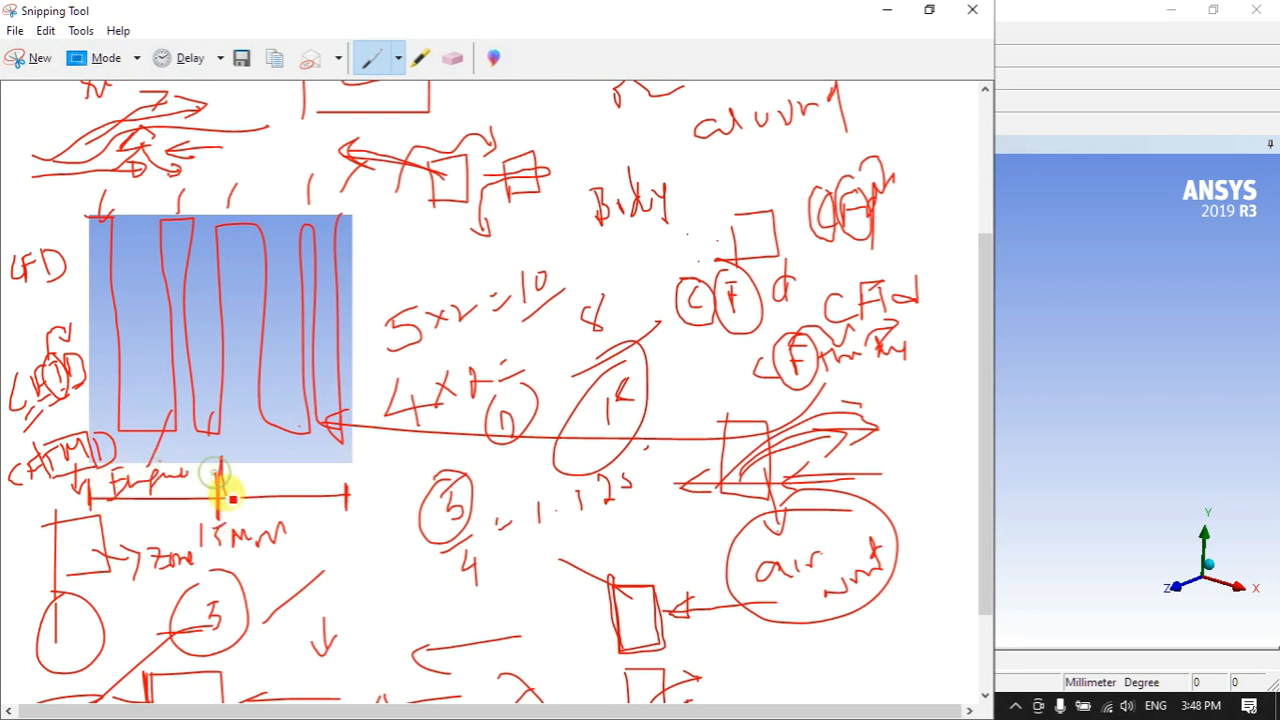
- Draw a small box on the 15mm dimension with arrows and lines pointing to it
mouse_move(243, 450)
mouse_down()
mouse_move(261, 488)
mouse_move(267, 468)
mouse_up()
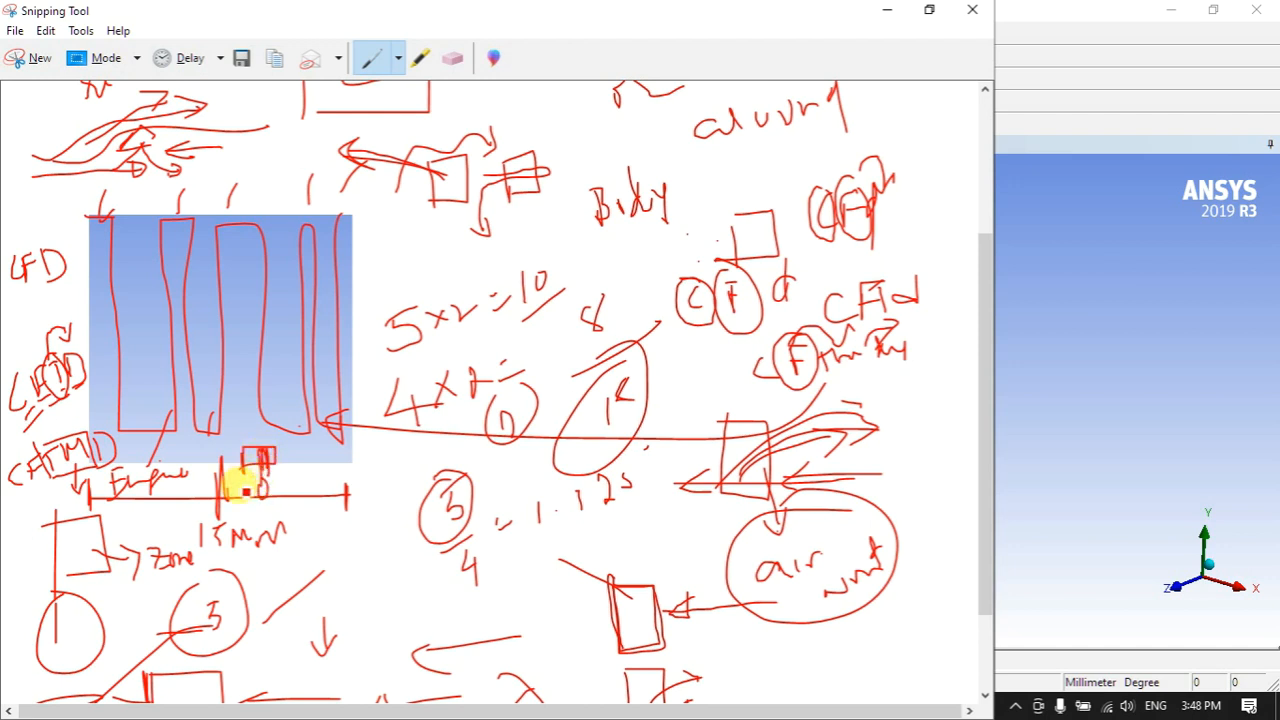
drag(235, 528, 257, 471)
drag(307, 545, 267, 473)
mouse_move(267, 473)
mouse_down()
mouse_move(270, 498)
mouse_move(287, 489)
mouse_up()
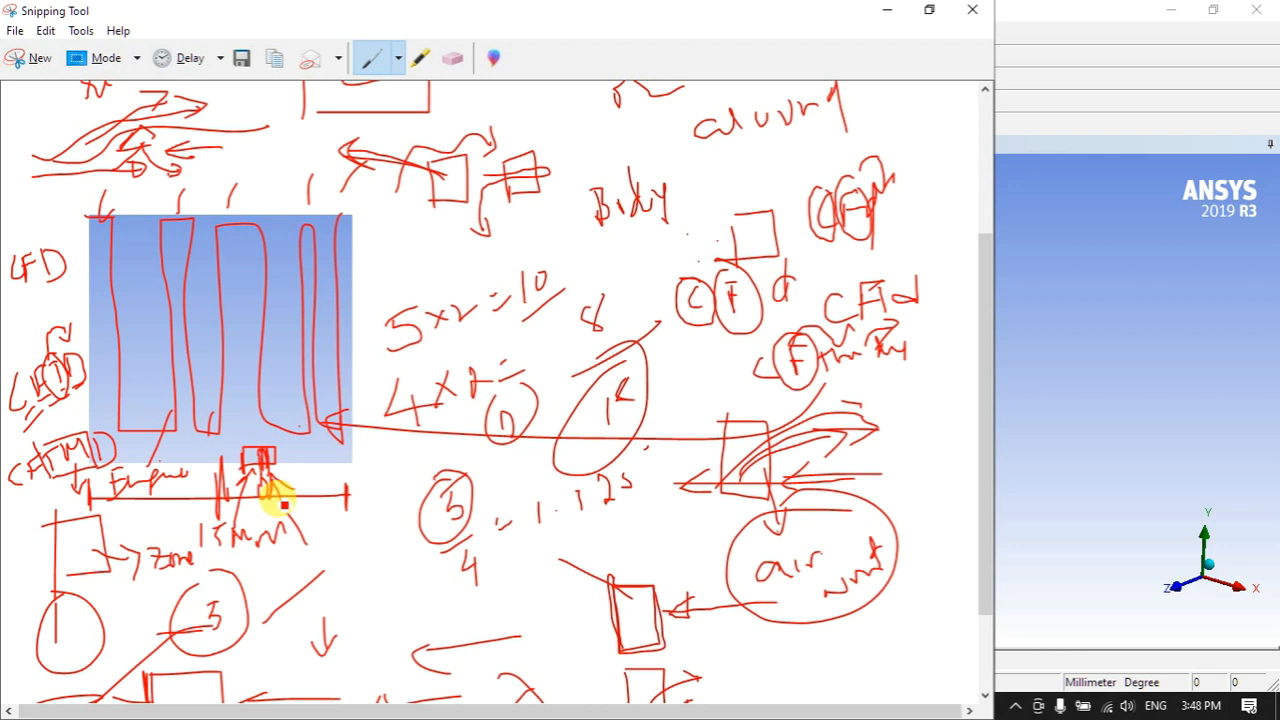
drag(230, 533, 260, 471)
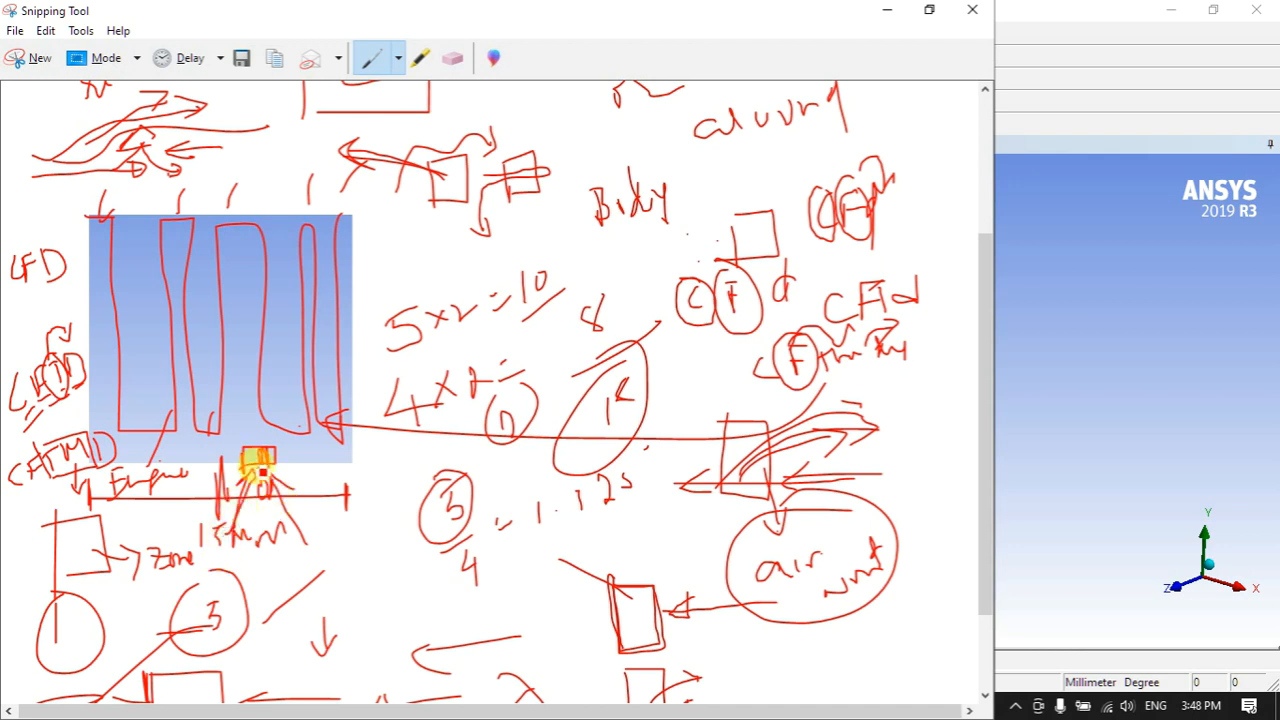
mouse_move(222, 431)
mouse_down()
mouse_move(227, 450)
mouse_move(248, 401)
mouse_up()
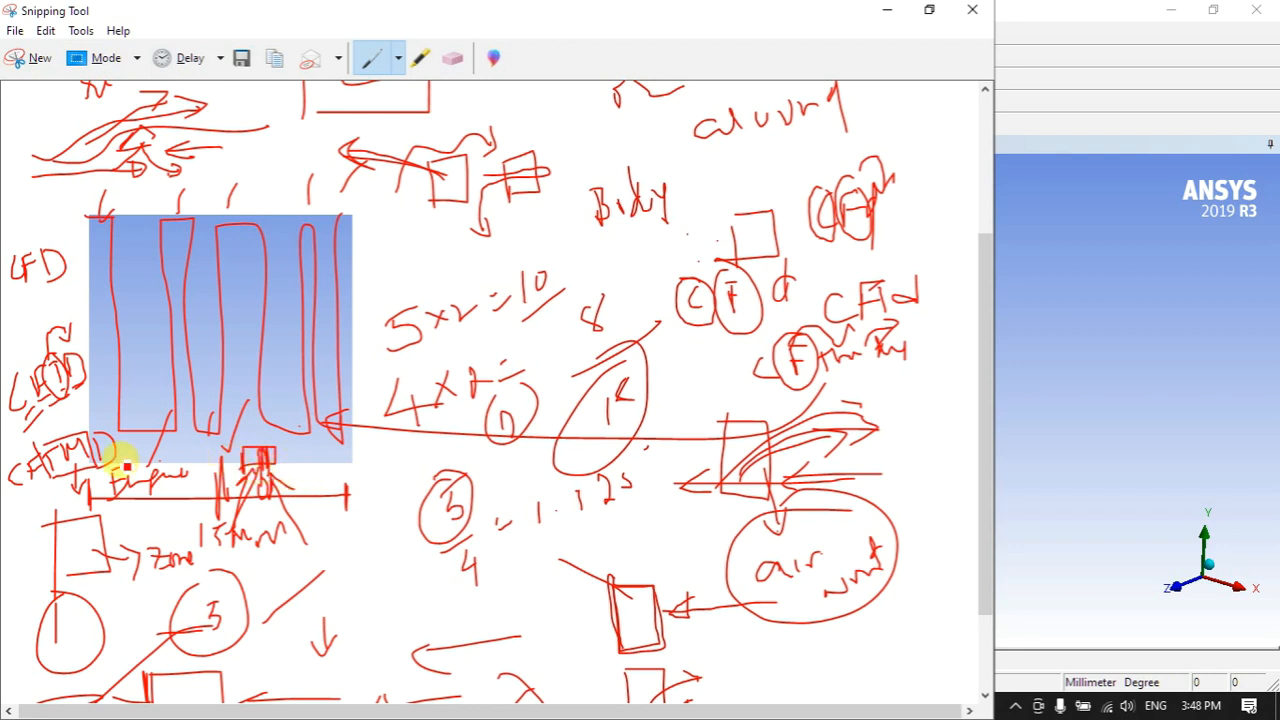
- Write the CFTMD label at the top of the notes in red and circle it
scroll(46, 400, up, 3)
mouse_move(421, 103)
mouse_down()
mouse_move(424, 129)
mouse_move(443, 125)
mouse_up()
mouse_move(437, 101)
mouse_down()
mouse_move(460, 99)
mouse_move(450, 114)
mouse_move(480, 118)
mouse_move(495, 96)
mouse_move(546, 111)
mouse_up()
drag(542, 90, 553, 114)
mouse_move(400, 143)
mouse_down()
mouse_move(586, 123)
mouse_move(556, 84)
mouse_move(403, 115)
mouse_move(398, 138)
mouse_up()
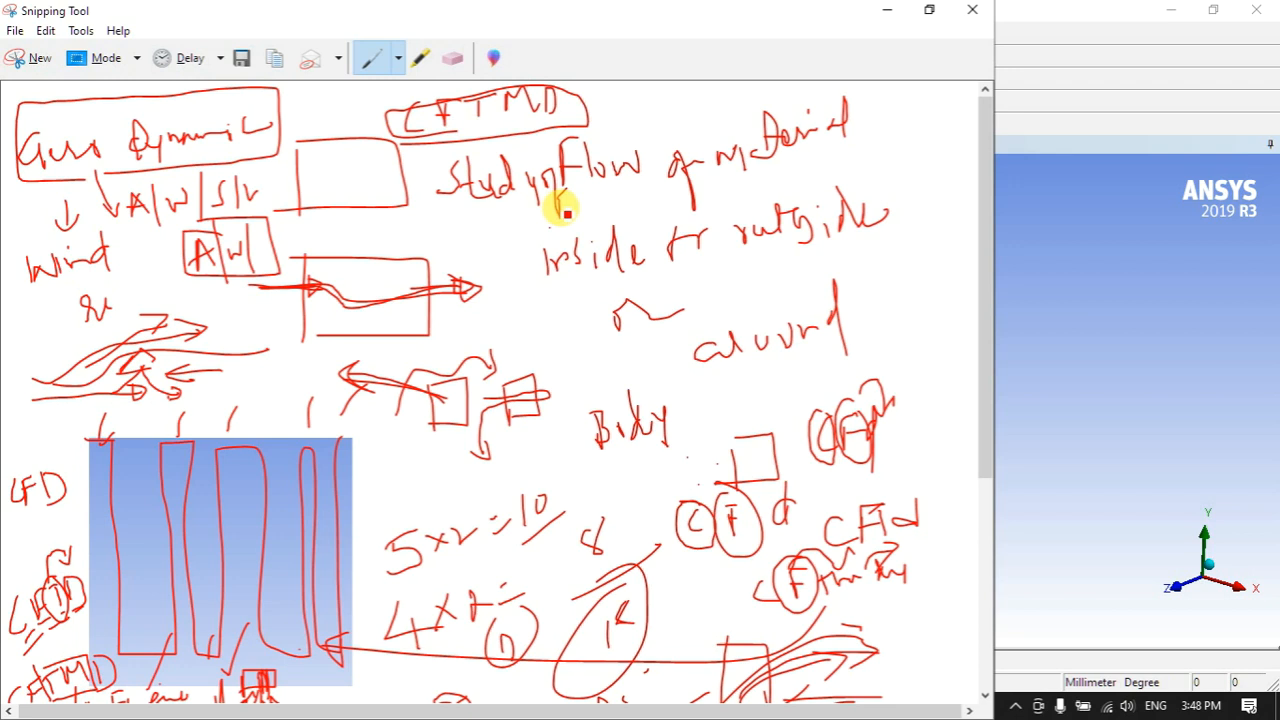
- Add CFD and CFTMD labels beneath the Study flow note
scroll(530, 230, down, 1)
scroll(470, 230, up, 1)
mouse_move(452, 224)
mouse_down()
mouse_move(502, 214)
mouse_move(486, 277)
mouse_move(486, 246)
mouse_move(491, 289)
mouse_move(529, 294)
mouse_move(549, 274)
mouse_move(543, 297)
mouse_move(562, 296)
mouse_up()
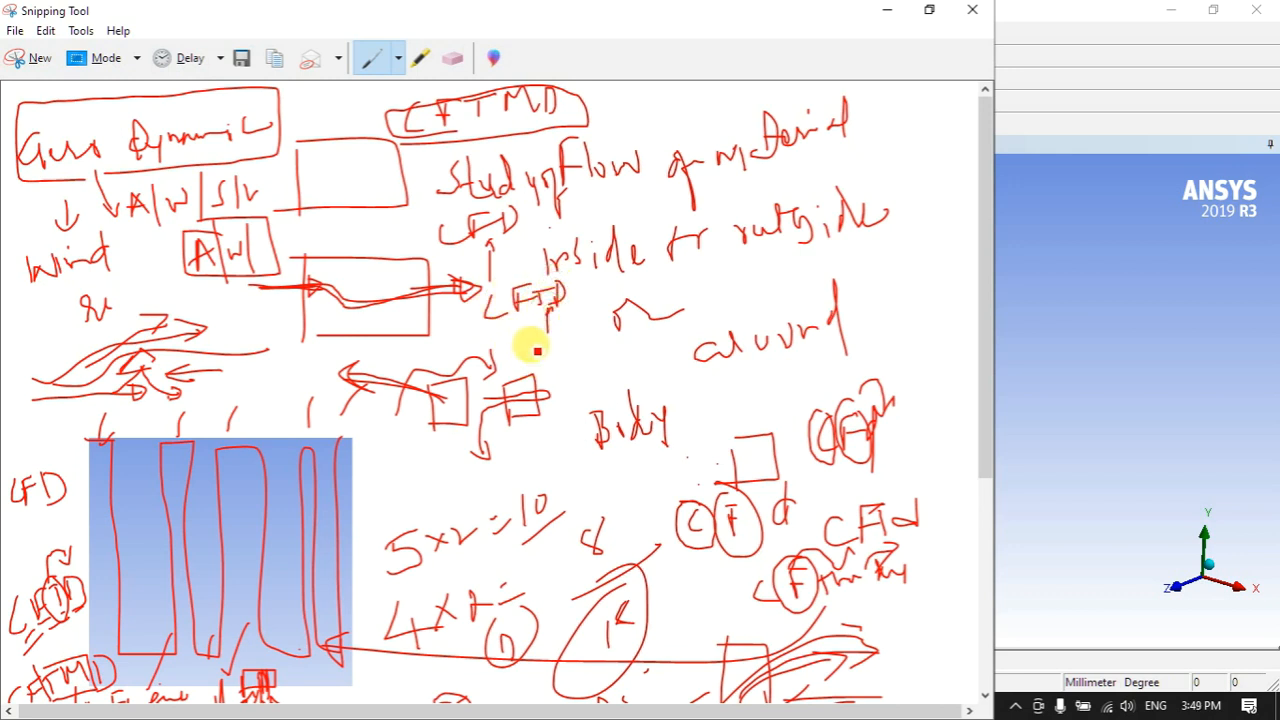
mouse_move(545, 351)
mouse_down()
mouse_move(543, 337)
mouse_move(600, 323)
mouse_move(612, 344)
mouse_move(587, 344)
mouse_move(606, 334)
mouse_move(613, 347)
mouse_move(597, 306)
mouse_move(591, 337)
mouse_move(590, 320)
mouse_up()
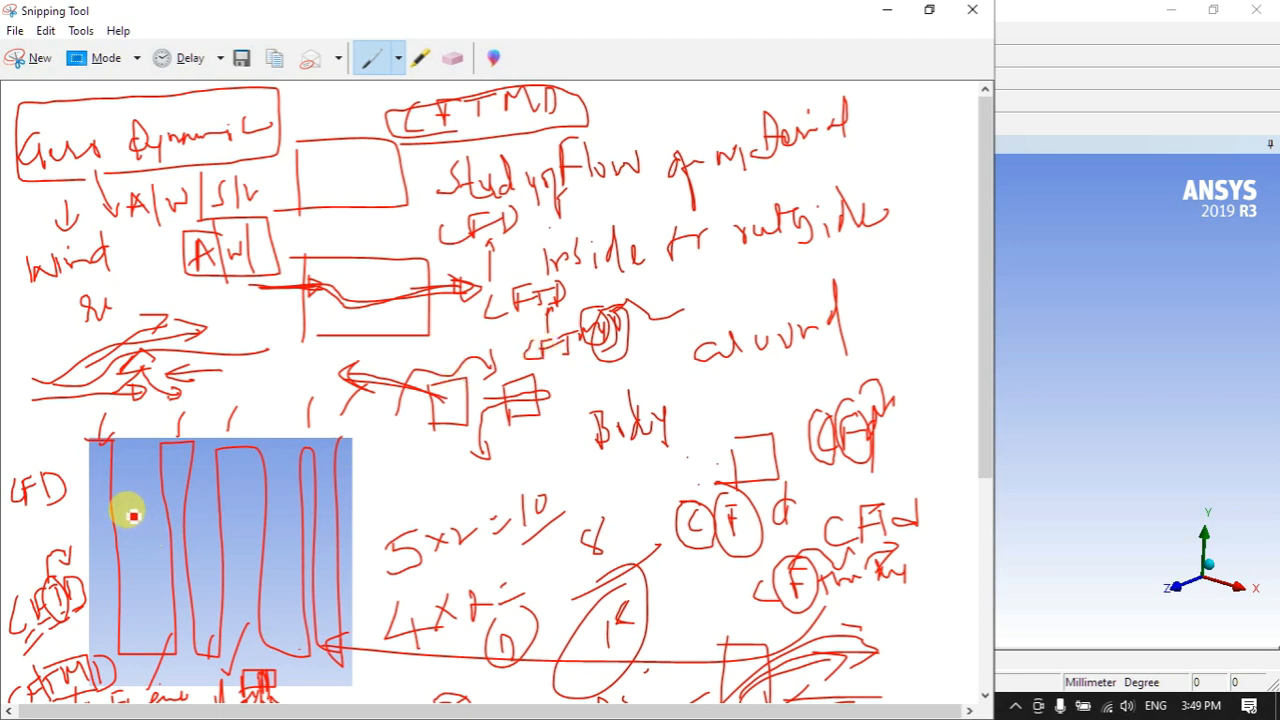
scroll(523, 352, down, 1)
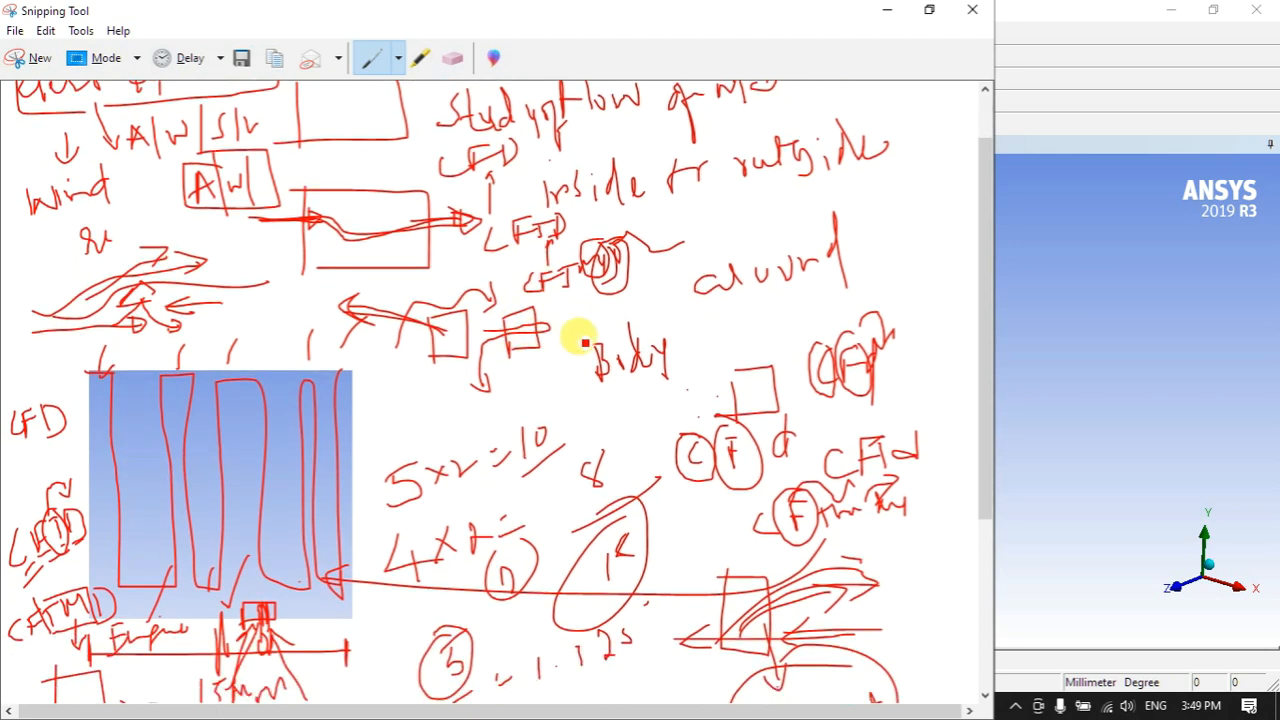
scroll(580, 330, down, 1)
scroll(578, 312, up, 1)
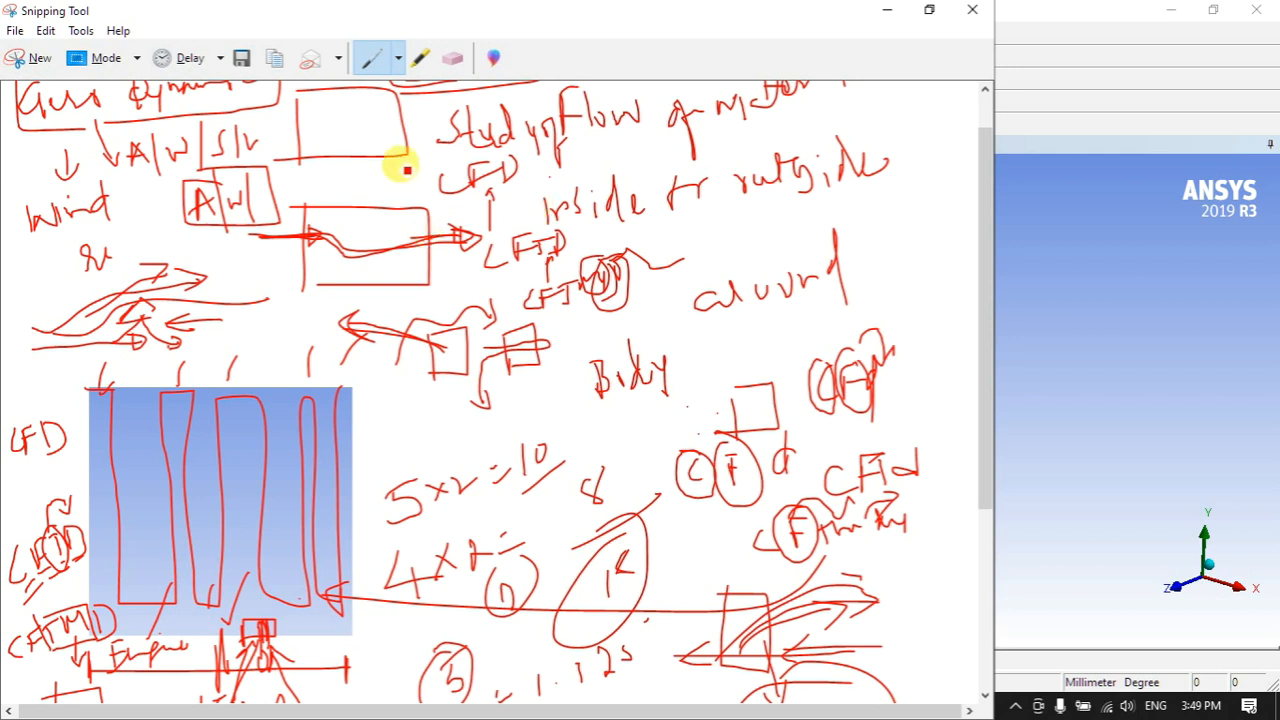
- Start a new small snip, maximize it, and sketch a flow-over-box diagram labelled CFD
click(16, 58)
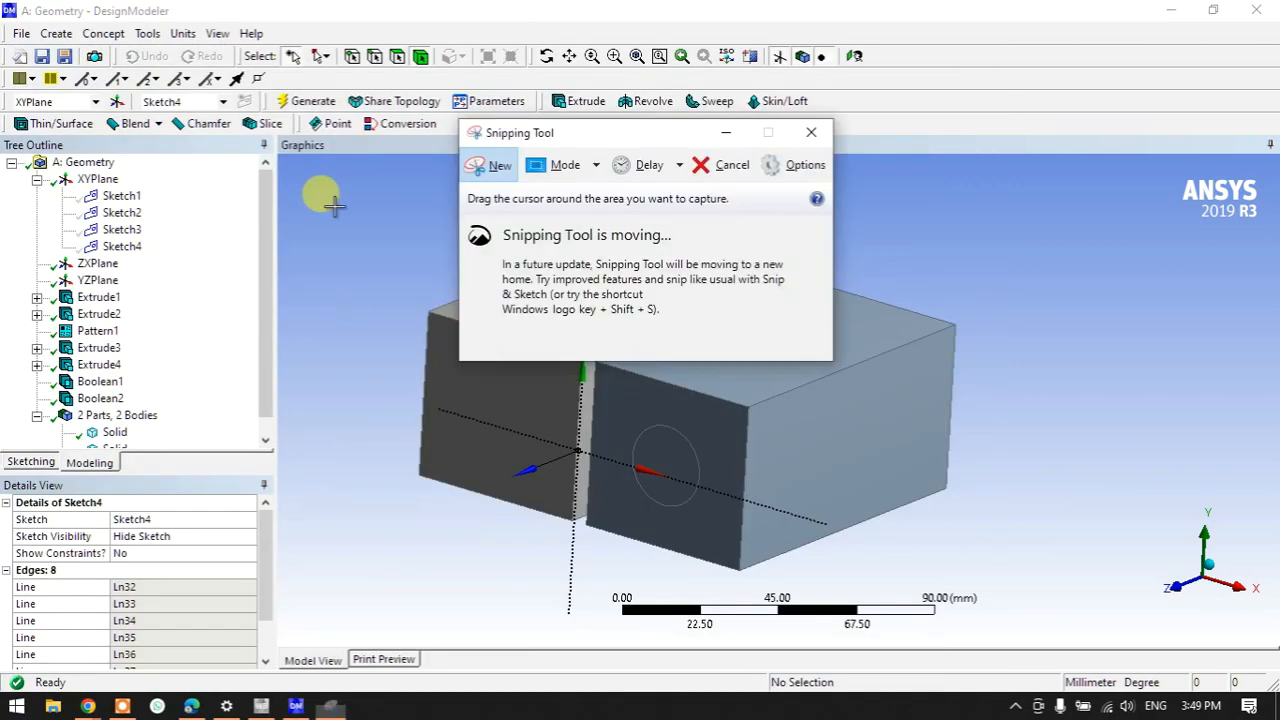
drag(331, 194, 363, 234)
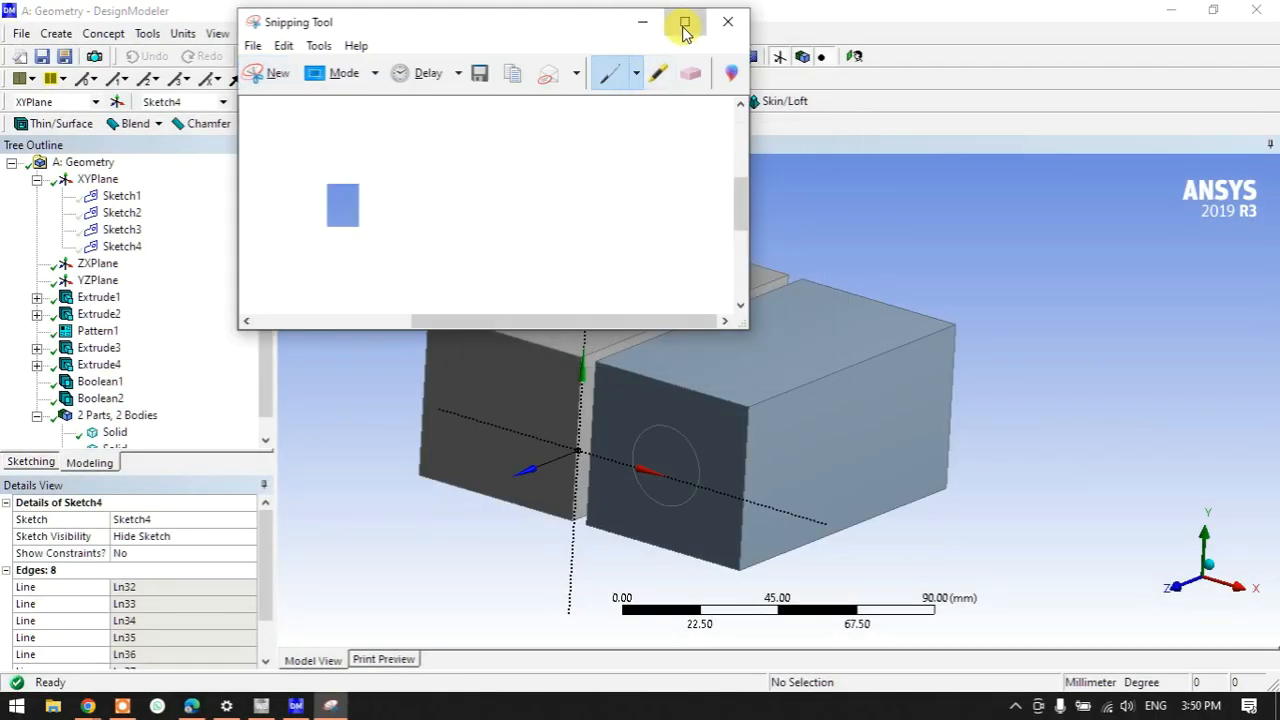
click(684, 21)
mouse_move(358, 320)
mouse_down()
mouse_move(400, 309)
mouse_move(366, 334)
mouse_move(366, 317)
mouse_up()
mouse_move(172, 328)
mouse_down()
mouse_move(251, 337)
mouse_move(437, 280)
mouse_up()
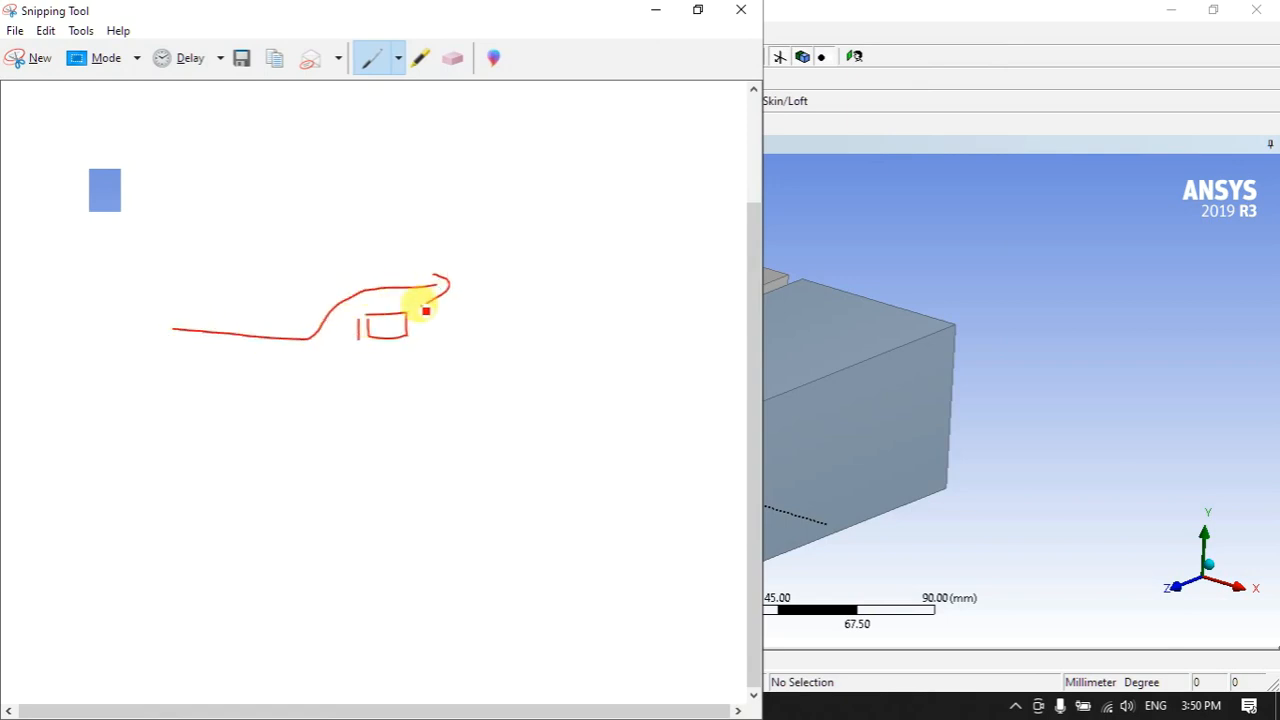
mouse_move(561, 268)
mouse_down()
mouse_move(556, 292)
mouse_move(589, 272)
mouse_move(596, 281)
mouse_up()
mouse_move(594, 266)
mouse_down()
mouse_move(608, 271)
mouse_move(597, 281)
mouse_up()
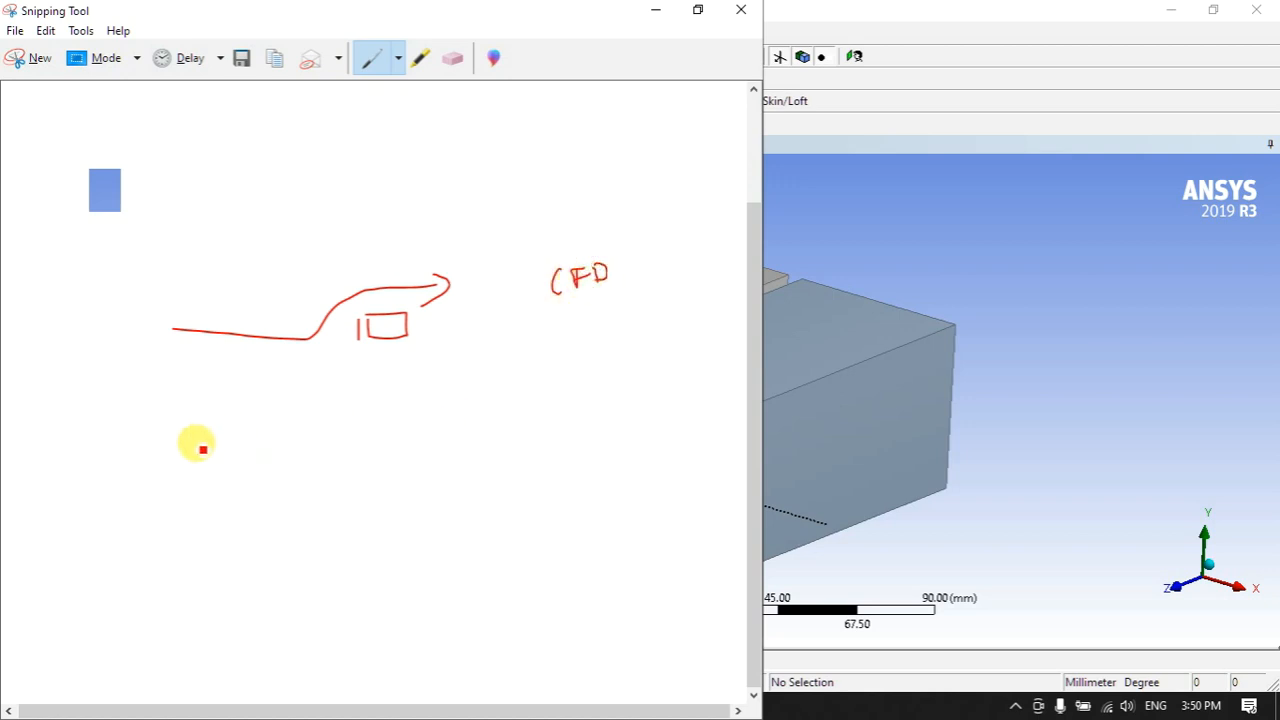
- Sketch a second box with a flow line and label it CFTD
mouse_move(368, 426)
mouse_down()
mouse_move(371, 463)
mouse_move(419, 406)
mouse_up()
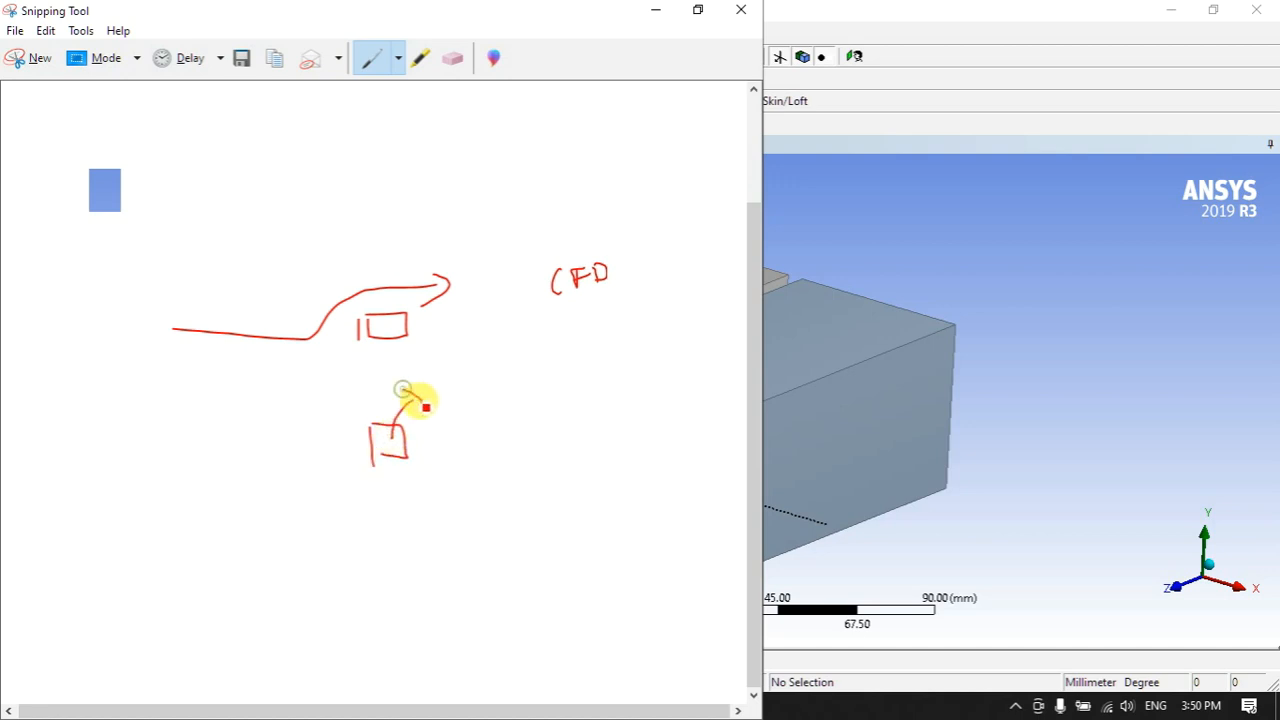
mouse_move(166, 448)
mouse_down()
mouse_move(289, 464)
mouse_move(414, 395)
mouse_move(486, 398)
mouse_up()
drag(578, 412, 592, 439)
mouse_move(591, 411)
mouse_down()
mouse_move(609, 410)
mouse_move(607, 424)
mouse_move(663, 417)
mouse_move(645, 434)
mouse_up()
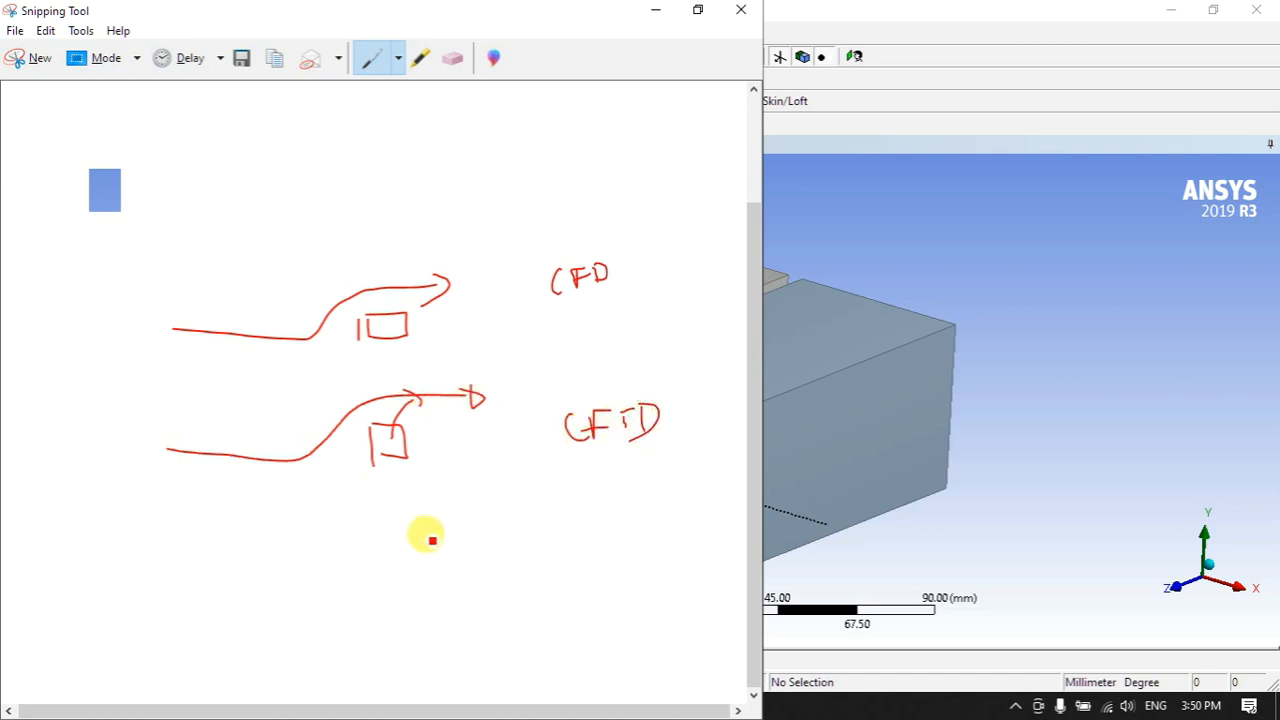
- Sketch a third box labelled CFMD, add a note below it, and begin a circled note at the top
mouse_move(386, 575)
mouse_down()
mouse_move(386, 597)
mouse_move(334, 586)
mouse_move(395, 581)
mouse_move(384, 534)
mouse_move(436, 541)
mouse_up()
mouse_move(572, 537)
mouse_down()
mouse_move(574, 568)
mouse_move(607, 537)
mouse_move(657, 544)
mouse_up()
drag(658, 514, 660, 540)
mouse_move(597, 613)
mouse_down()
mouse_move(600, 642)
mouse_move(616, 636)
mouse_up()
mouse_move(612, 614)
mouse_down()
mouse_move(684, 590)
mouse_move(701, 628)
mouse_up()
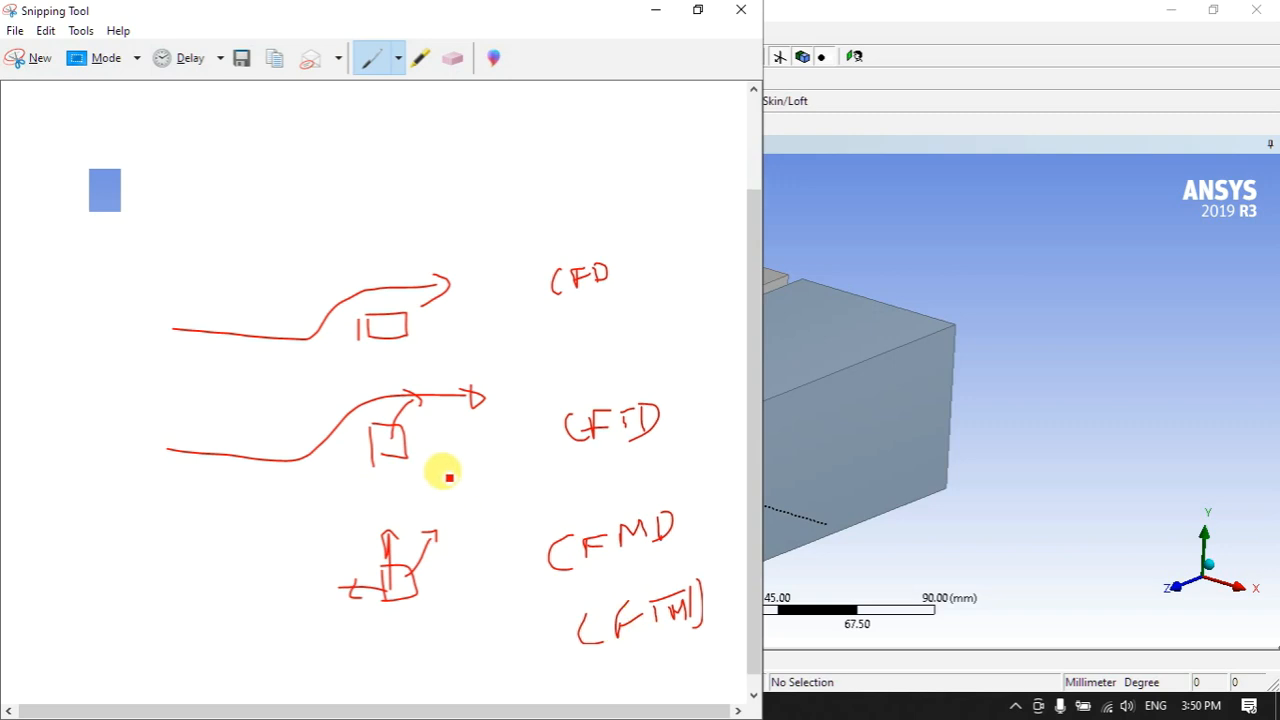
scroll(446, 471, up, 3)
scroll(663, 603, down, 1)
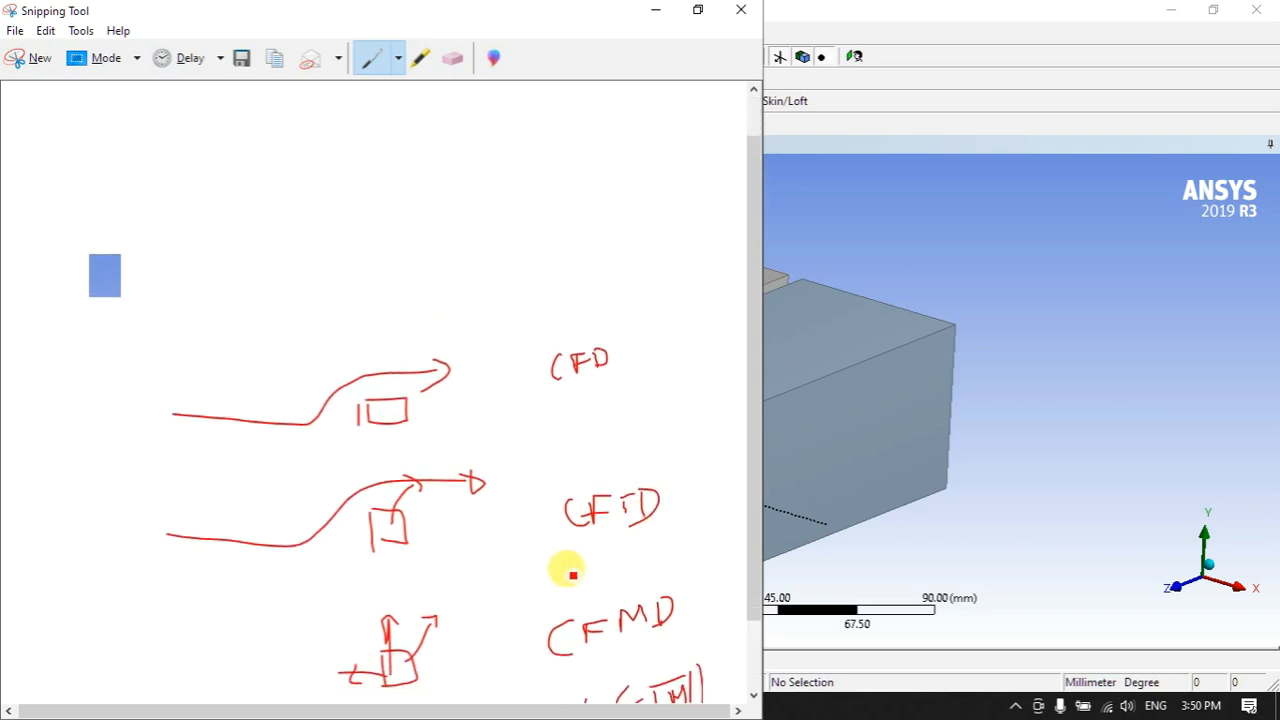
scroll(570, 570, down, 2)
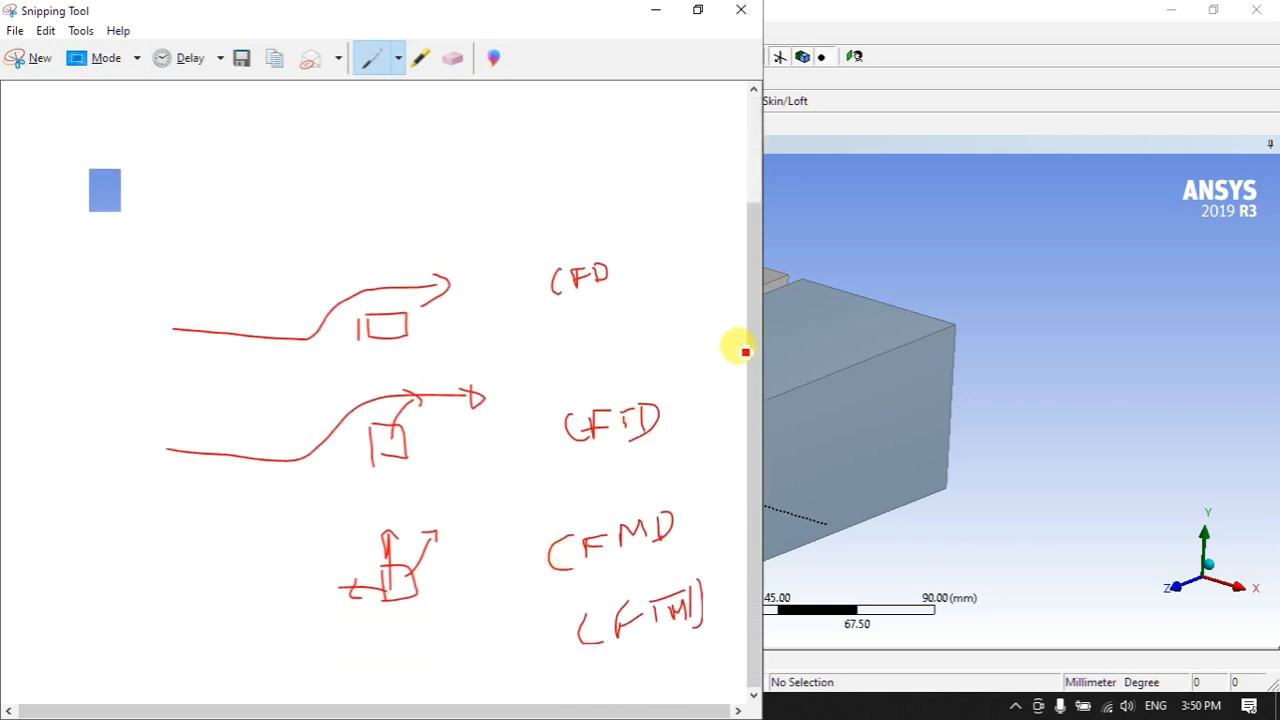
mouse_move(194, 137)
mouse_down()
mouse_move(186, 178)
mouse_move(143, 206)
mouse_move(243, 209)
mouse_move(306, 157)
mouse_move(349, 176)
mouse_move(391, 149)
mouse_move(414, 194)
mouse_move(412, 165)
mouse_up()
- Finish the SetuP note and draw inlet lines and walls beside each of the three diagrams
mouse_move(64, 283)
mouse_down()
mouse_move(87, 326)
mouse_move(170, 272)
mouse_move(169, 302)
mouse_up()
mouse_move(162, 267)
mouse_down()
mouse_move(206, 266)
mouse_move(178, 302)
mouse_move(177, 370)
mouse_up()
drag(464, 246, 478, 332)
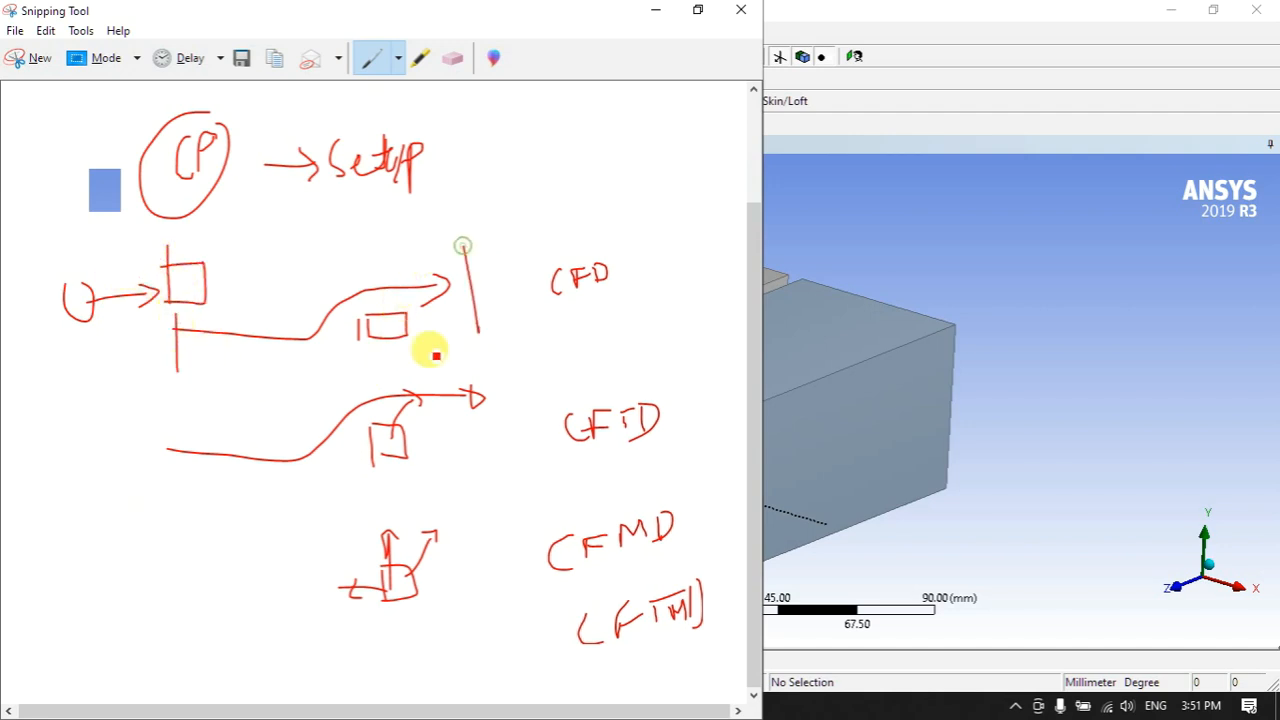
drag(170, 425, 171, 487)
drag(508, 368, 507, 425)
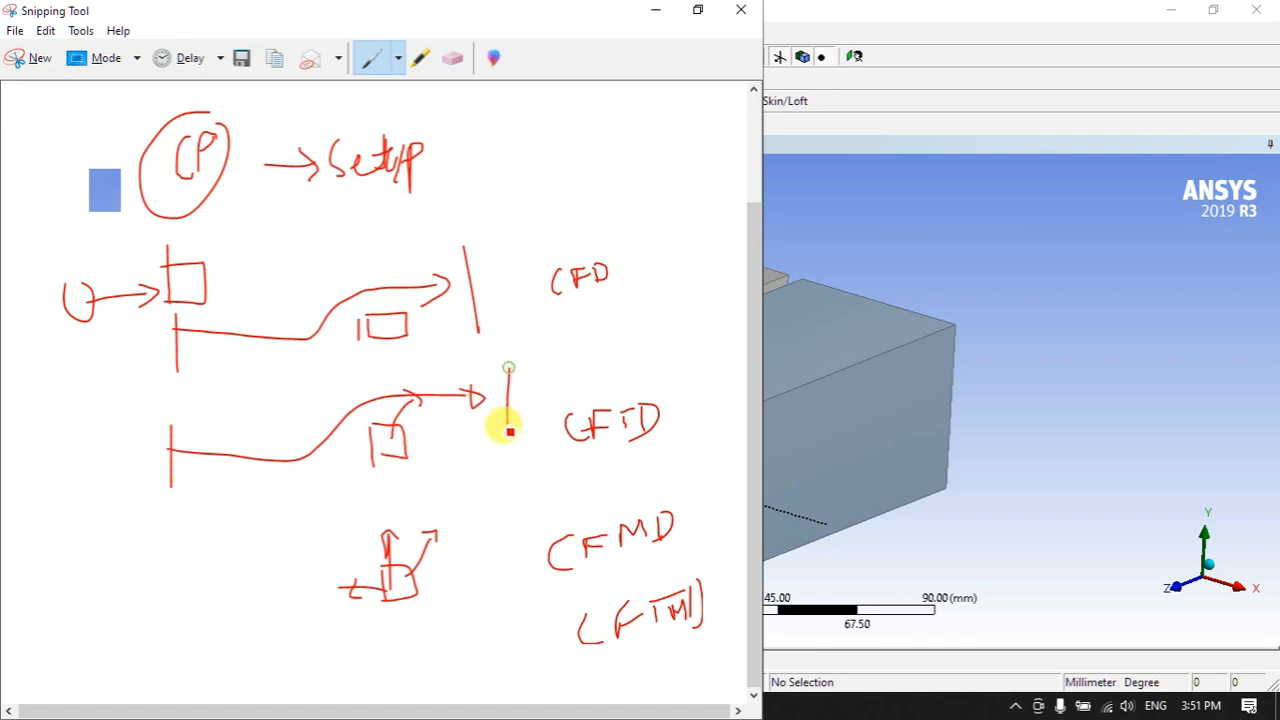
drag(170, 560, 177, 621)
drag(440, 534, 432, 603)
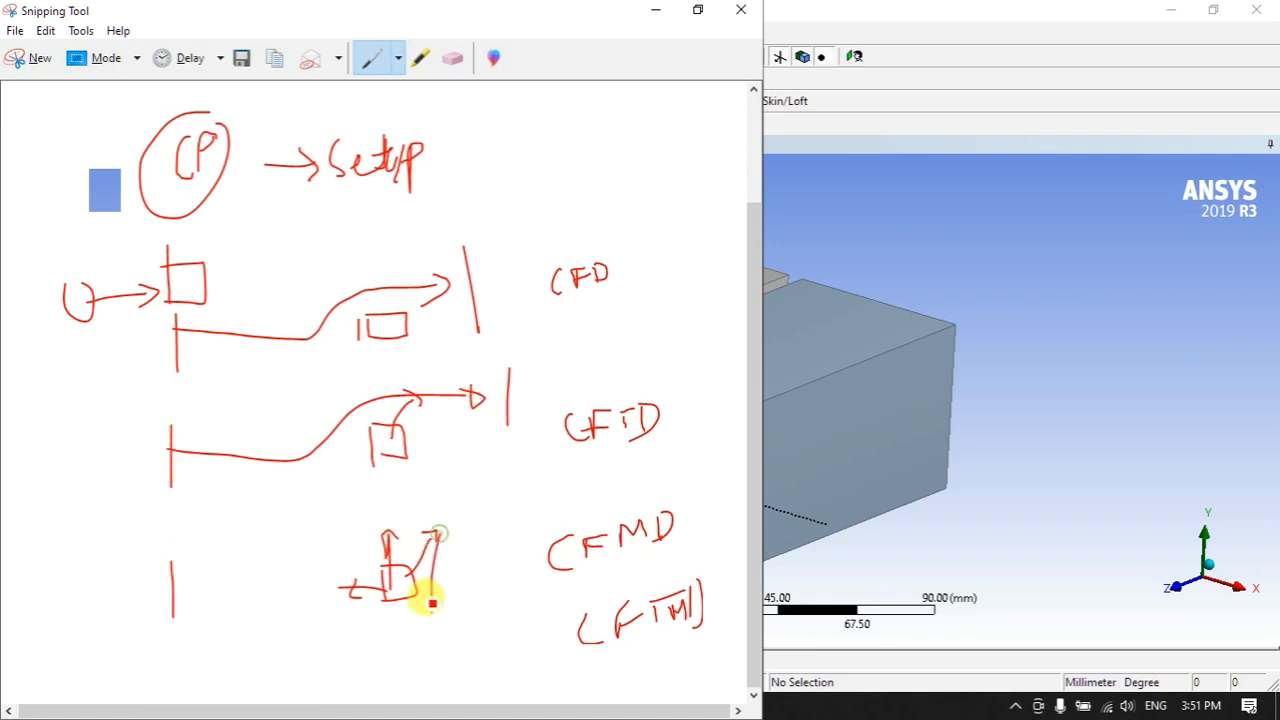
- Join the three diagrams with a vertical brace and circle each box
mouse_move(163, 320)
mouse_down()
mouse_move(126, 403)
mouse_move(118, 680)
mouse_up()
mouse_move(380, 283)
mouse_down()
mouse_move(397, 349)
mouse_move(388, 288)
mouse_up()
drag(418, 400, 398, 377)
mouse_move(412, 520)
mouse_down()
mouse_move(431, 611)
mouse_move(352, 487)
mouse_up()
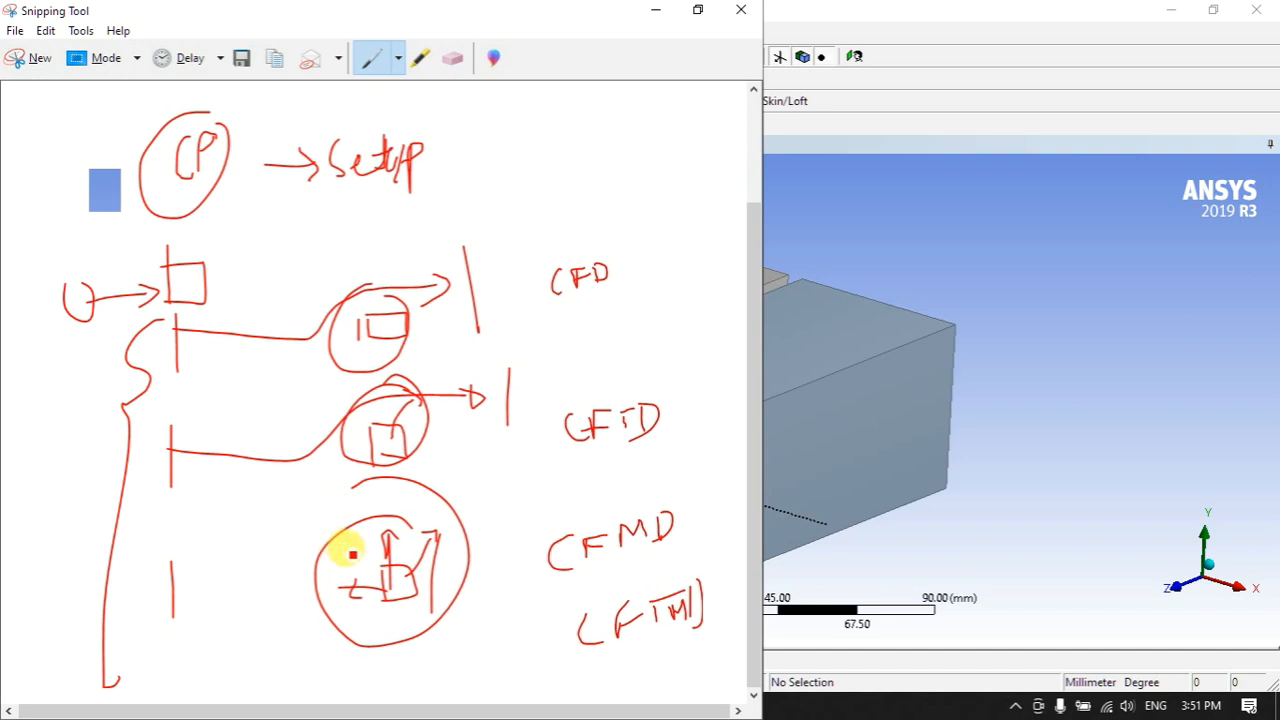
- Scribble out the labels below CFMD and add circled labels with a leader line next to SetuP
mouse_move(575, 572)
mouse_down()
mouse_move(606, 580)
mouse_move(657, 543)
mouse_move(529, 597)
mouse_move(634, 560)
mouse_move(637, 583)
mouse_move(609, 549)
mouse_move(623, 586)
mouse_up()
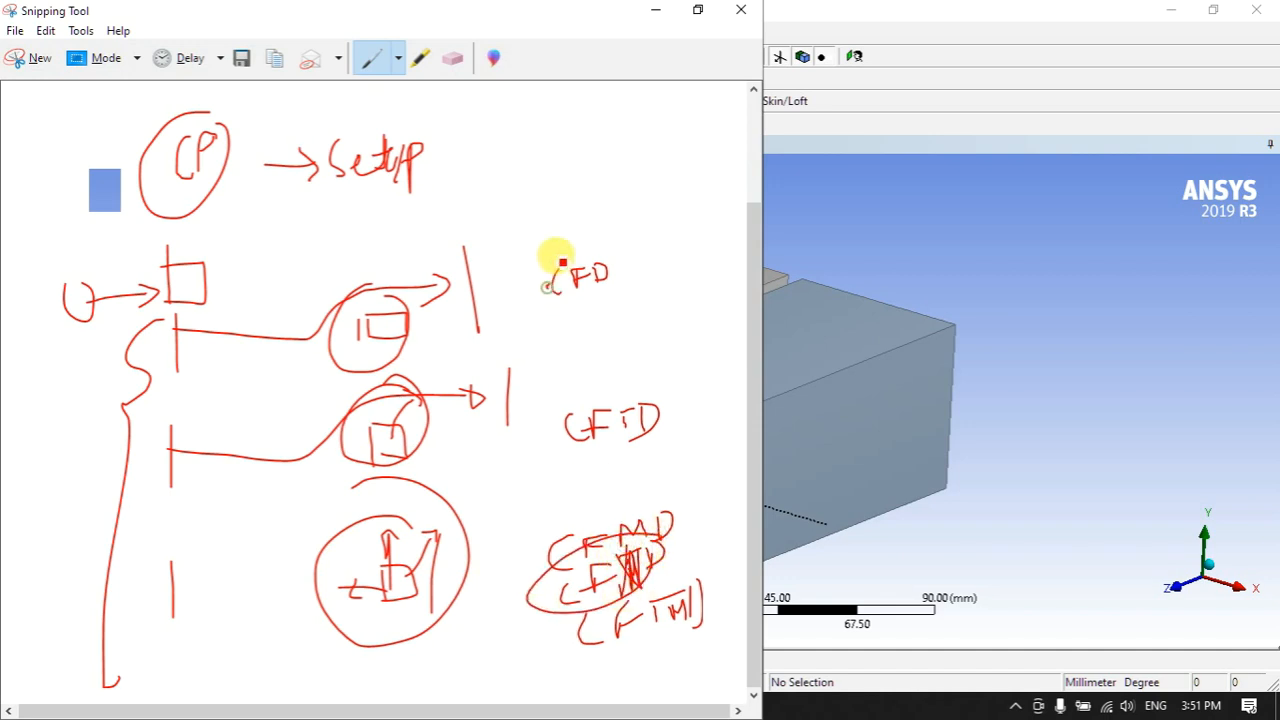
drag(549, 290, 584, 187)
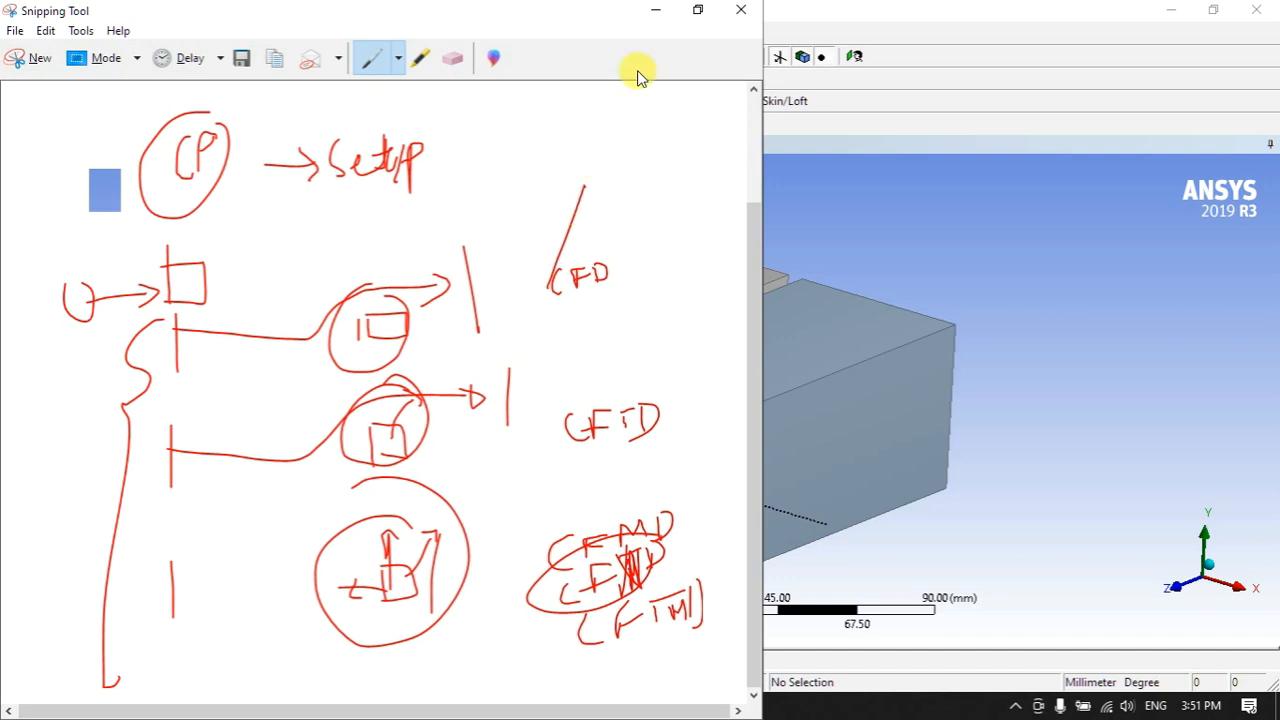
mouse_move(497, 155)
mouse_down()
mouse_move(514, 180)
mouse_move(566, 177)
mouse_move(582, 146)
mouse_move(632, 150)
mouse_up()
mouse_move(616, 210)
mouse_down()
mouse_move(623, 226)
mouse_move(689, 189)
mouse_move(603, 191)
mouse_move(624, 186)
mouse_move(594, 126)
mouse_move(617, 189)
mouse_up()
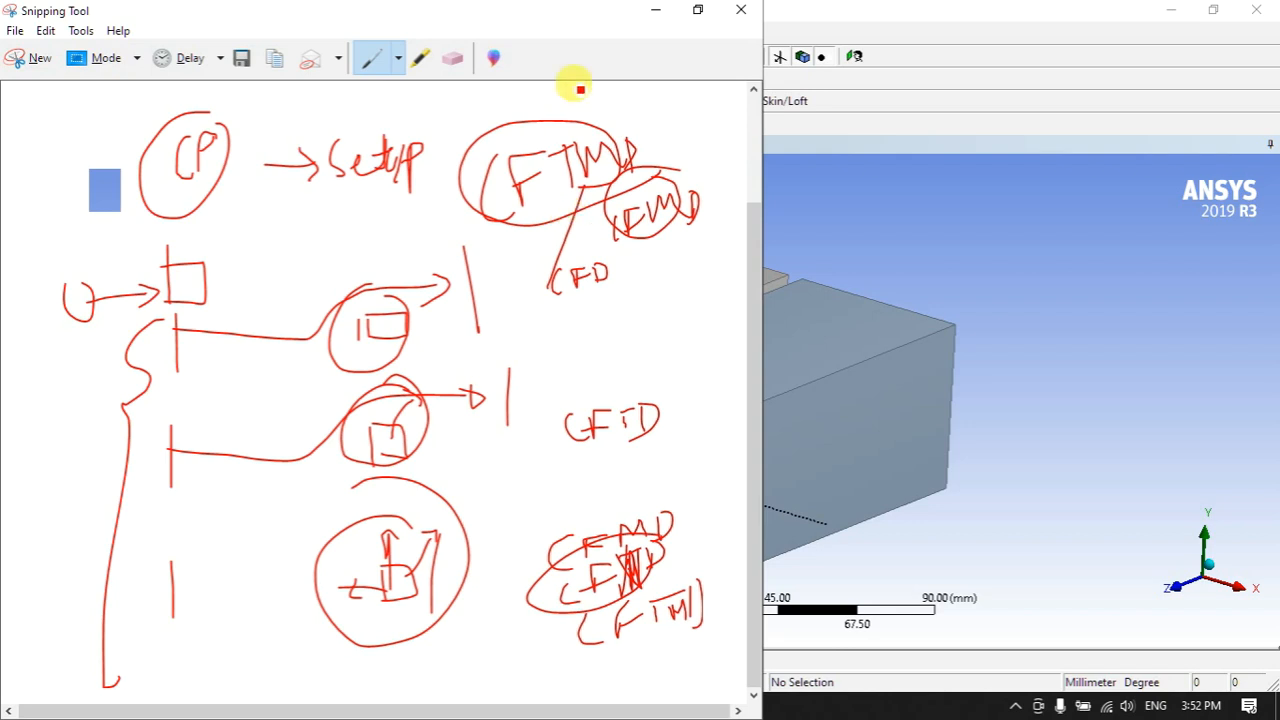
- Leave the sketch and geometry editor and attach Fluid Flow (Fluent) to Geometry A's cell
click(650, 9)
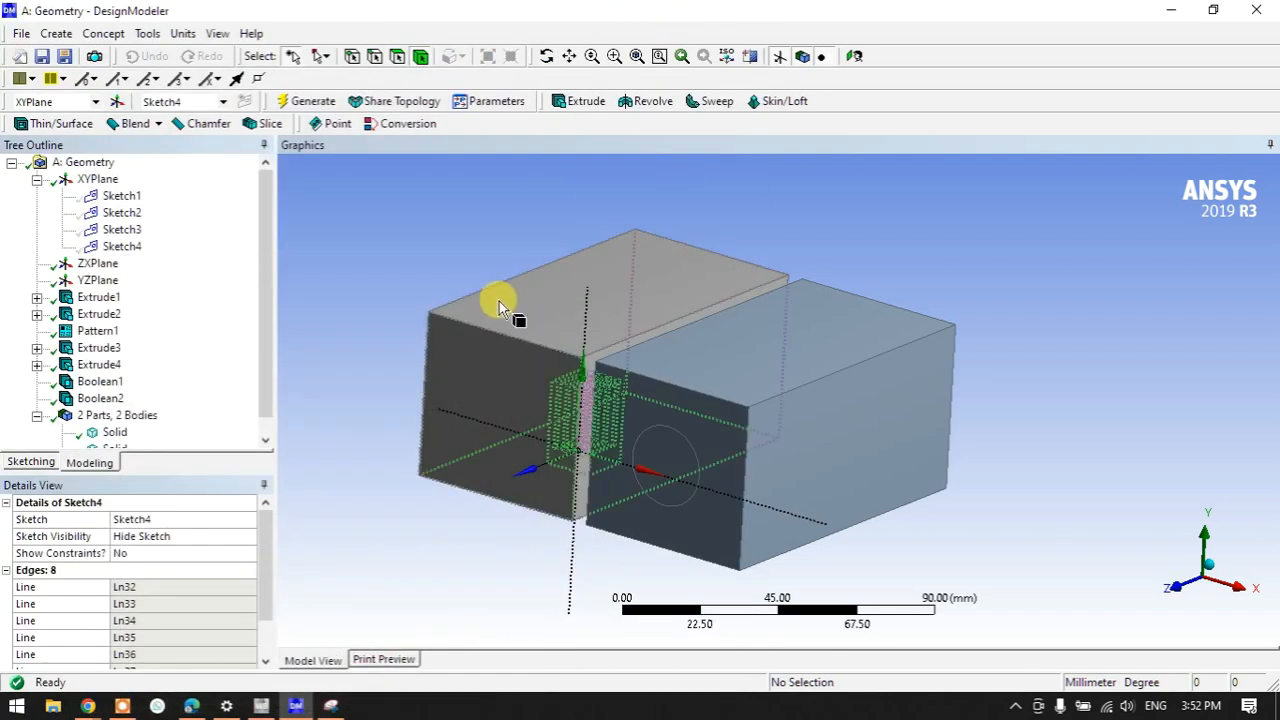
click(430, 318)
click(836, 277)
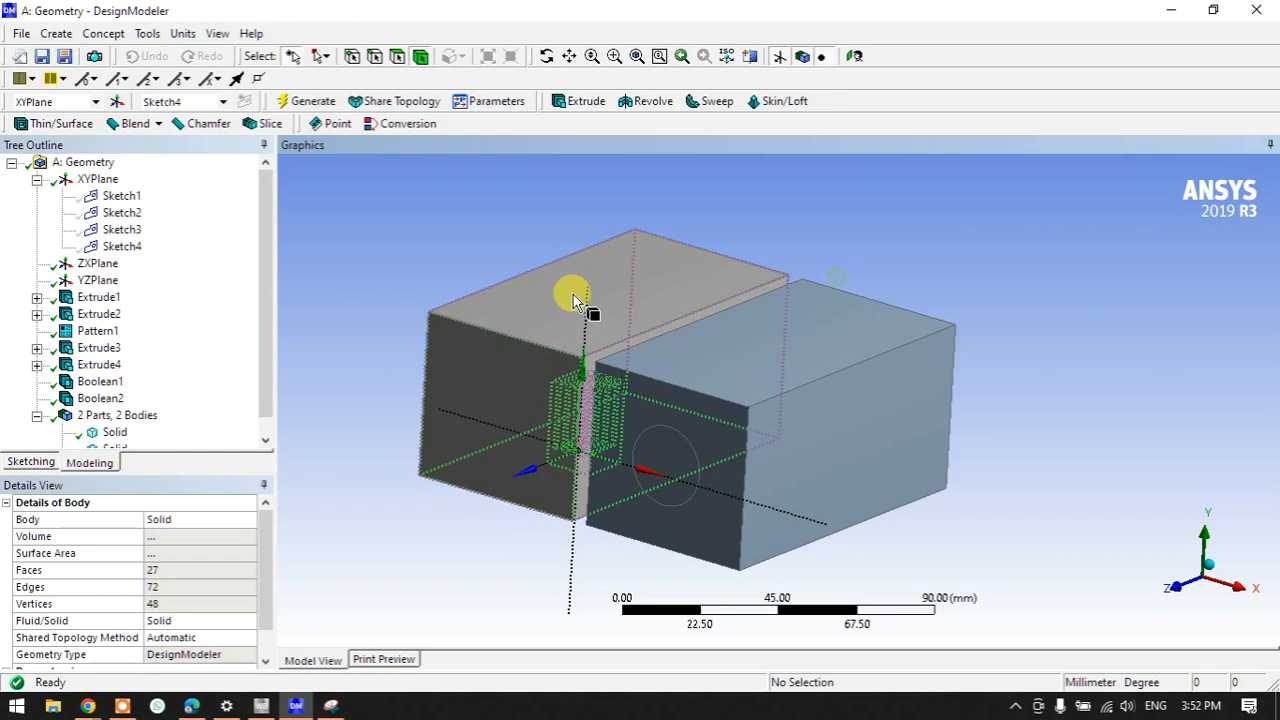
click(1167, 12)
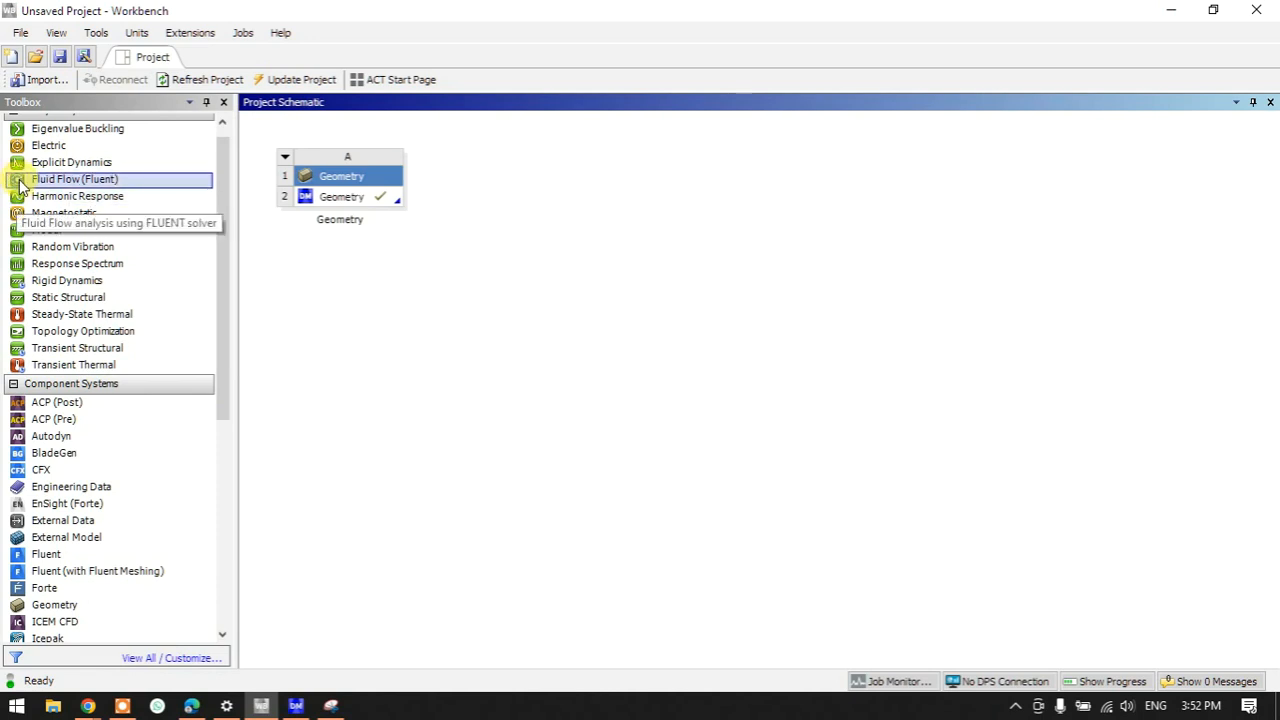
drag(22, 184, 346, 215)
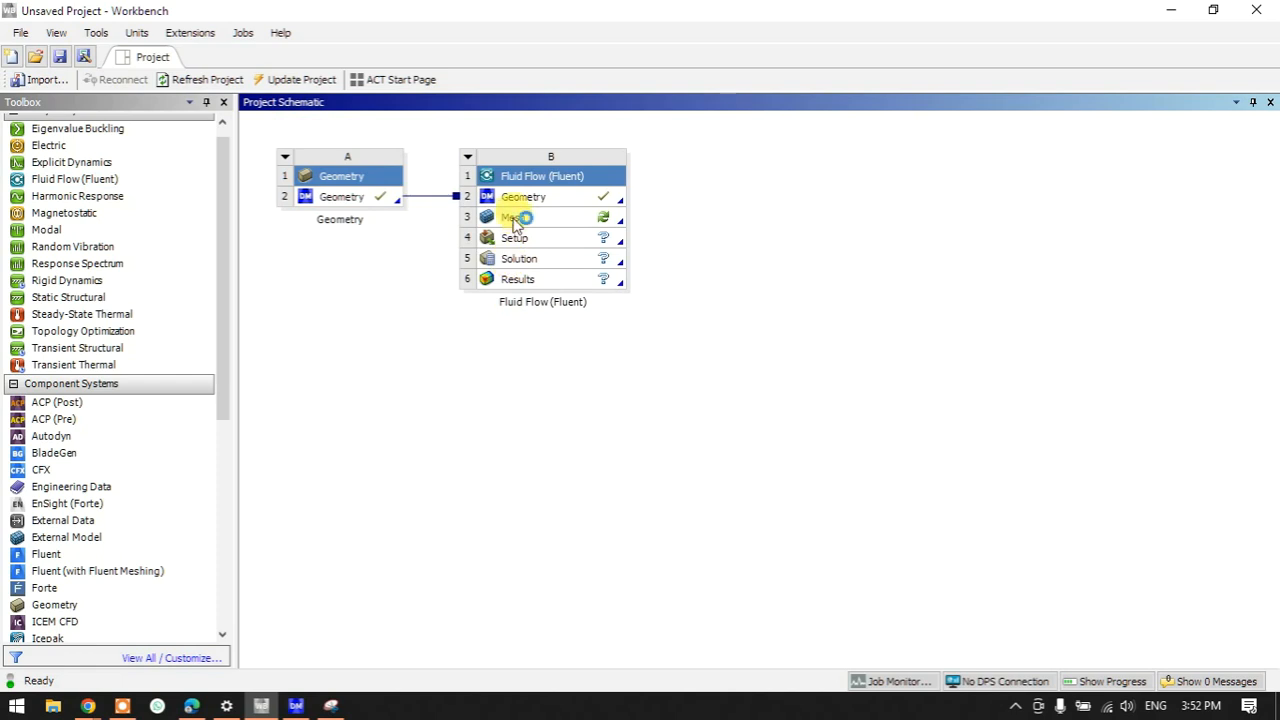
- Add a standalone Static Structural system, then delete it from the schematic
drag(60, 297, 740, 192)
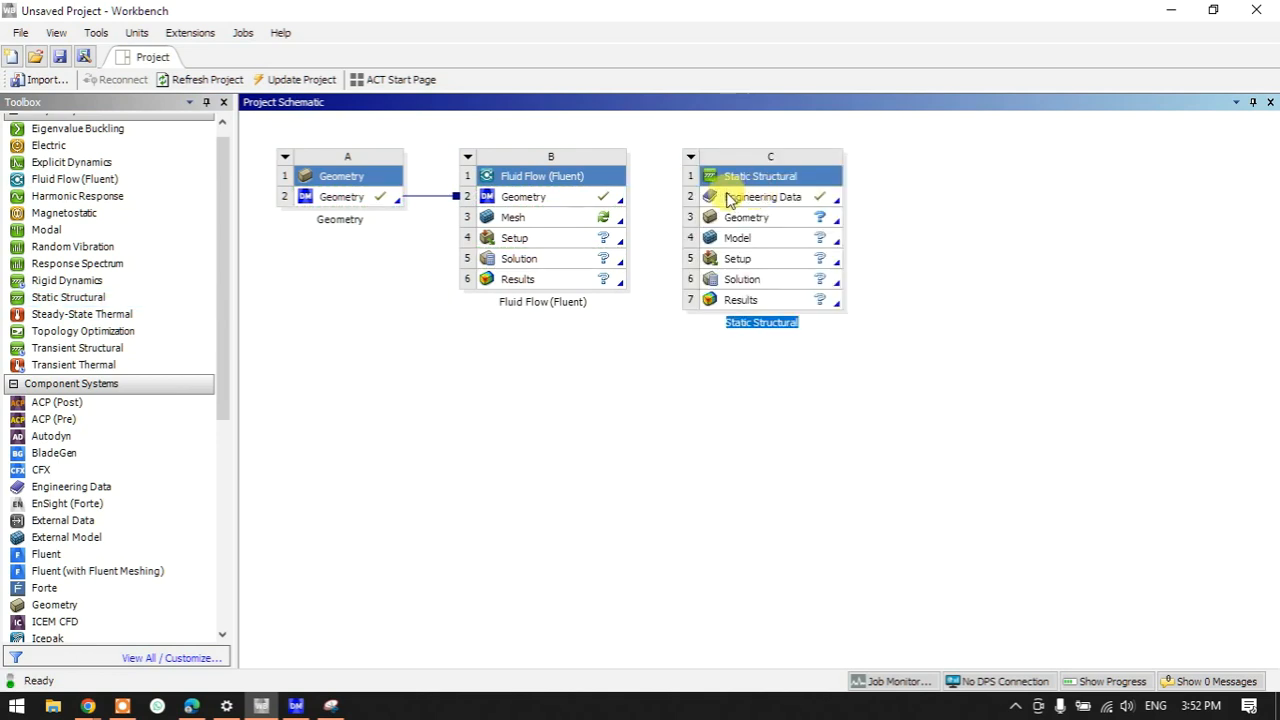
click(690, 161)
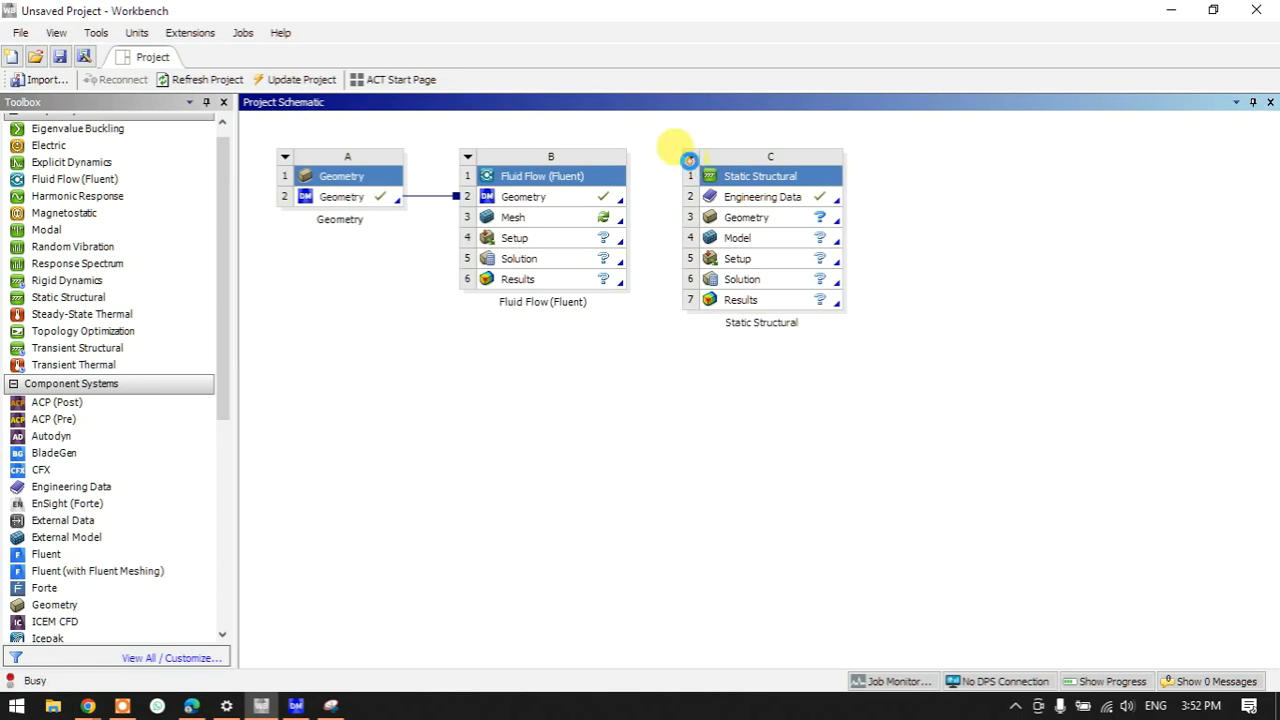
click(690, 161)
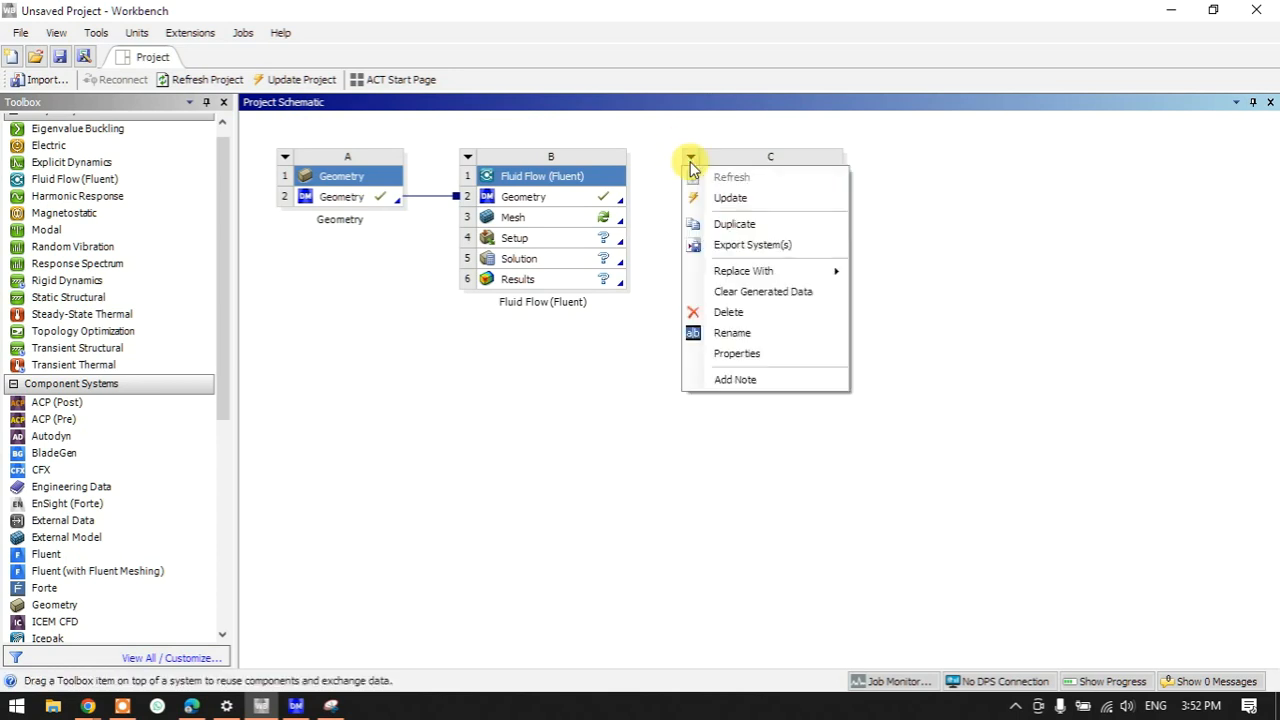
click(717, 308)
click(666, 386)
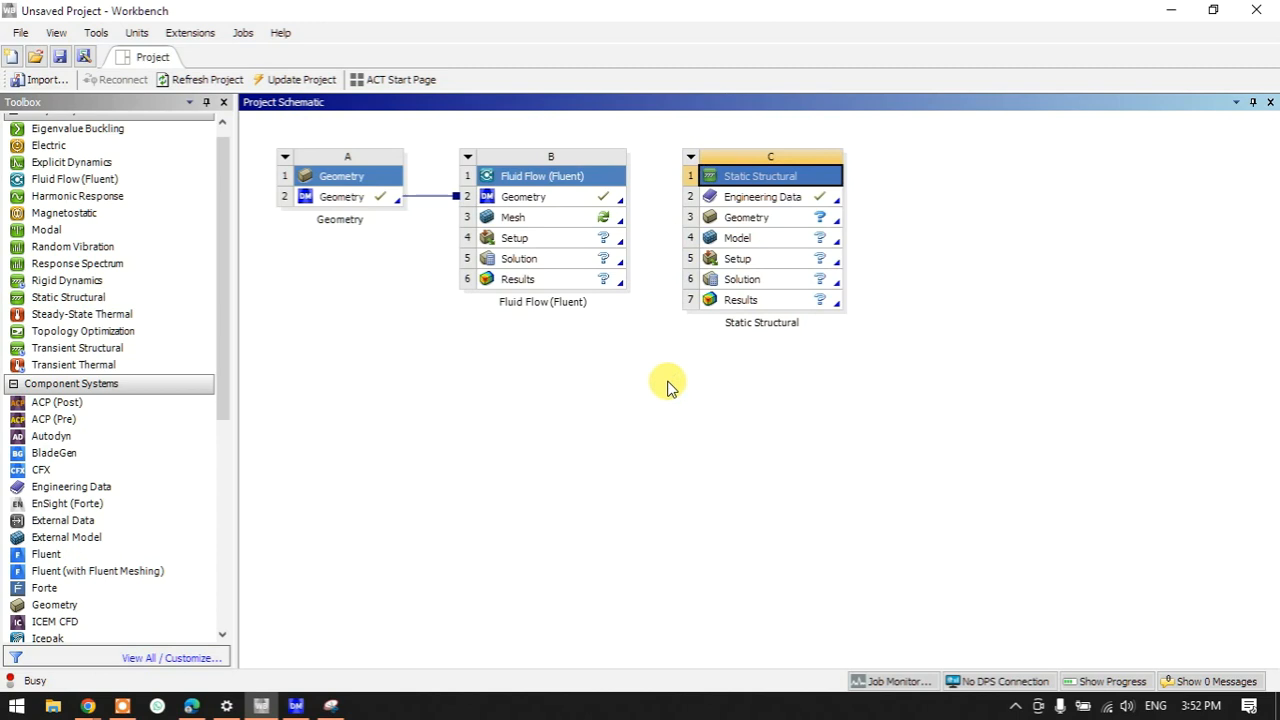
click(555, 225)
- Open Fluid Flow B's Mesh in ANSYS Meshing and check CPU and memory load in Task Manager
double_click(557, 233)
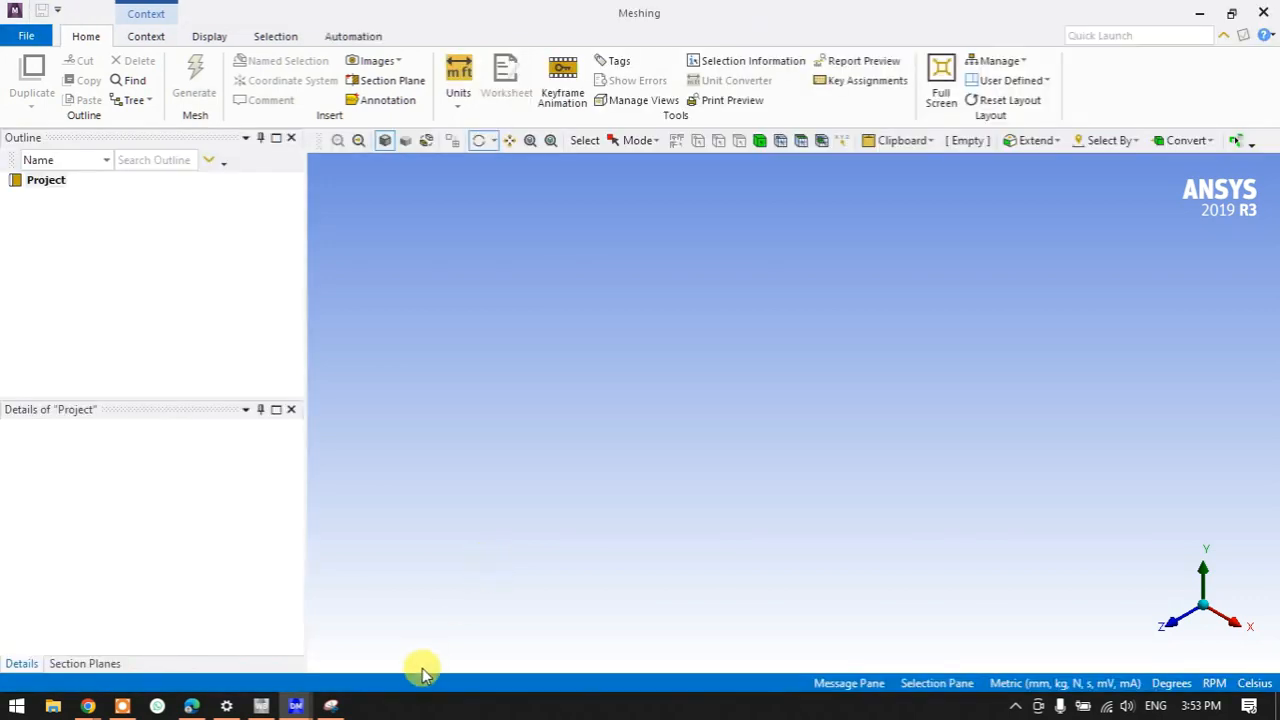
right_click(420, 703)
click(463, 613)
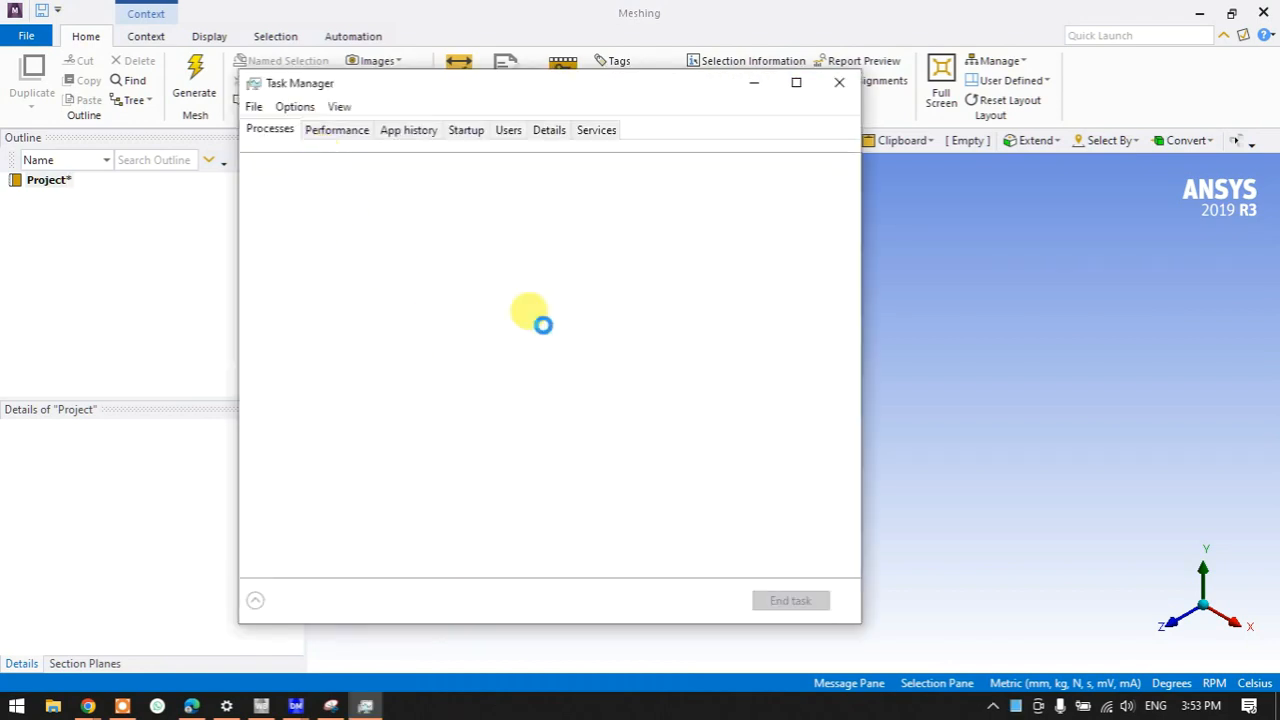
click(337, 130)
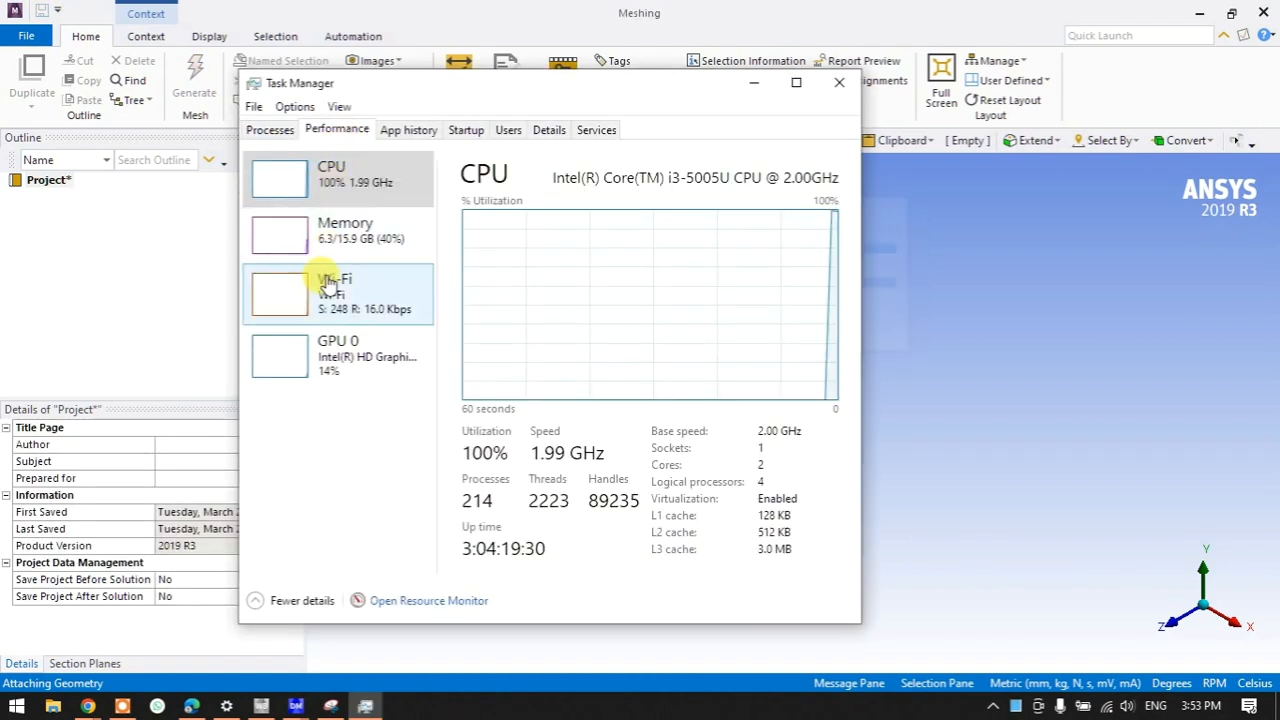
click(329, 261)
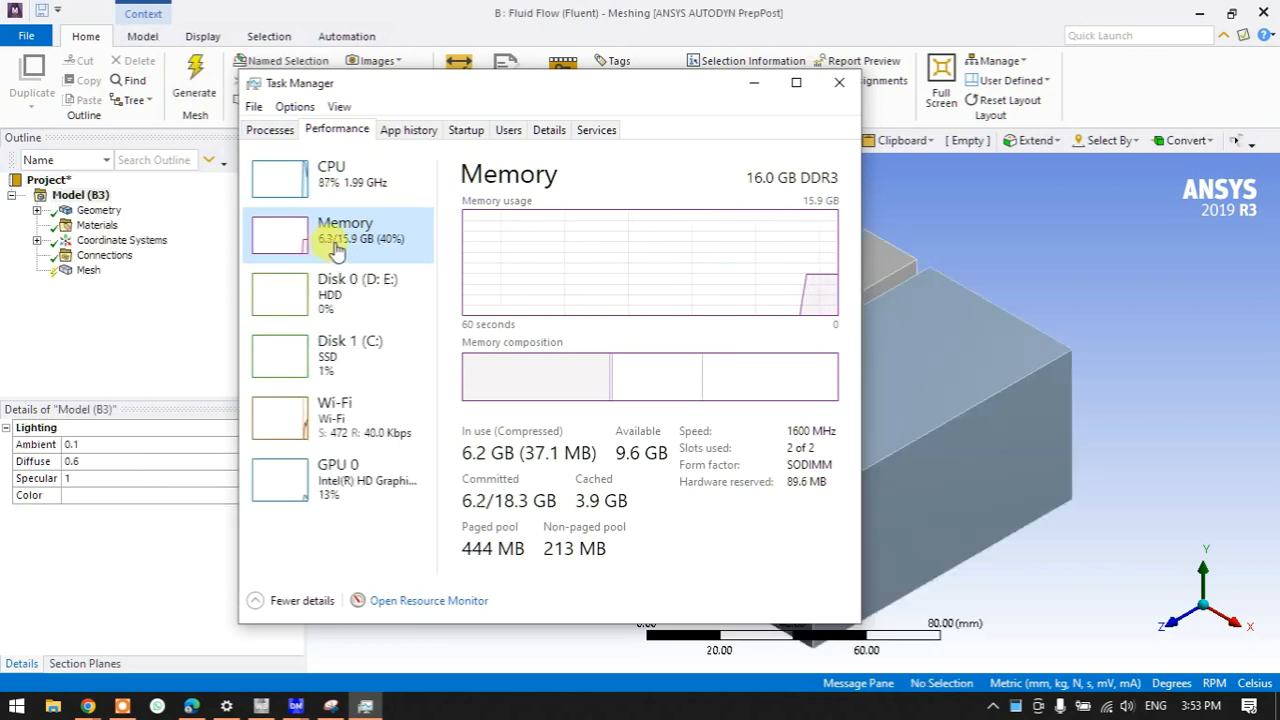
click(753, 83)
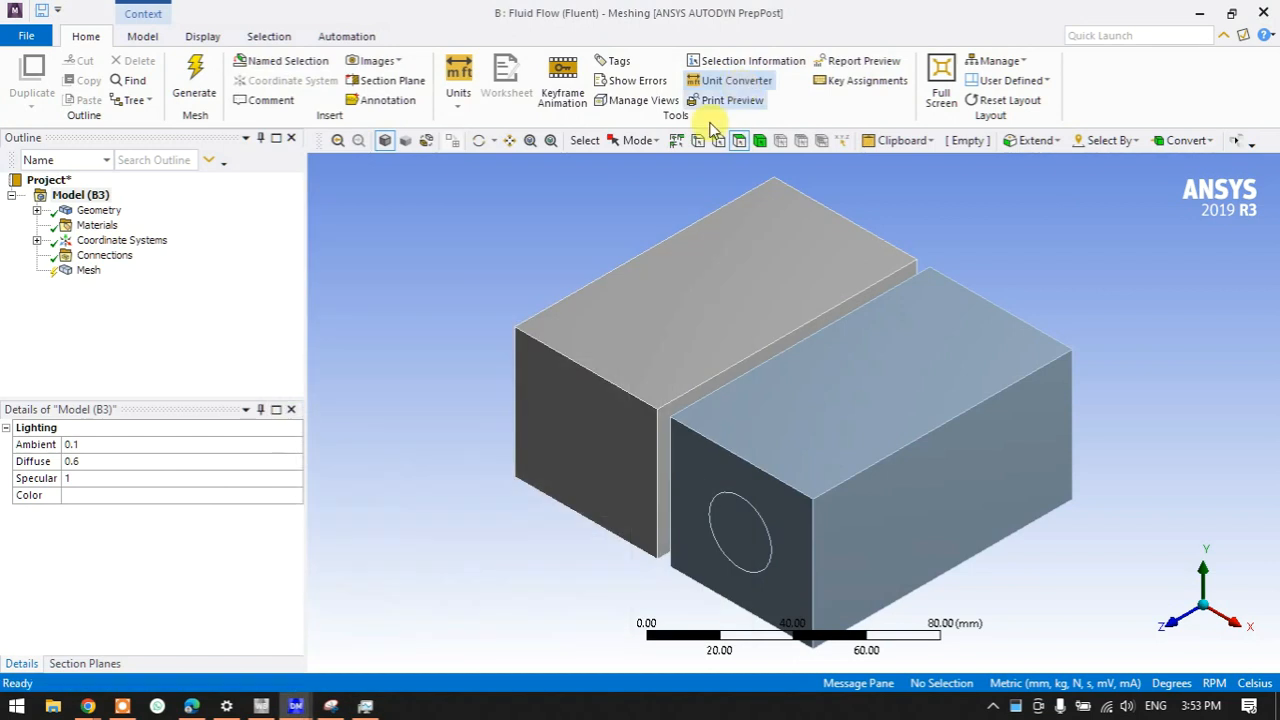
click(88, 271)
right_click(88, 273)
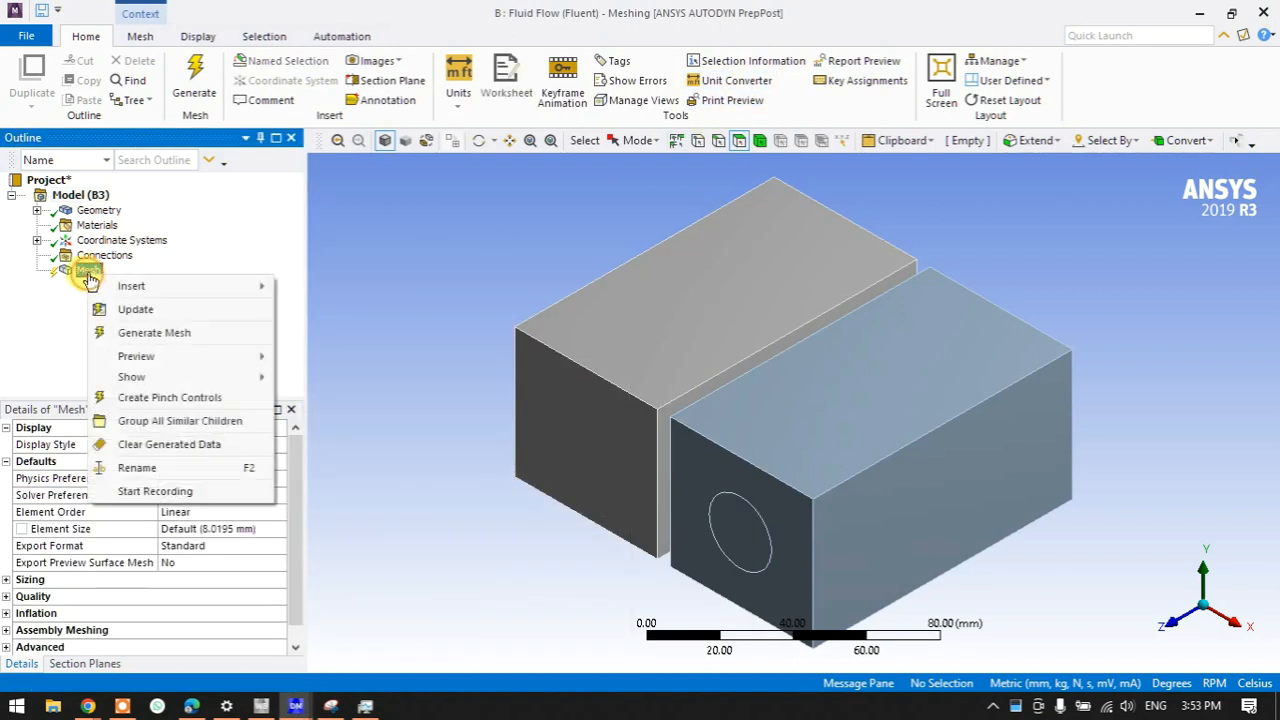
click(145, 345)
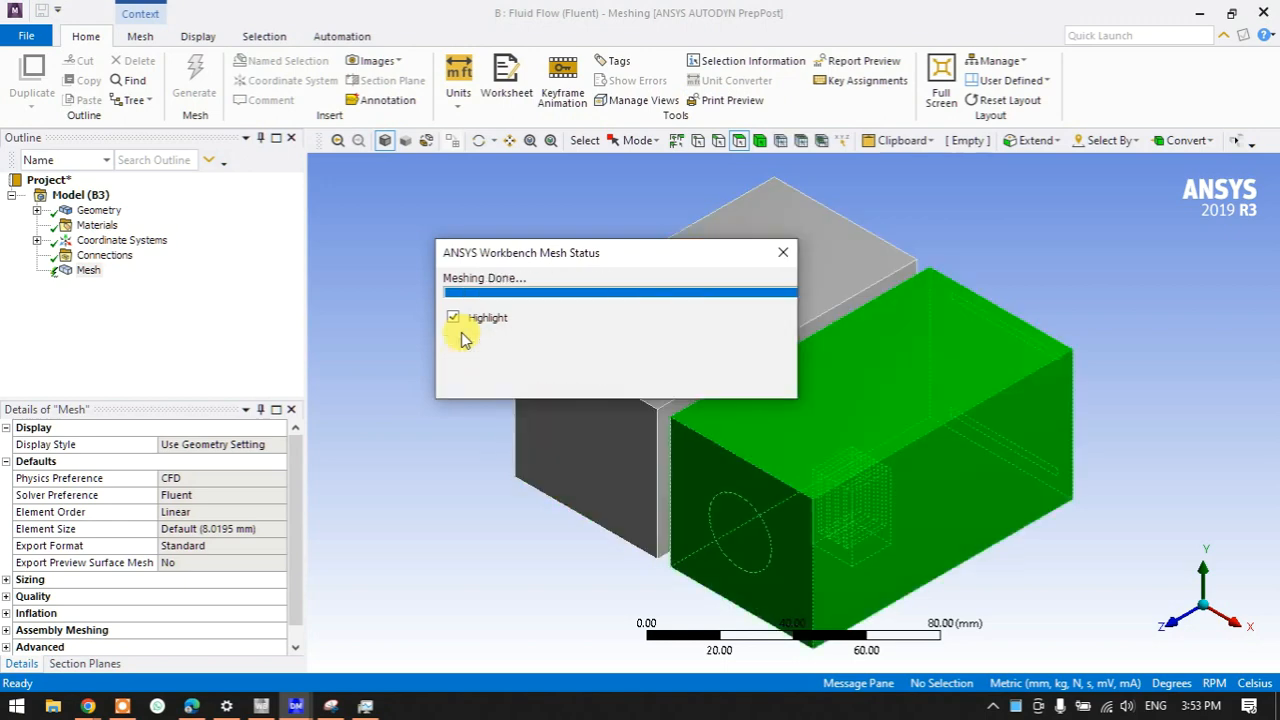
middle_drag(691, 466, 790, 462)
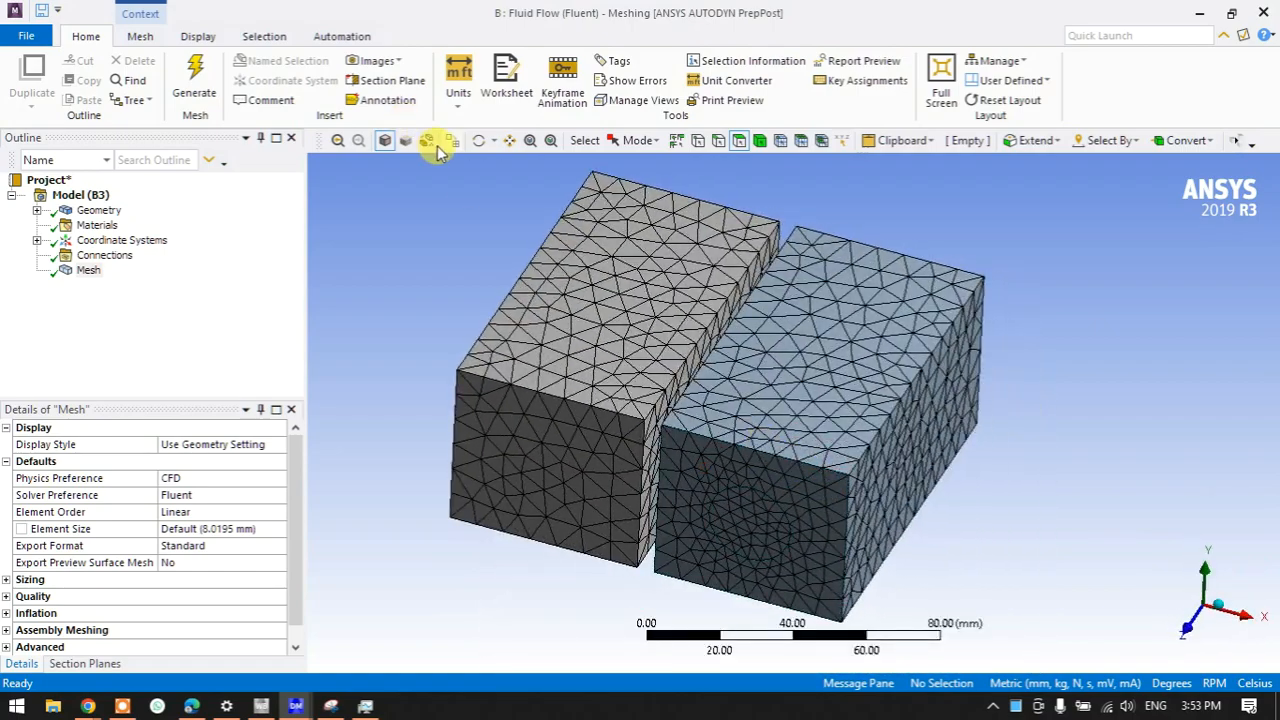
click(426, 141)
mouse_move(420, 330)
middle_down()
mouse_move(449, 334)
mouse_move(423, 303)
mouse_move(437, 333)
middle_up()
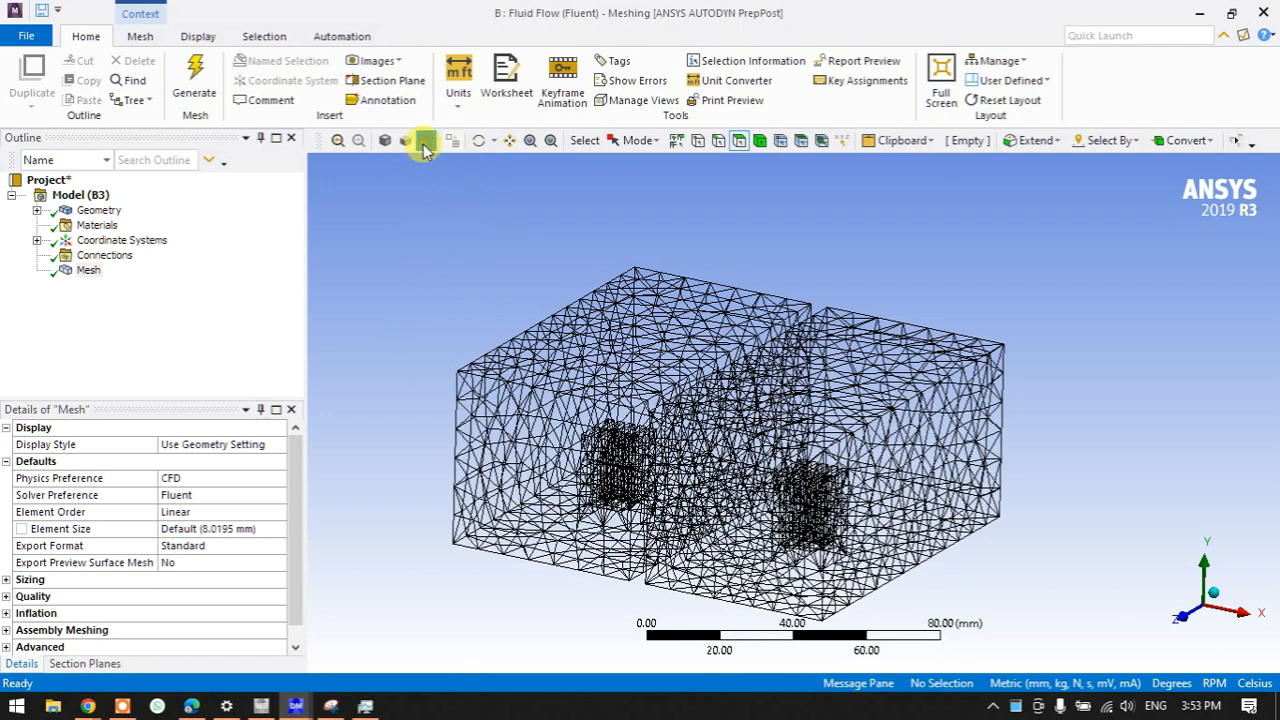
click(426, 141)
mouse_move(422, 387)
middle_down()
mouse_move(623, 423)
mouse_move(520, 354)
mouse_move(490, 423)
middle_up()
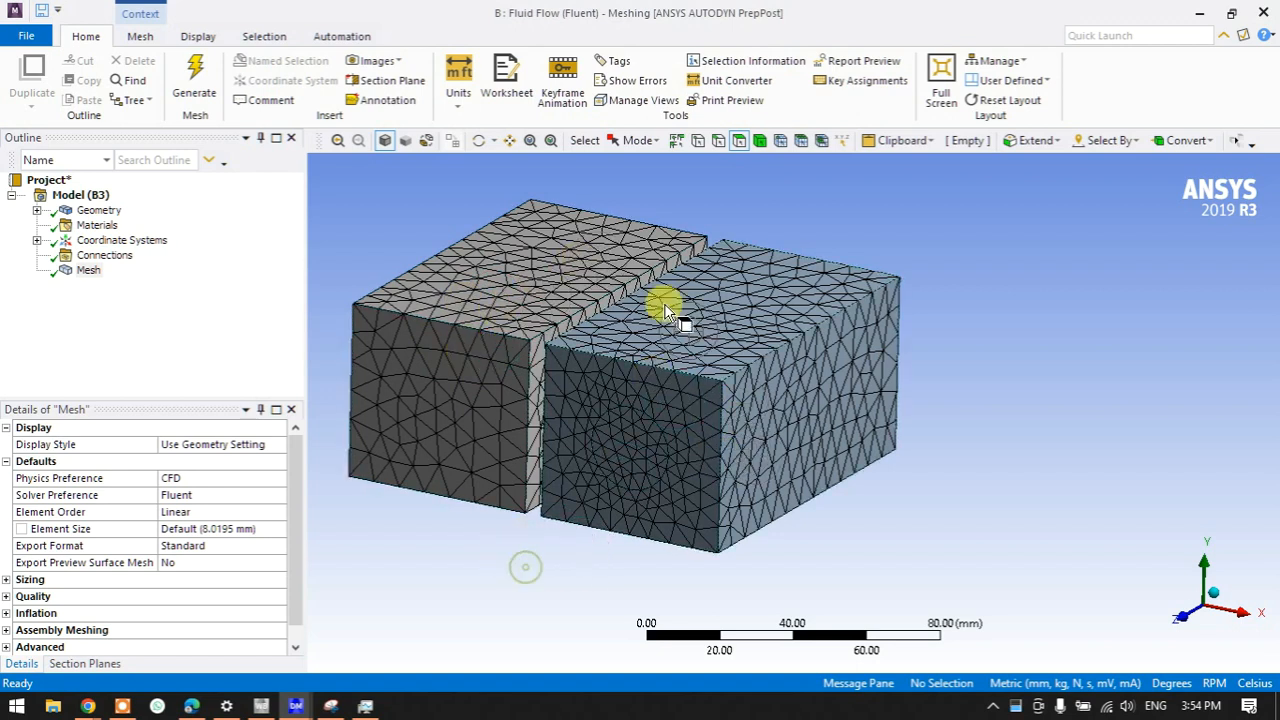
- Create a named selection called fan from the circular face
click(632, 443)
right_click(633, 443)
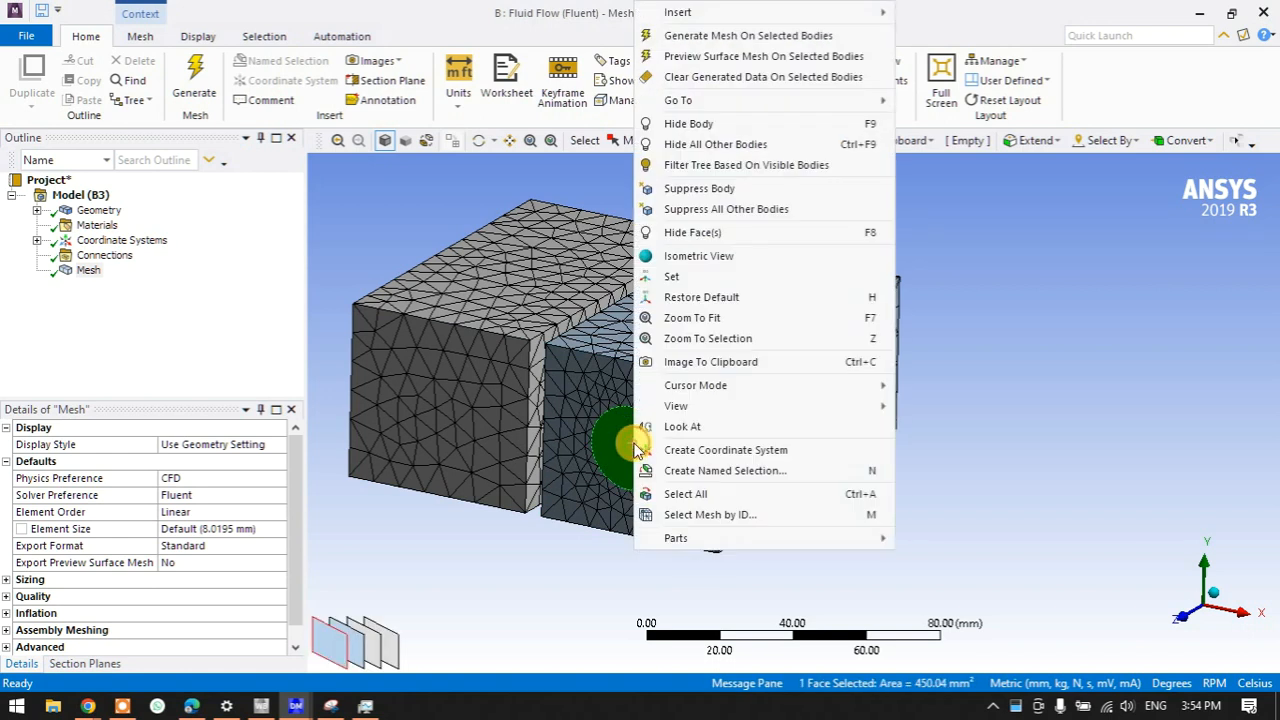
click(701, 470)
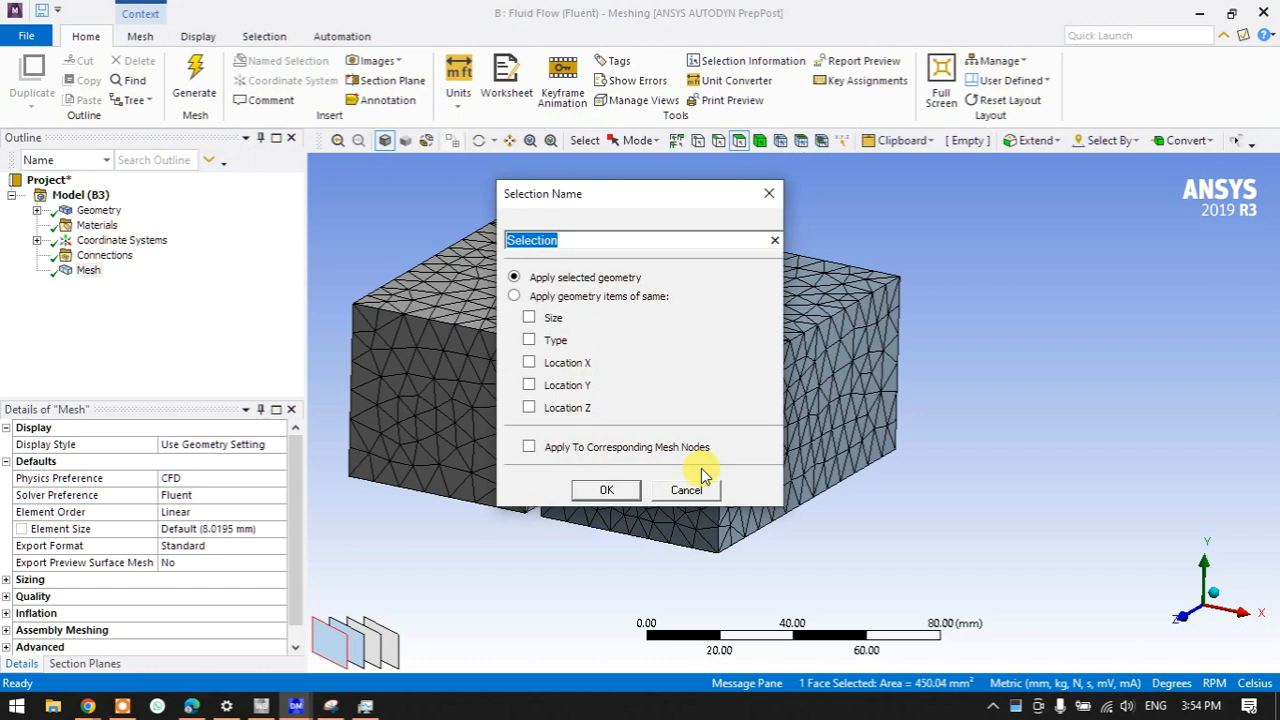
key(Return)
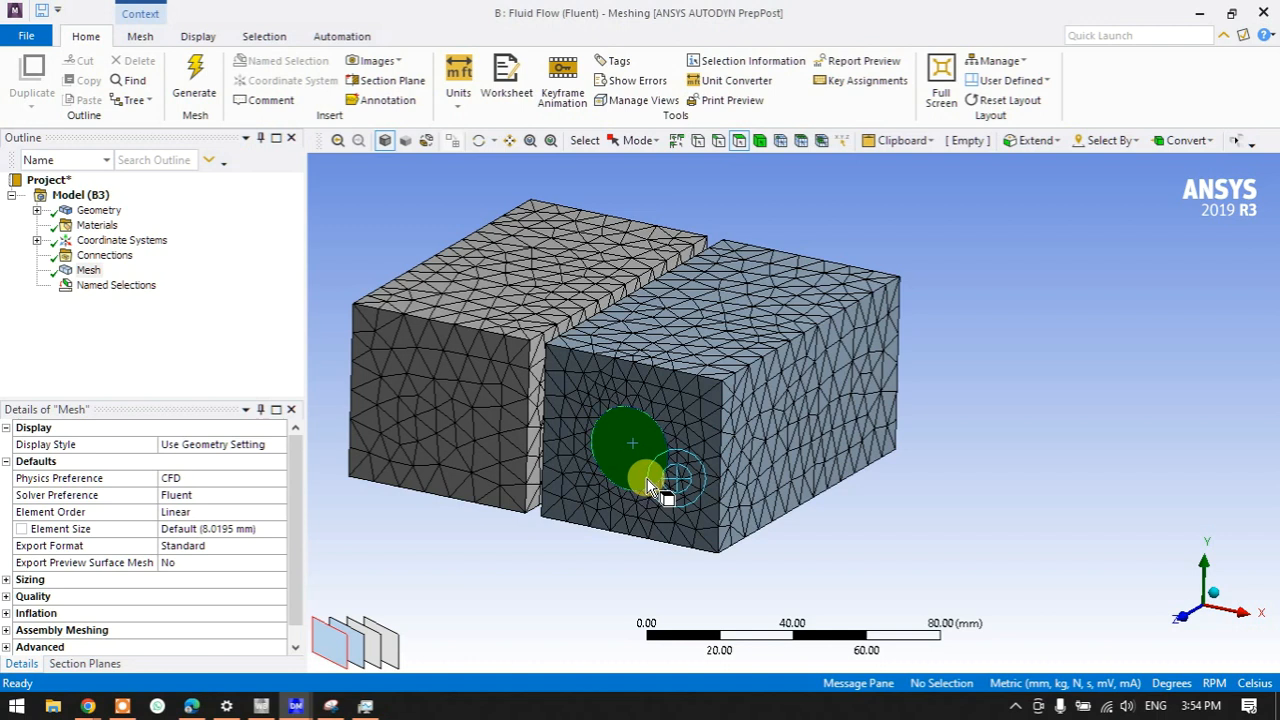
- Create a named selection called slipts from the two thin front strip faces
middle_drag(966, 491, 640, 450)
click(622, 382)
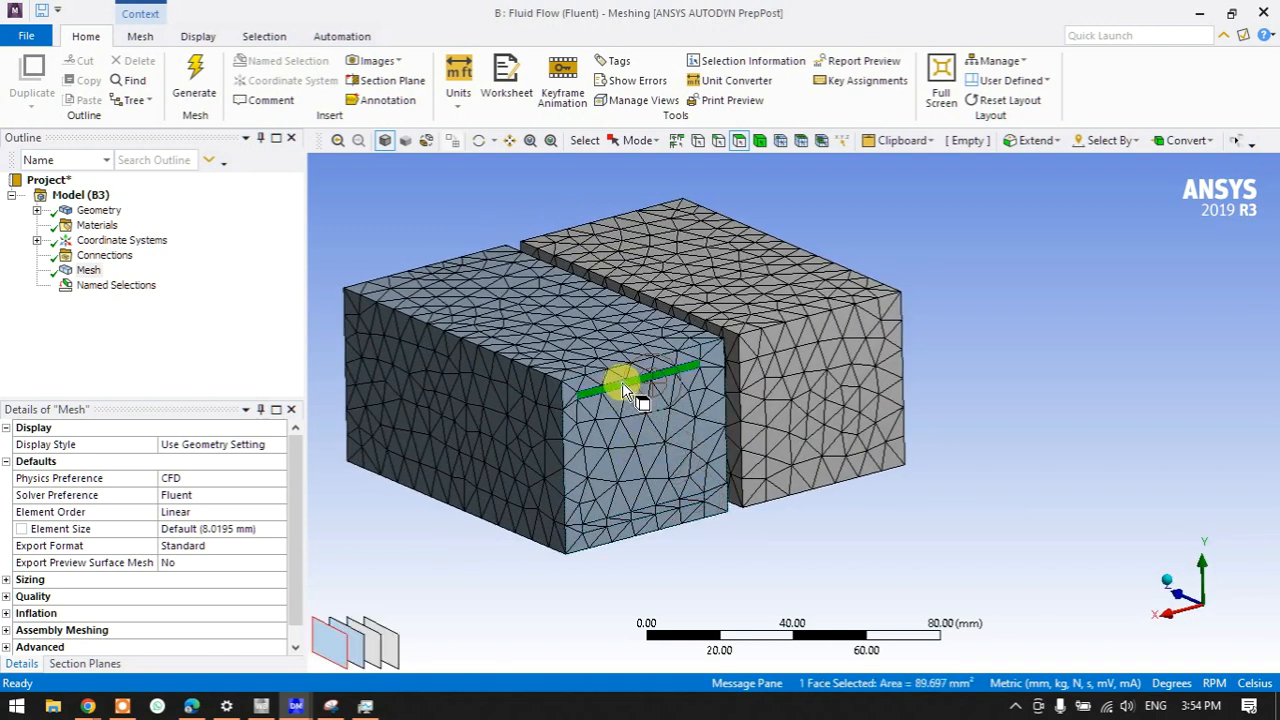
ctrl+click(640, 514)
right_click(641, 518)
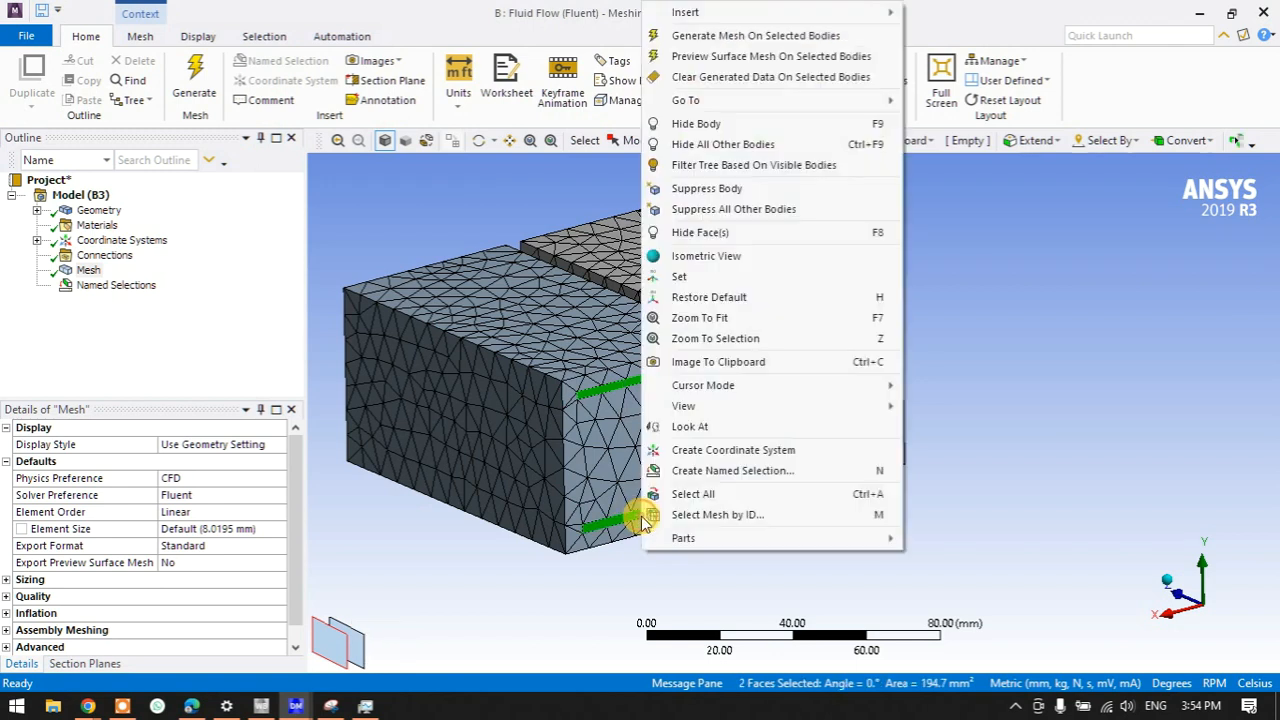
click(700, 471)
text(strips)
key(Return)
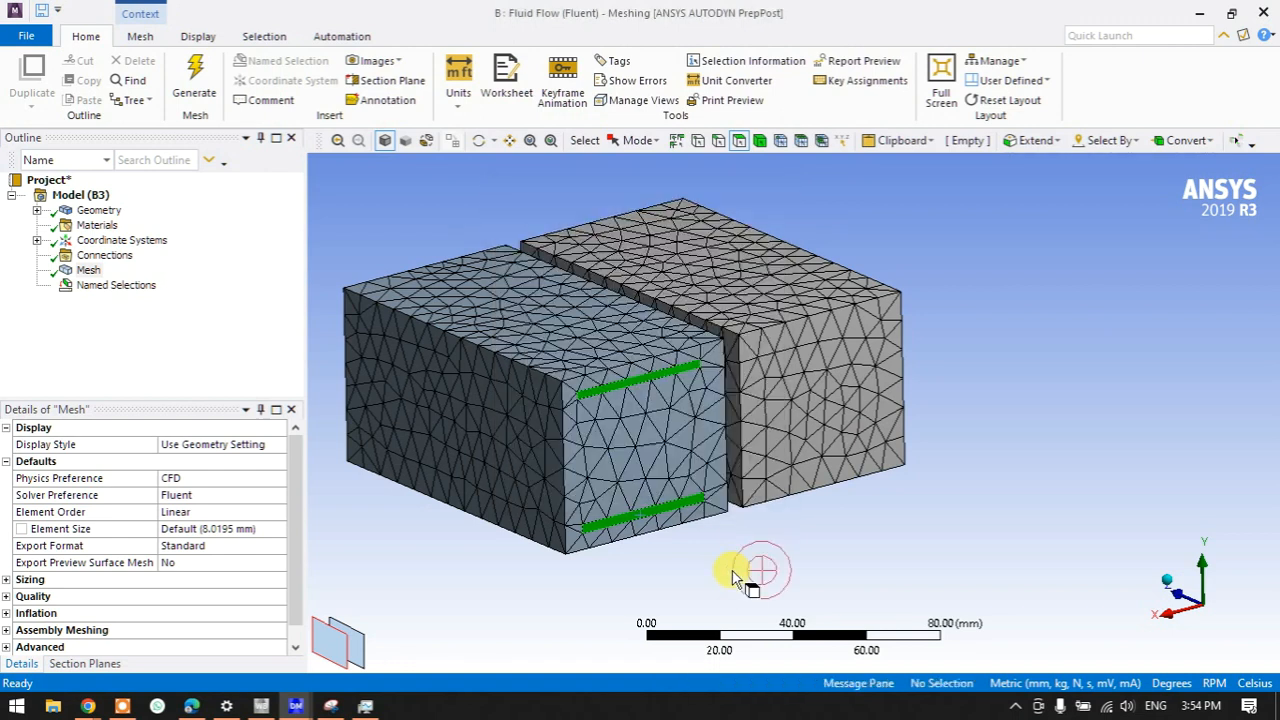
- Review the faces in fan and slipts, then inspect a fin face inside the top slot
click(45, 293)
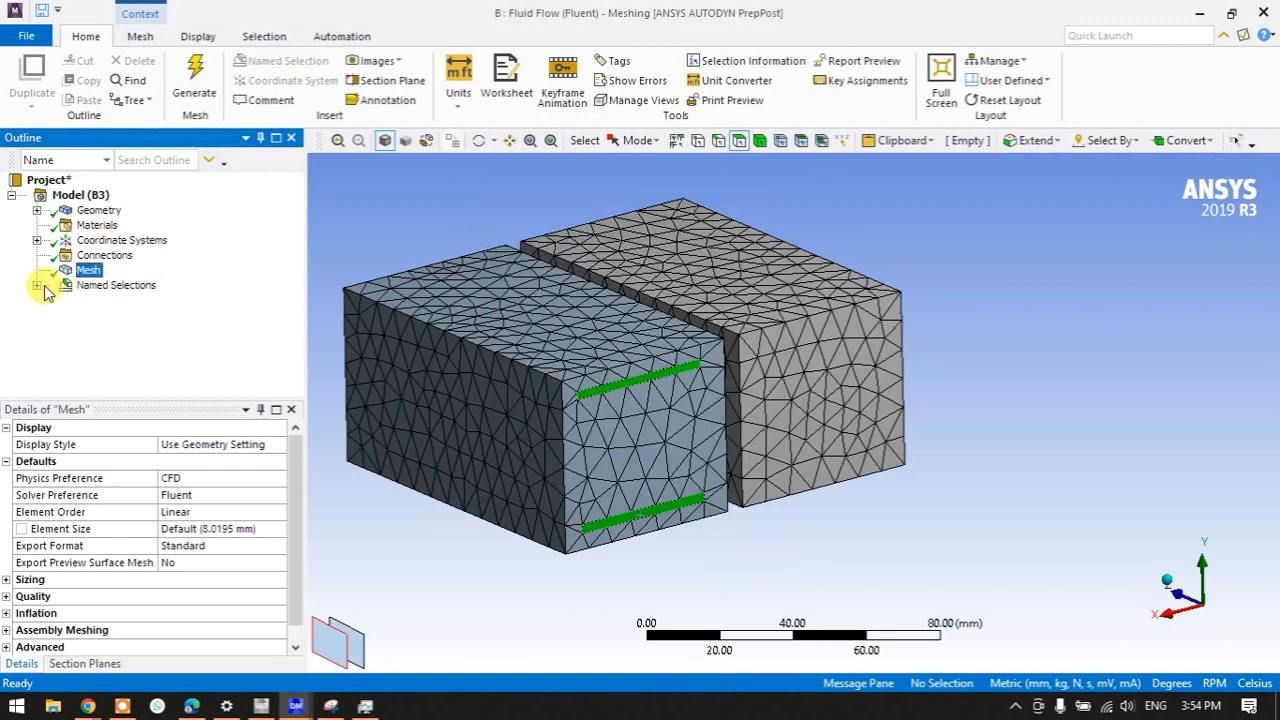
click(108, 300)
click(112, 315)
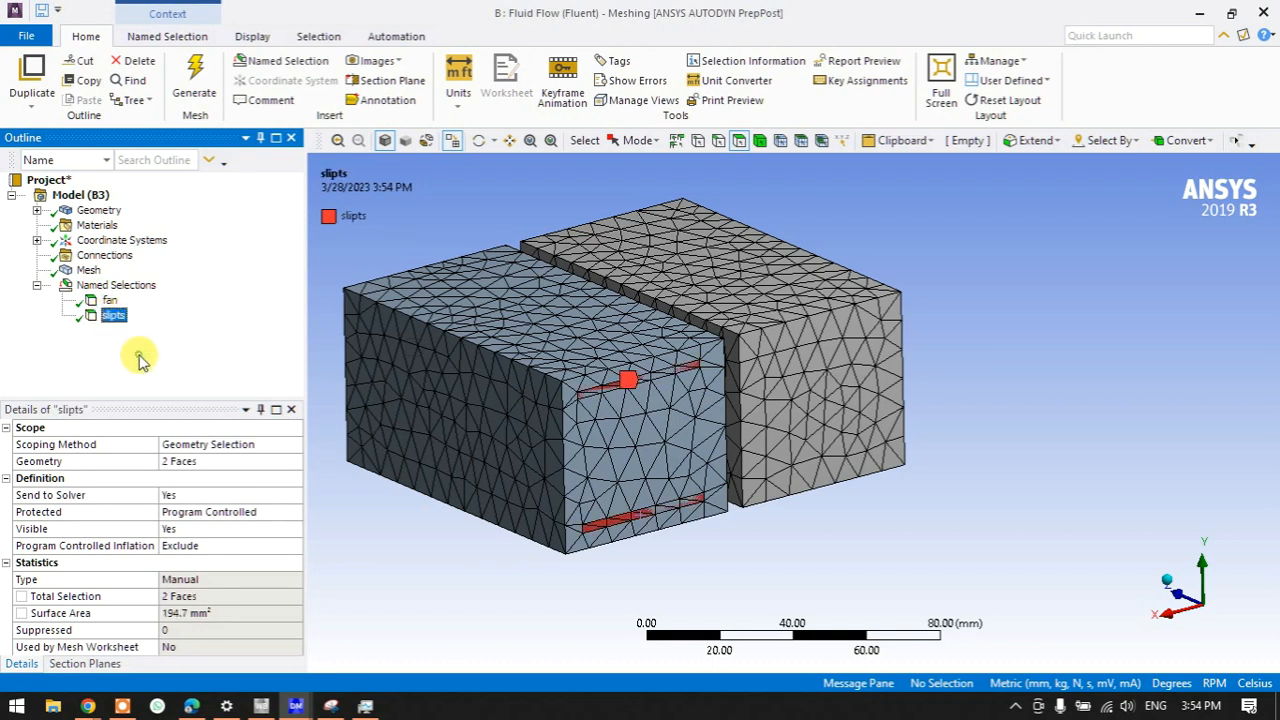
middle_drag(723, 571, 568, 333)
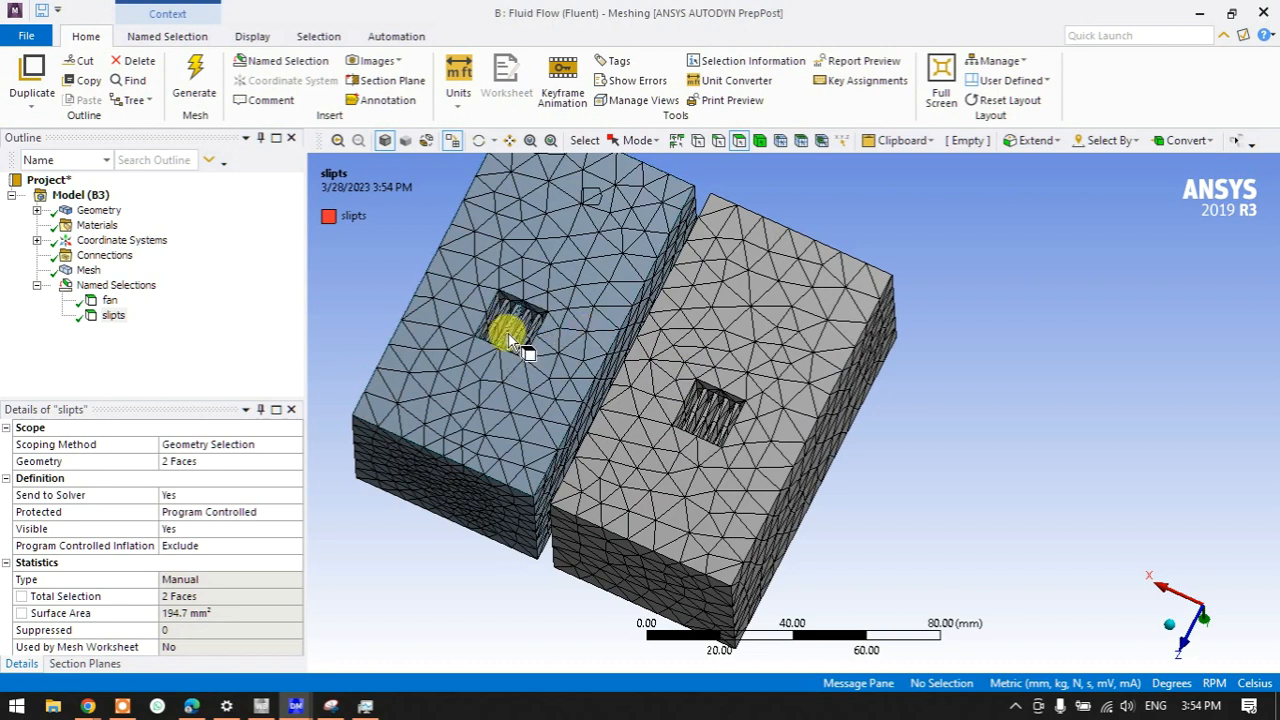
scroll(516, 342, up, 10)
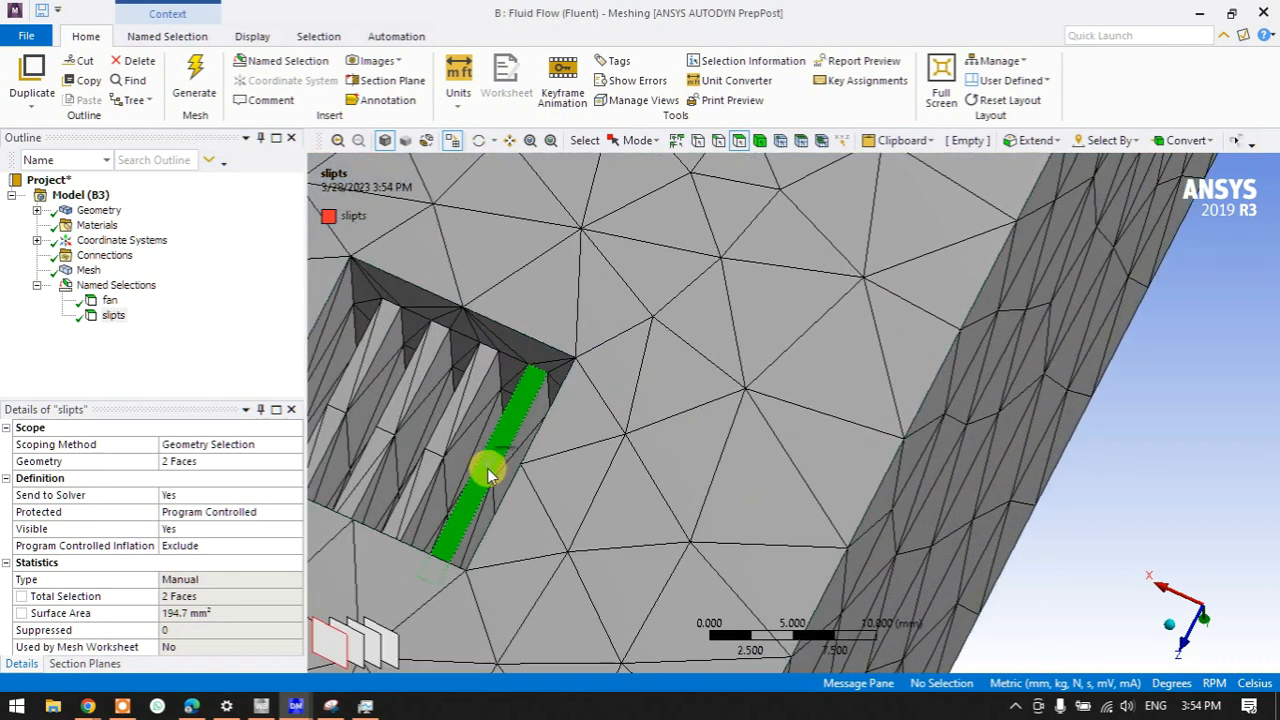
click(450, 468)
scroll(532, 454, down, 6)
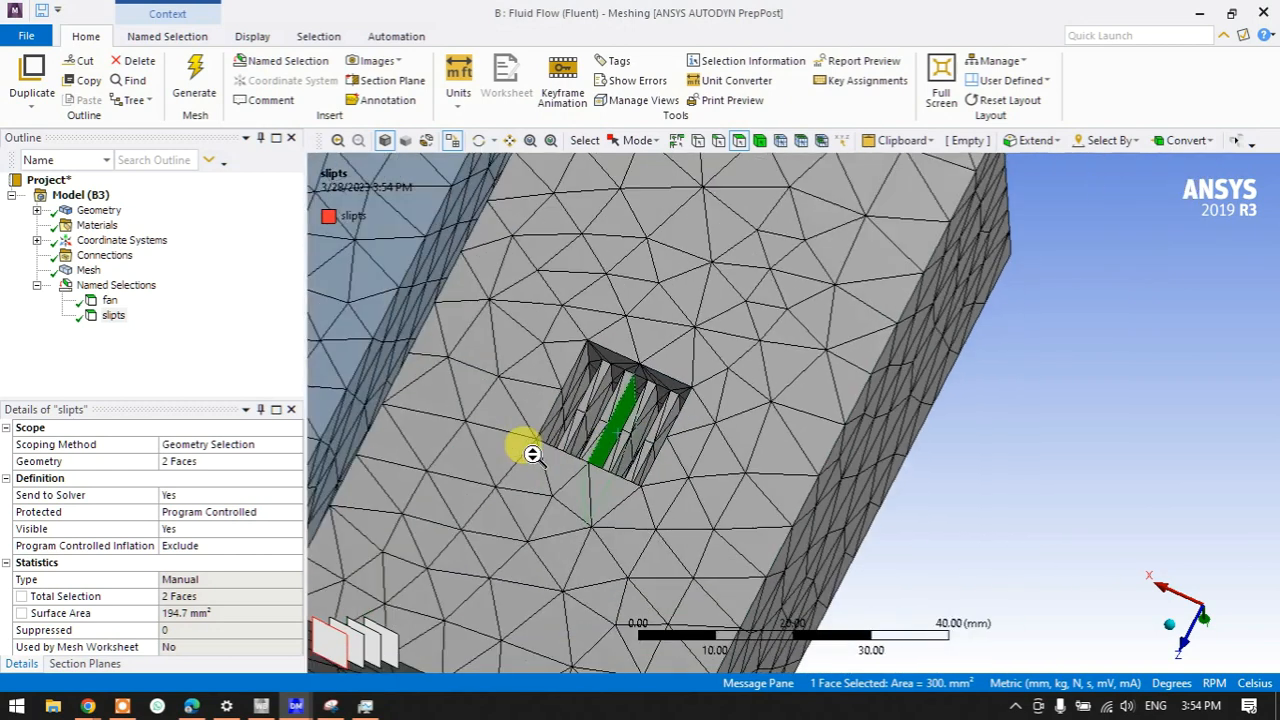
scroll(532, 454, down, 5)
click(466, 389)
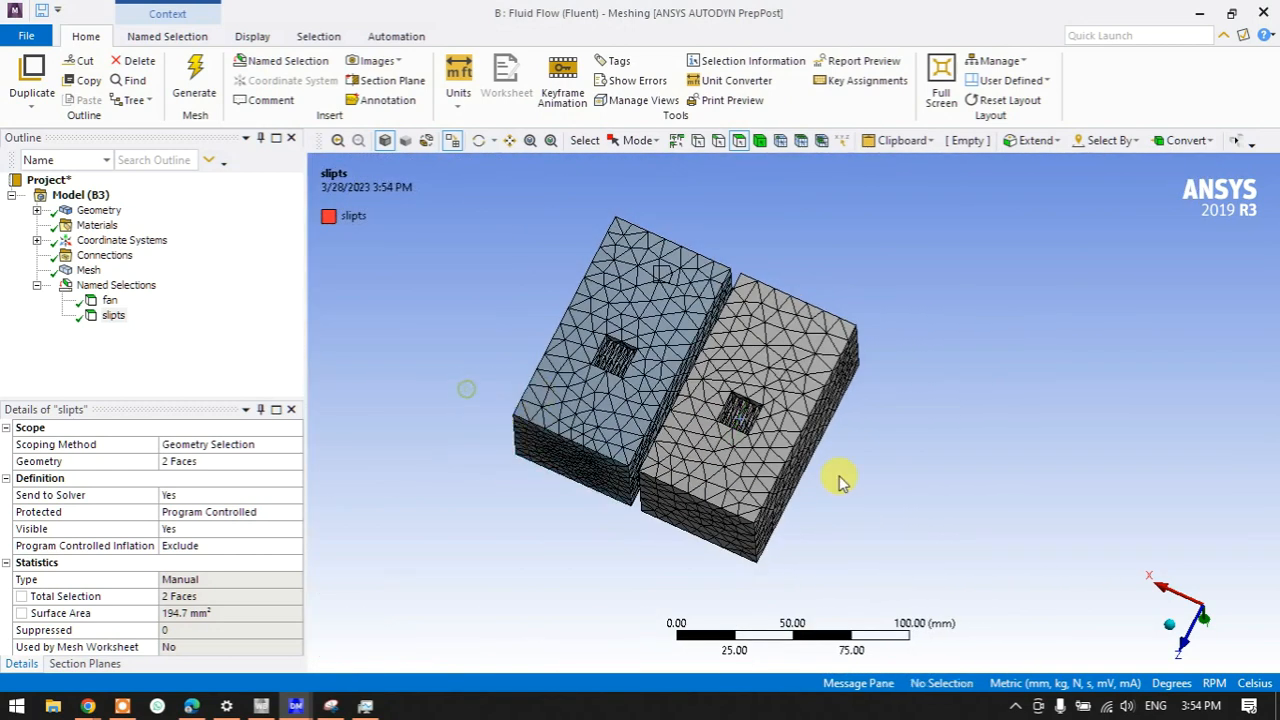
- View the model along the X axis and switch the display to see-through wireframe
click(1183, 585)
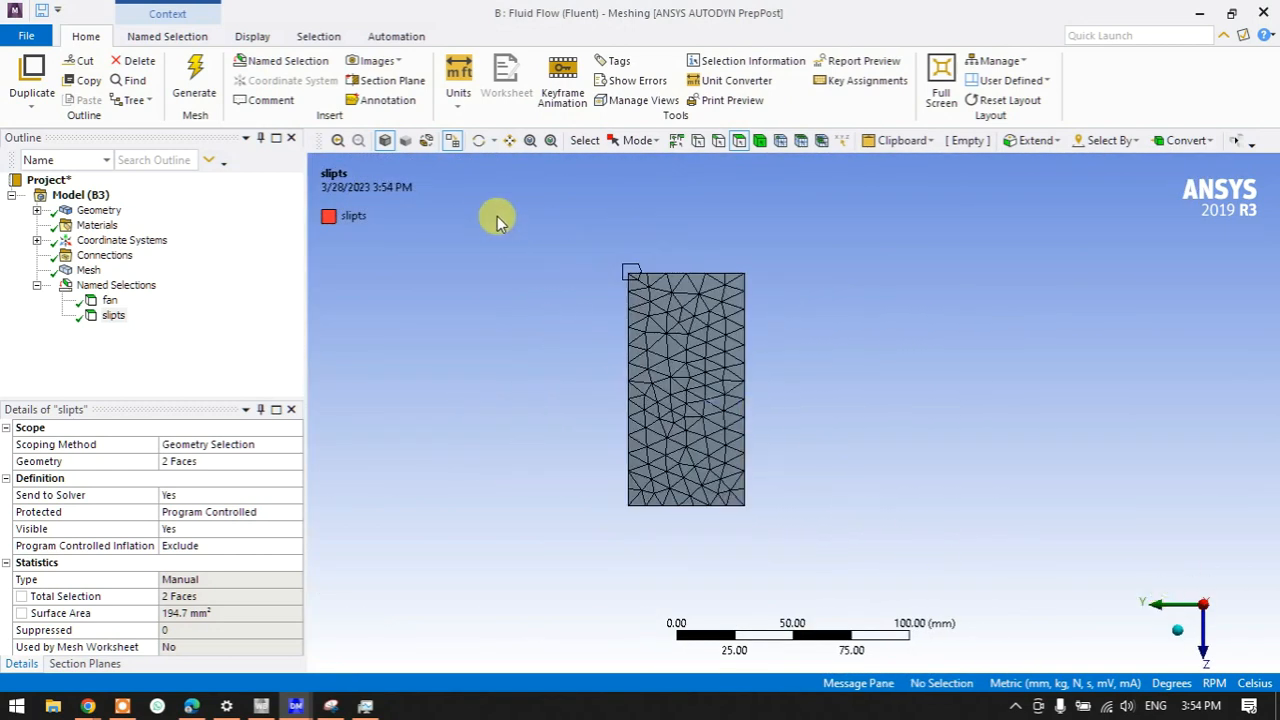
click(453, 143)
click(450, 143)
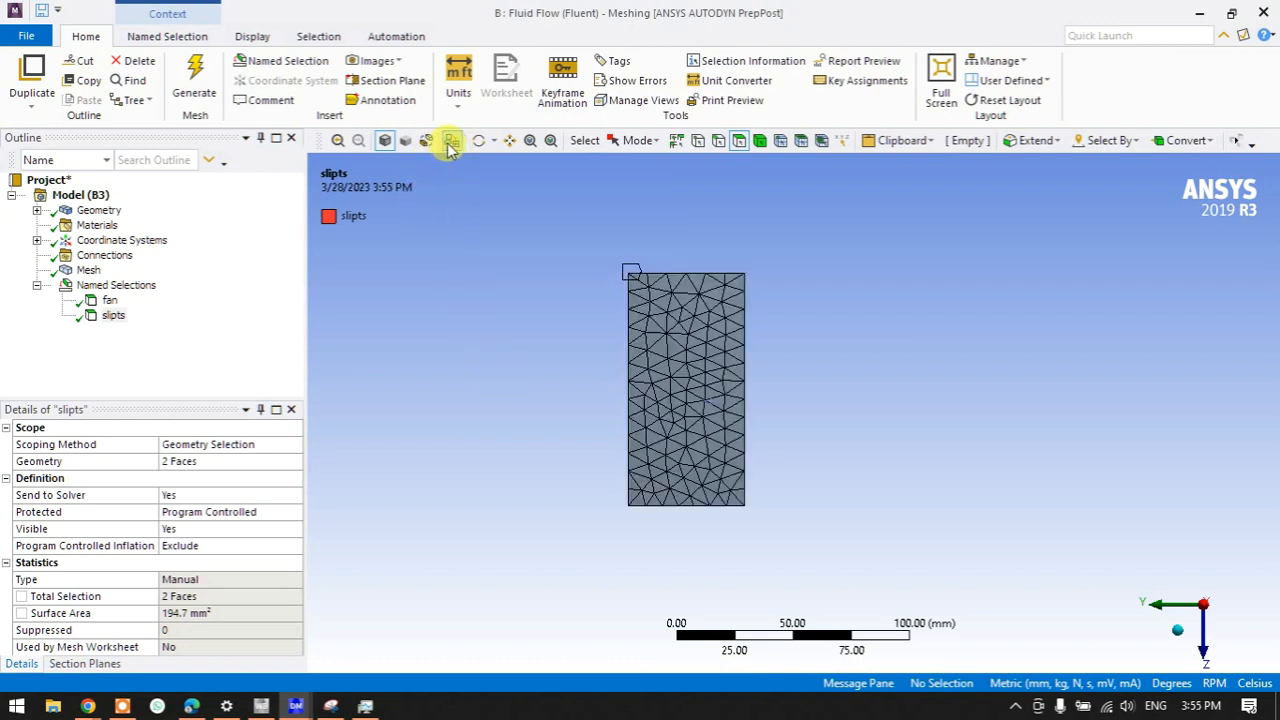
click(427, 142)
- Turn the model side-on and try box-selecting the heat sink faces
middle_drag(523, 361, 759, 363)
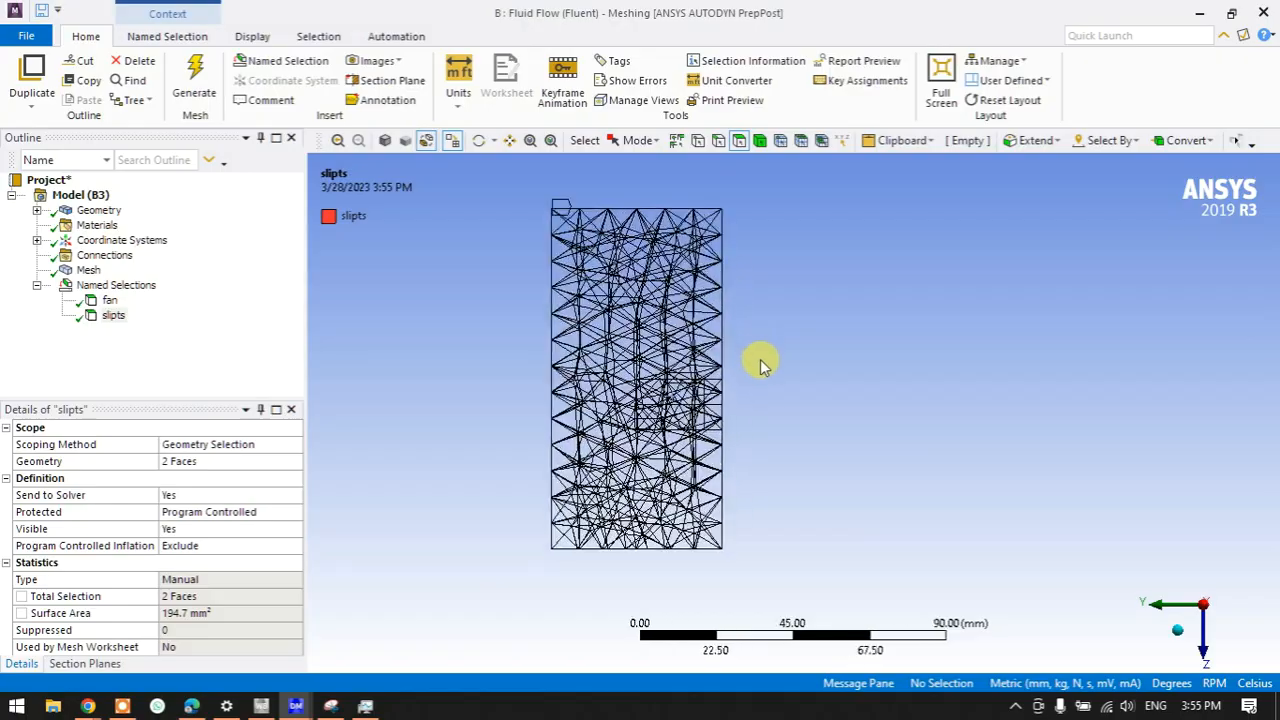
middle_drag(746, 413, 572, 375)
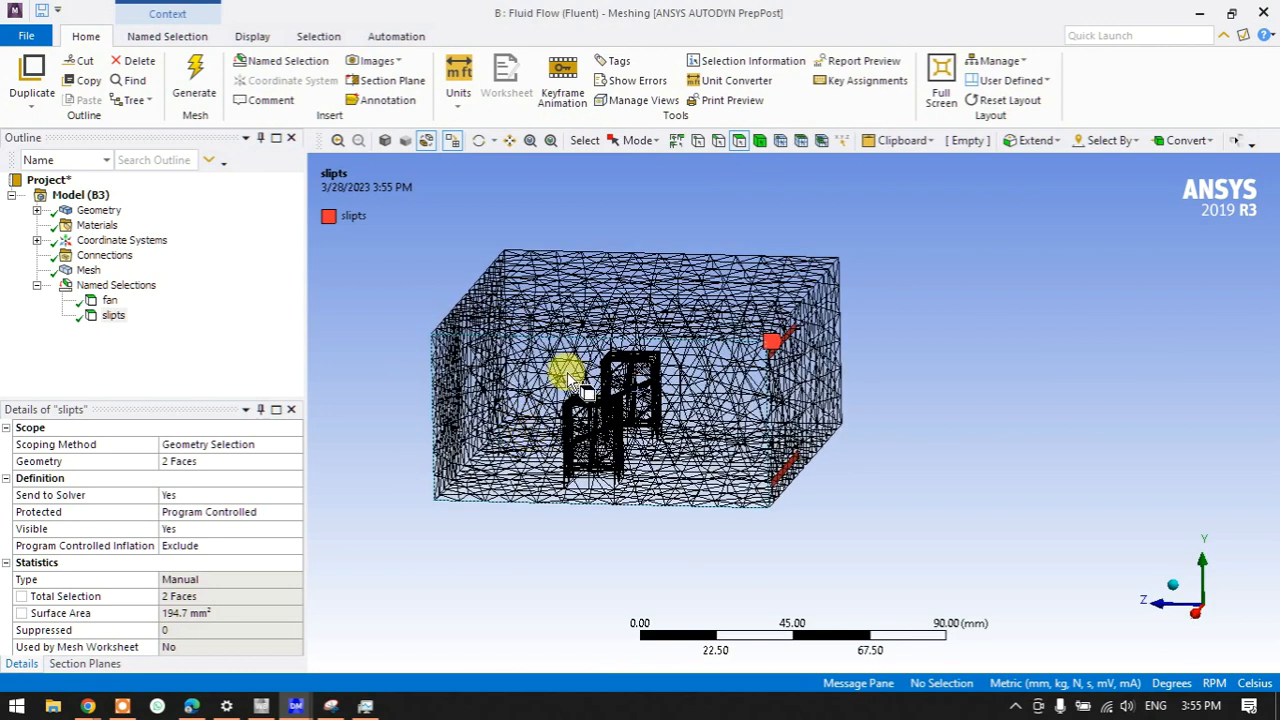
click(637, 143)
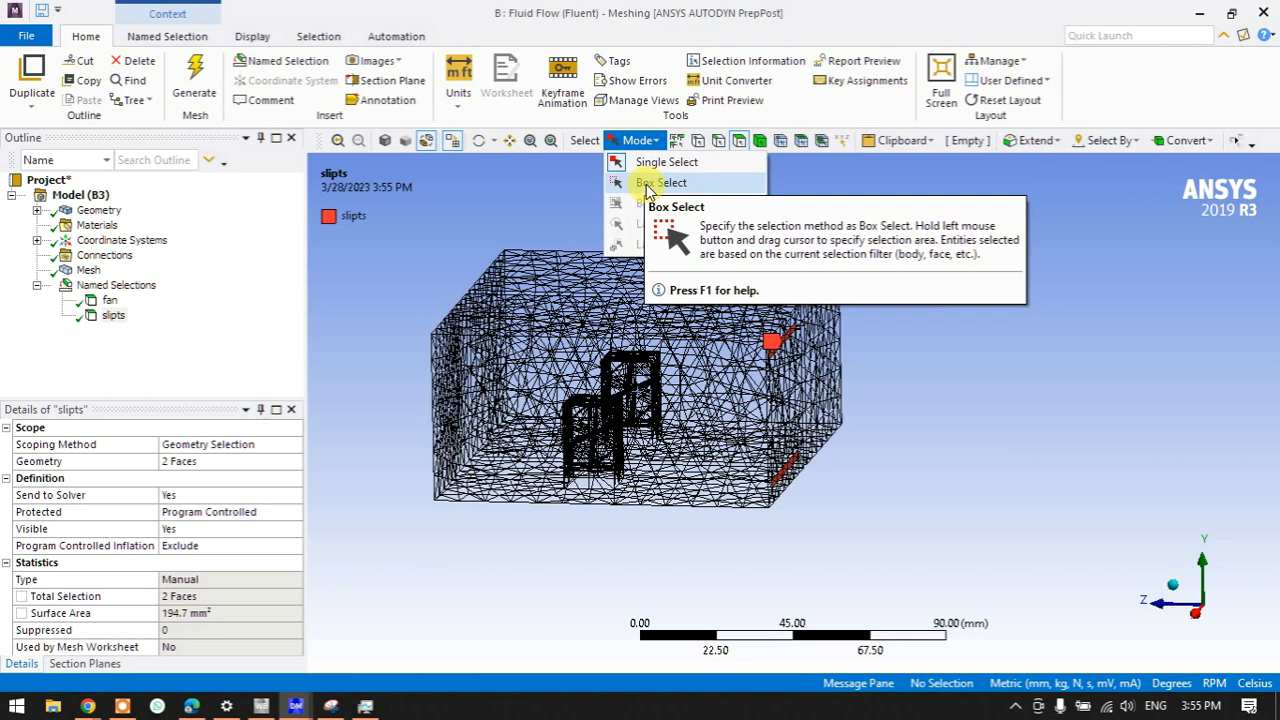
click(661, 183)
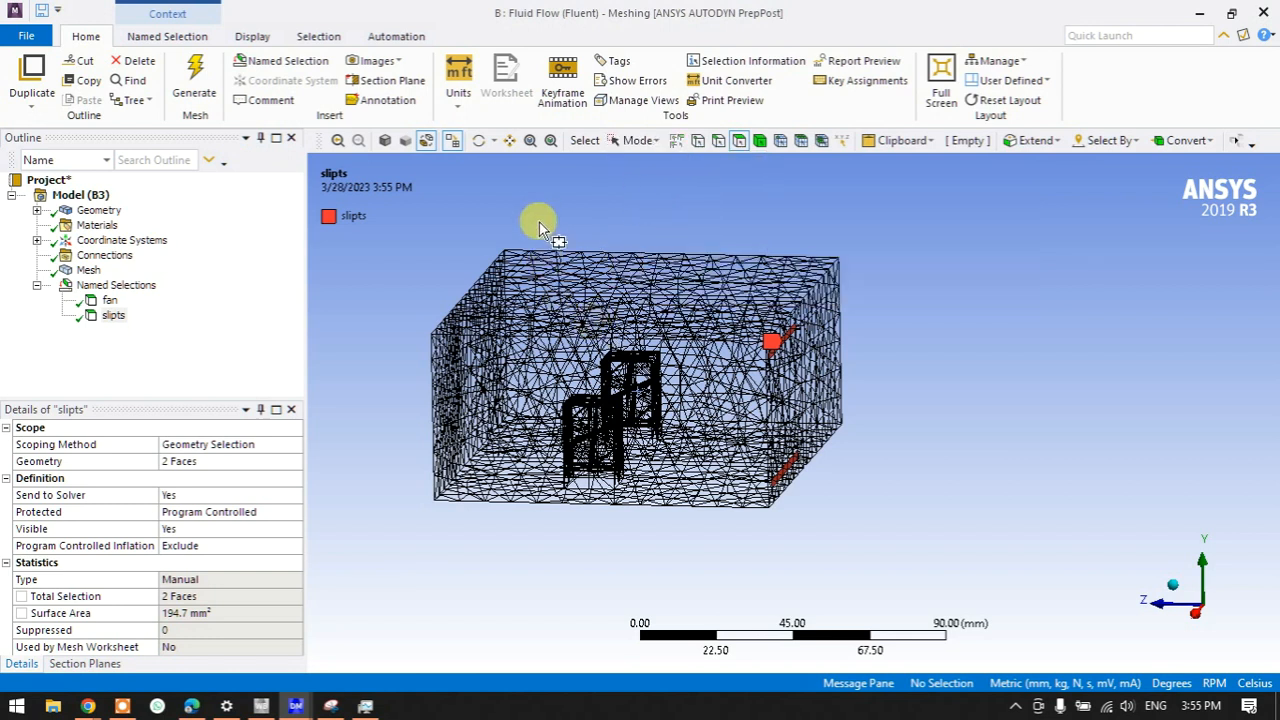
drag(540, 222, 705, 508)
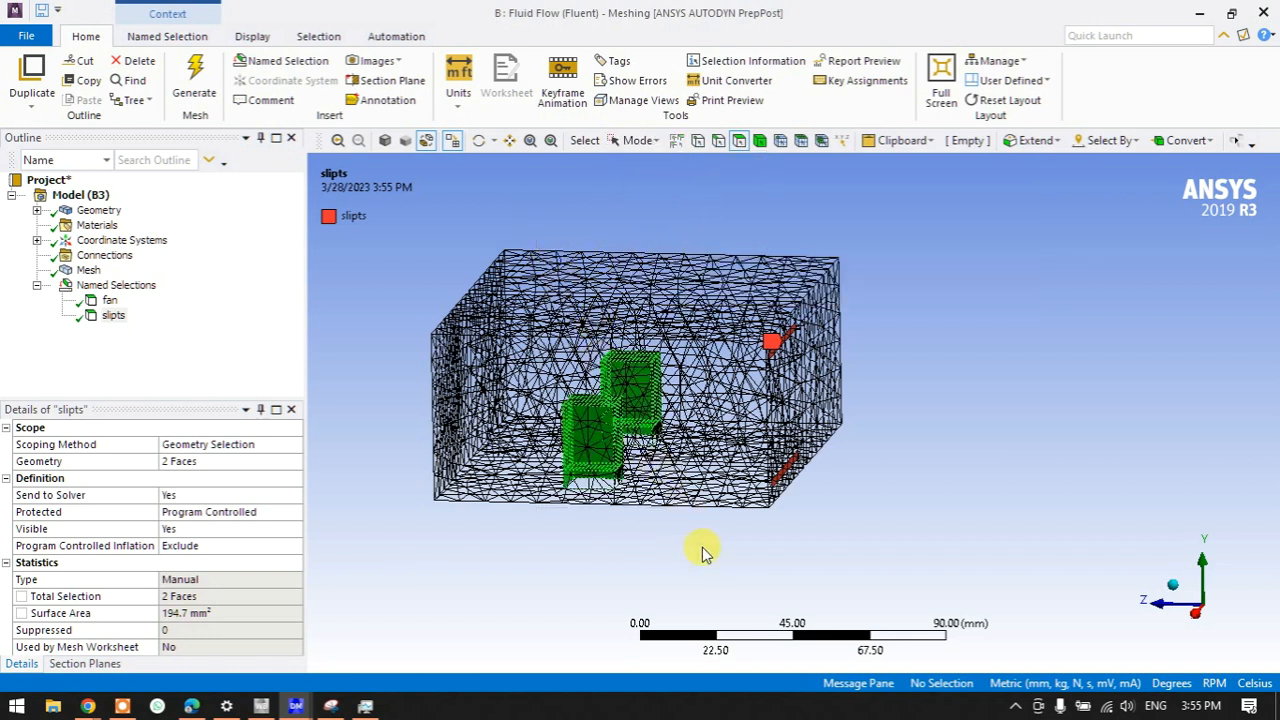
click(628, 595)
- Switch back to single-face picking and try selecting the enclosure's front and top faces
click(636, 140)
click(645, 165)
click(586, 340)
click(603, 292)
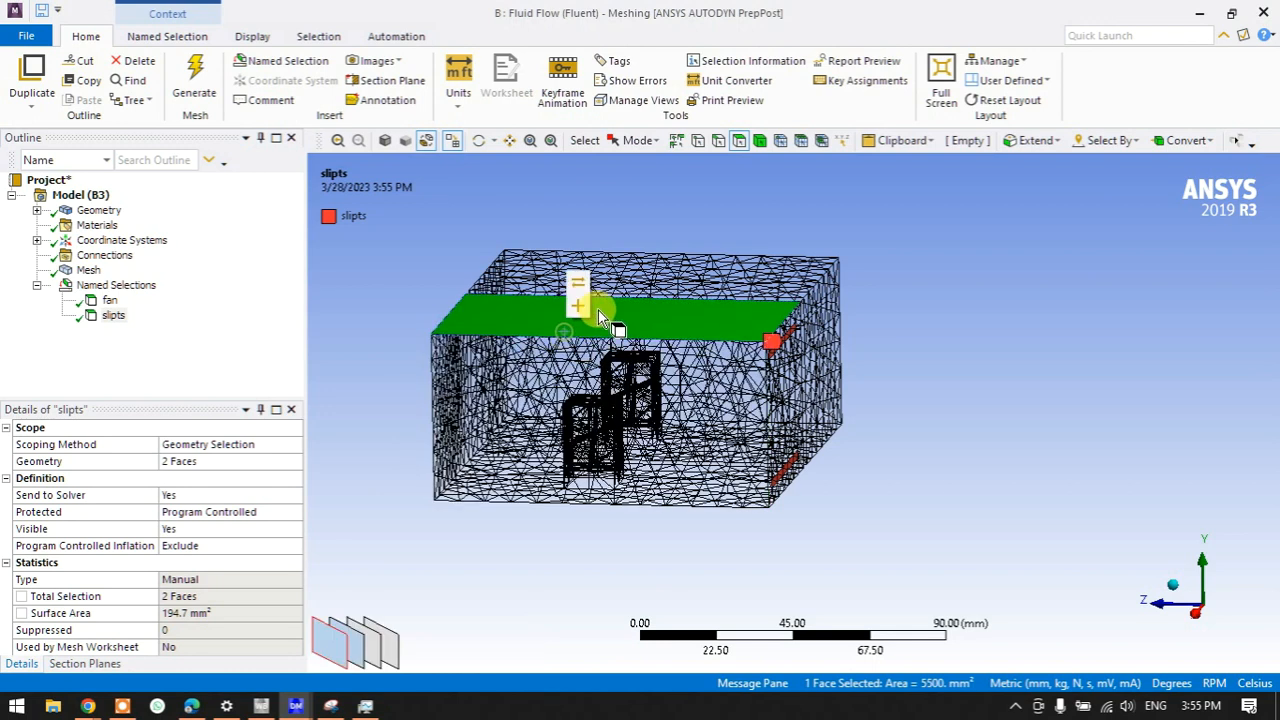
click(609, 443)
click(763, 286)
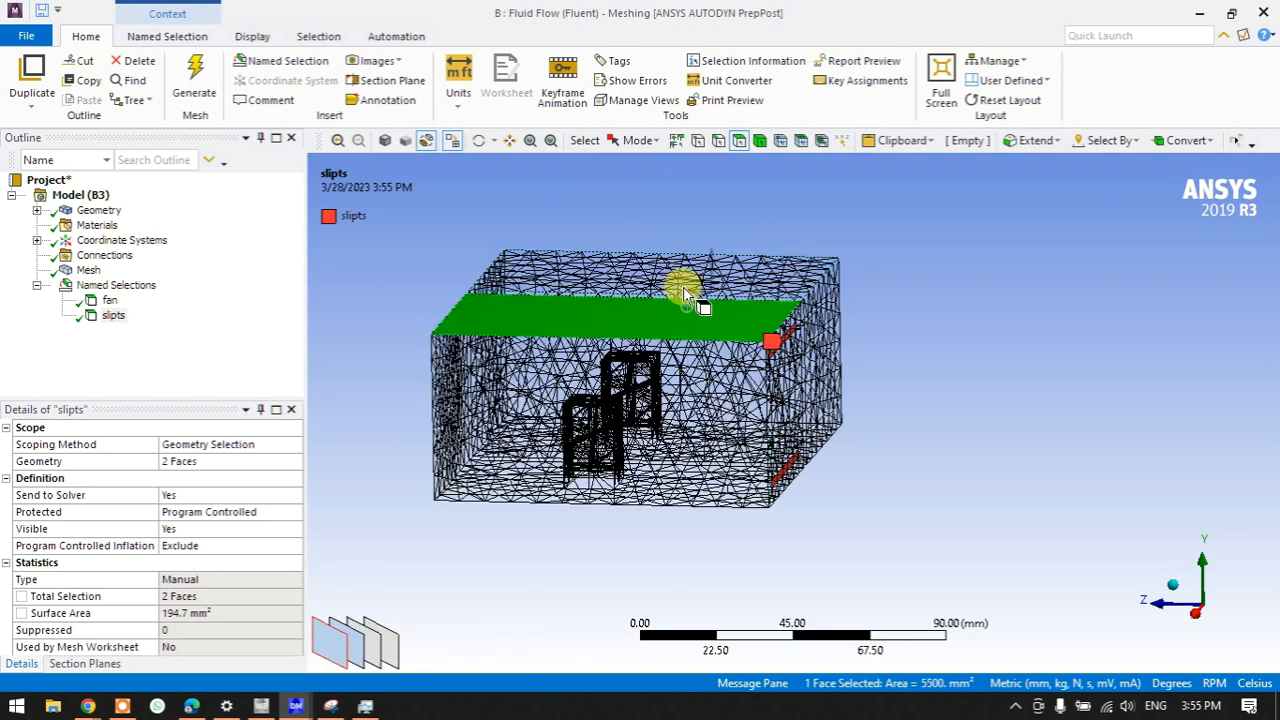
click(602, 228)
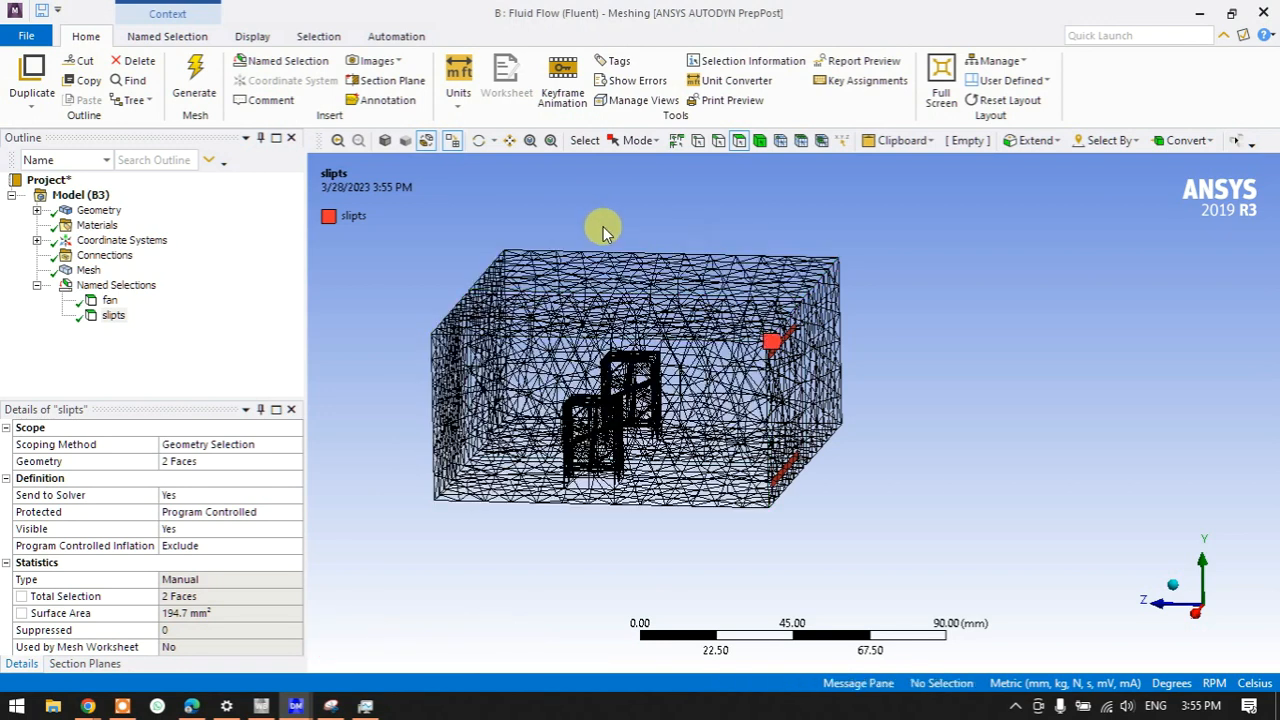
- Box-select just the heat sink's 42 faces, excluding the enclosure faces
click(640, 140)
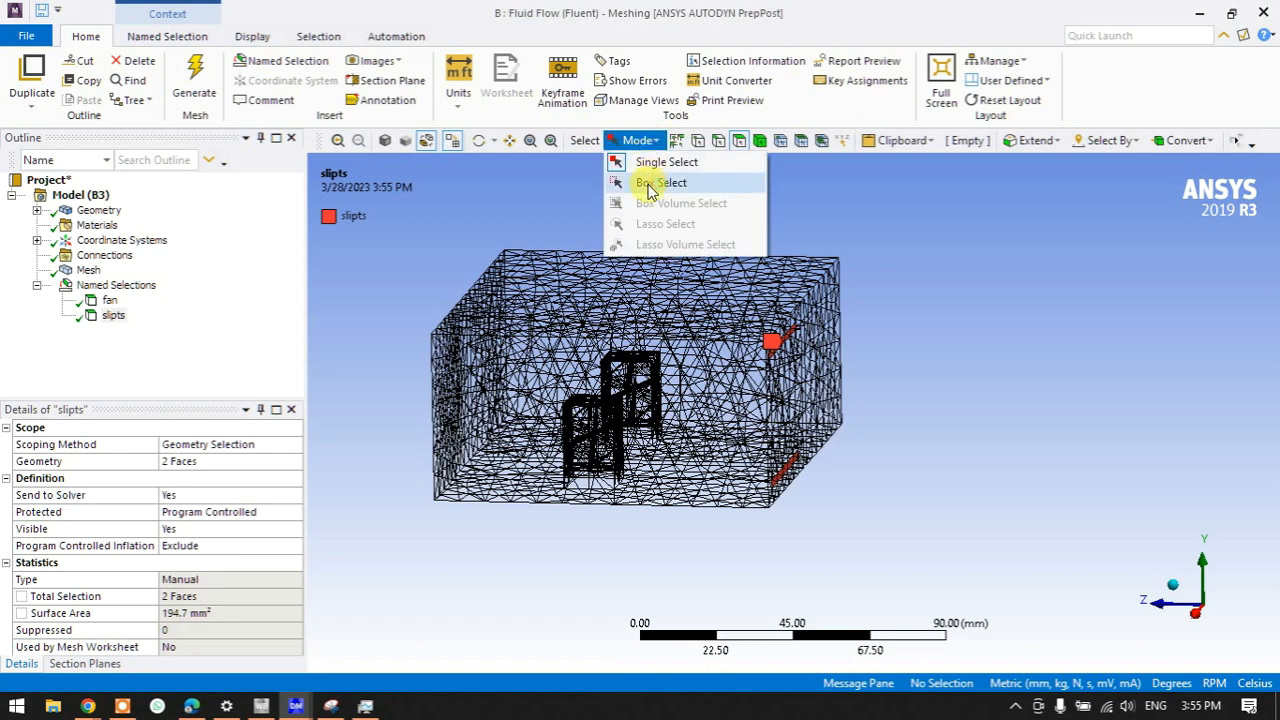
click(648, 186)
drag(535, 218, 697, 560)
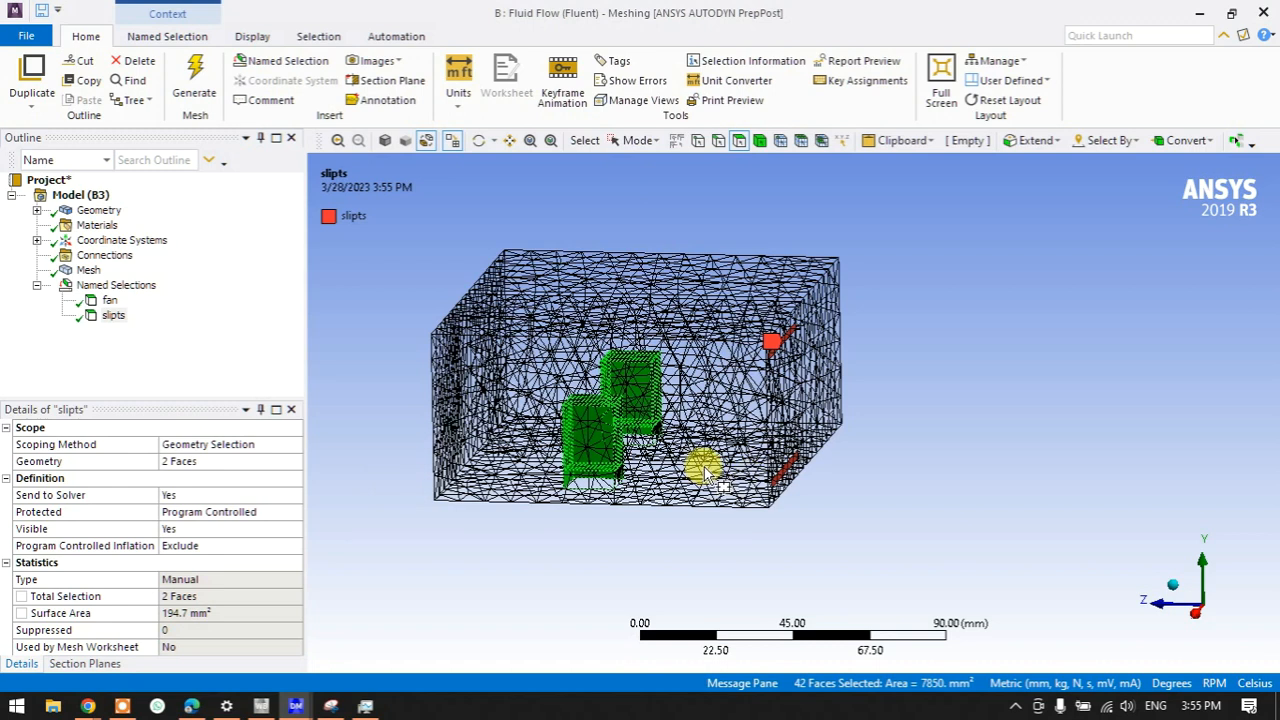
click(838, 553)
drag(396, 205, 1024, 582)
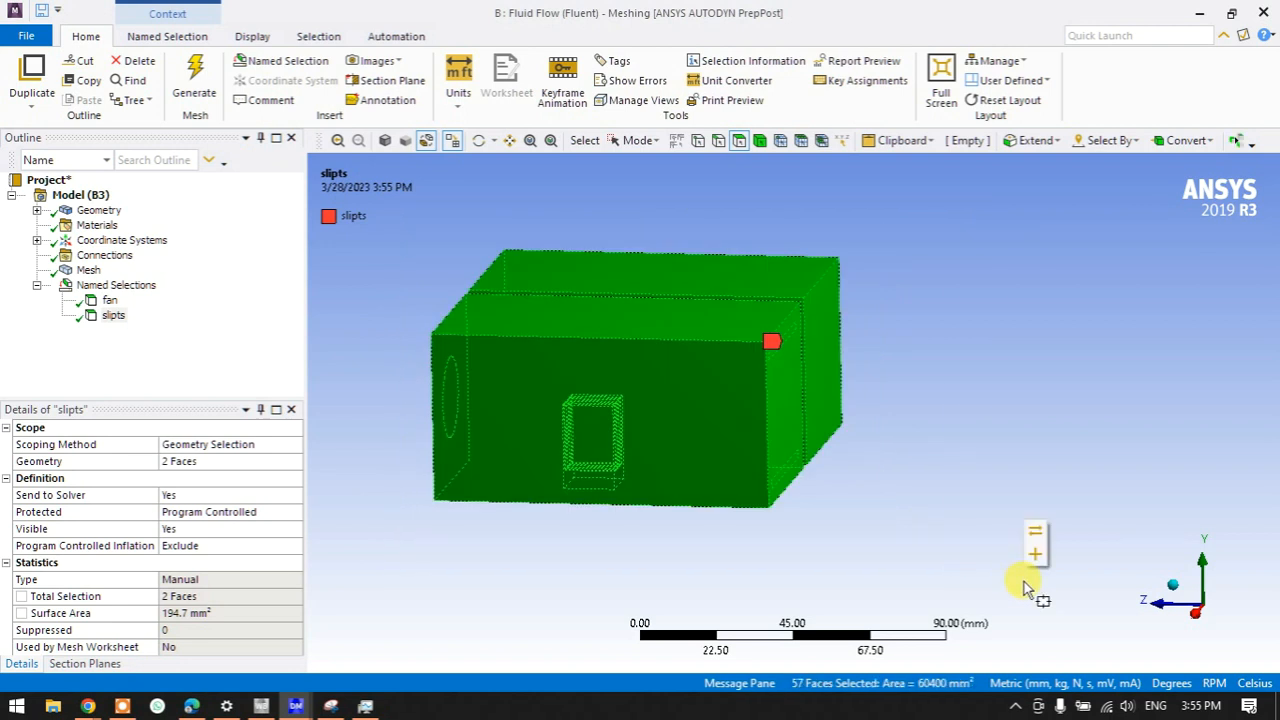
click(1007, 579)
drag(575, 278, 692, 540)
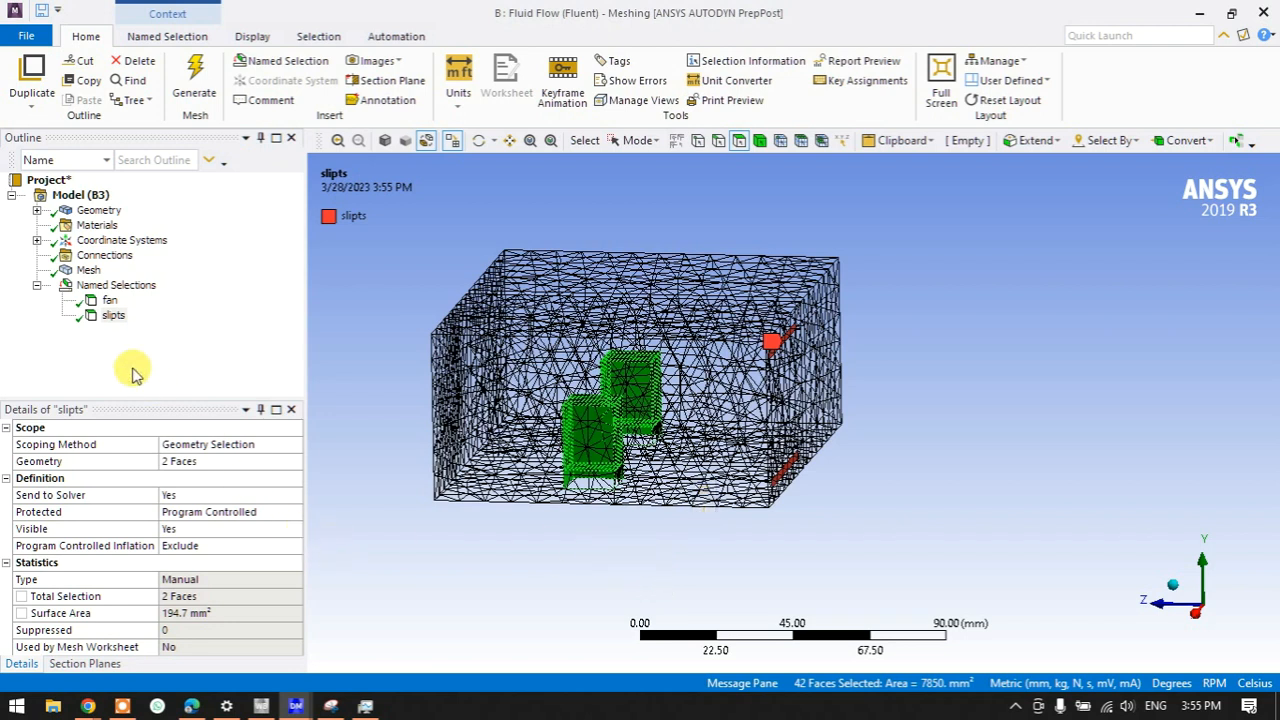
- Save the 42 selected faces as the heatsink named selection
right_click(600, 424)
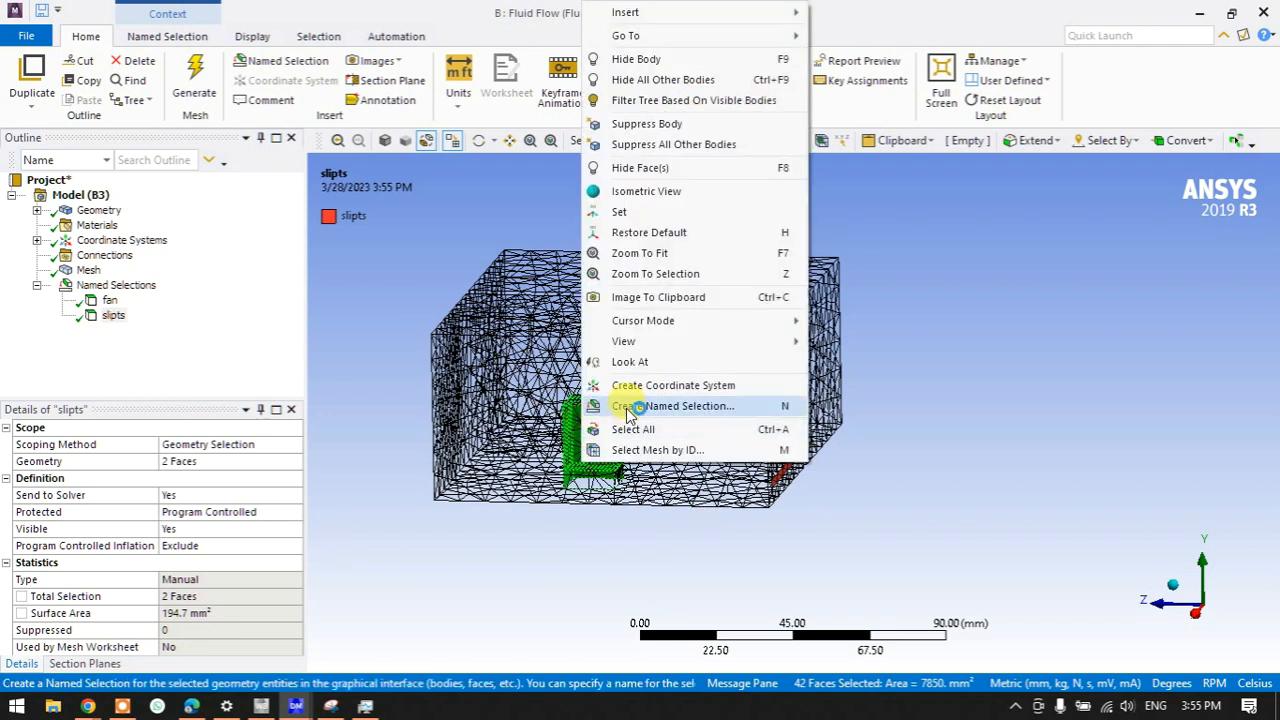
click(605, 406)
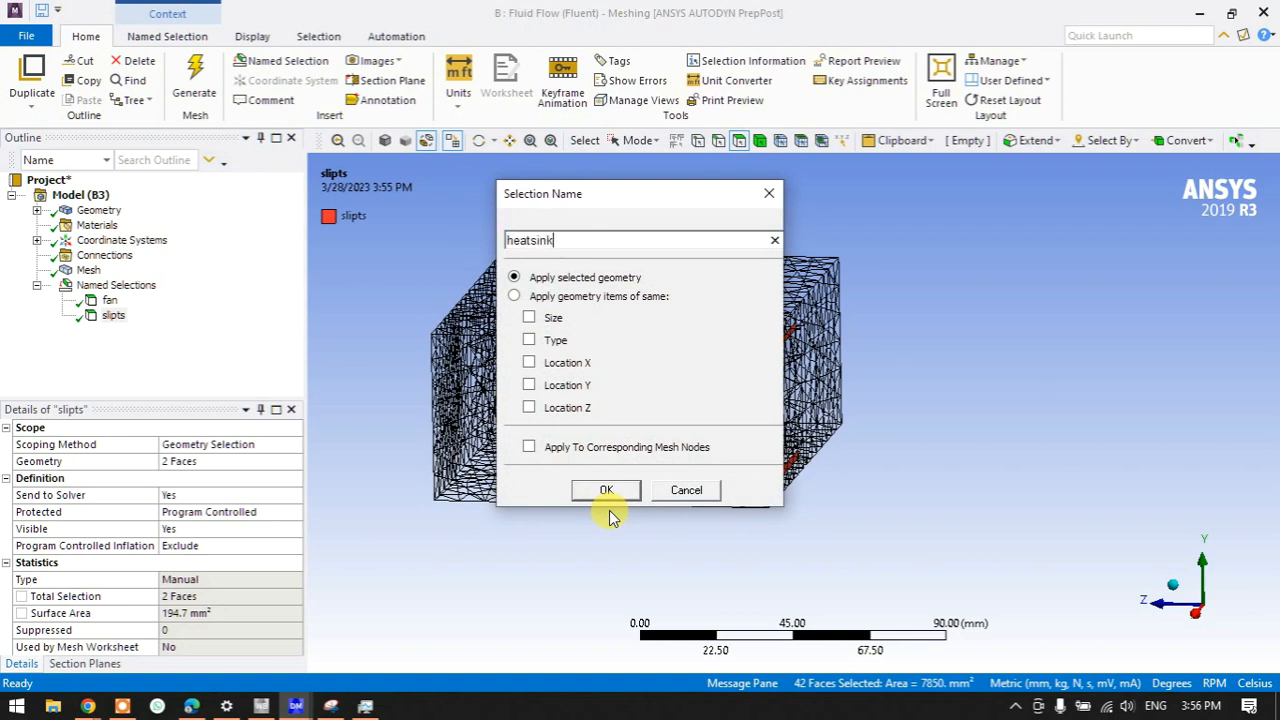
key(Return)
middle_drag(640, 497, 822, 565)
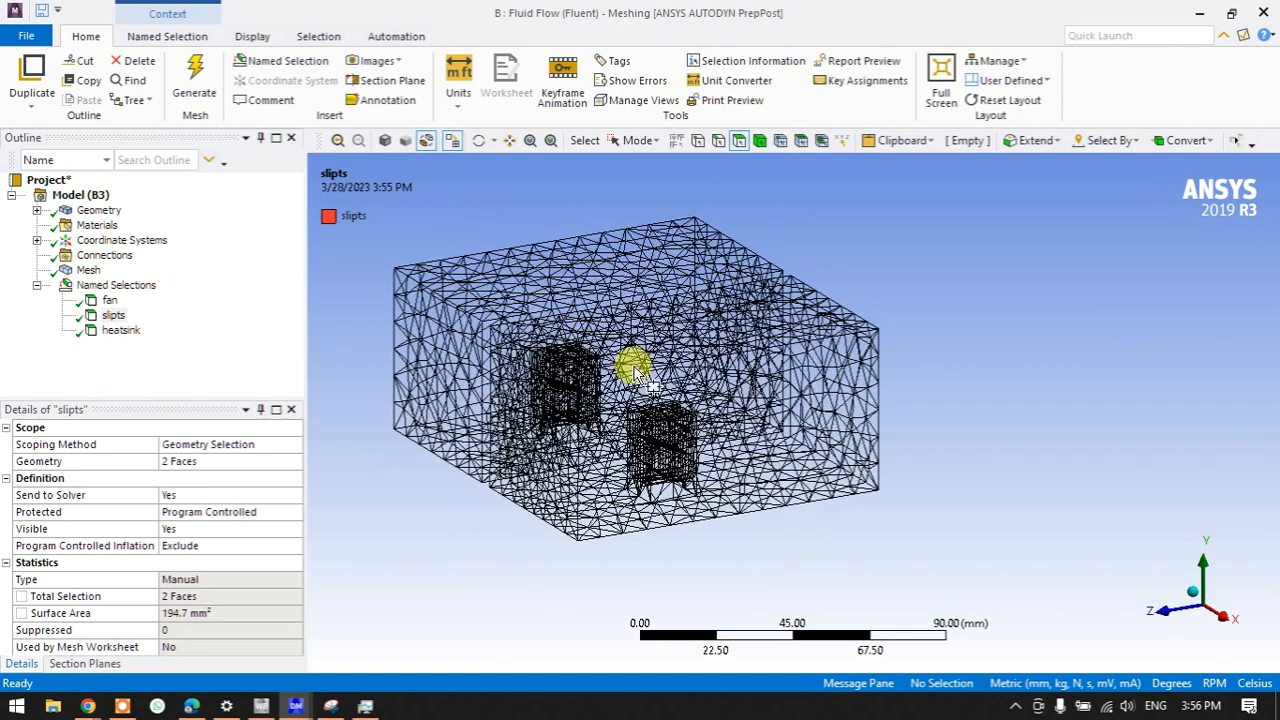
- Restore shaded display and set the global mesh Element Size to 3 mm, then 2 mm
click(425, 141)
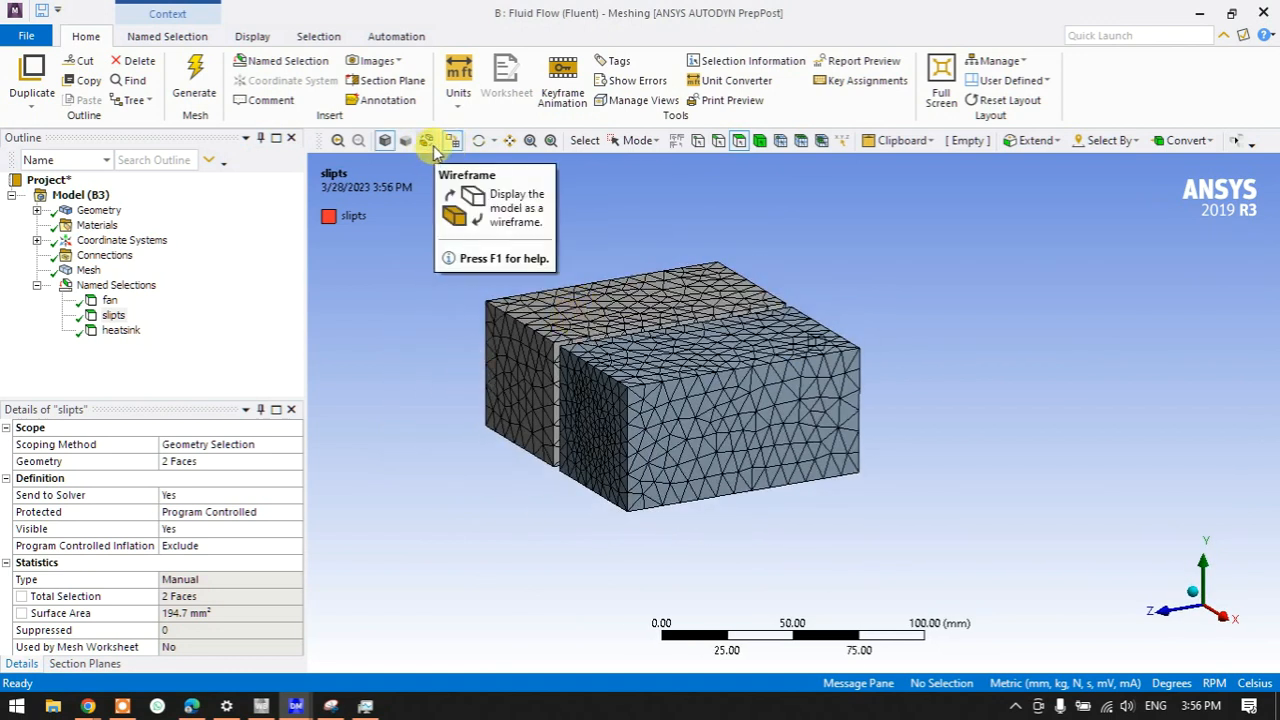
middle_drag(640, 423, 675, 415)
click(88, 270)
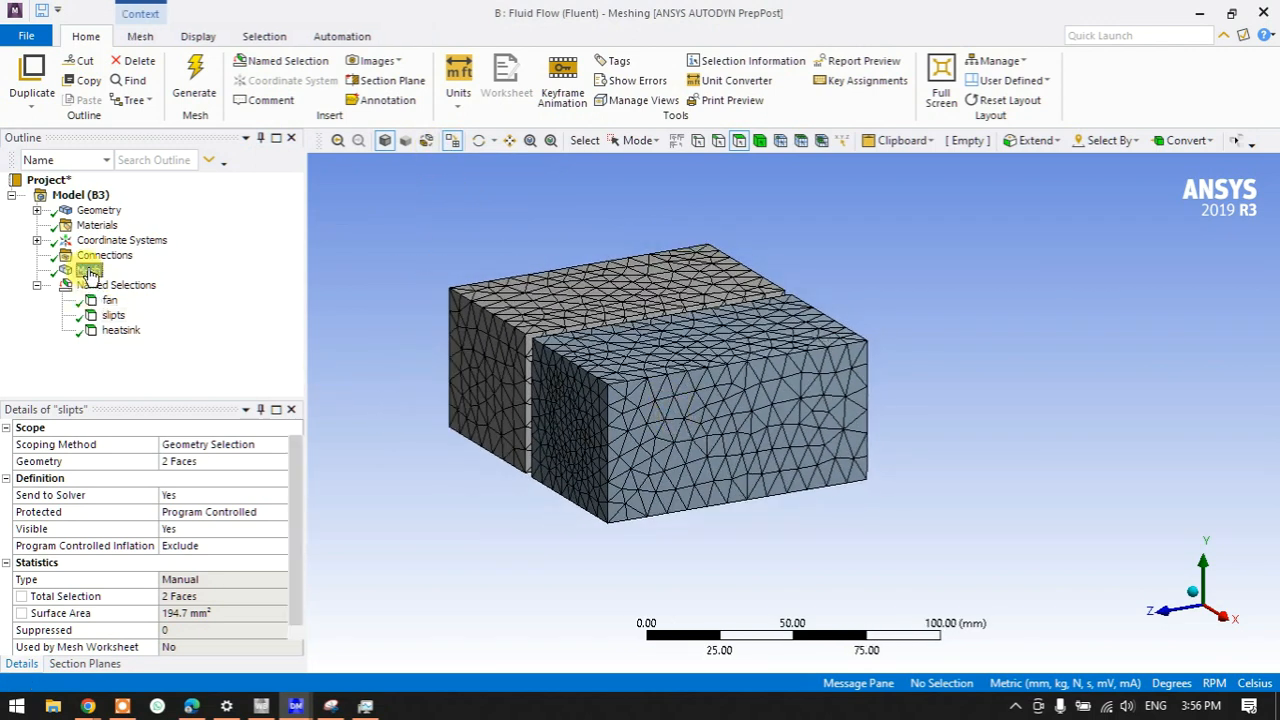
click(217, 529)
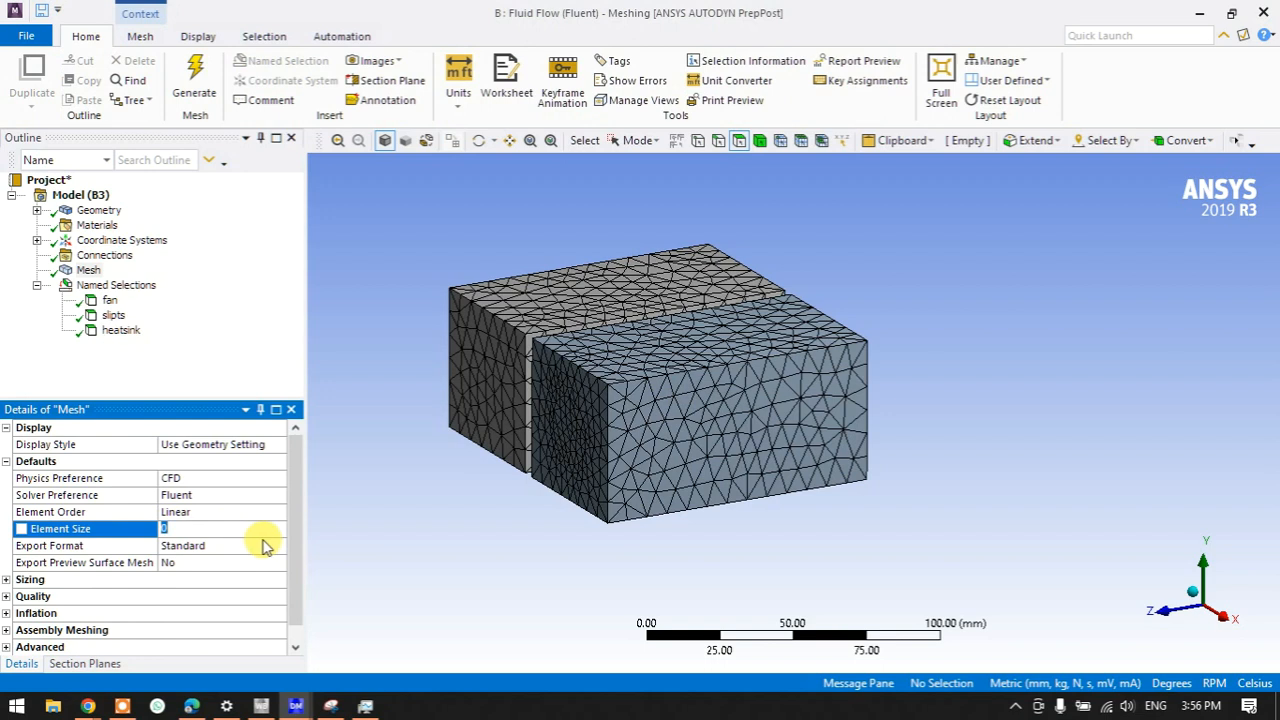
text(3)
key(Return)
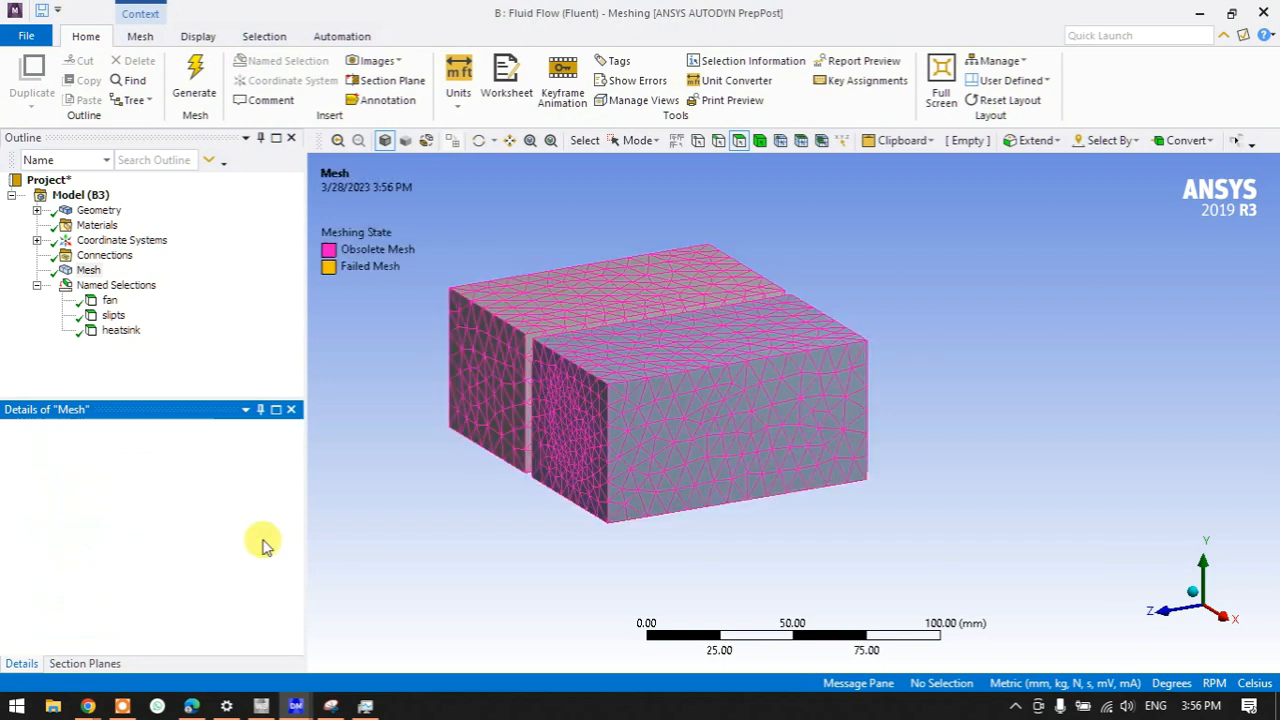
click(249, 528)
text(2)
key(Return)
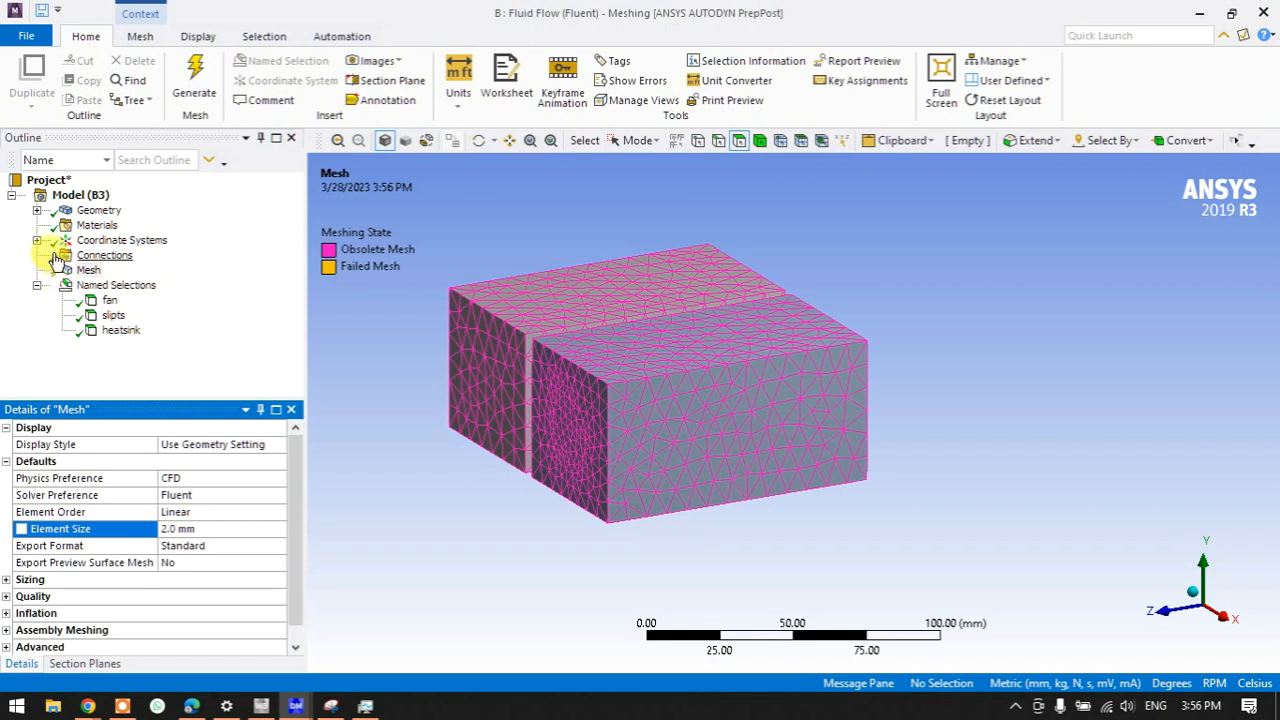
- Generate the 2 mm mesh, inspect it, and switch back to Workbench
right_click(86, 270)
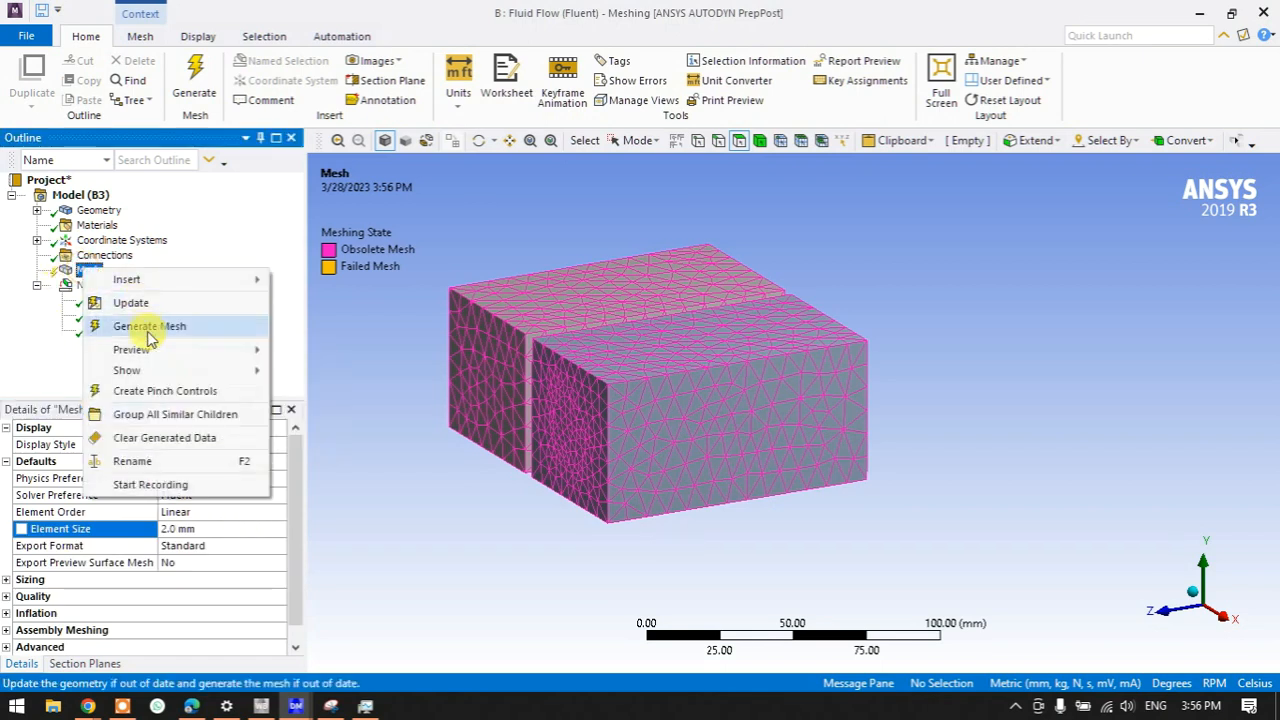
click(149, 330)
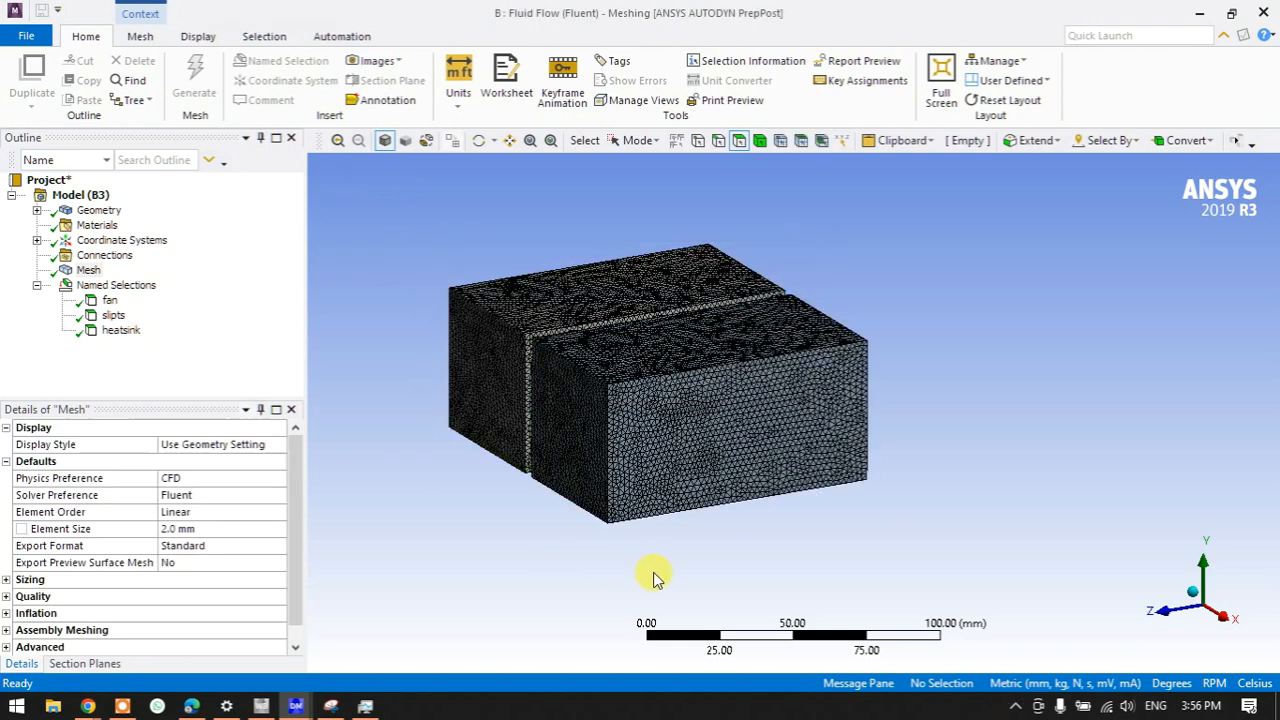
scroll(668, 490, up, 3)
middle_drag(728, 435, 811, 449)
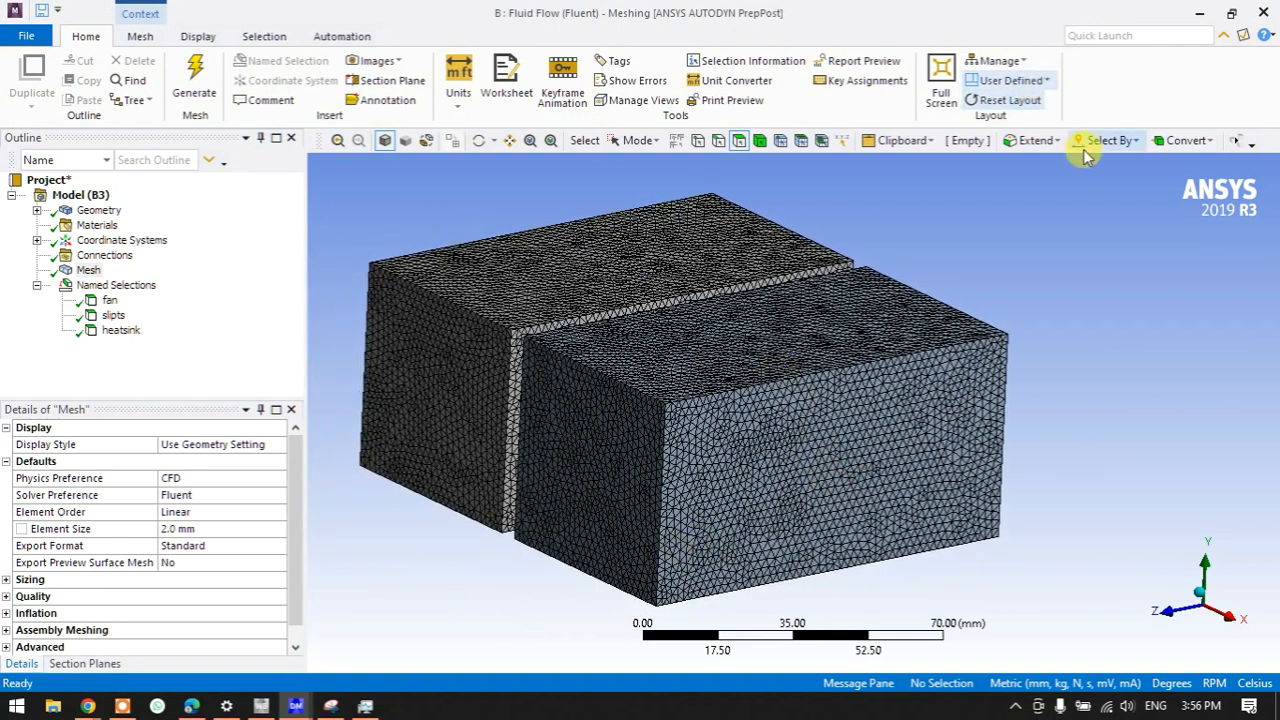
click(266, 707)
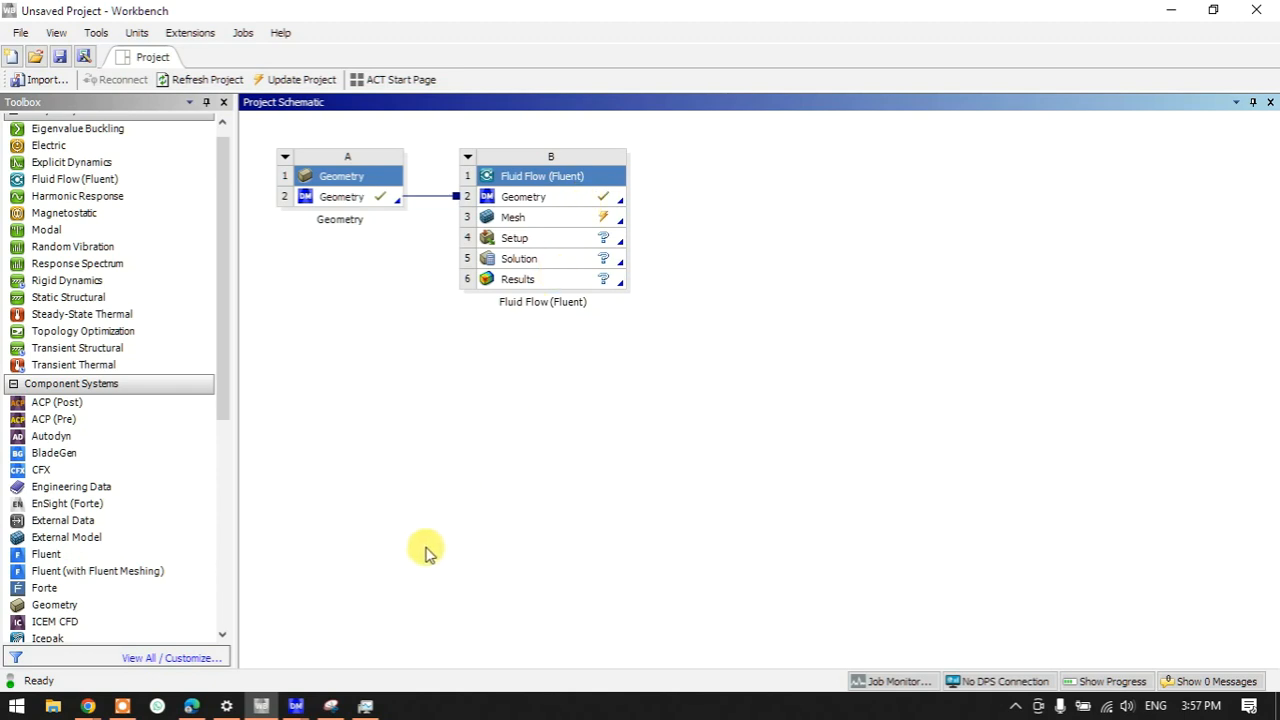
- Return to ANSYS Meshing and Update the mesh so it is current
mouse_move(297, 702)
click(330, 685)
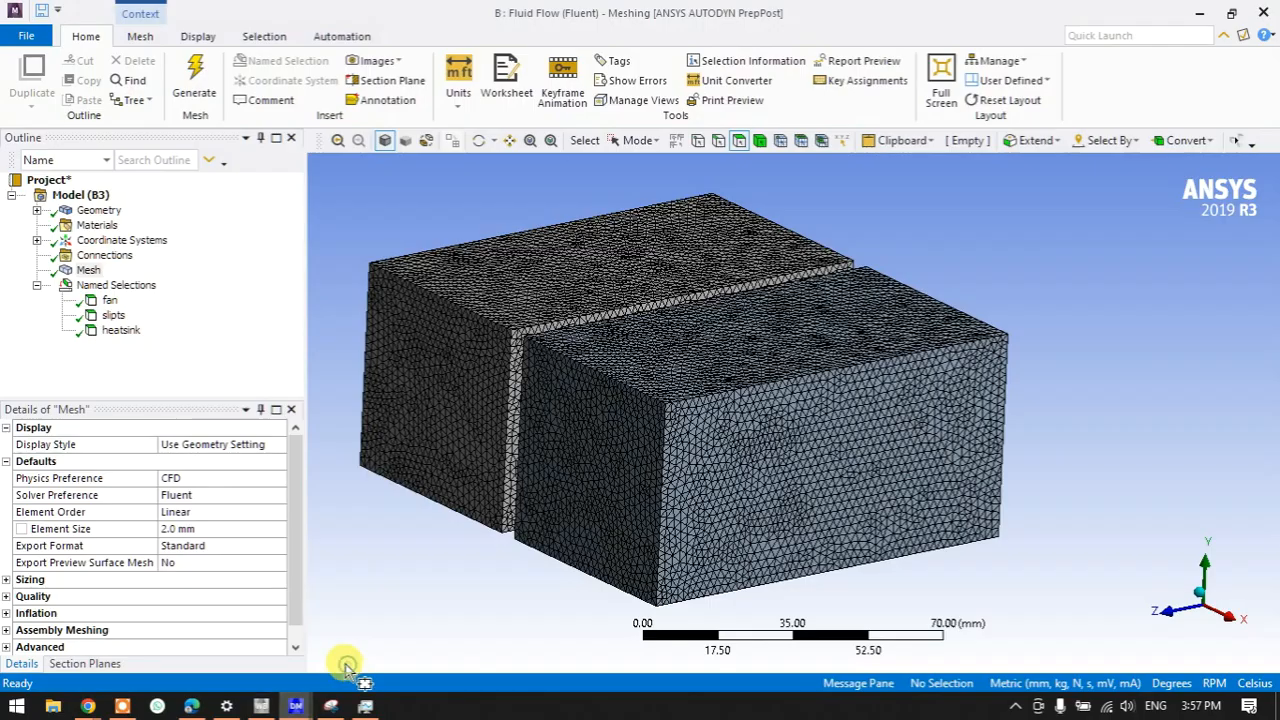
right_click(90, 276)
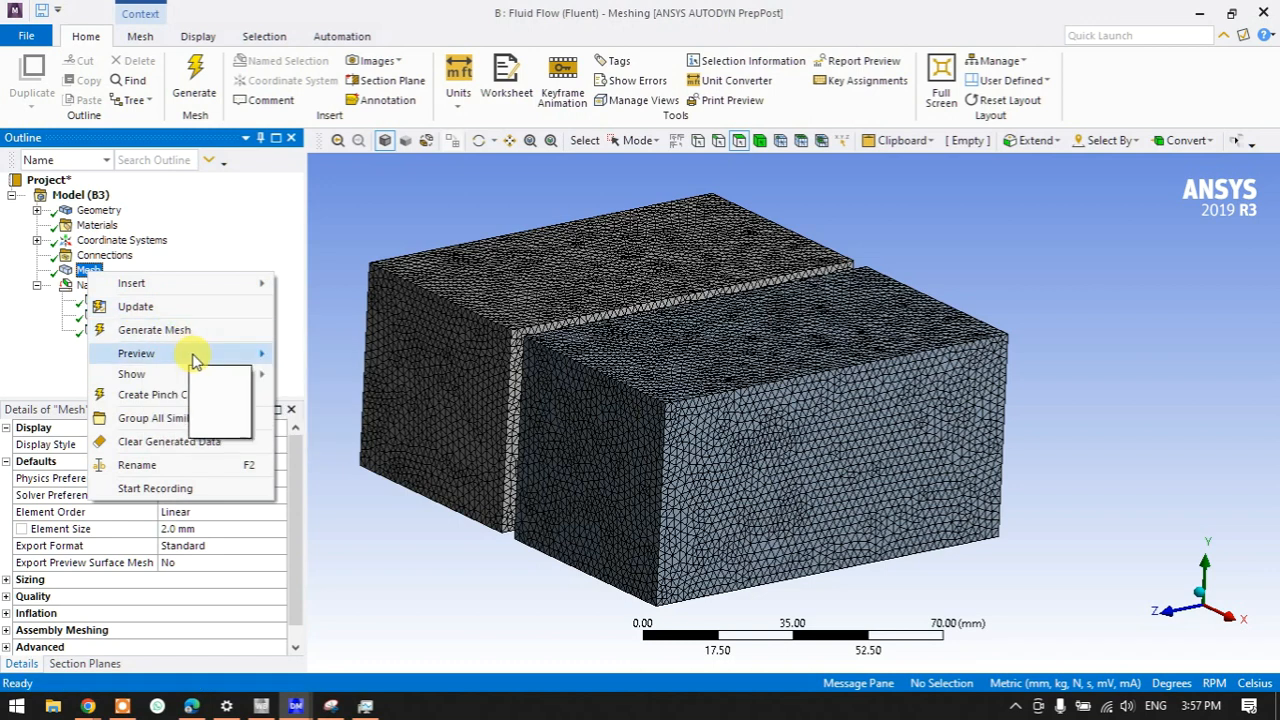
click(136, 308)
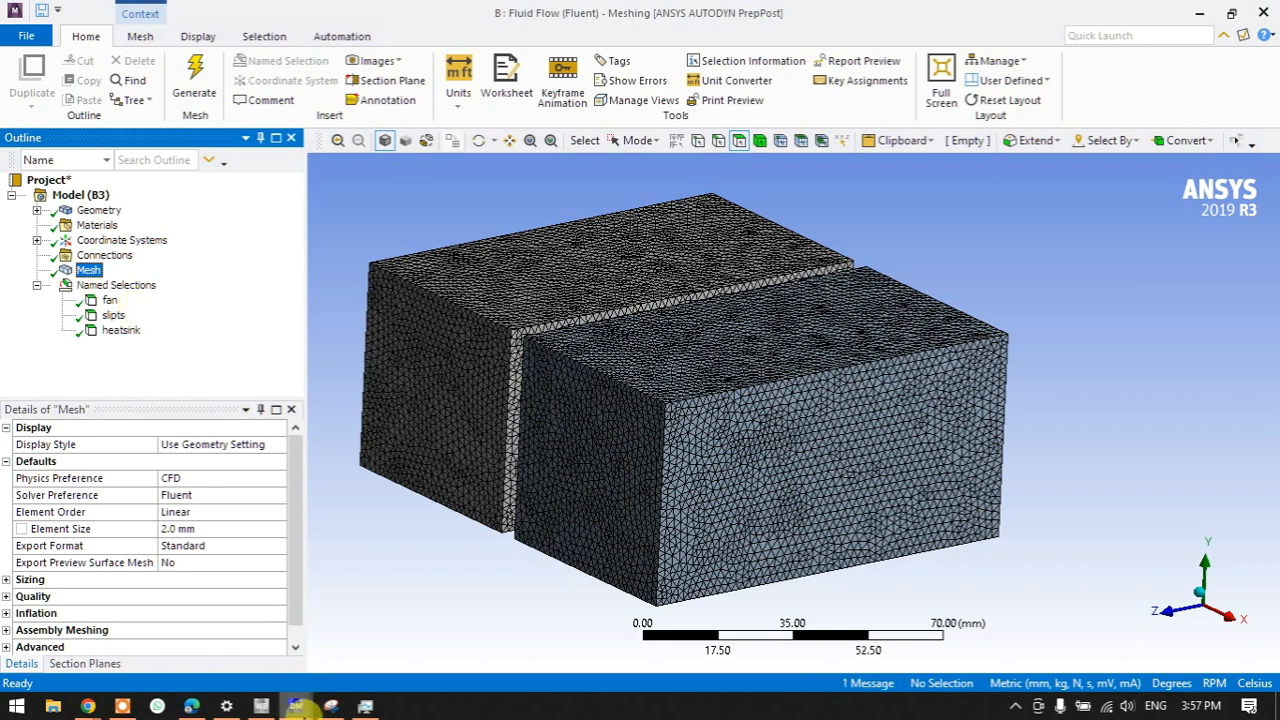
- Add a standalone Static Structural system C in Workbench and bring up Snipping Tool
click(261, 706)
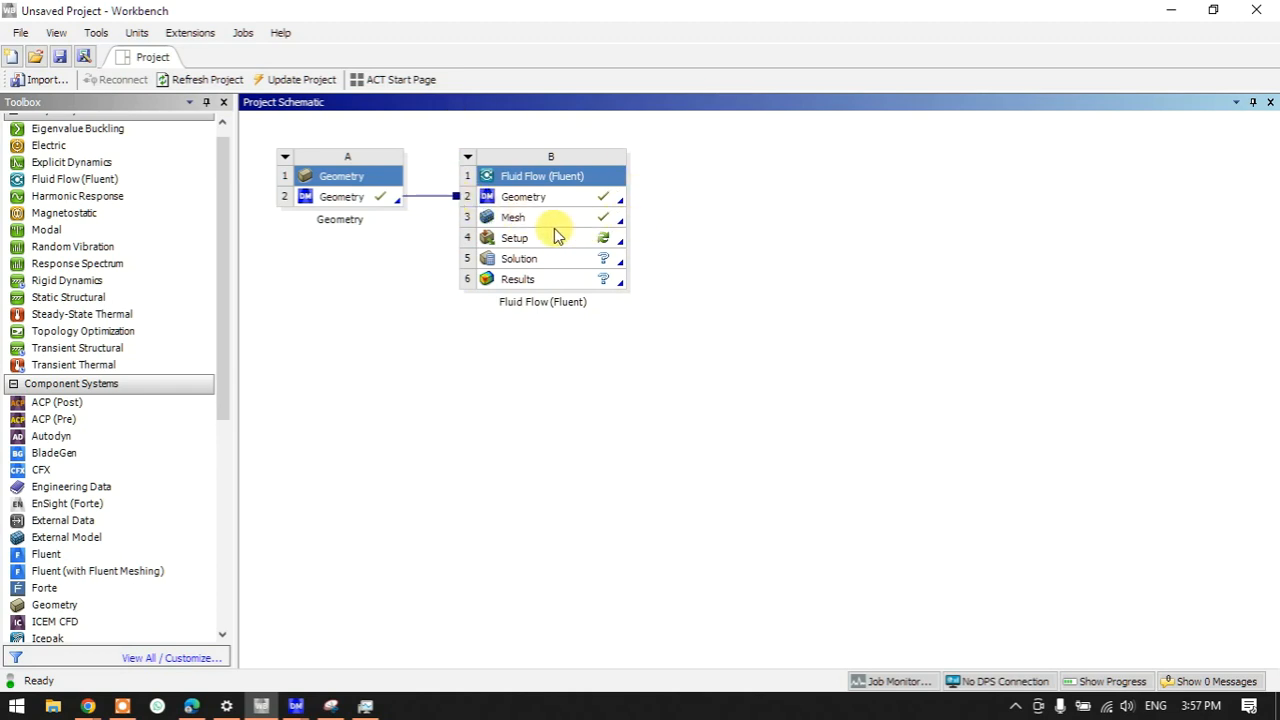
drag(68, 297, 695, 185)
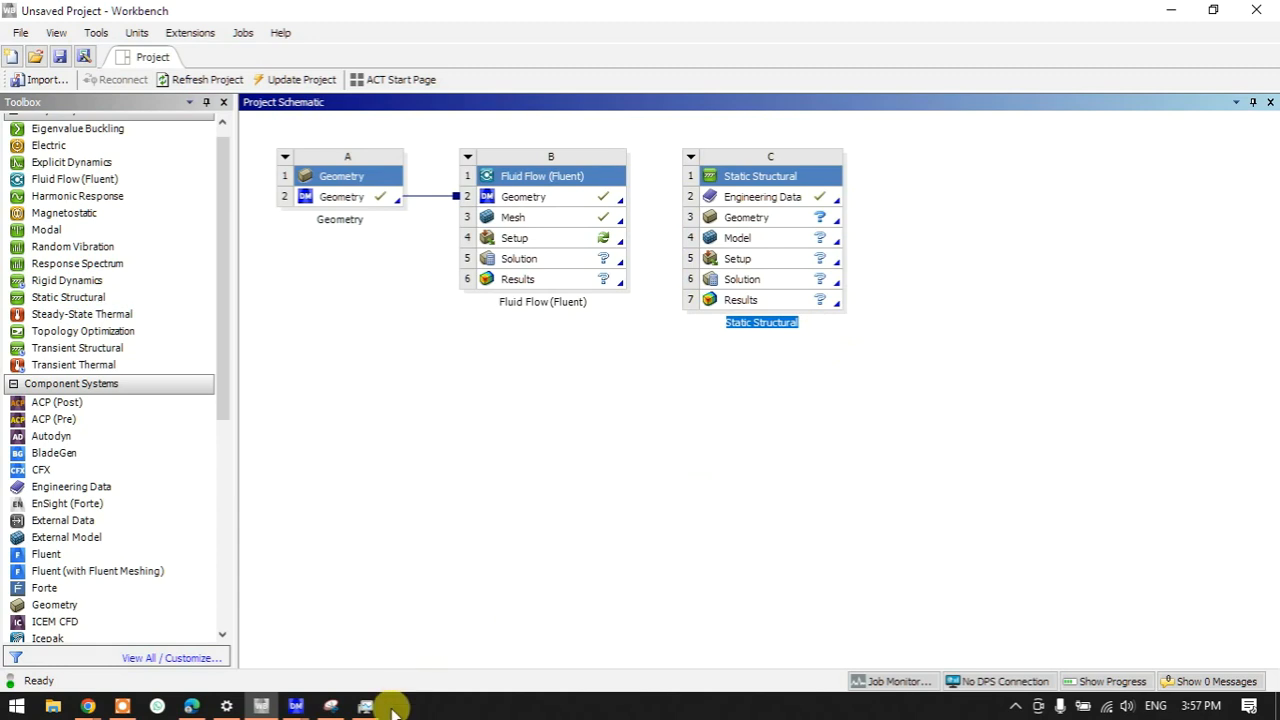
click(330, 706)
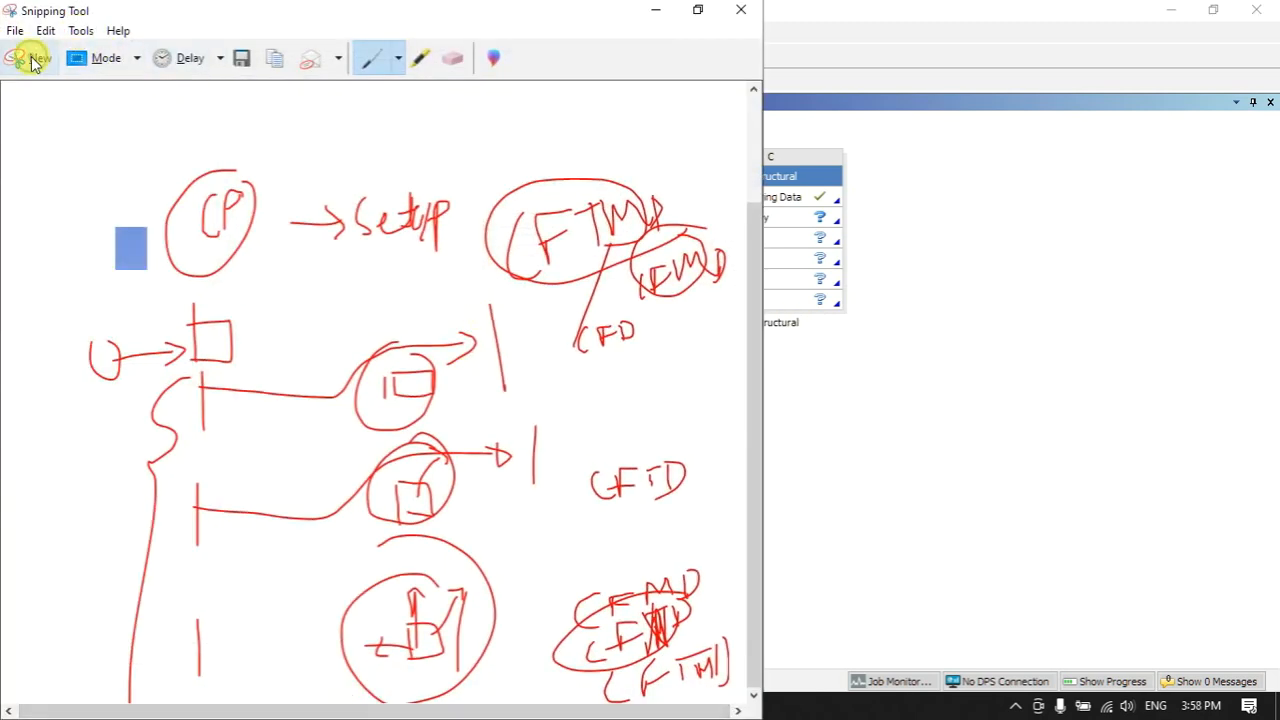
- Take a first snip of the schematic blocks and start a red handwritten label beside them
click(30, 58)
drag(679, 280, 876, 383)
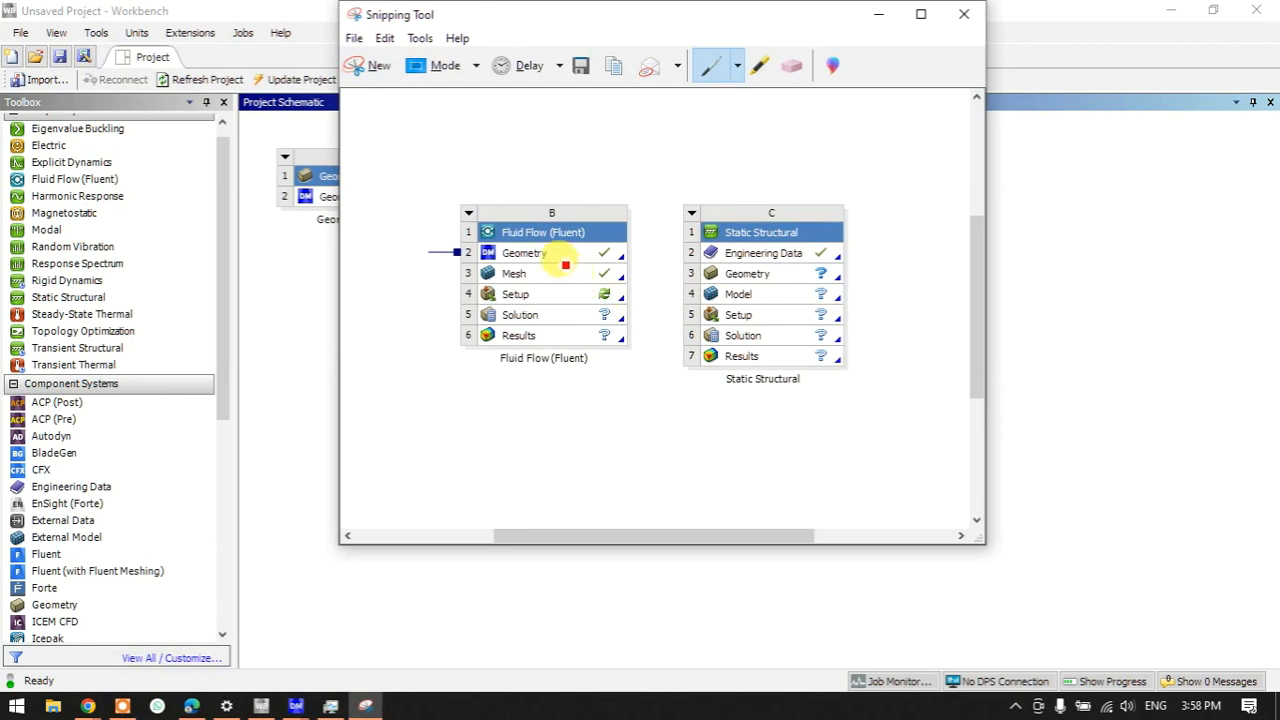
mouse_move(459, 183)
mouse_down()
mouse_move(460, 280)
mouse_move(560, 291)
mouse_move(651, 277)
mouse_move(646, 191)
mouse_move(486, 180)
mouse_move(557, 137)
mouse_move(583, 137)
mouse_move(568, 156)
mouse_move(678, 122)
mouse_up()
mouse_move(450, 293)
mouse_down()
mouse_move(452, 343)
mouse_move(588, 276)
mouse_move(651, 300)
mouse_move(551, 357)
mouse_move(455, 371)
mouse_up()
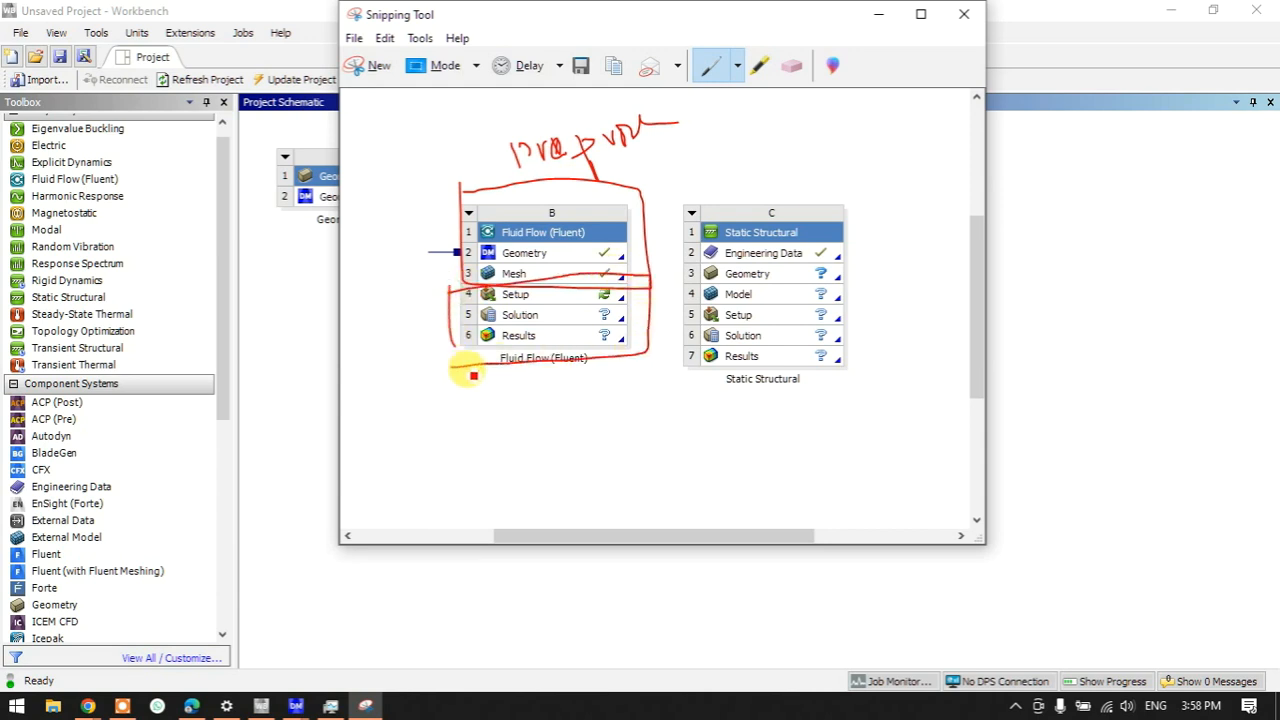
- Re-snip blocks B and C, boxing their Geometry/Mesh and Engineering Data rows and circling both Results rows
click(370, 66)
drag(425, 128, 886, 366)
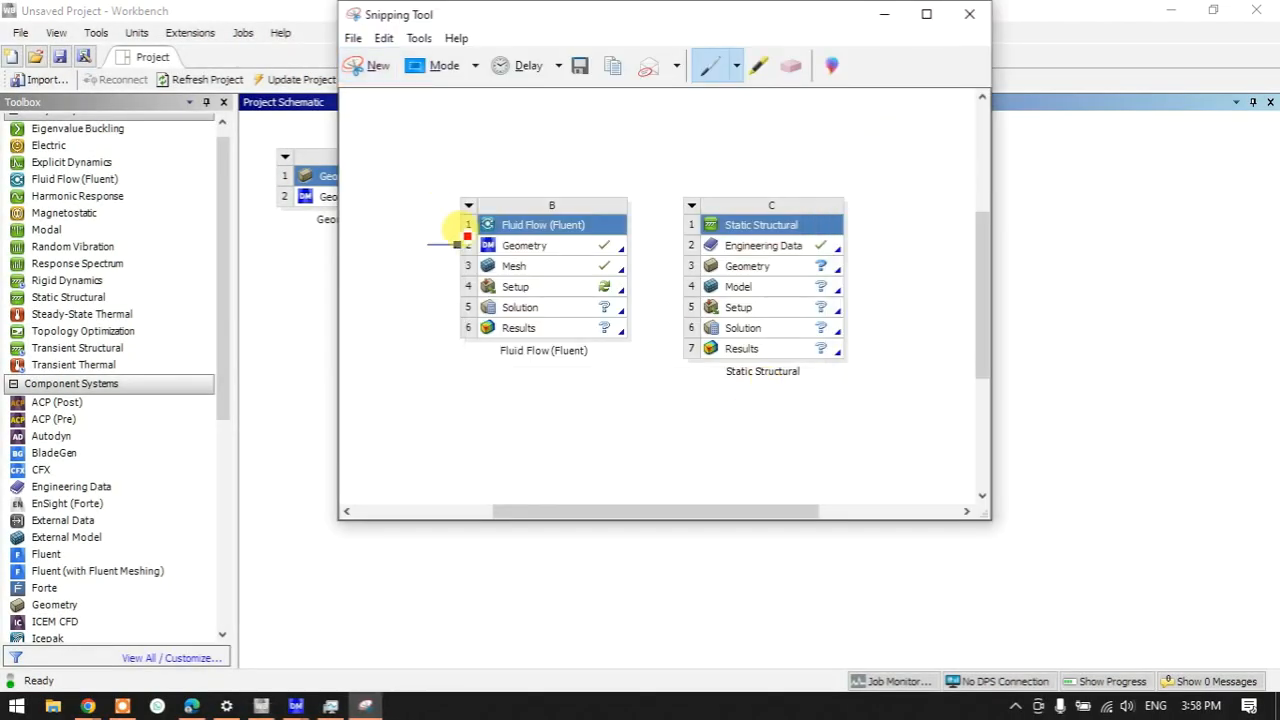
mouse_move(466, 242)
mouse_down()
mouse_move(465, 266)
mouse_move(634, 277)
mouse_move(638, 241)
mouse_move(505, 241)
mouse_move(480, 255)
mouse_move(443, 194)
mouse_move(508, 140)
mouse_move(533, 140)
mouse_up()
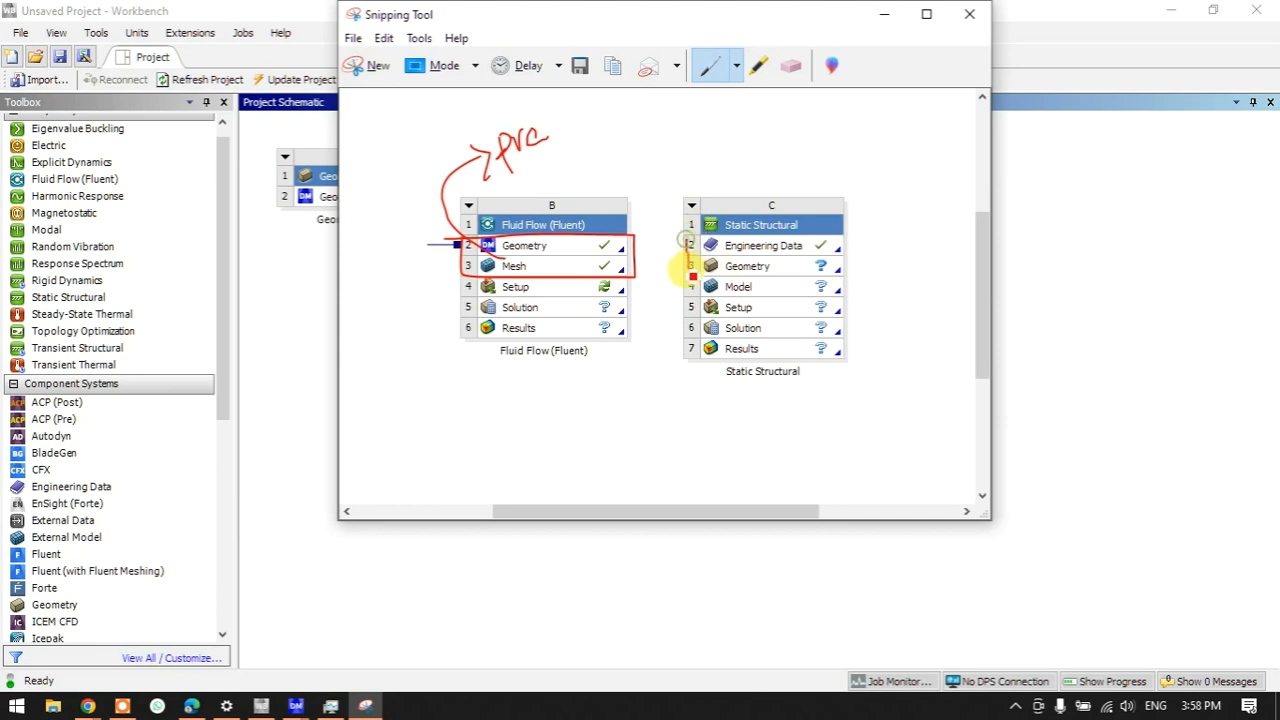
mouse_move(695, 283)
mouse_down()
mouse_move(846, 277)
mouse_move(846, 234)
mouse_move(693, 245)
mouse_move(690, 278)
mouse_move(676, 249)
mouse_move(679, 287)
mouse_up()
mouse_move(825, 297)
mouse_down()
mouse_move(829, 223)
mouse_move(680, 220)
mouse_move(697, 234)
mouse_move(666, 157)
mouse_move(686, 114)
mouse_move(717, 127)
mouse_up()
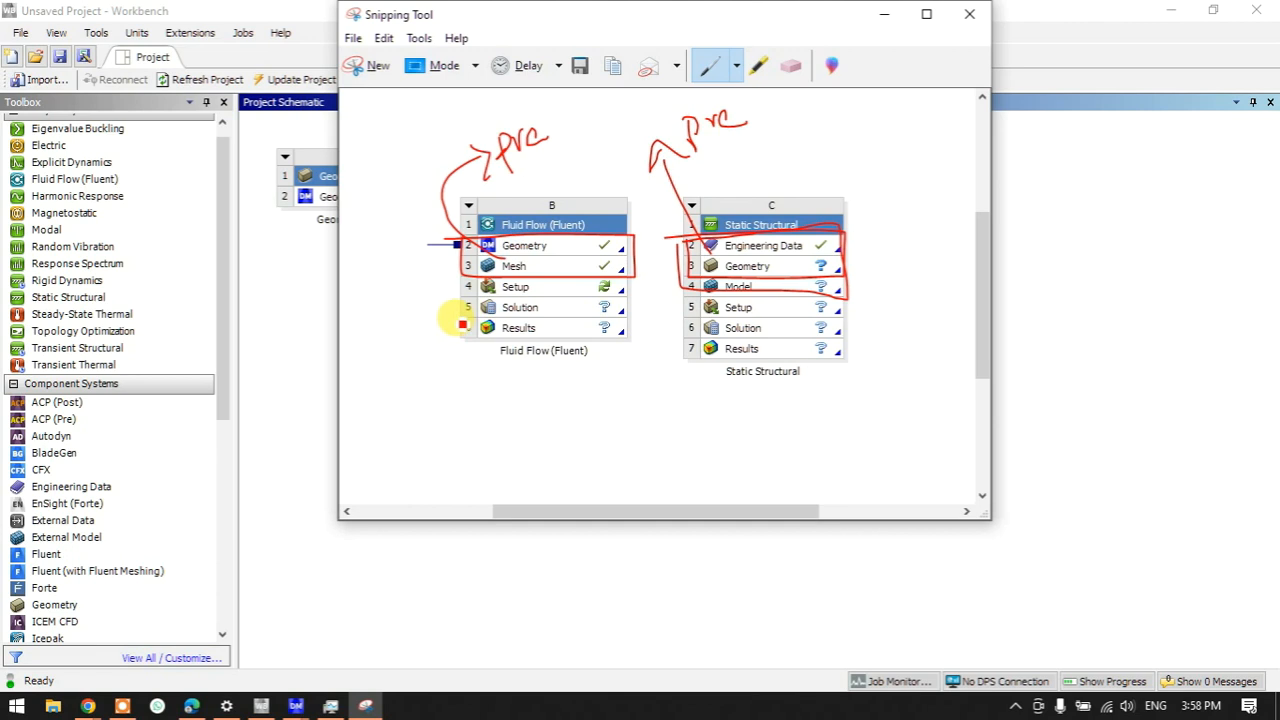
mouse_move(460, 323)
mouse_down()
mouse_move(612, 318)
mouse_move(636, 332)
mouse_move(458, 326)
mouse_up()
mouse_move(690, 344)
mouse_down()
mouse_move(830, 338)
mouse_move(697, 367)
mouse_up()
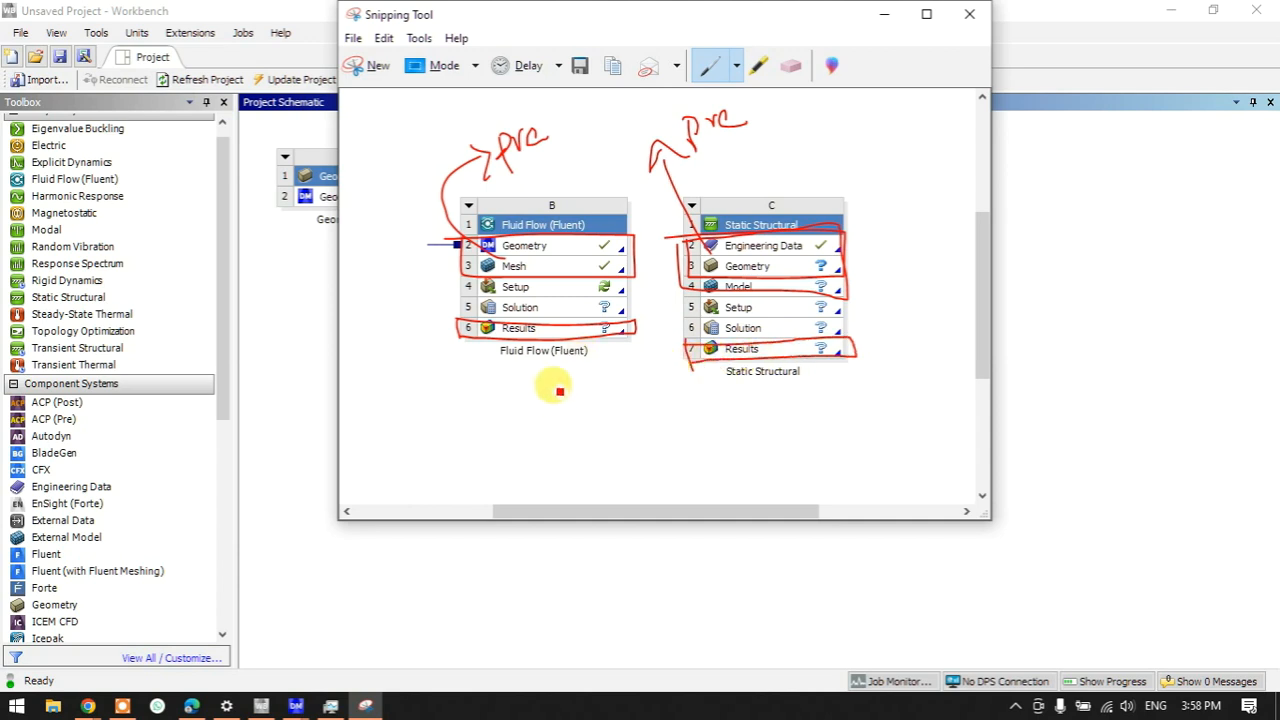
- Draw lines from blocks B and C's Results down to a handwritten 'post' label
drag(570, 343, 620, 403)
mouse_move(693, 367)
mouse_down()
mouse_move(654, 434)
mouse_move(693, 438)
mouse_up()
drag(718, 394, 714, 422)
drag(704, 412, 728, 405)
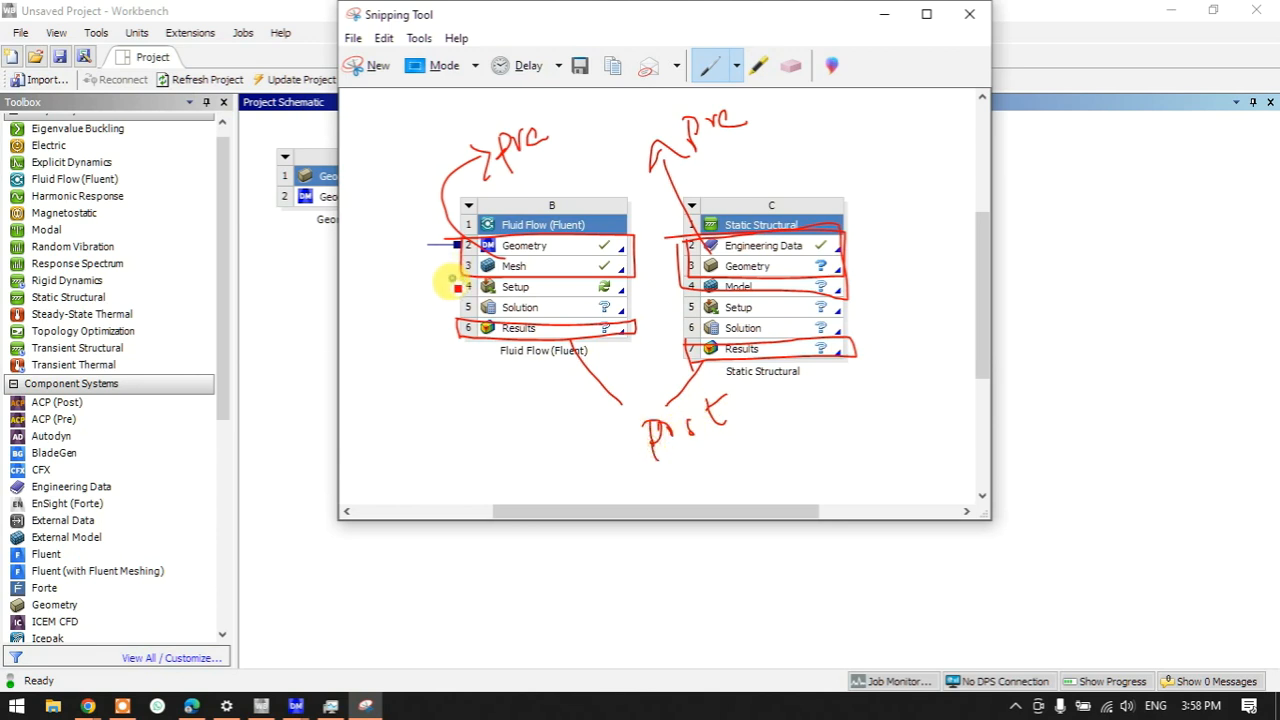
- Circle both Setup/Solution rows, arrow them to a 'pro' label, and tick the pre, pro and post labels
mouse_move(455, 284)
mouse_down()
mouse_move(630, 280)
mouse_move(632, 295)
mouse_move(455, 310)
mouse_move(545, 290)
mouse_move(585, 296)
mouse_up()
mouse_move(680, 290)
mouse_down()
mouse_move(770, 285)
mouse_move(851, 309)
mouse_move(674, 322)
mouse_move(680, 300)
mouse_up()
mouse_move(775, 307)
mouse_down()
mouse_move(851, 286)
mouse_move(906, 194)
mouse_move(920, 212)
mouse_up()
mouse_move(883, 143)
mouse_down()
mouse_move(884, 118)
mouse_move(914, 109)
mouse_up()
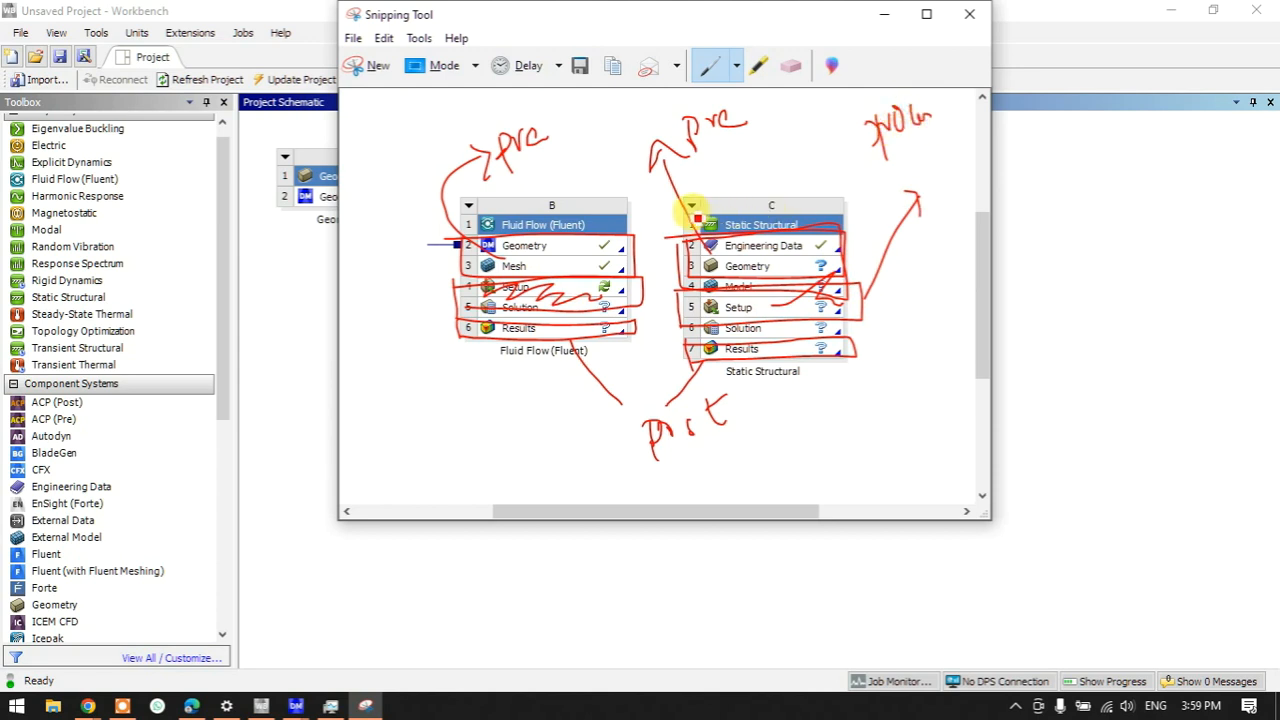
drag(492, 166, 553, 121)
mouse_move(874, 144)
mouse_down()
mouse_move(889, 157)
mouse_move(912, 134)
mouse_up()
drag(697, 450, 767, 411)
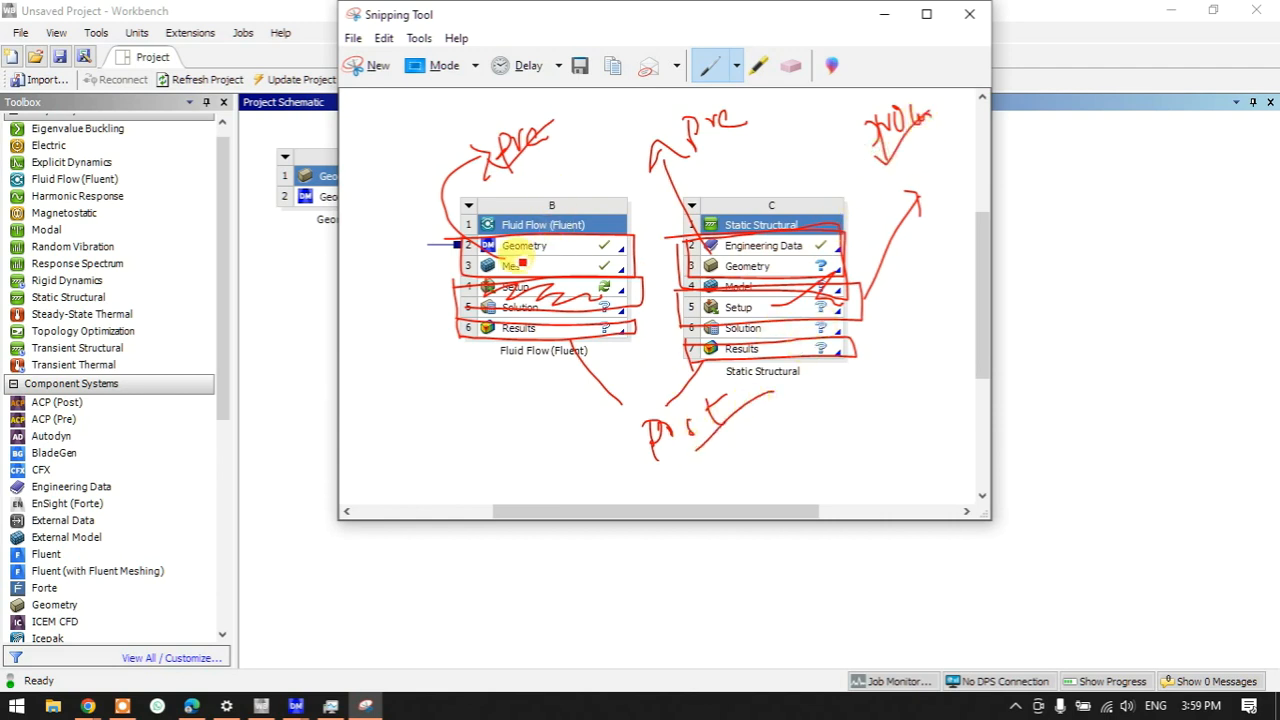
drag(540, 264, 573, 245)
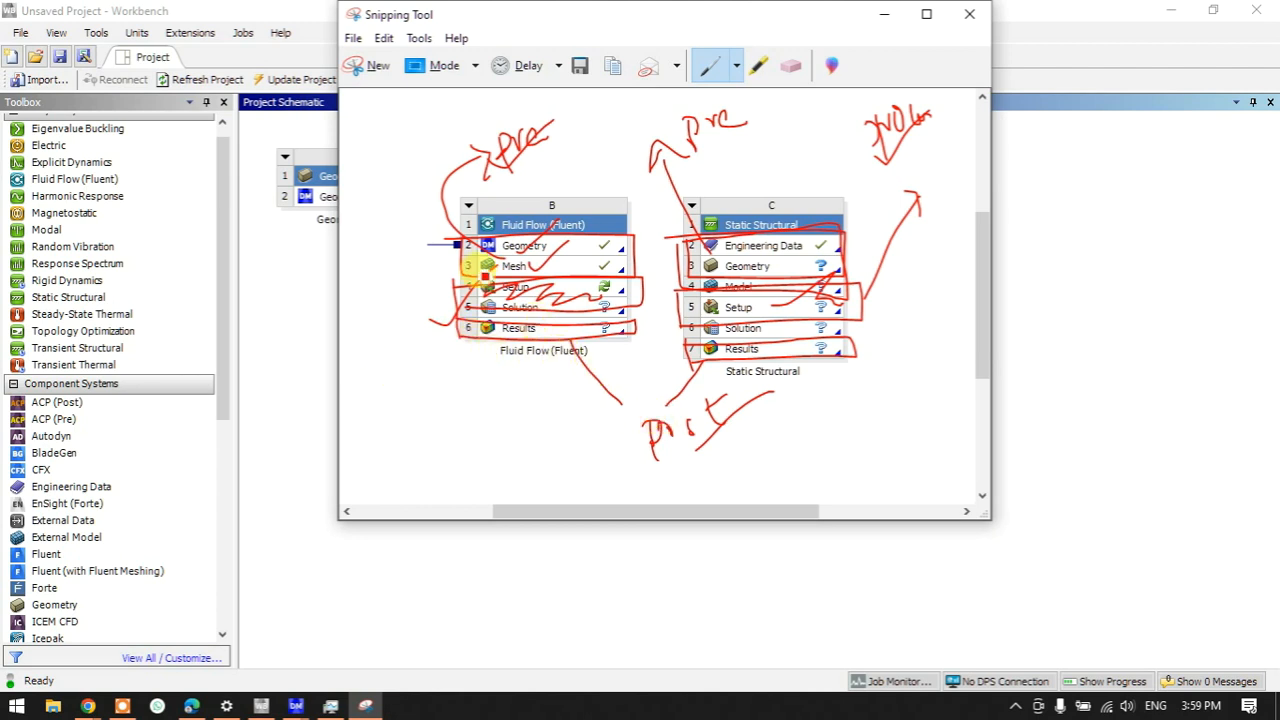
- Sketch linked boxes below block B and beside the post label, underline them, and tick Fluid Flow
mouse_move(367, 375)
mouse_down()
mouse_move(455, 376)
mouse_move(377, 446)
mouse_move(420, 409)
mouse_move(403, 466)
mouse_move(371, 413)
mouse_move(420, 429)
mouse_move(380, 400)
mouse_move(429, 409)
mouse_move(480, 393)
mouse_move(507, 454)
mouse_up()
mouse_move(503, 384)
mouse_down()
mouse_move(567, 402)
mouse_move(503, 454)
mouse_up()
drag(478, 358, 545, 423)
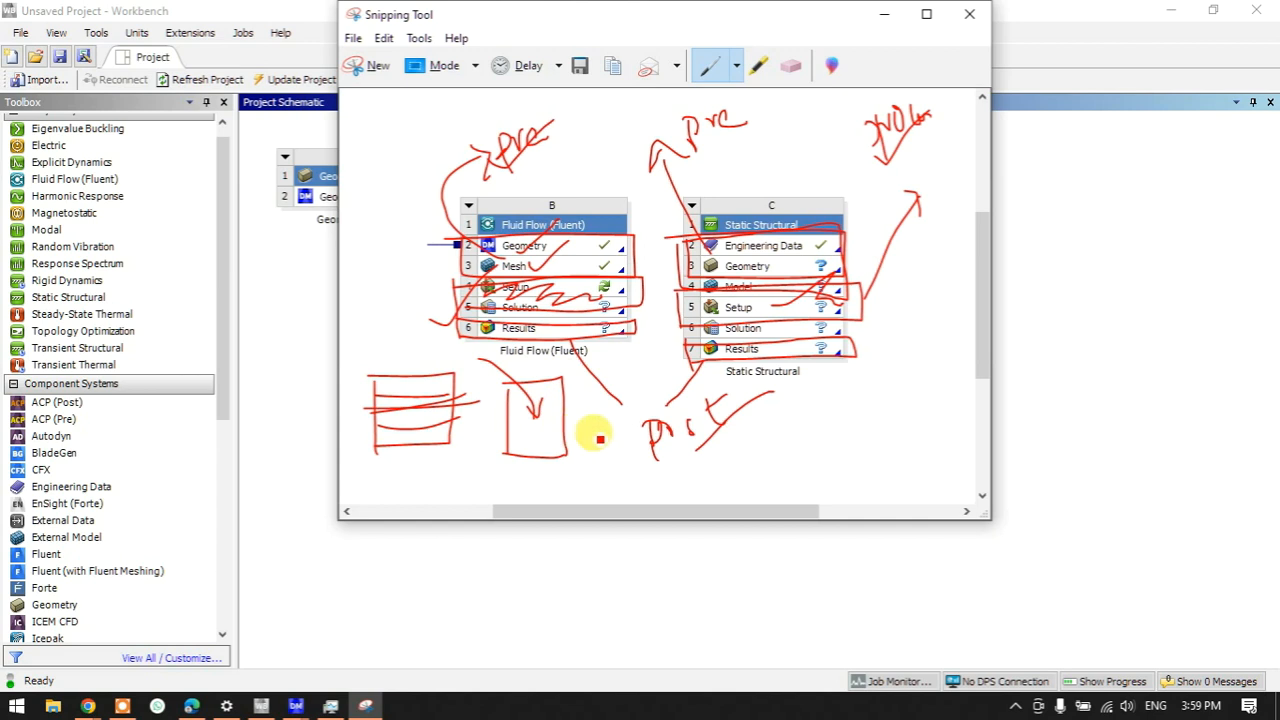
mouse_move(806, 402)
mouse_down()
mouse_move(807, 420)
mouse_move(844, 420)
mouse_up()
drag(836, 409, 872, 417)
mouse_move(874, 392)
mouse_down()
mouse_move(904, 388)
mouse_move(889, 403)
mouse_move(929, 408)
mouse_move(931, 380)
mouse_move(940, 418)
mouse_up()
drag(810, 448, 846, 447)
drag(880, 436, 946, 426)
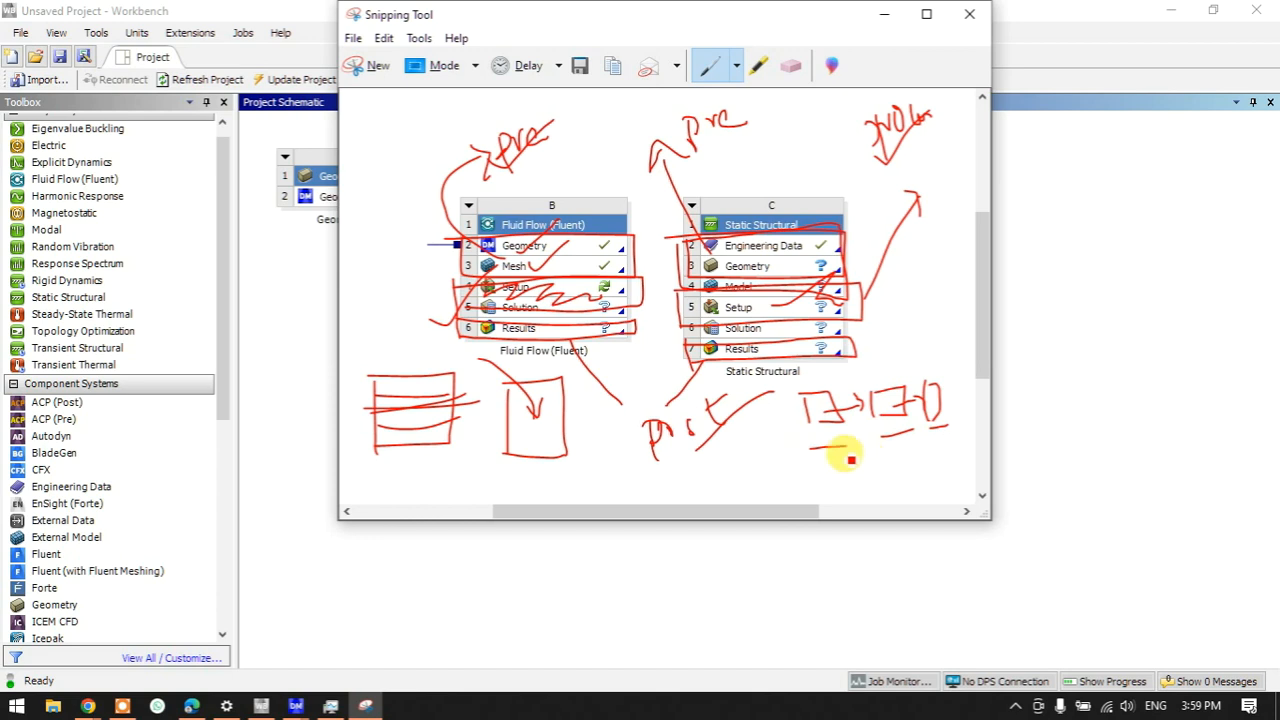
drag(433, 198, 517, 152)
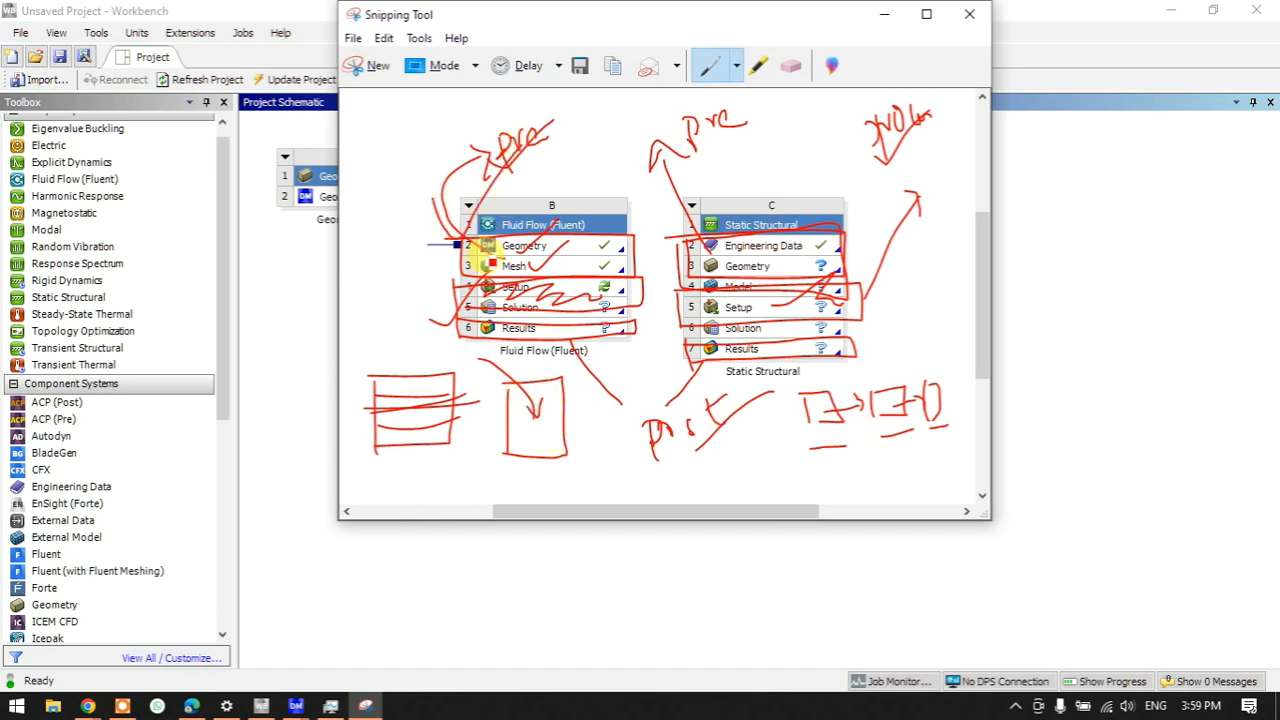
- Handwrite a word and bracketed notes below the sketches, with an arrow leading to B
scroll(488, 248, down, 1)
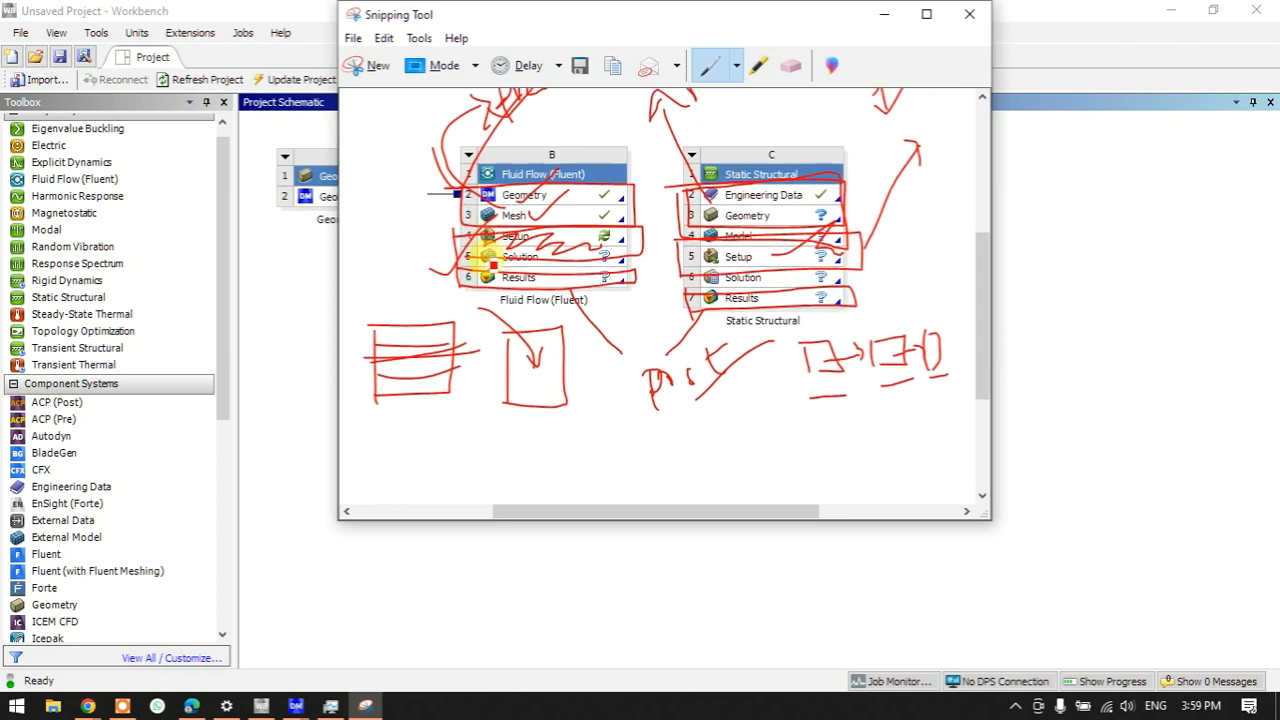
mouse_move(451, 423)
mouse_down()
mouse_move(603, 455)
mouse_move(757, 418)
mouse_up()
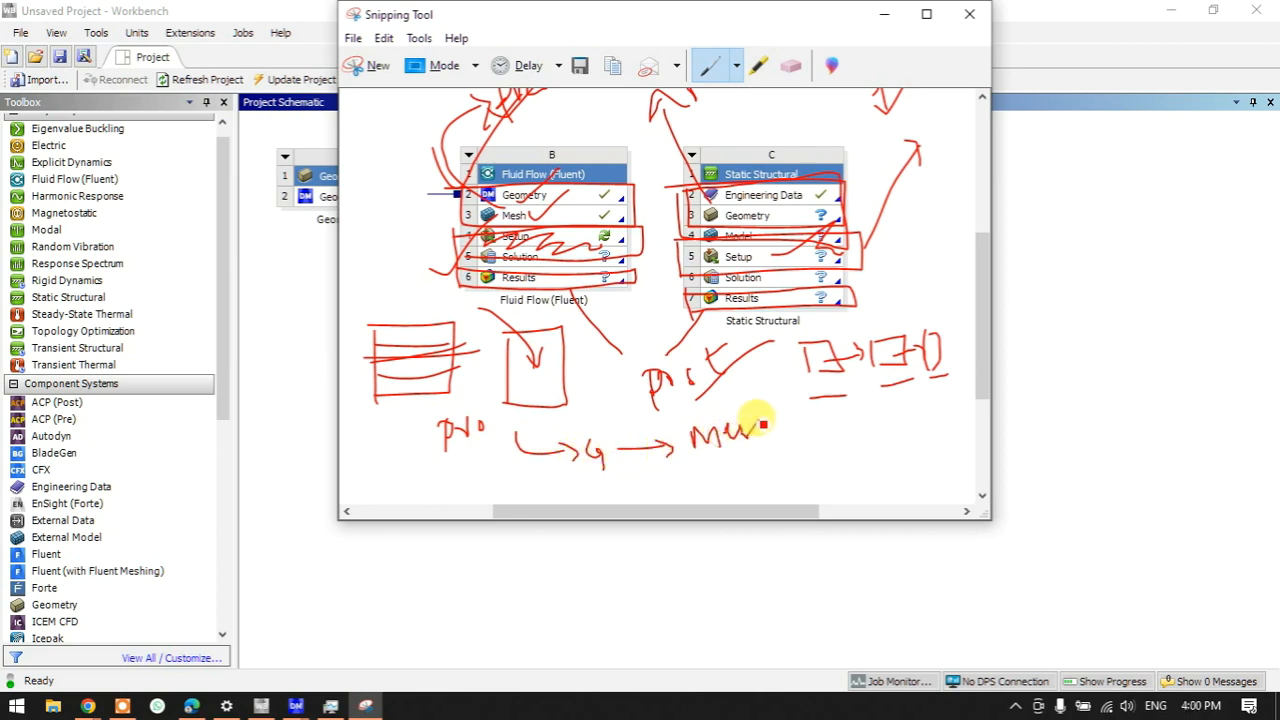
scroll(490, 400, down, 3)
mouse_move(451, 355)
mouse_down()
mouse_move(537, 362)
mouse_move(543, 389)
mouse_move(580, 402)
mouse_move(597, 392)
mouse_up()
drag(612, 385, 642, 377)
mouse_move(609, 437)
mouse_down()
mouse_move(609, 426)
mouse_move(655, 420)
mouse_up()
mouse_move(671, 427)
mouse_down()
mouse_move(690, 414)
mouse_move(683, 438)
mouse_up()
mouse_move(709, 370)
mouse_down()
mouse_move(742, 364)
mouse_move(705, 398)
mouse_up()
drag(768, 338, 760, 368)
drag(754, 353, 768, 350)
mouse_move(740, 403)
mouse_down()
mouse_move(772, 402)
mouse_move(757, 414)
mouse_move(792, 403)
mouse_up()
- Handwrite the stage words 'Pro' and 'post' beneath the notes
scroll(620, 395, down, 1)
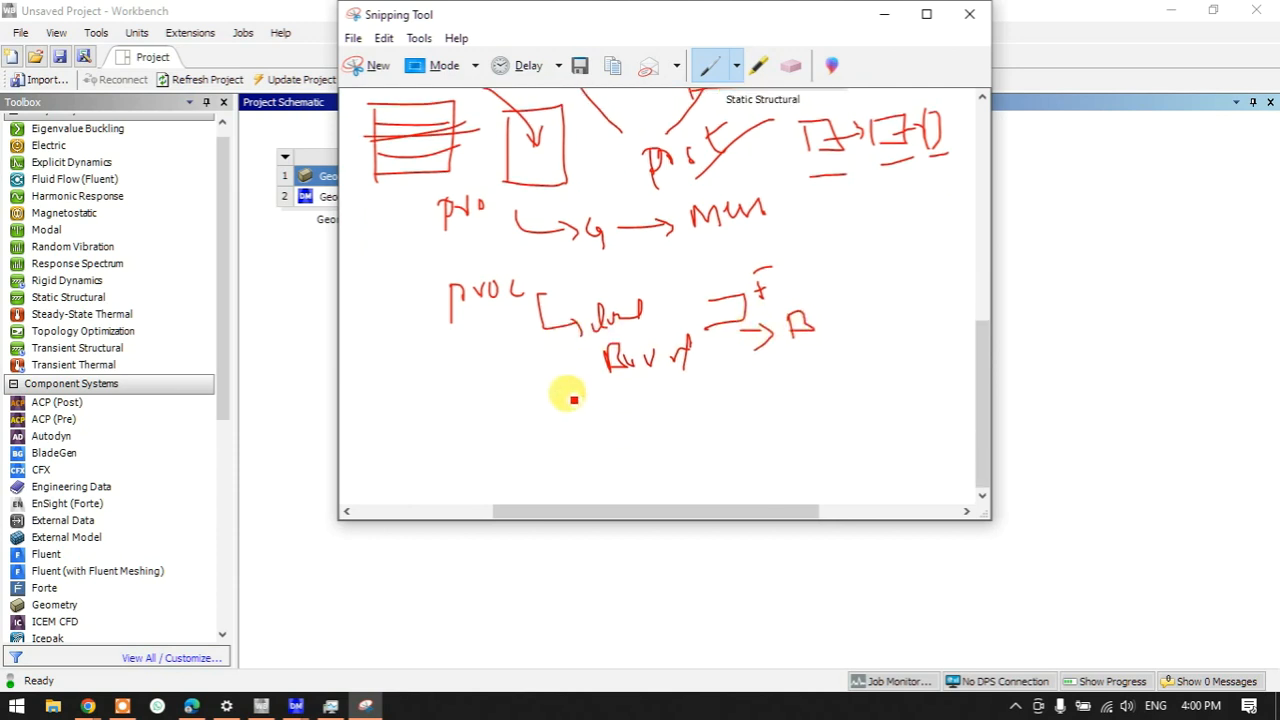
mouse_move(449, 420)
mouse_down()
mouse_move(451, 443)
mouse_move(457, 428)
mouse_move(520, 430)
mouse_up()
mouse_move(540, 415)
mouse_down()
mouse_move(538, 447)
mouse_move(582, 415)
mouse_up()
mouse_move(466, 468)
mouse_down()
mouse_move(514, 474)
mouse_move(537, 451)
mouse_move(571, 449)
mouse_move(705, 462)
mouse_up()
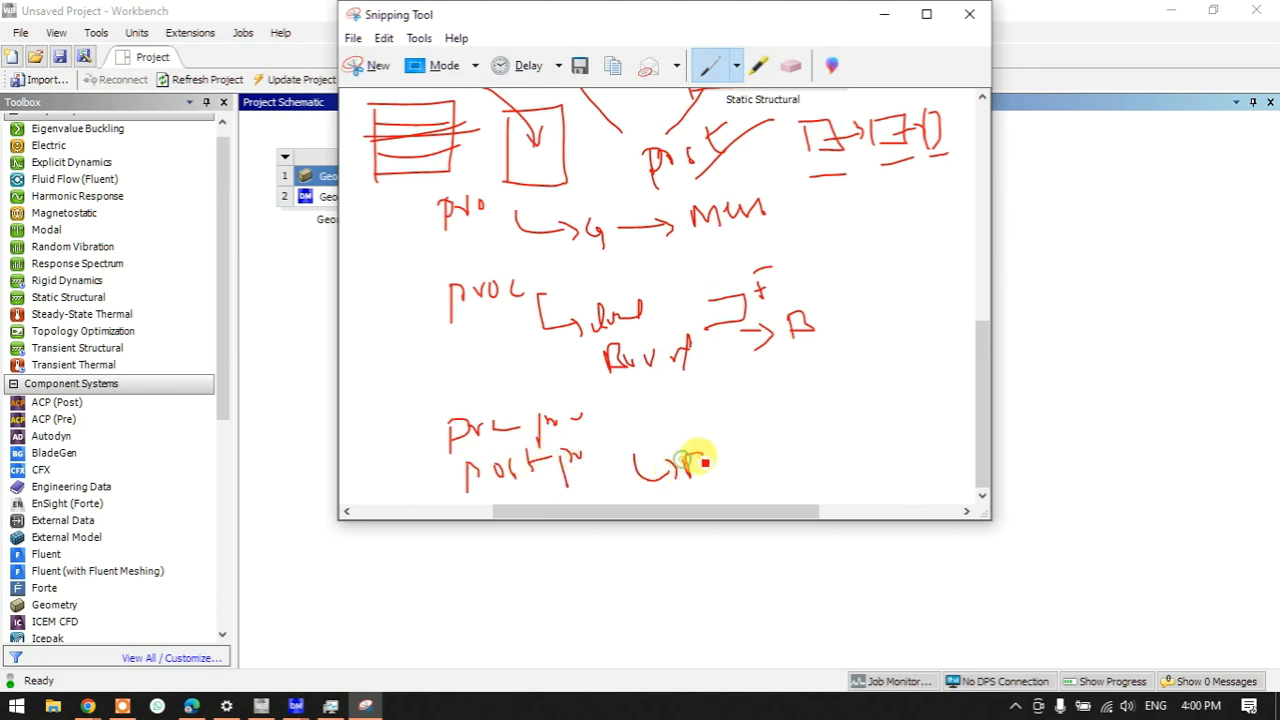
- Draw a brace grouping the stage words, a square beside the lower notes, and a loop around the R
mouse_move(440, 210)
mouse_down()
mouse_move(406, 229)
mouse_move(414, 458)
mouse_up()
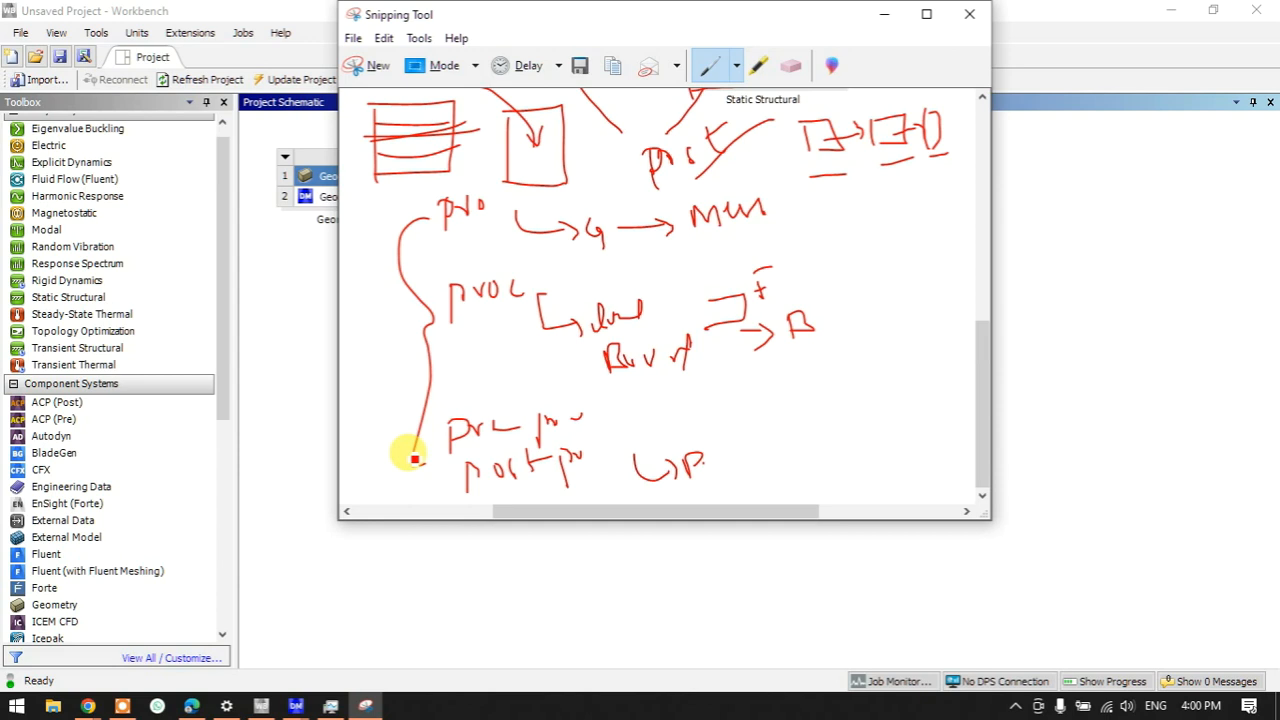
drag(417, 460, 425, 463)
mouse_move(791, 392)
mouse_down()
mouse_move(795, 440)
mouse_move(845, 446)
mouse_move(768, 434)
mouse_up()
mouse_move(760, 409)
mouse_down()
mouse_move(748, 421)
mouse_move(768, 434)
mouse_up()
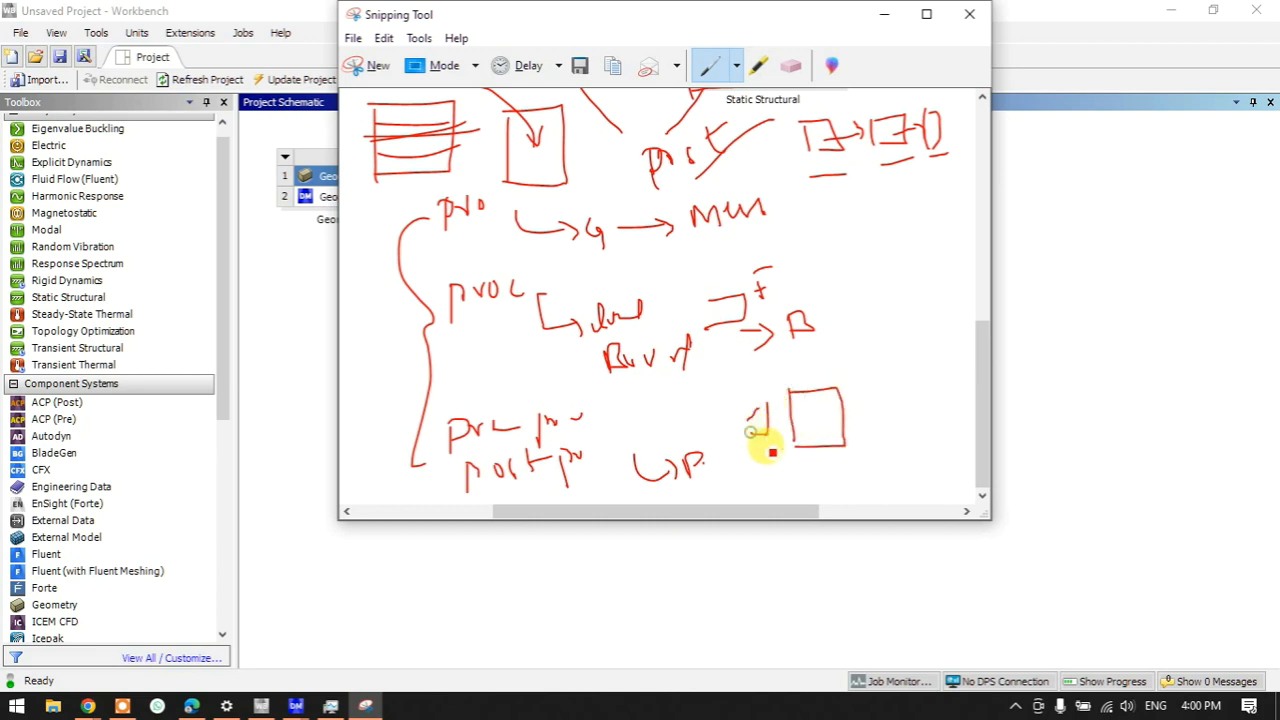
mouse_move(843, 287)
mouse_down()
mouse_move(843, 314)
mouse_move(862, 308)
mouse_move(769, 395)
mouse_up()
- Link a small box and the R loop to the square, adding 2, 3, a circled 4 and row ticks
drag(675, 387, 675, 417)
mouse_move(677, 388)
mouse_down()
mouse_move(698, 384)
mouse_move(685, 412)
mouse_move(795, 425)
mouse_move(779, 433)
mouse_move(846, 354)
mouse_move(880, 404)
mouse_up()
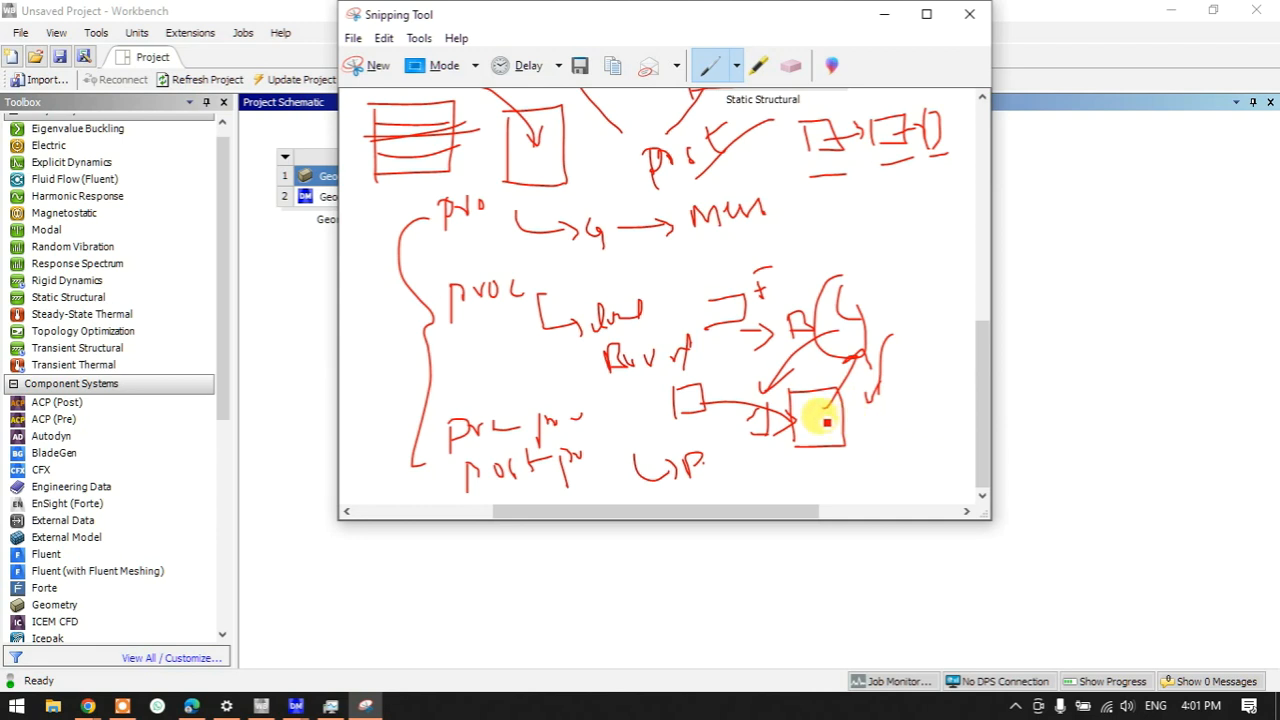
mouse_move(791, 406)
mouse_down()
mouse_move(832, 403)
mouse_move(838, 430)
mouse_move(835, 405)
mouse_up()
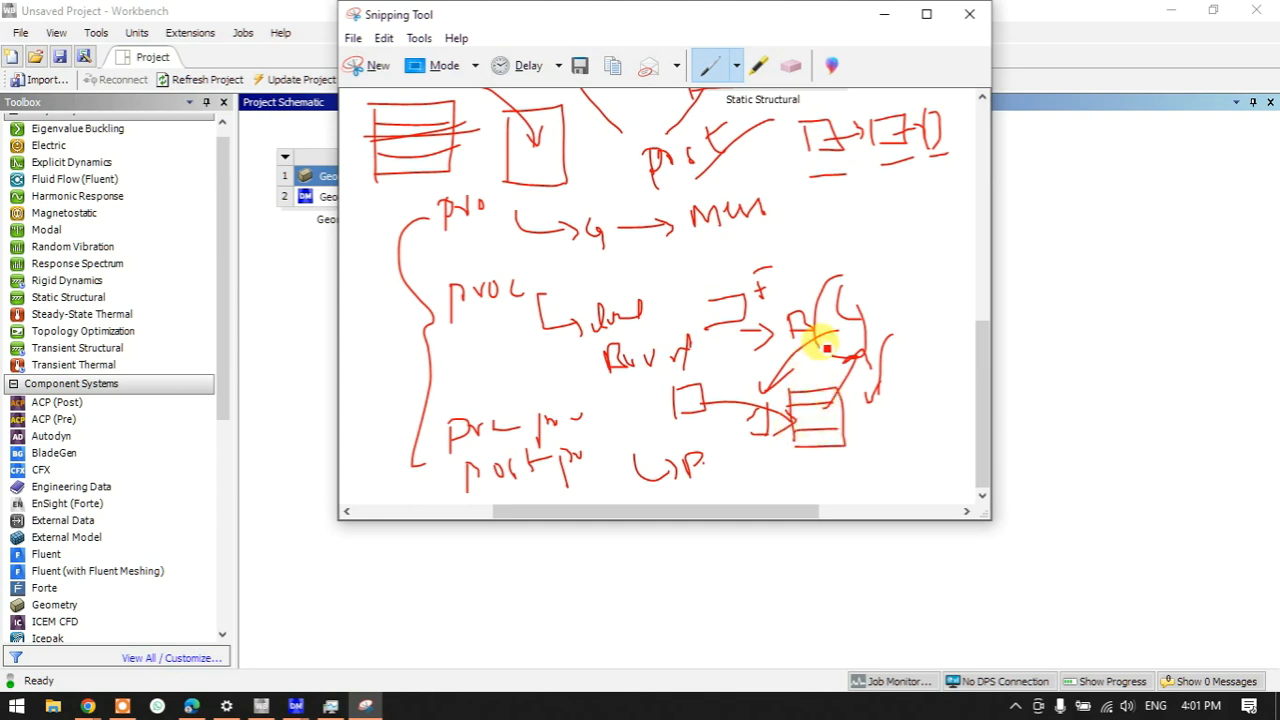
drag(832, 328, 766, 390)
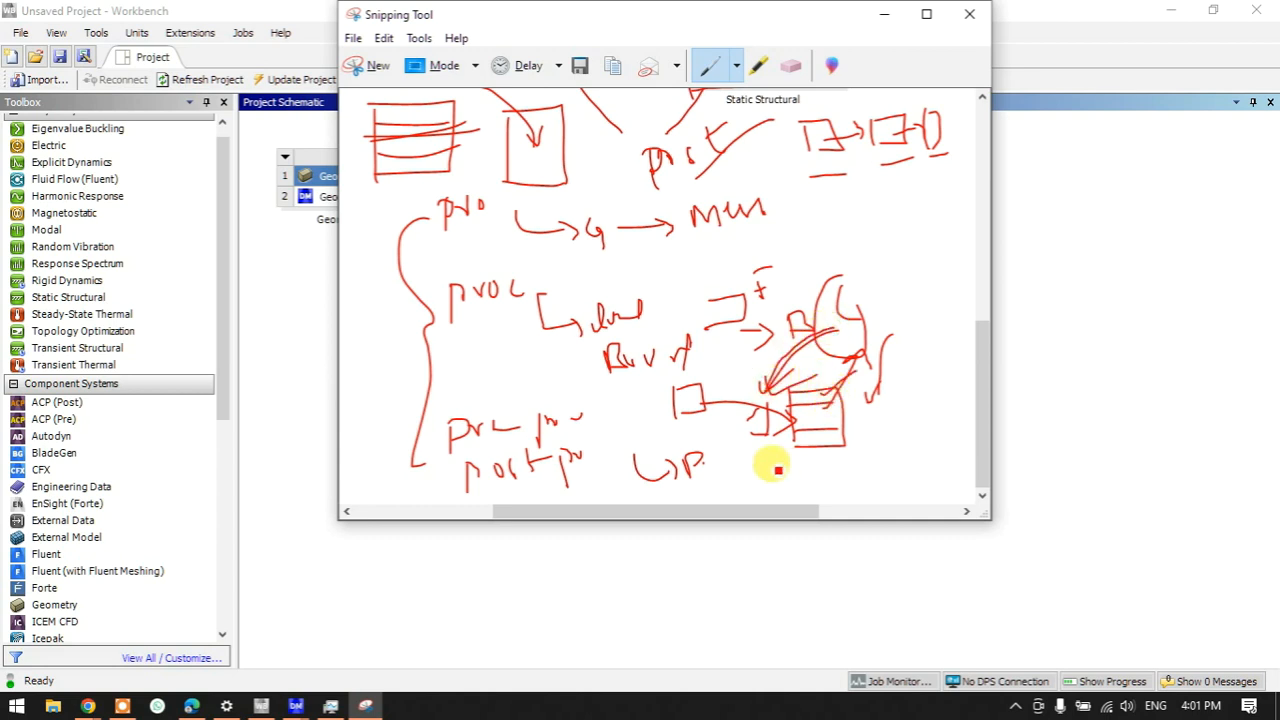
drag(750, 444, 790, 465)
drag(810, 419, 851, 400)
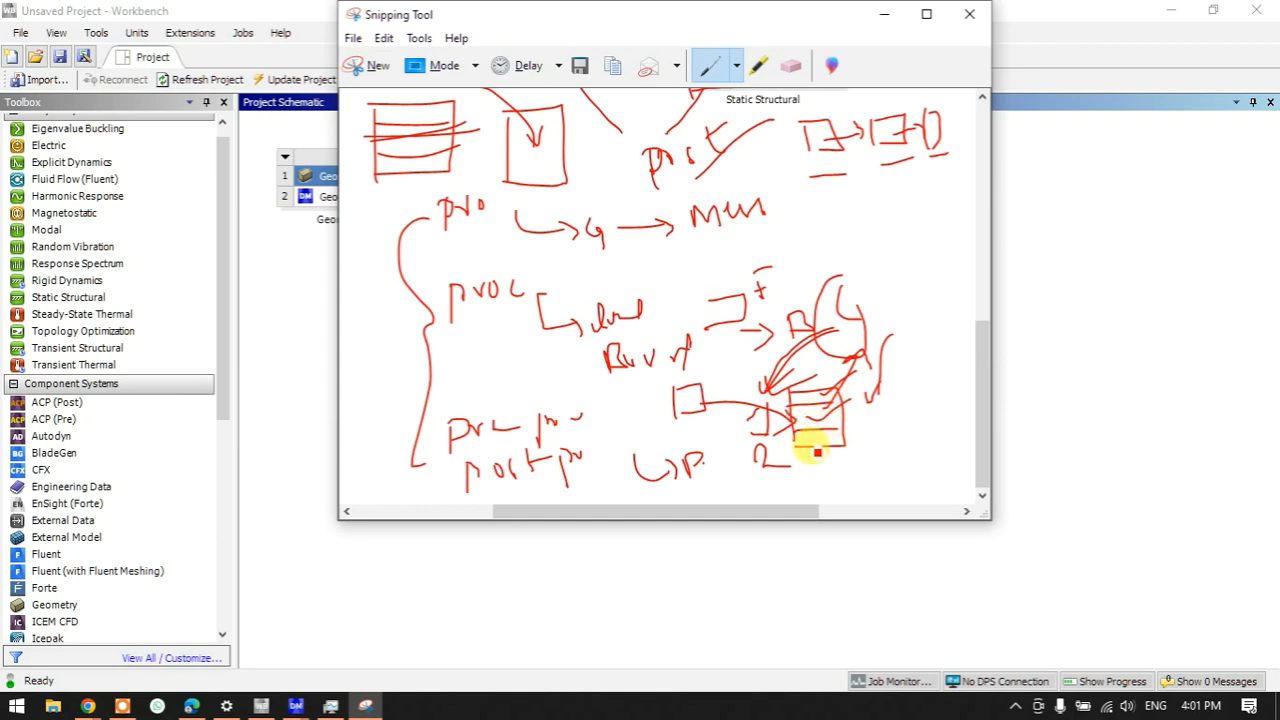
drag(766, 484, 756, 493)
drag(815, 435, 875, 407)
mouse_move(818, 470)
mouse_down()
mouse_move(829, 500)
mouse_move(831, 477)
mouse_up()
mouse_move(885, 424)
mouse_down()
mouse_move(886, 452)
mouse_move(912, 446)
mouse_move(905, 486)
mouse_move(900, 443)
mouse_up()
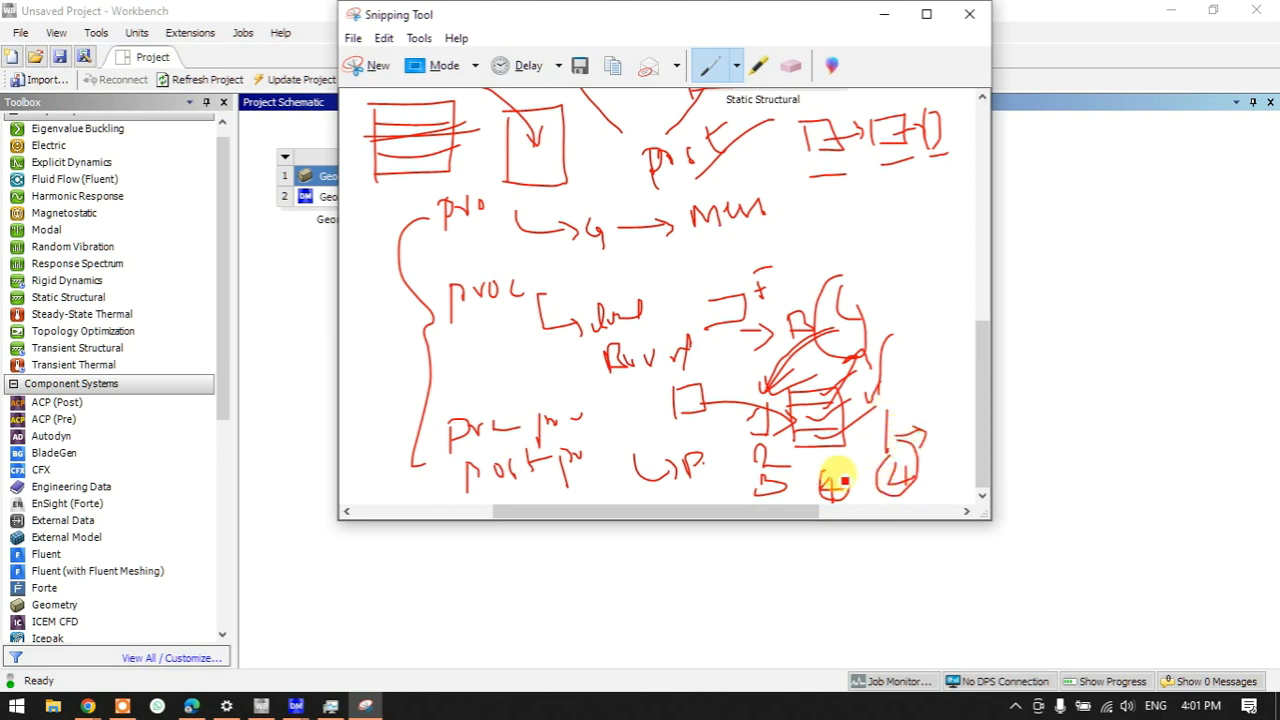
- Add a circled 2 and 8 near the loop, plus 2,000, a circled 64 and 8 beside the brace
mouse_move(840, 207)
mouse_down()
mouse_move(853, 238)
mouse_move(820, 251)
mouse_move(845, 270)
mouse_up()
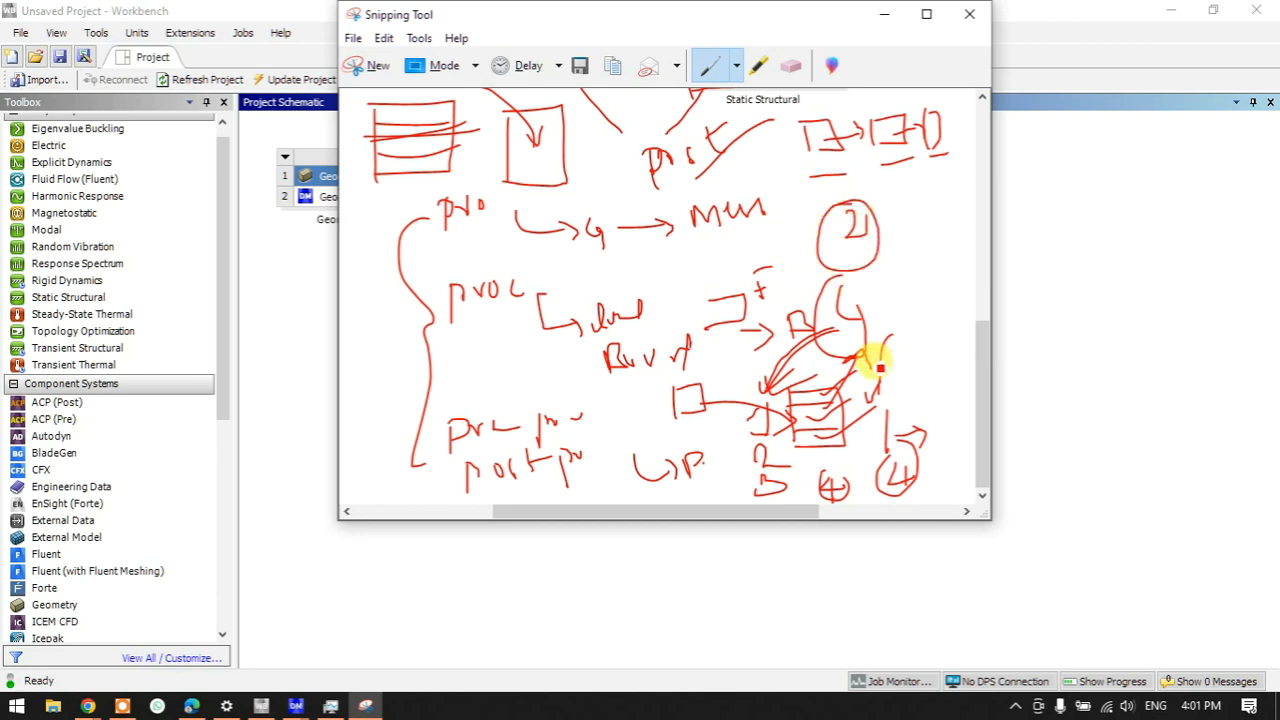
mouse_move(812, 317)
mouse_down()
mouse_move(851, 326)
mouse_move(766, 372)
mouse_move(795, 370)
mouse_up()
drag(903, 277, 913, 231)
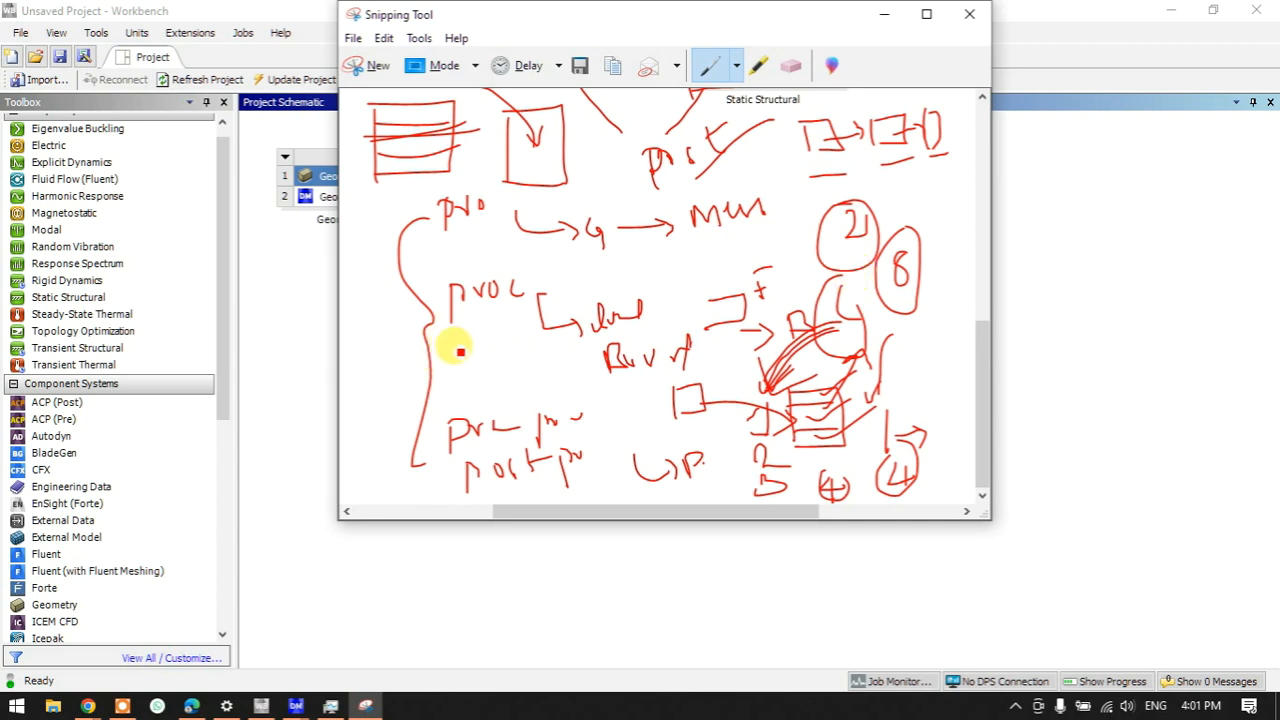
mouse_move(463, 380)
mouse_down()
mouse_move(462, 355)
mouse_move(491, 331)
mouse_move(505, 378)
mouse_move(532, 360)
mouse_up()
drag(366, 343, 411, 324)
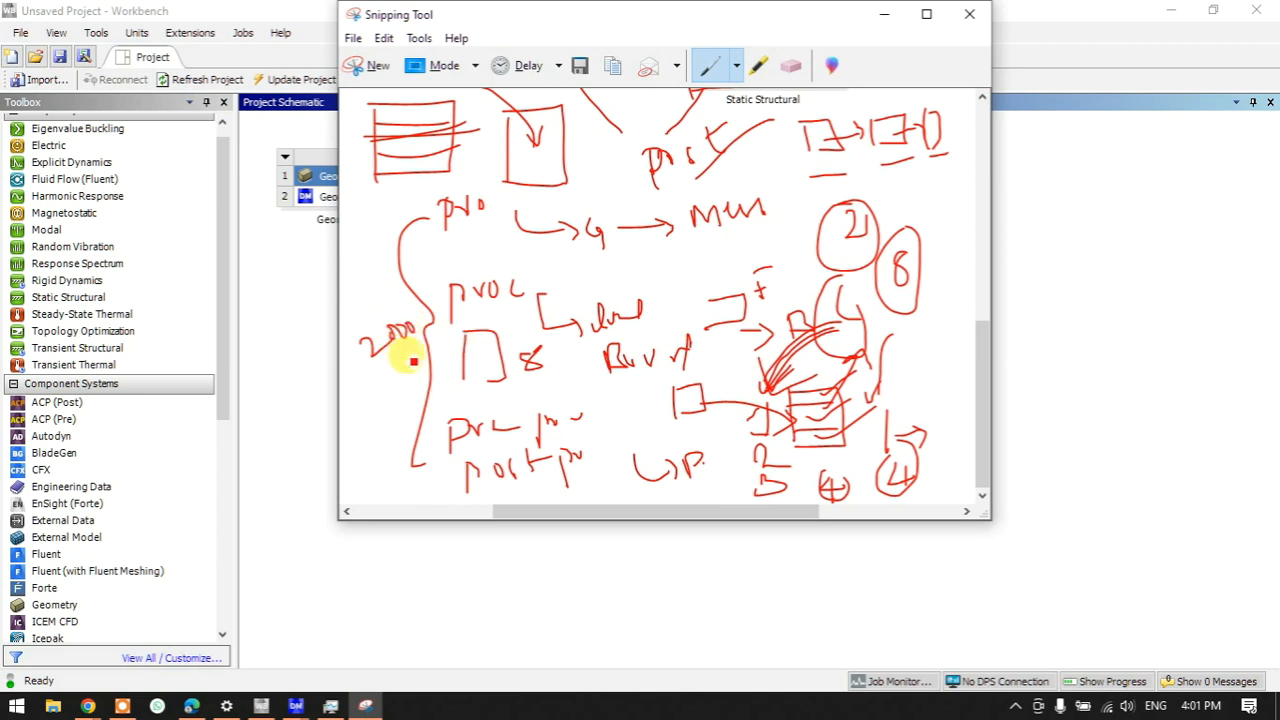
mouse_move(361, 394)
mouse_down()
mouse_move(362, 413)
mouse_move(376, 402)
mouse_move(402, 418)
mouse_move(406, 386)
mouse_move(351, 440)
mouse_move(406, 366)
mouse_up()
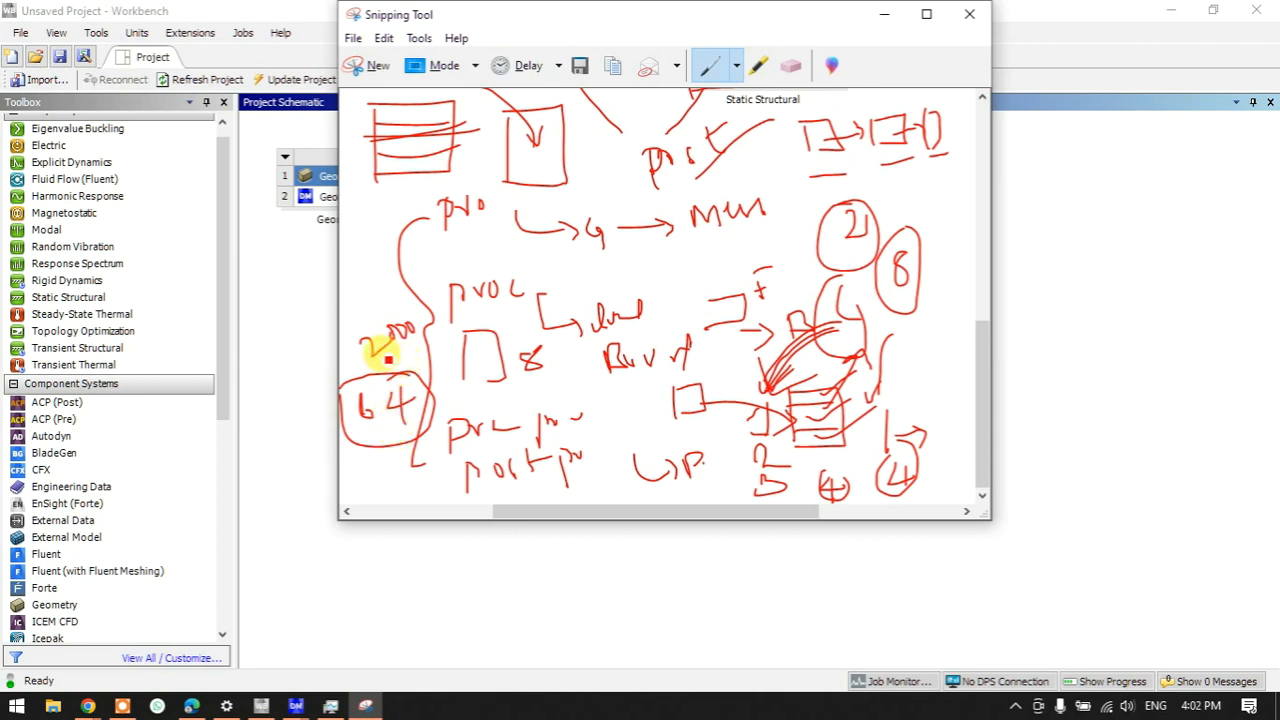
drag(505, 383, 540, 345)
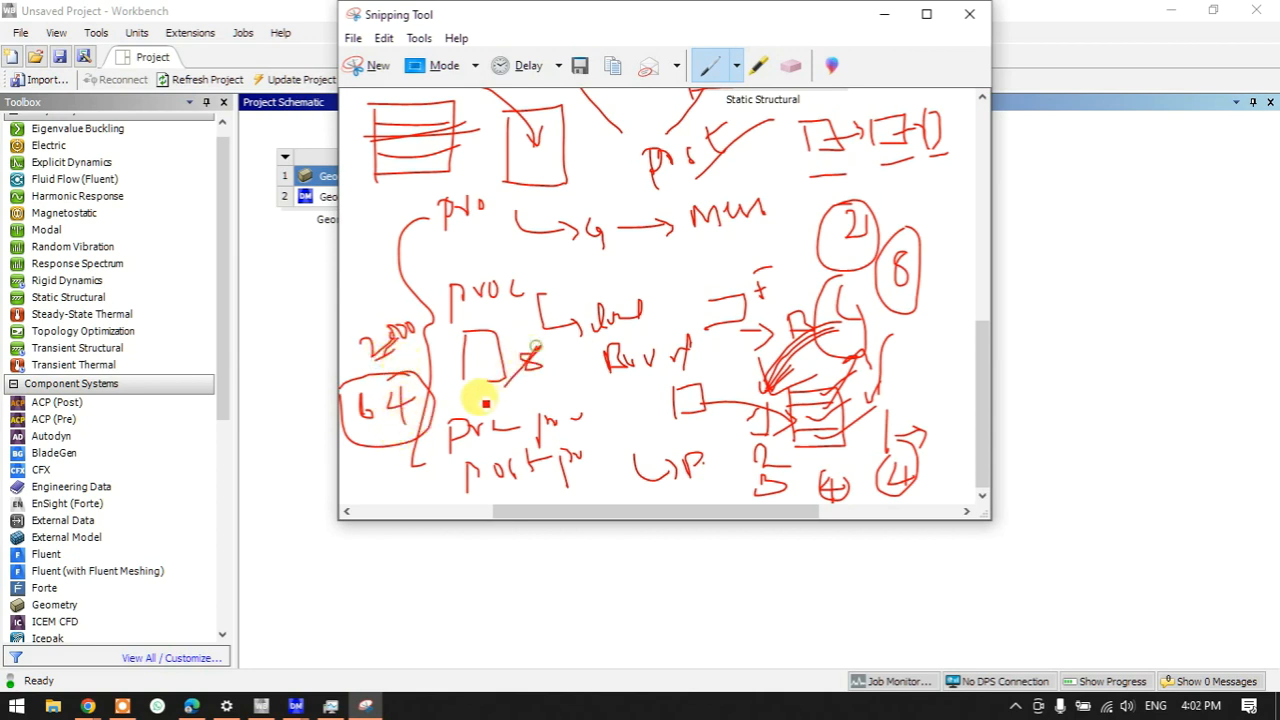
drag(370, 423, 360, 433)
mouse_move(381, 437)
mouse_down()
mouse_move(364, 443)
mouse_move(381, 439)
mouse_up()
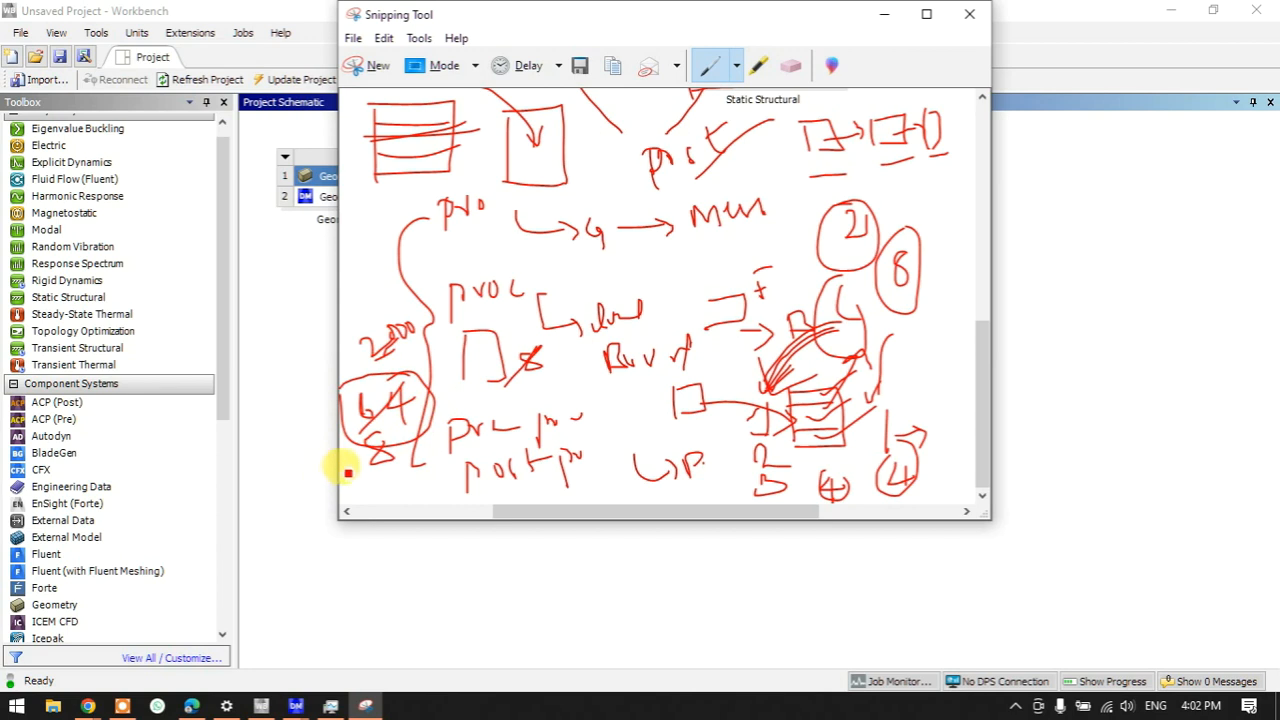
mouse_move(370, 283)
mouse_down()
mouse_move(377, 301)
mouse_move(388, 287)
mouse_up()
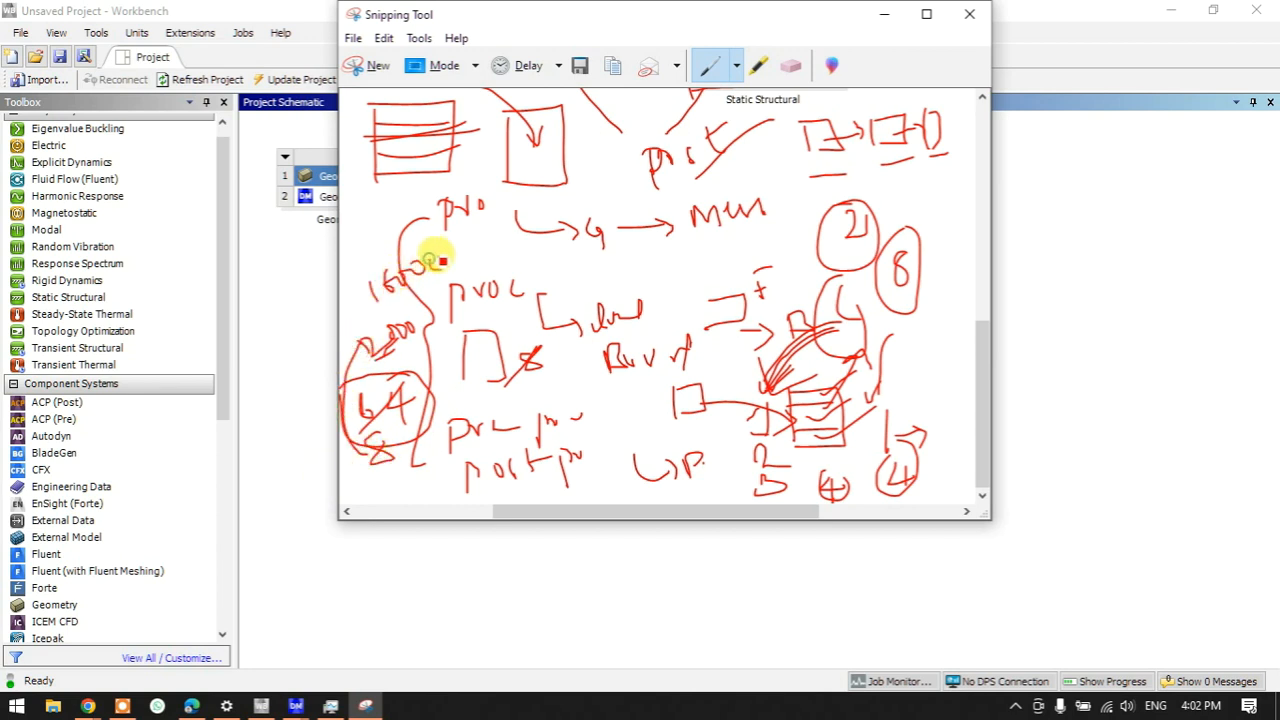
- Maximize the snip and write the calculation 64 / 2 = 32, then 32 × 2000 = 6400
click(924, 15)
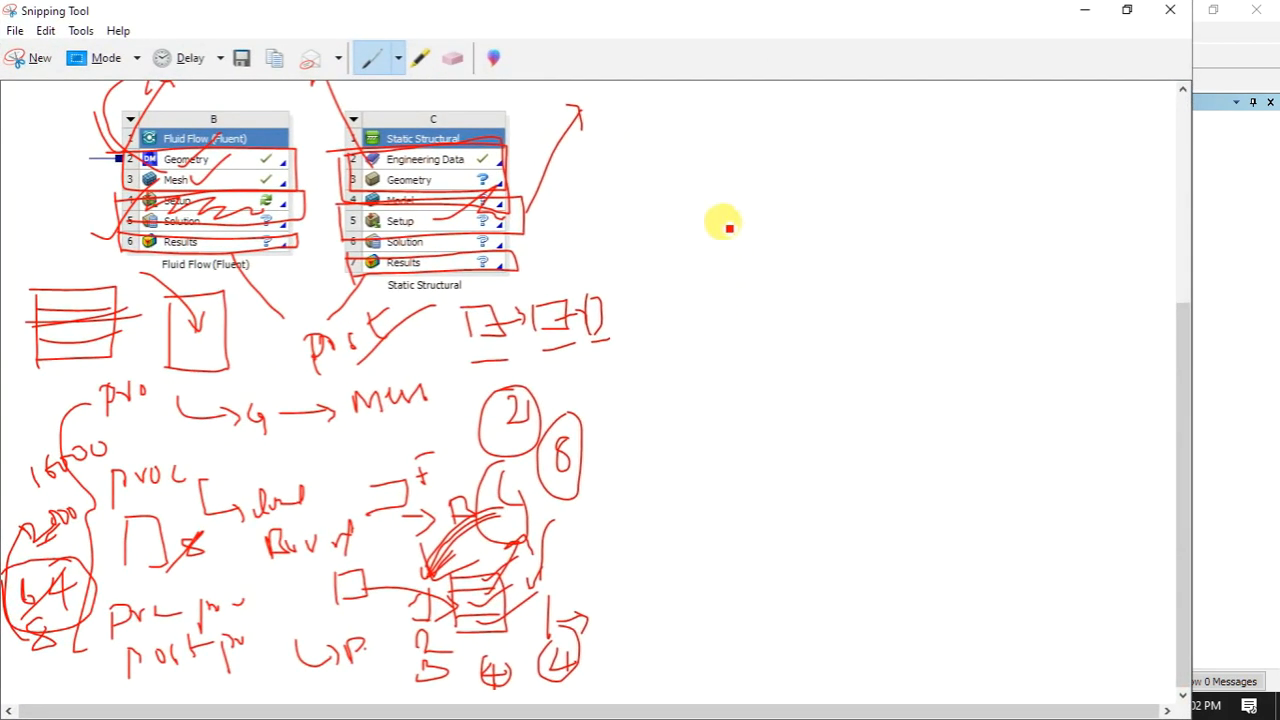
mouse_move(723, 211)
mouse_down()
mouse_move(734, 213)
mouse_move(716, 240)
mouse_move(731, 194)
mouse_move(806, 211)
mouse_up()
mouse_move(795, 200)
mouse_down()
mouse_move(796, 219)
mouse_move(836, 190)
mouse_move(870, 195)
mouse_up()
mouse_move(826, 235)
mouse_down()
mouse_move(899, 221)
mouse_move(958, 183)
mouse_up()
mouse_move(938, 198)
mouse_down()
mouse_move(970, 190)
mouse_move(979, 201)
mouse_up()
mouse_move(1001, 178)
mouse_down()
mouse_move(1006, 194)
mouse_move(1028, 171)
mouse_up()
mouse_move(727, 314)
mouse_down()
mouse_move(751, 317)
mouse_move(749, 343)
mouse_move(826, 294)
mouse_move(923, 286)
mouse_move(946, 258)
mouse_up()
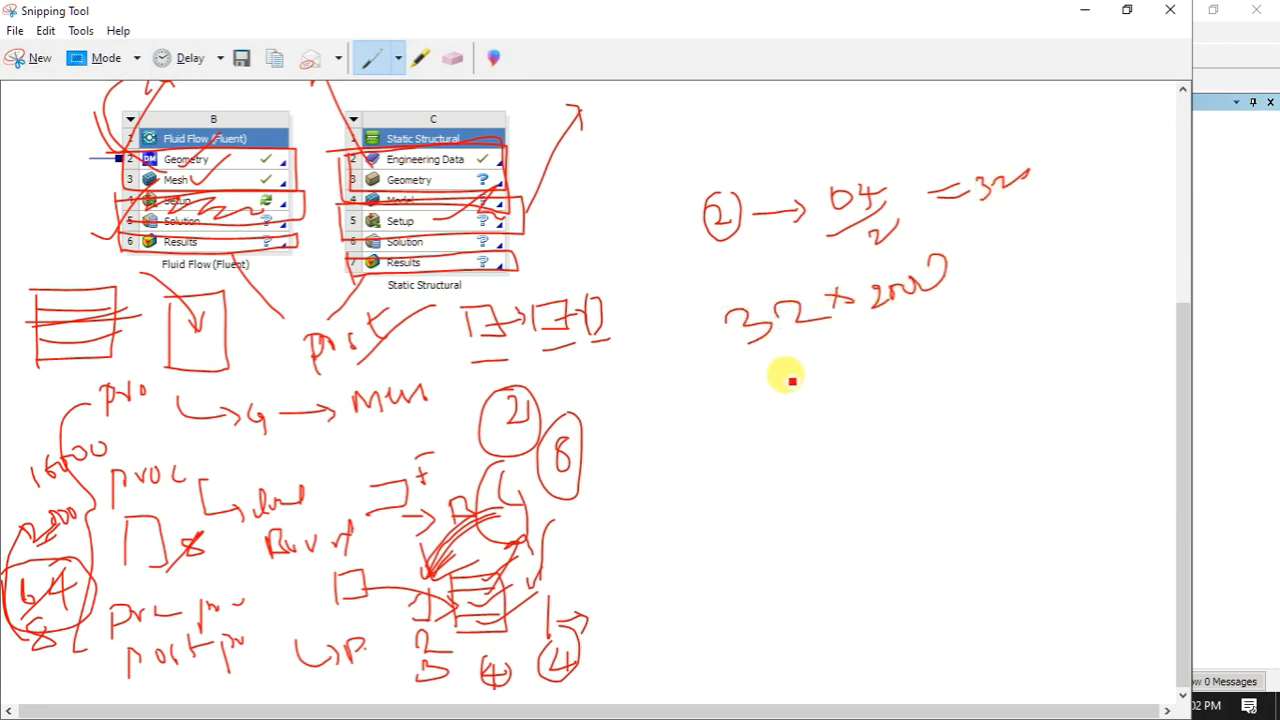
drag(792, 398, 890, 370)
- Link a circled 1T by arrow to 6400, write 4 and a circled n, and draw six tally marks
mouse_move(685, 511)
mouse_down()
mouse_move(729, 486)
mouse_move(731, 440)
mouse_move(749, 423)
mouse_move(802, 402)
mouse_up()
drag(784, 404, 800, 418)
mouse_move(882, 408)
mouse_down()
mouse_move(871, 434)
mouse_move(886, 434)
mouse_up()
drag(886, 417, 886, 445)
mouse_move(903, 394)
mouse_down()
mouse_move(904, 425)
mouse_move(968, 423)
mouse_move(936, 398)
mouse_up()
mouse_move(772, 522)
mouse_down()
mouse_move(799, 568)
mouse_move(811, 540)
mouse_move(820, 557)
mouse_up()
mouse_move(824, 516)
mouse_down()
mouse_move(838, 556)
mouse_move(863, 548)
mouse_up()
mouse_move(878, 502)
mouse_down()
mouse_move(882, 541)
mouse_move(910, 527)
mouse_up()
mouse_move(818, 612)
mouse_down()
mouse_move(901, 632)
mouse_move(824, 630)
mouse_move(870, 608)
mouse_up()
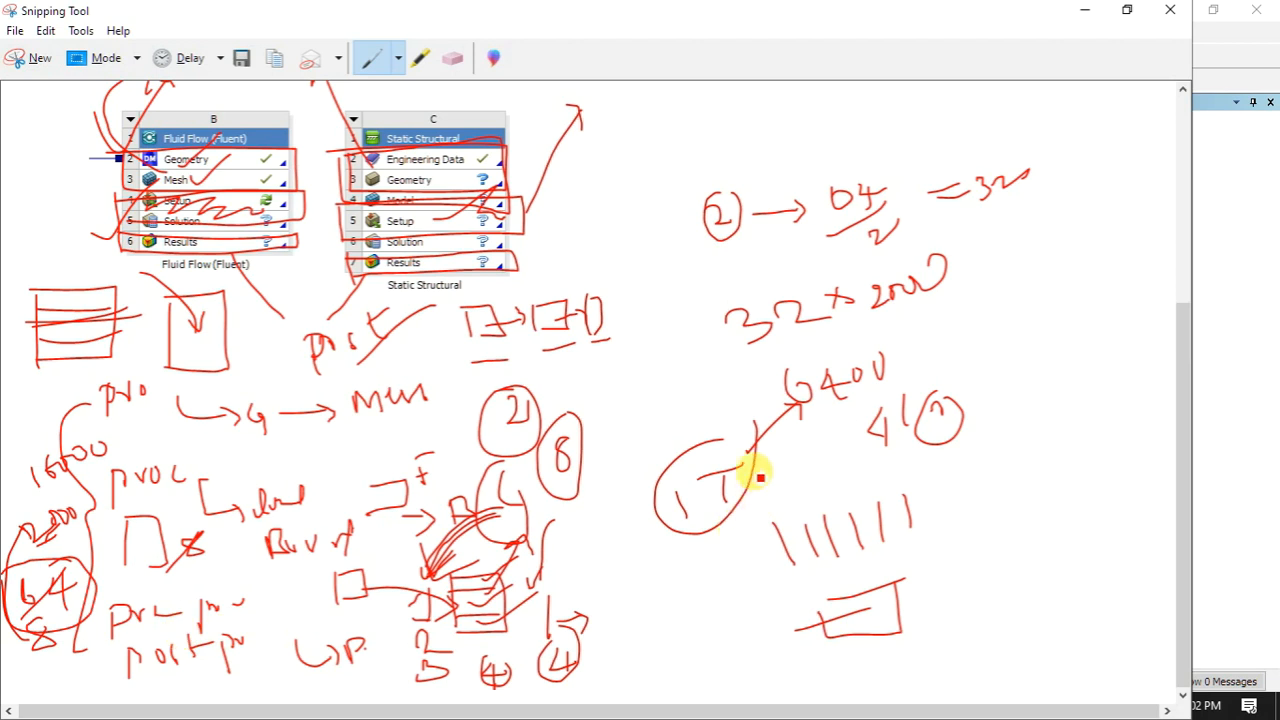
- Sketch two linked boxes to the right of 32 × 2000 with a curve toward them
mouse_move(1006, 310)
mouse_down()
mouse_move(1014, 371)
mouse_move(1082, 372)
mouse_move(995, 385)
mouse_up()
drag(973, 297, 1026, 353)
drag(946, 352, 1046, 457)
mouse_move(1035, 414)
mouse_down()
mouse_move(1066, 463)
mouse_move(1031, 464)
mouse_up()
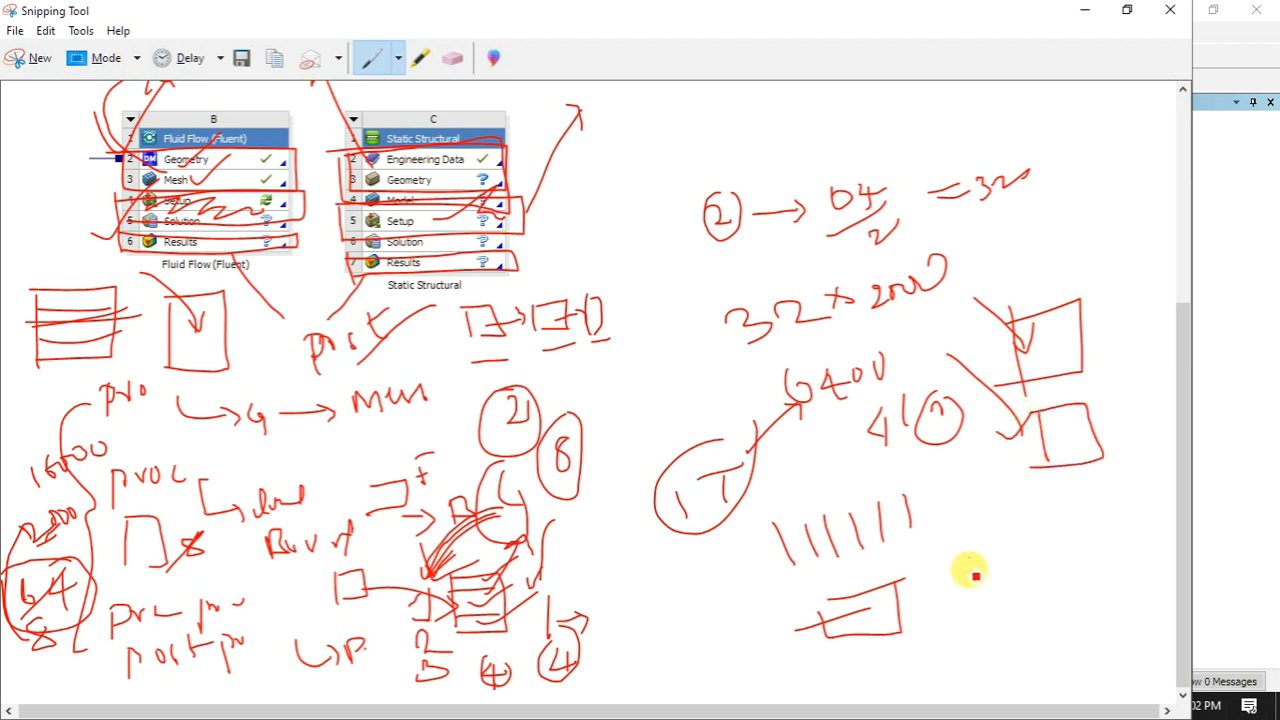
mouse_move(936, 529)
mouse_down()
mouse_move(994, 583)
mouse_move(997, 571)
mouse_move(1038, 591)
mouse_move(1093, 574)
mouse_move(1033, 592)
mouse_up()
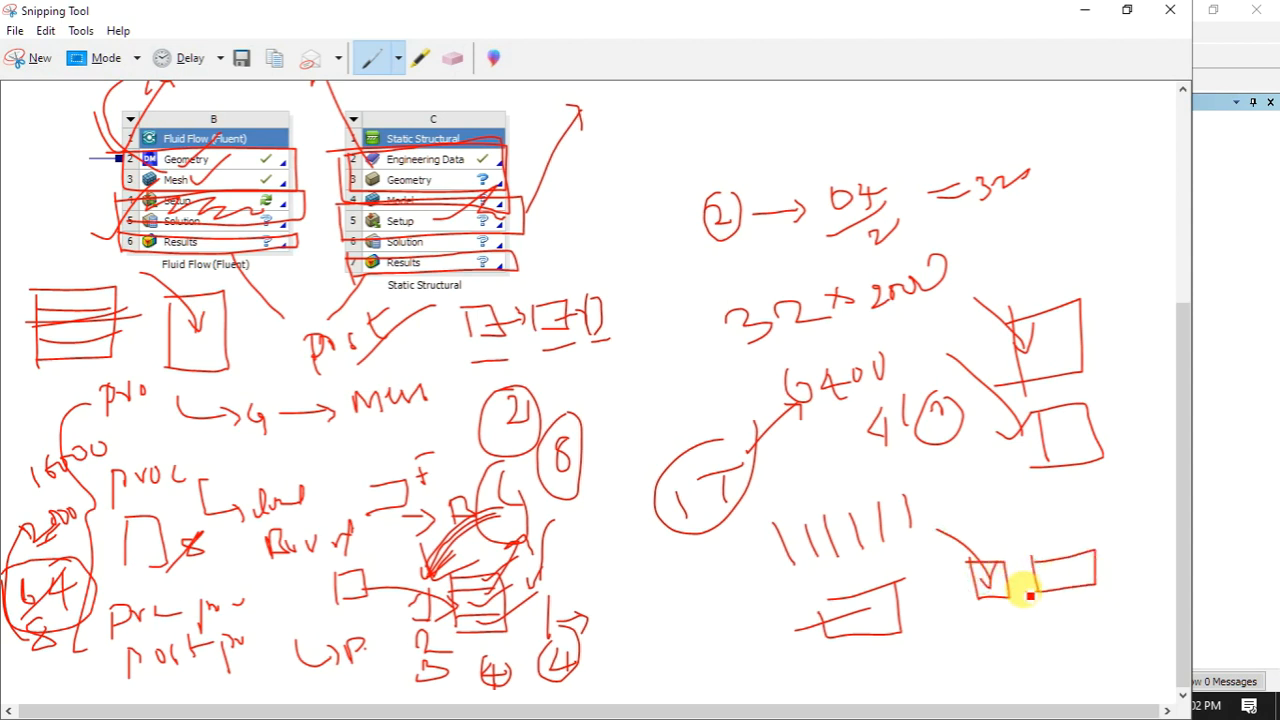
- Minimize Snipping Tool and delete Static Structural system C from the schematic, confirming with OK
click(1084, 10)
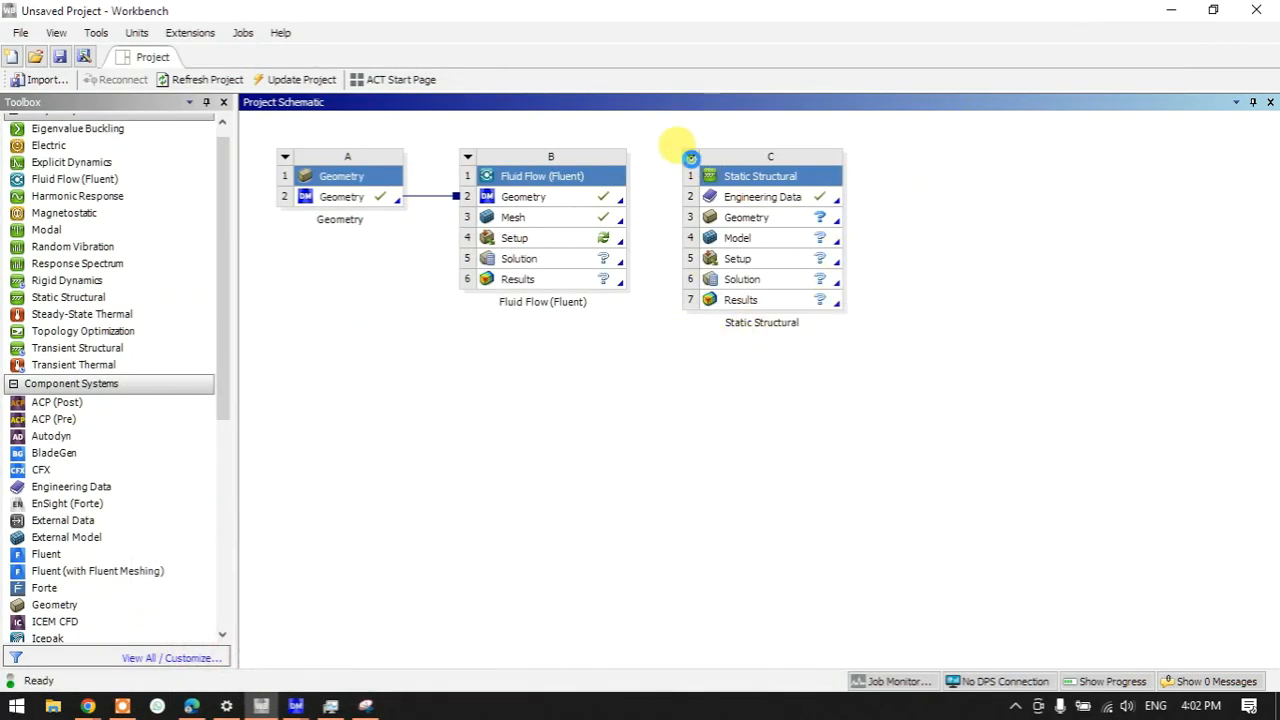
click(691, 158)
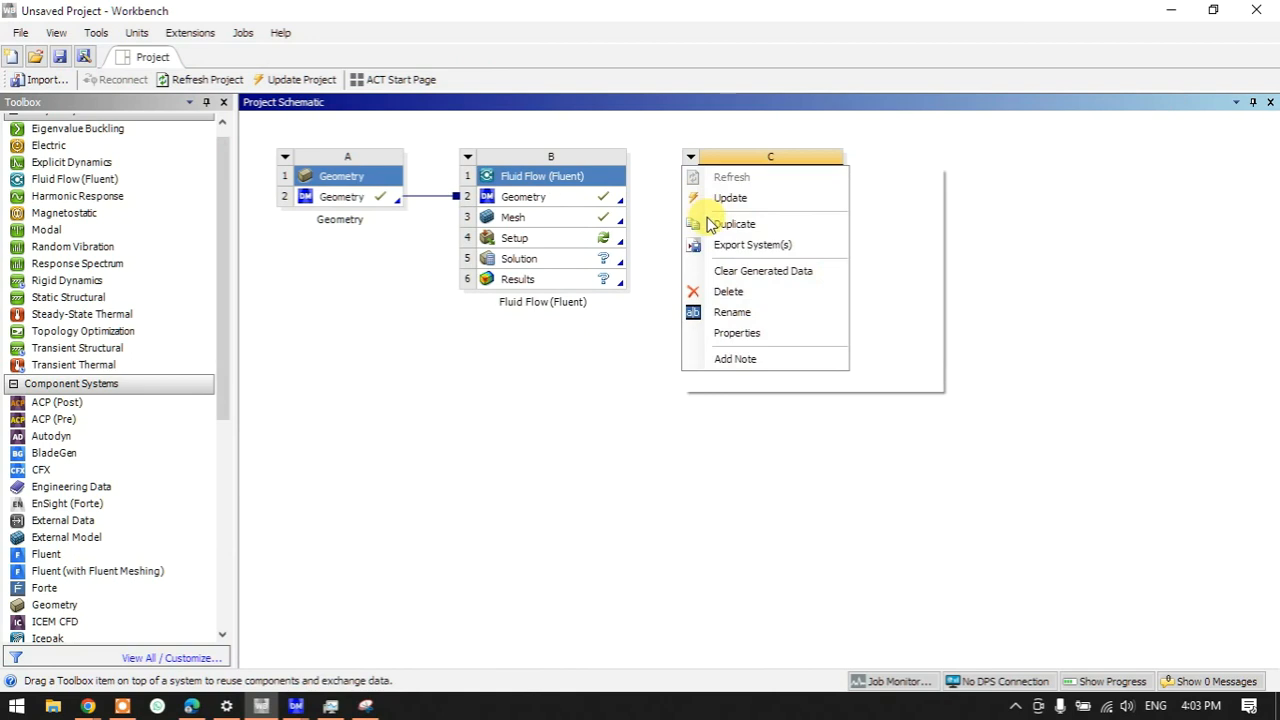
click(720, 337)
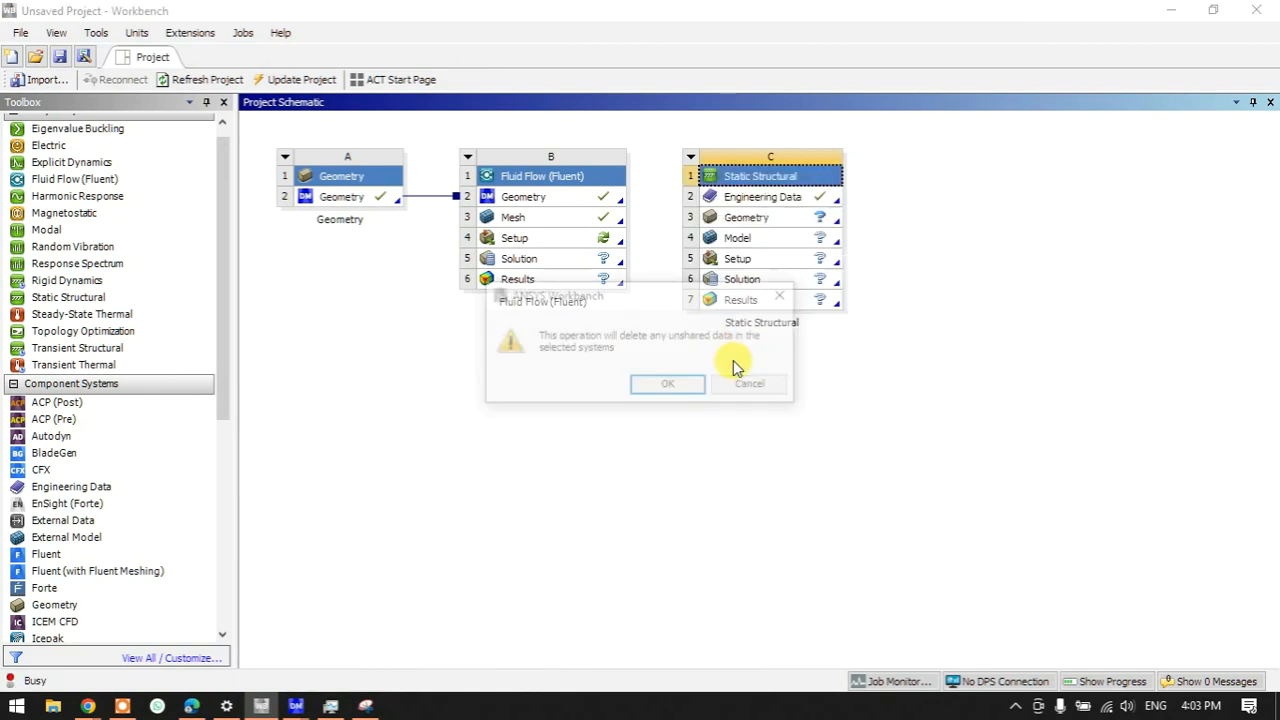
click(666, 384)
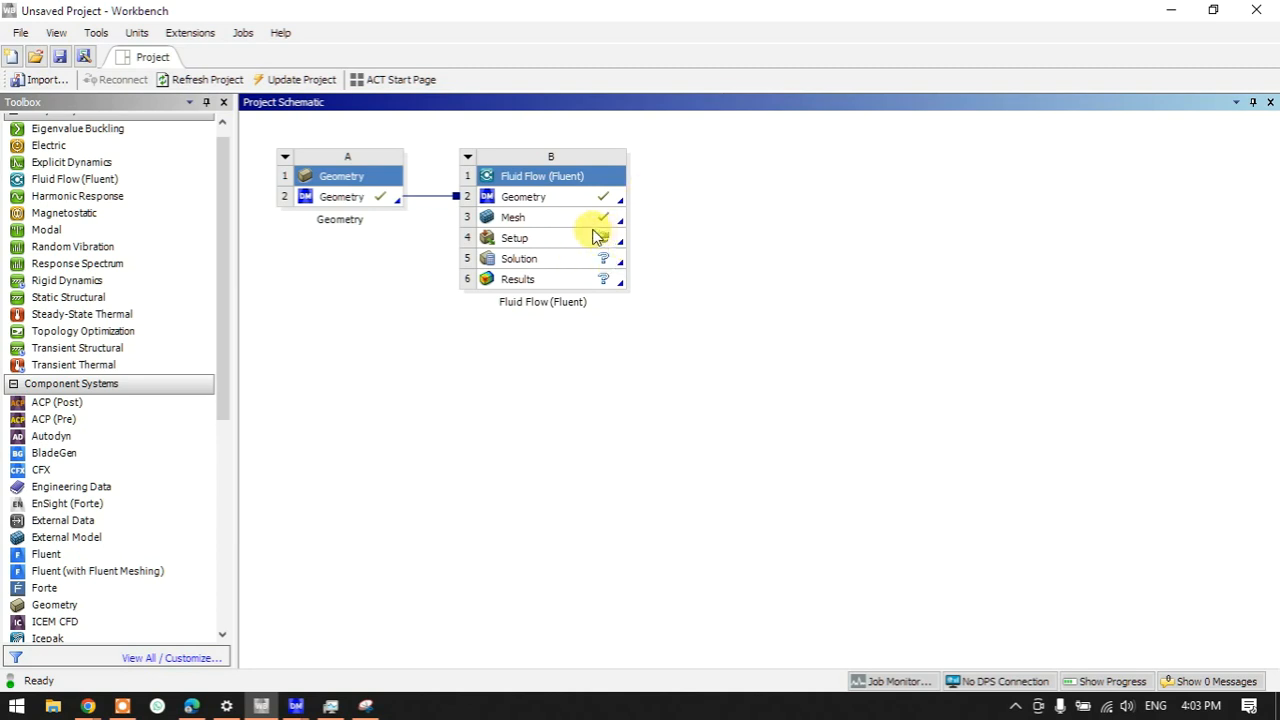
- Launch Fluent from Fluid Flow B's Setup cell with the default 3D serial settings
double_click(558, 243)
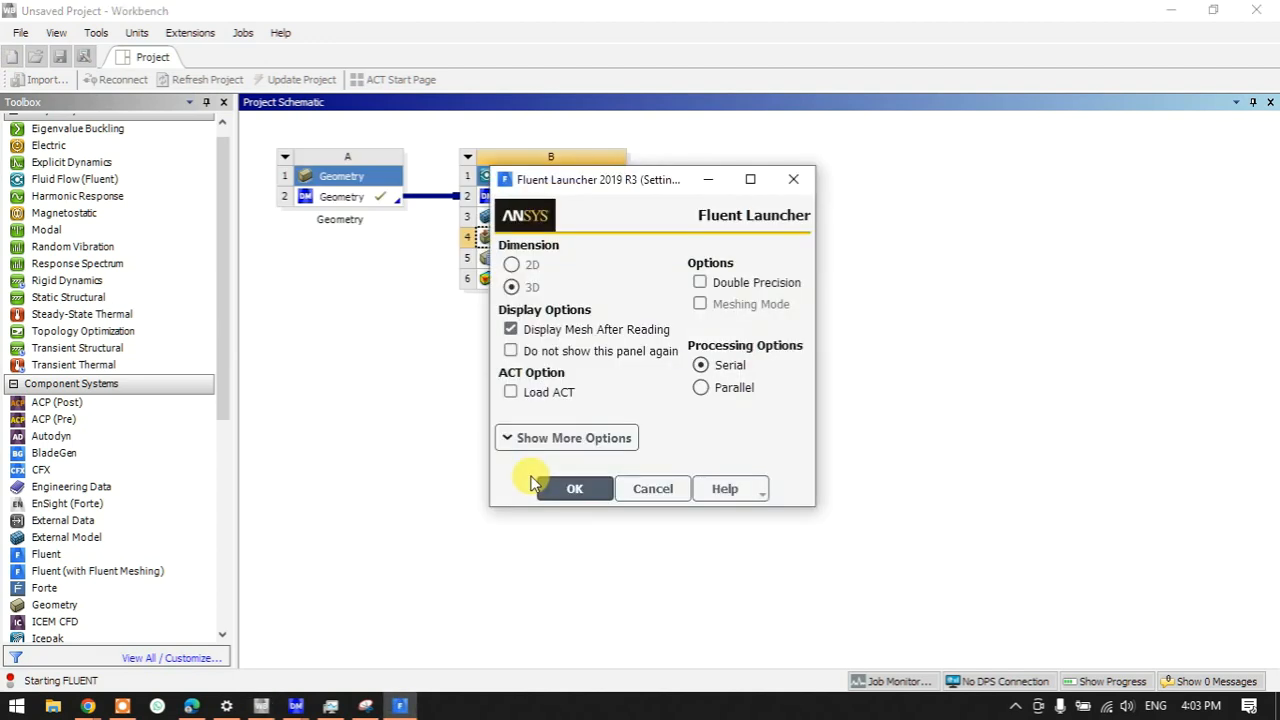
click(582, 492)
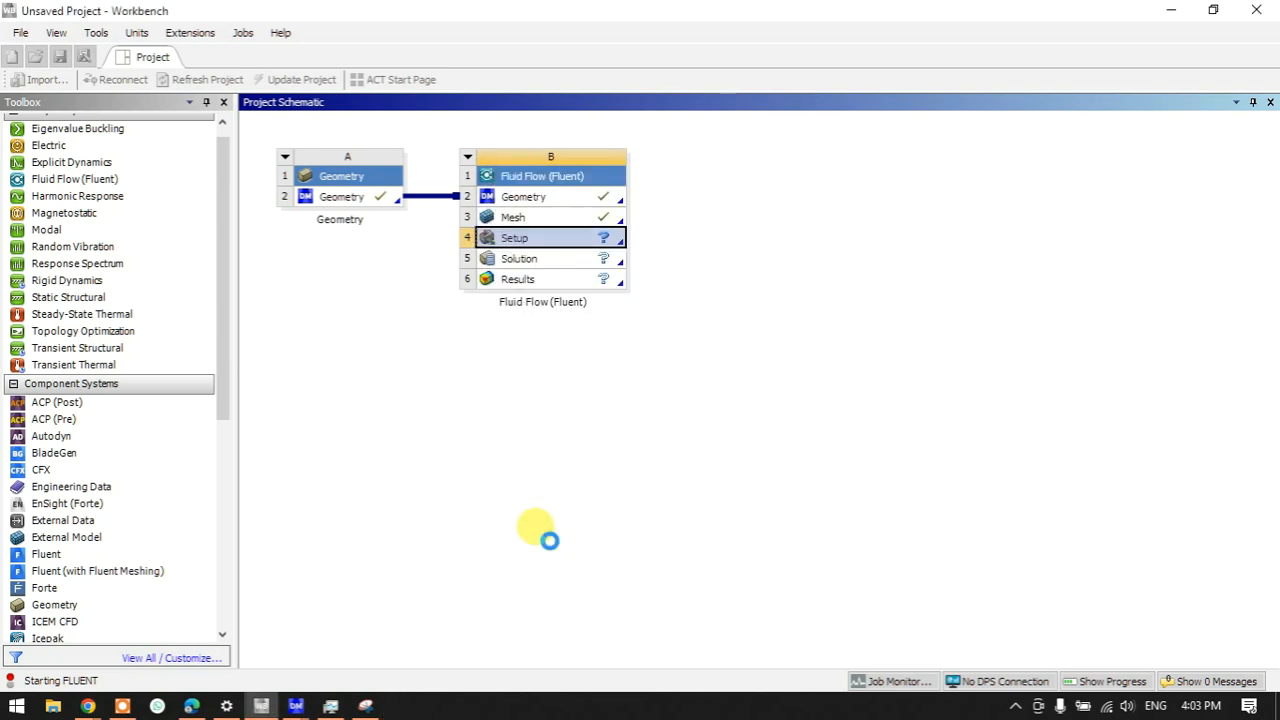
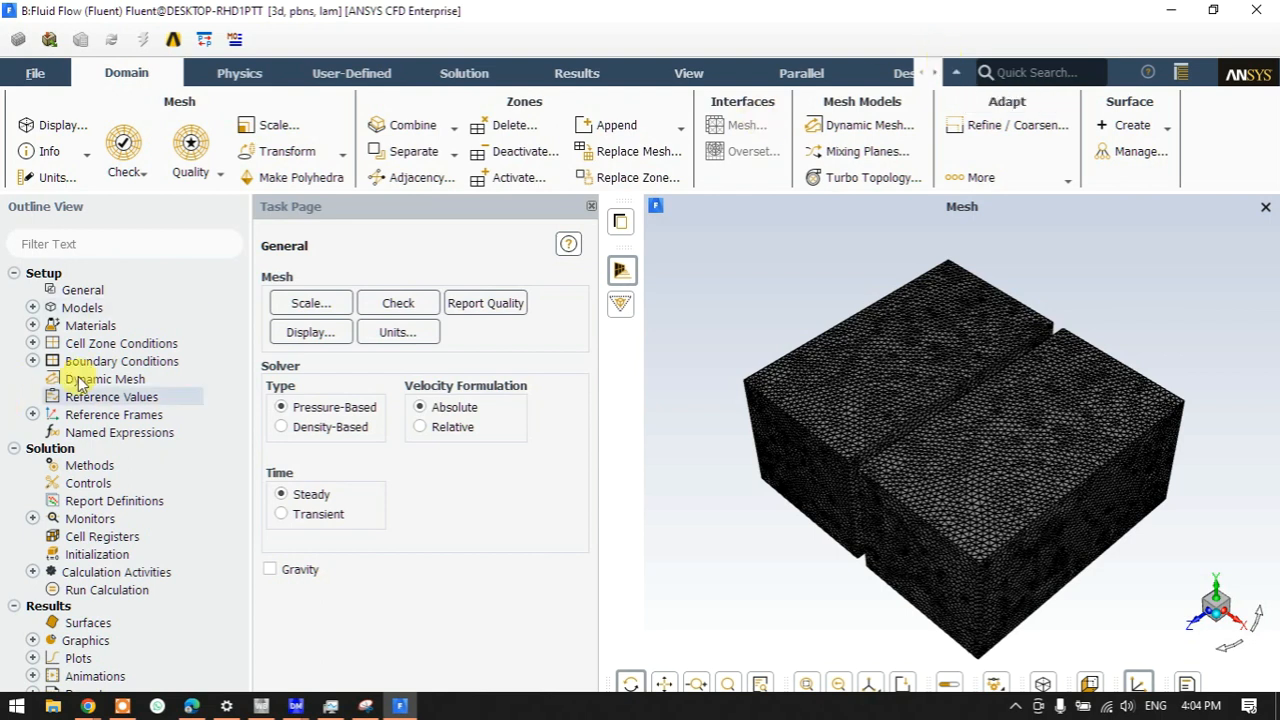
- Collapse the ribbon and open the Boundary Conditions page listing fan, heatsink, slipts and wall zones
click(956, 73)
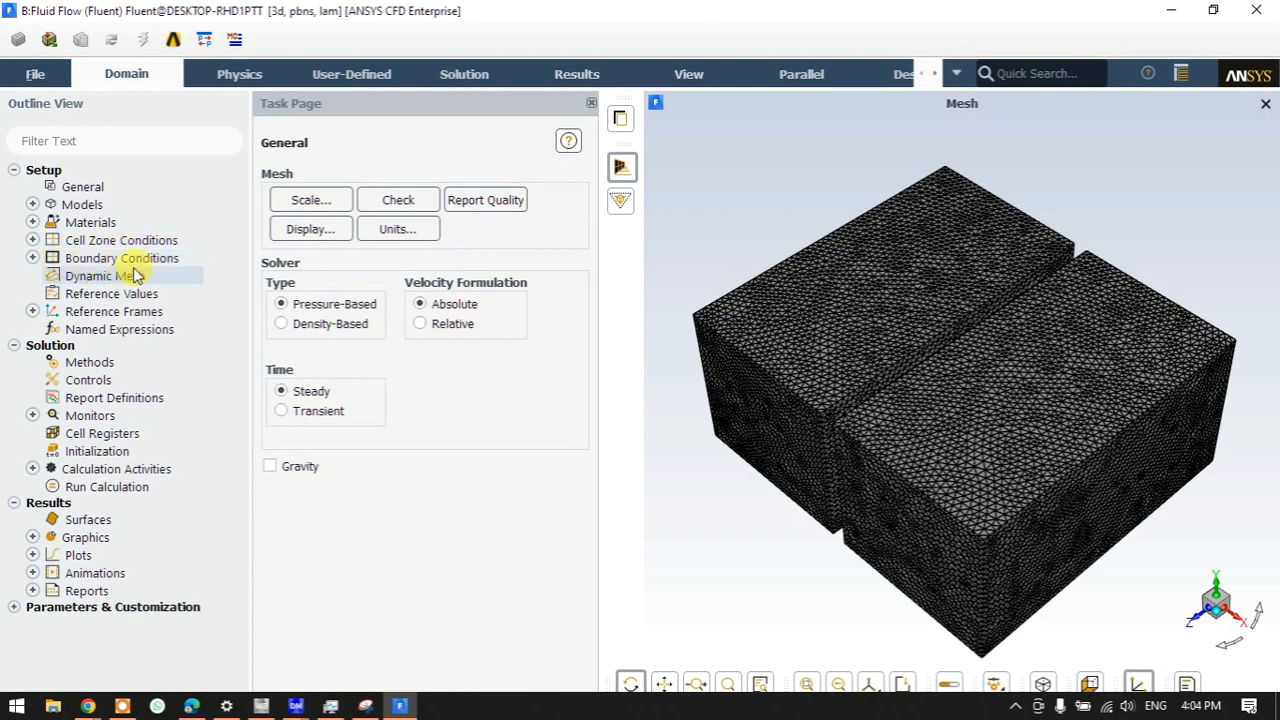
click(33, 258)
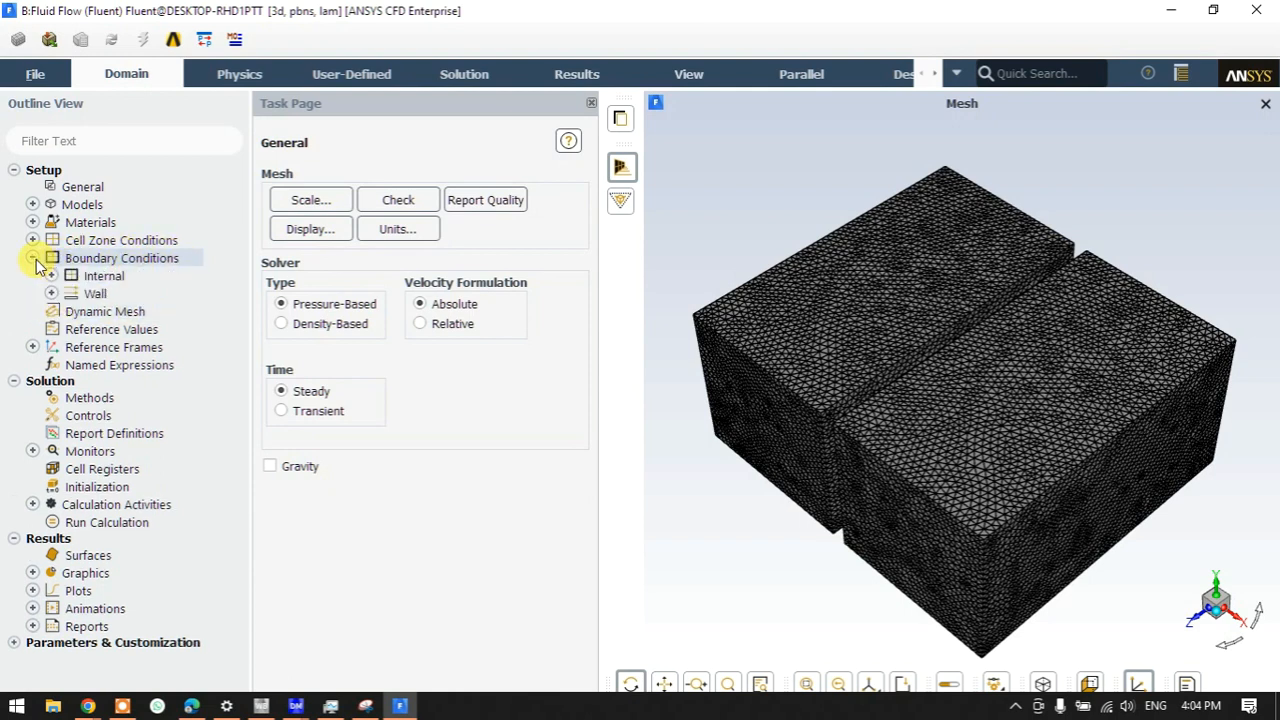
double_click(100, 258)
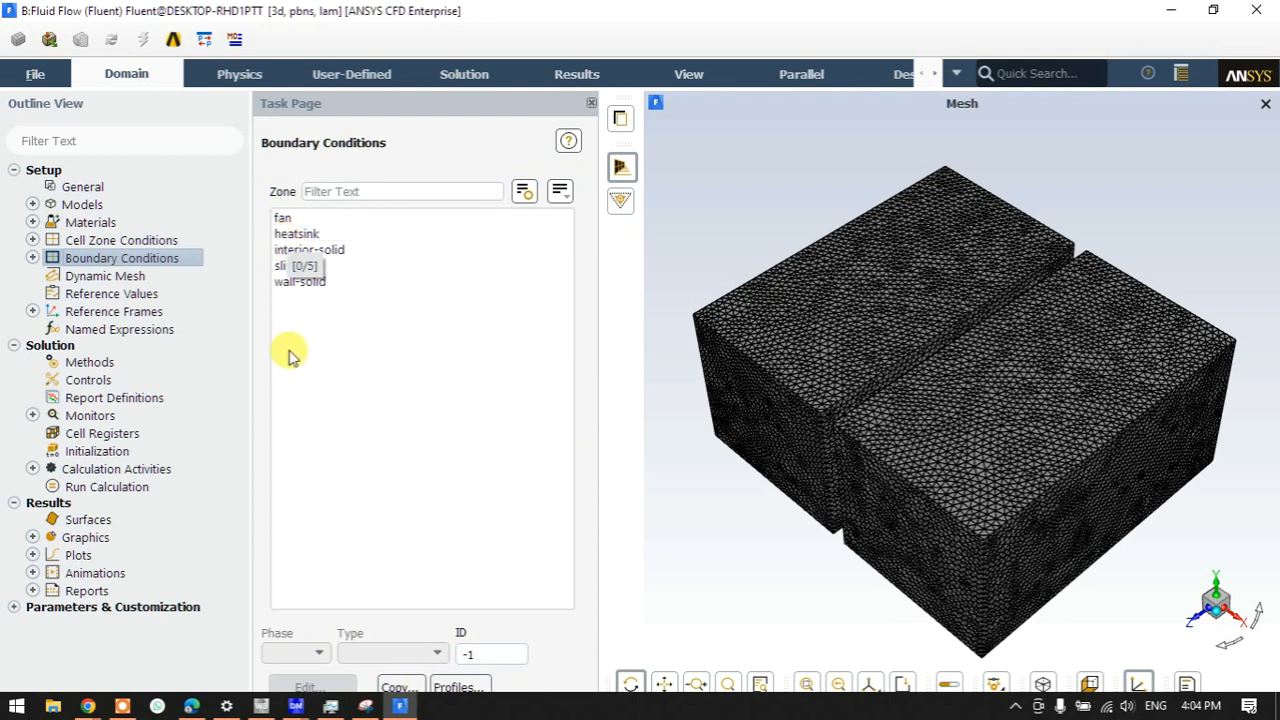
- Change the fan boundary type to velocity-inlet and enter a 1 m/s velocity magnitude
click(288, 219)
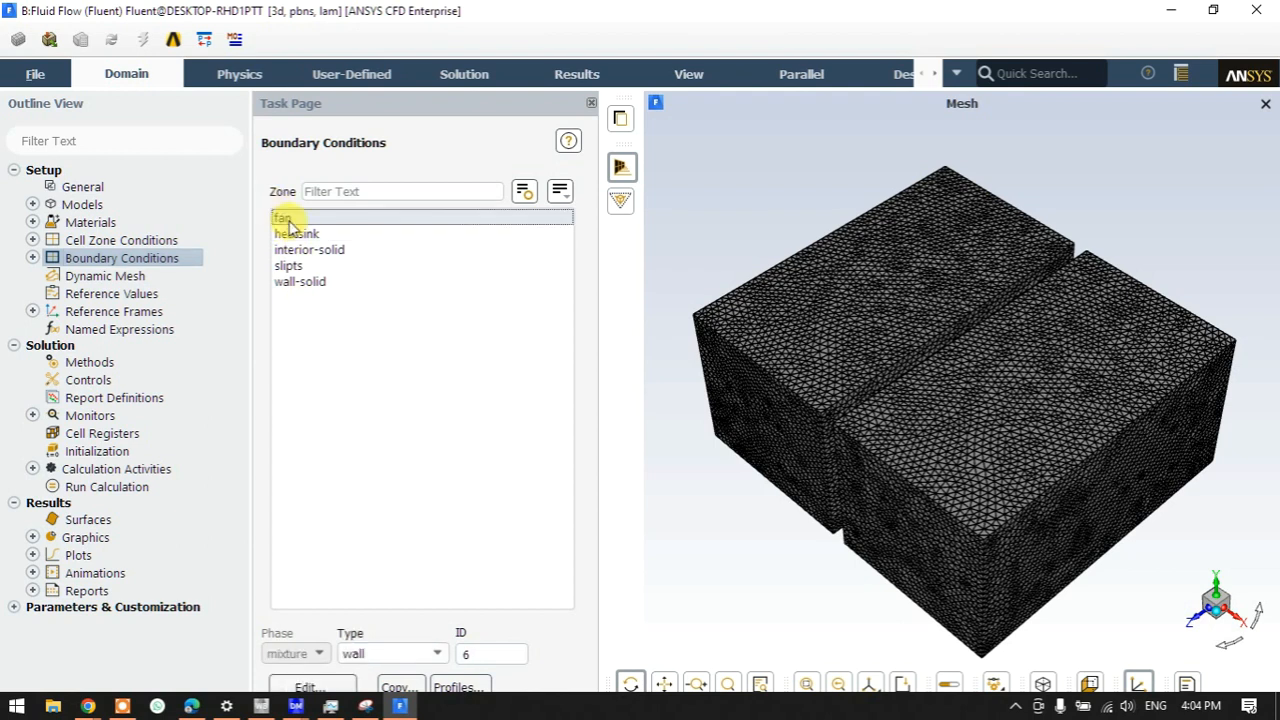
double_click(500, 10)
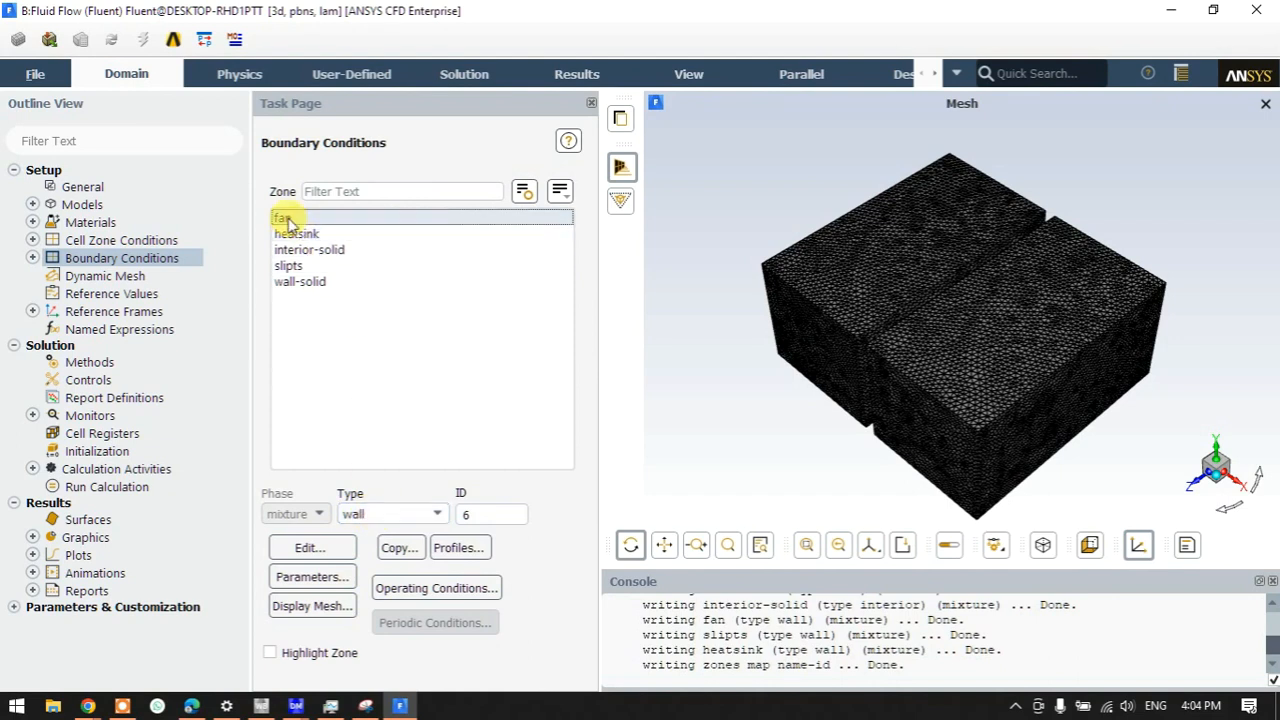
click(358, 518)
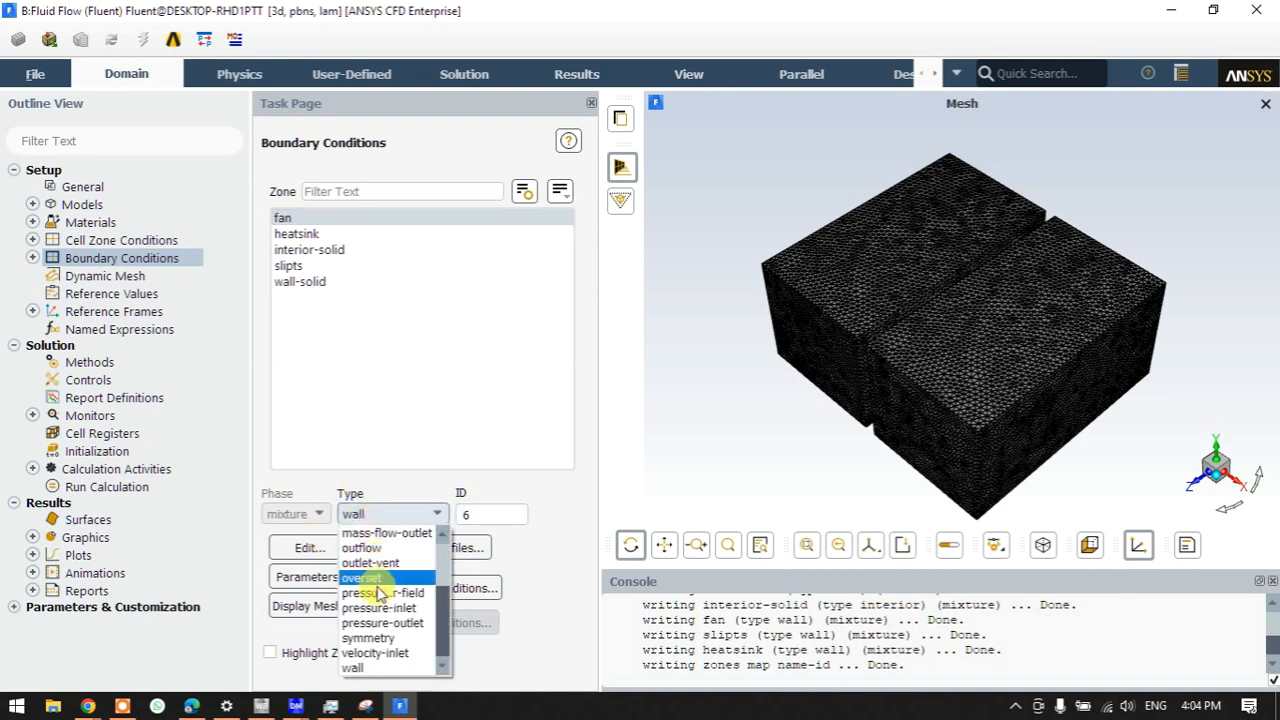
click(398, 656)
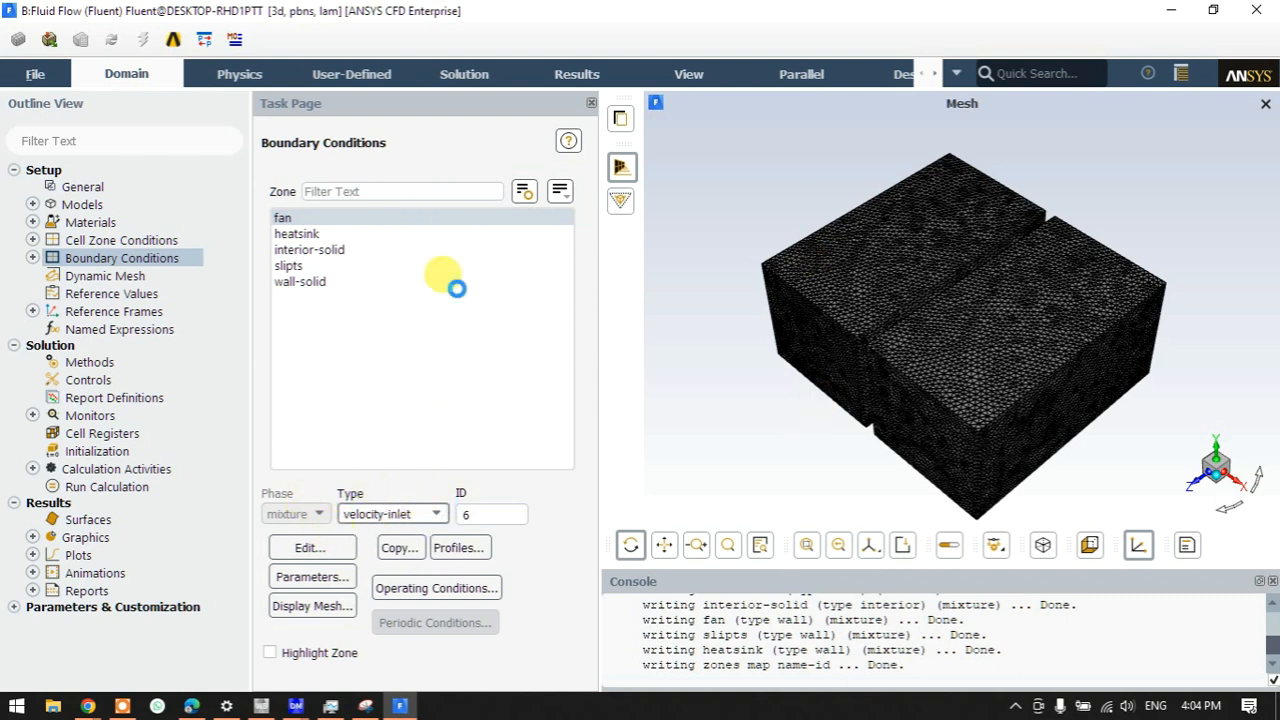
drag(350, 330, 436, 246)
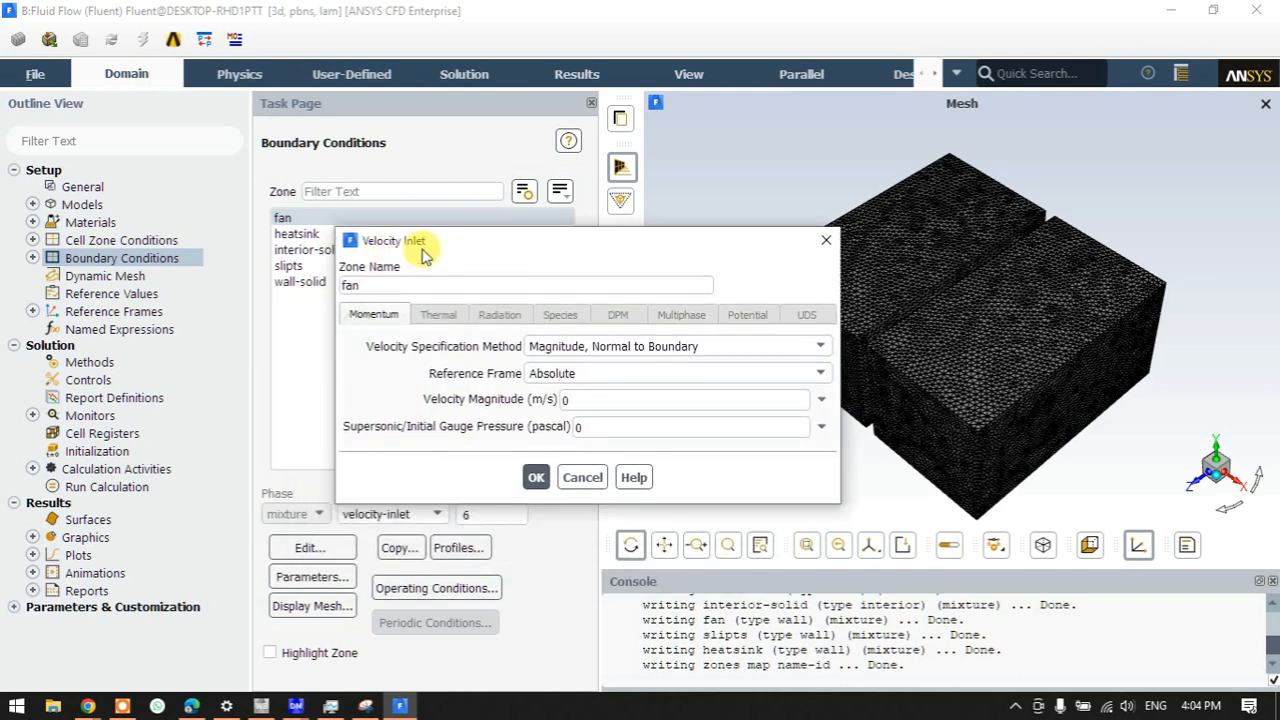
click(570, 399)
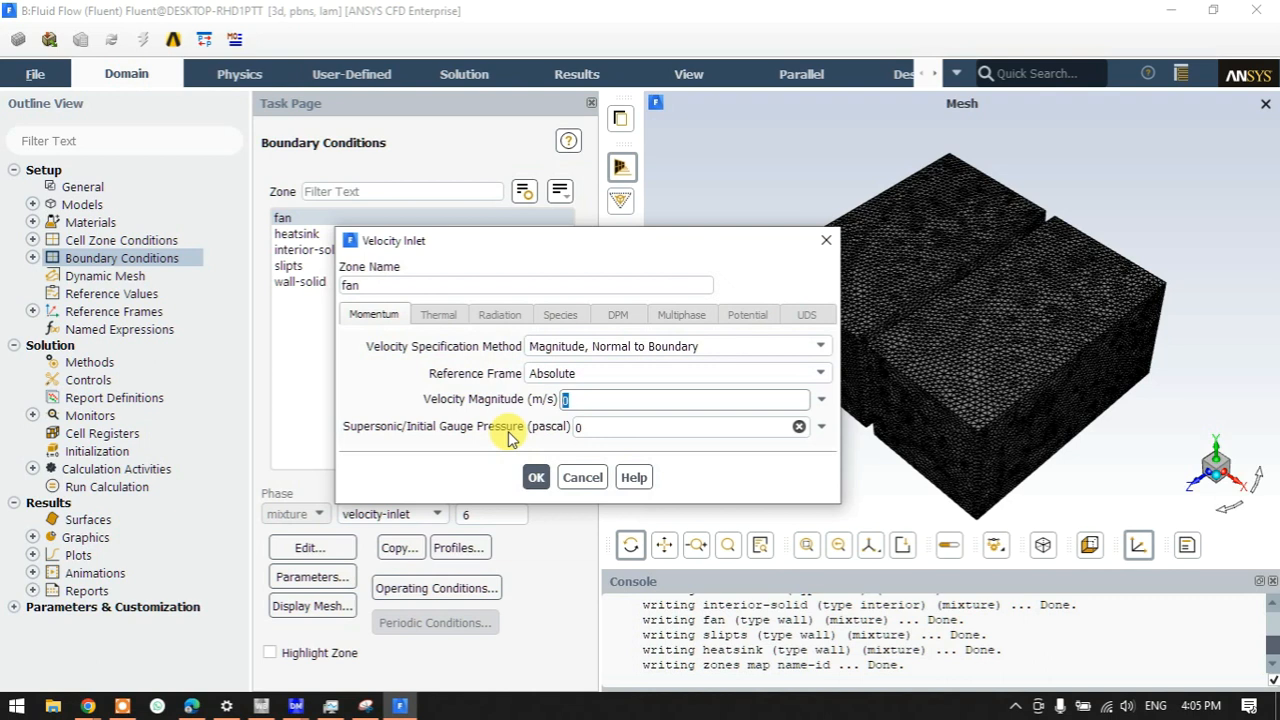
text(1)
click(536, 478)
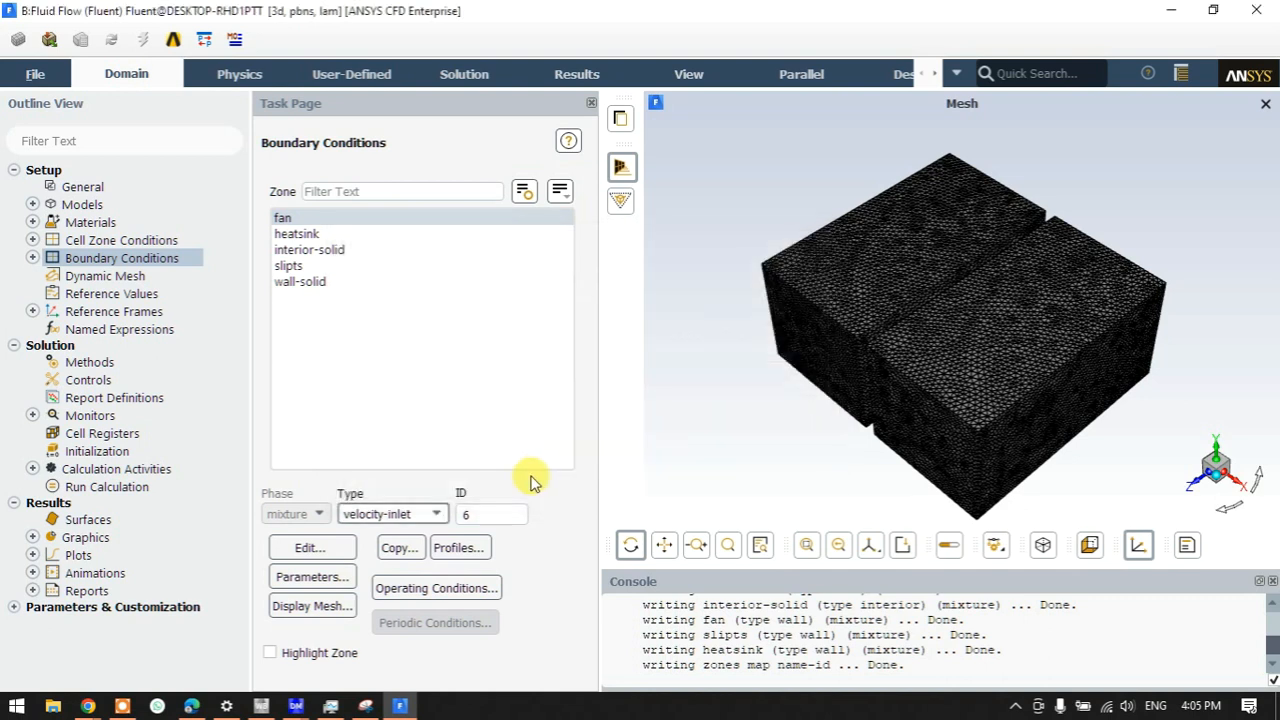
- Change the slipts boundary type to pressure-outlet, accepting the default 0 Pa gauge pressure
click(313, 268)
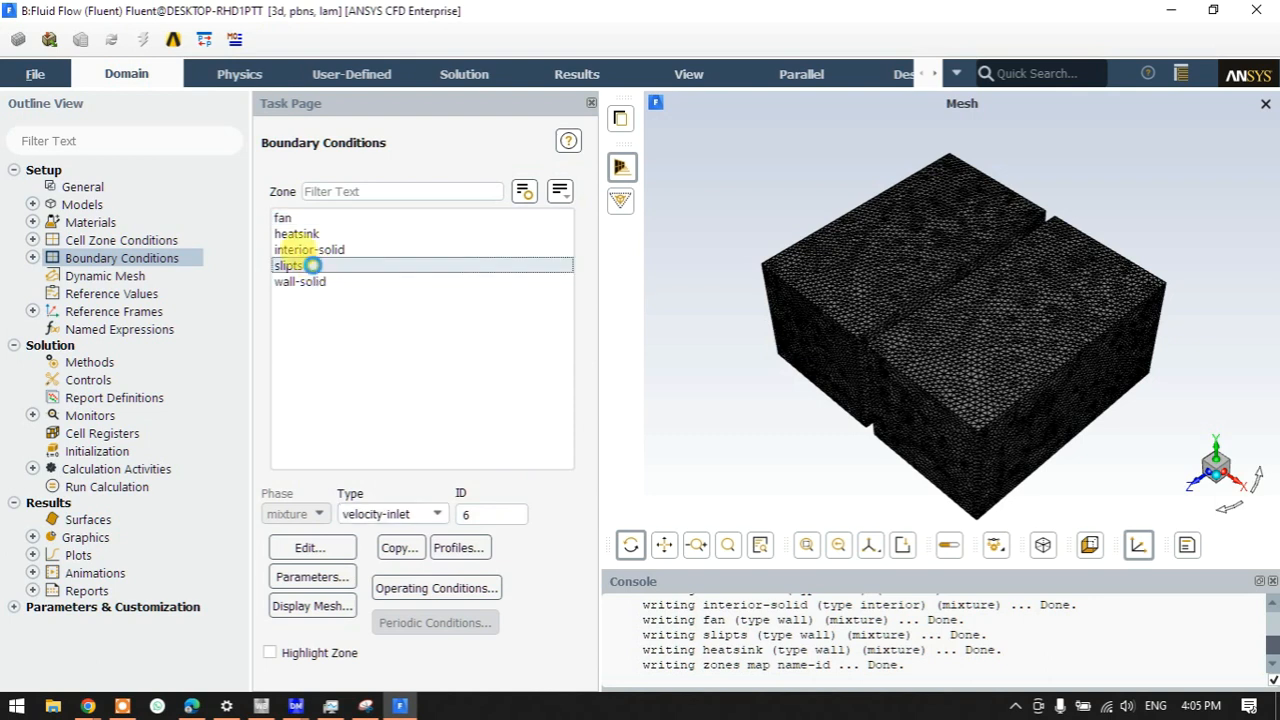
click(393, 516)
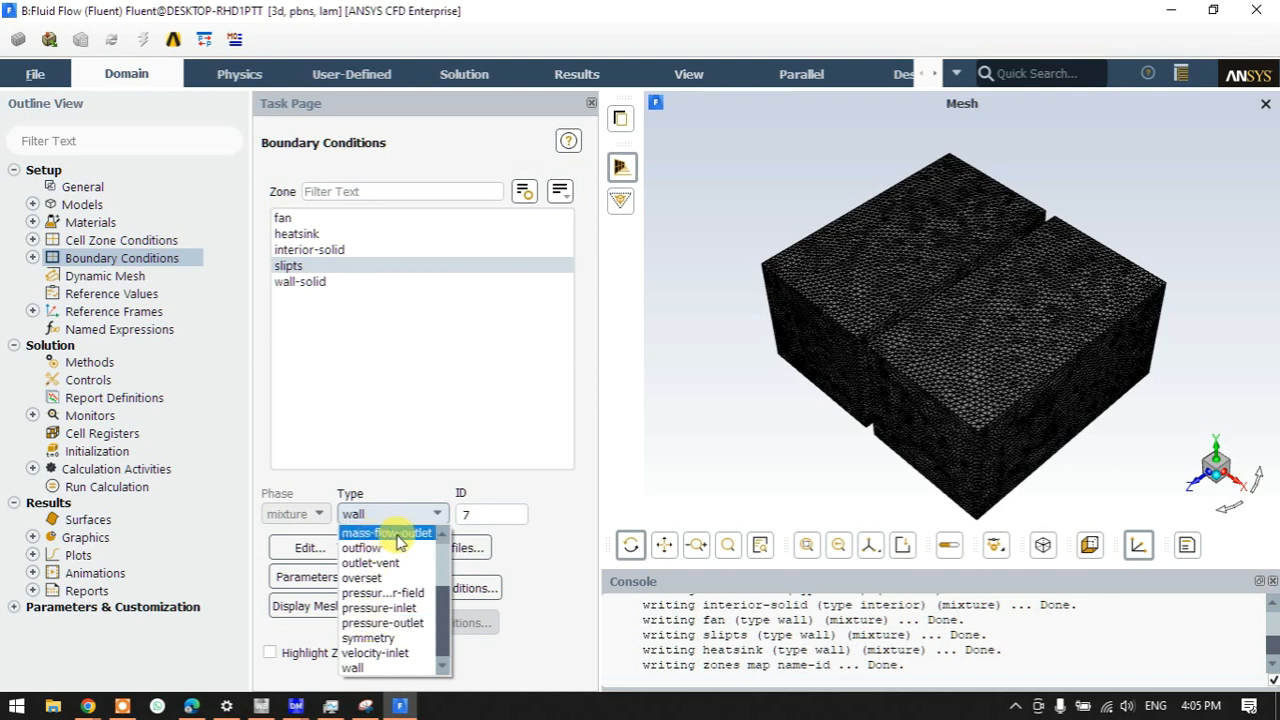
click(385, 624)
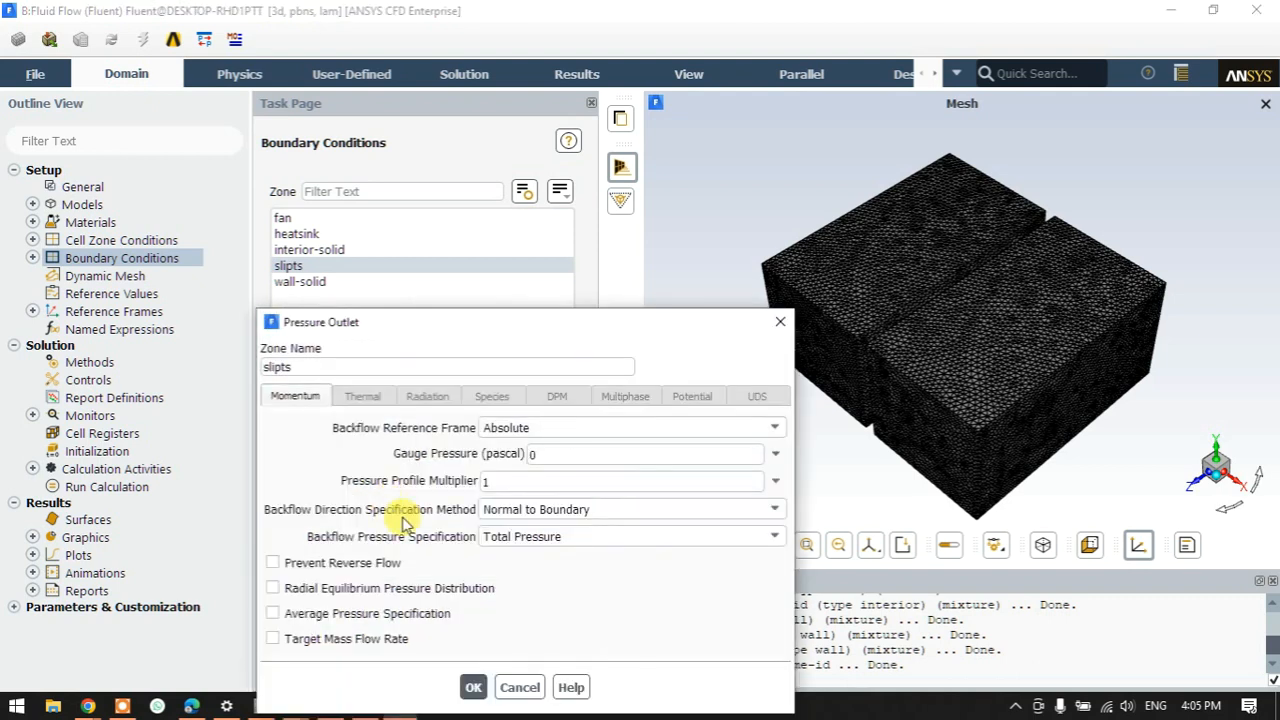
click(472, 687)
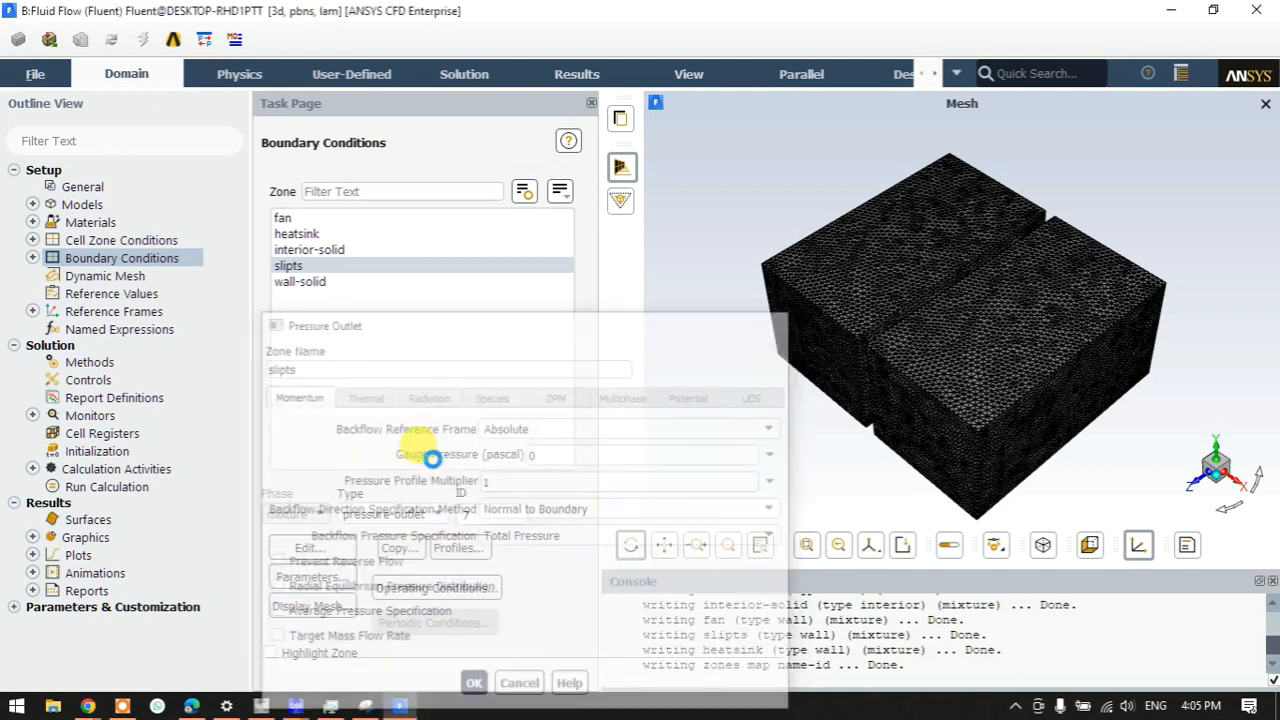
click(297, 238)
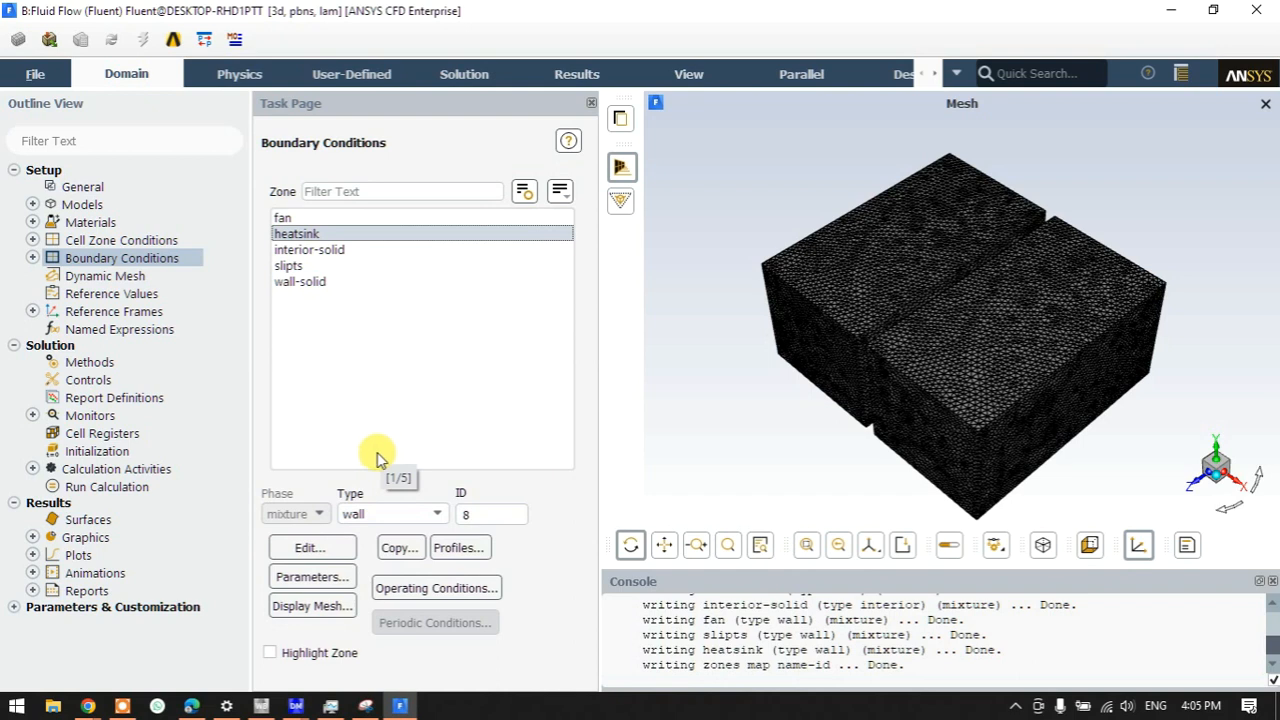
click(380, 511)
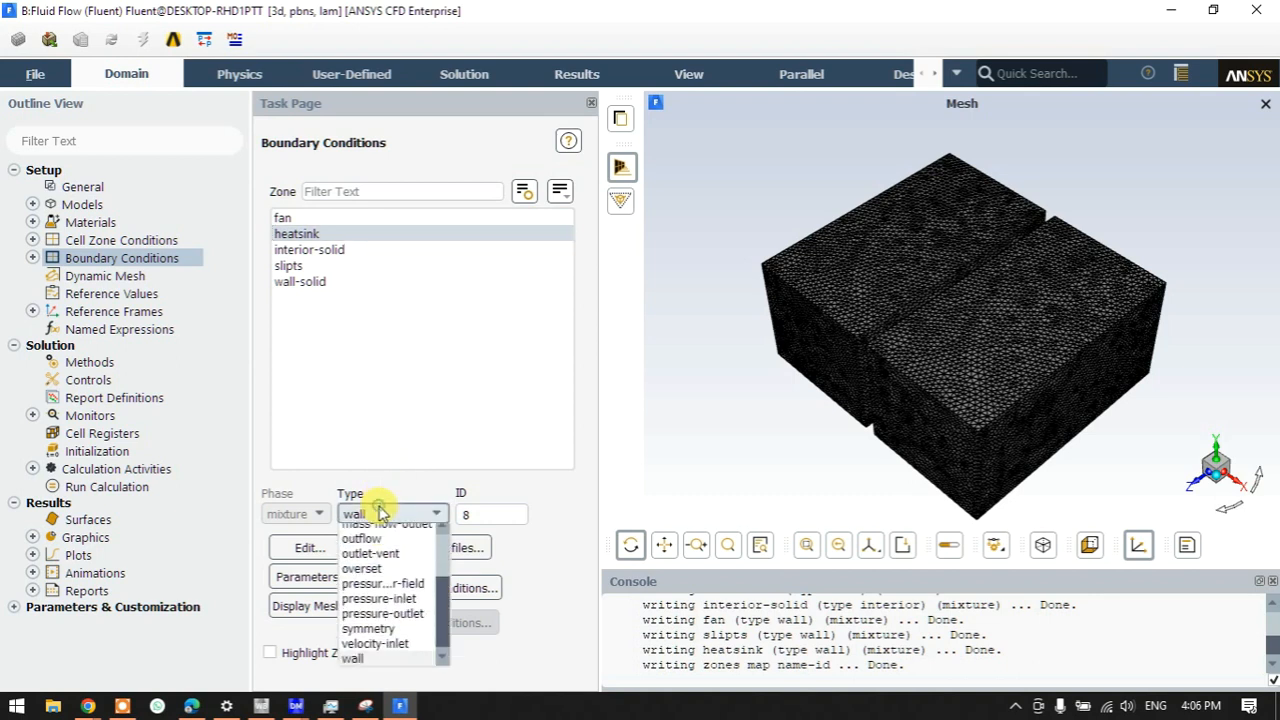
click(356, 668)
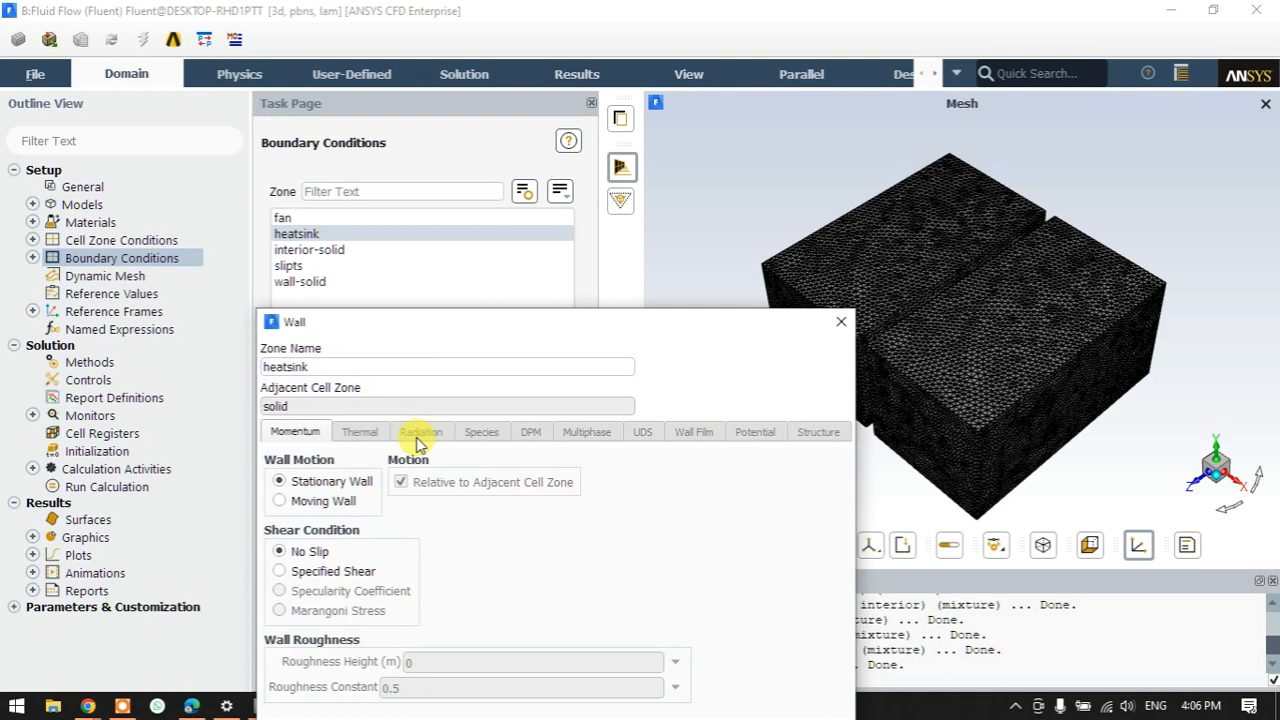
drag(462, 331, 519, 125)
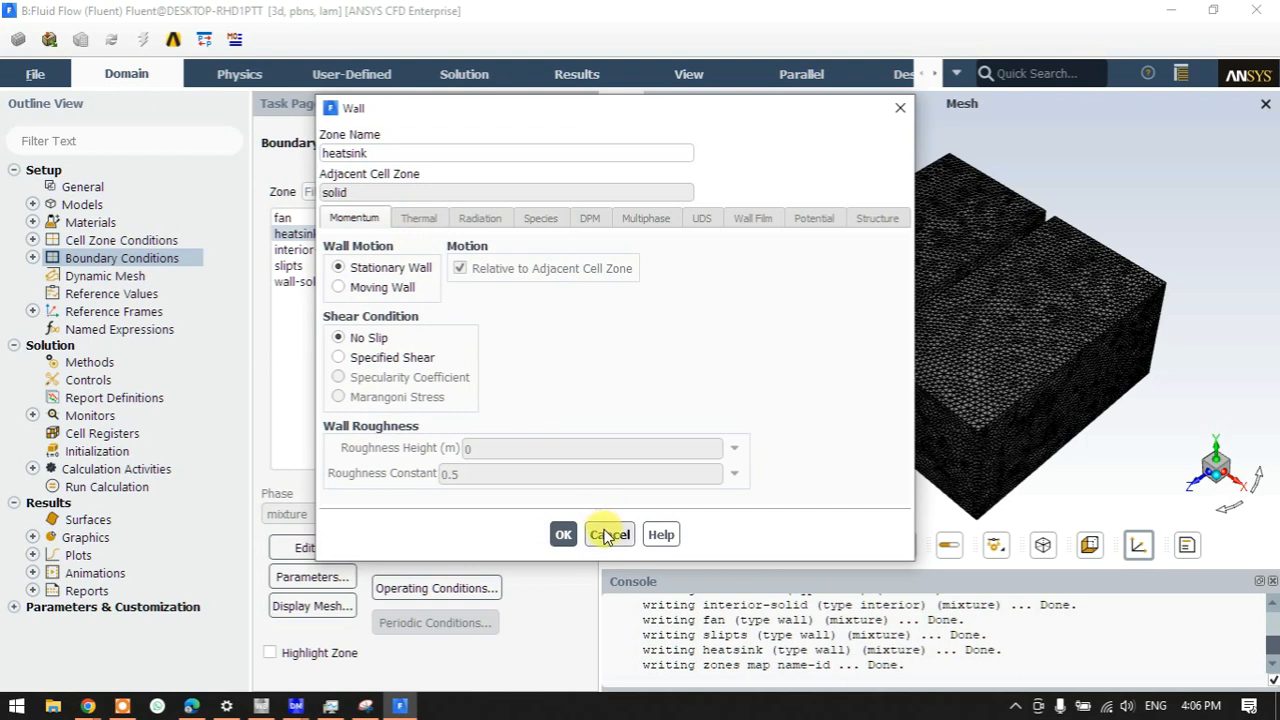
click(607, 535)
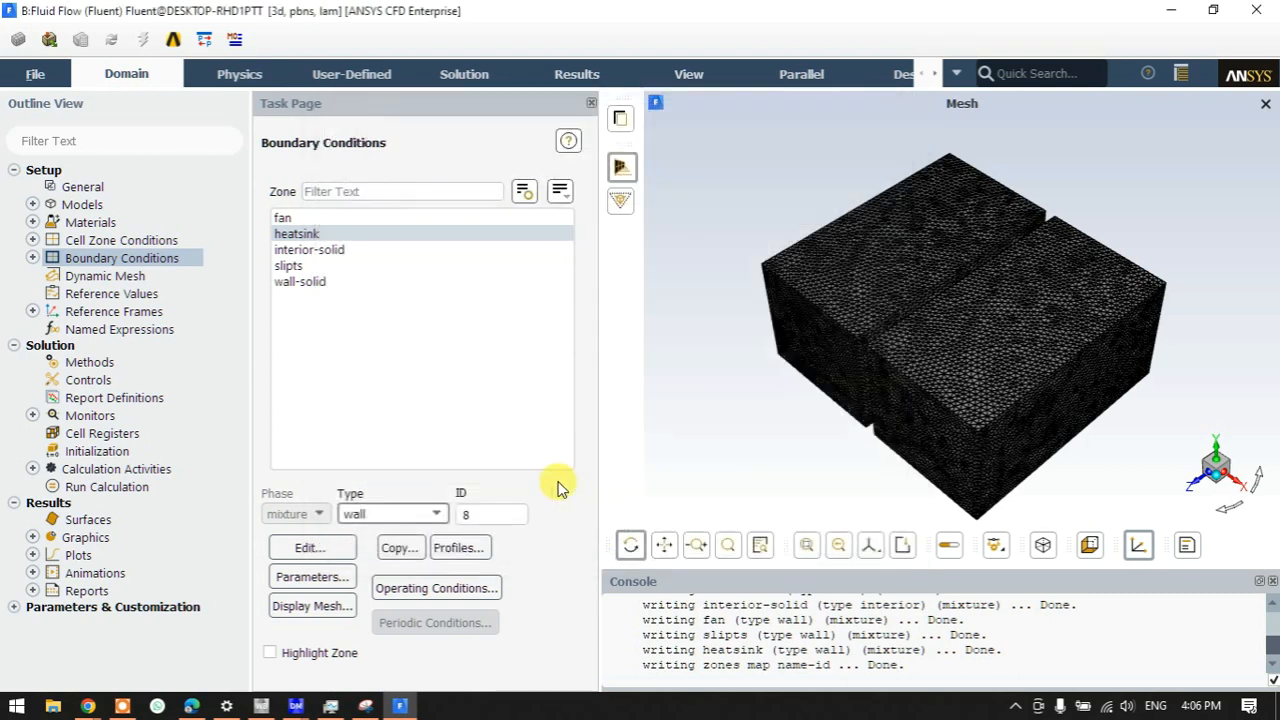
- Tick Energy Equation under Models and confirm, then bring the Snipping Tool sketch forward
click(33, 205)
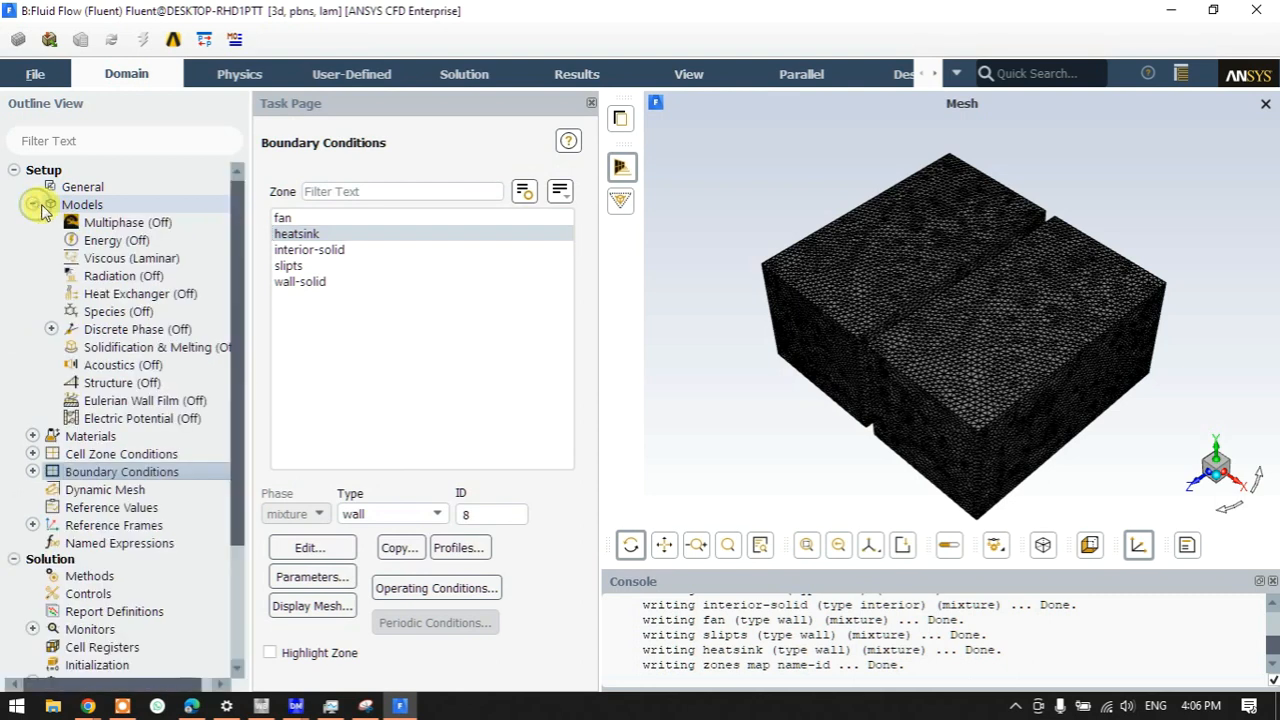
double_click(140, 243)
click(278, 371)
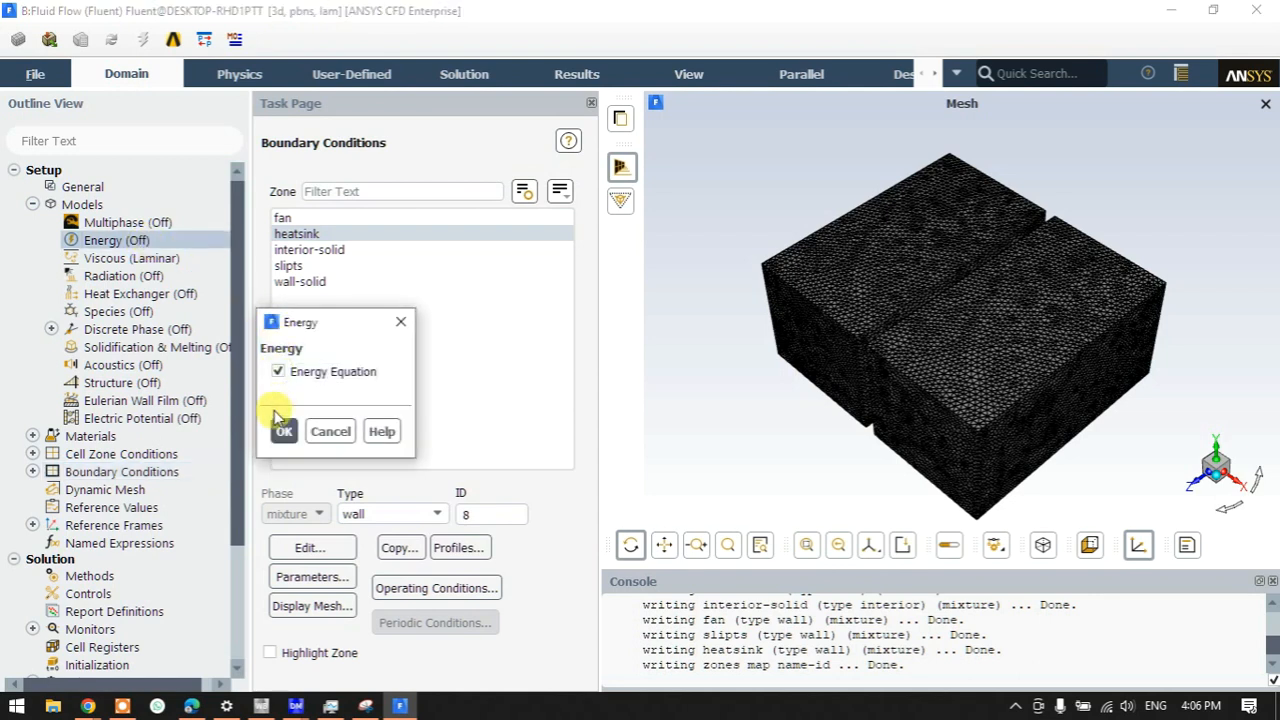
click(283, 431)
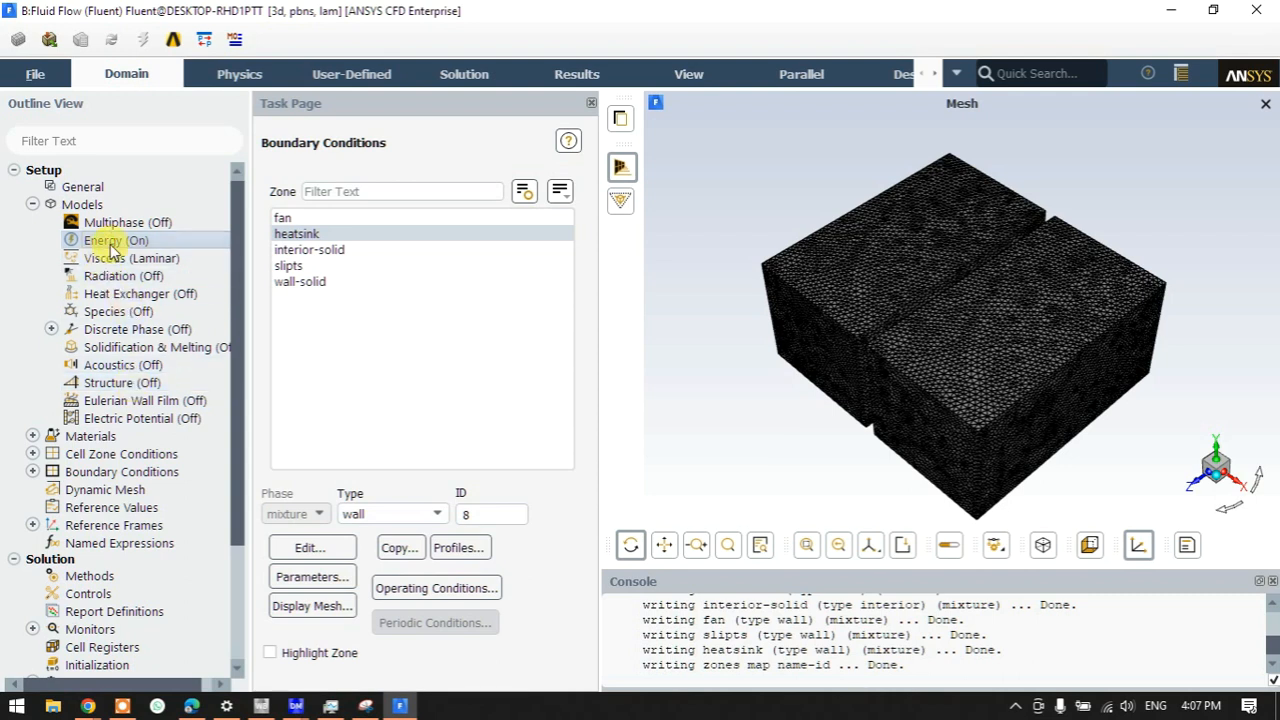
click(366, 705)
scroll(497, 317, up, 4)
- Draw a red box with an inflow arrow and a handwritten note, then minimize Snipping Tool
mouse_move(340, 117)
mouse_down()
mouse_move(351, 273)
mouse_move(477, 131)
mouse_move(397, 251)
mouse_move(362, 245)
mouse_up()
drag(317, 194, 446, 196)
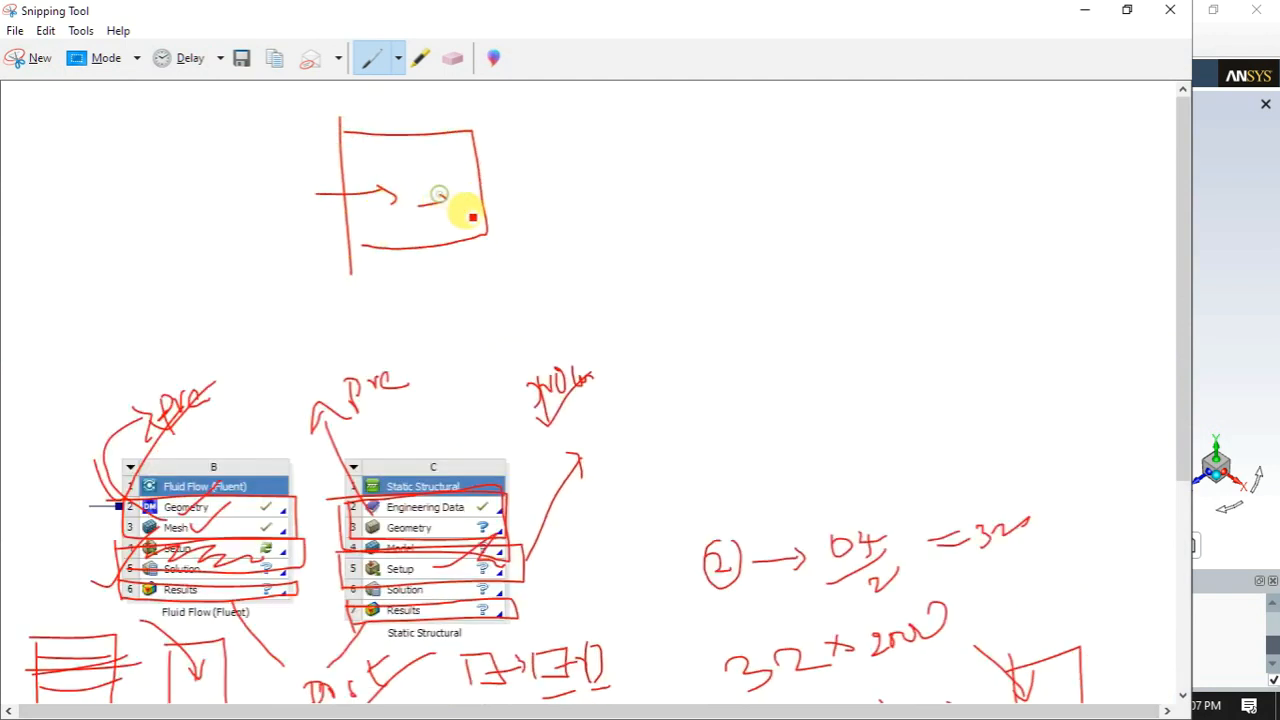
mouse_move(575, 170)
mouse_down()
mouse_move(610, 182)
mouse_move(607, 152)
mouse_up()
mouse_move(582, 174)
mouse_down()
mouse_move(648, 166)
mouse_move(670, 226)
mouse_move(716, 250)
mouse_move(760, 201)
mouse_move(805, 228)
mouse_up()
drag(846, 176, 860, 232)
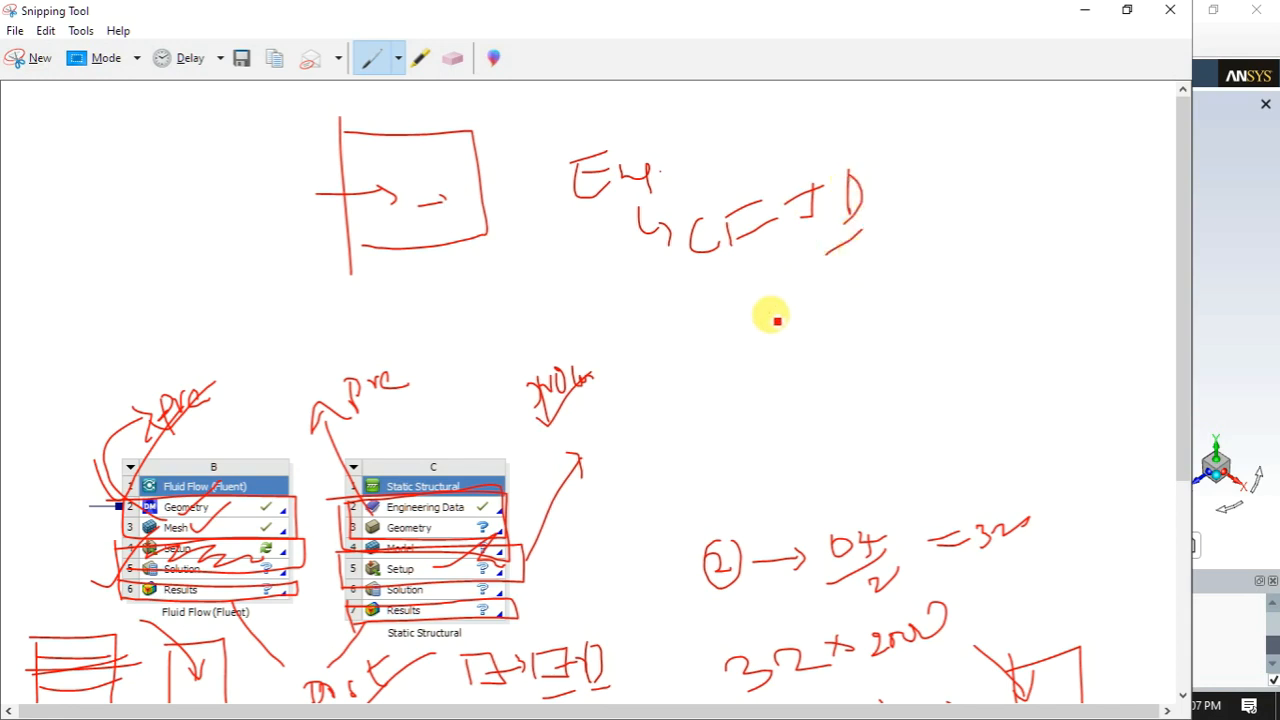
click(1084, 10)
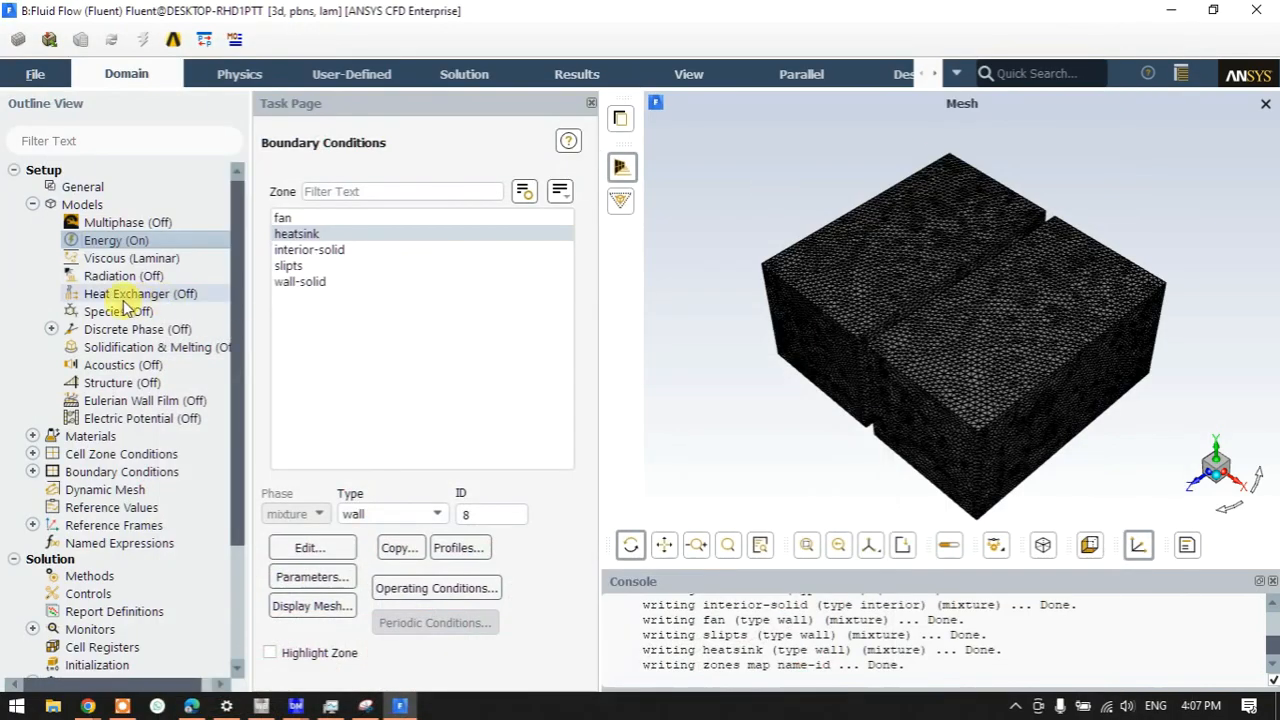
- Give the heatsink wall a fixed-temperature thermal condition of 423 K
double_click(292, 234)
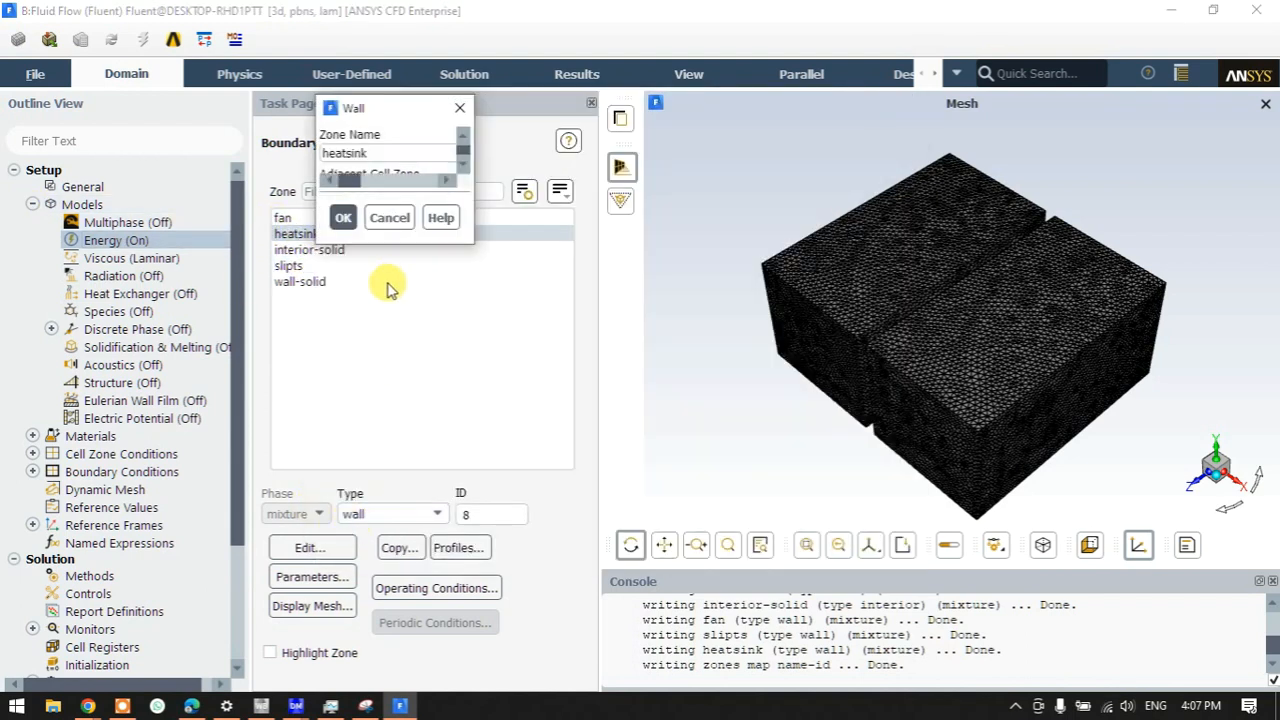
click(340, 216)
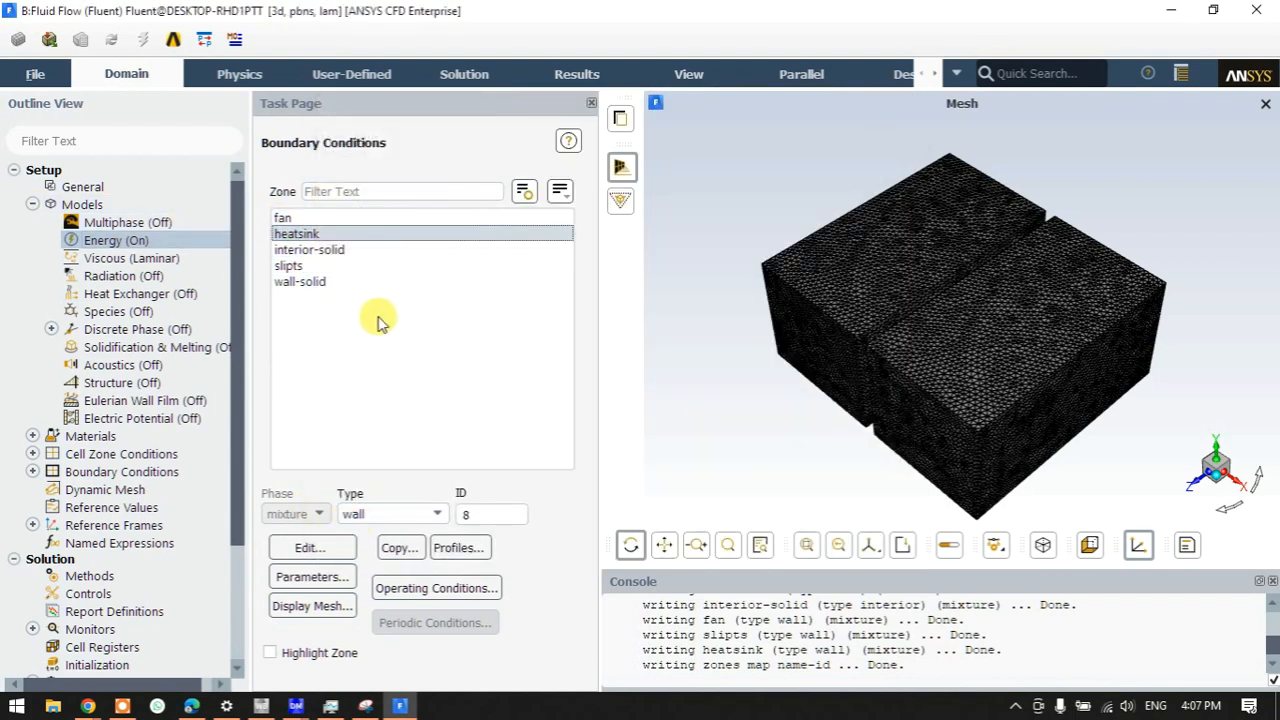
click(383, 512)
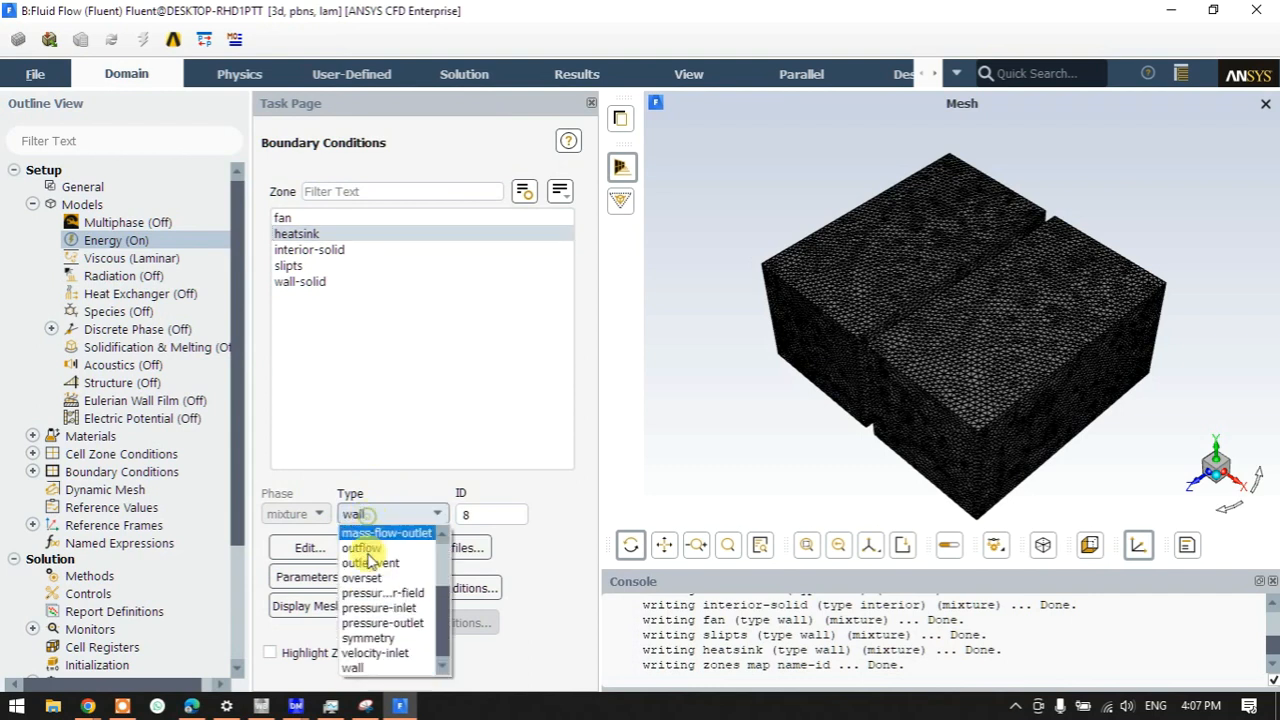
click(372, 668)
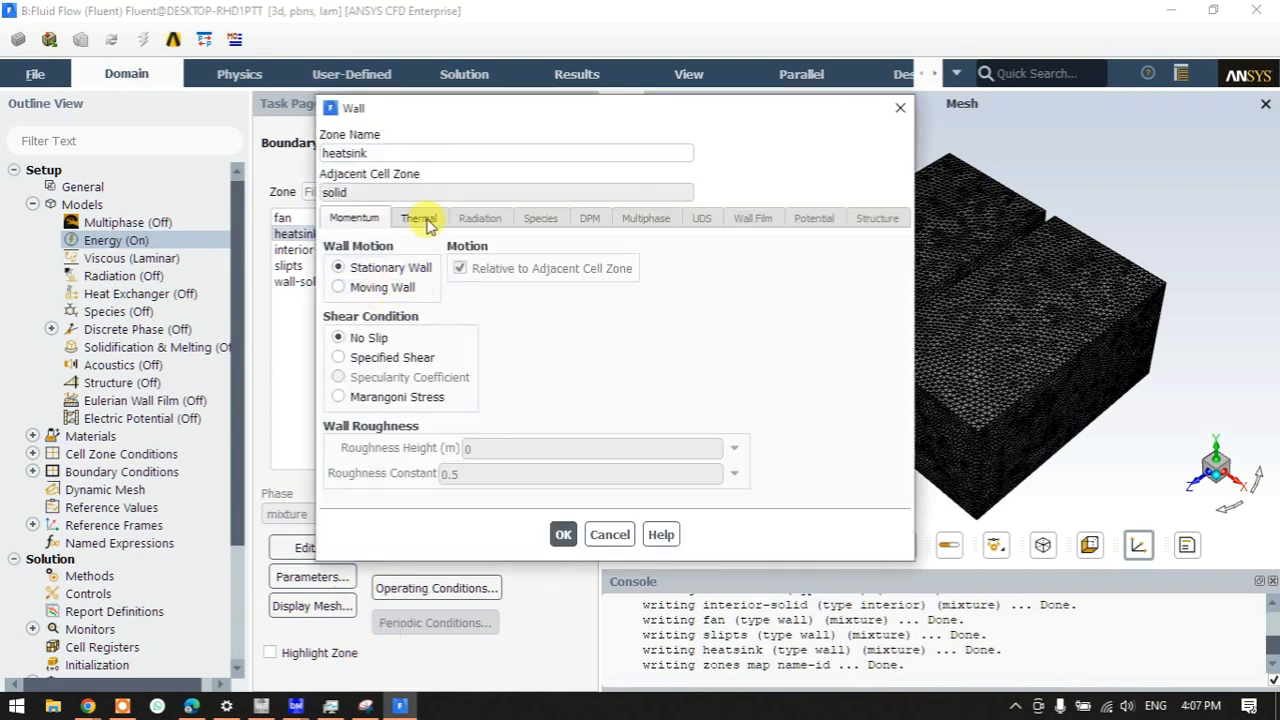
click(421, 219)
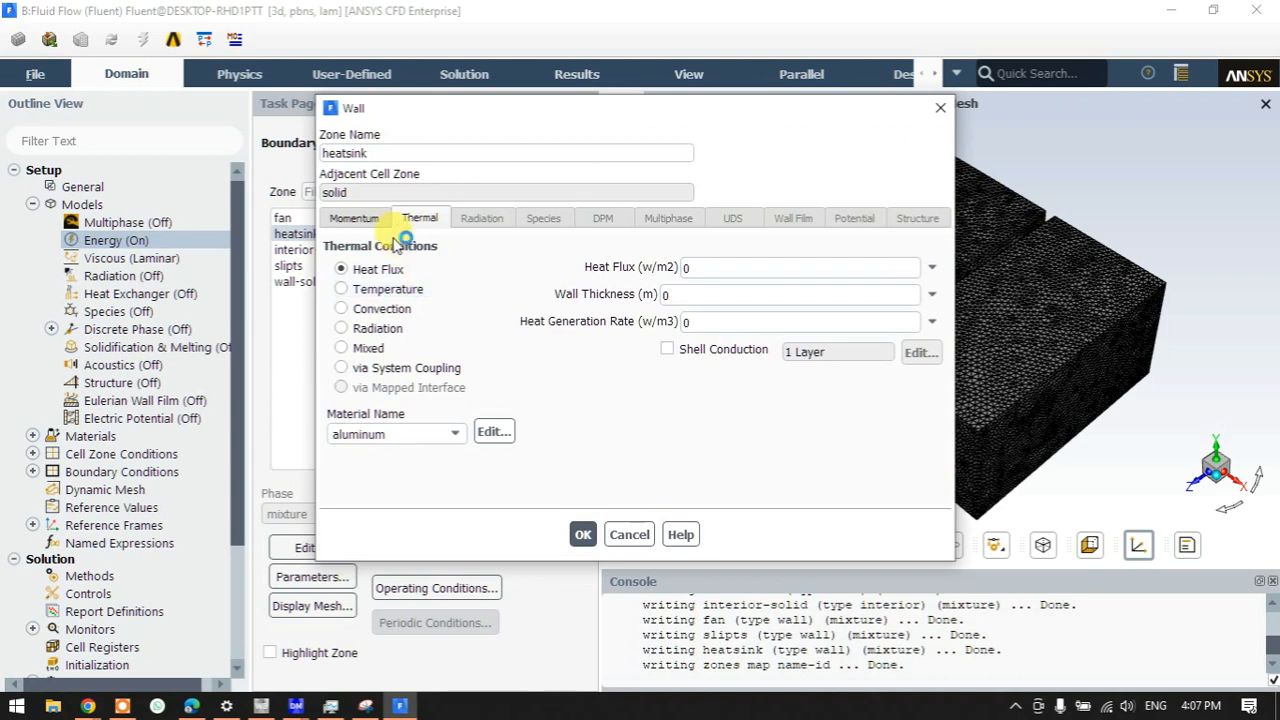
click(386, 290)
double_click(705, 272)
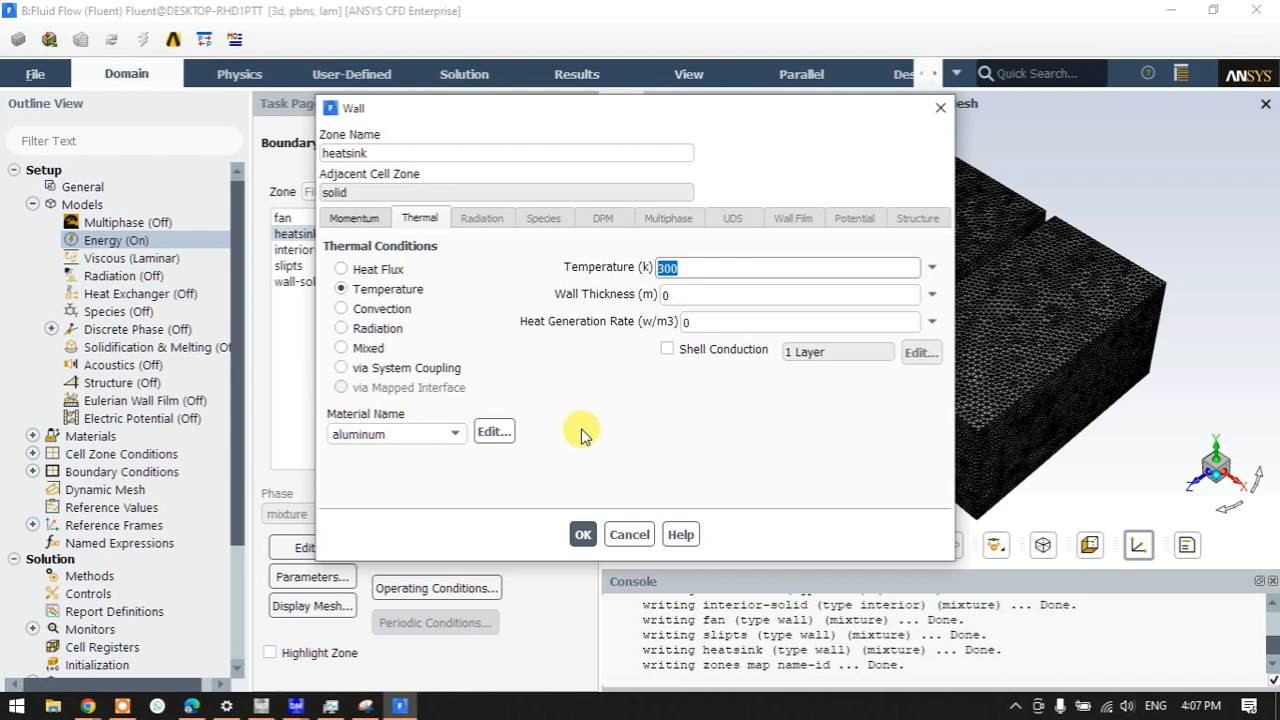
text(423)
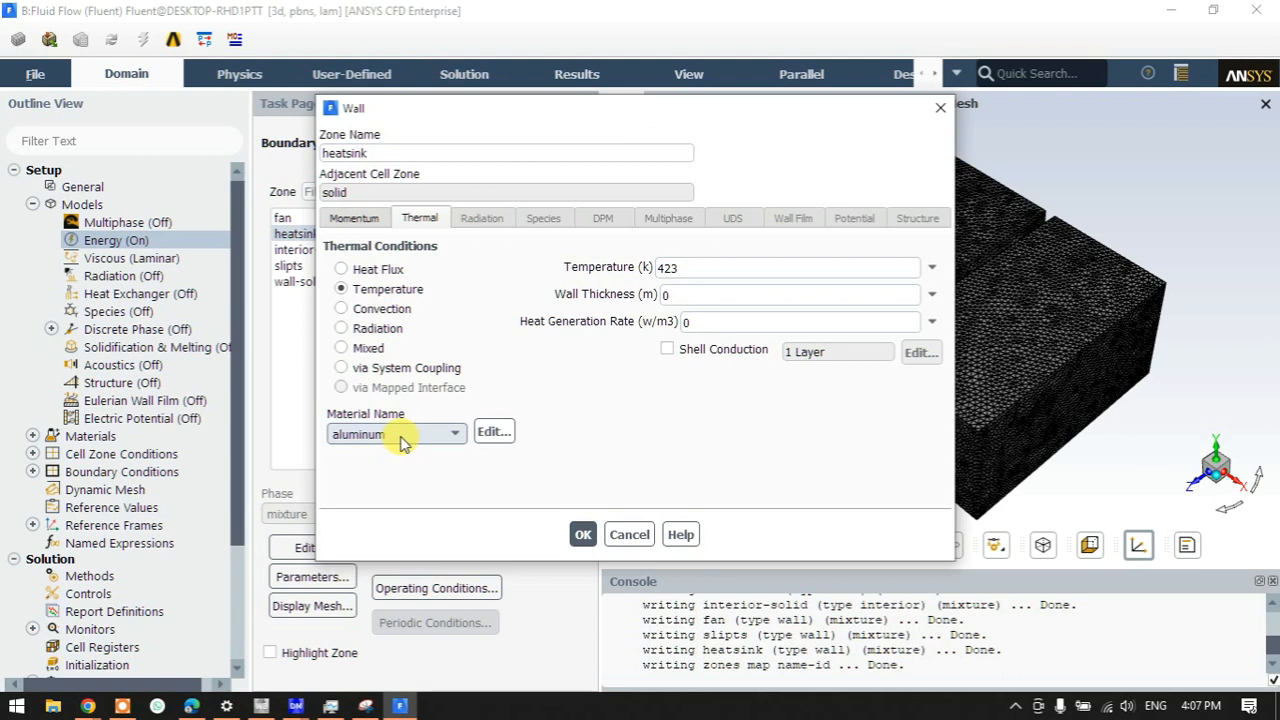
- Confirm aluminum as the heatsink wall material and apply the wall settings
click(368, 435)
click(366, 443)
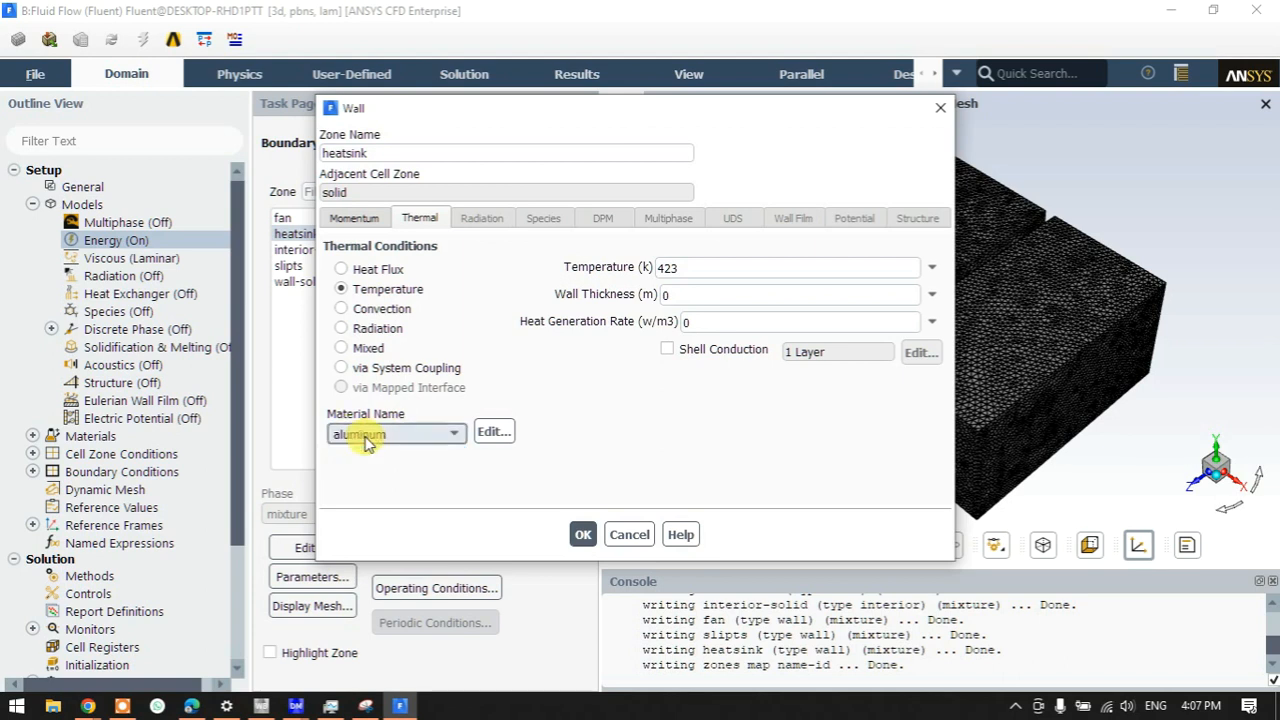
click(491, 435)
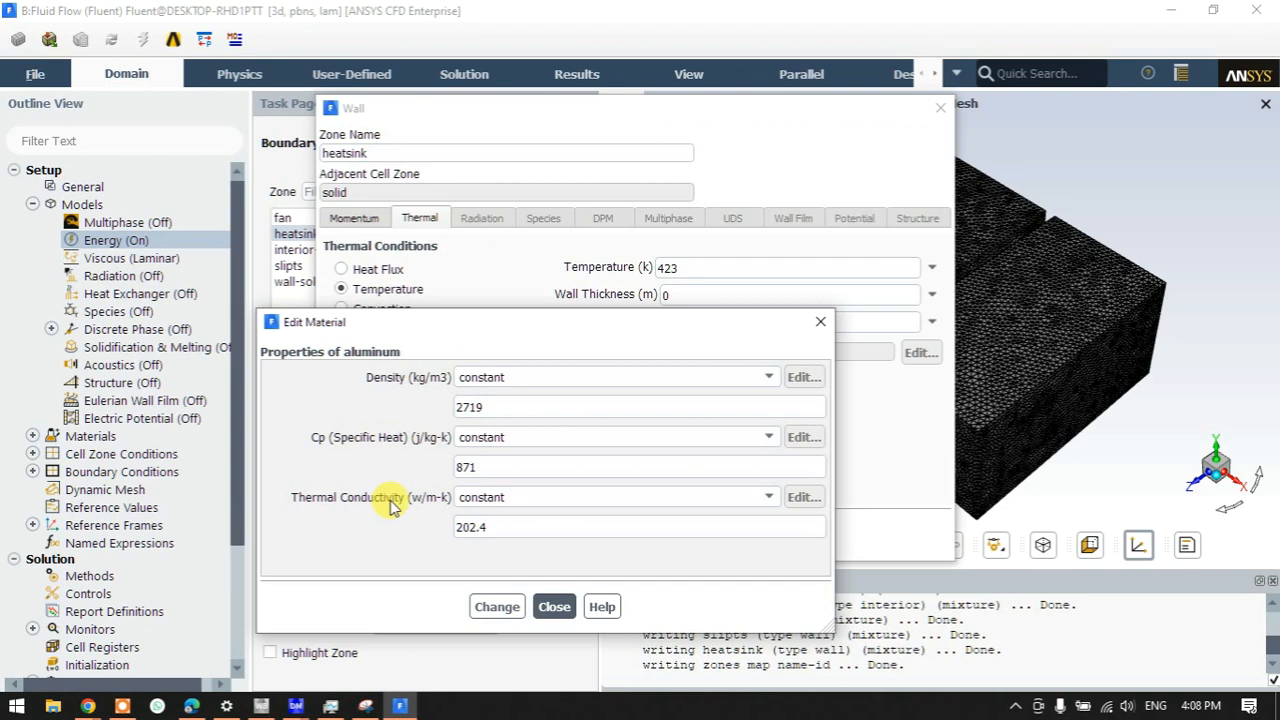
click(548, 607)
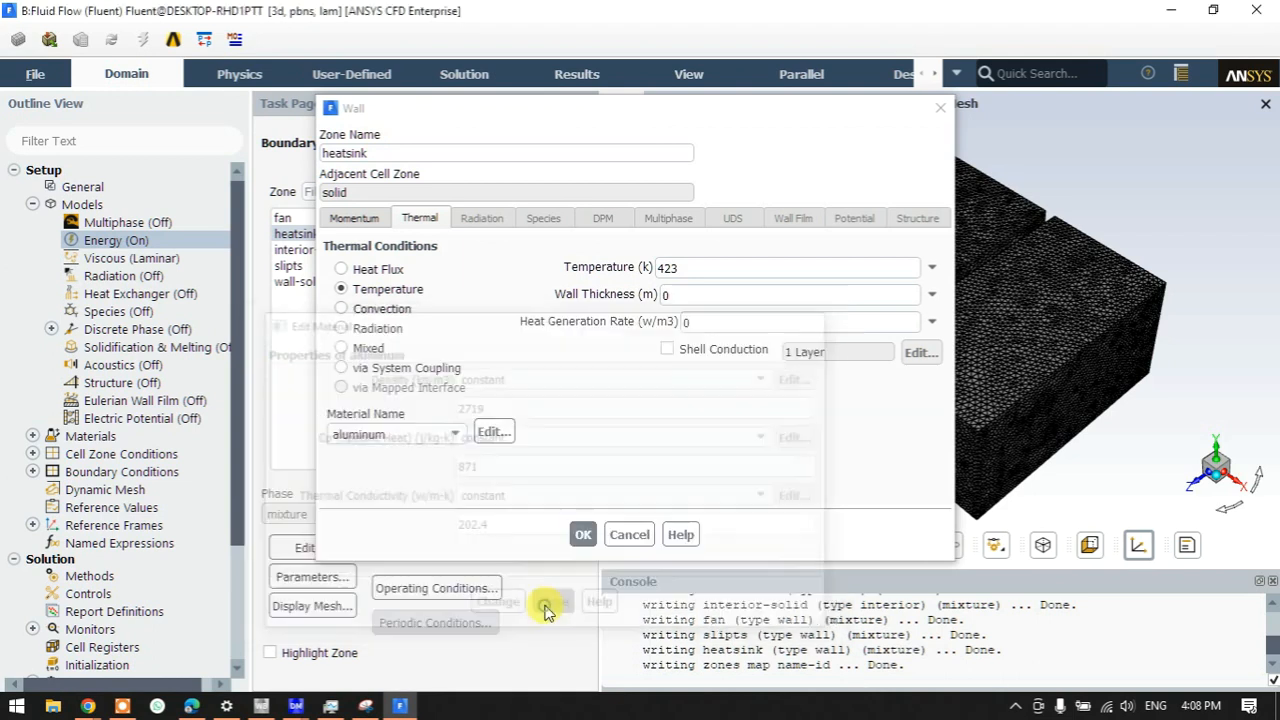
click(582, 536)
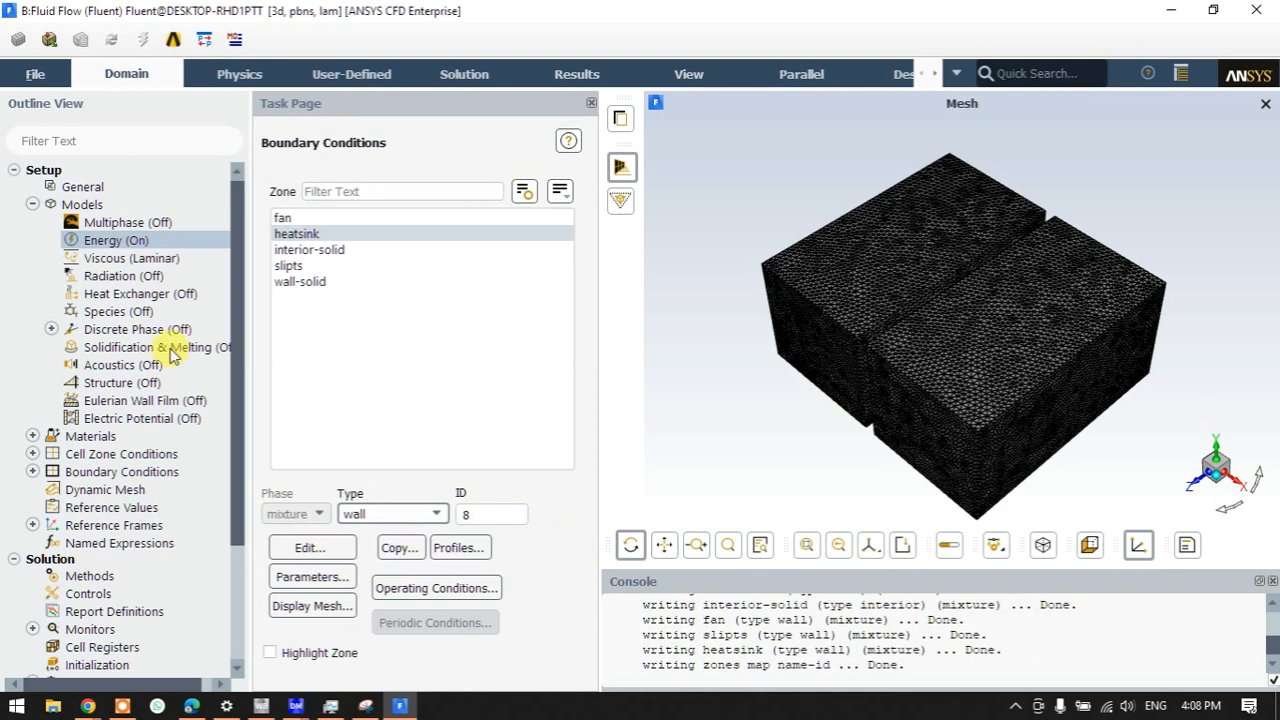
- Set Run Calculation to 235 iterations, then calculate and accept initializing the solution
click(32, 204)
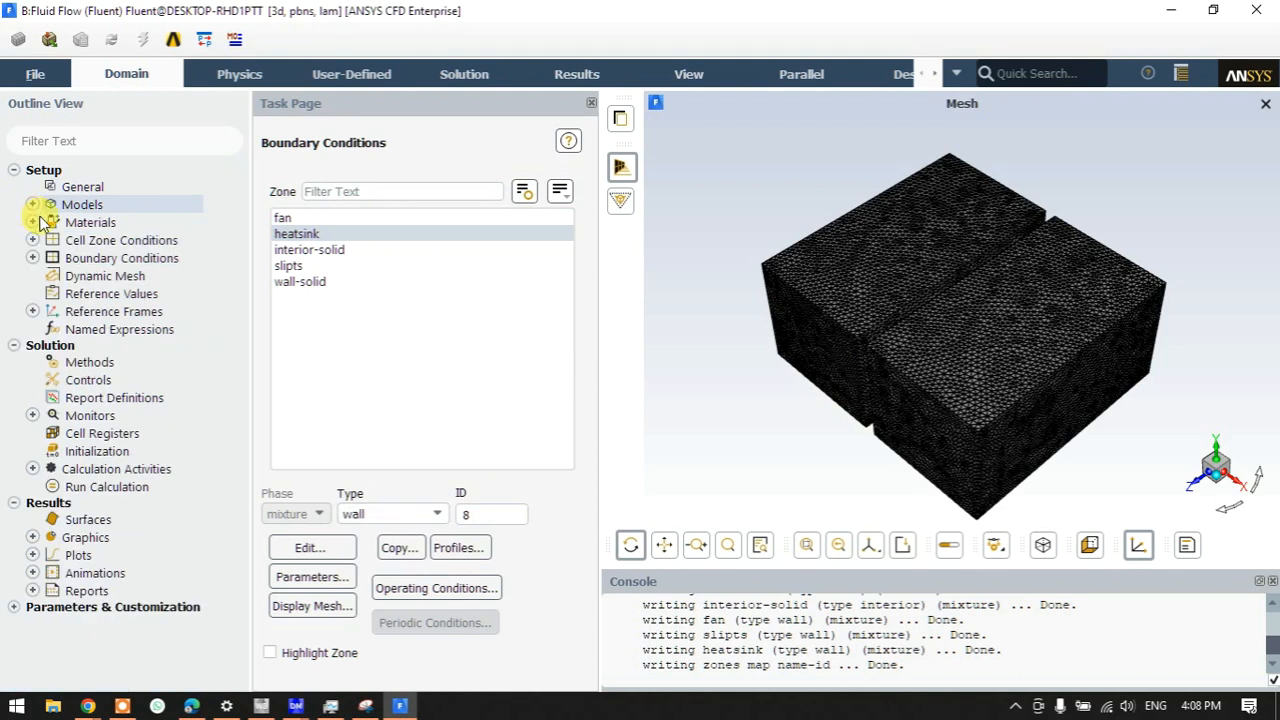
double_click(110, 487)
drag(314, 400, 214, 400)
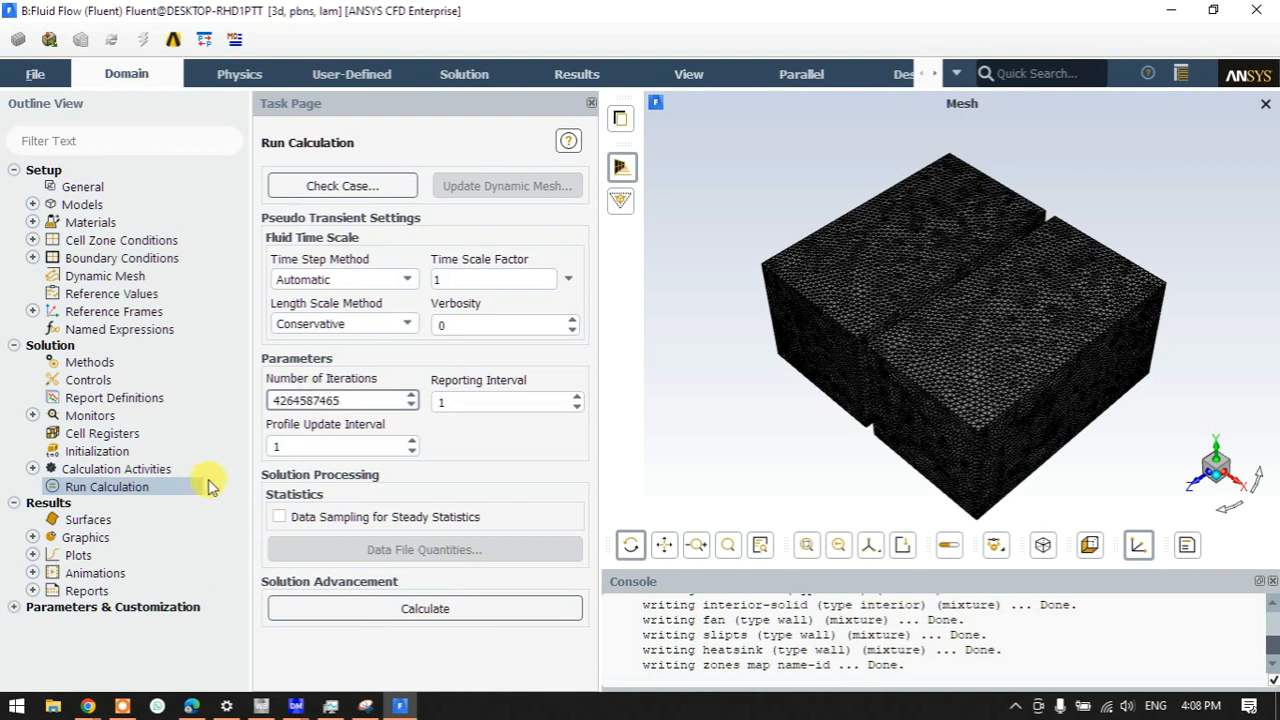
text(235)
key(BackSpace)
key(BackSpace)
key(BackSpace)
text(100)
key(BackSpace)
key(BackSpace)
key(BackSpace)
text(235)
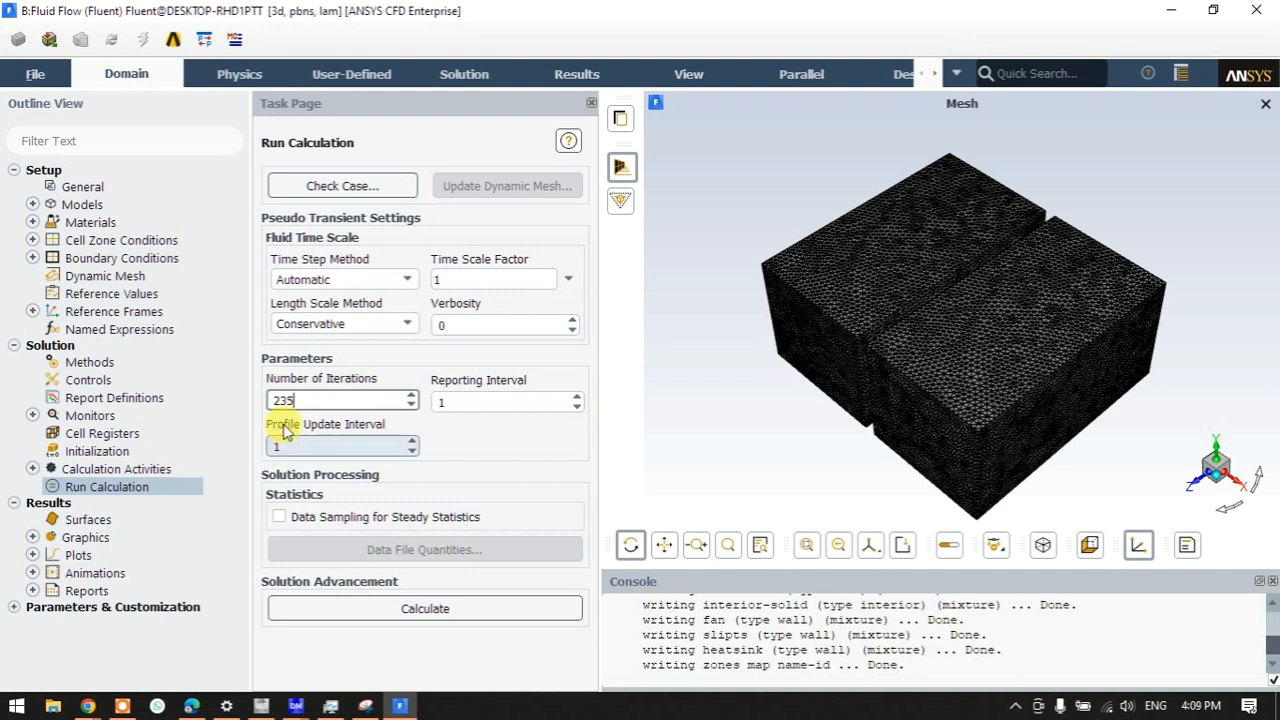
drag(318, 399, 245, 400)
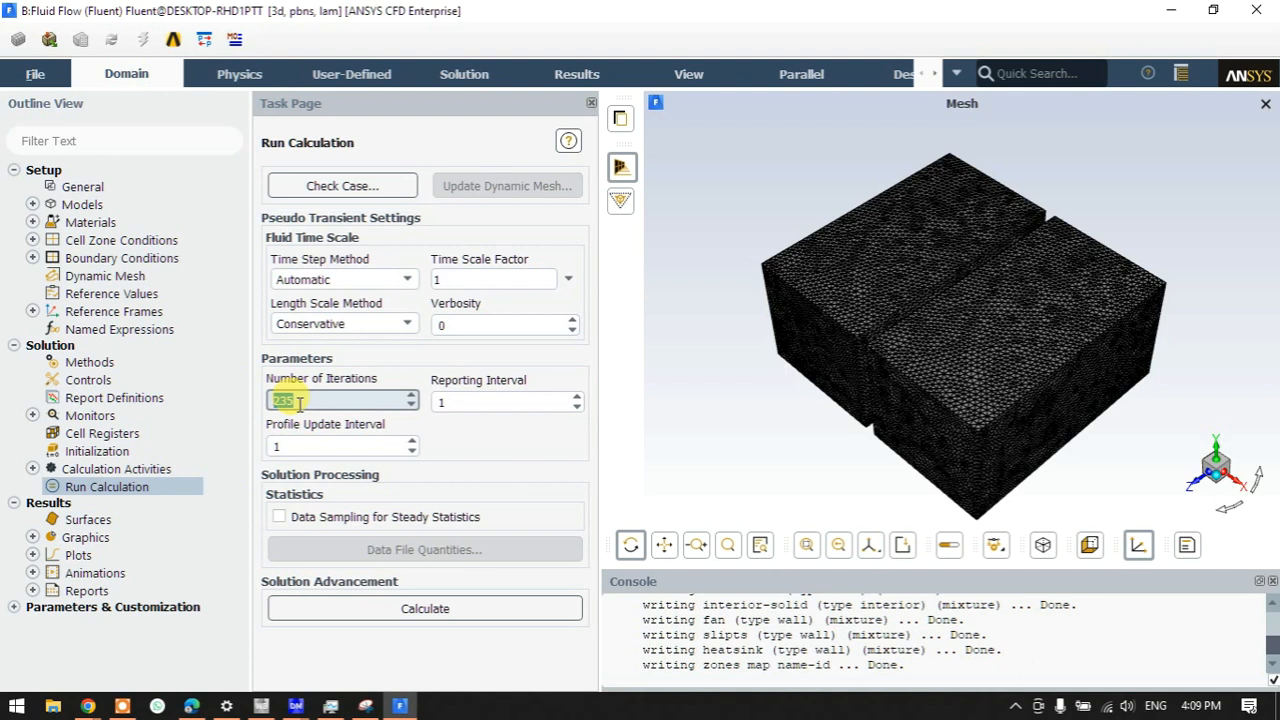
click(402, 608)
click(775, 408)
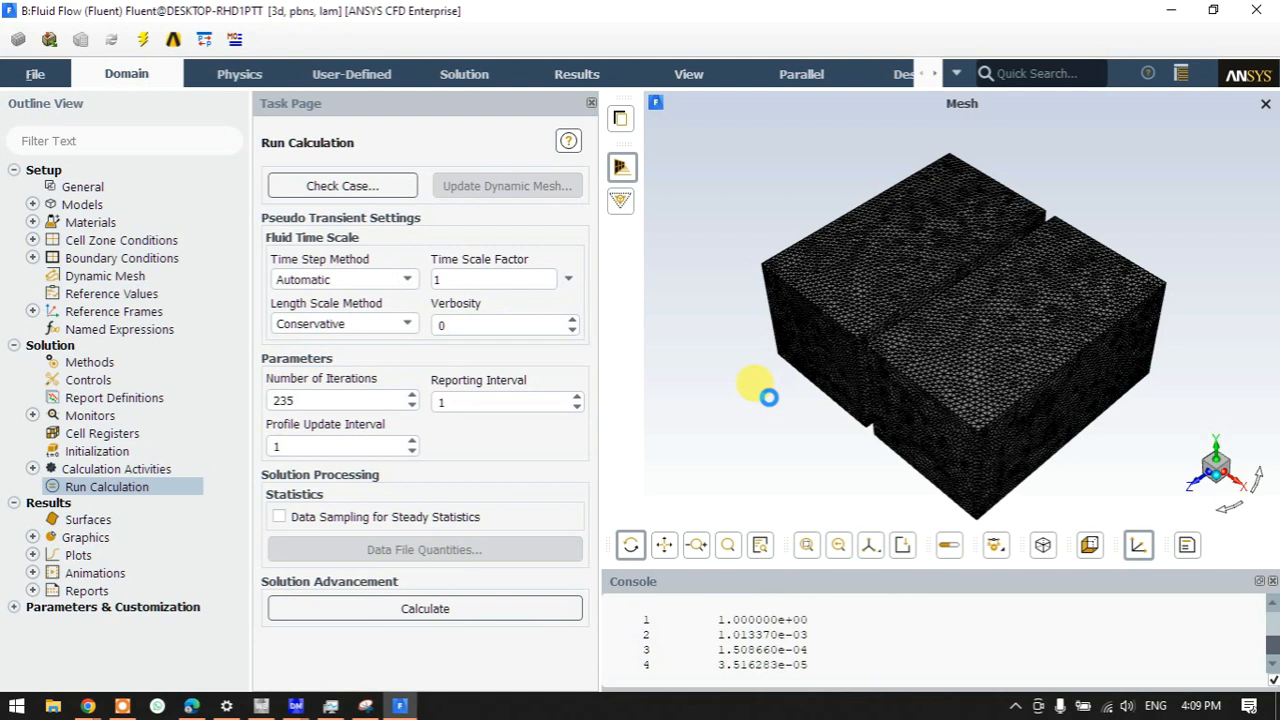
- Check memory use in Task Manager, then reopen Snipping Tool and capture a new rectangular snip
click(295, 706)
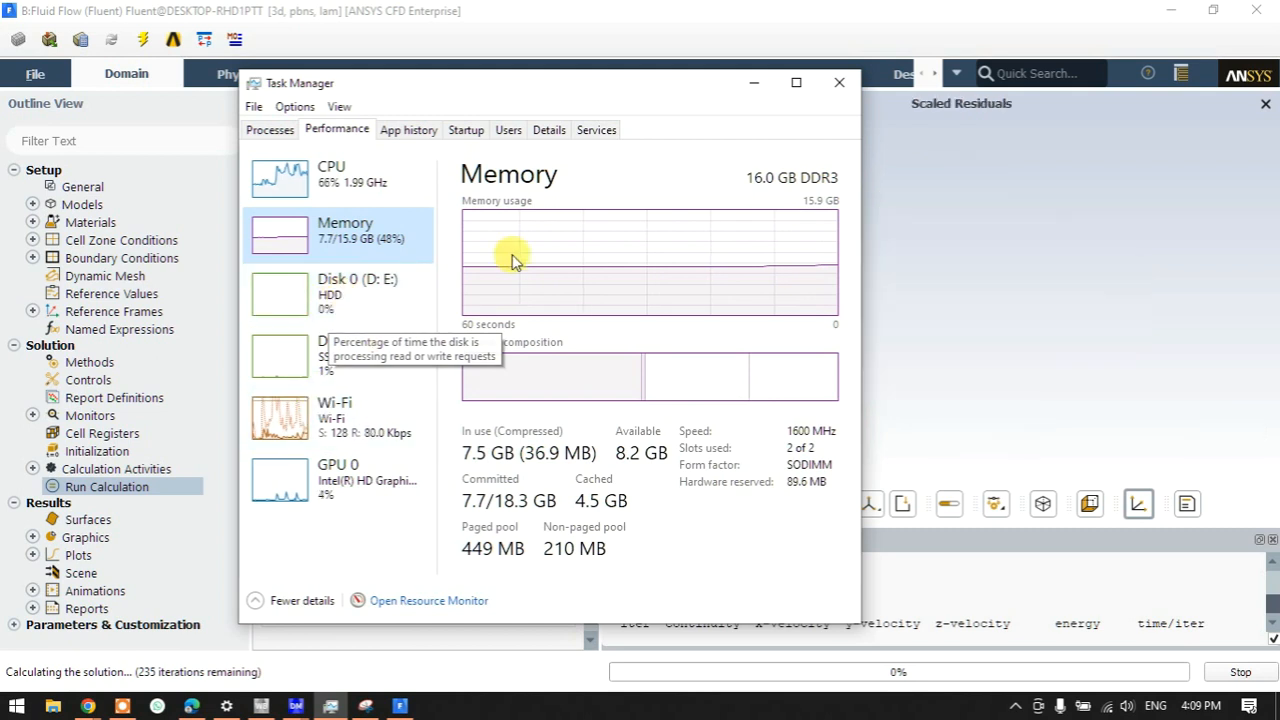
click(750, 84)
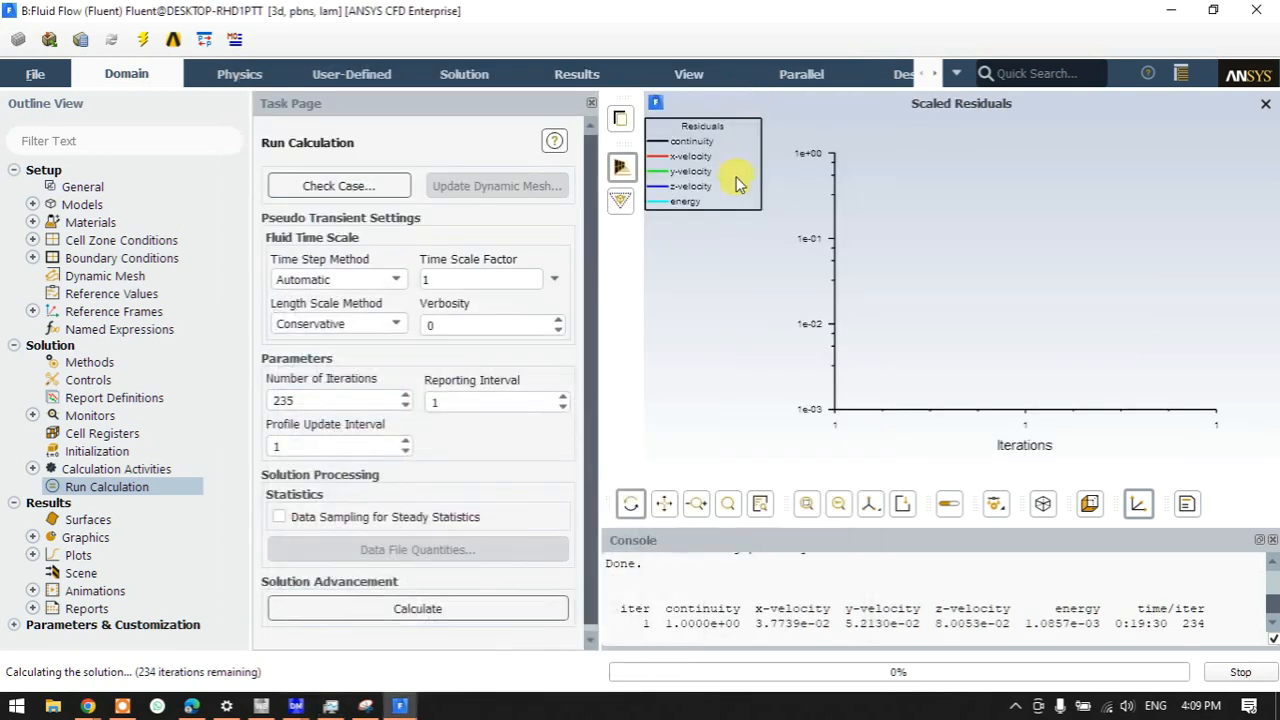
mouse_move(331, 709)
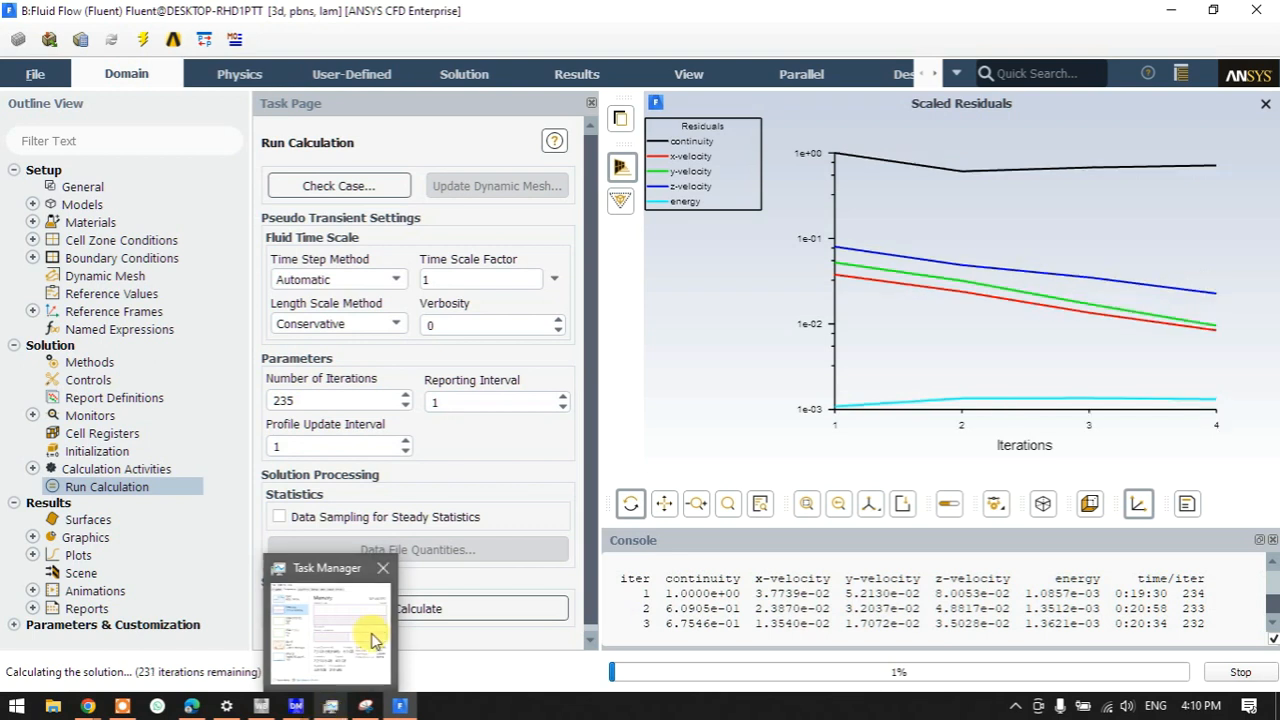
click(365, 706)
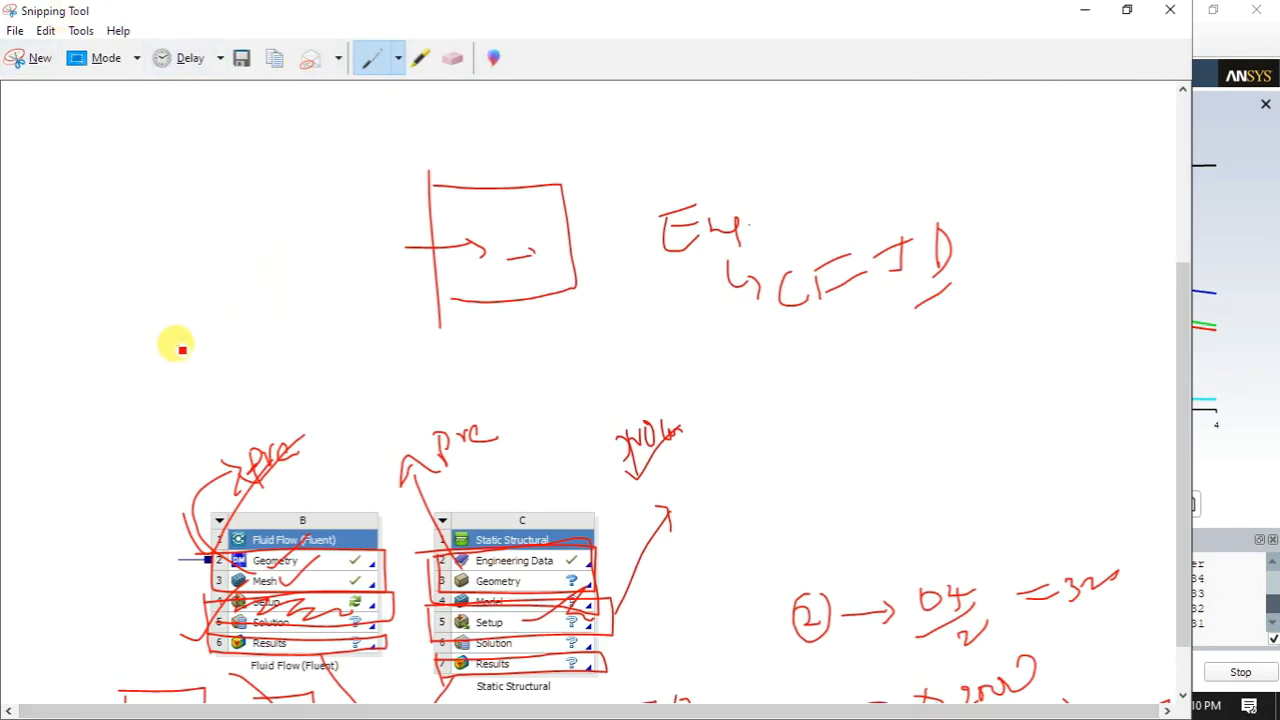
scroll(180, 340, down, 3)
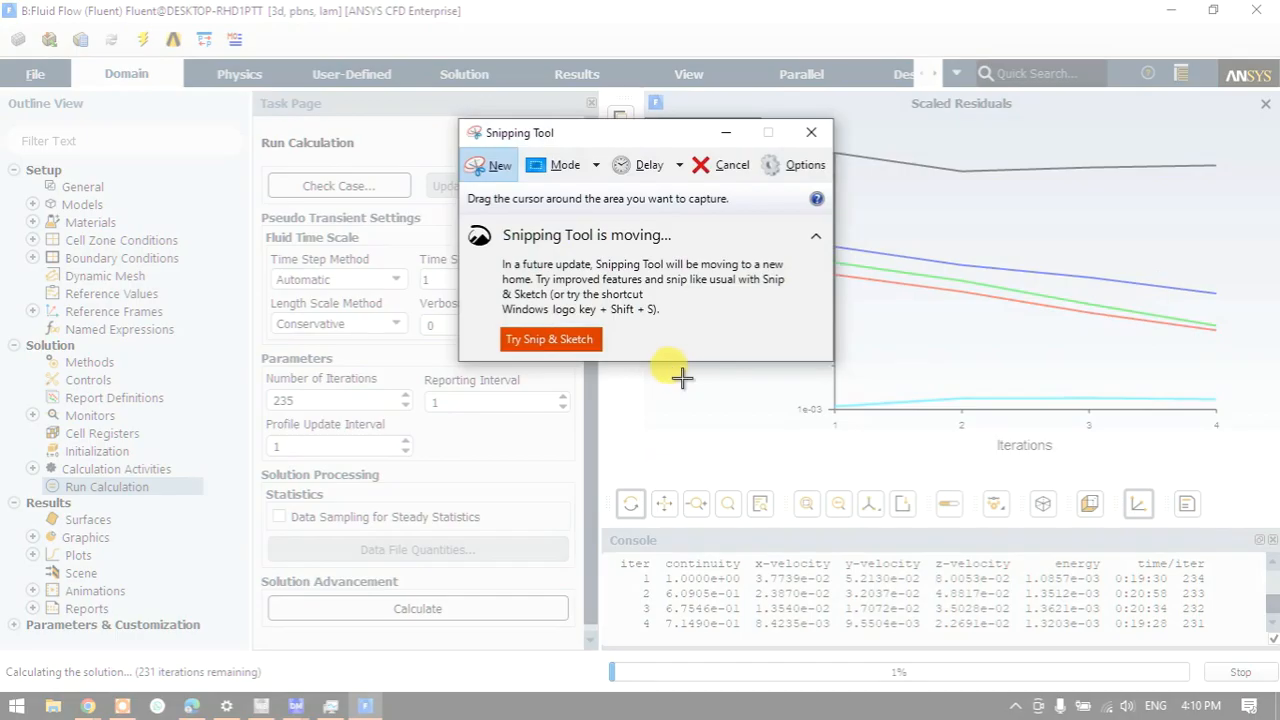
drag(678, 381, 701, 411)
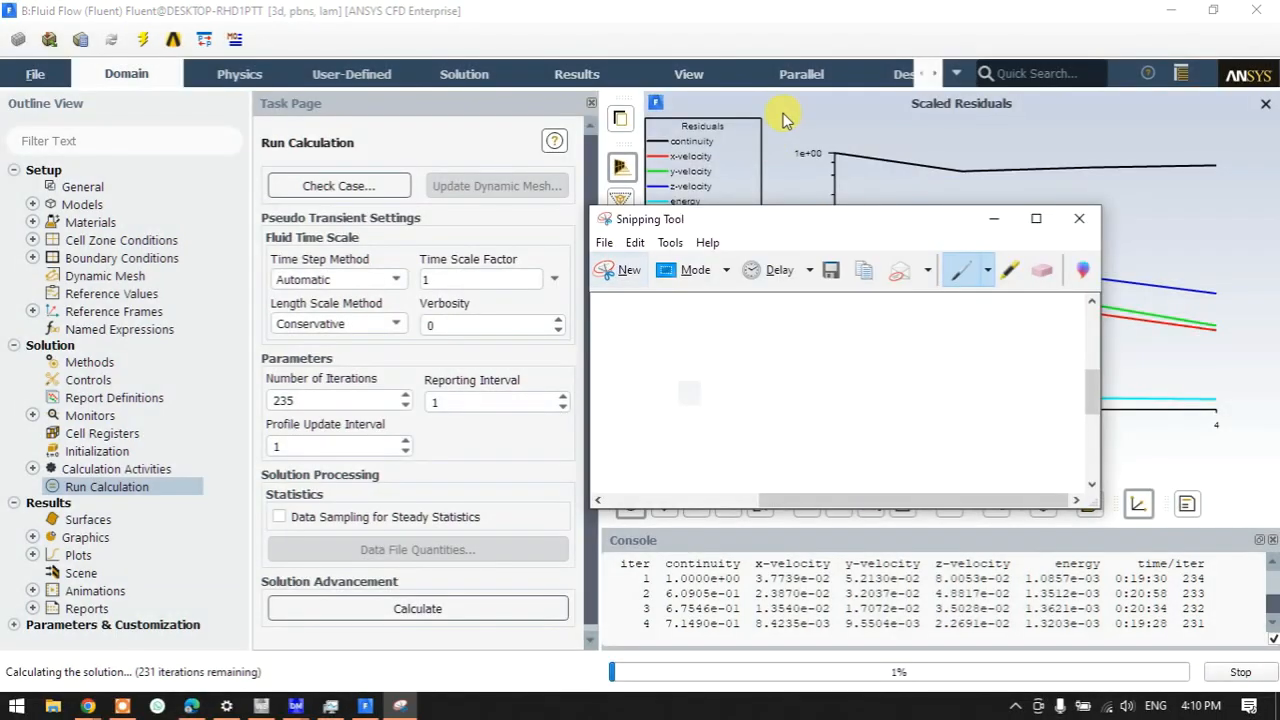
- Enlarge Snipping Tool and handwrite red arrows with a Design note and Ansys, Ansys Fluent entries
click(1021, 224)
drag(155, 621, 218, 620)
mouse_move(200, 608)
mouse_down()
mouse_move(205, 630)
mouse_move(318, 621)
mouse_move(334, 606)
mouse_move(342, 618)
mouse_up()
mouse_move(145, 501)
mouse_down()
mouse_move(211, 486)
mouse_move(272, 497)
mouse_move(371, 457)
mouse_move(401, 470)
mouse_move(450, 449)
mouse_up()
drag(369, 532, 477, 490)
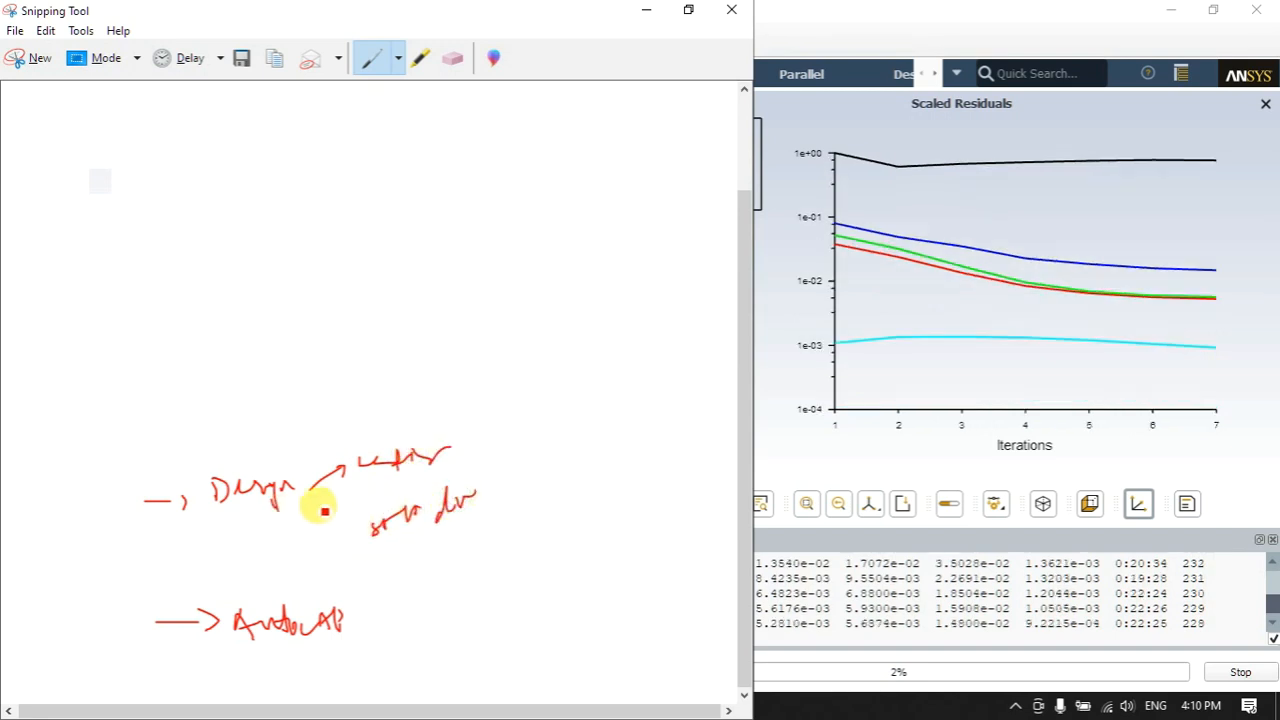
mouse_move(143, 368)
mouse_down()
mouse_move(223, 349)
mouse_move(273, 364)
mouse_move(323, 331)
mouse_move(327, 345)
mouse_up()
mouse_move(146, 221)
mouse_down()
mouse_move(263, 209)
mouse_move(290, 239)
mouse_move(334, 194)
mouse_move(395, 208)
mouse_up()
mouse_move(137, 144)
mouse_down()
mouse_move(184, 156)
mouse_move(360, 134)
mouse_up()
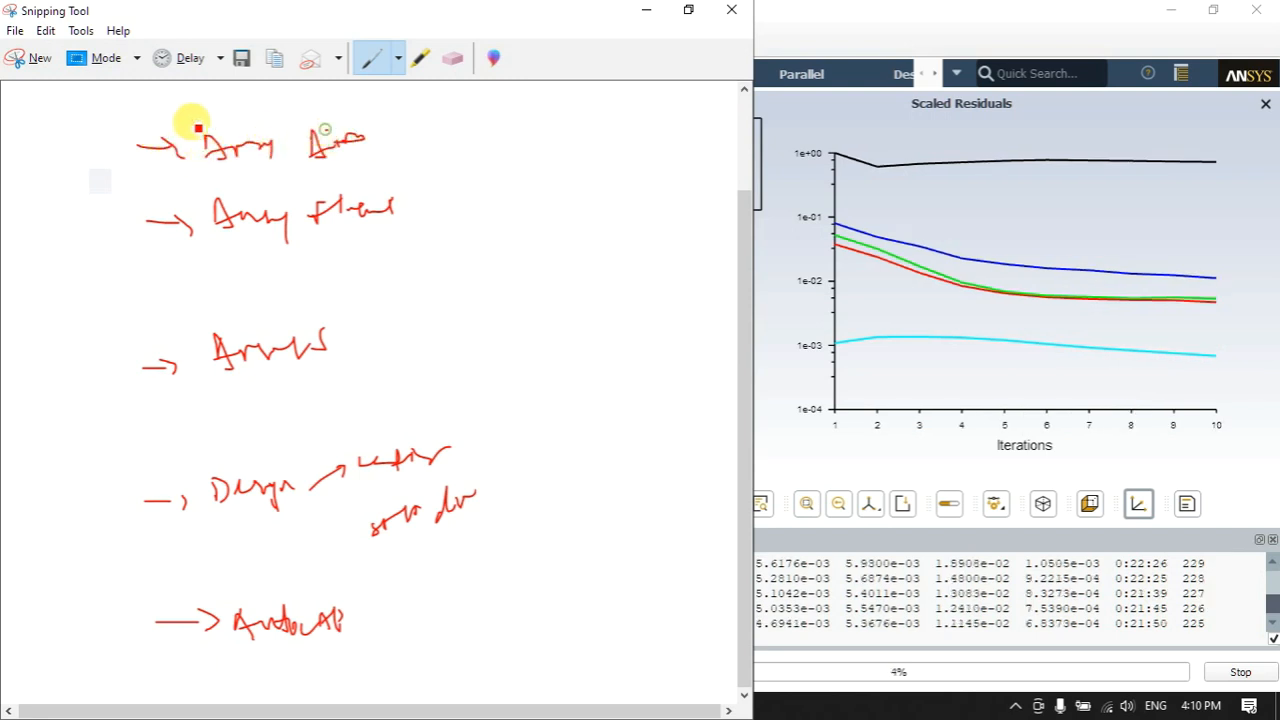
- Finish the top list entry and box the Ansys entries, linking them upward
scroll(180, 160, up, 2)
drag(132, 187, 280, 178)
mouse_move(286, 163)
mouse_down()
mouse_move(303, 195)
mouse_move(337, 166)
mouse_move(408, 165)
mouse_up()
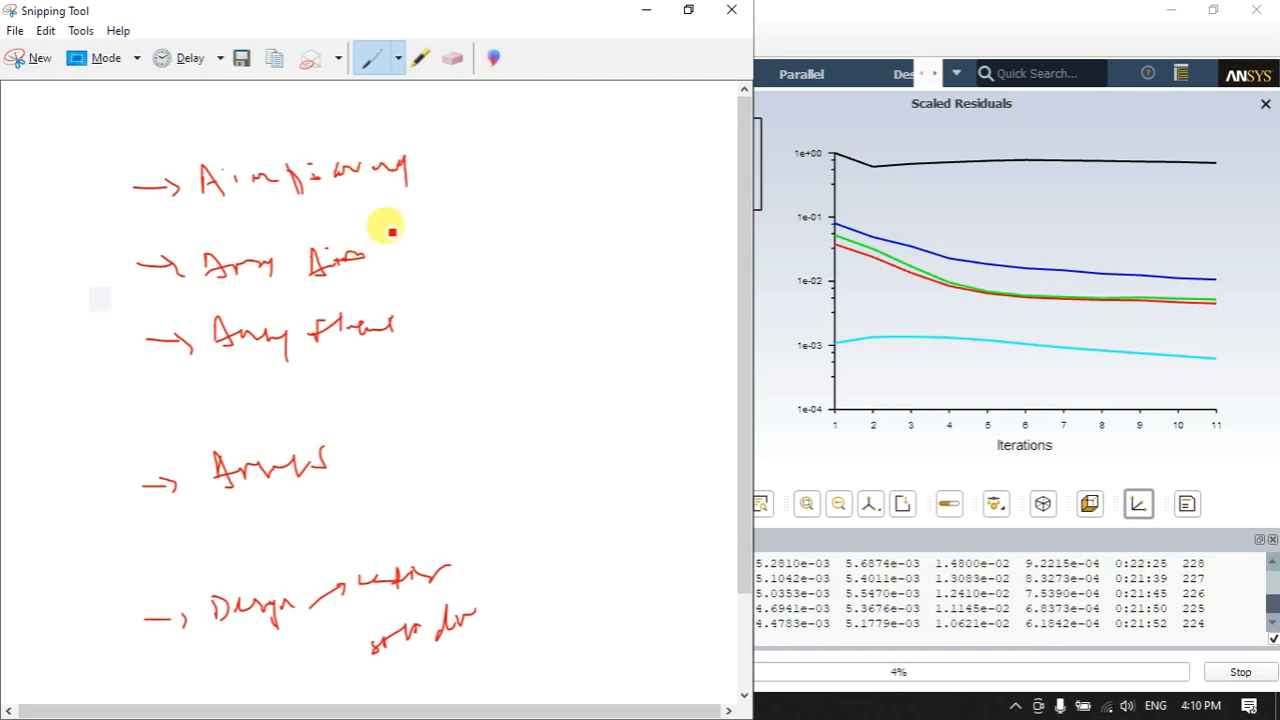
scroll(388, 300, down, 3)
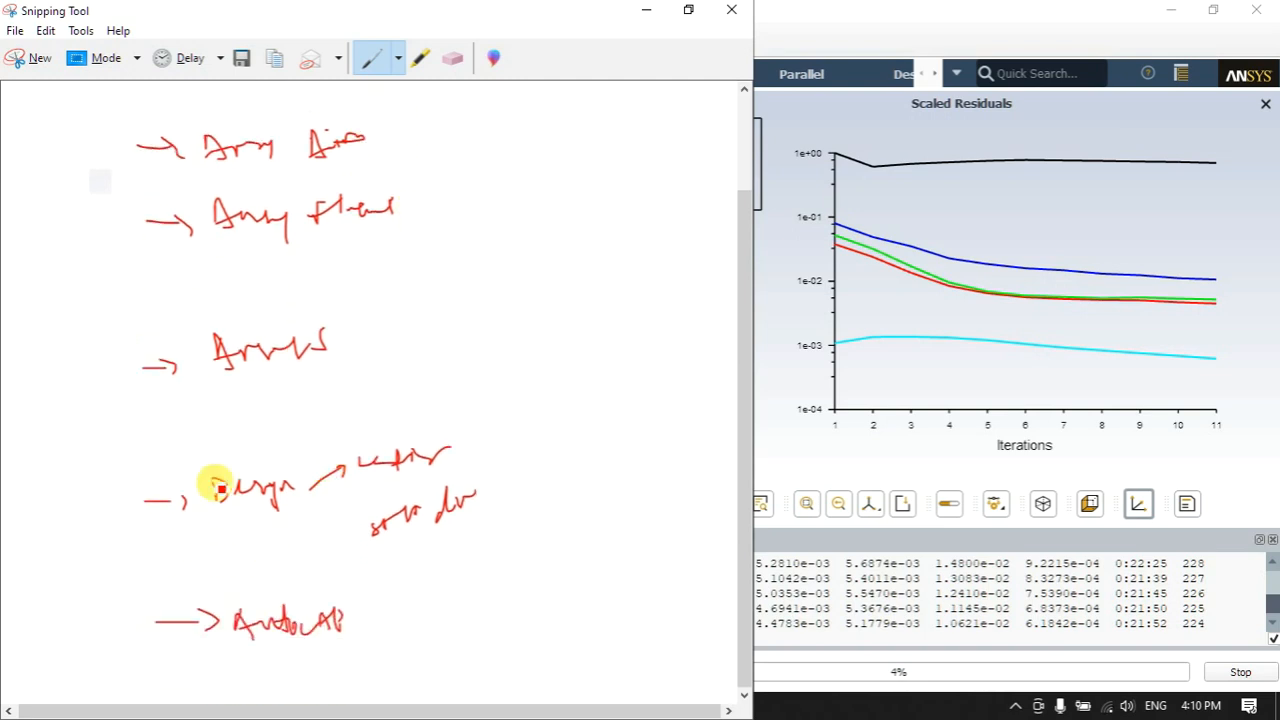
drag(113, 309, 117, 398)
mouse_move(113, 334)
mouse_down()
mouse_move(434, 366)
mouse_move(2, 404)
mouse_move(106, 229)
mouse_move(149, 243)
mouse_up()
mouse_move(126, 186)
mouse_down()
mouse_move(434, 169)
mouse_move(243, 249)
mouse_move(160, 253)
mouse_move(186, 200)
mouse_move(404, 210)
mouse_move(189, 251)
mouse_up()
scroll(225, 260, up, 1)
scroll(222, 258, up, 1)
mouse_move(194, 118)
mouse_down()
mouse_move(190, 162)
mouse_move(418, 173)
mouse_move(251, 114)
mouse_move(170, 124)
mouse_up()
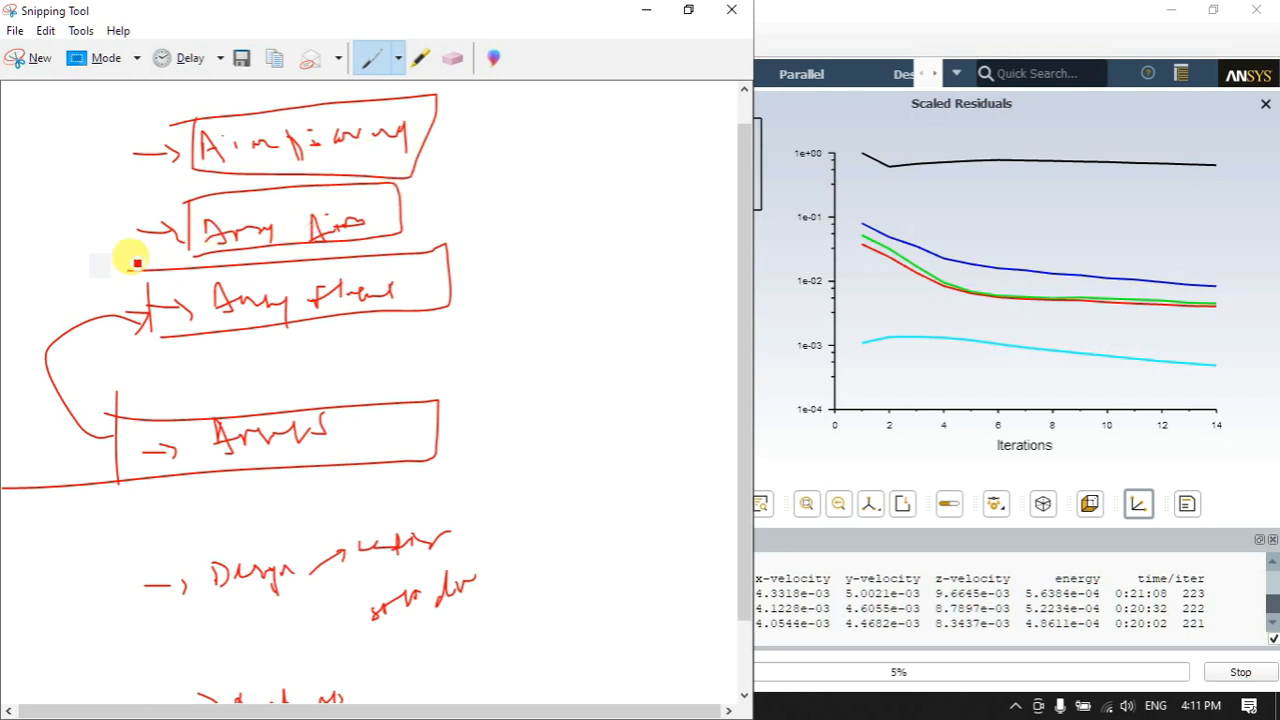
- Write a circled A beside the list and draw lines from the boxed entries toward it
drag(577, 277, 604, 284)
drag(562, 212, 590, 216)
drag(501, 359, 424, 352)
drag(488, 278, 430, 276)
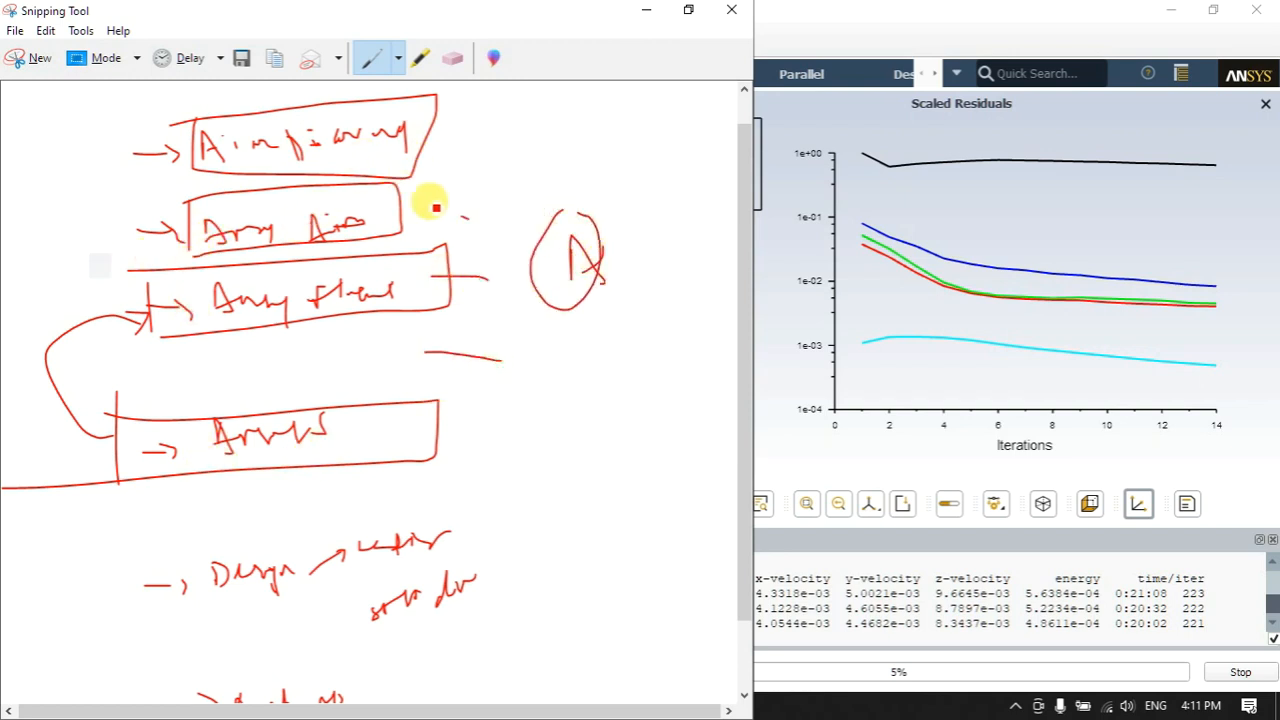
drag(468, 217, 400, 194)
drag(424, 150, 488, 170)
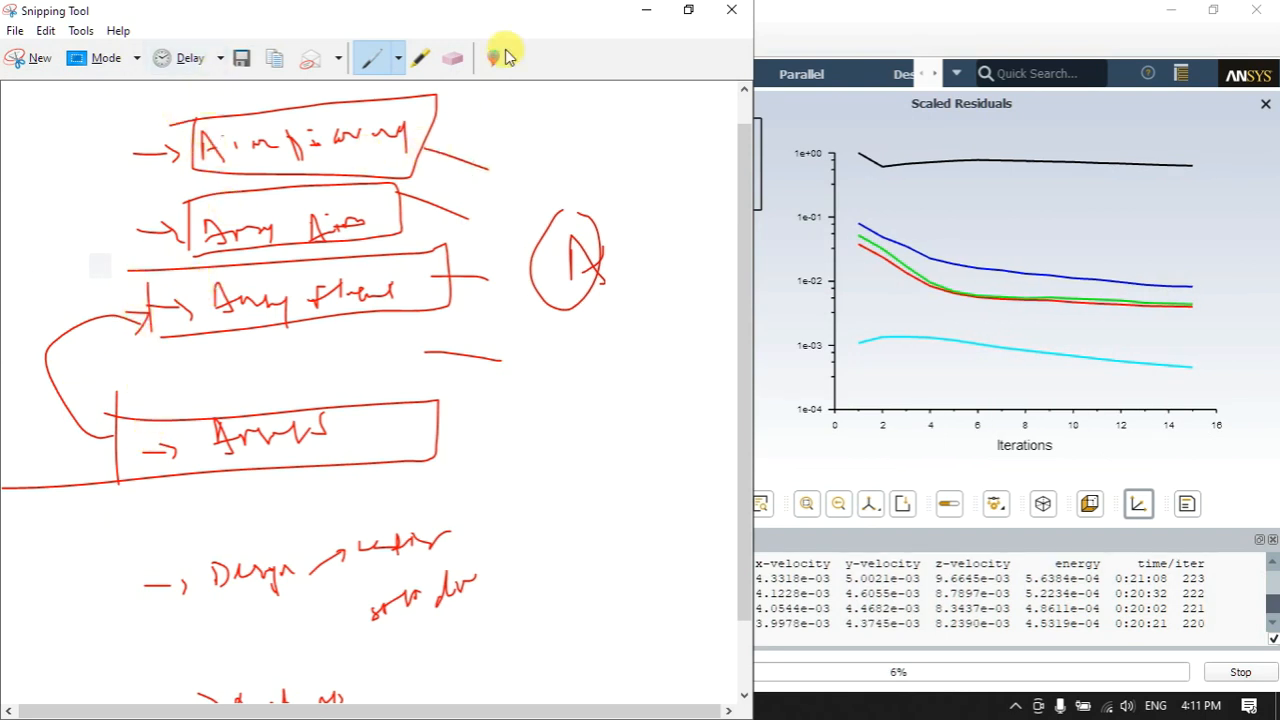
- Glance at the heatsink image search and Meet tab in Chrome, then hide Fluent's screen-sharing bar
click(648, 12)
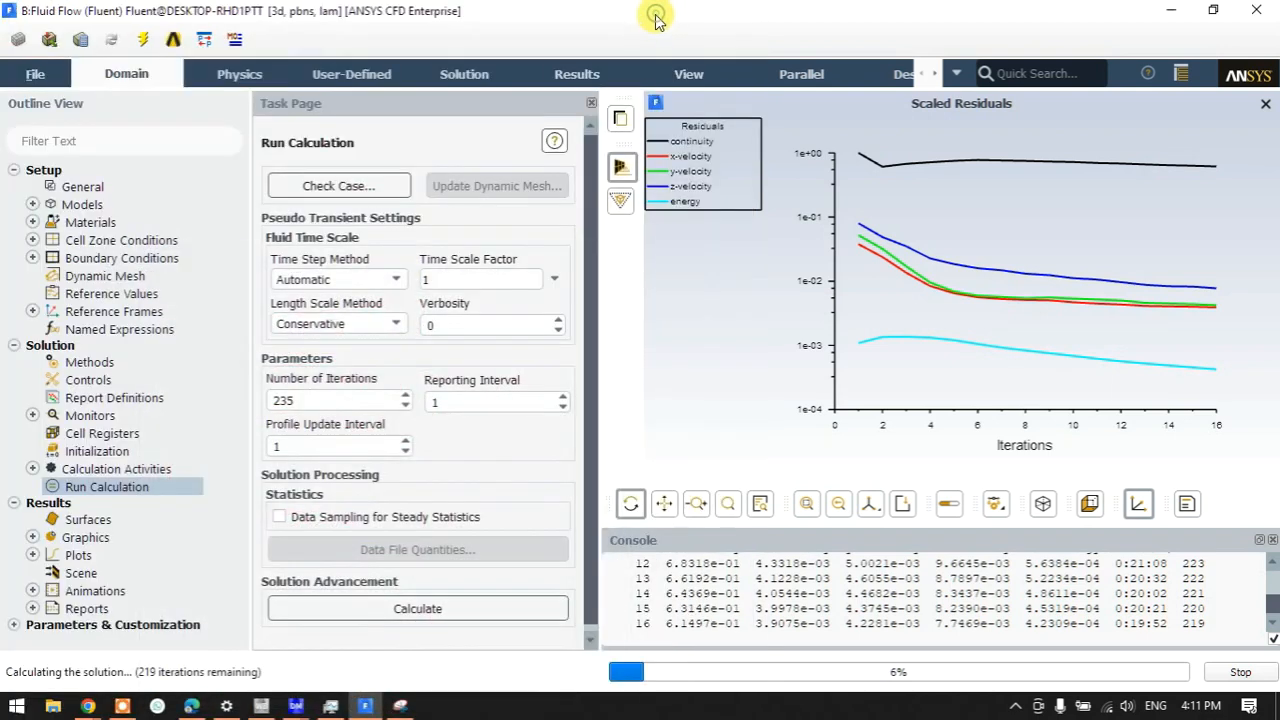
mouse_move(86, 704)
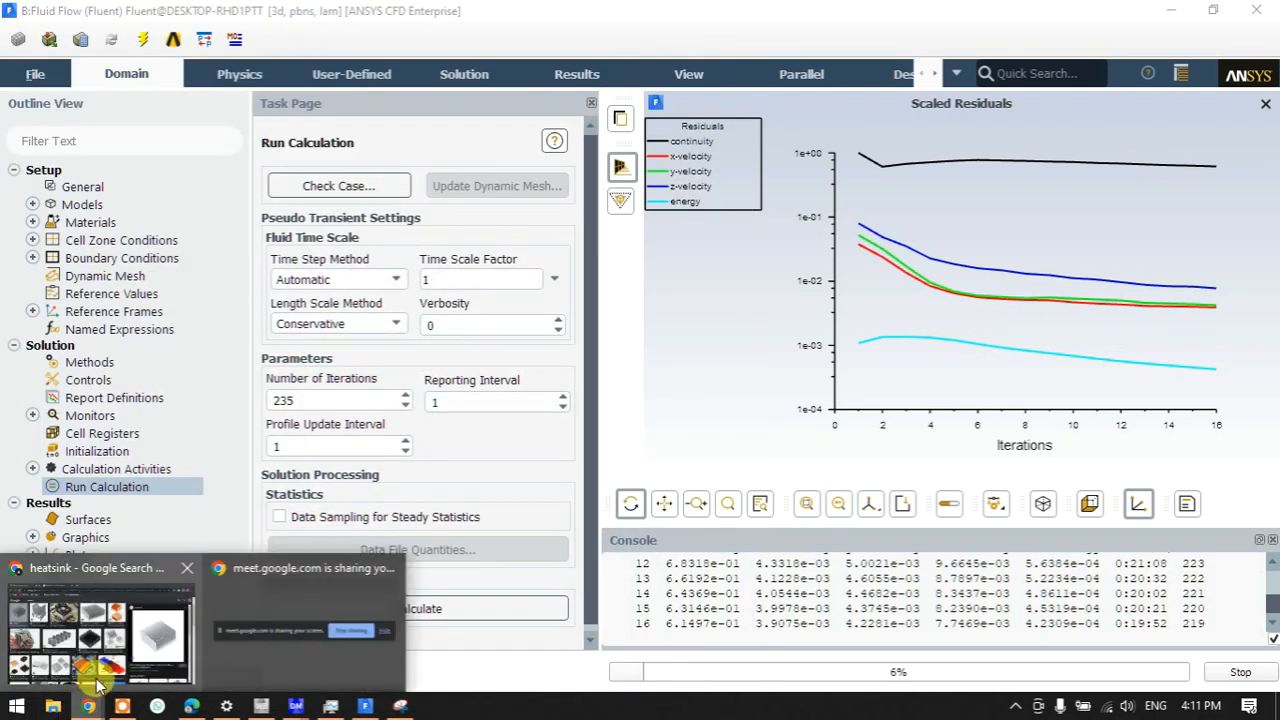
click(95, 683)
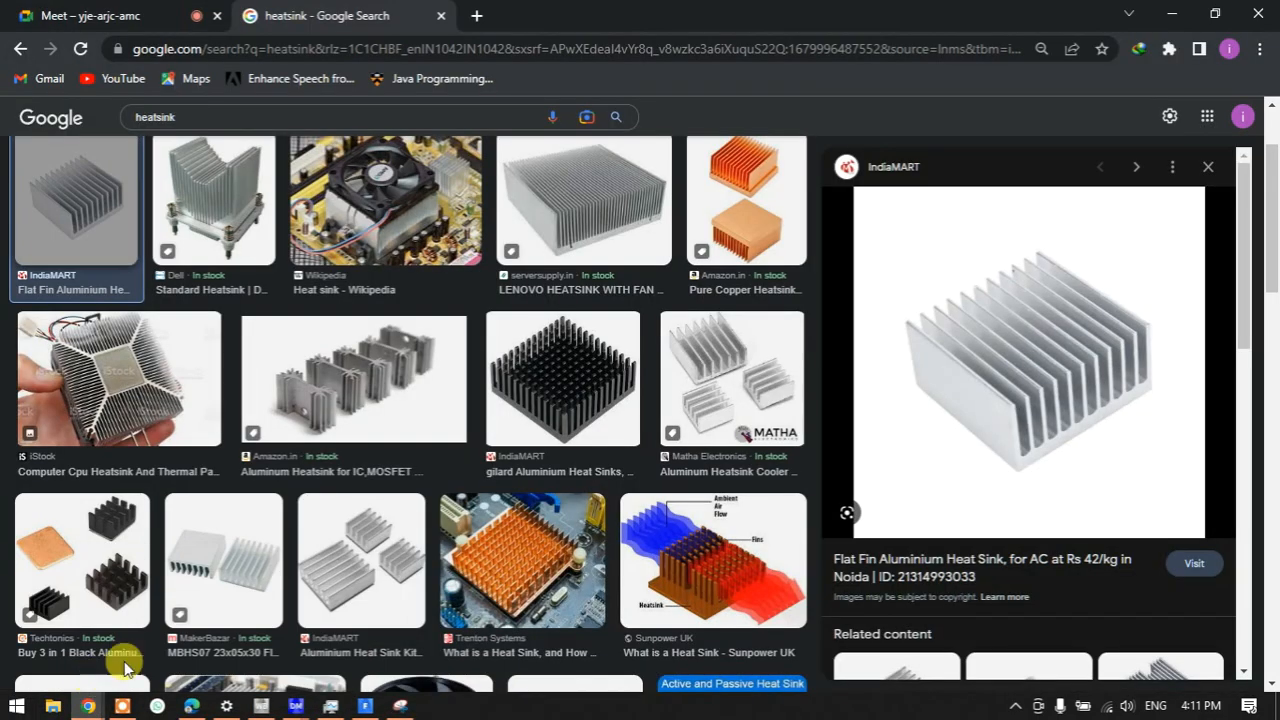
click(88, 705)
click(250, 665)
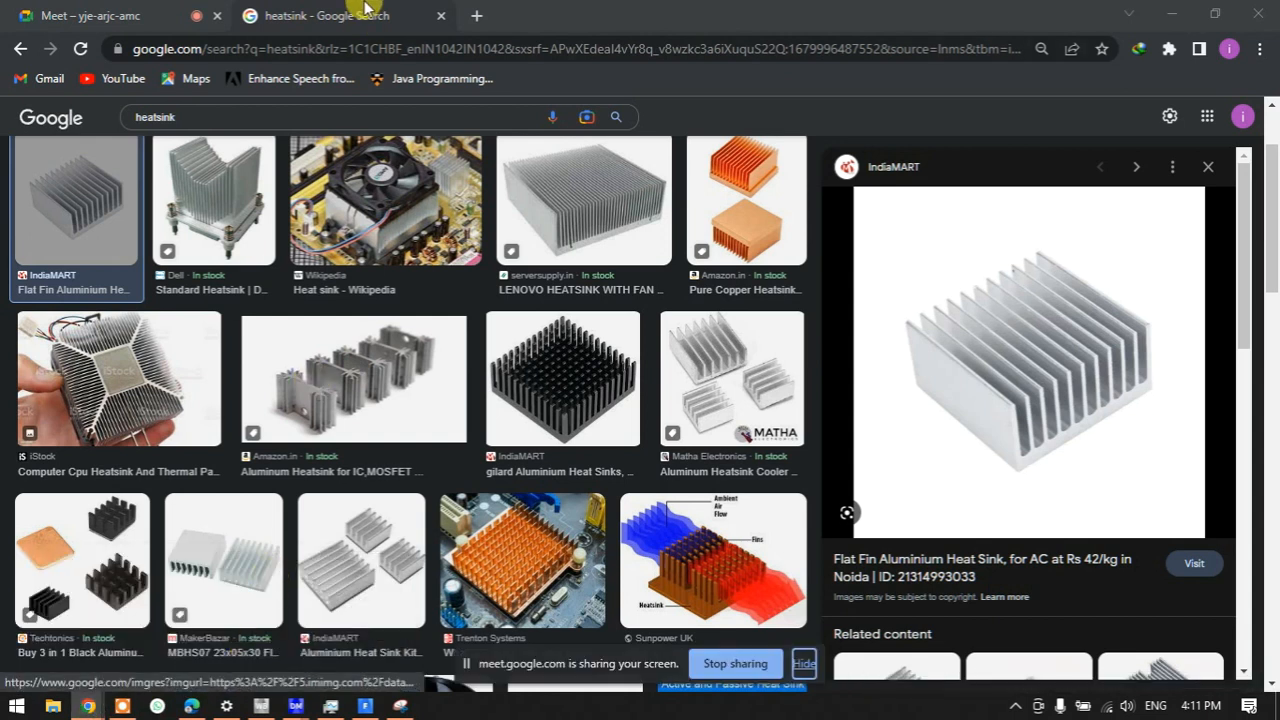
click(94, 14)
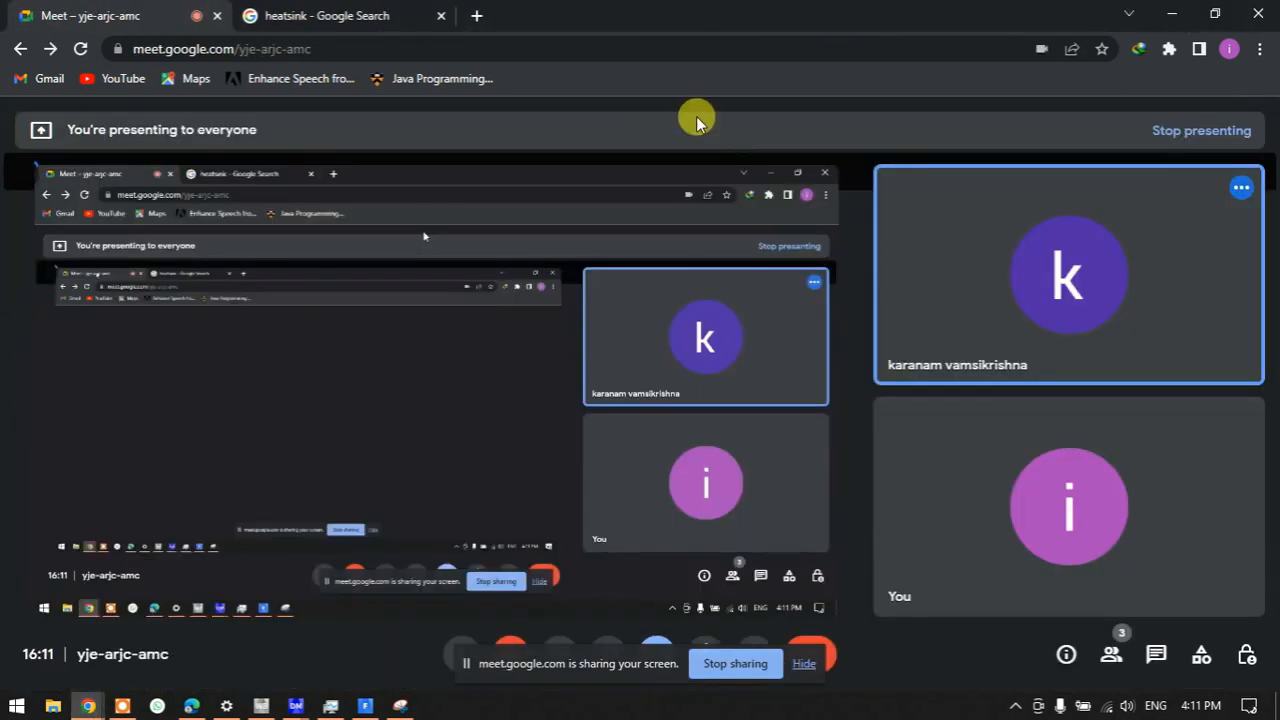
click(1172, 14)
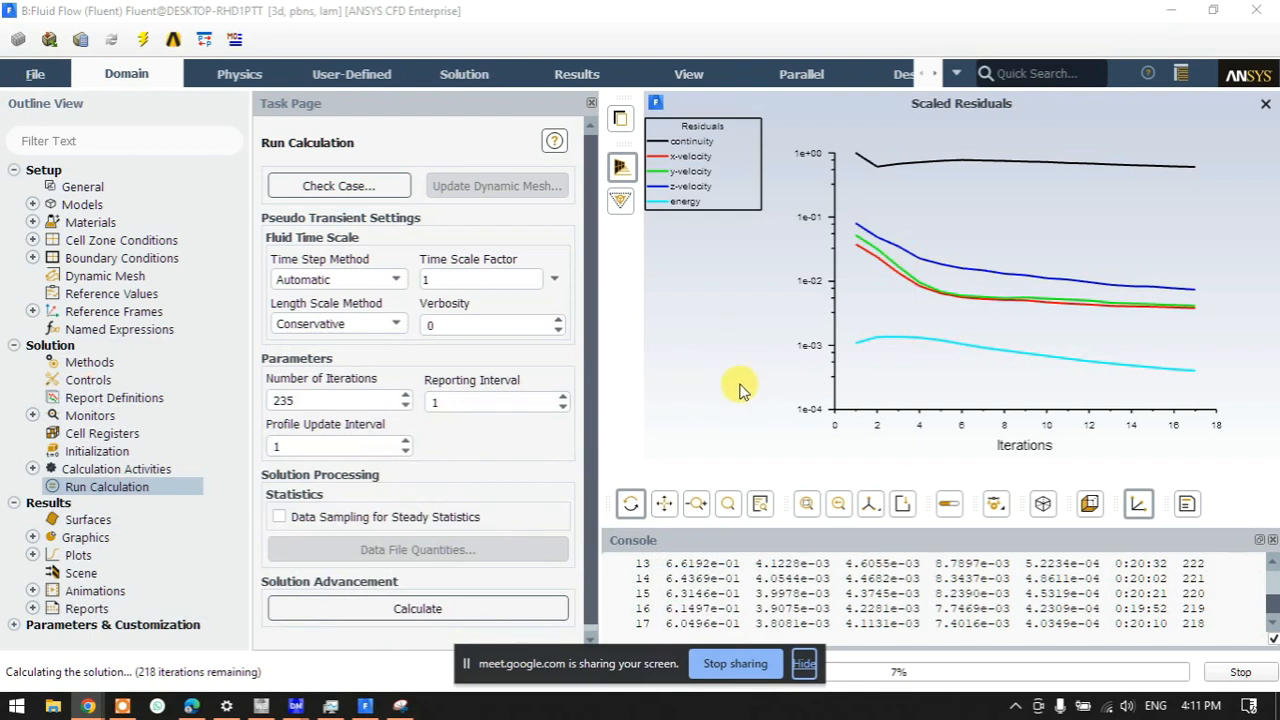
click(805, 663)
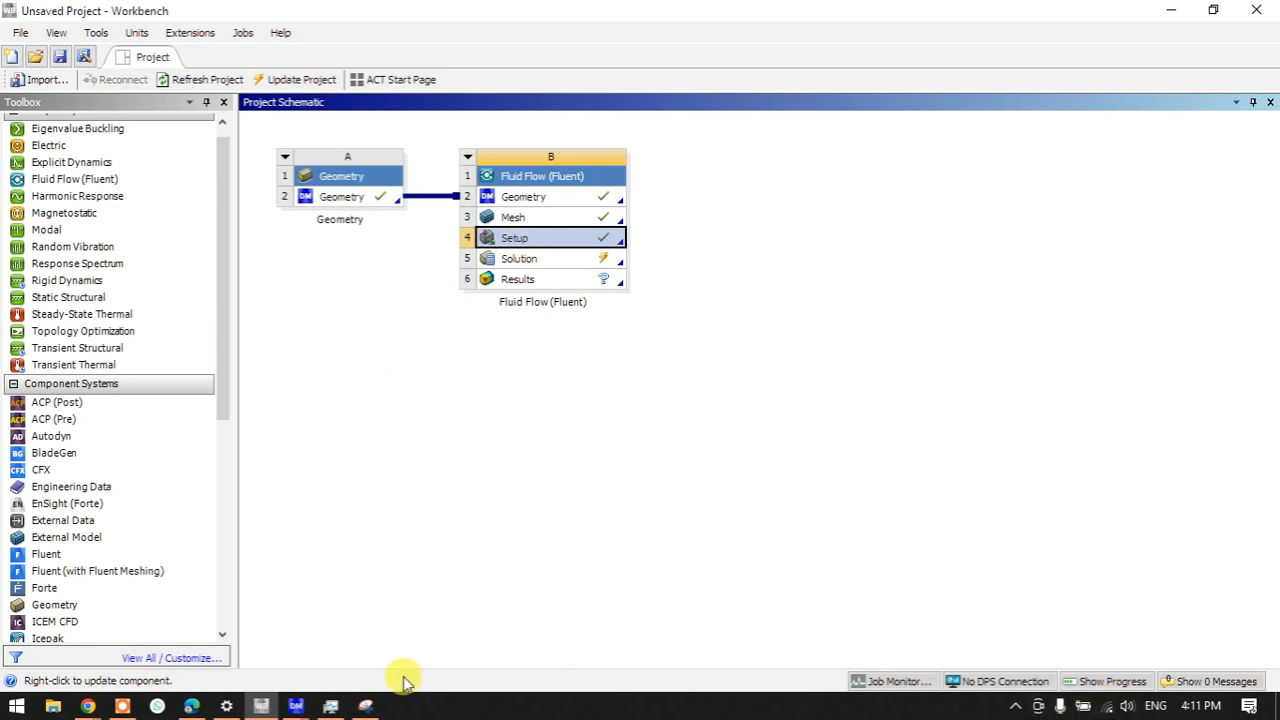
- Reopen Fluent from the Fluid Flow solution cell in the Workbench project
click(295, 706)
click(397, 638)
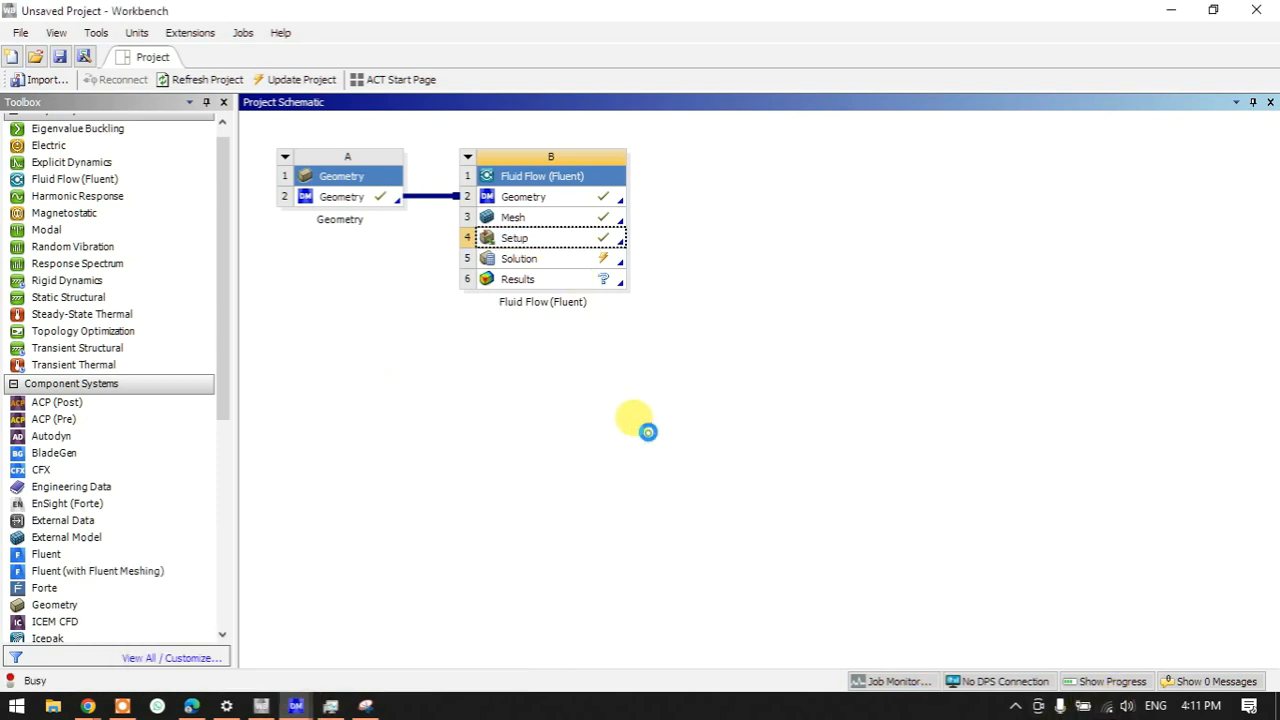
click(594, 257)
double_click(594, 257)
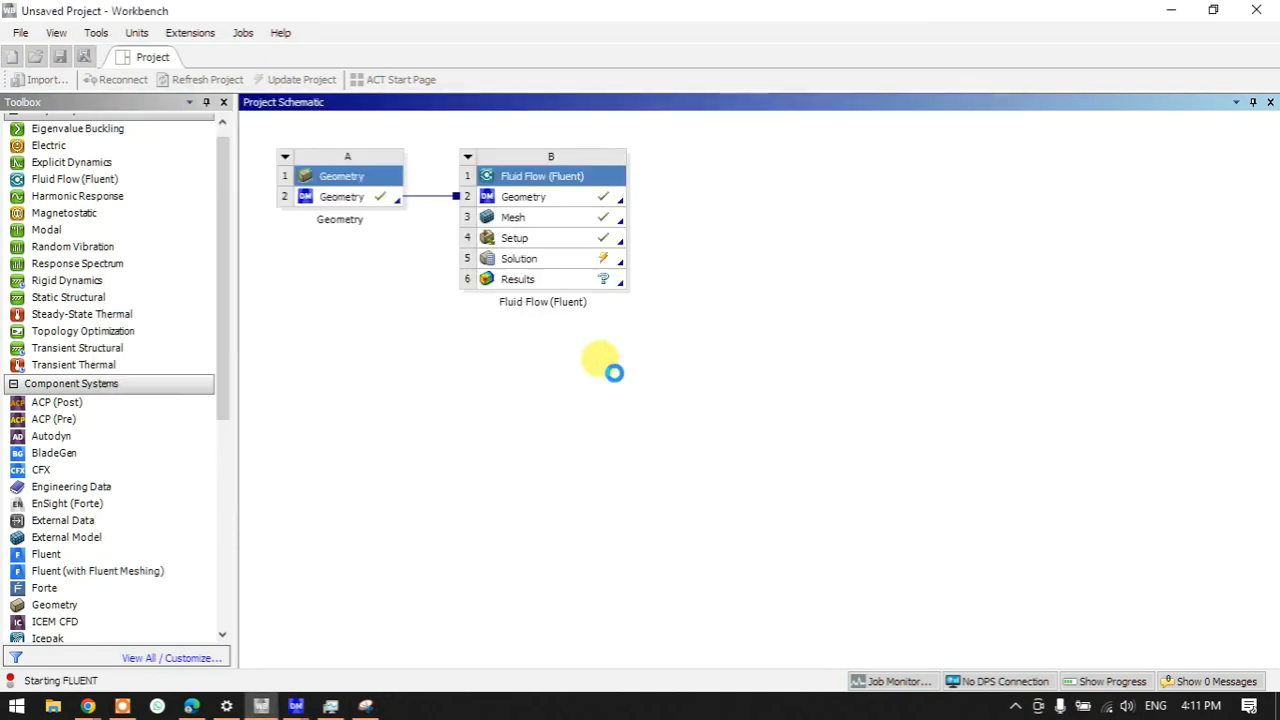
- Maximize the Fluent window to show the 235-iteration run and its scaled residuals
right_click(1106, 710)
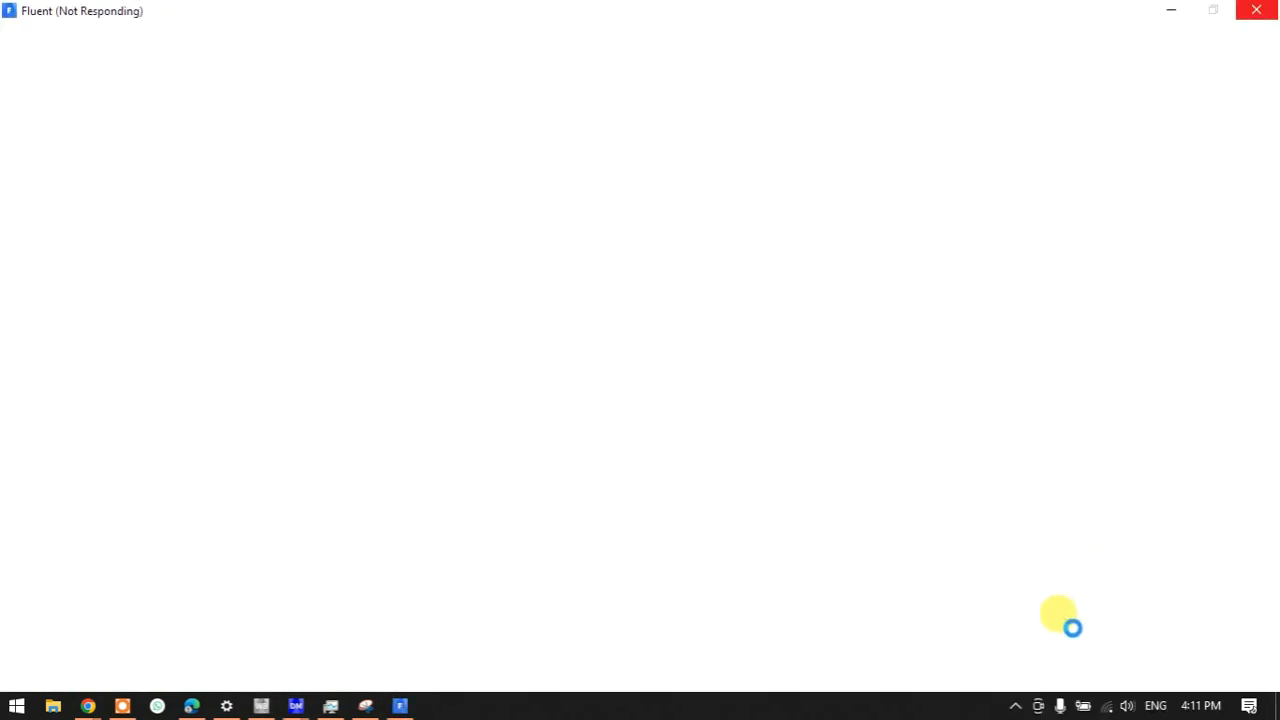
mouse_move(90, 706)
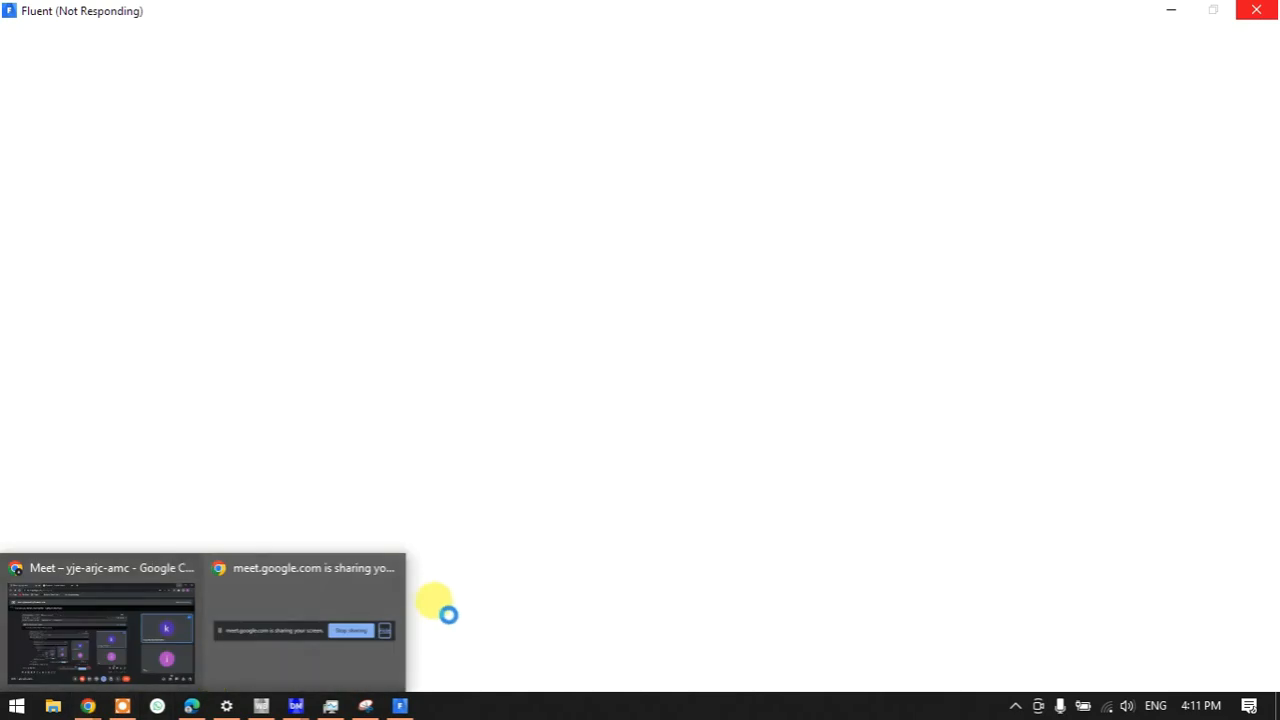
mouse_move(306, 651)
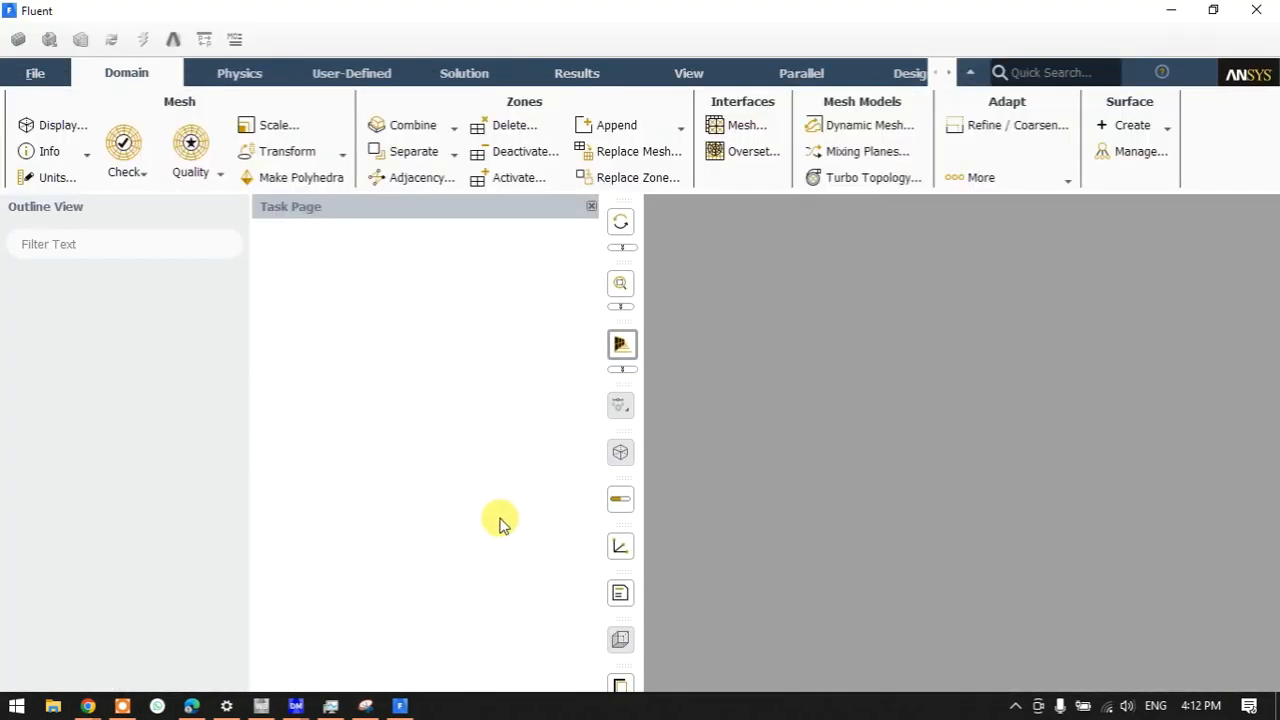
click(1213, 15)
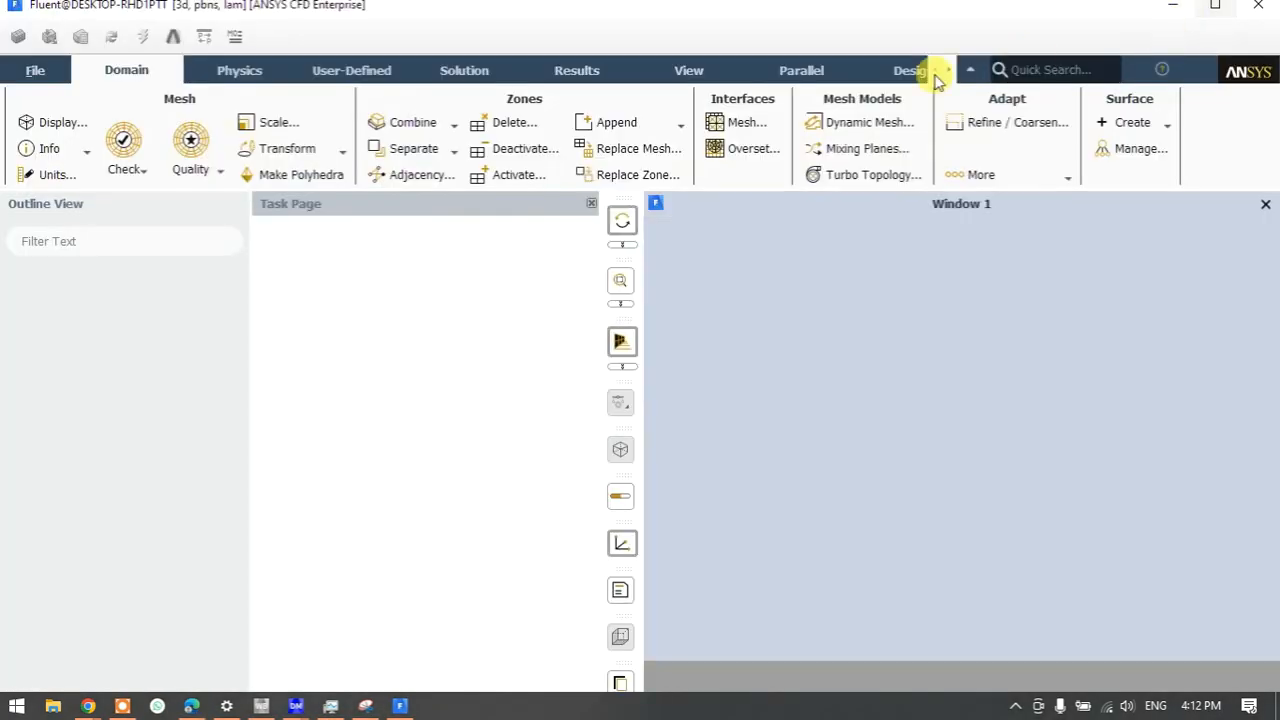
click(113, 70)
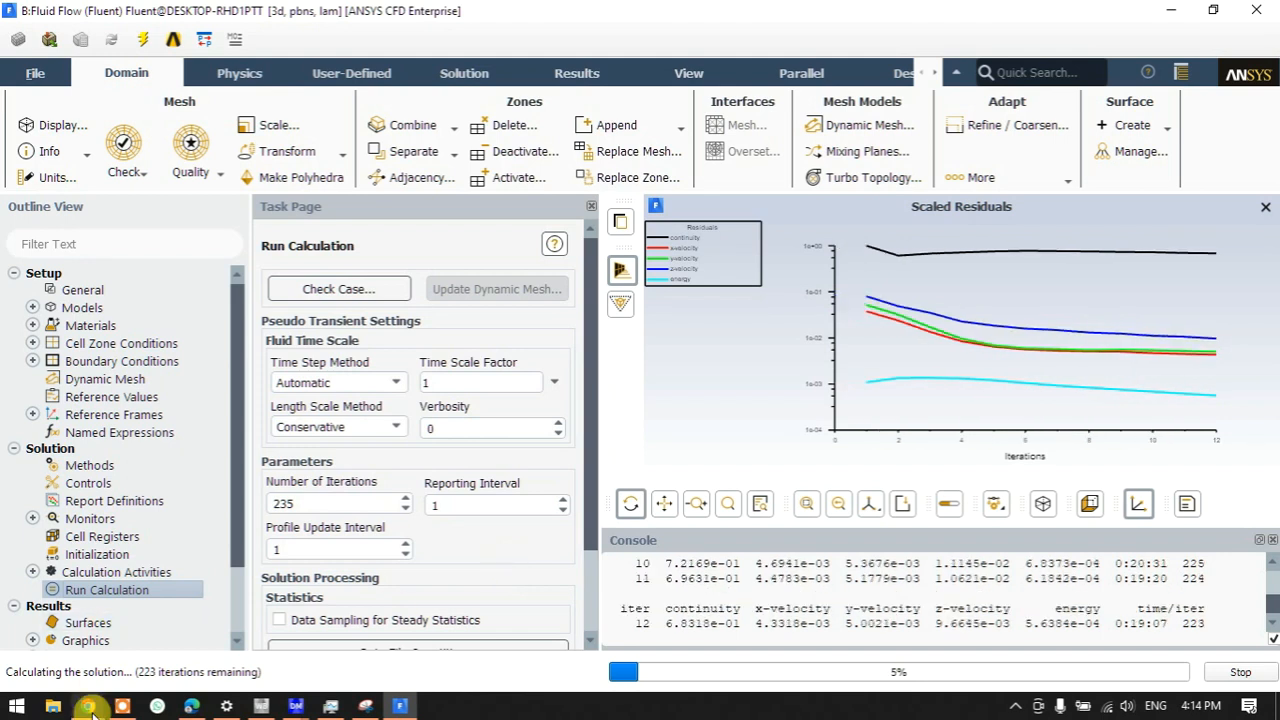
- While Fluent iterates, set the power mode to Best performance and dismiss the AutoPlay notification
mouse_move(88, 706)
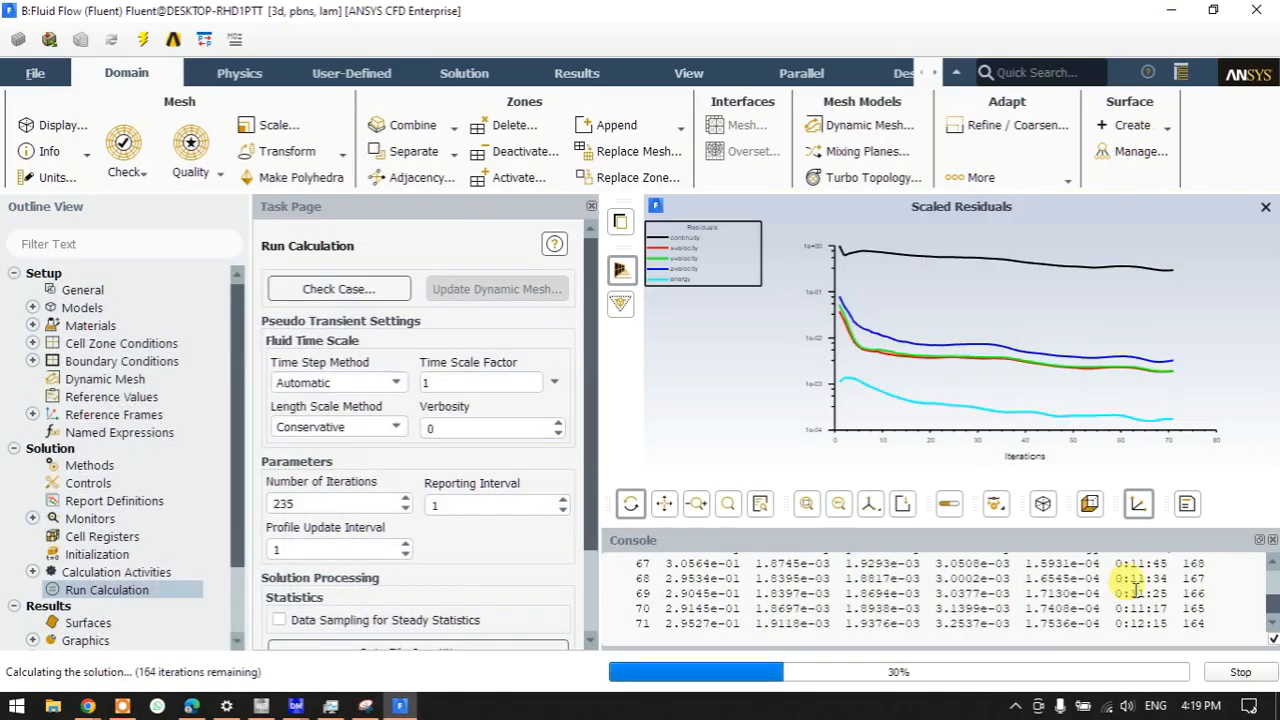
click(1015, 706)
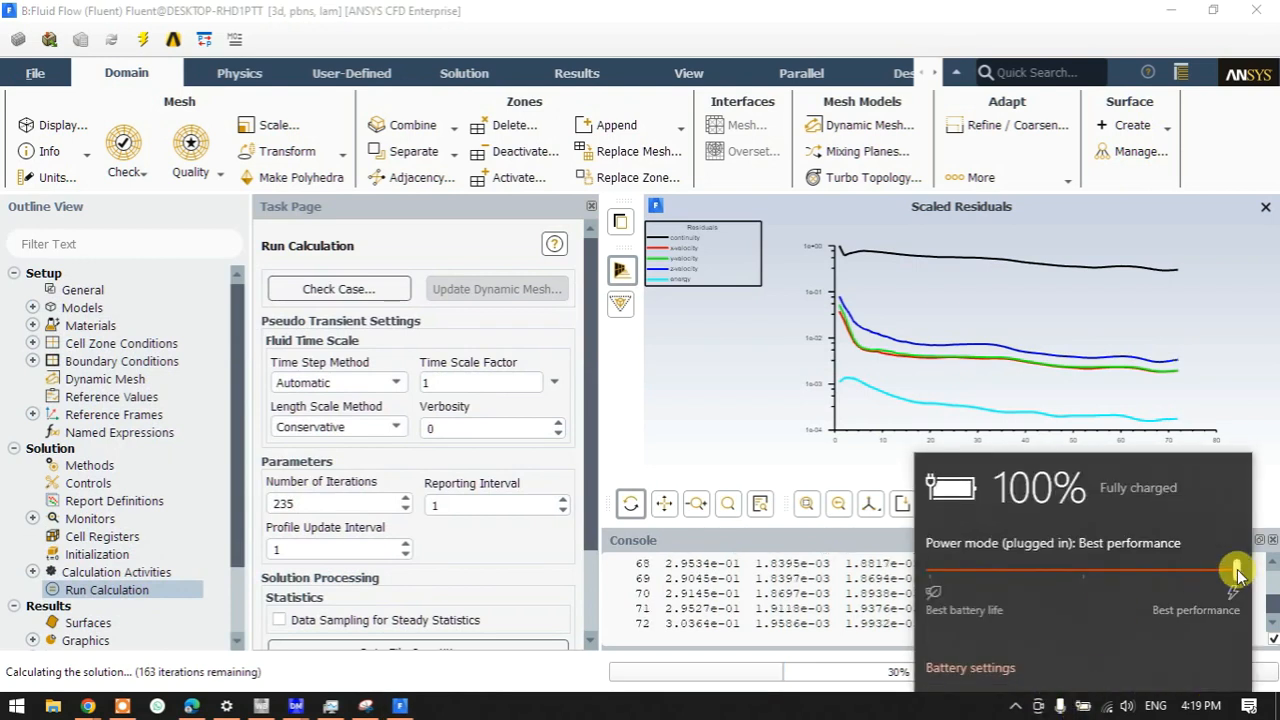
click(874, 708)
click(668, 12)
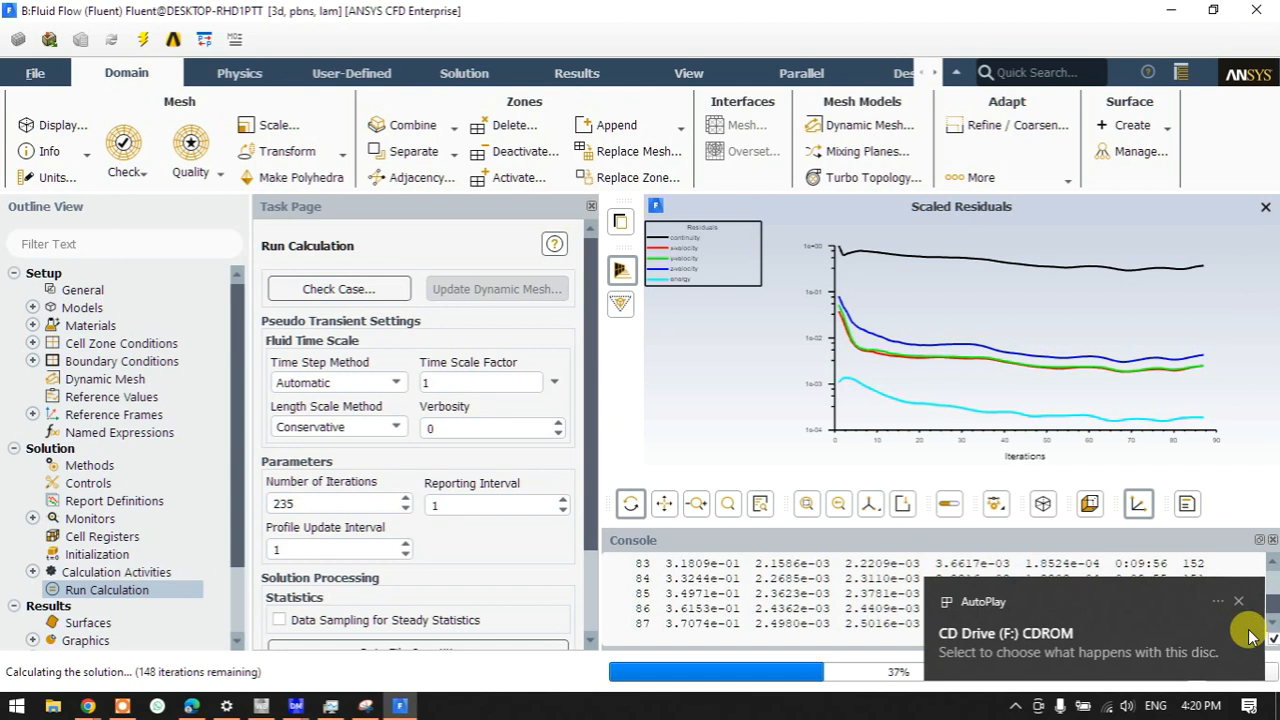
click(1236, 605)
scroll(572, 540, down, 2)
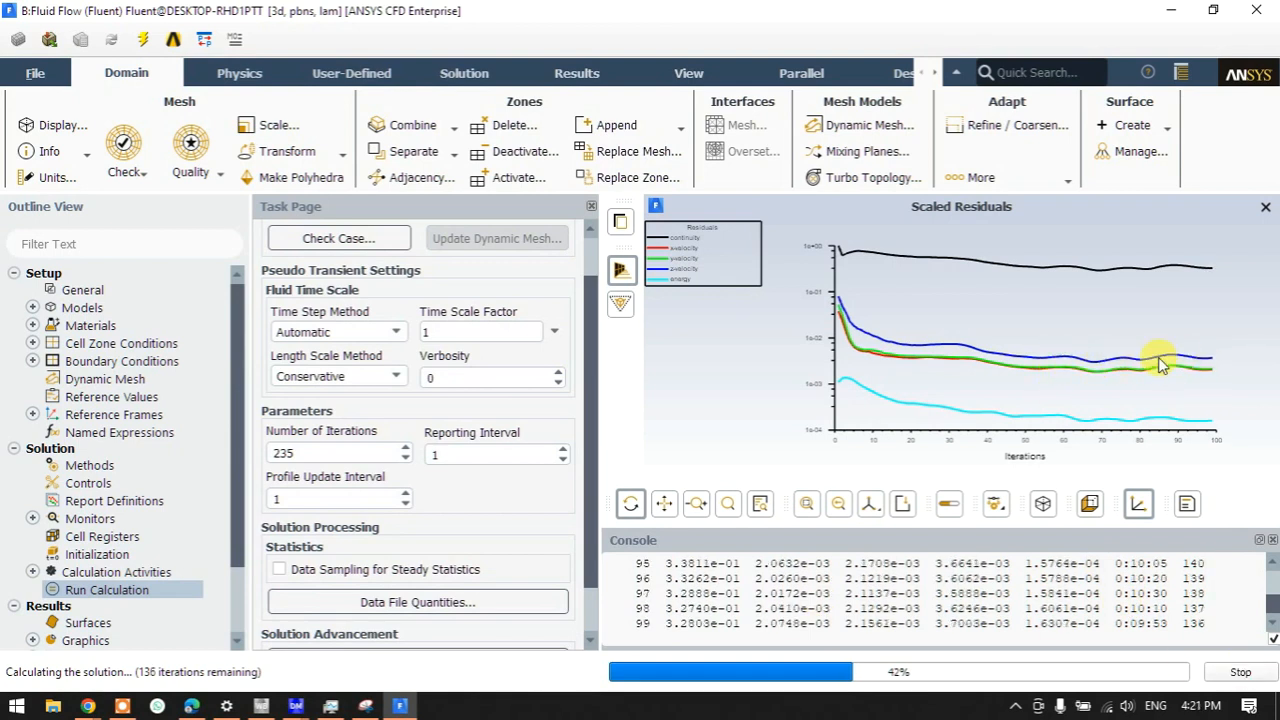
- Stop the solve at iteration 101, quit Fluent, and open Results cell B6 in CFD-Post
click(1240, 672)
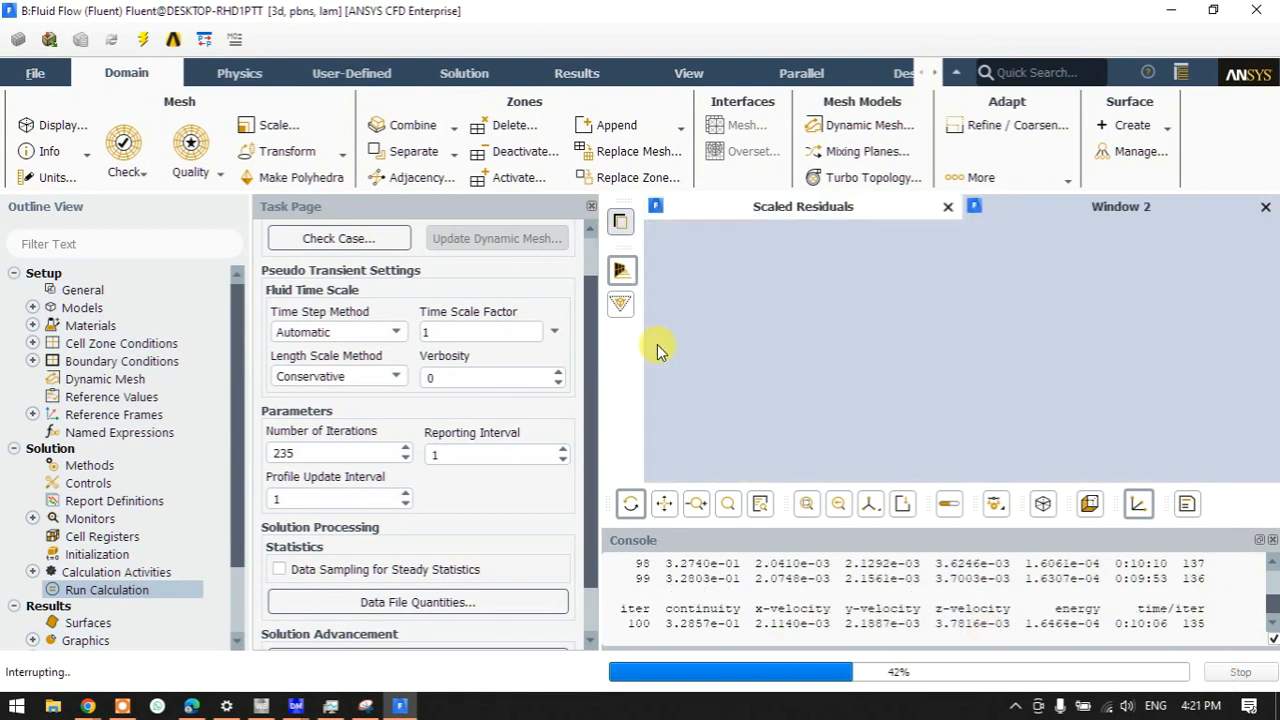
click(677, 401)
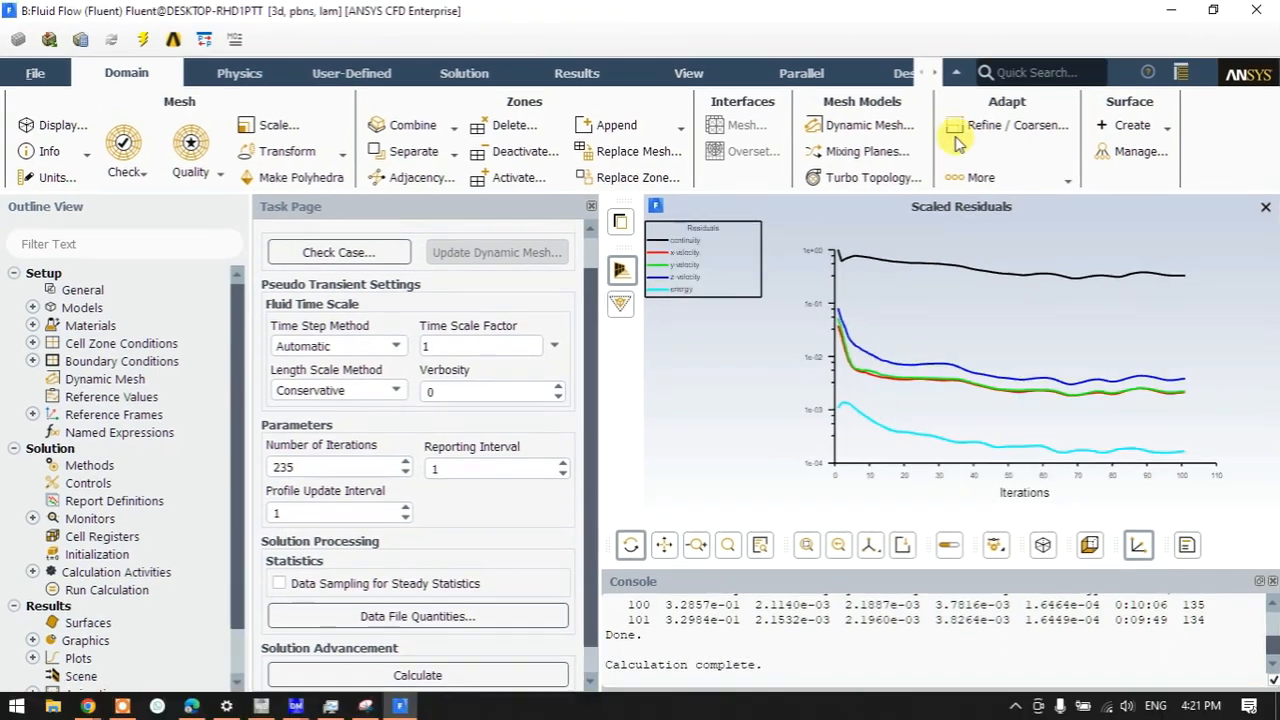
click(1256, 10)
click(657, 302)
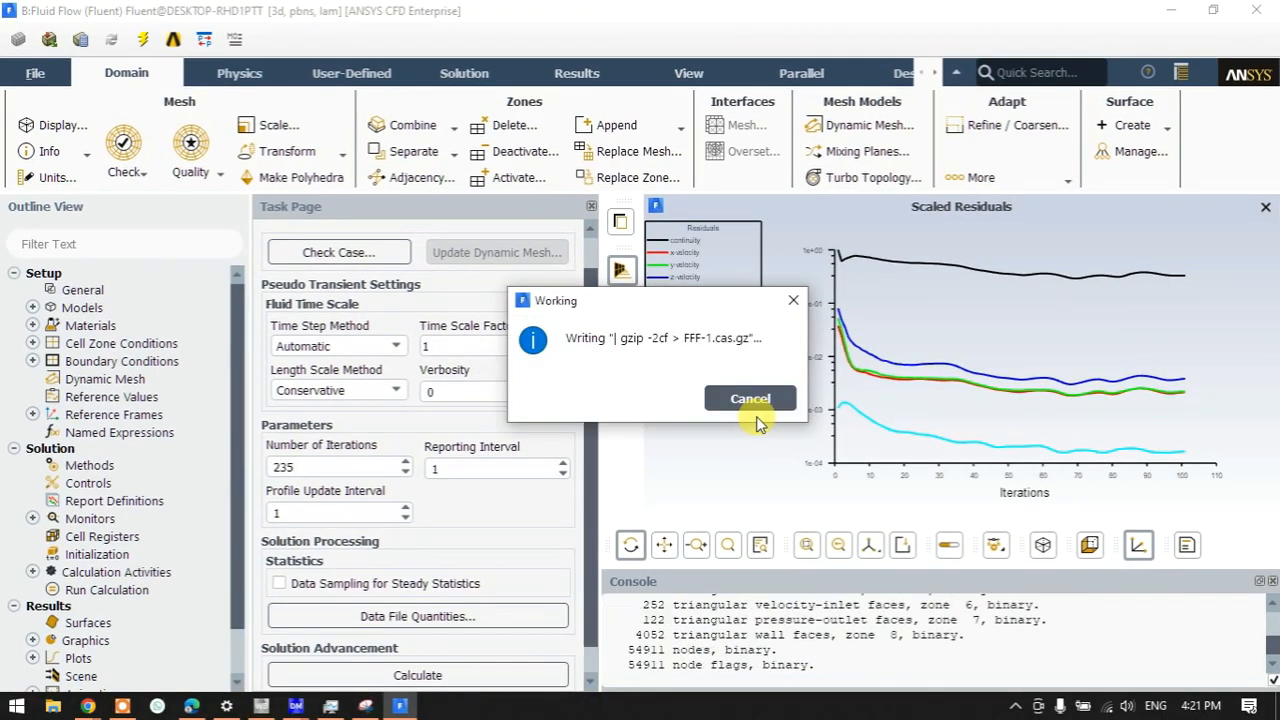
click(261, 707)
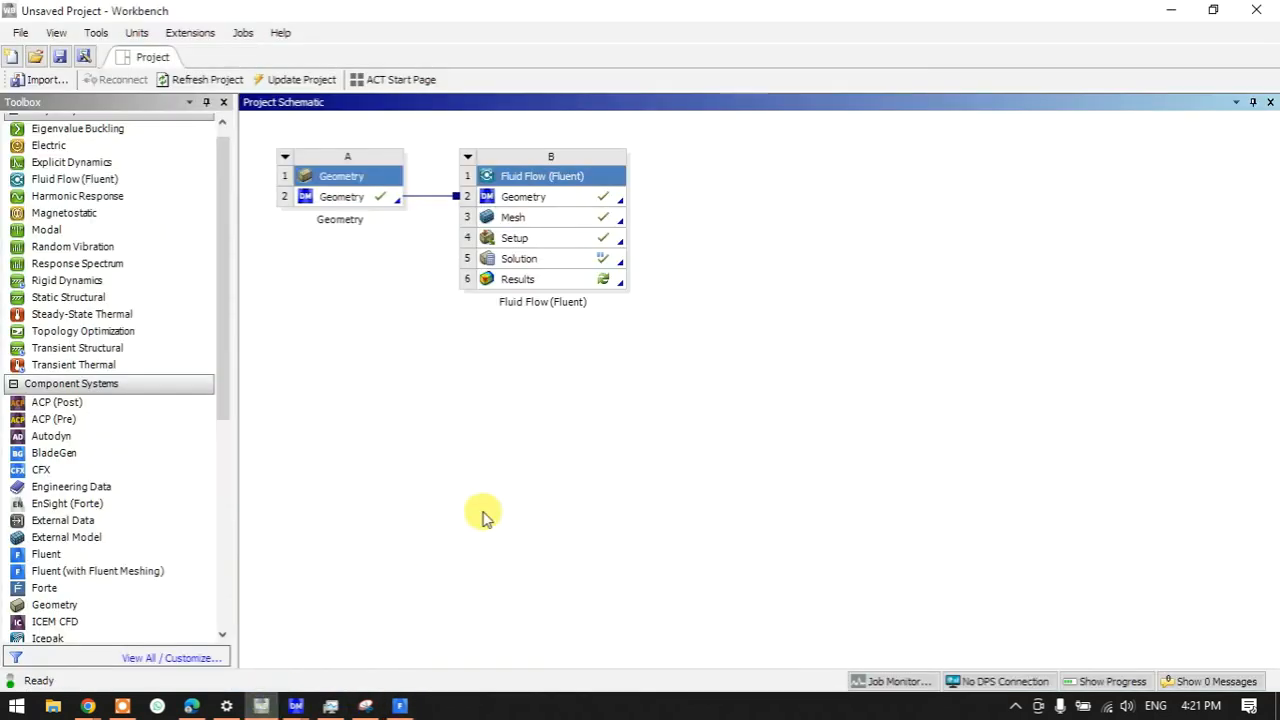
double_click(556, 283)
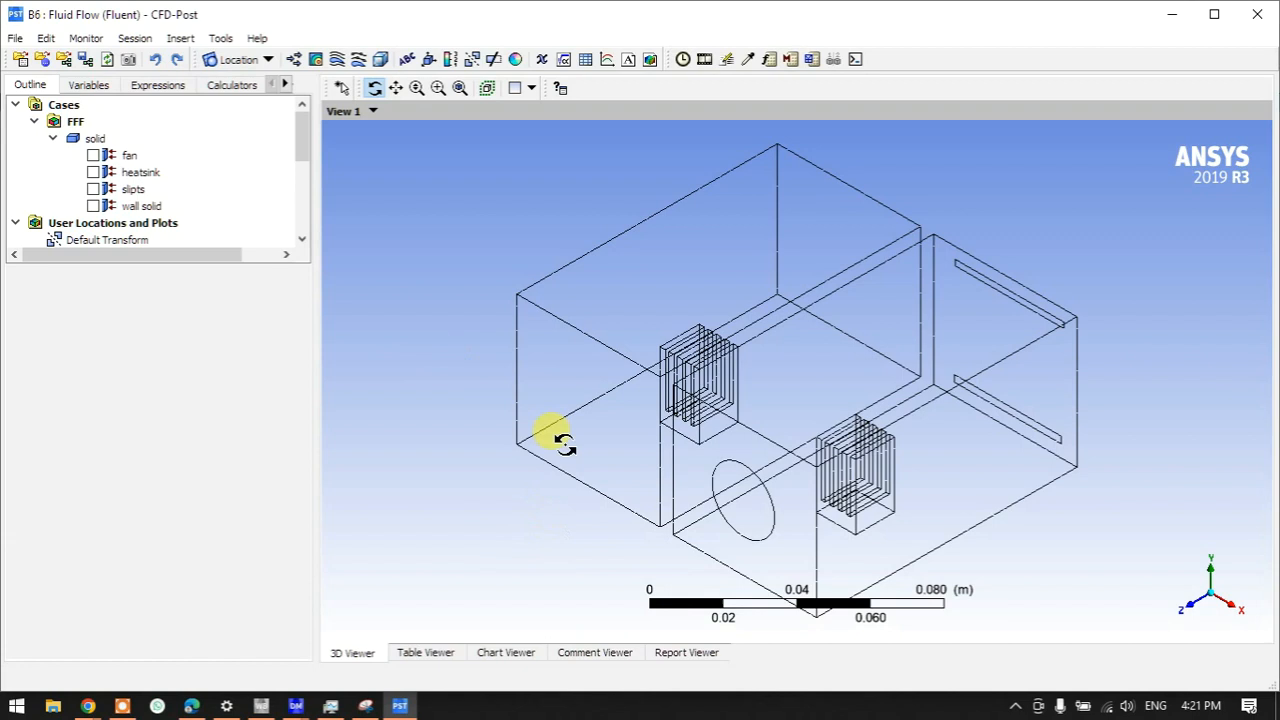
- Insert Volume Rendering 1 of Temperature with a local 26.834–149.85 °C range
click(51, 139)
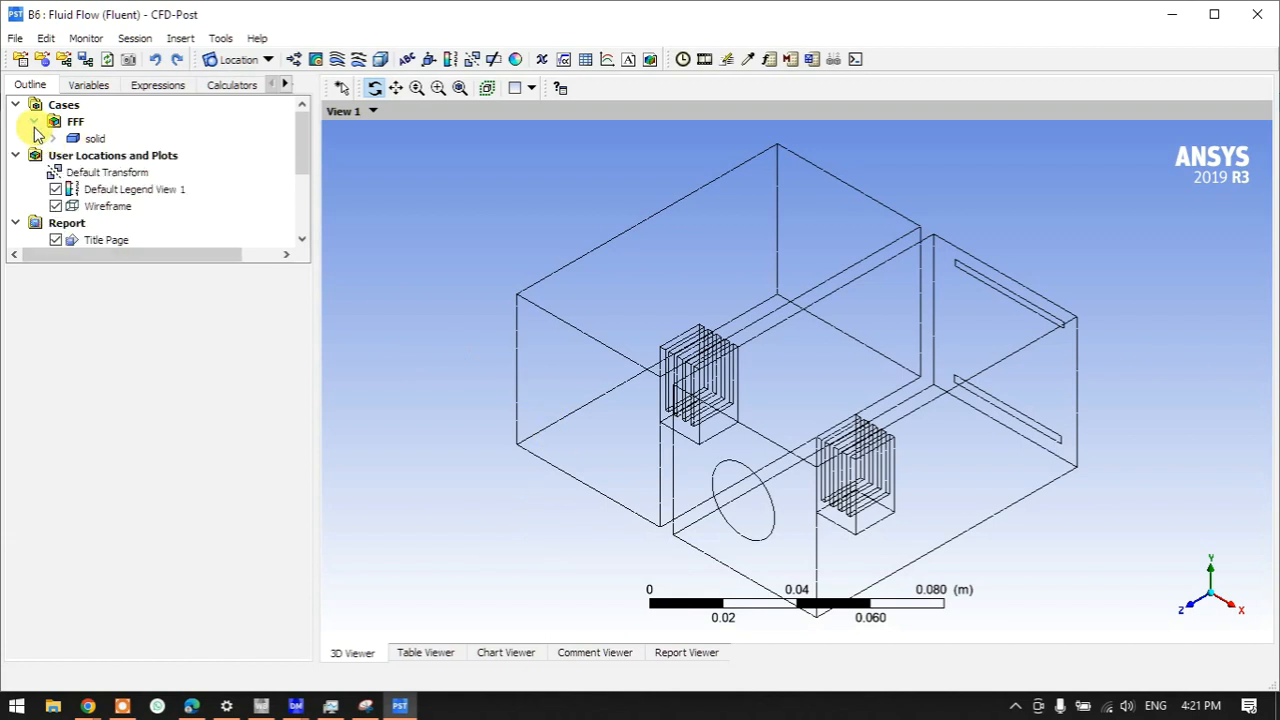
click(137, 157)
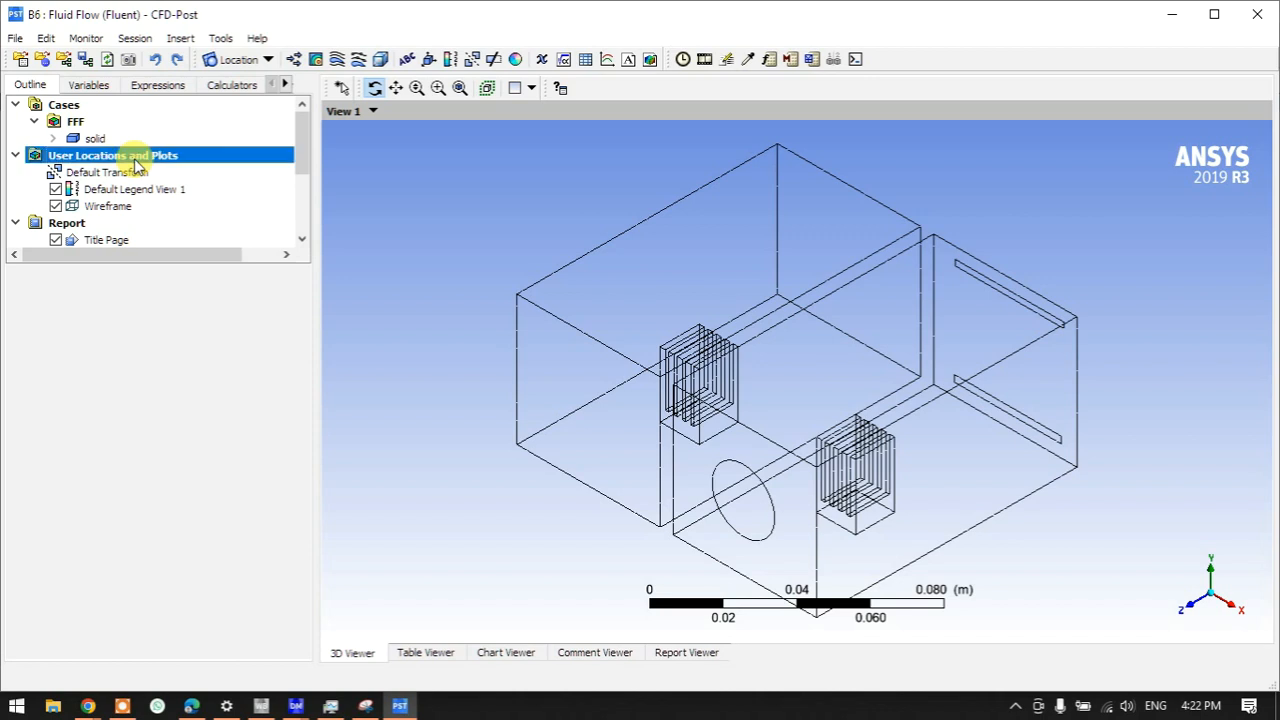
right_click(136, 160)
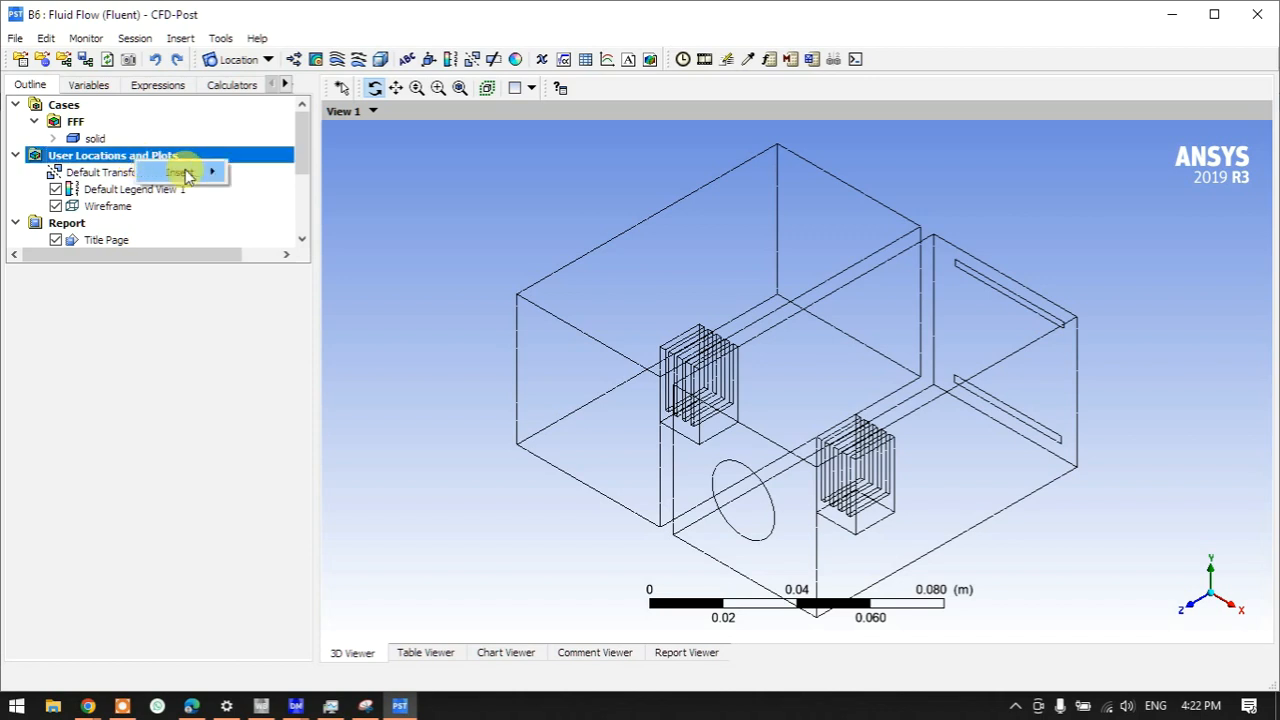
mouse_move(185, 174)
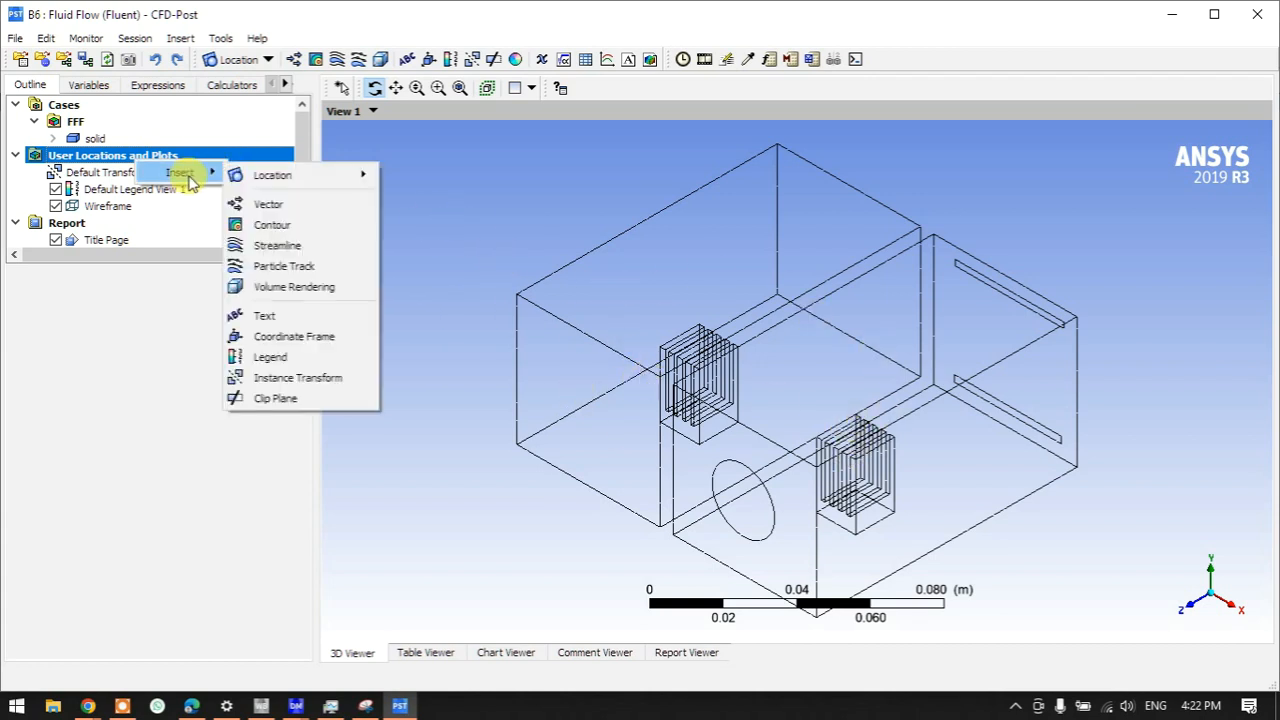
click(273, 286)
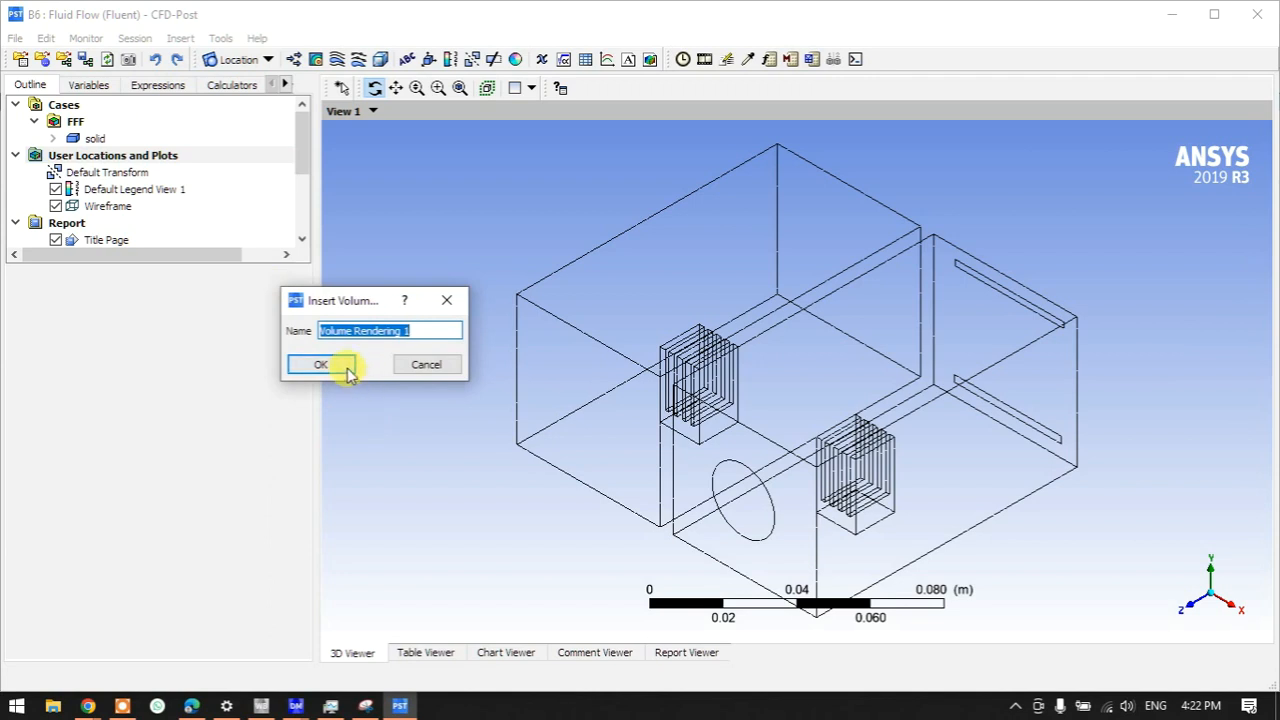
click(345, 366)
click(120, 370)
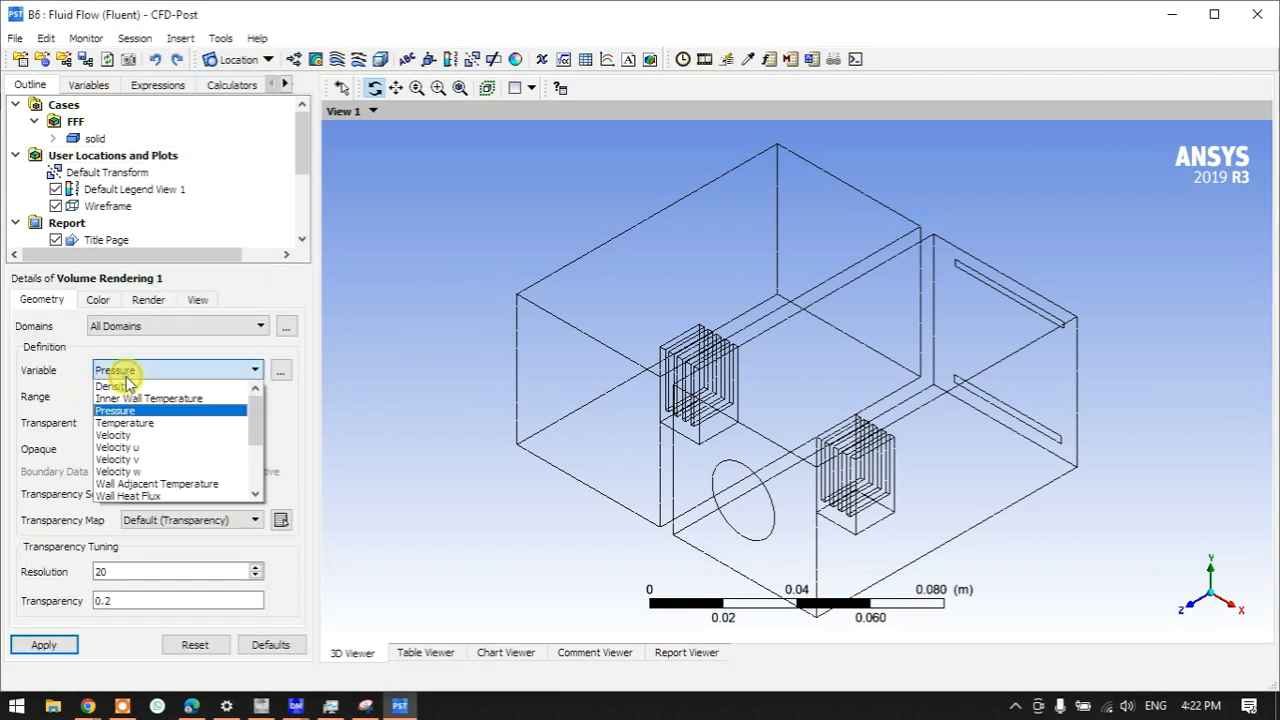
click(121, 424)
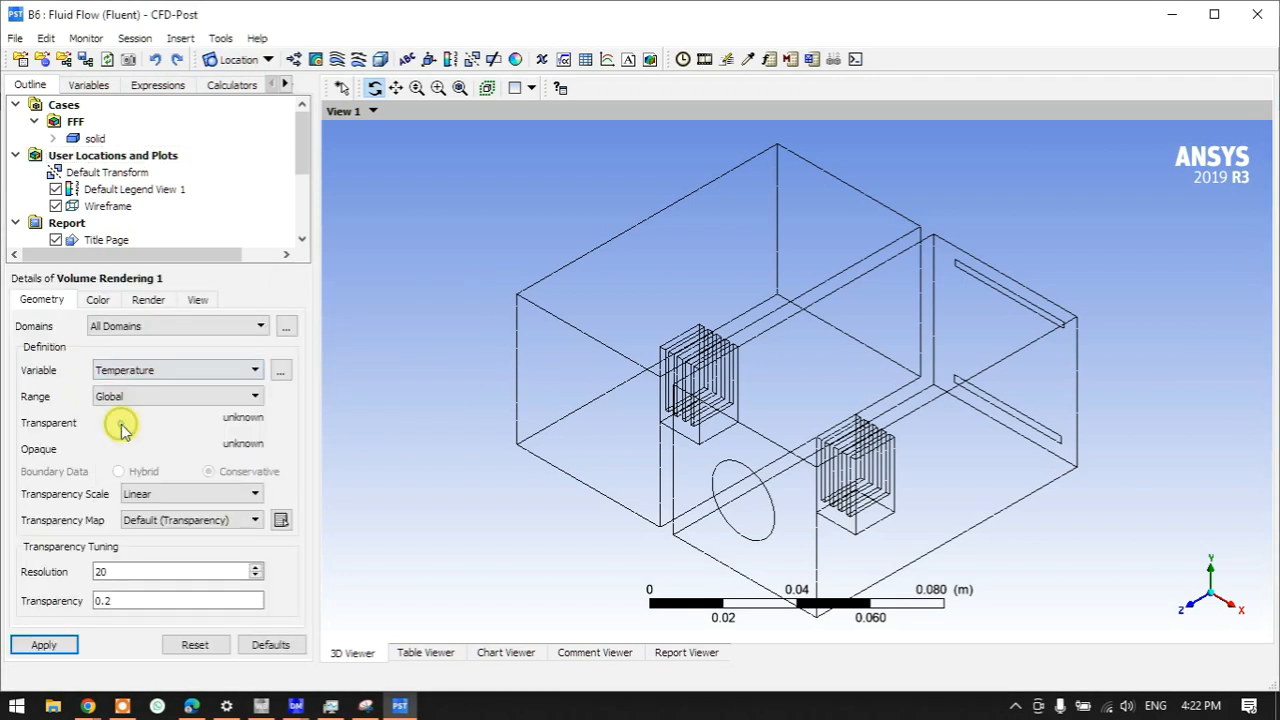
click(120, 400)
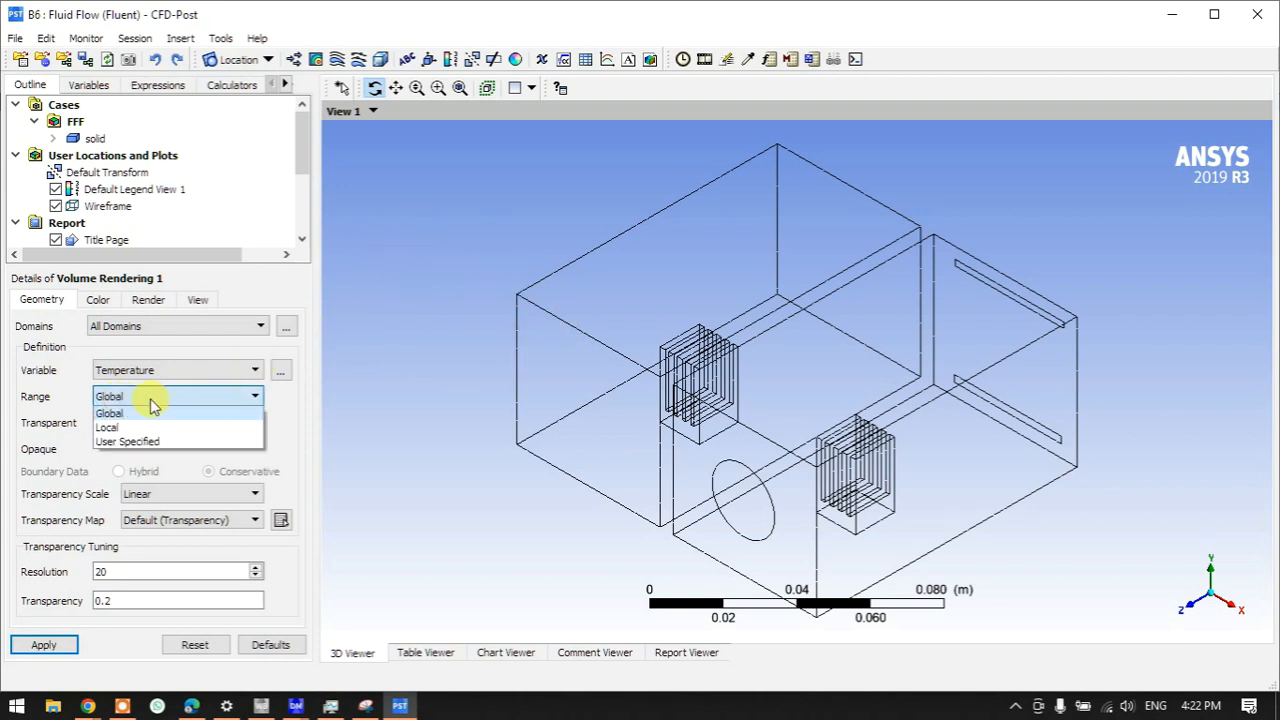
click(135, 427)
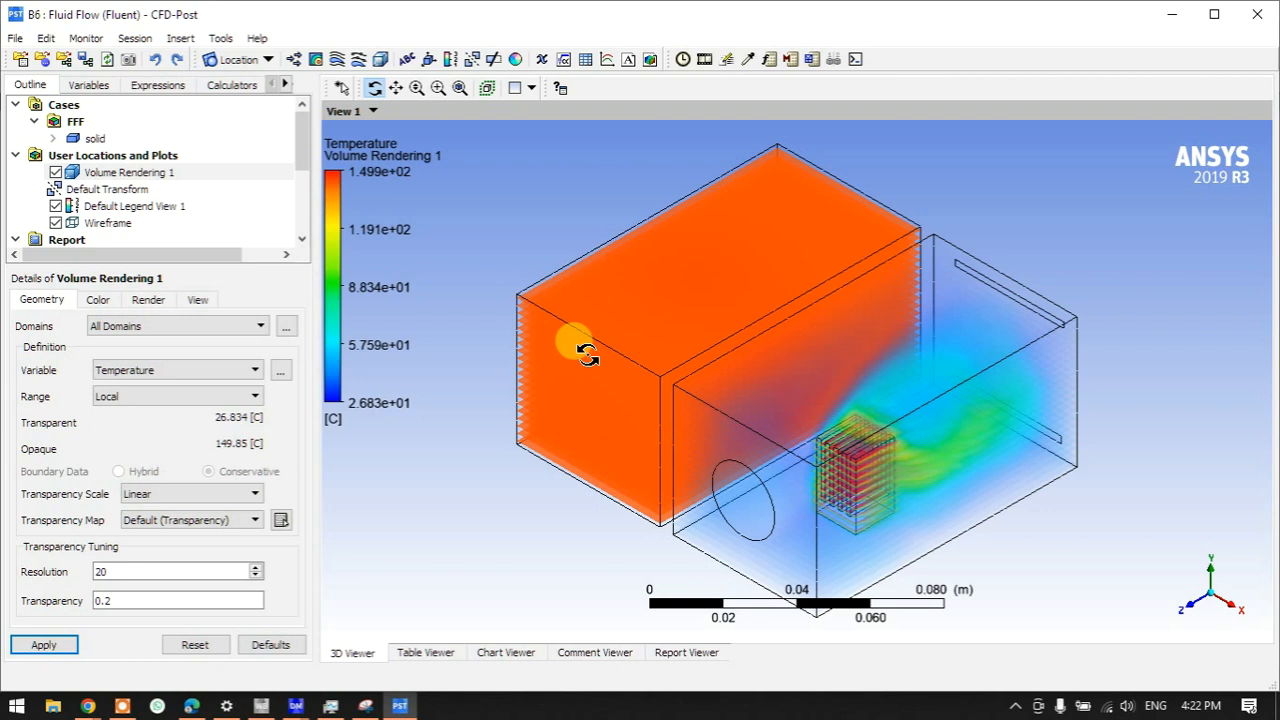
drag(586, 356, 745, 515)
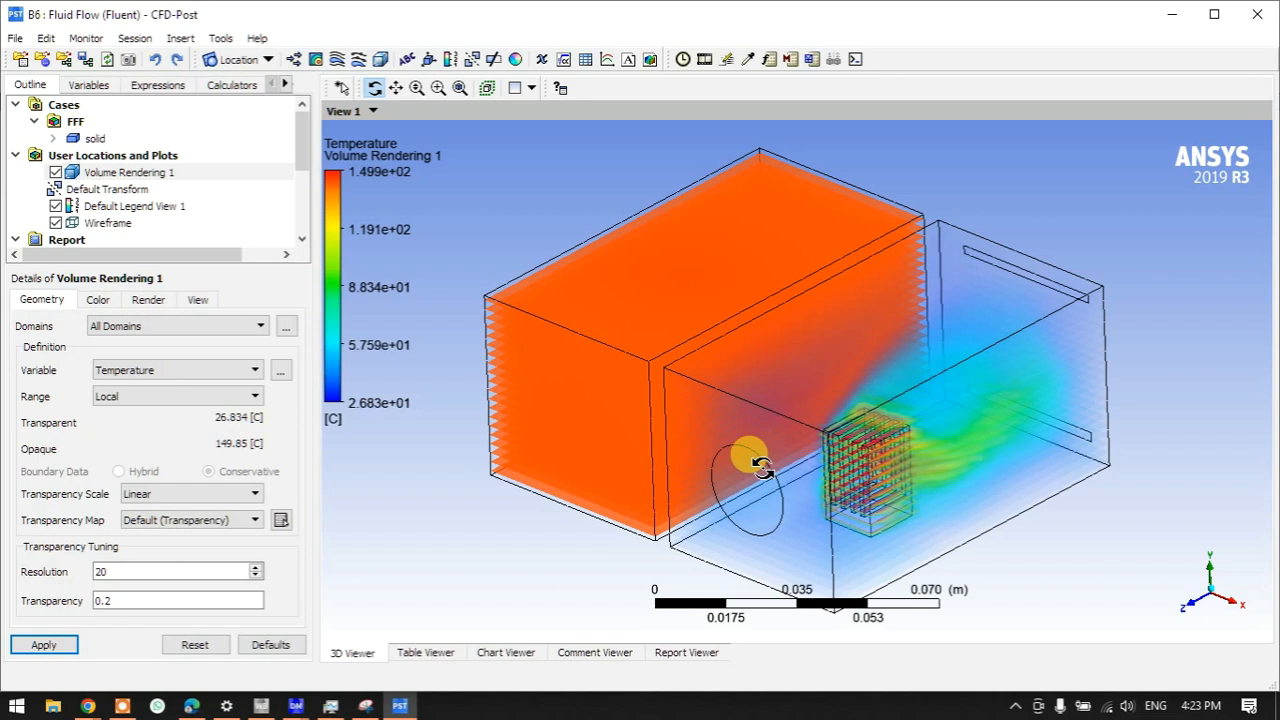
- Switch Volume Rendering 1 to Velocity (0–2.482 m/s), view it from the side, then hide it
click(166, 373)
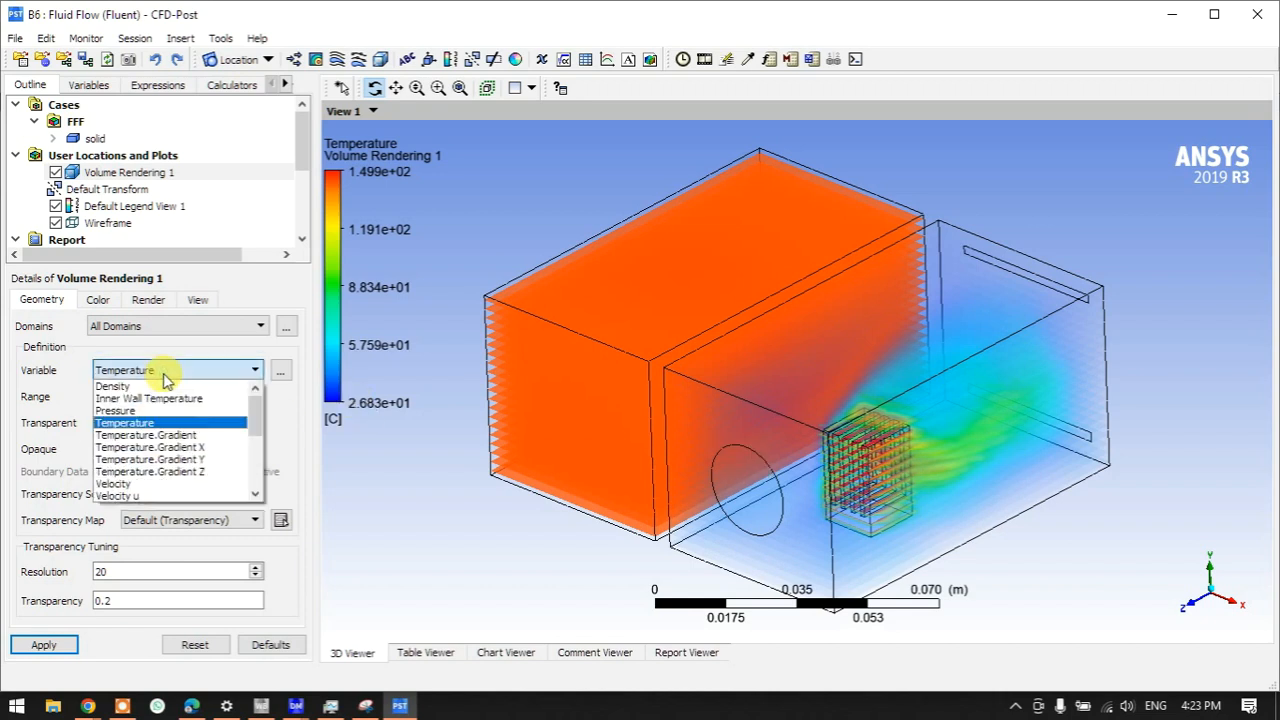
click(148, 485)
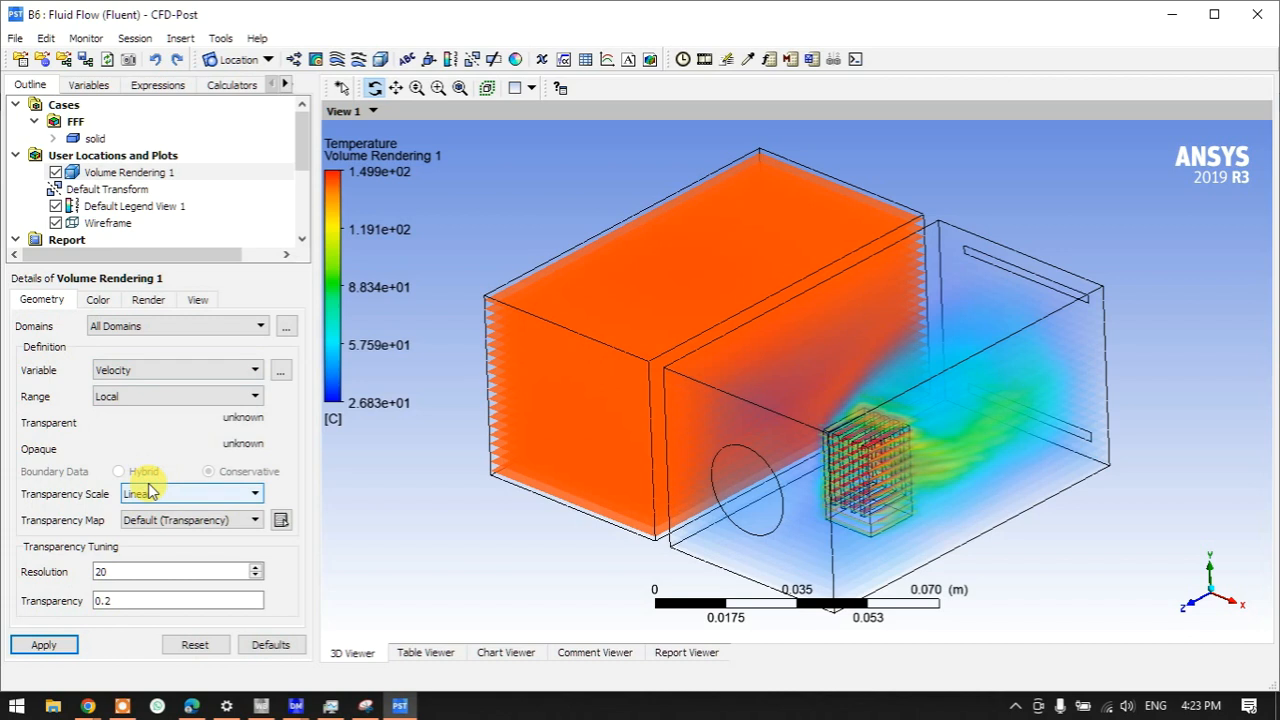
click(45, 645)
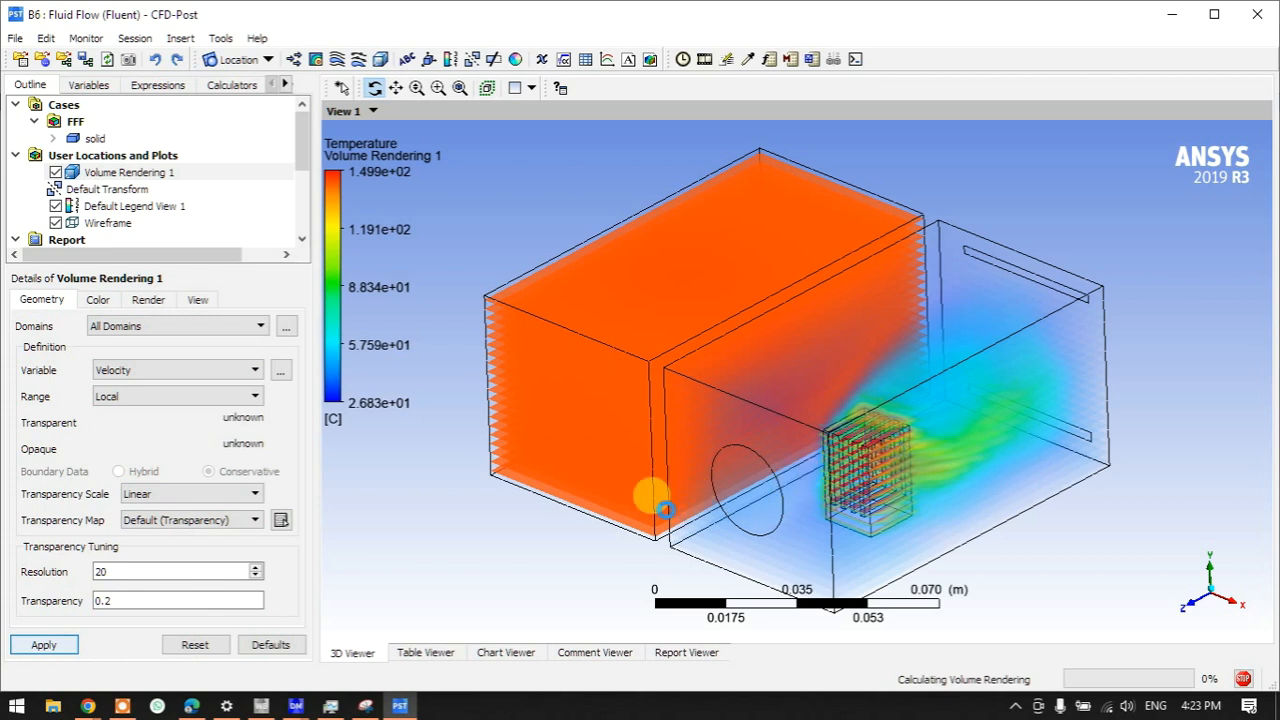
drag(777, 503, 728, 478)
drag(995, 475, 895, 378)
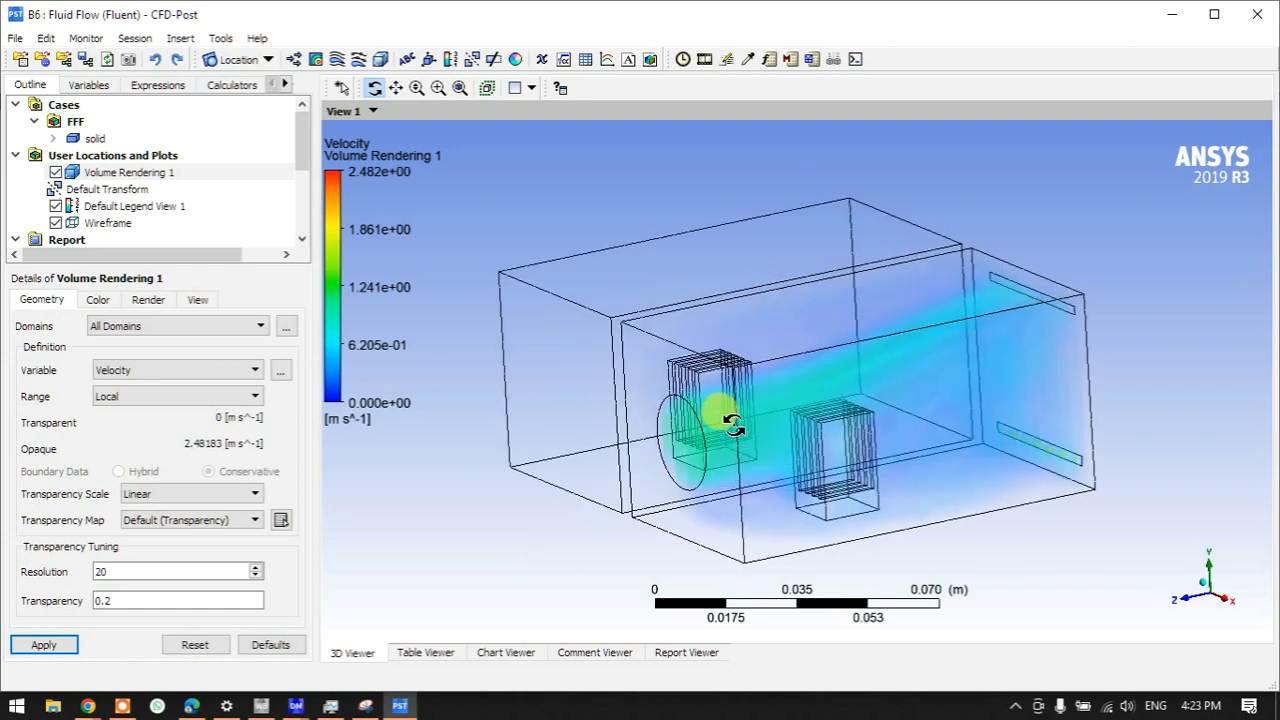
drag(820, 432, 677, 427)
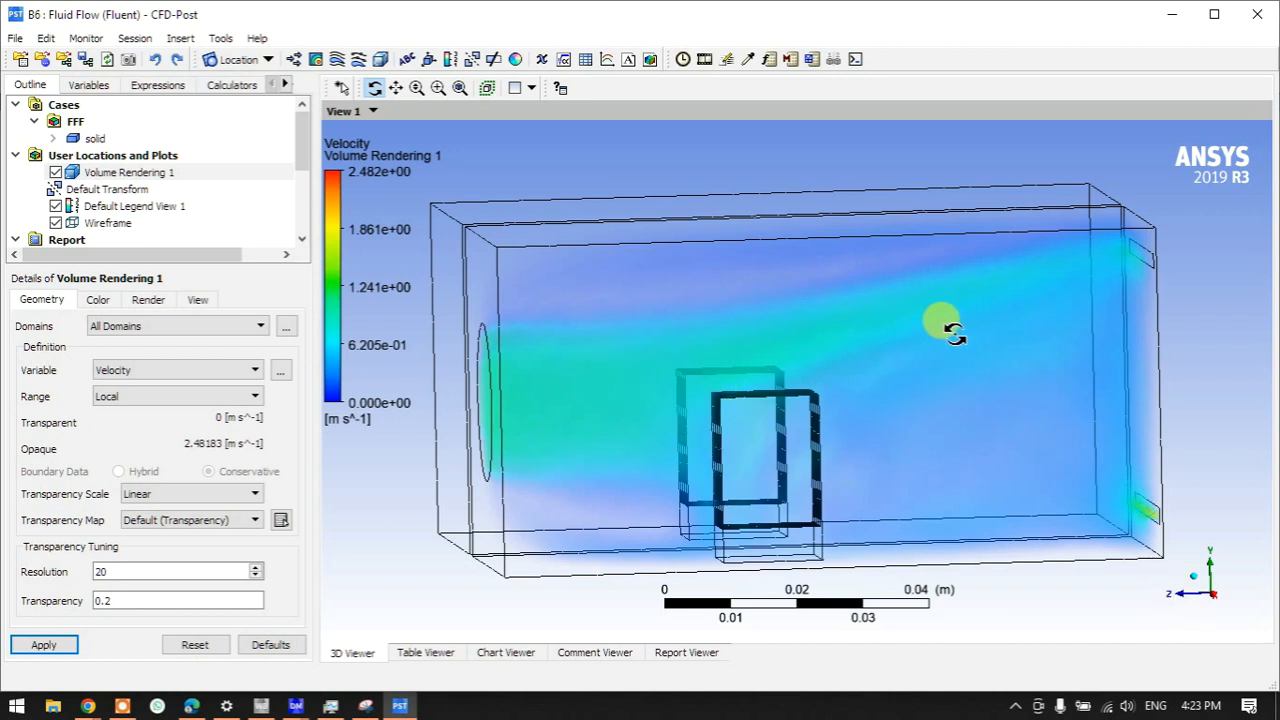
click(55, 172)
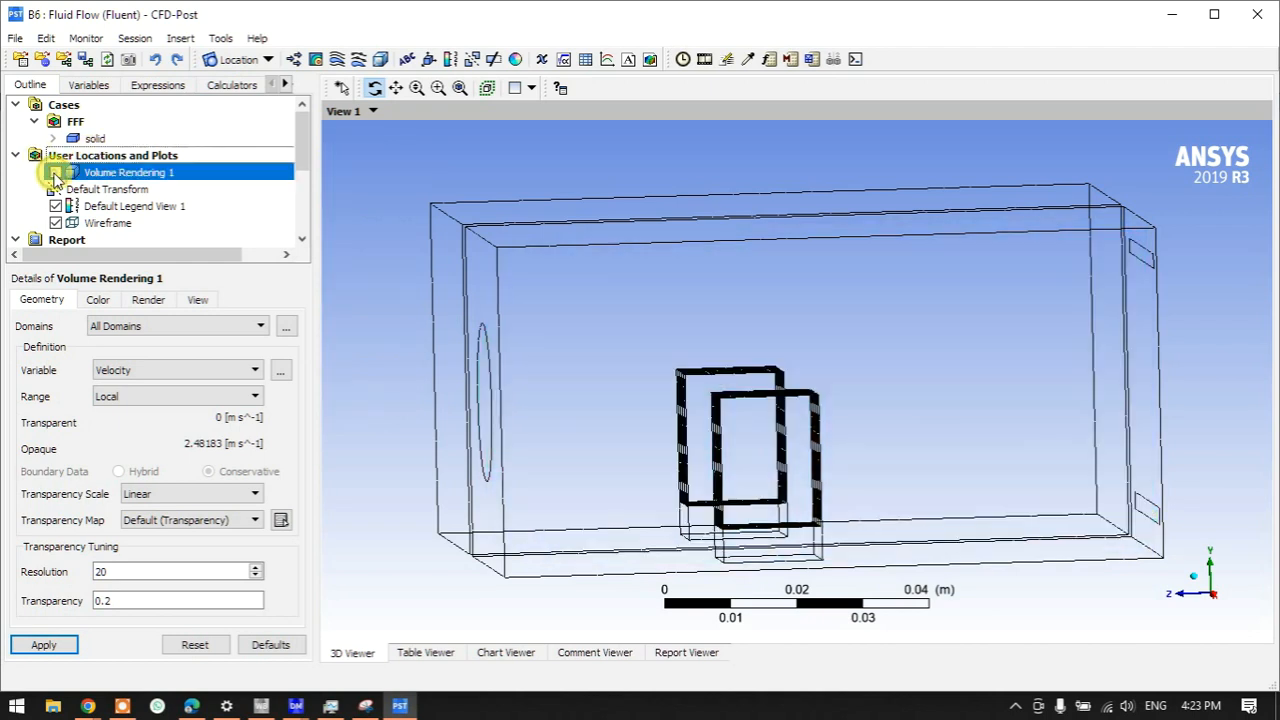
- Insert Streamline 1 starting from the fan and draw it
click(60, 157)
right_click(130, 160)
mouse_move(165, 172)
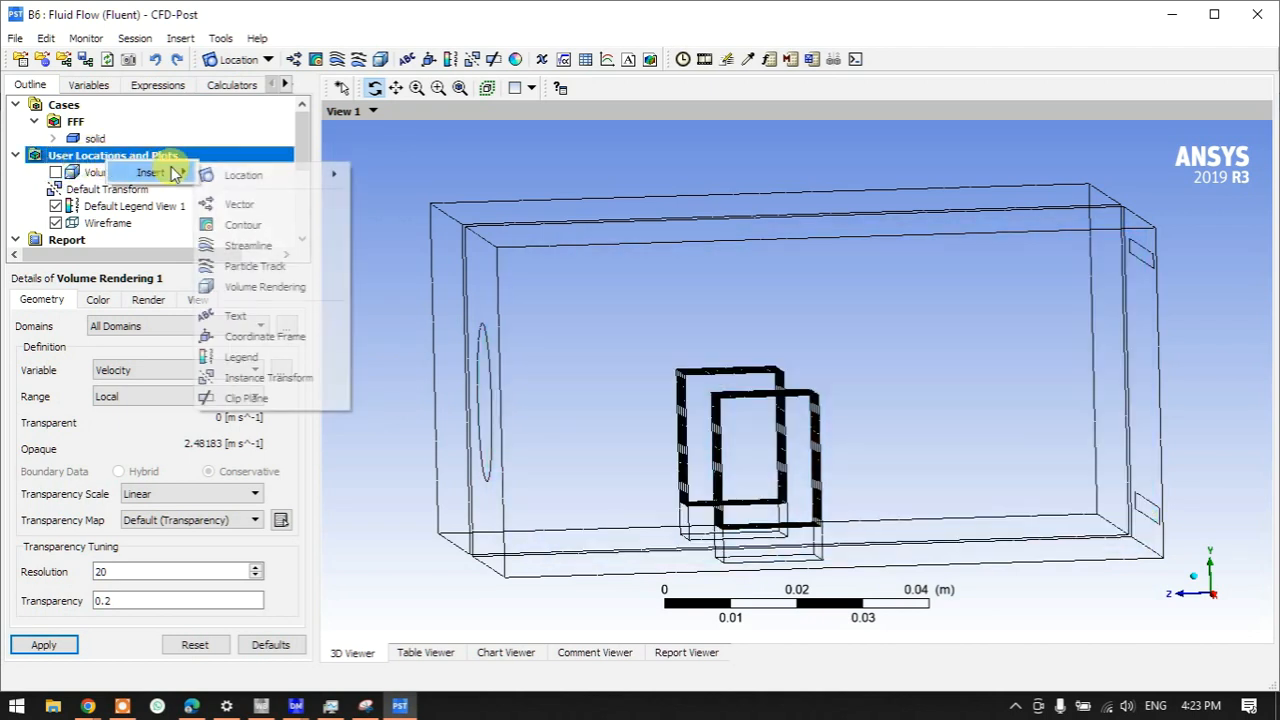
click(242, 250)
click(285, 322)
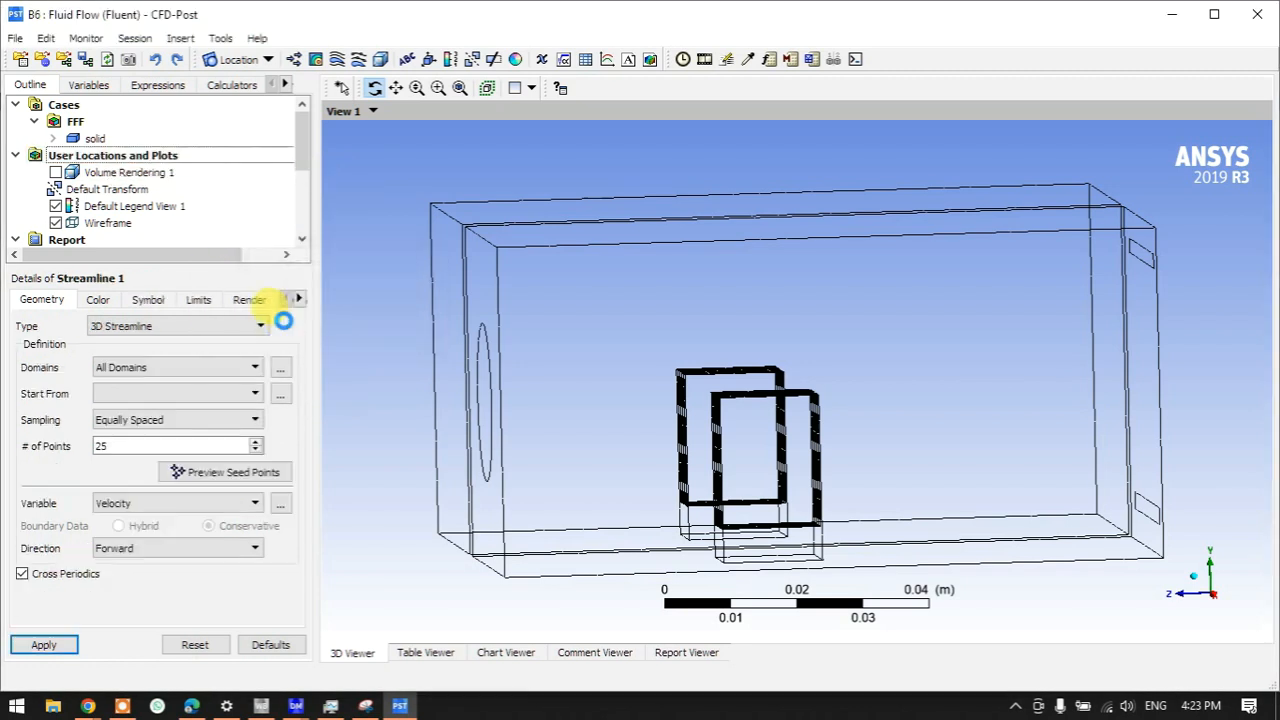
click(166, 393)
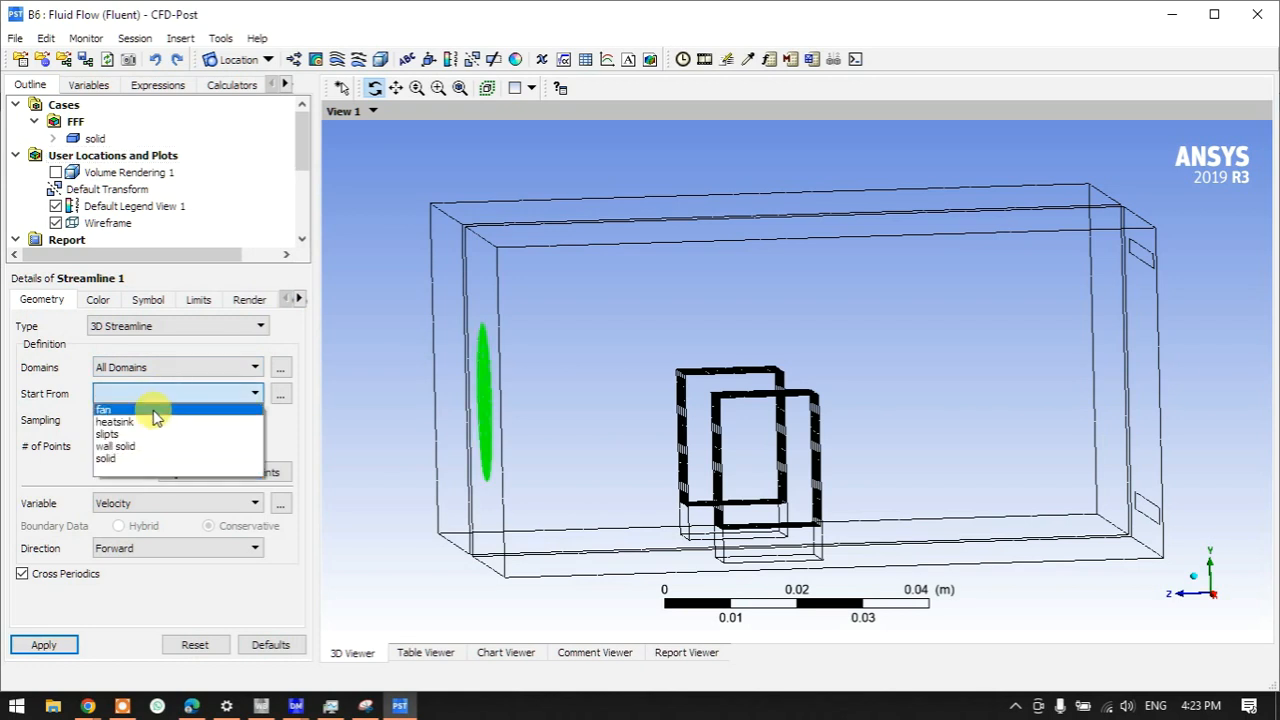
click(104, 409)
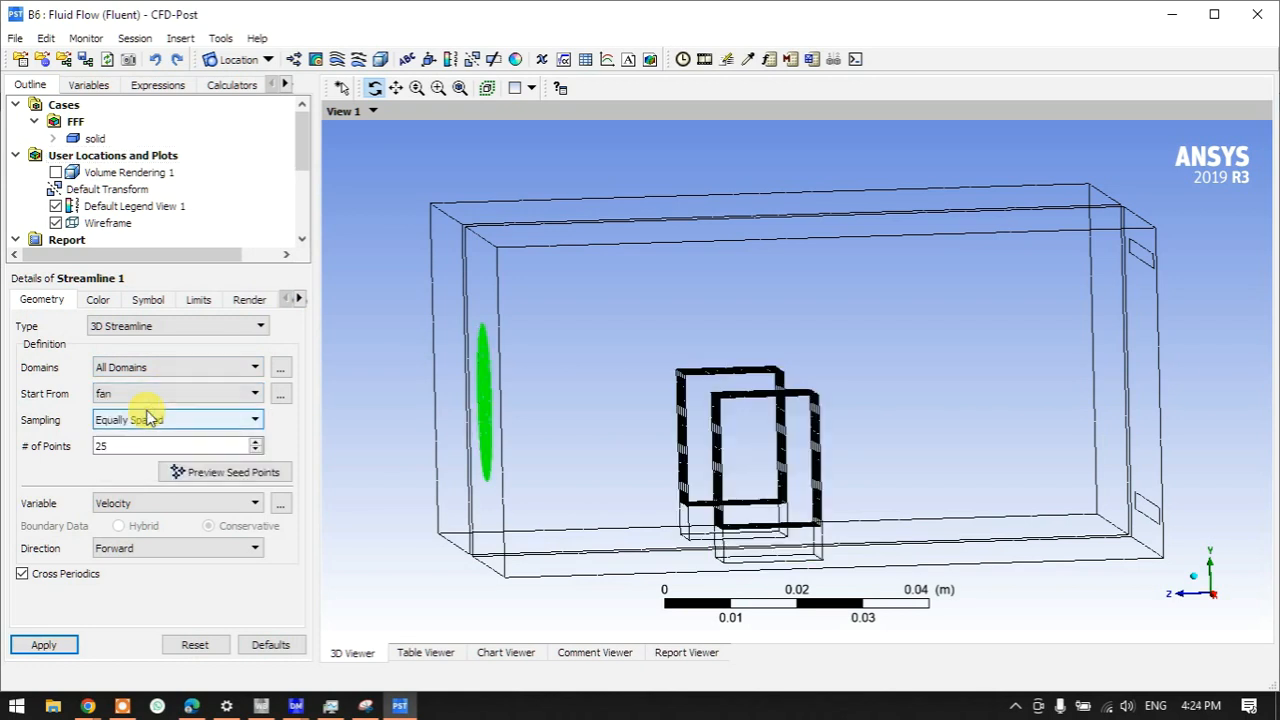
click(44, 645)
mouse_move(566, 543)
mouse_down()
mouse_move(735, 530)
mouse_move(706, 517)
mouse_move(634, 528)
mouse_up()
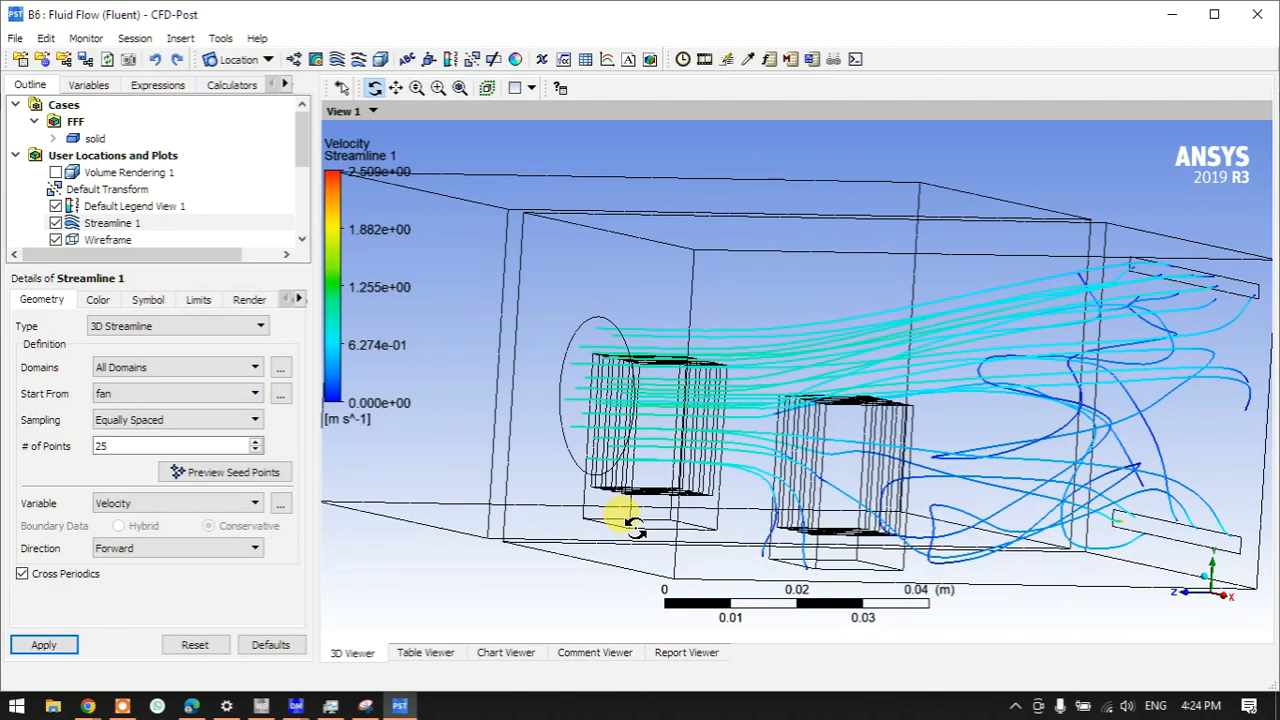
- Raise the streamline seed count to 250 points and regenerate the streamlines
drag(141, 446, 14, 445)
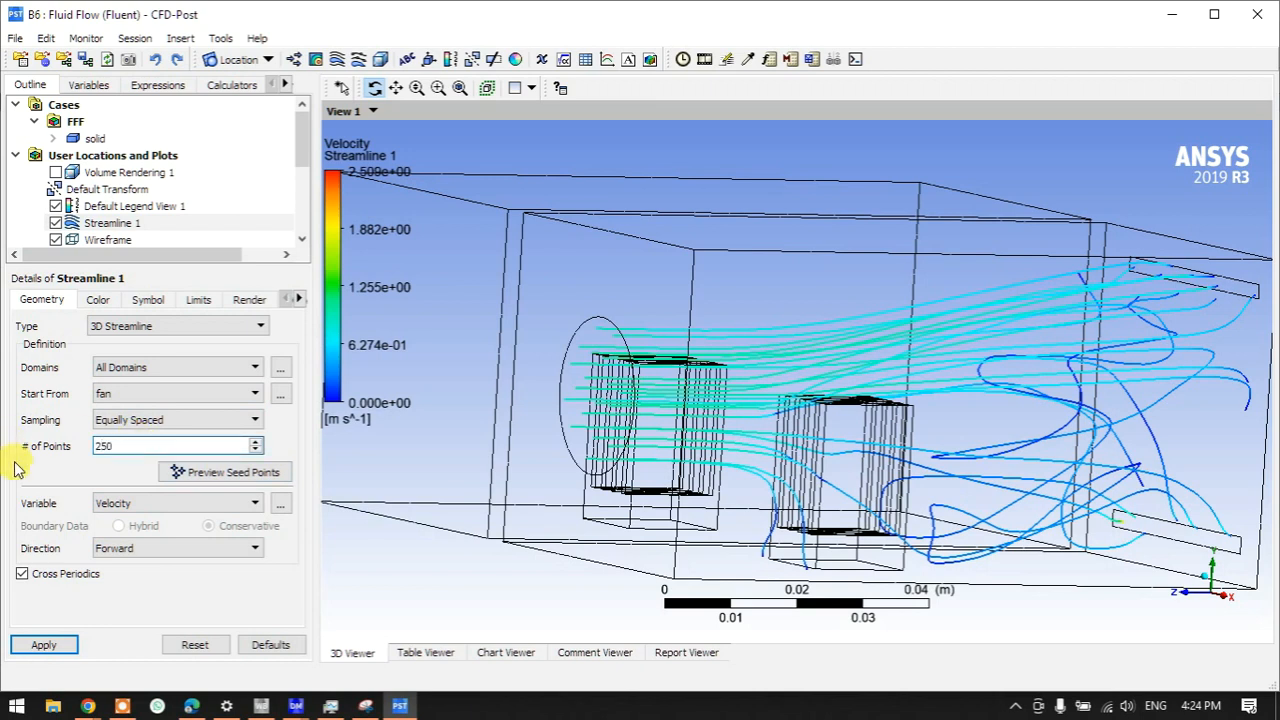
click(44, 644)
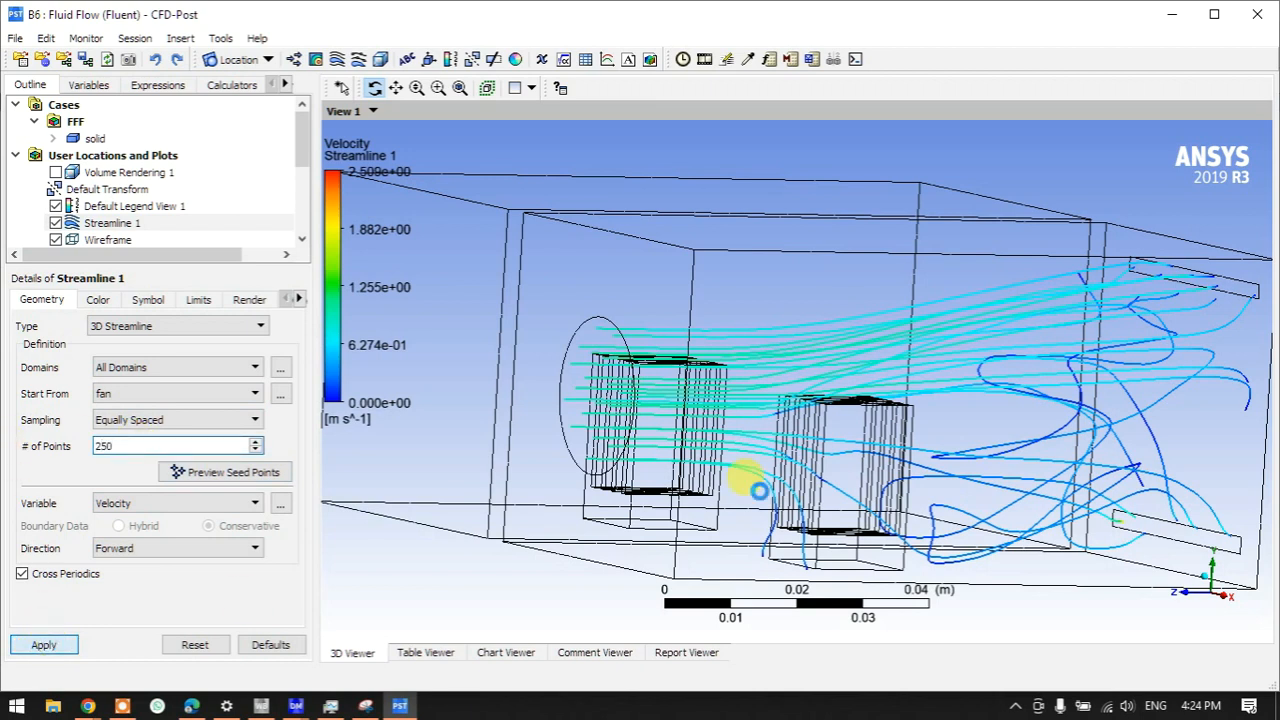
mouse_move(686, 443)
mouse_down()
mouse_move(677, 431)
mouse_move(846, 434)
mouse_move(691, 429)
mouse_move(643, 460)
mouse_move(609, 437)
mouse_move(699, 440)
mouse_move(694, 428)
mouse_up()
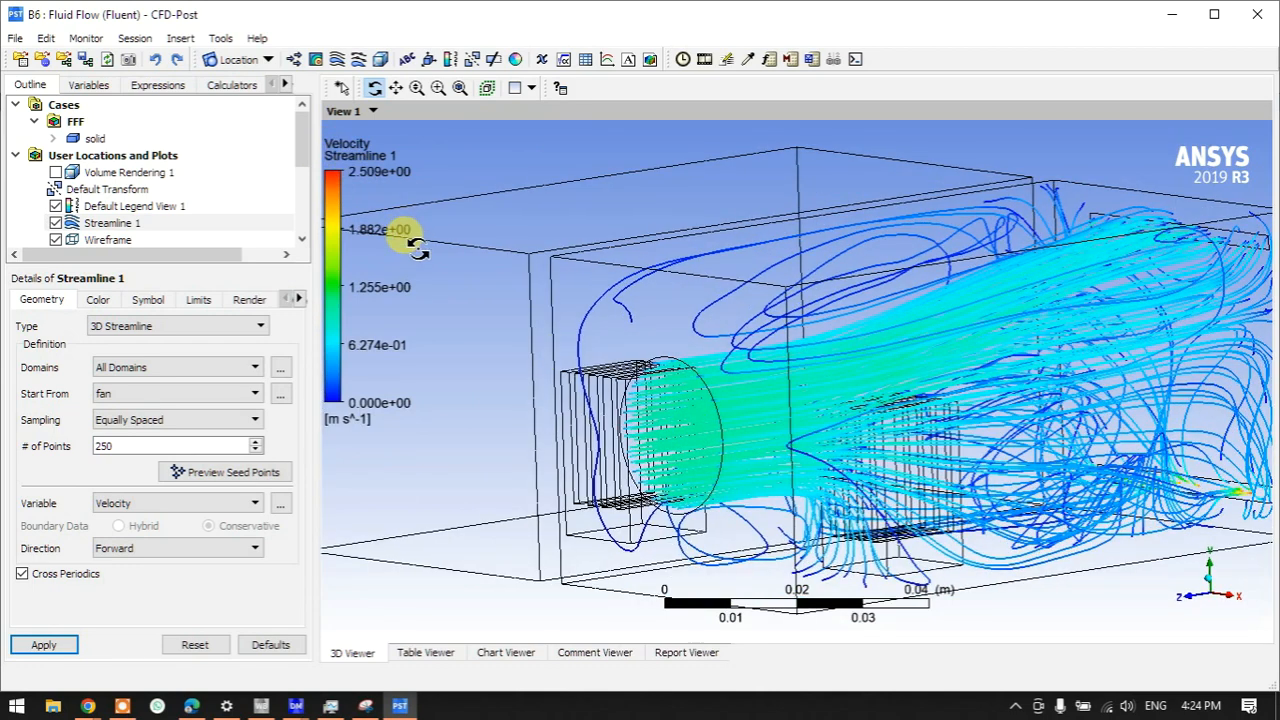
drag(415, 245, 745, 428)
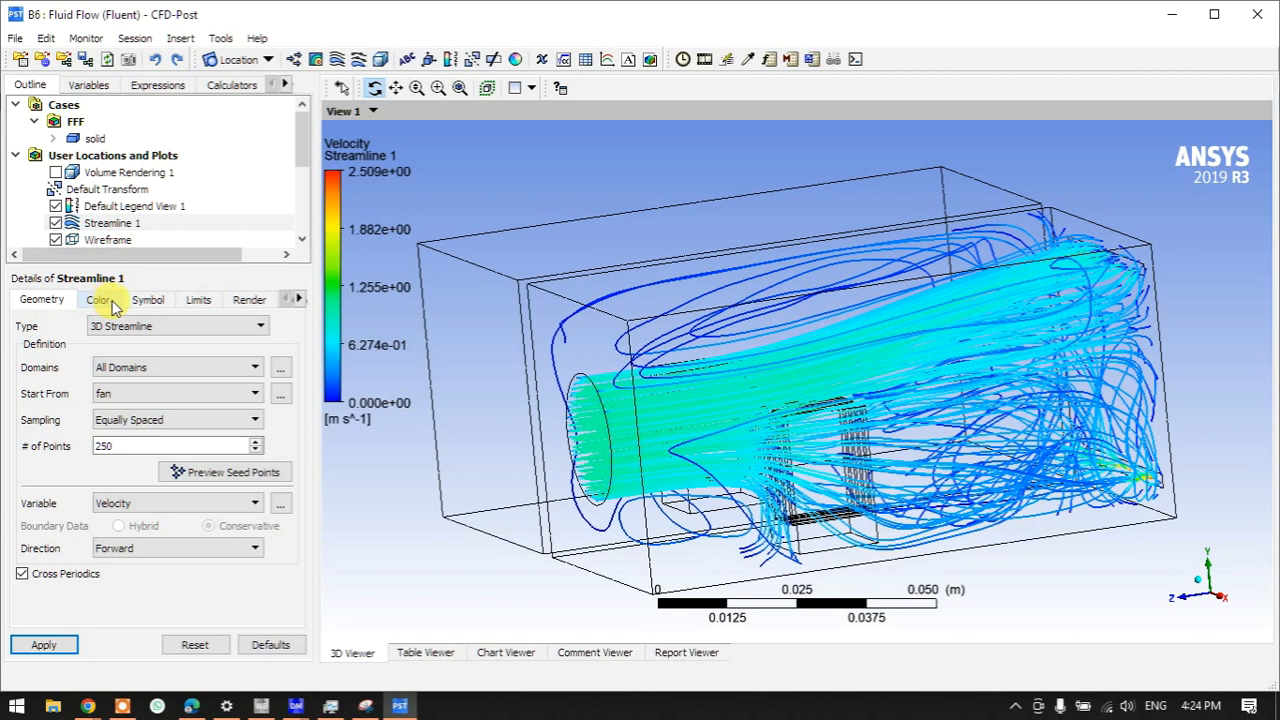
- Colour Streamline 1 by Temperature with a local 26.842–149.81 °C range
click(98, 300)
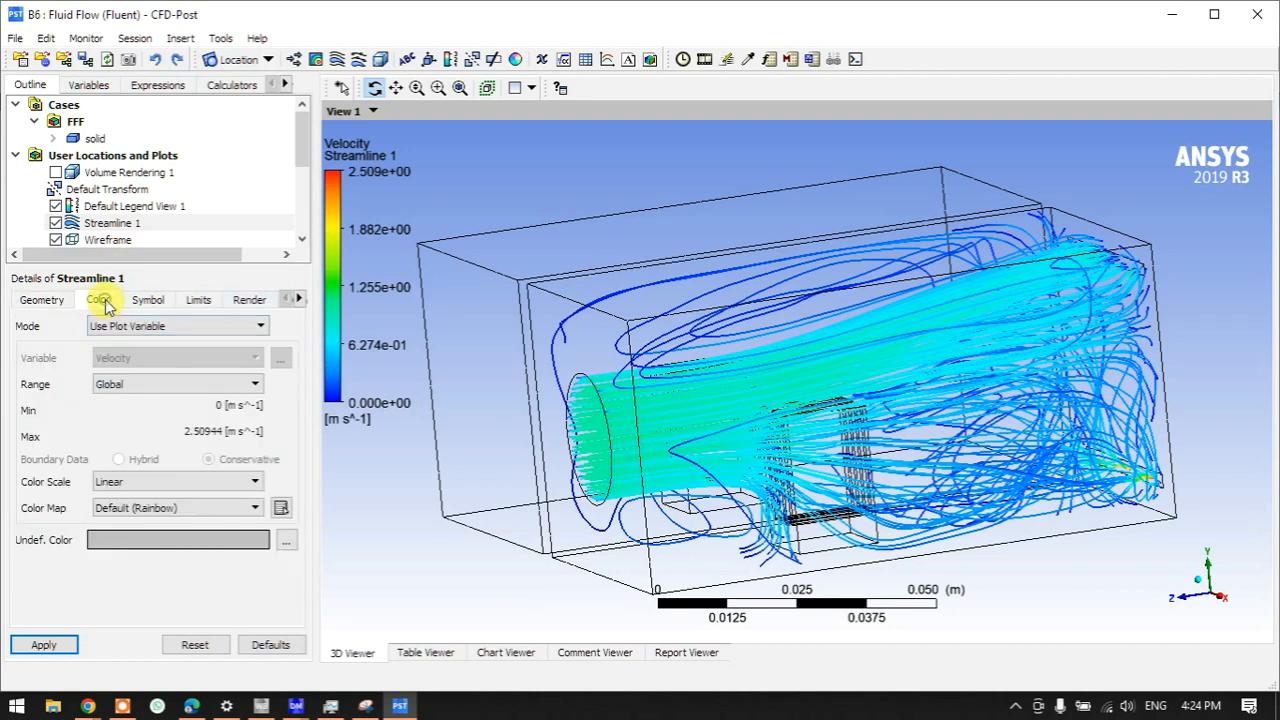
click(115, 327)
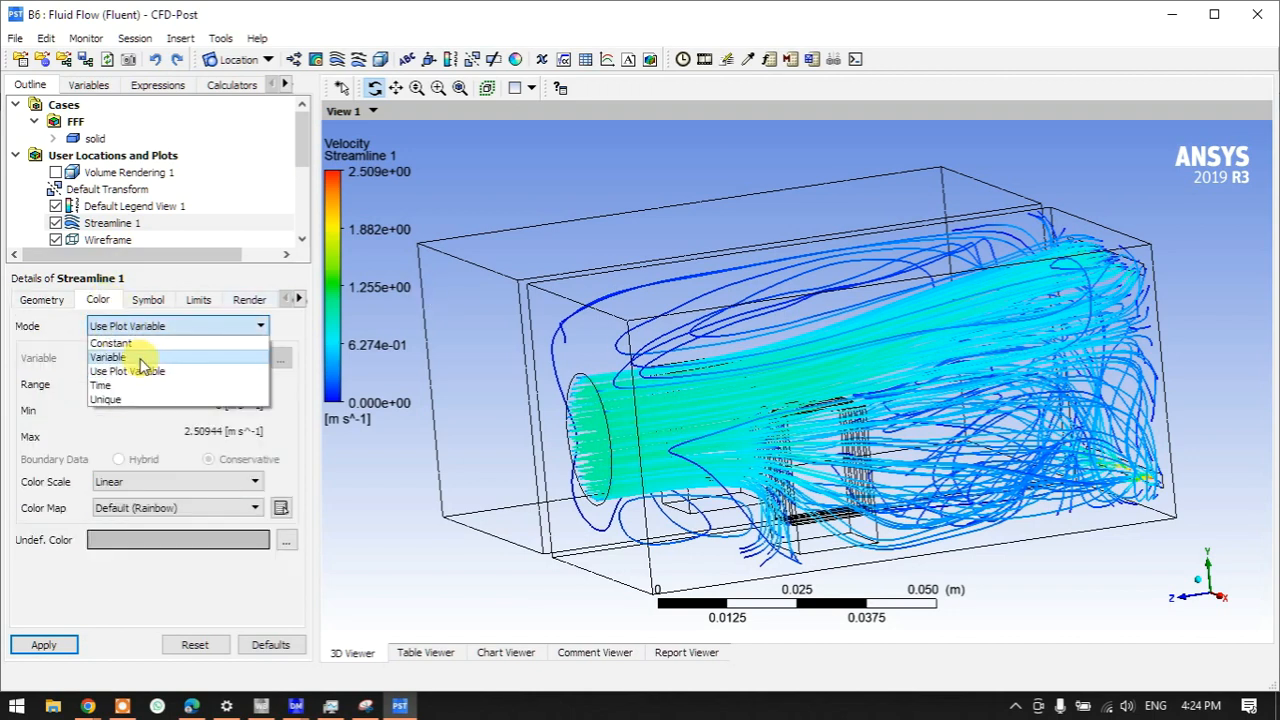
click(141, 358)
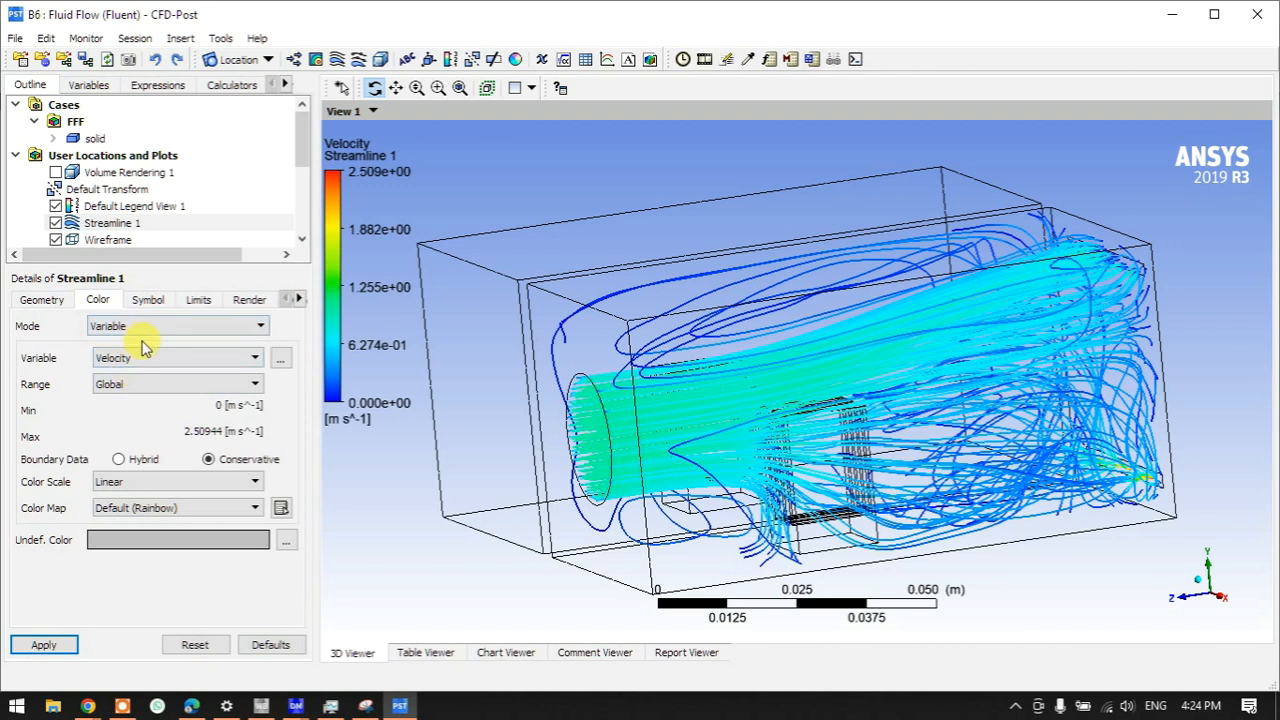
click(141, 355)
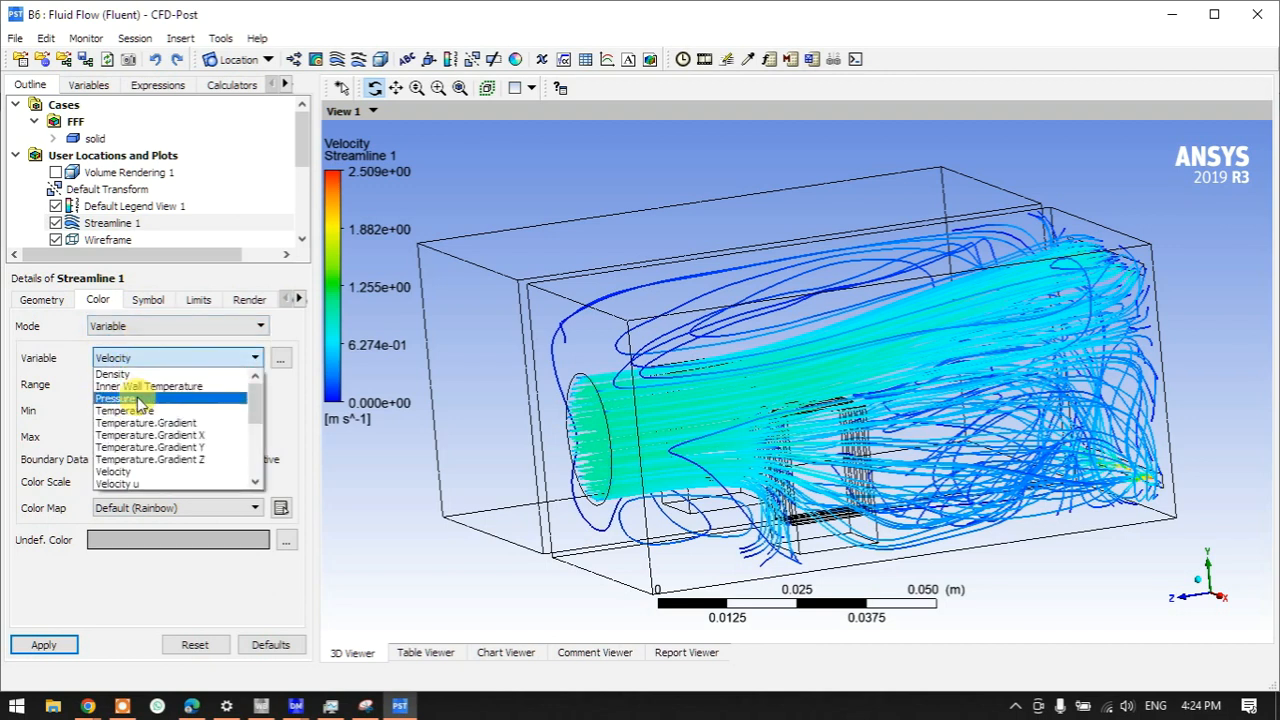
click(140, 411)
click(137, 388)
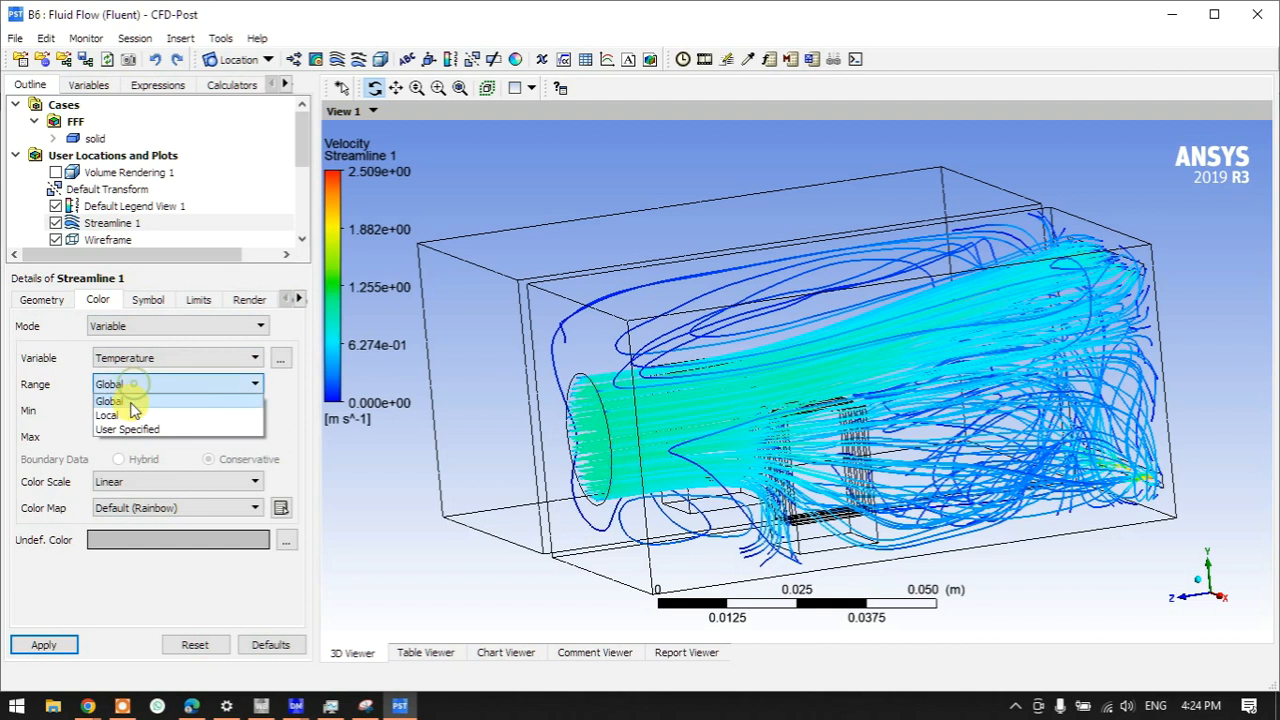
click(128, 412)
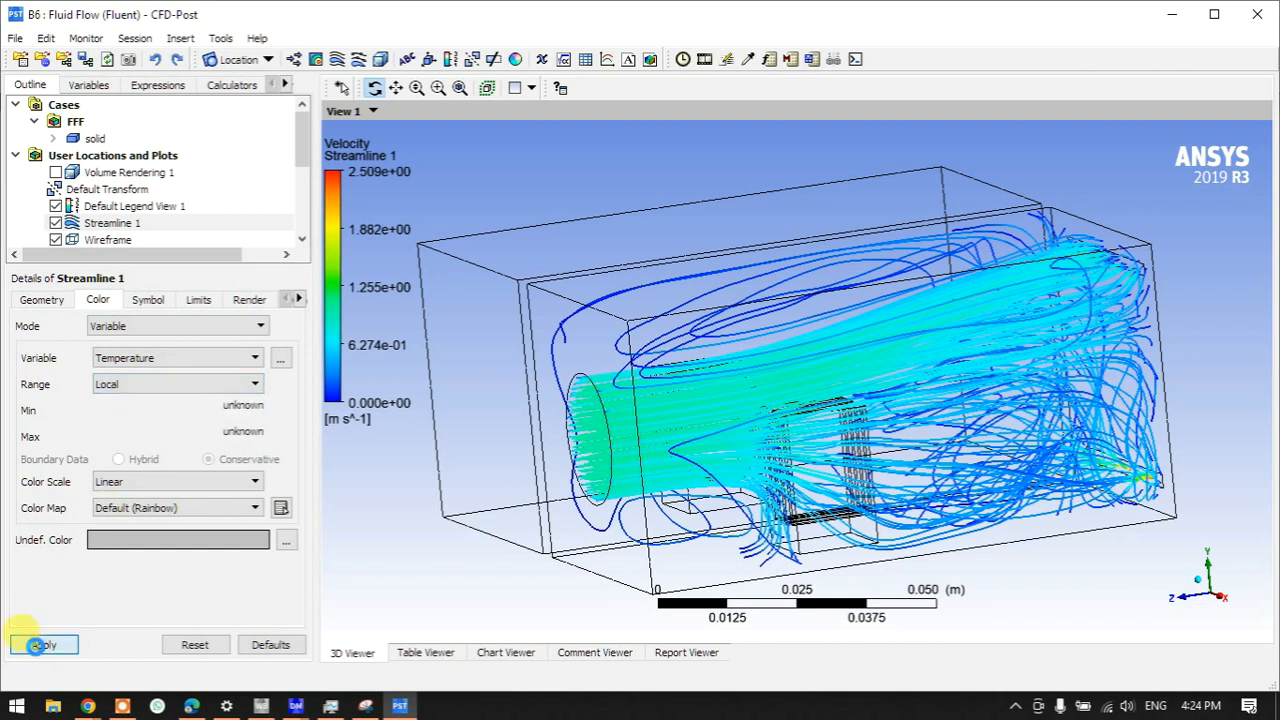
click(37, 645)
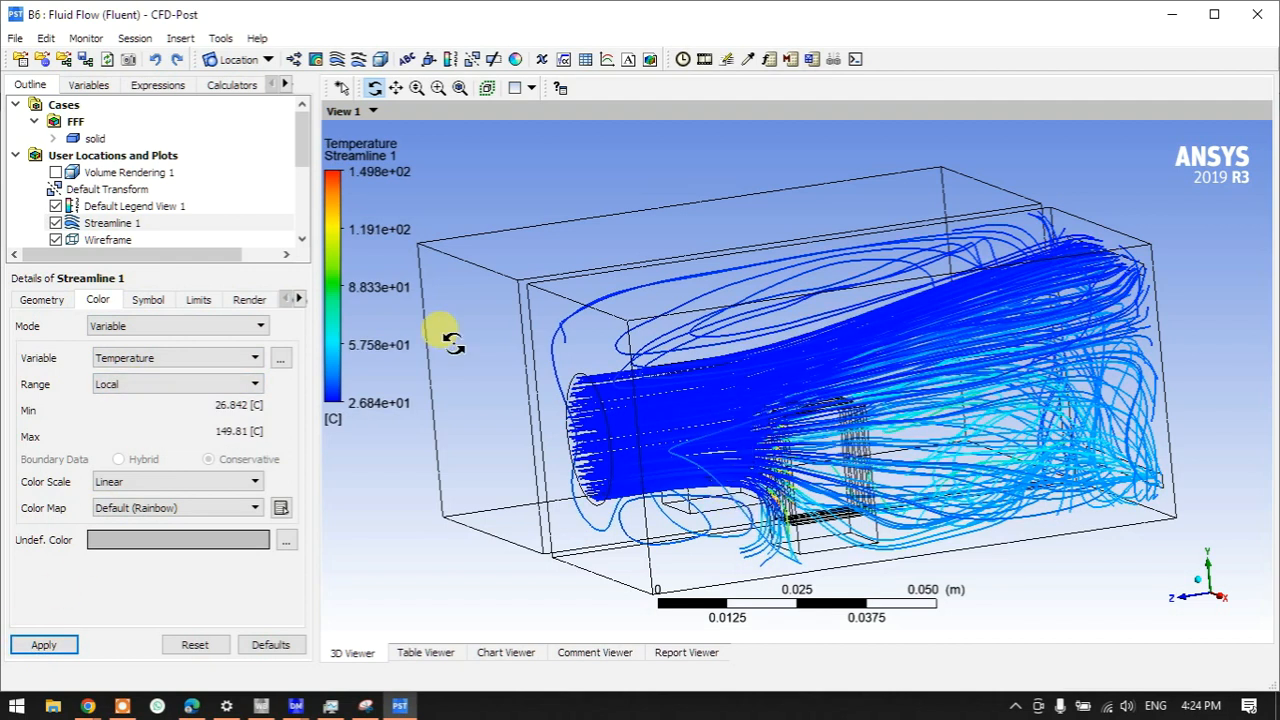
drag(446, 392, 790, 410)
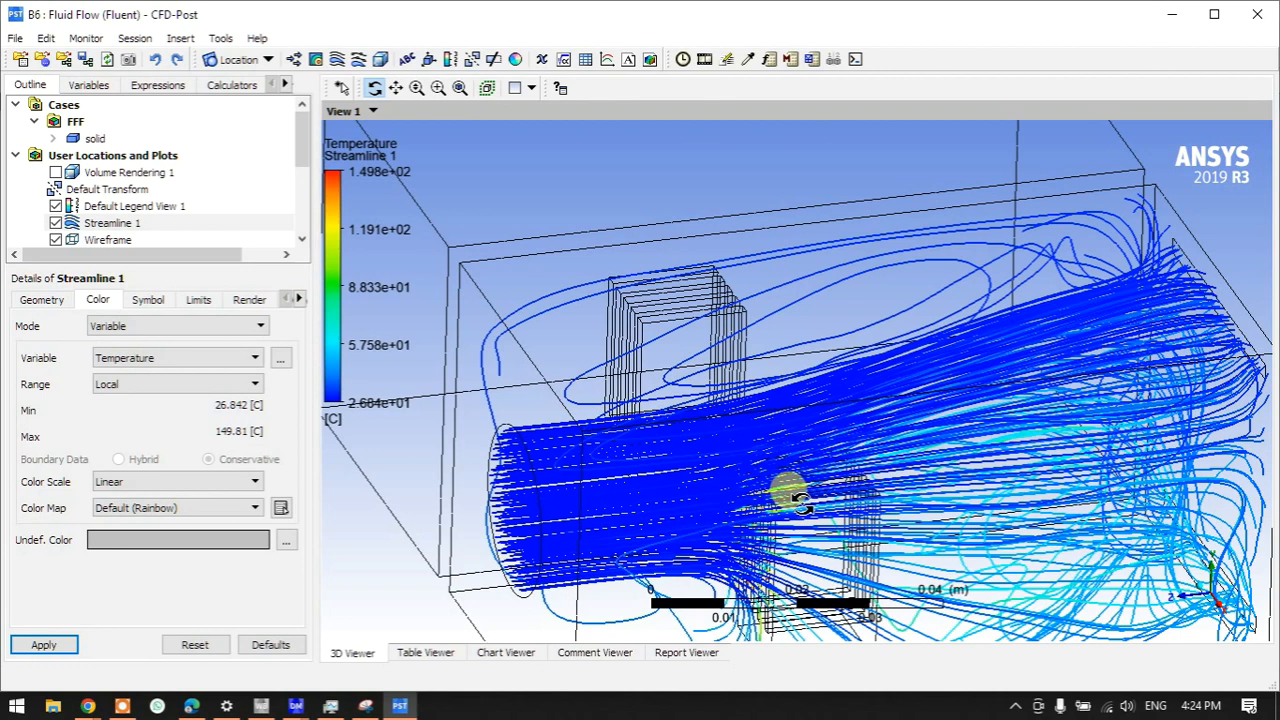
scroll(788, 494, down, 3)
drag(816, 526, 791, 485)
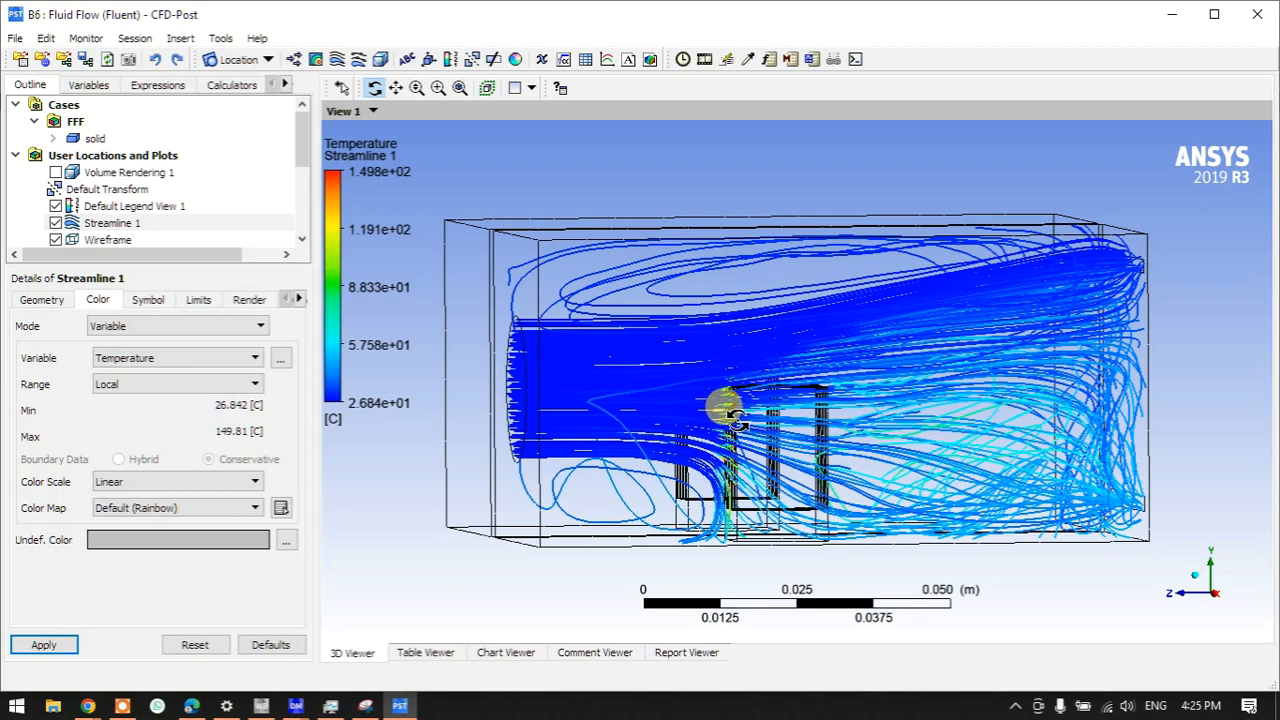
drag(871, 434, 943, 443)
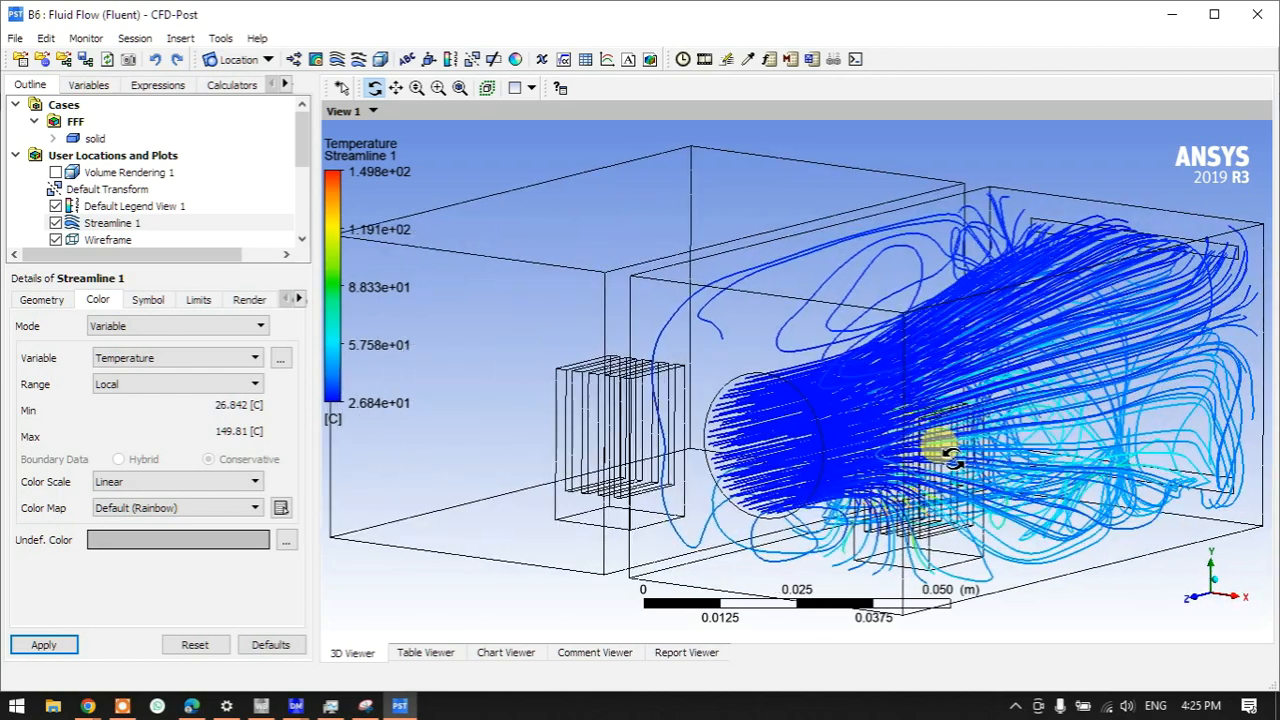
- Hide Streamline 1, show Volume Rendering 1, and colour it by Temperature
click(55, 223)
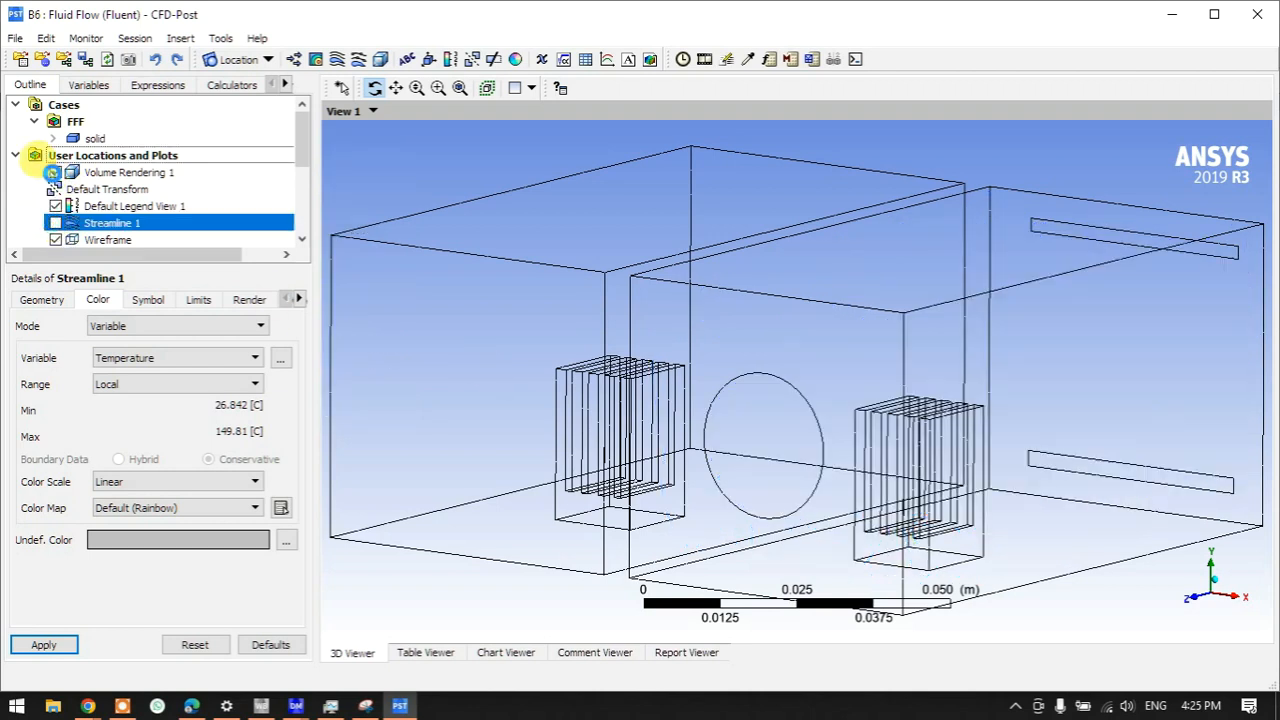
click(54, 172)
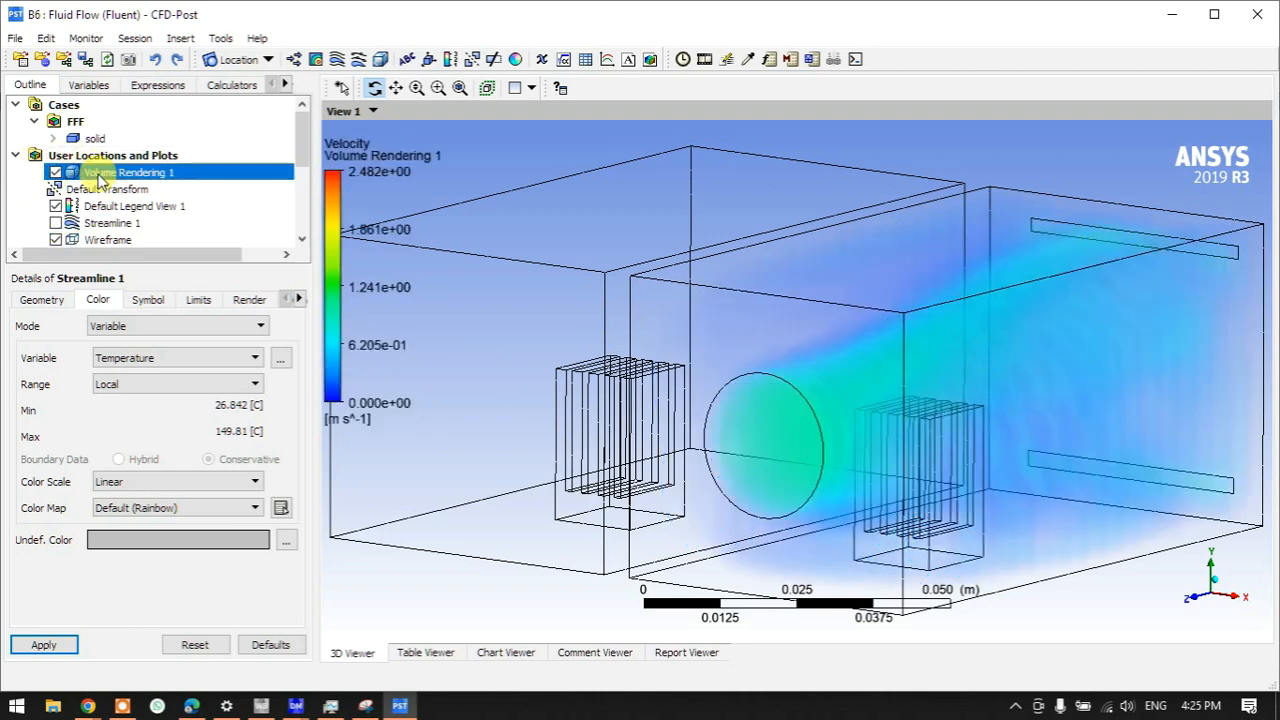
click(99, 302)
click(118, 328)
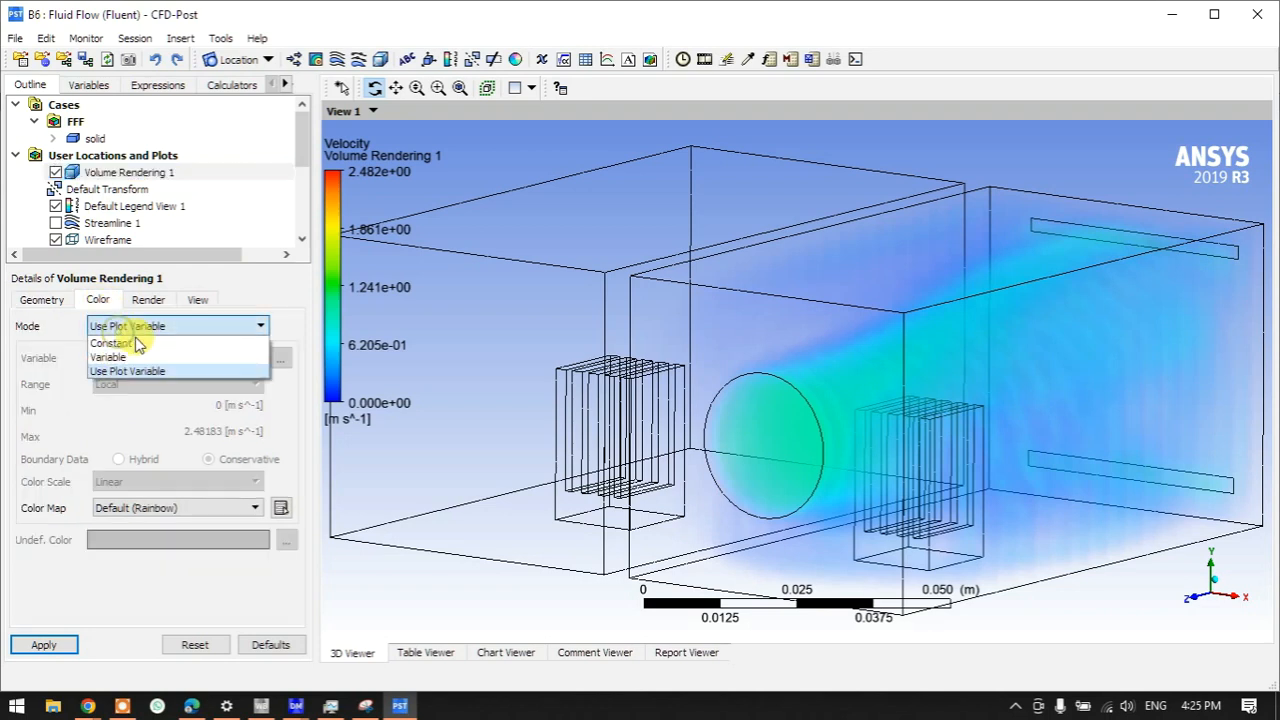
click(141, 356)
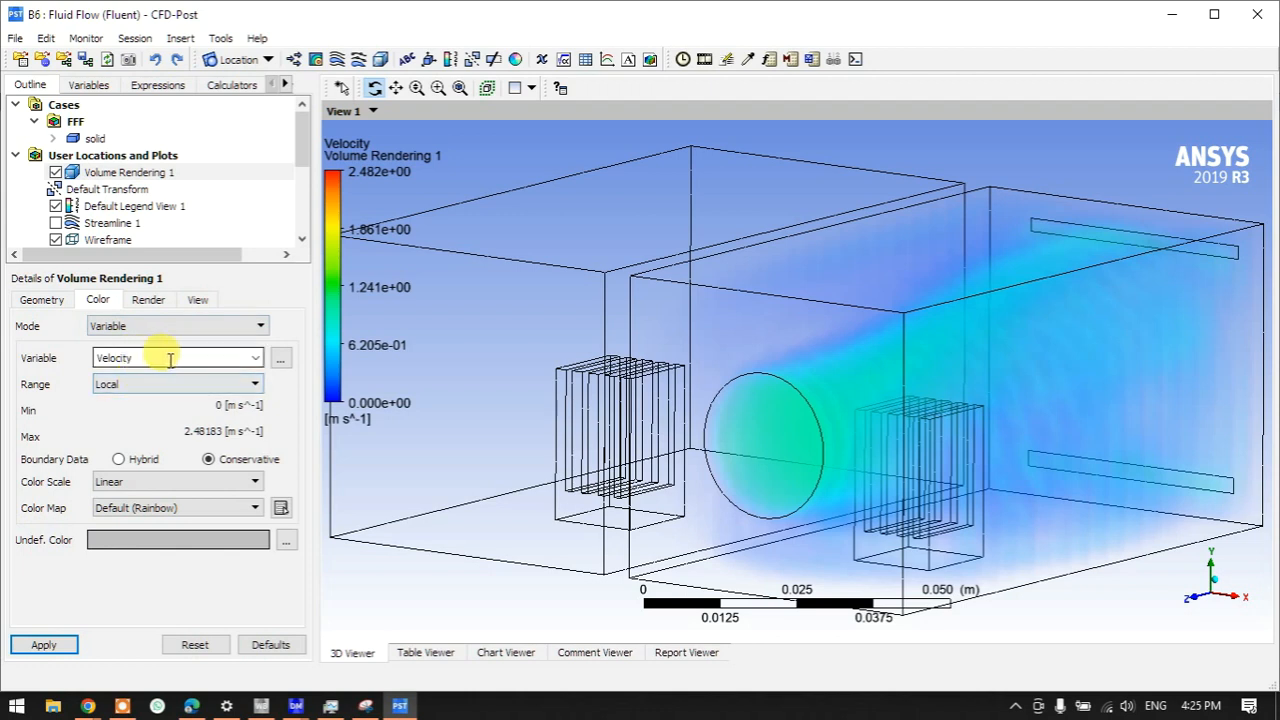
click(255, 357)
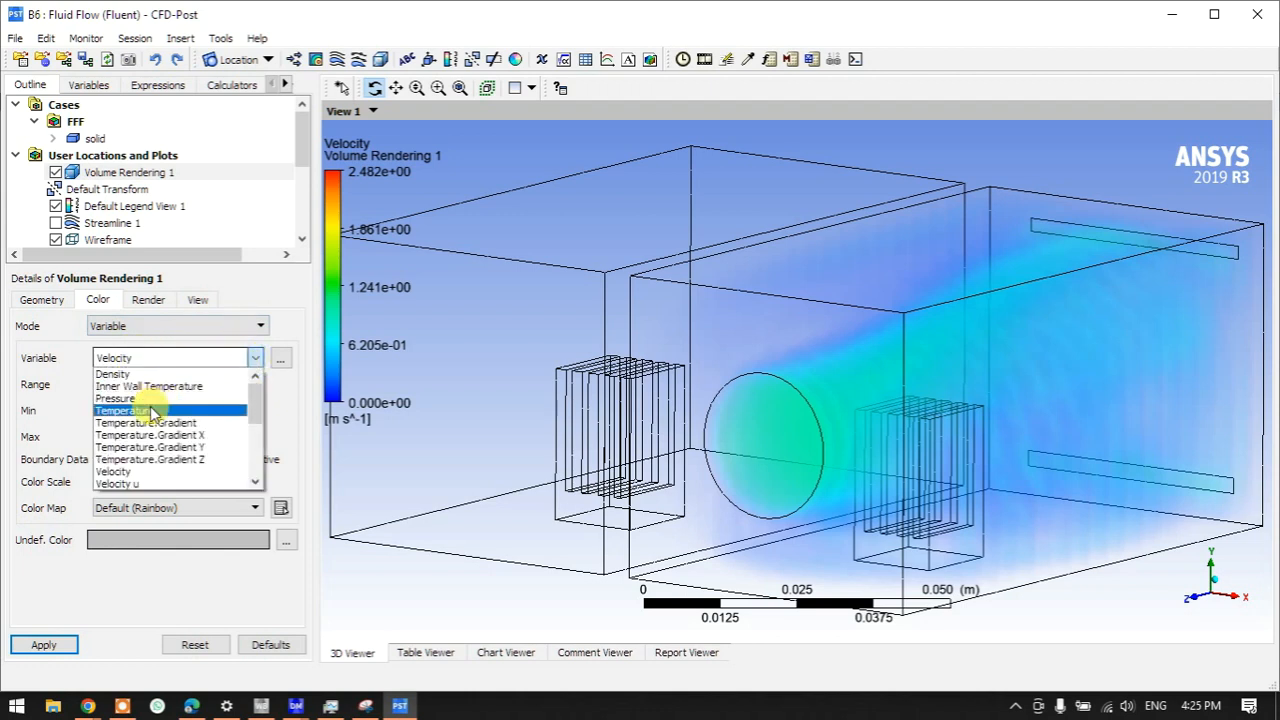
click(148, 411)
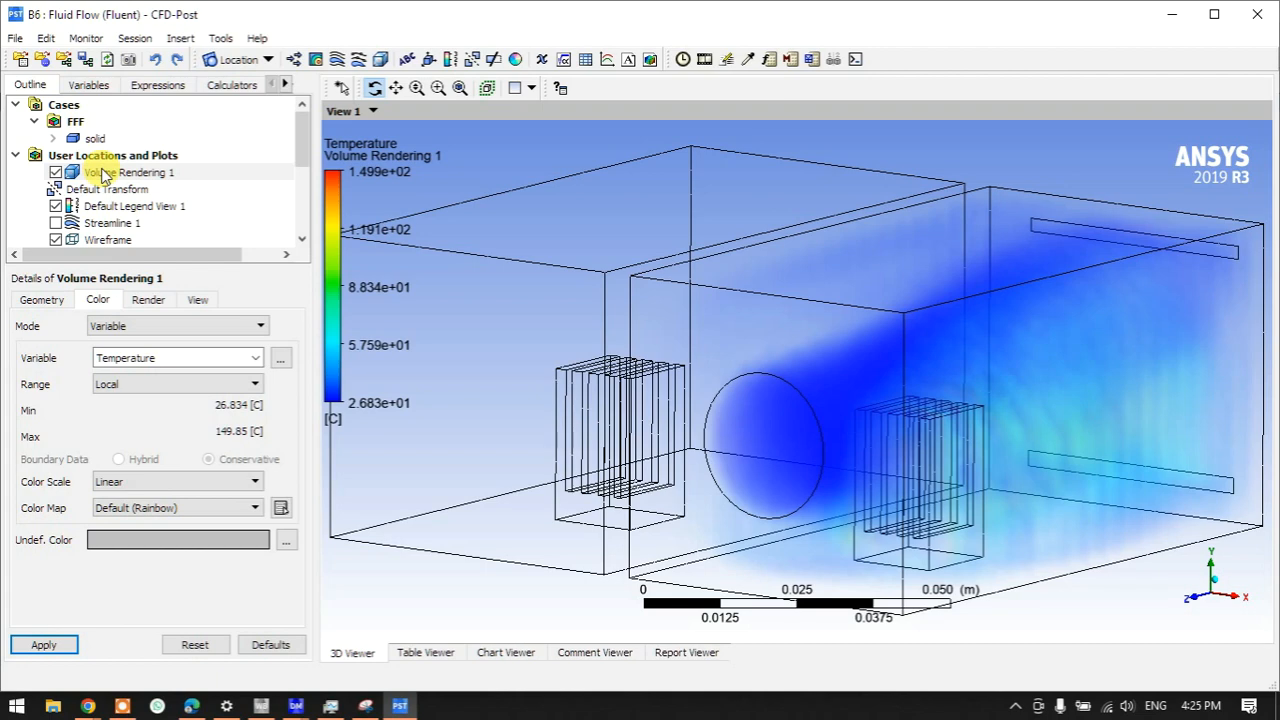
drag(809, 386, 774, 351)
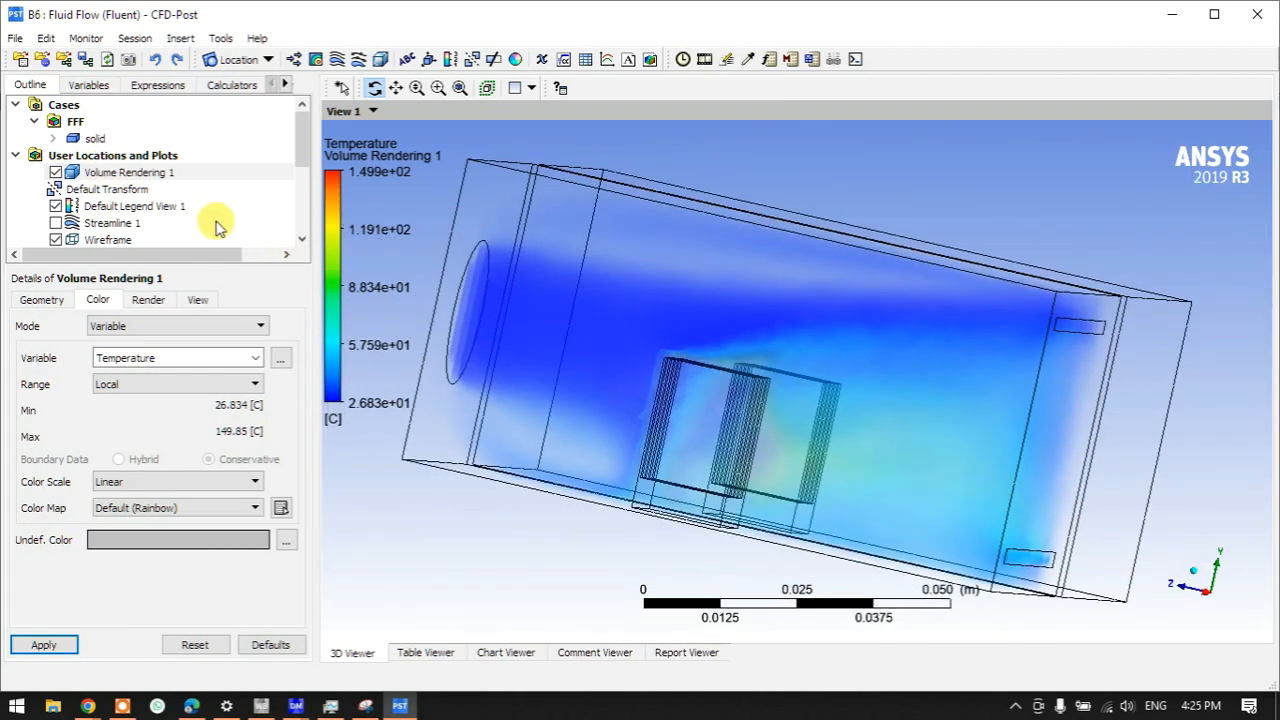
- Toggle between the volume rendering and streamlines, then show both together
click(60, 171)
click(55, 172)
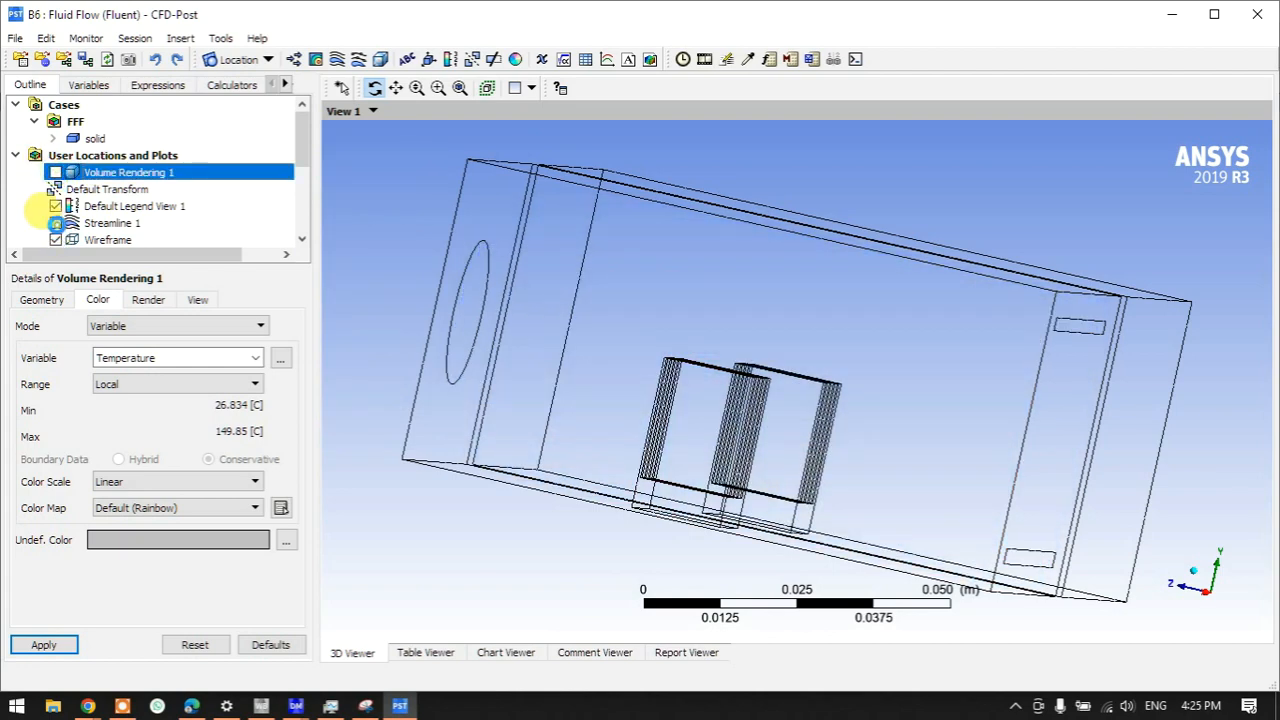
click(55, 223)
drag(583, 399, 500, 366)
click(55, 172)
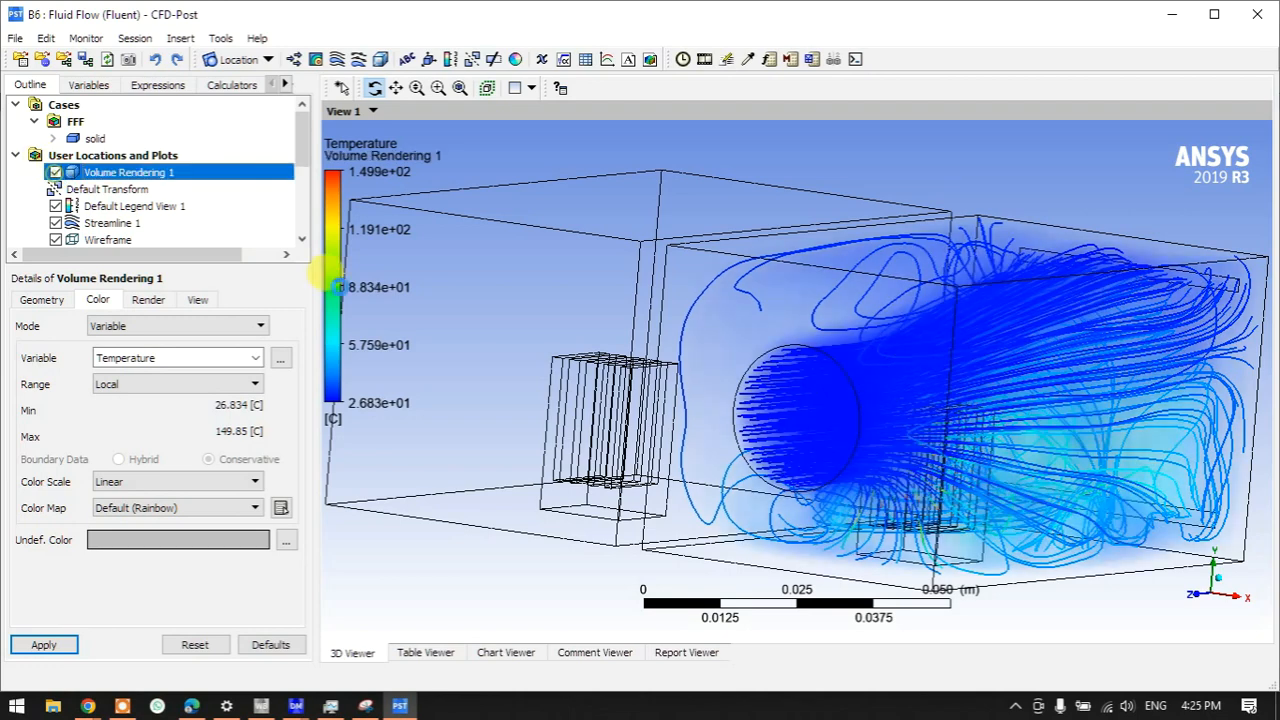
mouse_move(809, 409)
mouse_down()
mouse_move(710, 410)
mouse_move(766, 402)
mouse_move(797, 428)
mouse_up()
- Hide both plots, leaving only the wireframe geometry
click(50, 166)
click(55, 172)
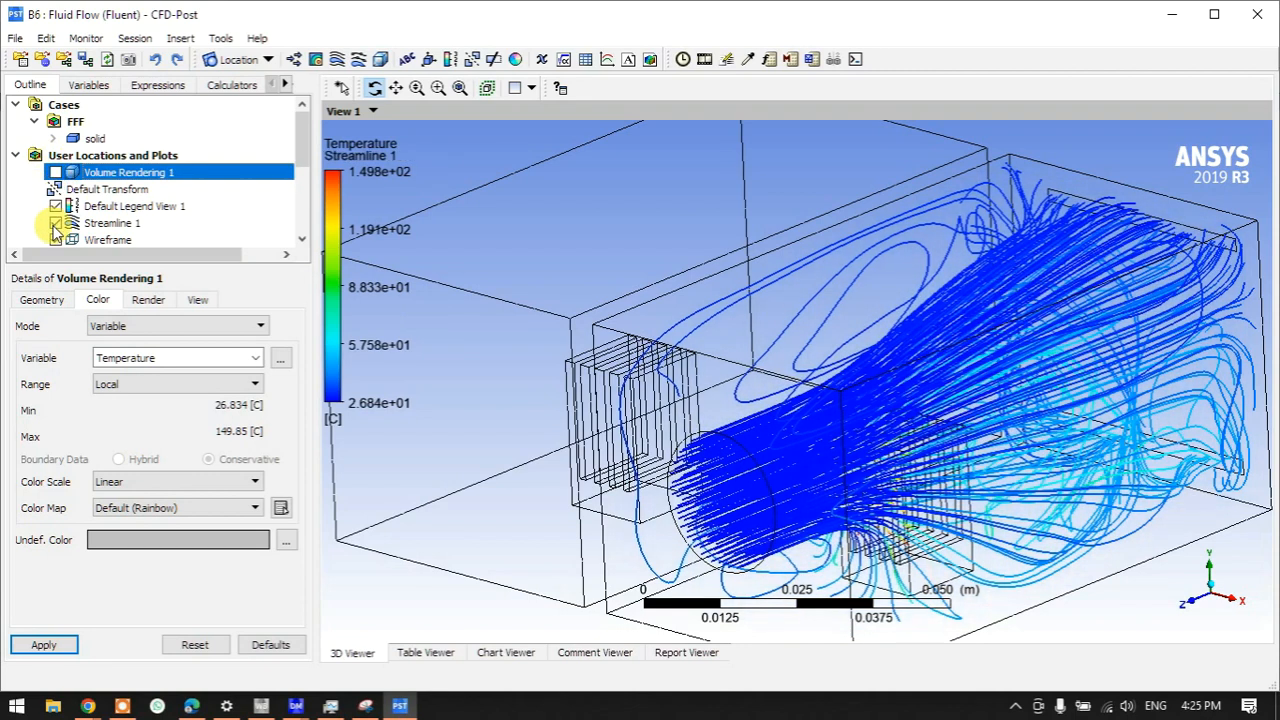
click(55, 223)
drag(351, 277, 893, 522)
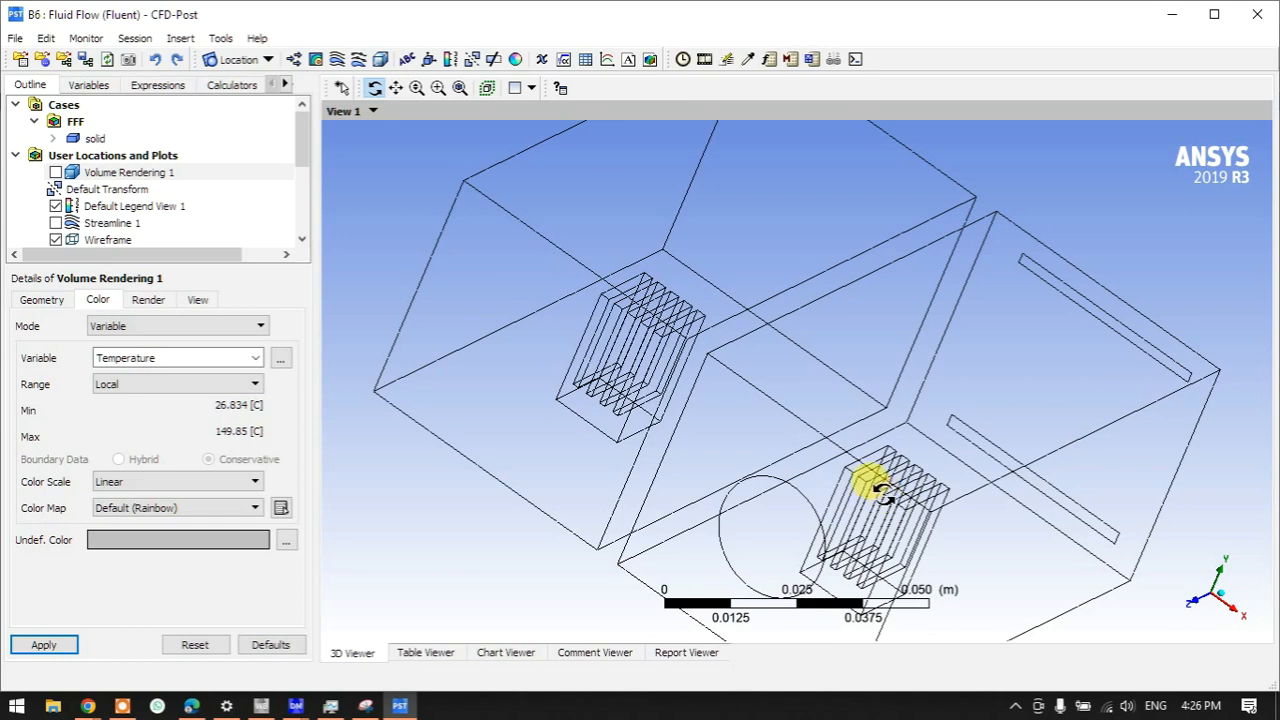
drag(950, 472, 938, 505)
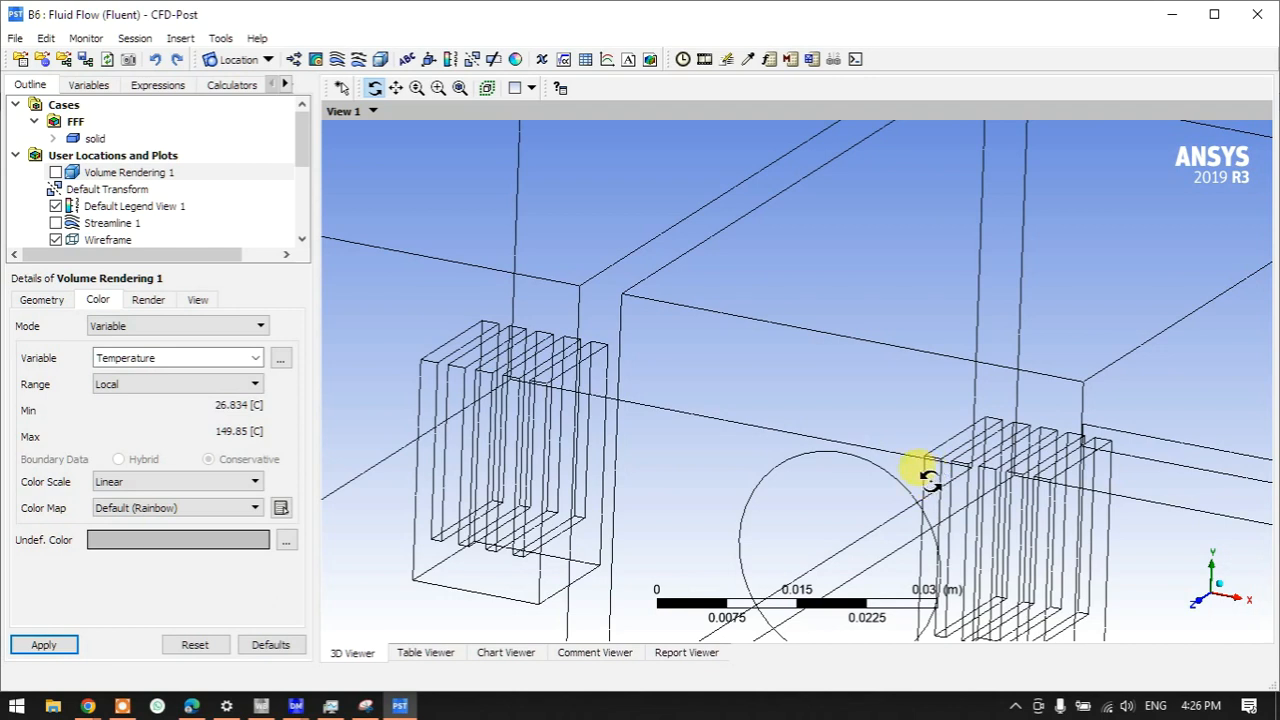
scroll(880, 408, down, 5)
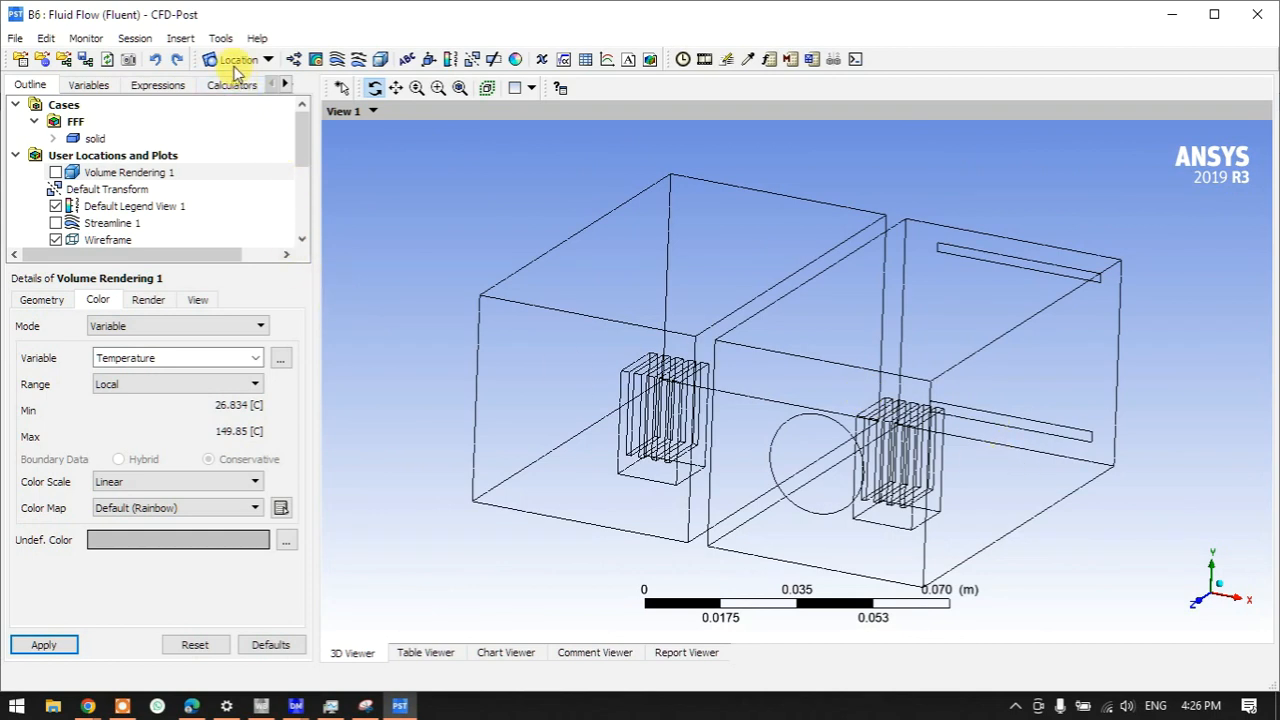
- Insert Plane 1 as a YZ Plane
right_click(172, 155)
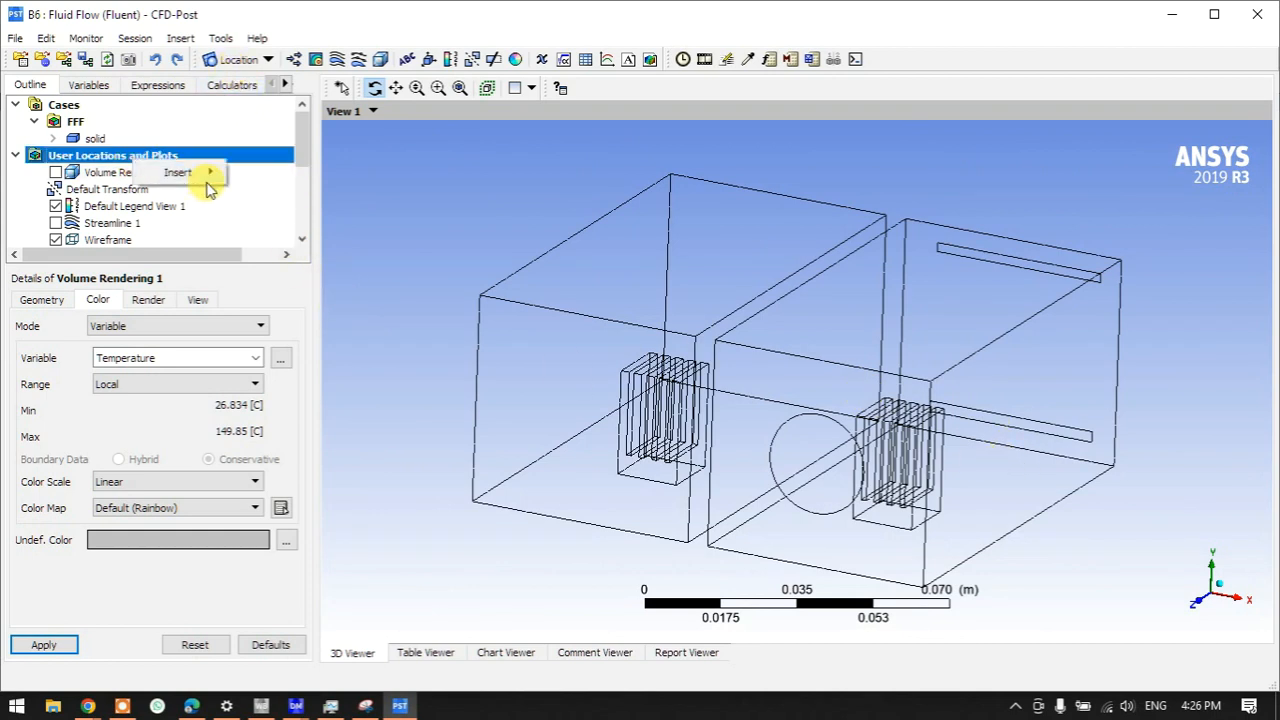
key(Escape)
right_click(142, 156)
mouse_move(180, 164)
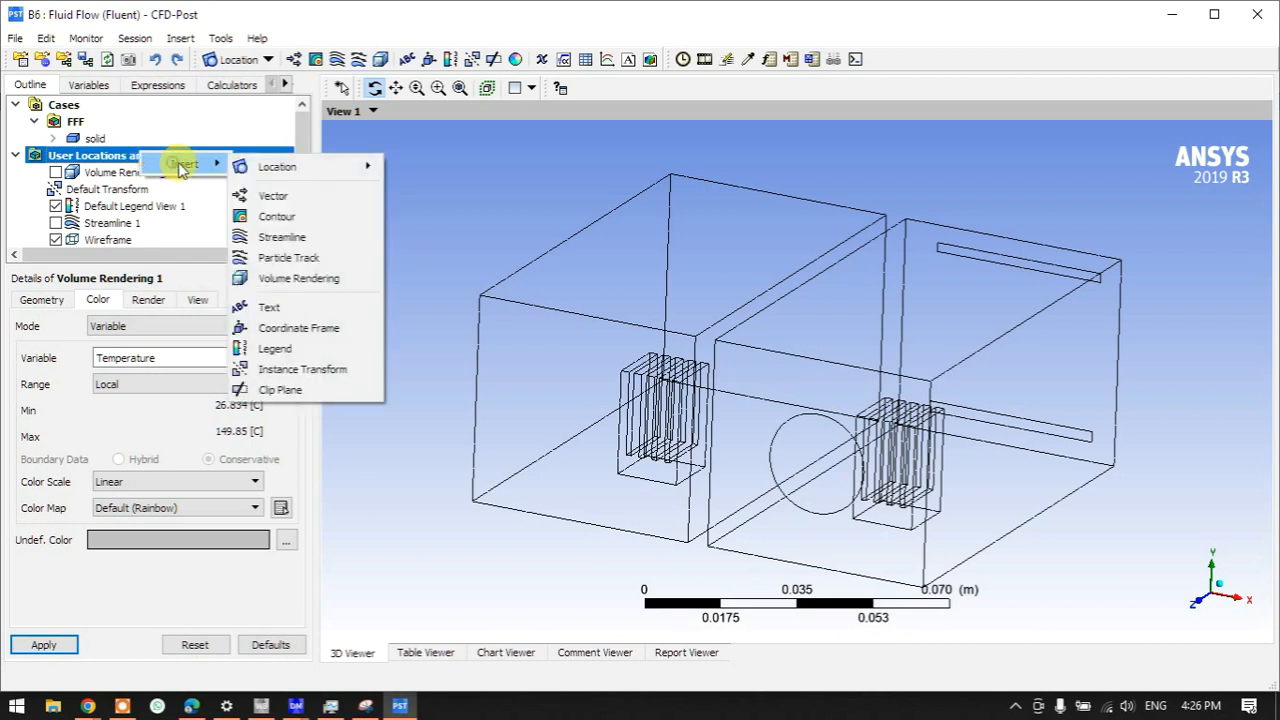
mouse_move(282, 175)
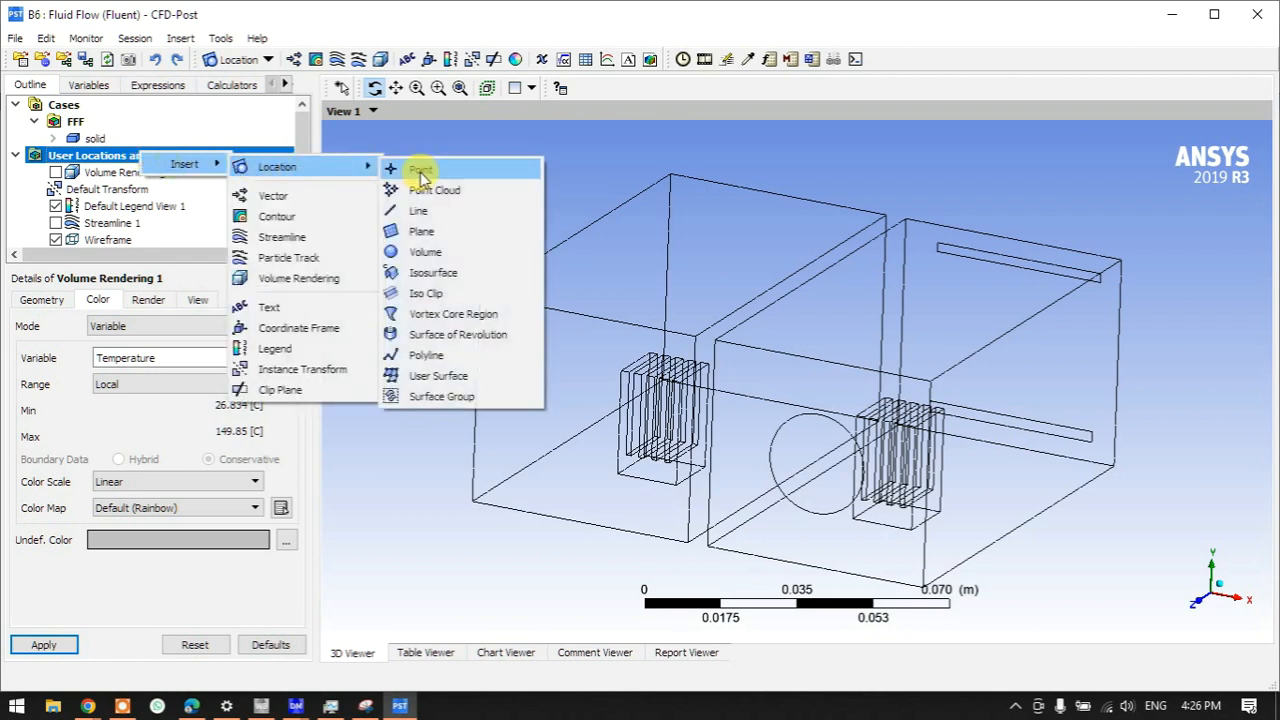
click(426, 234)
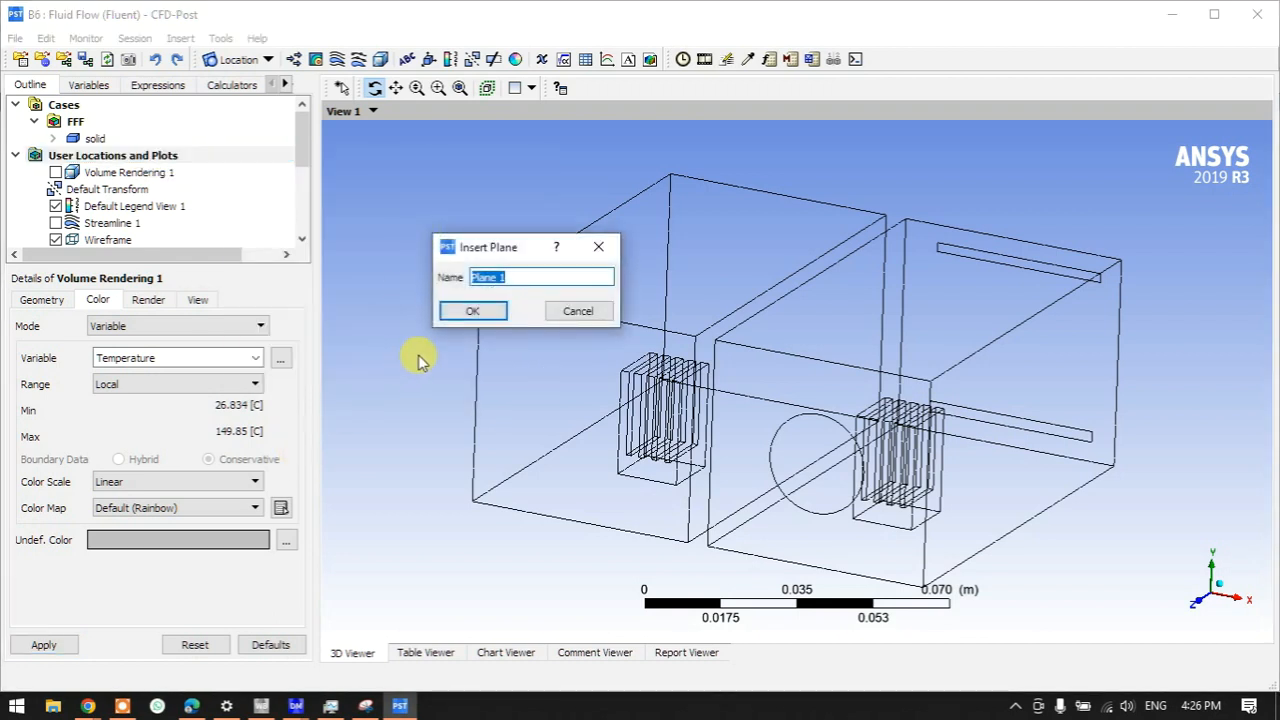
click(481, 309)
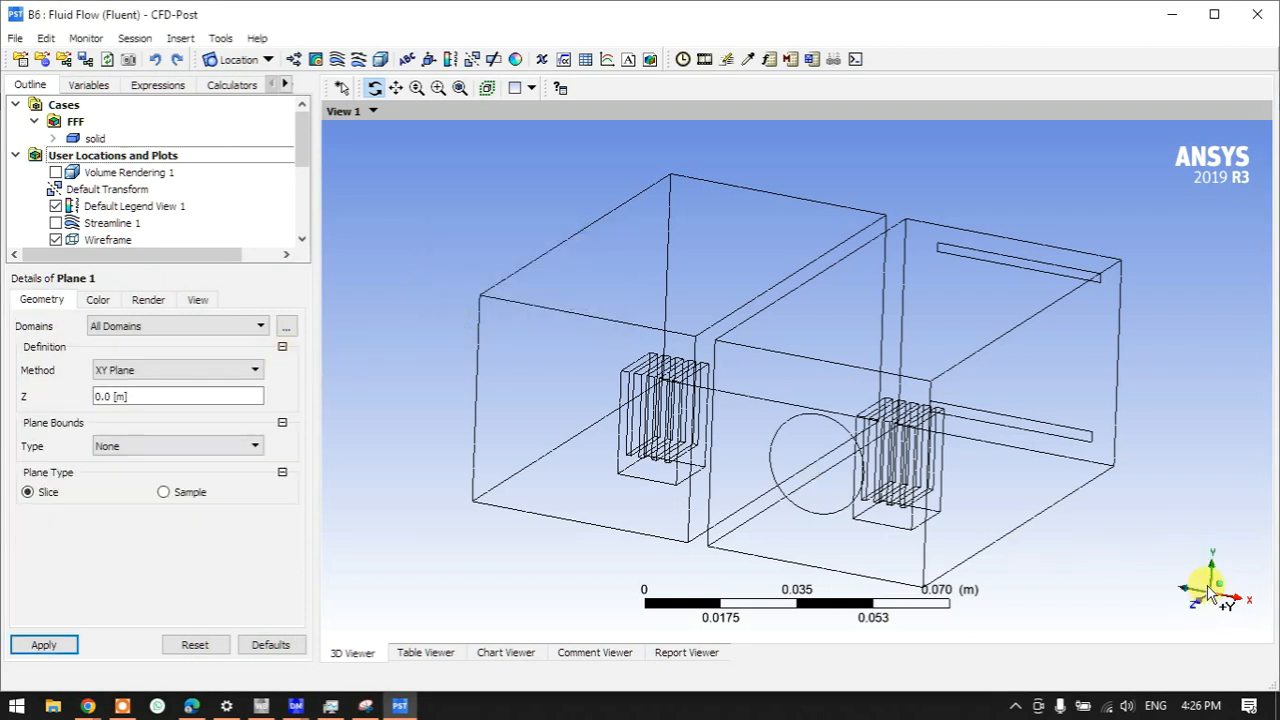
click(163, 370)
click(157, 401)
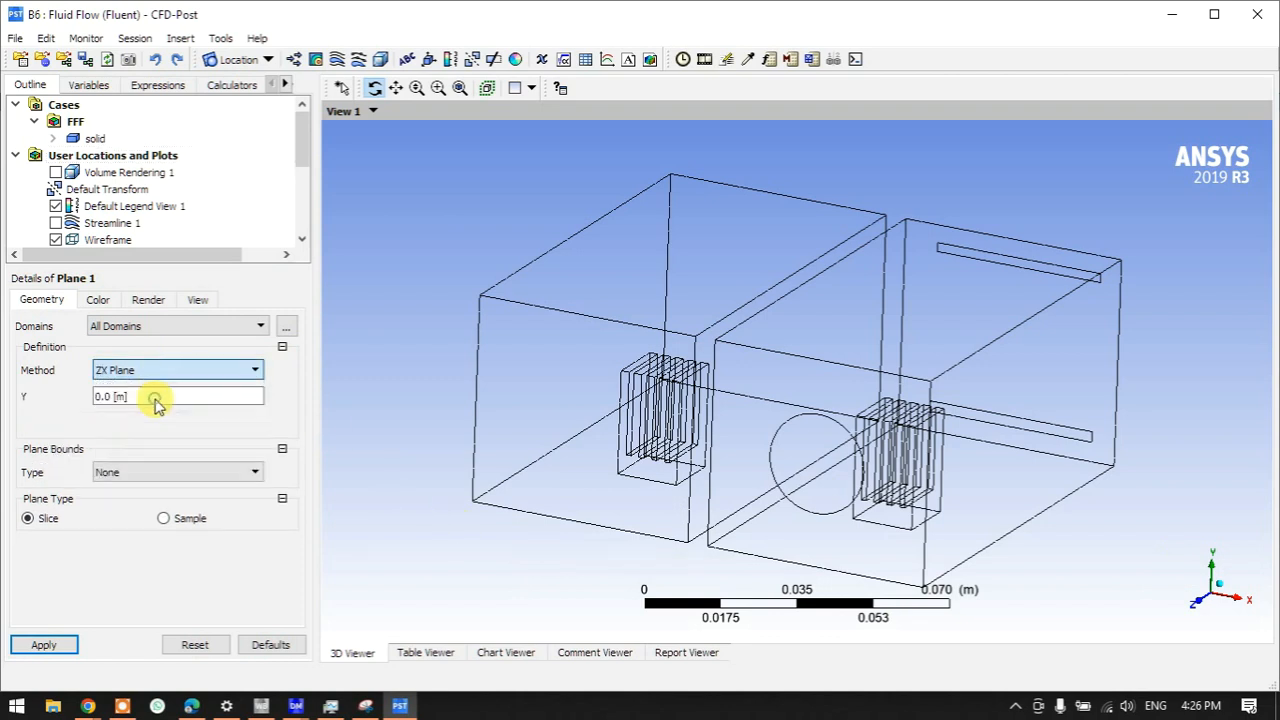
click(132, 372)
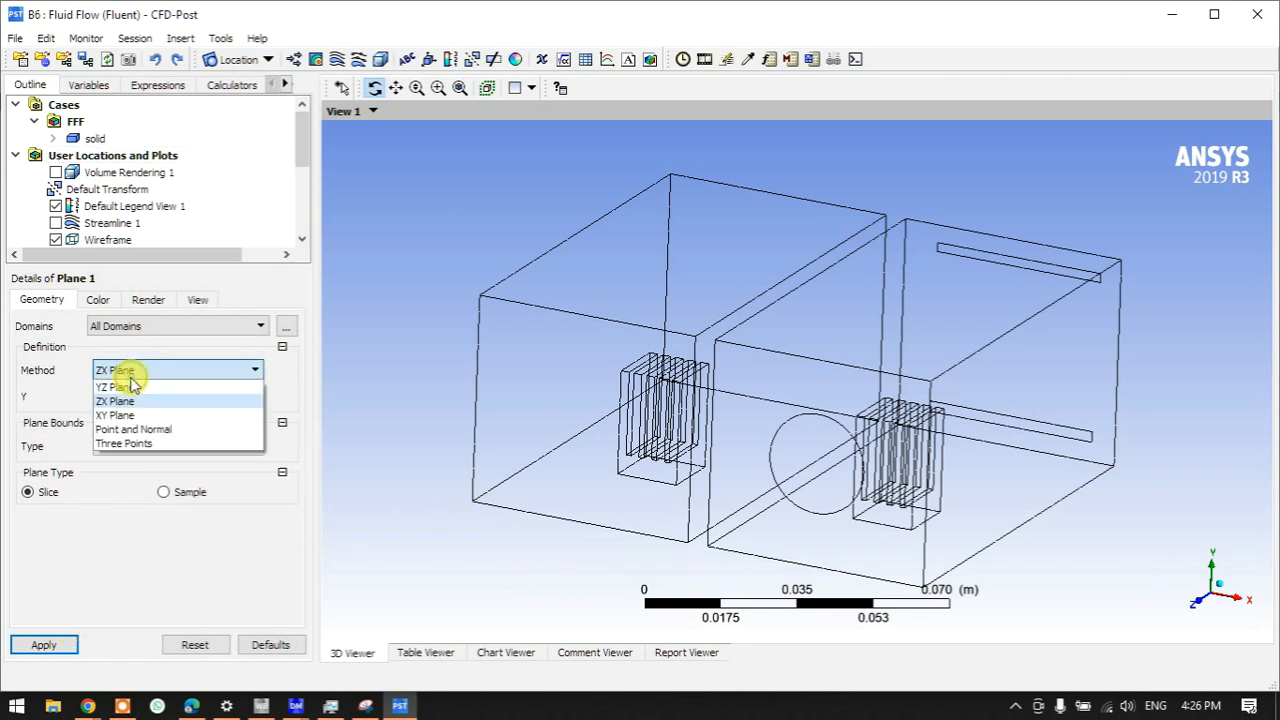
click(124, 385)
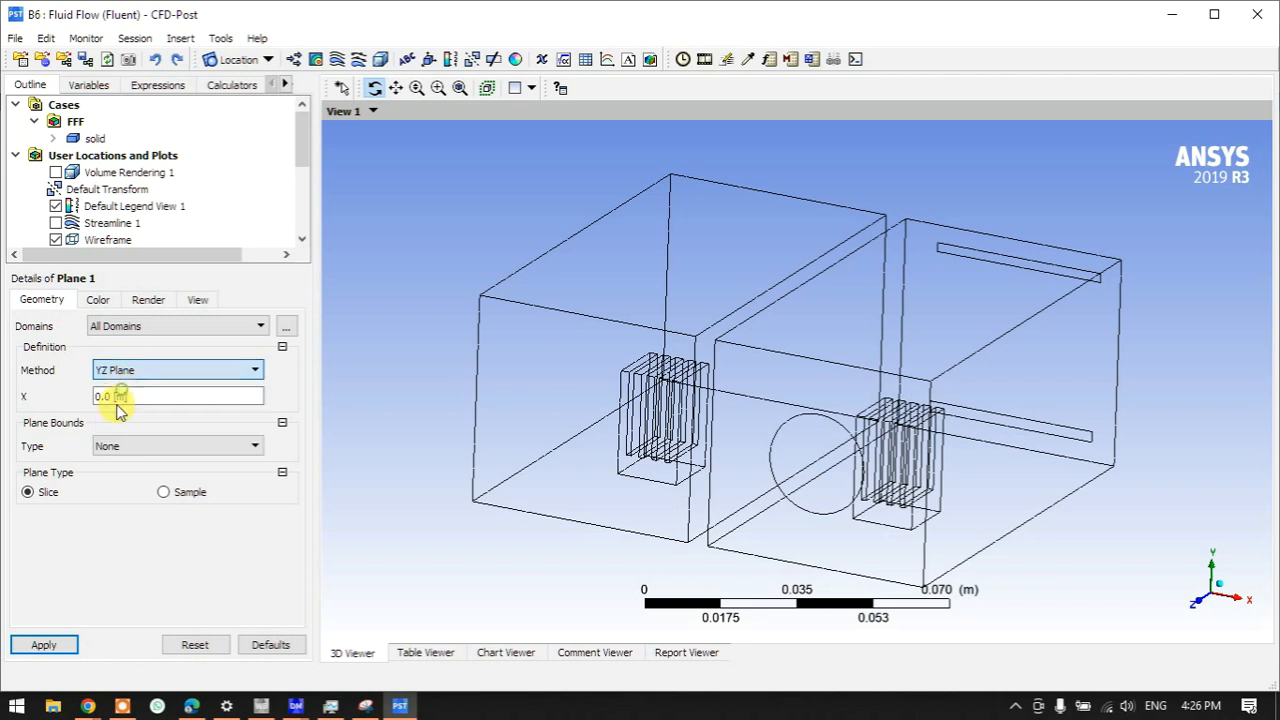
click(77, 643)
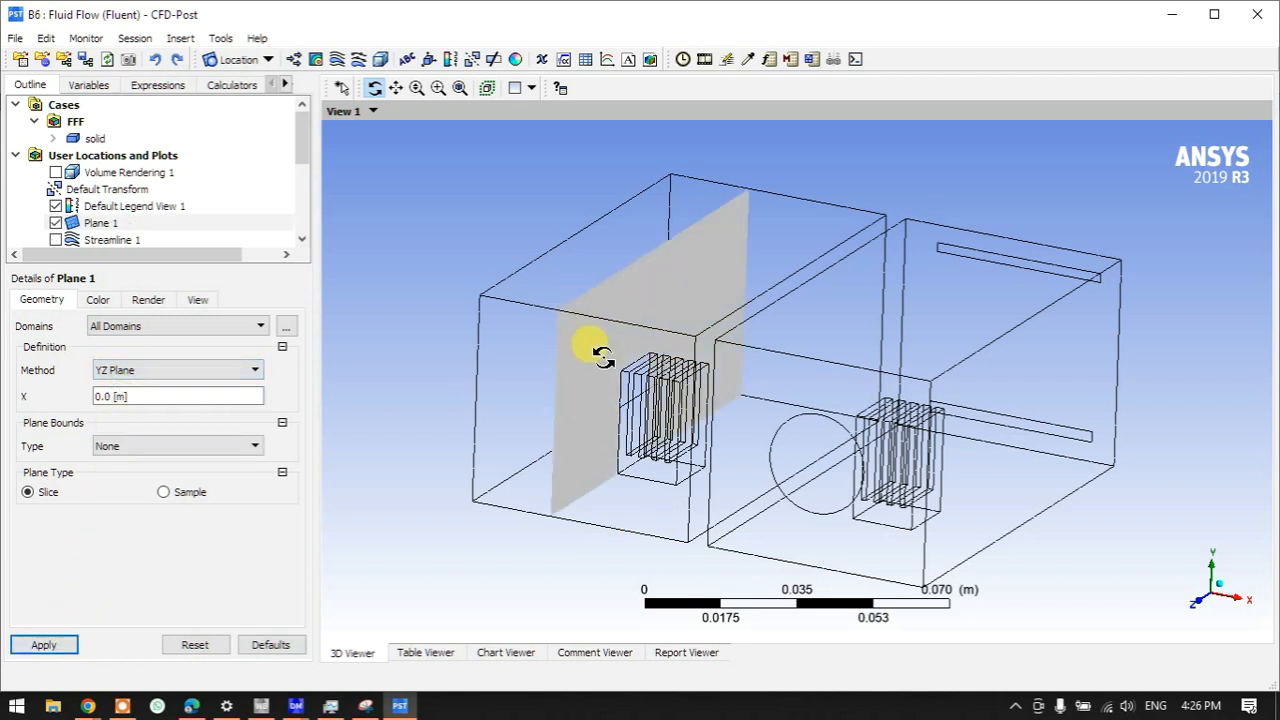
- Move Plane 1 to X = 0.018985 m, then hide it
click(204, 396)
drag(178, 416, 137, 416)
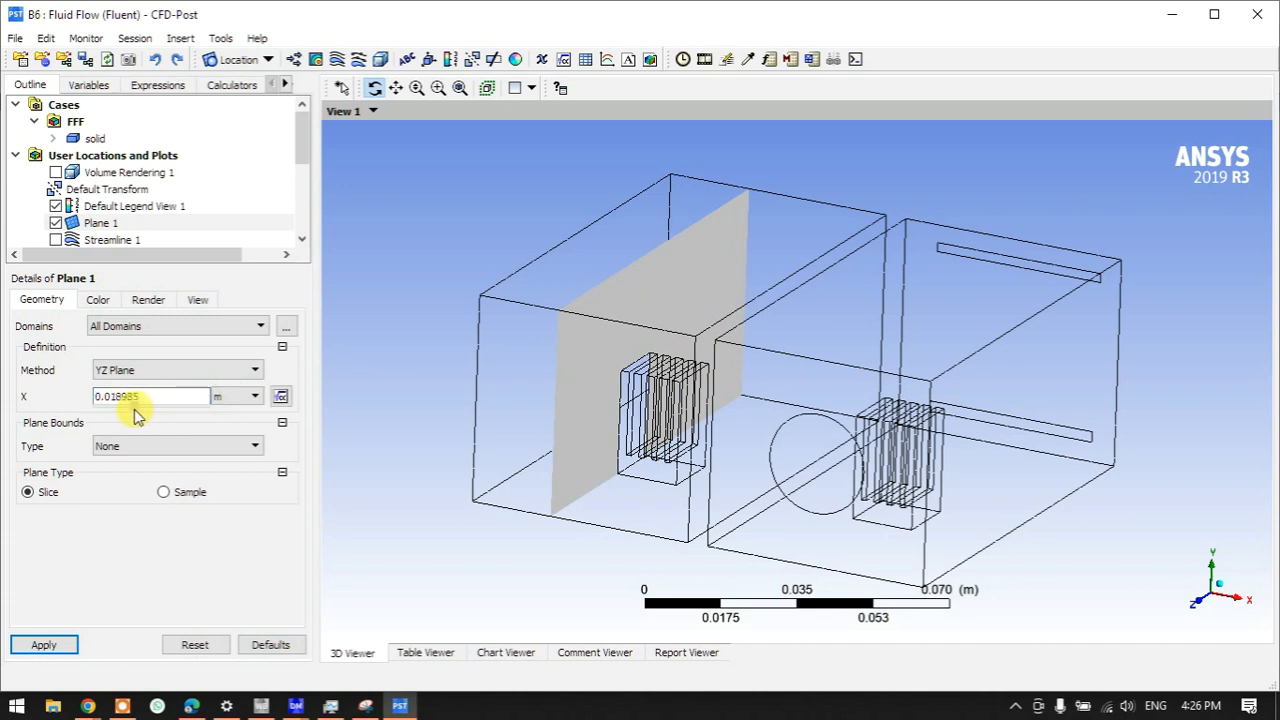
click(72, 645)
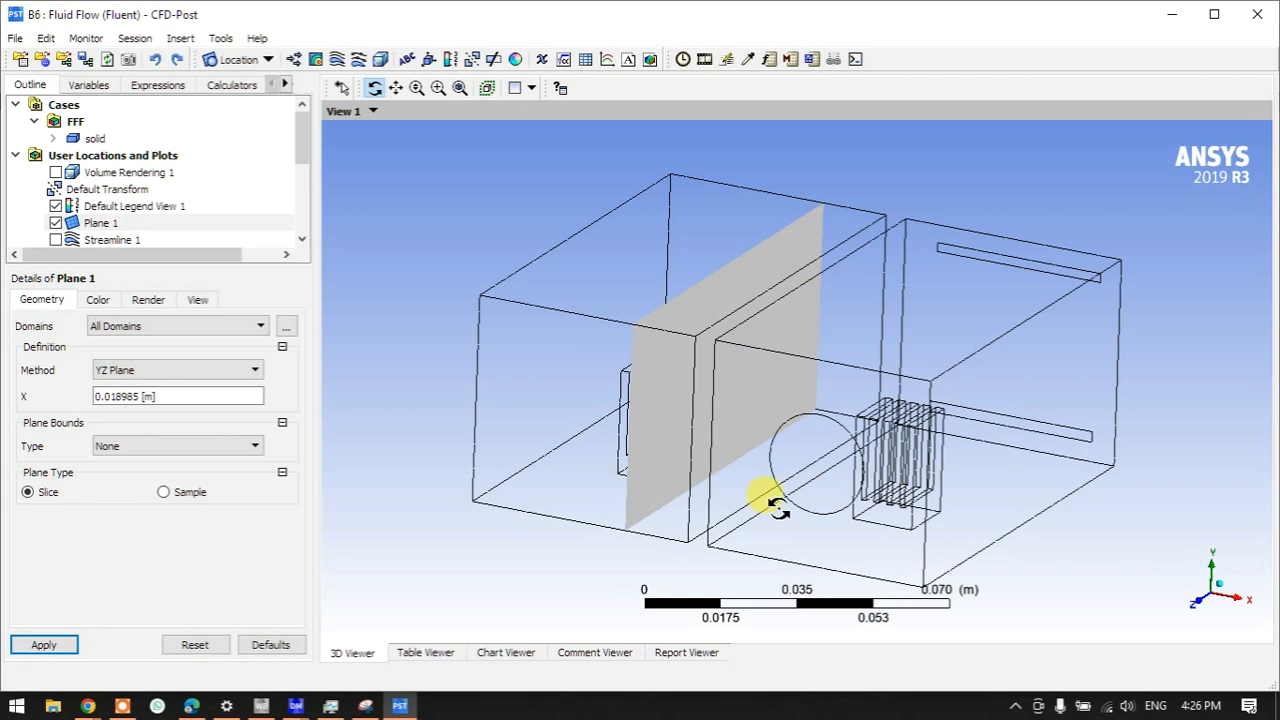
click(165, 400)
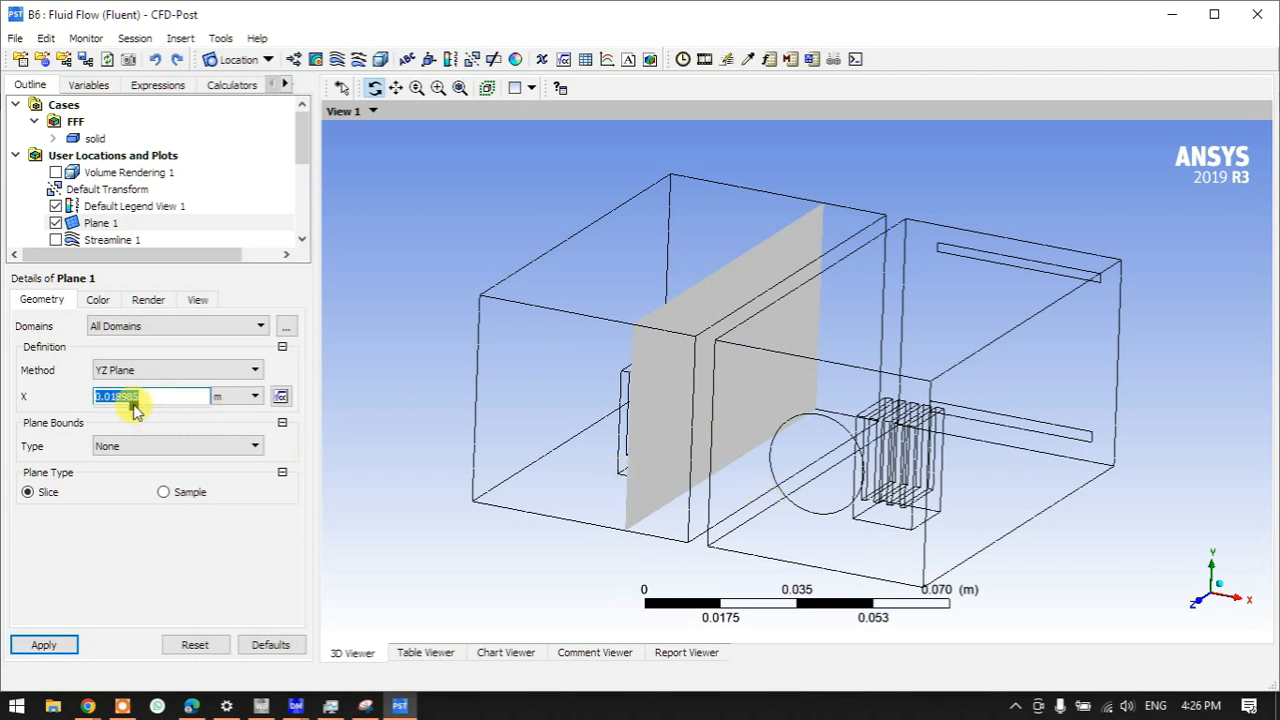
click(58, 647)
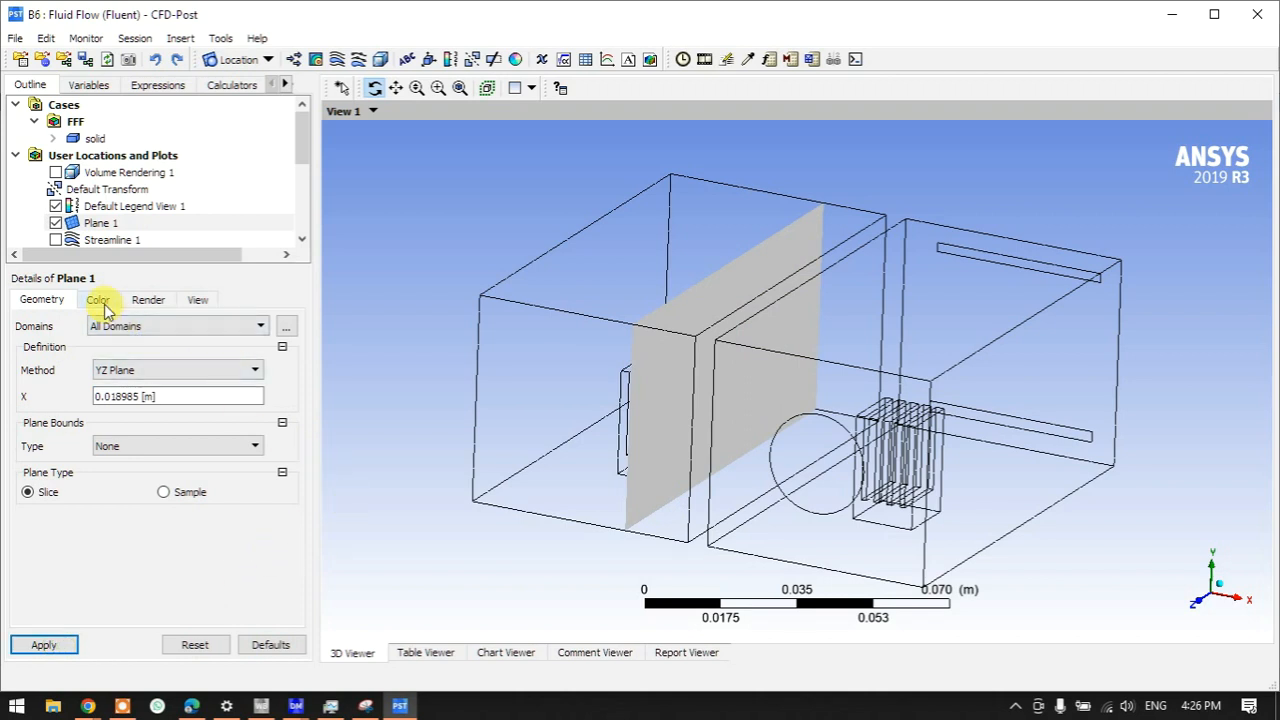
click(55, 223)
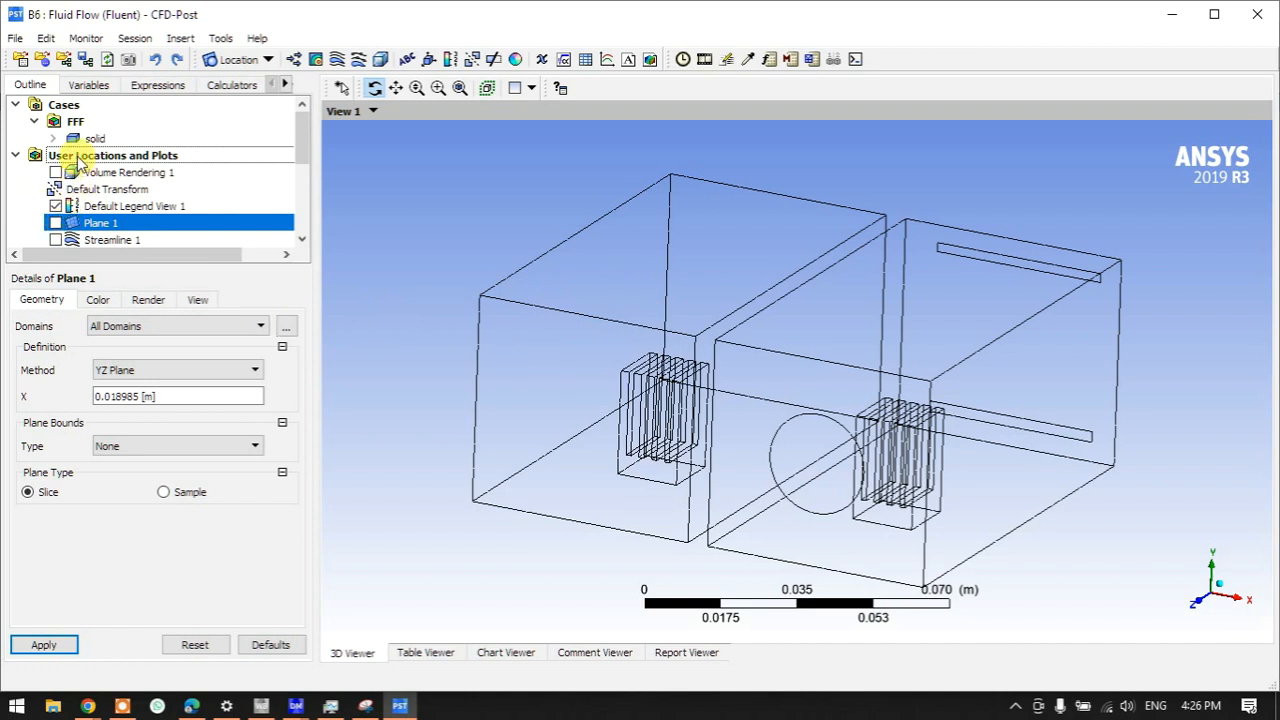
click(80, 157)
- Insert Contour 1 on Plane 1 showing Temperature with a local range
right_click(79, 158)
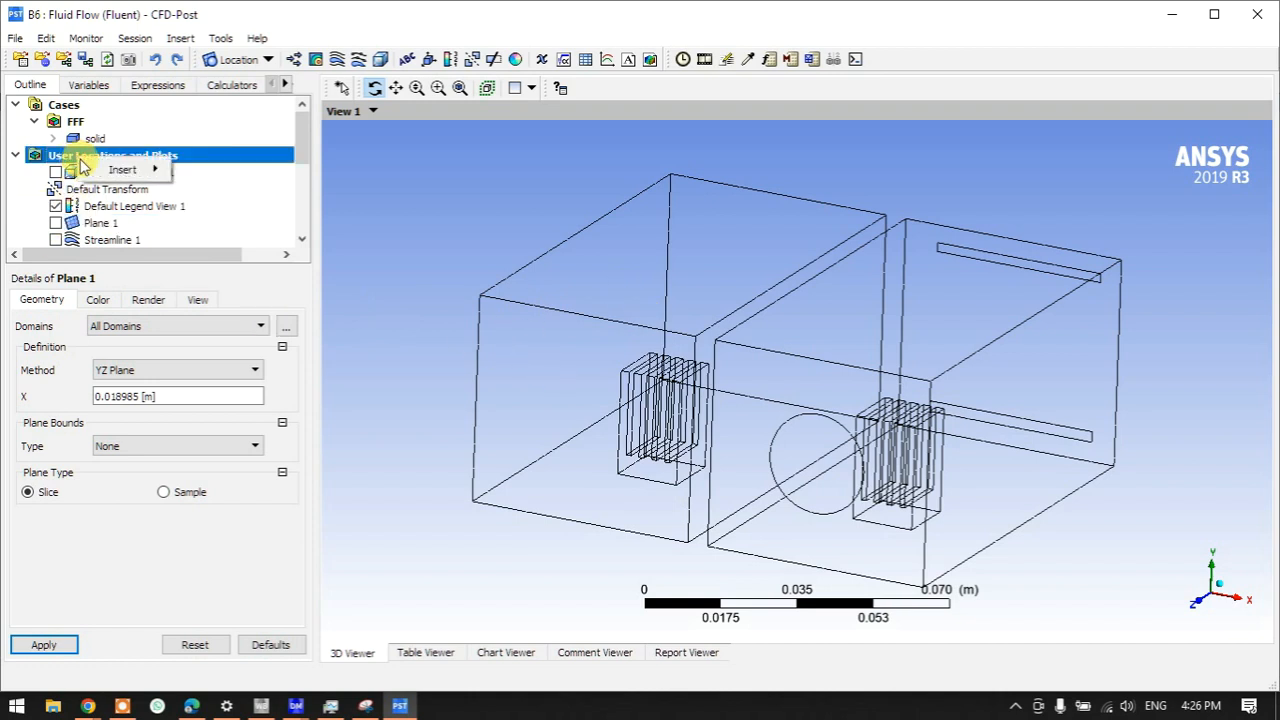
mouse_move(118, 178)
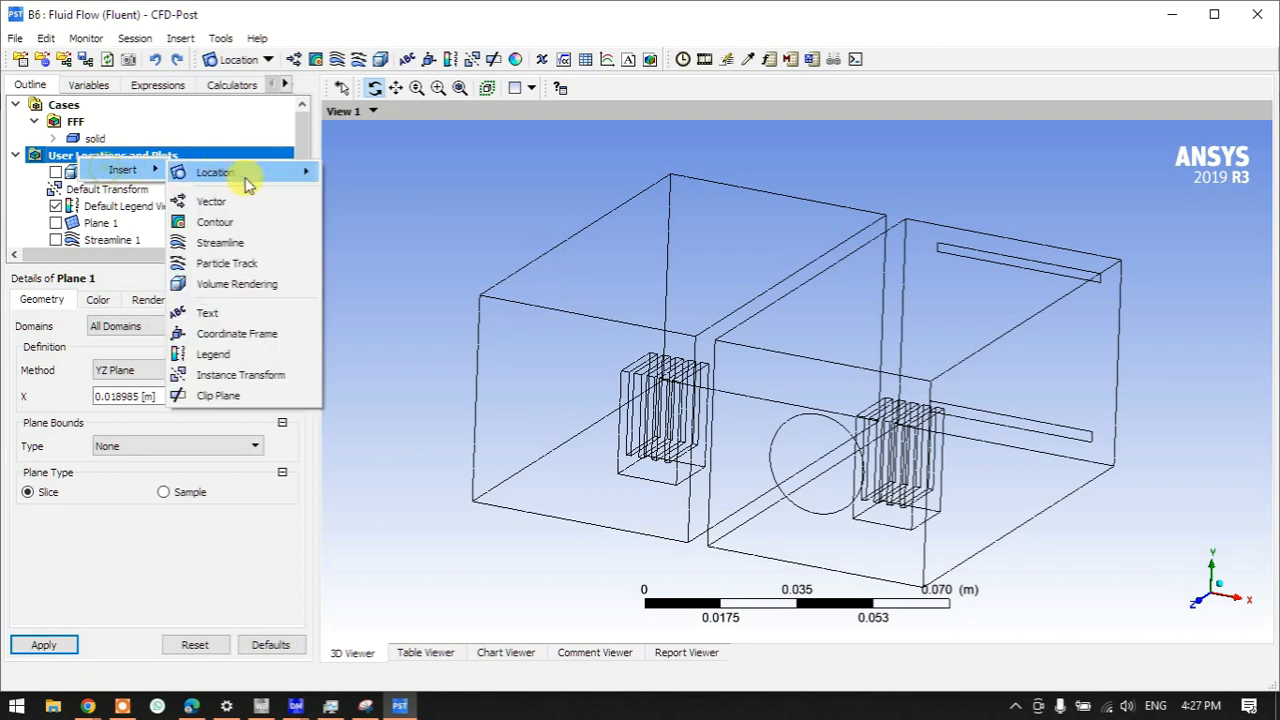
click(236, 221)
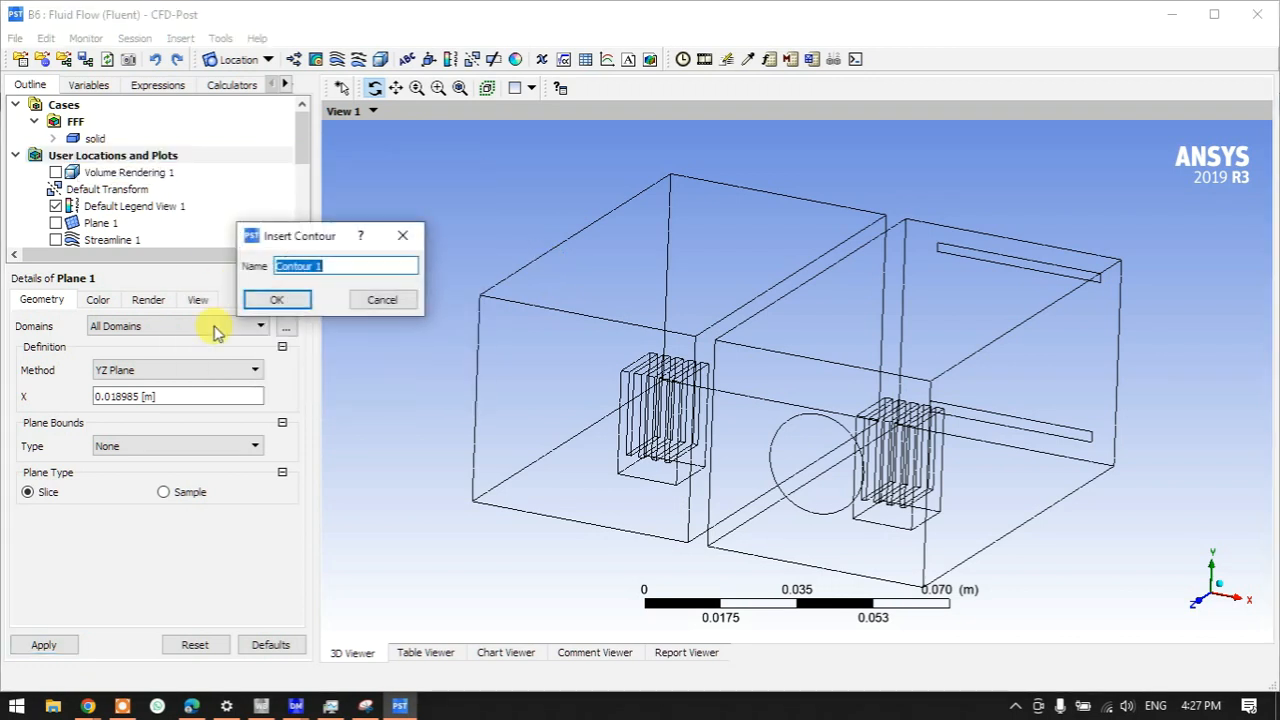
click(262, 304)
click(120, 352)
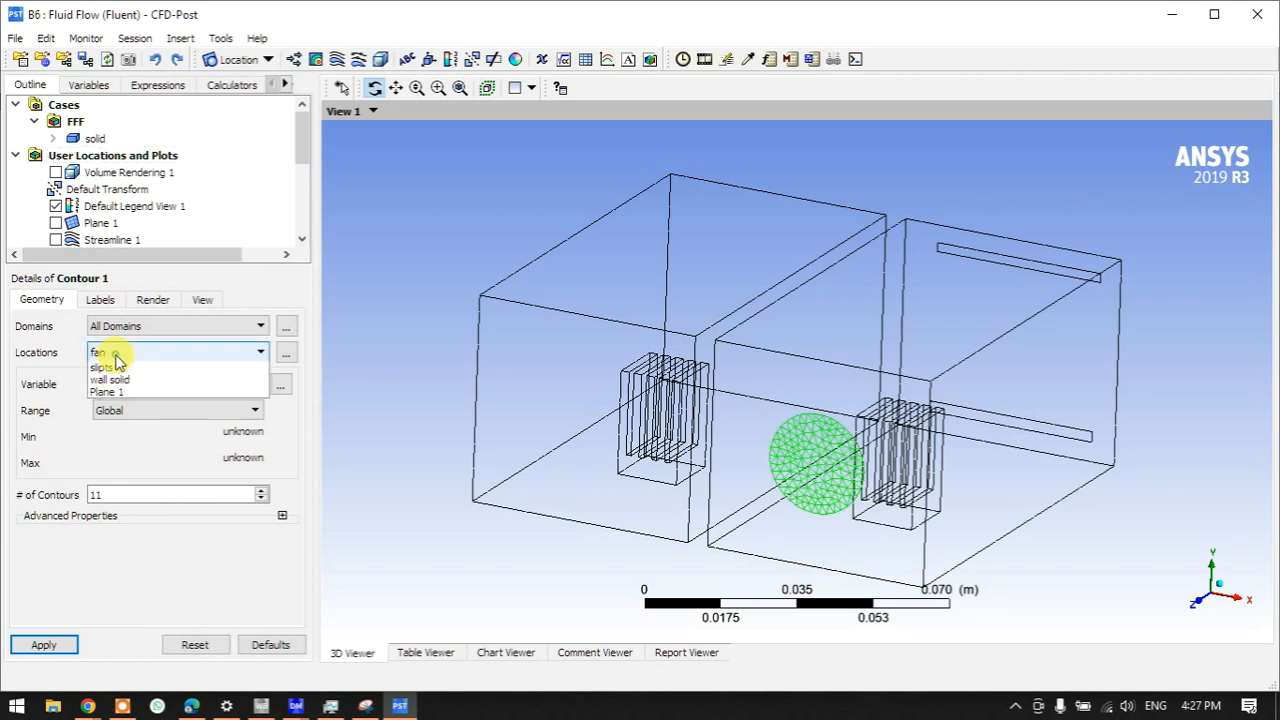
click(110, 416)
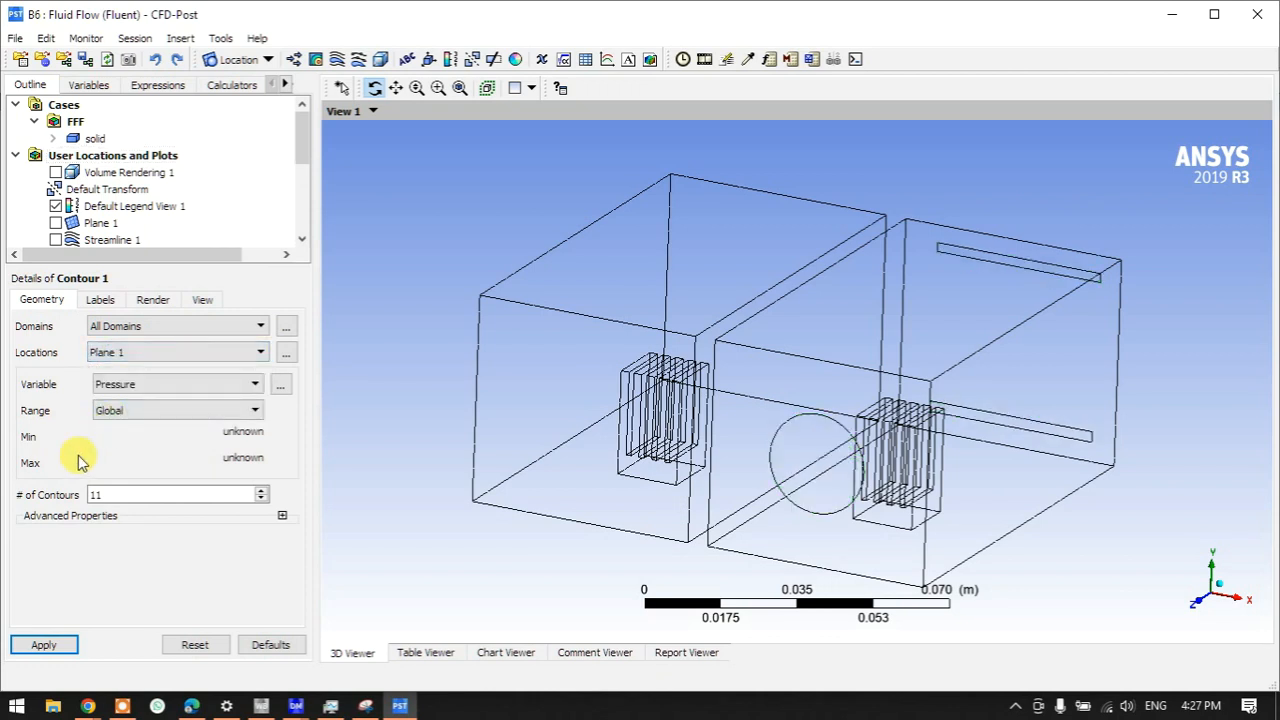
click(119, 385)
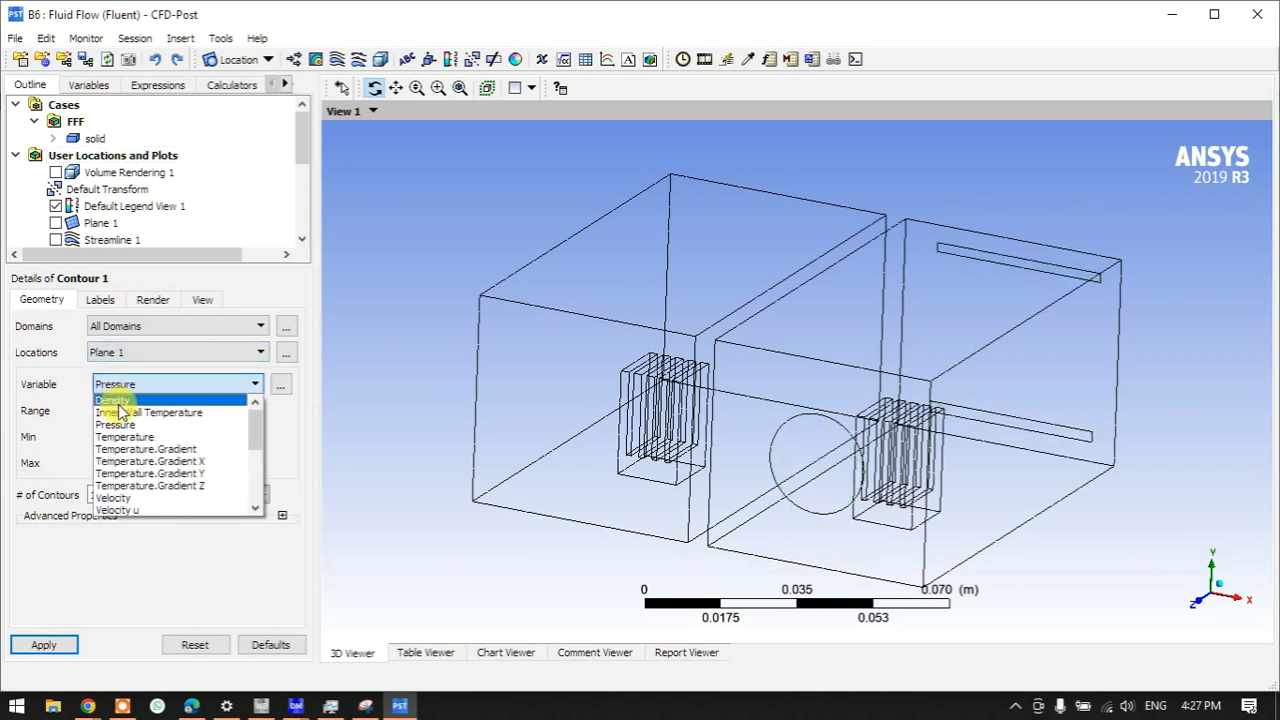
click(118, 438)
click(114, 410)
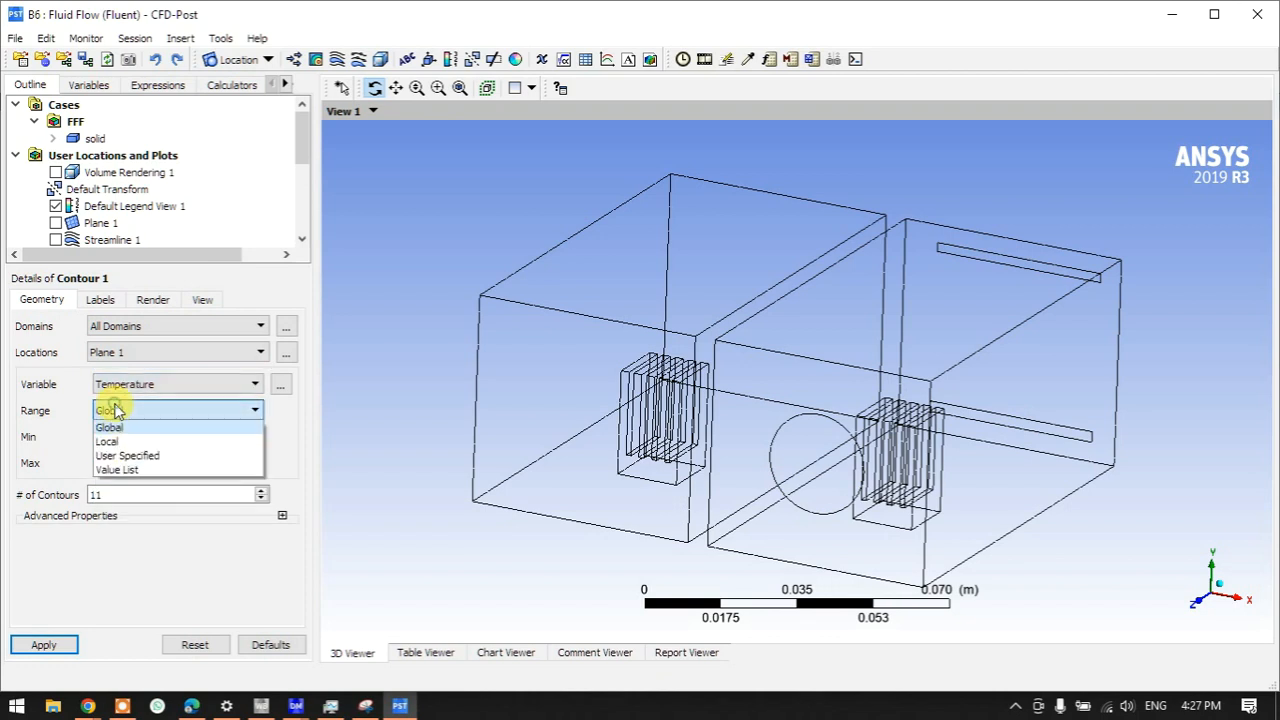
click(111, 437)
click(44, 644)
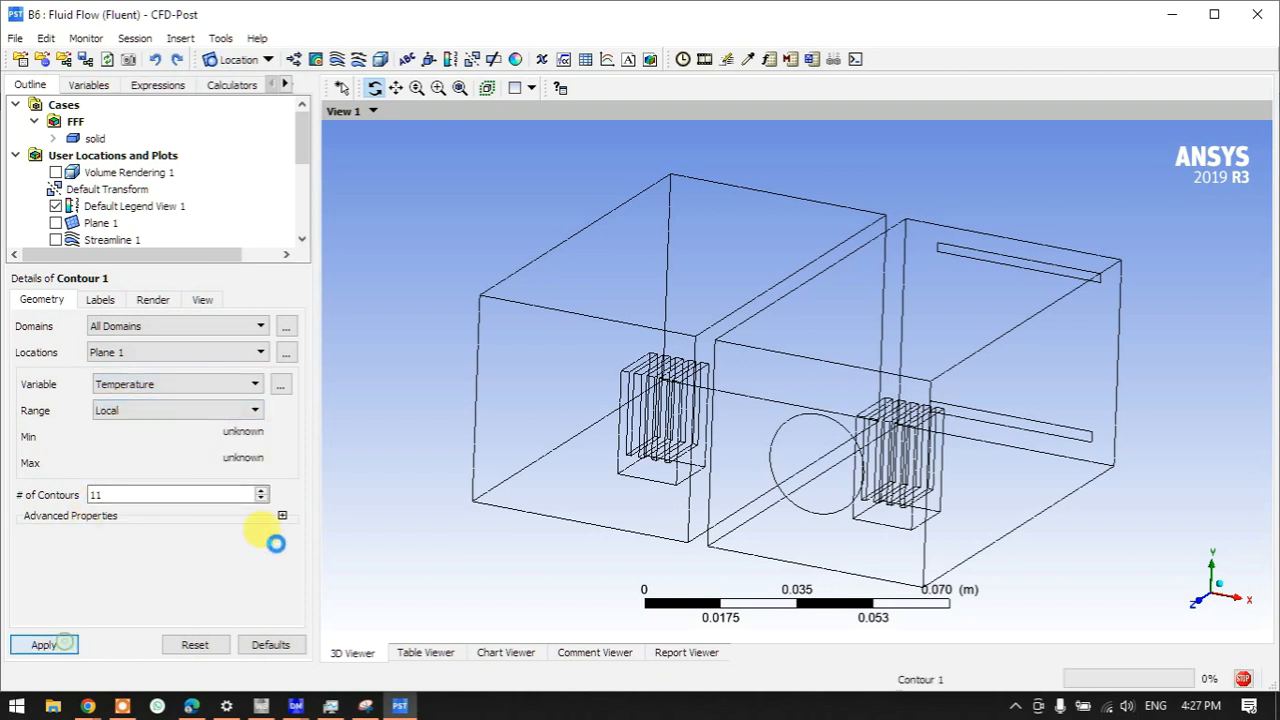
- View the Plane 1 temperature contour straight along the X axis, zoomed out, then from oblique angles
mouse_move(720, 440)
mouse_down()
mouse_move(603, 408)
mouse_move(609, 421)
mouse_move(640, 419)
mouse_up()
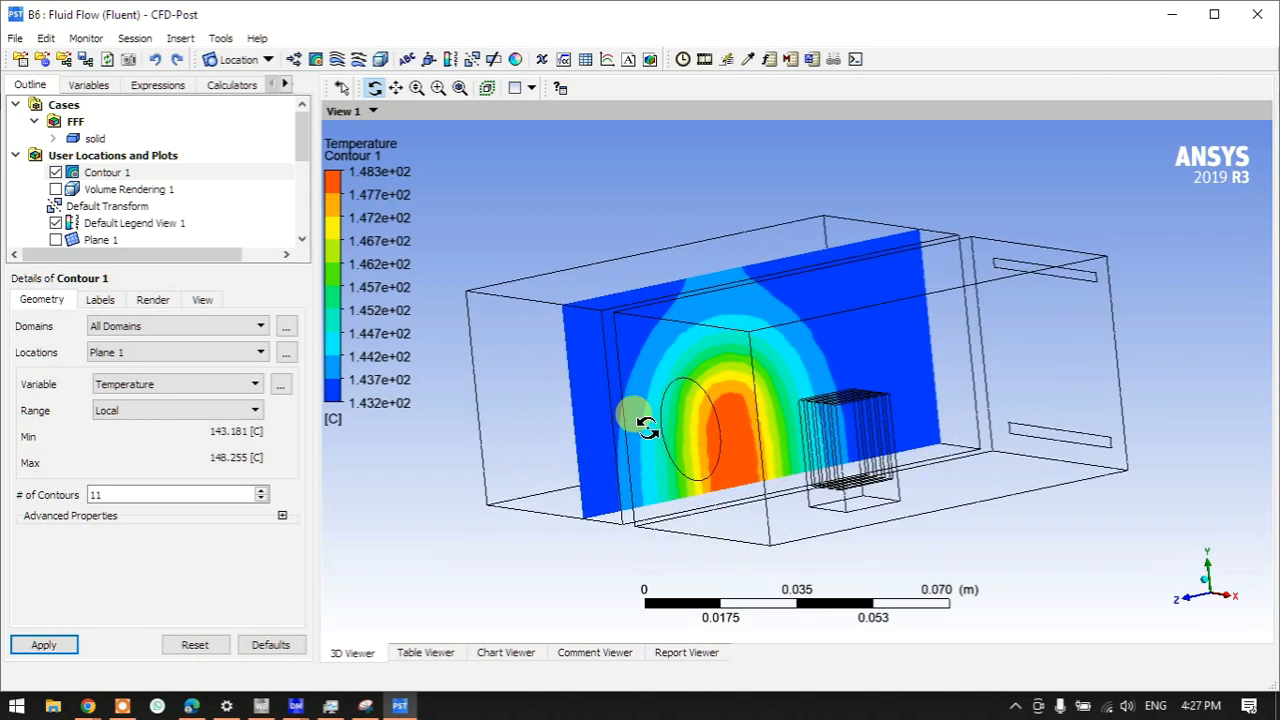
click(1229, 598)
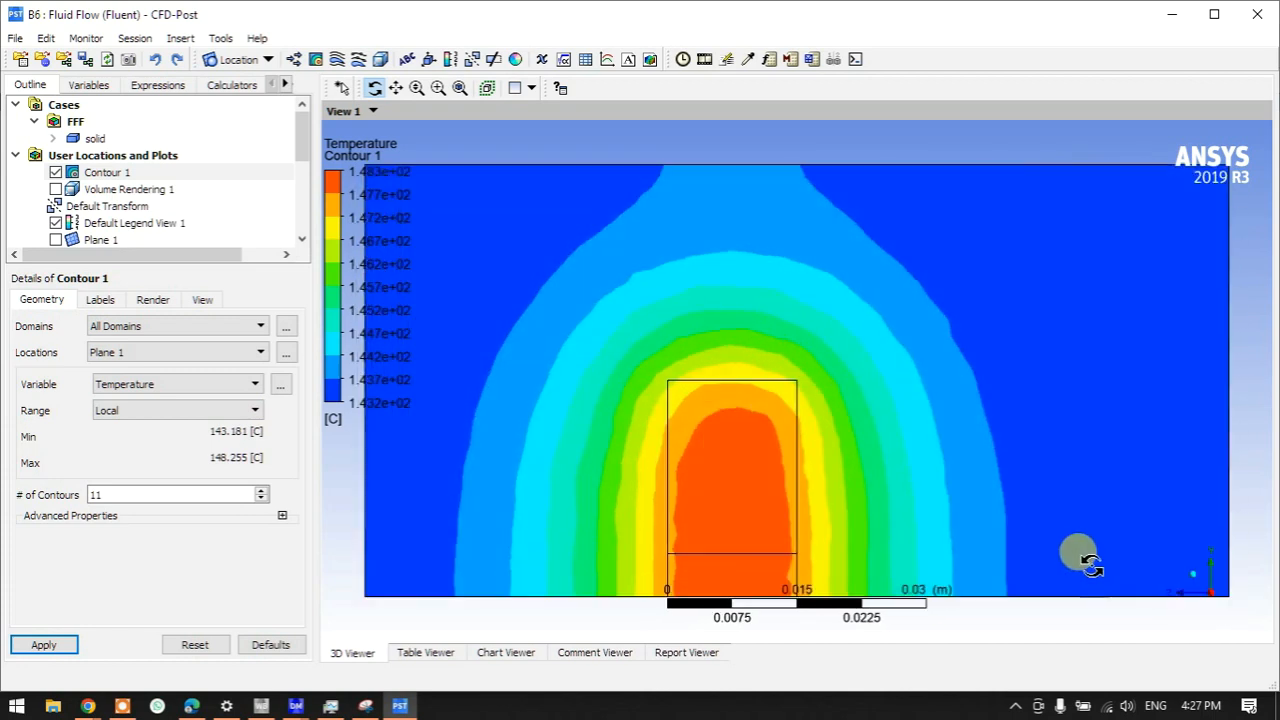
scroll(1072, 498, down, 1)
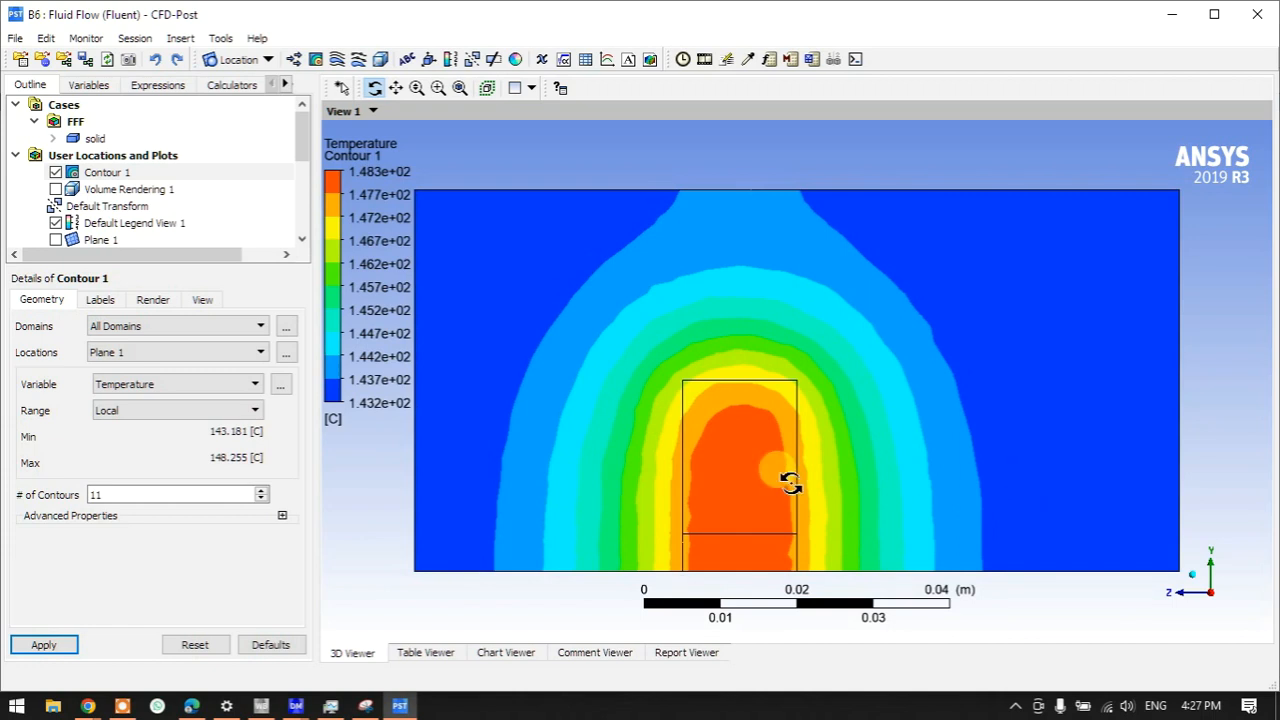
scroll(790, 483, down, 2)
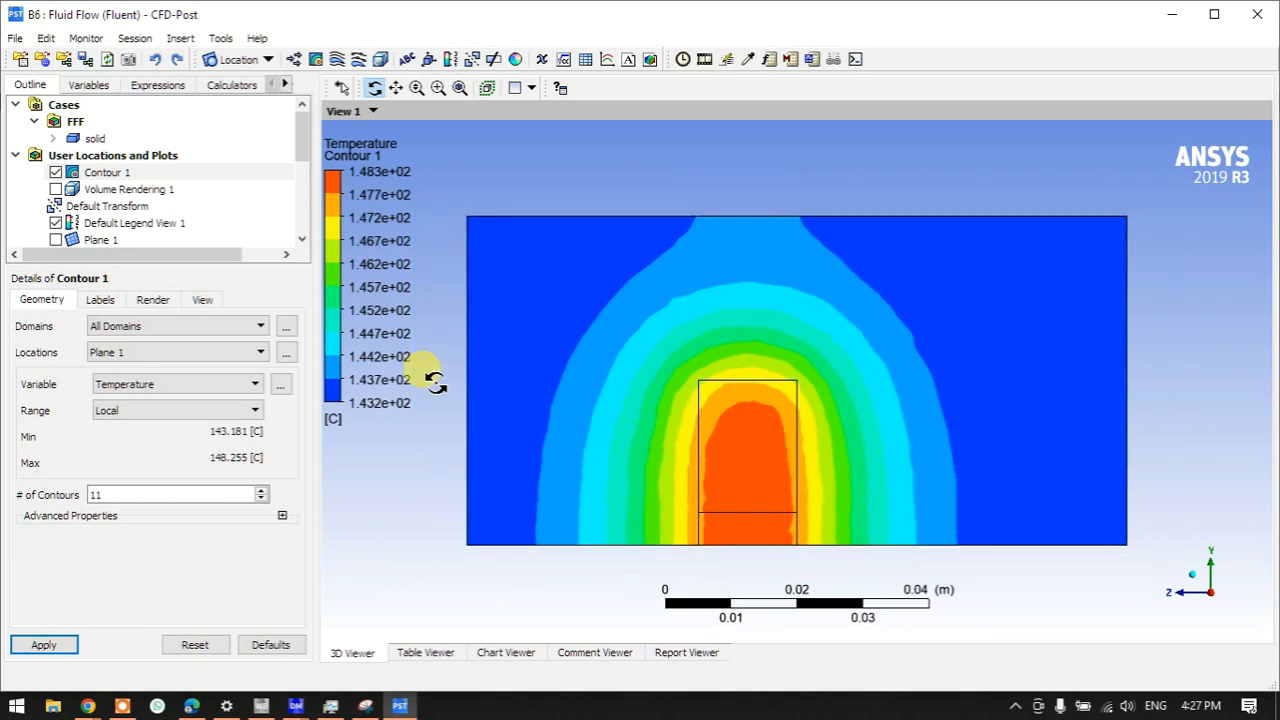
drag(652, 427, 780, 449)
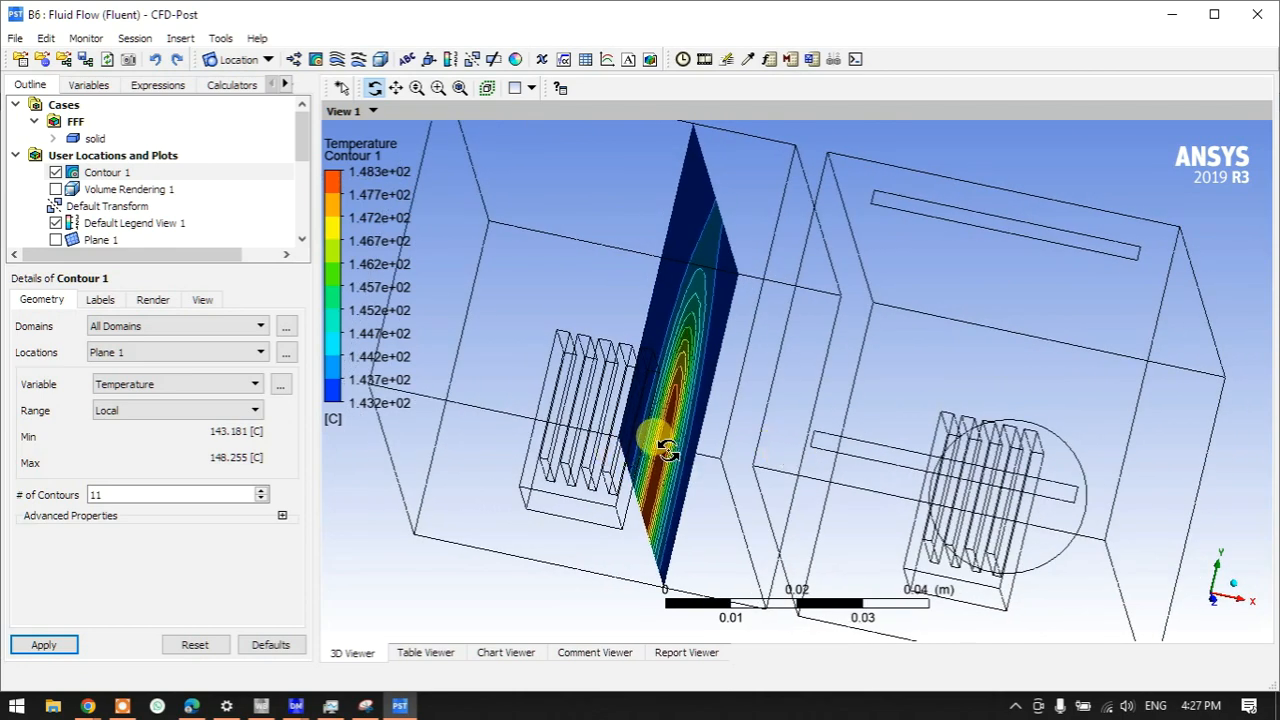
drag(659, 450, 620, 457)
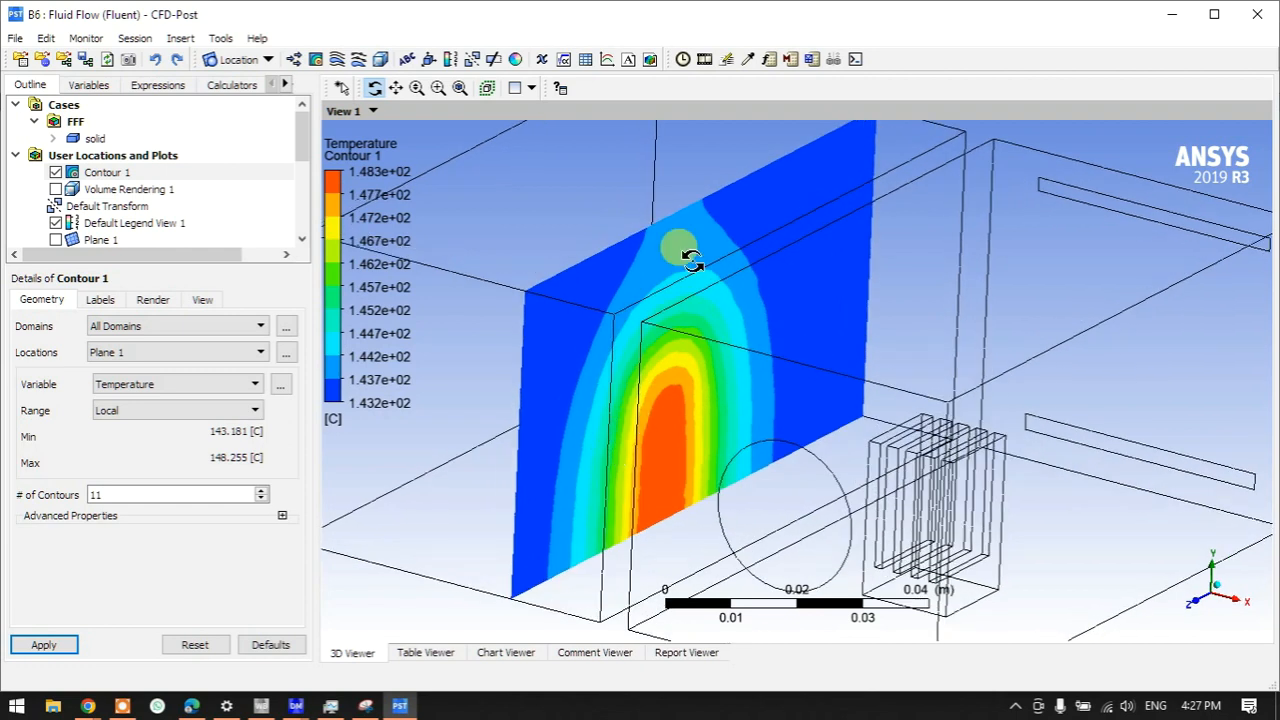
- Animate Plane 1 sweeping through the domain at a slightly slower speed, then close the animation dialog
click(704, 60)
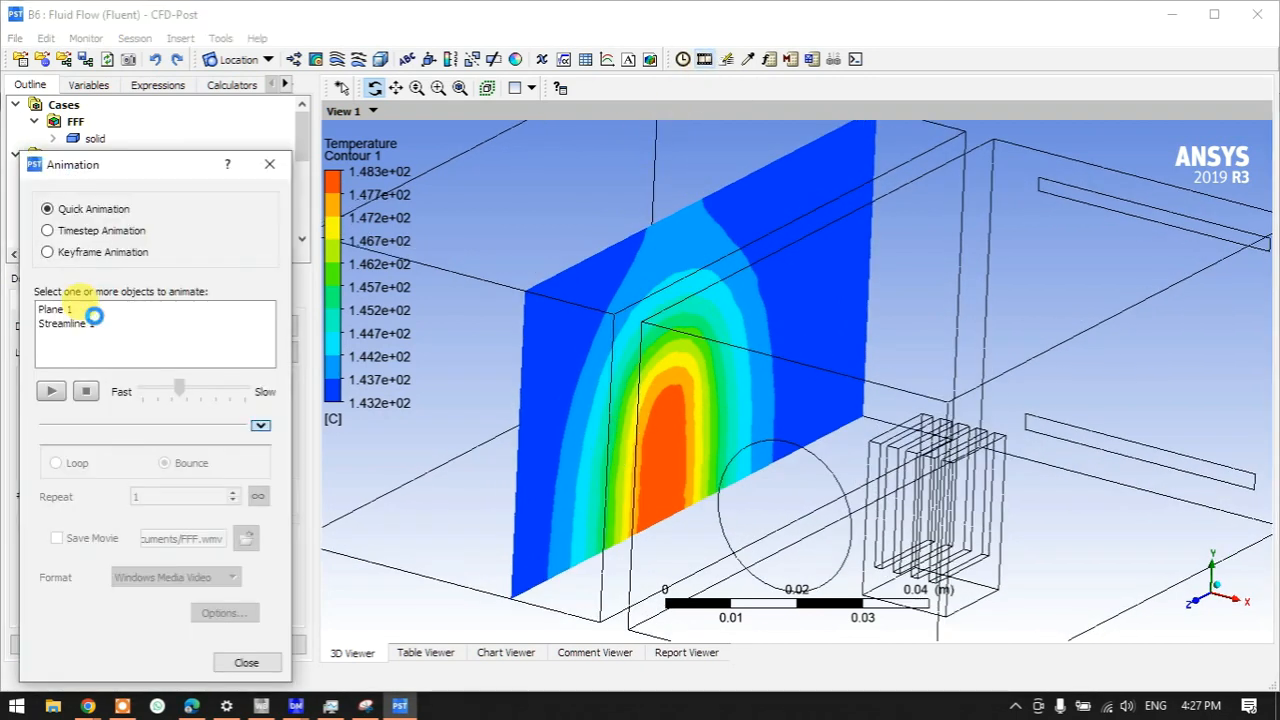
click(62, 312)
drag(175, 397, 188, 397)
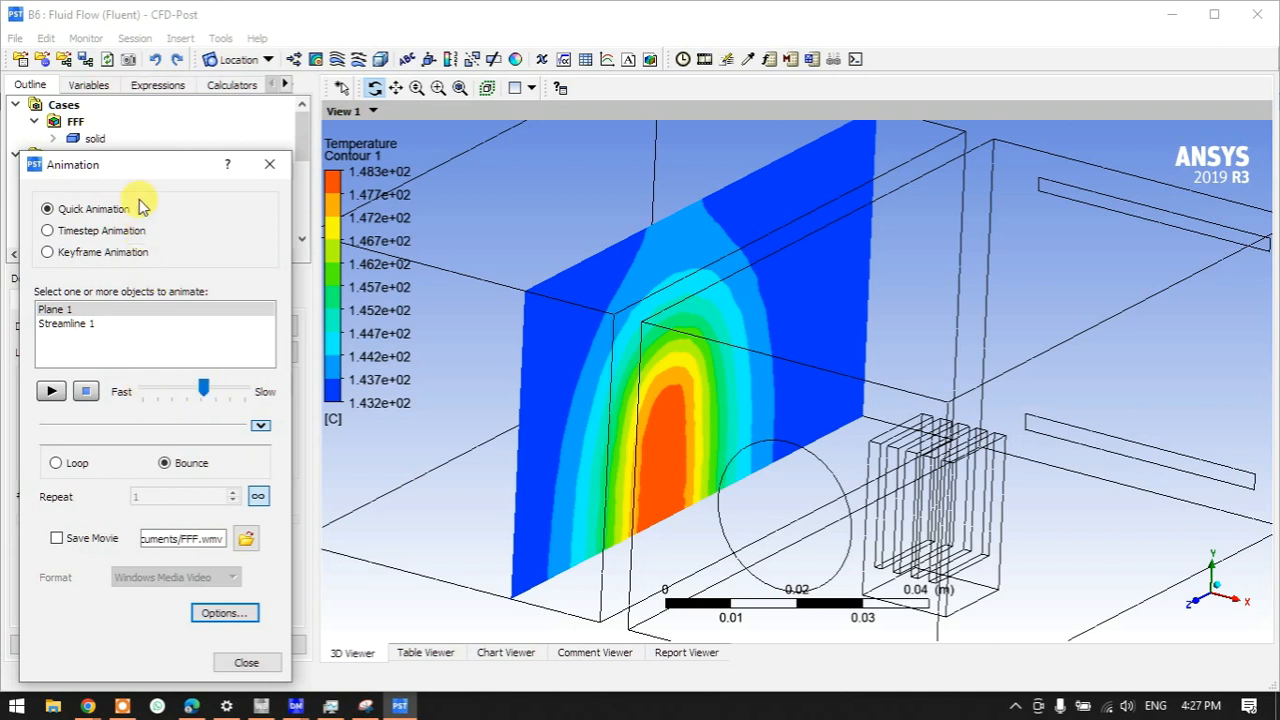
drag(137, 170, 130, 77)
click(46, 294)
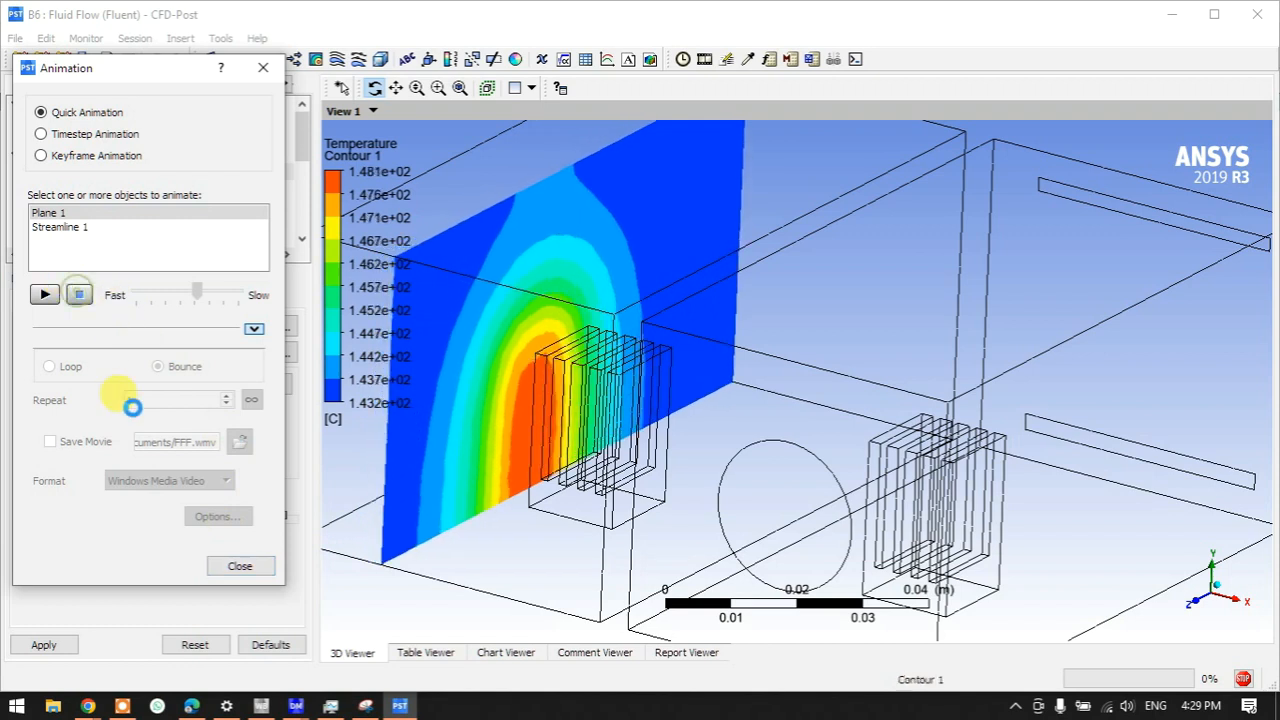
click(250, 567)
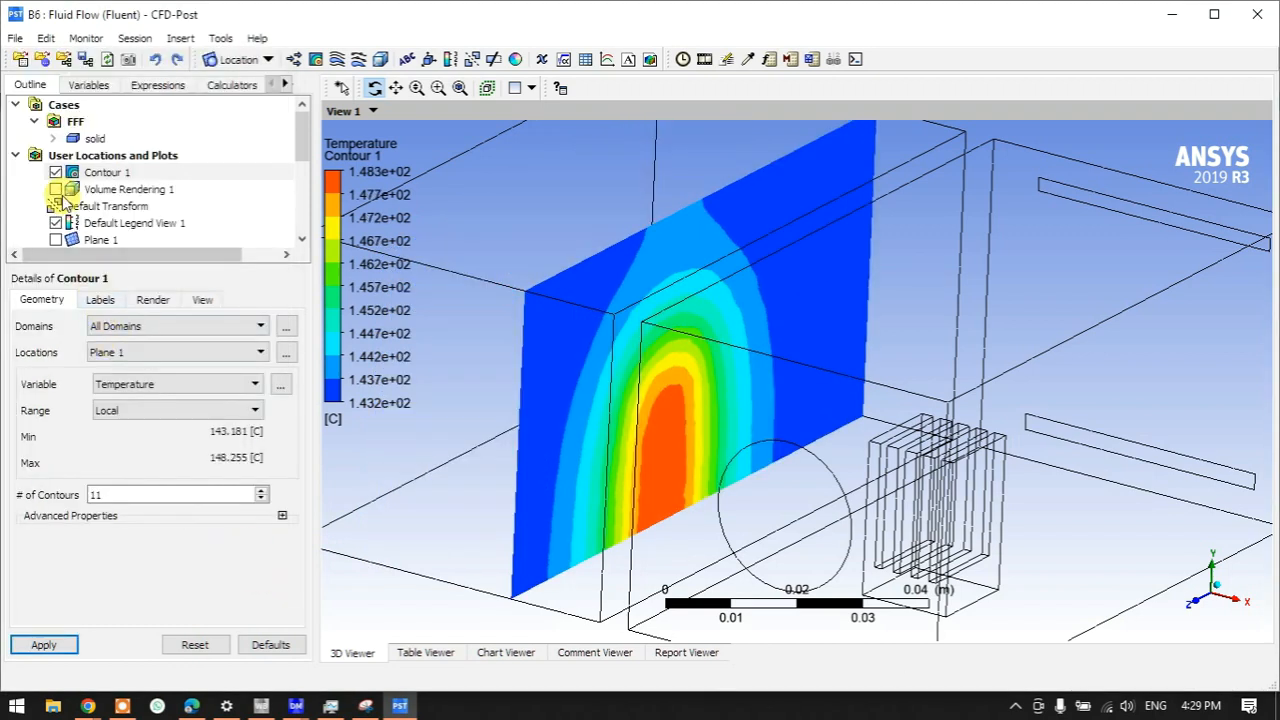
- Hide Contour 1 and insert a new volume rendering named Volume Rendering 2
click(56, 172)
drag(485, 315, 493, 320)
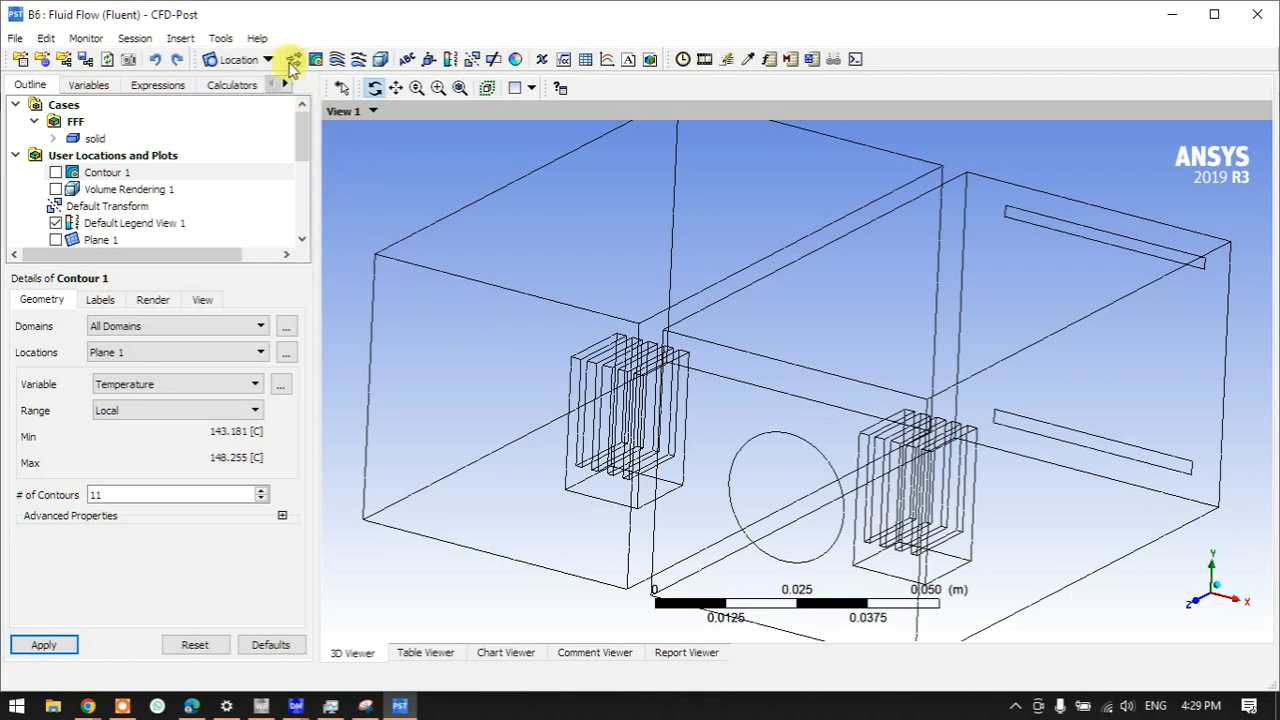
right_click(112, 158)
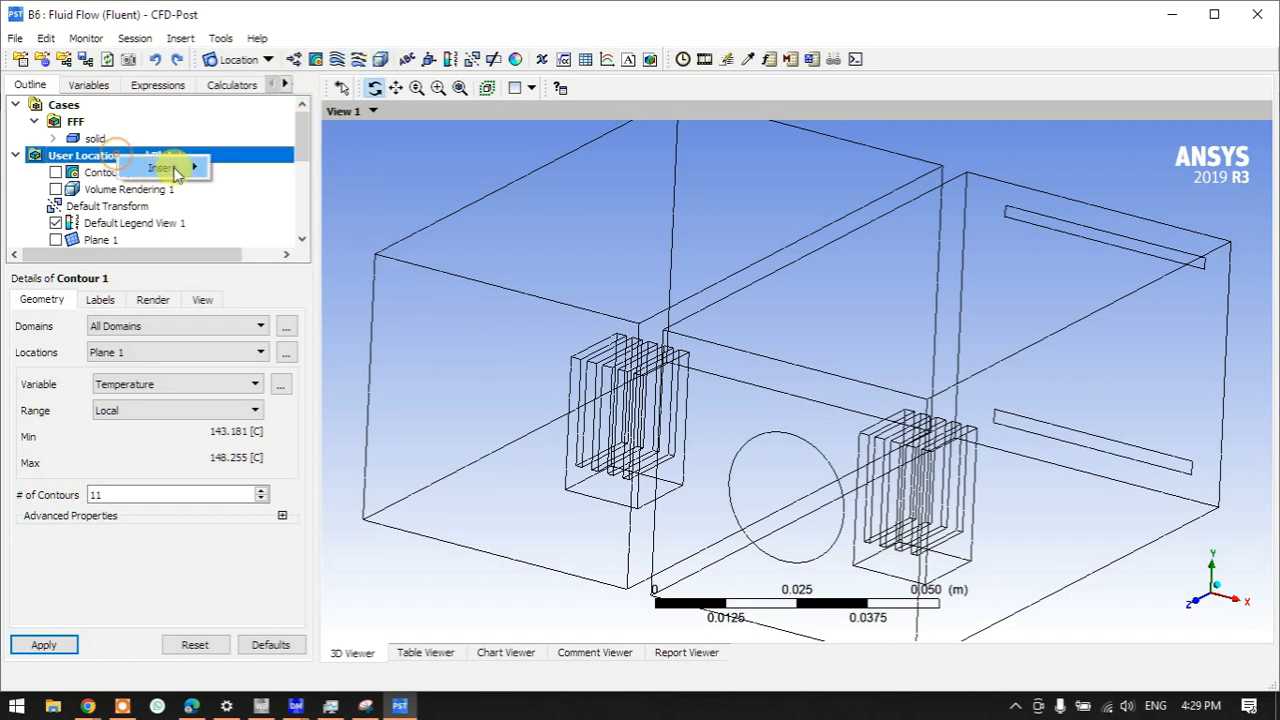
mouse_move(165, 167)
click(265, 283)
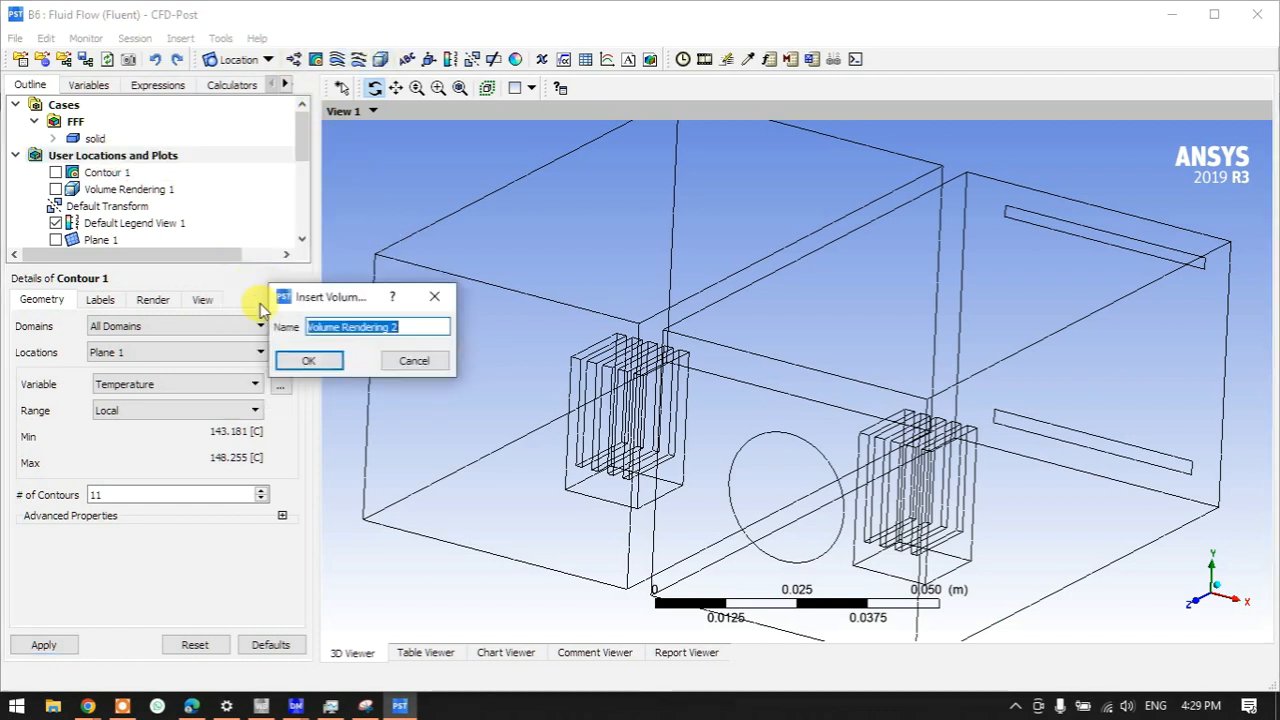
click(306, 361)
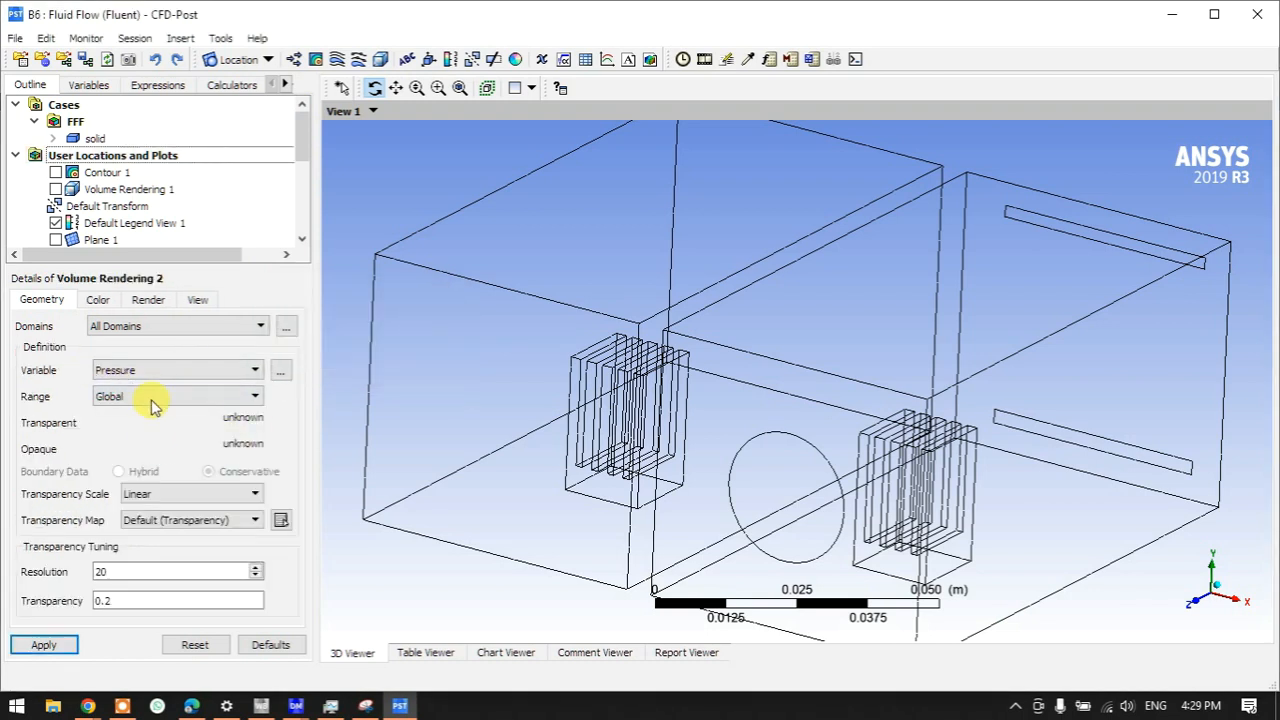
- Render Temperature with a Local range over All Domains and apply it
click(223, 370)
click(135, 414)
click(140, 398)
click(140, 423)
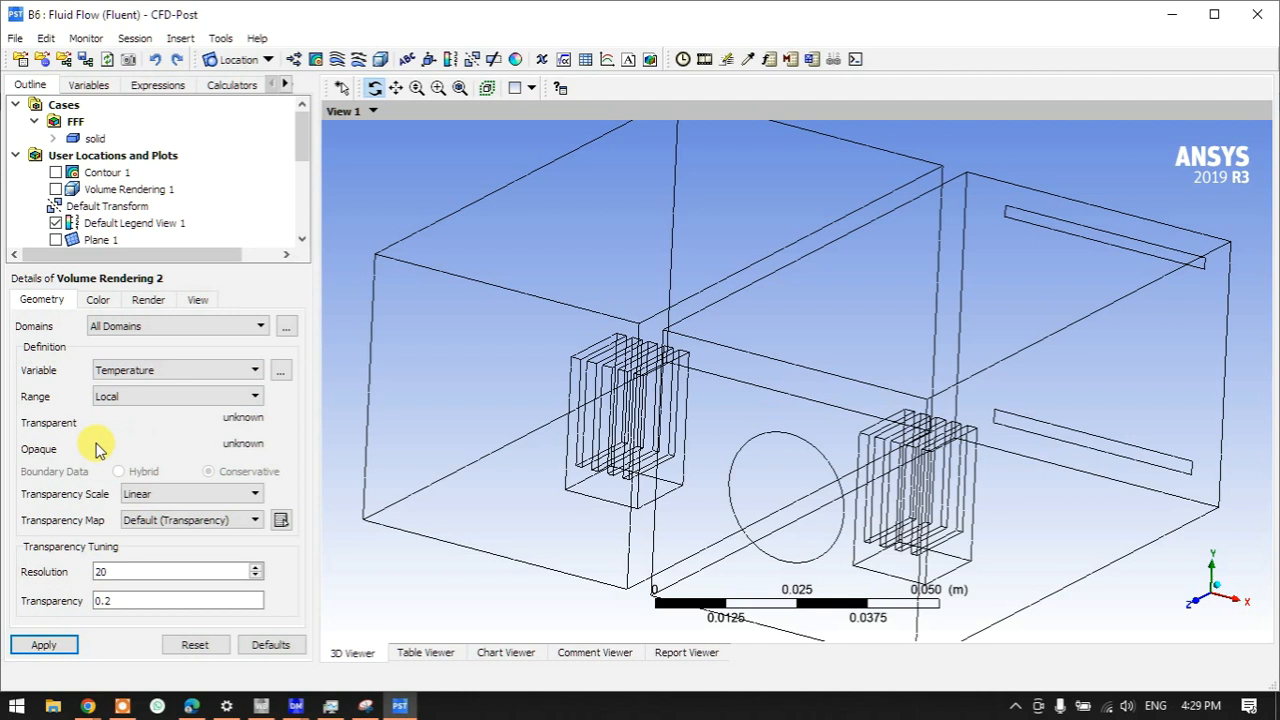
click(131, 326)
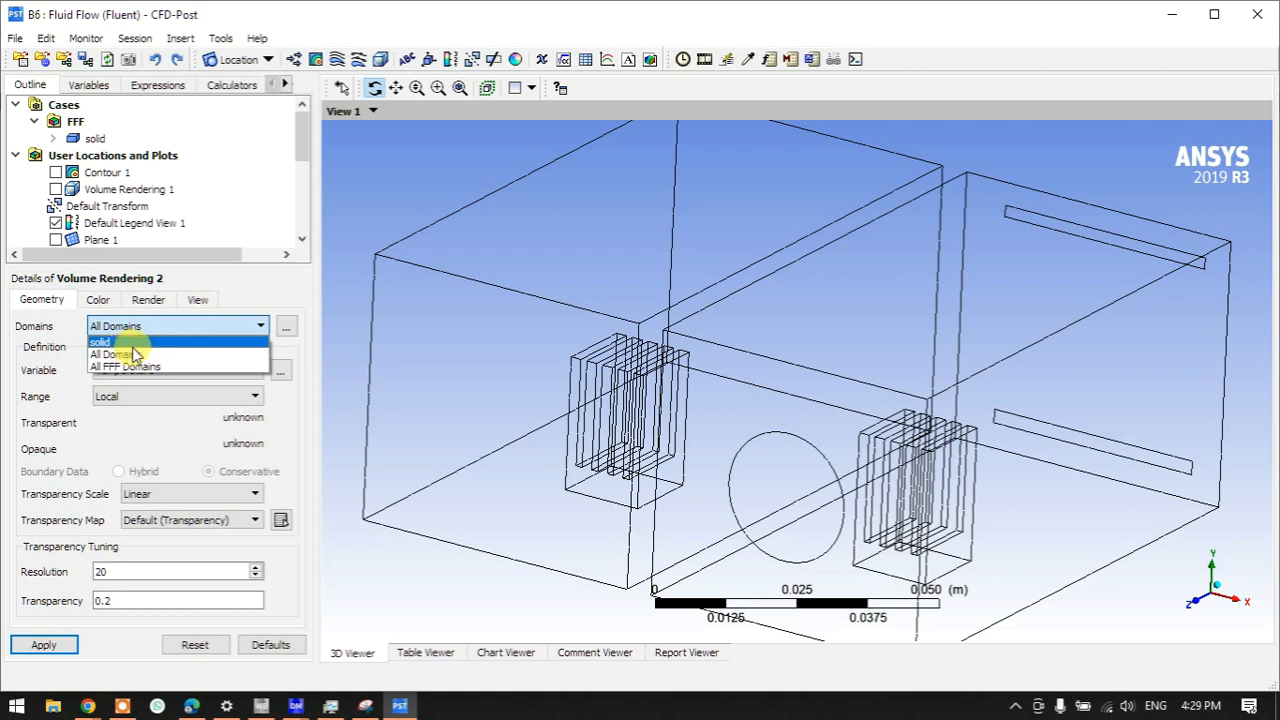
click(133, 355)
click(286, 326)
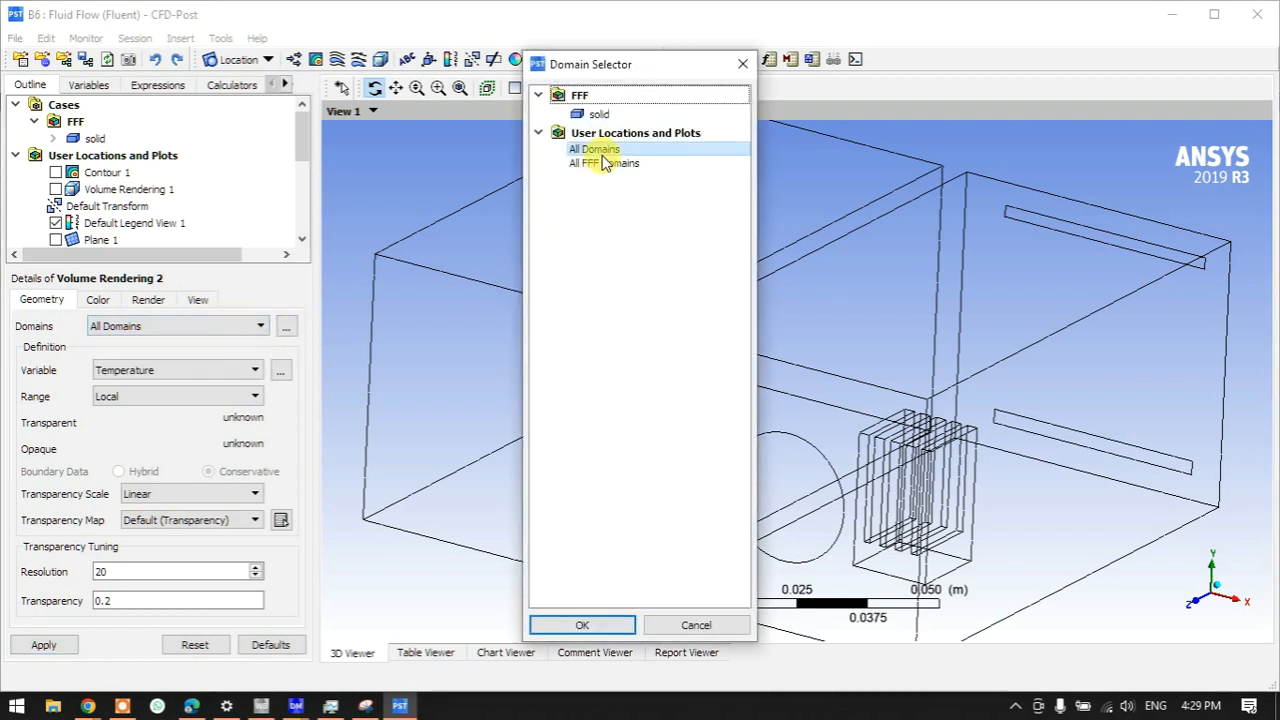
click(590, 623)
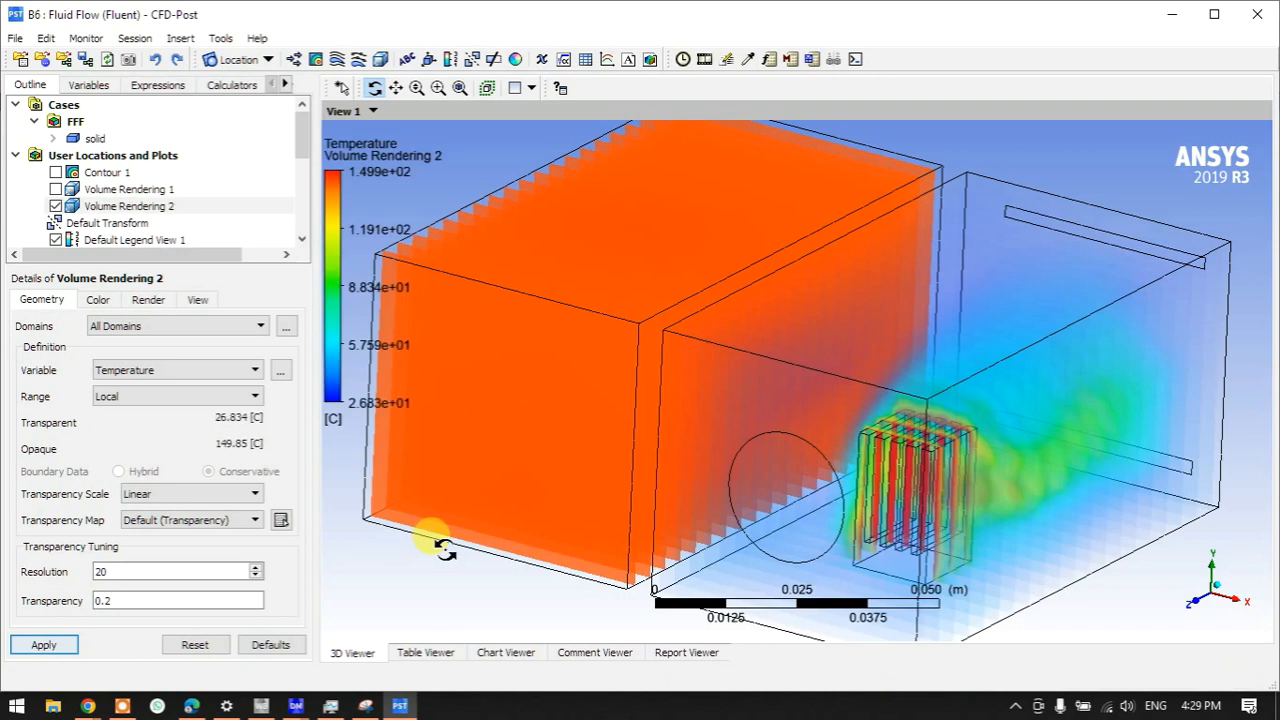
- Orbit around Volume Rendering 2, then compare it against the Contour 1 plane viewed face-on
drag(455, 537, 978, 428)
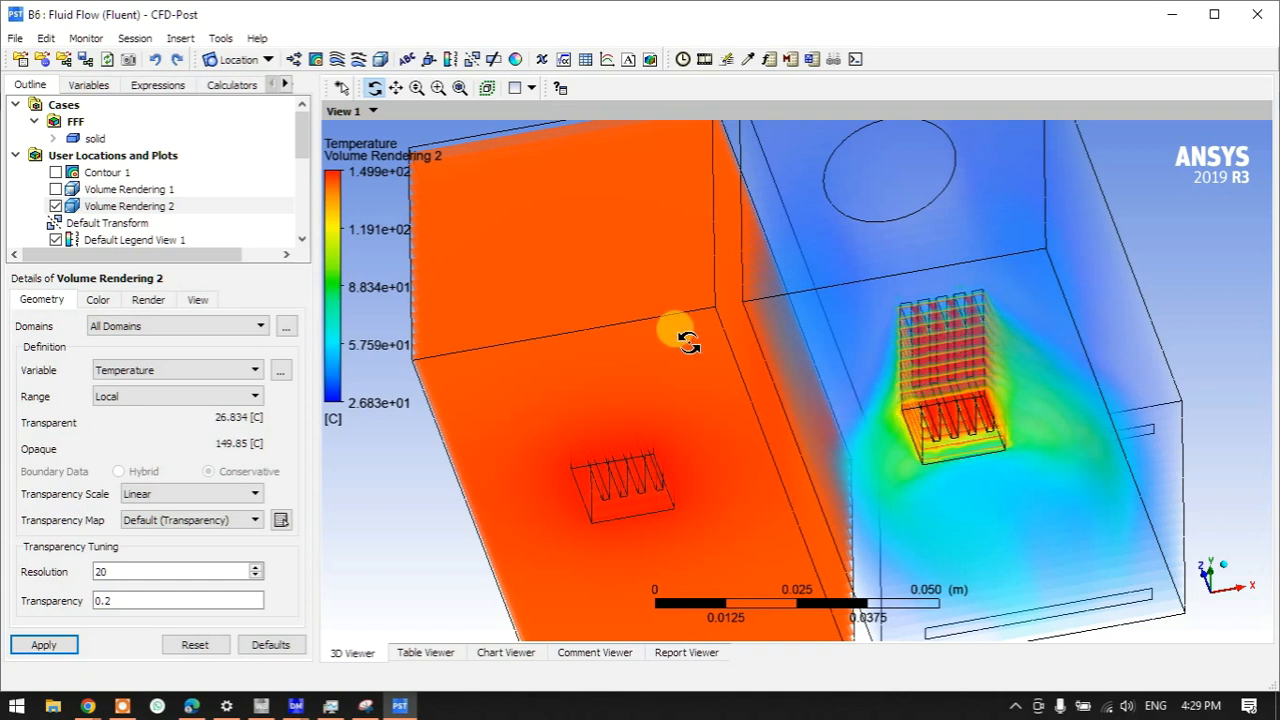
drag(697, 345, 680, 430)
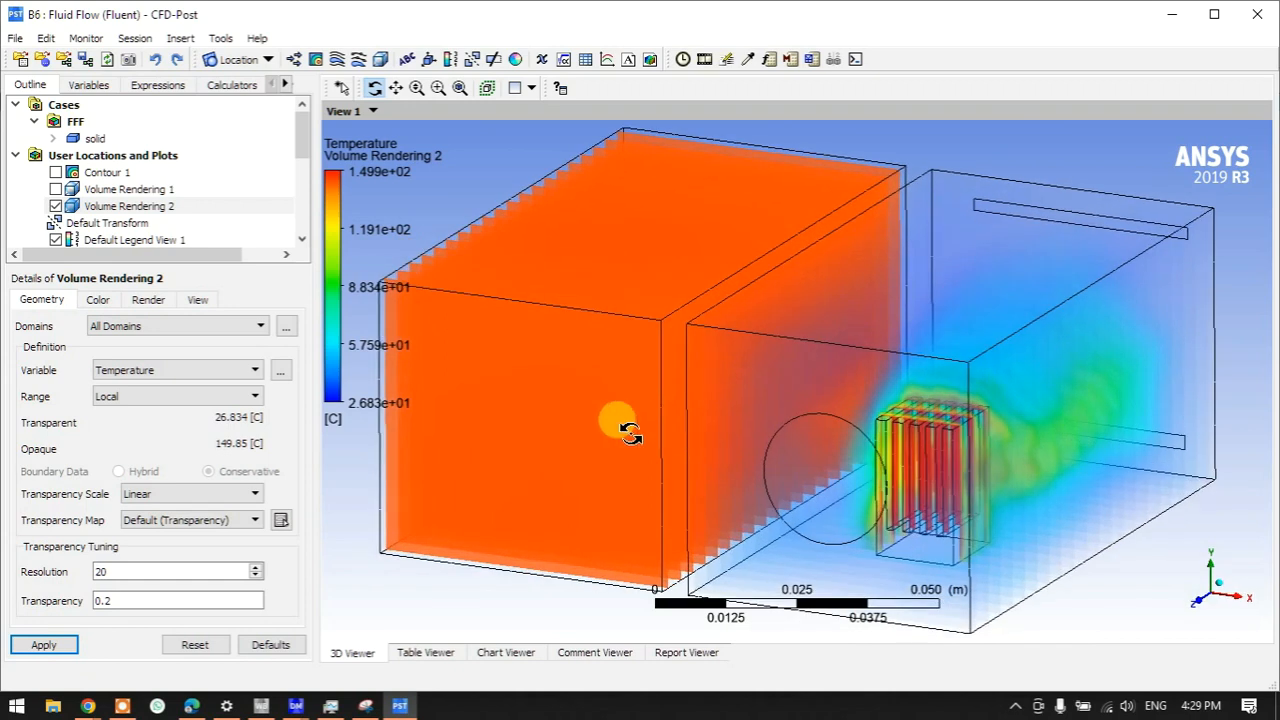
click(56, 206)
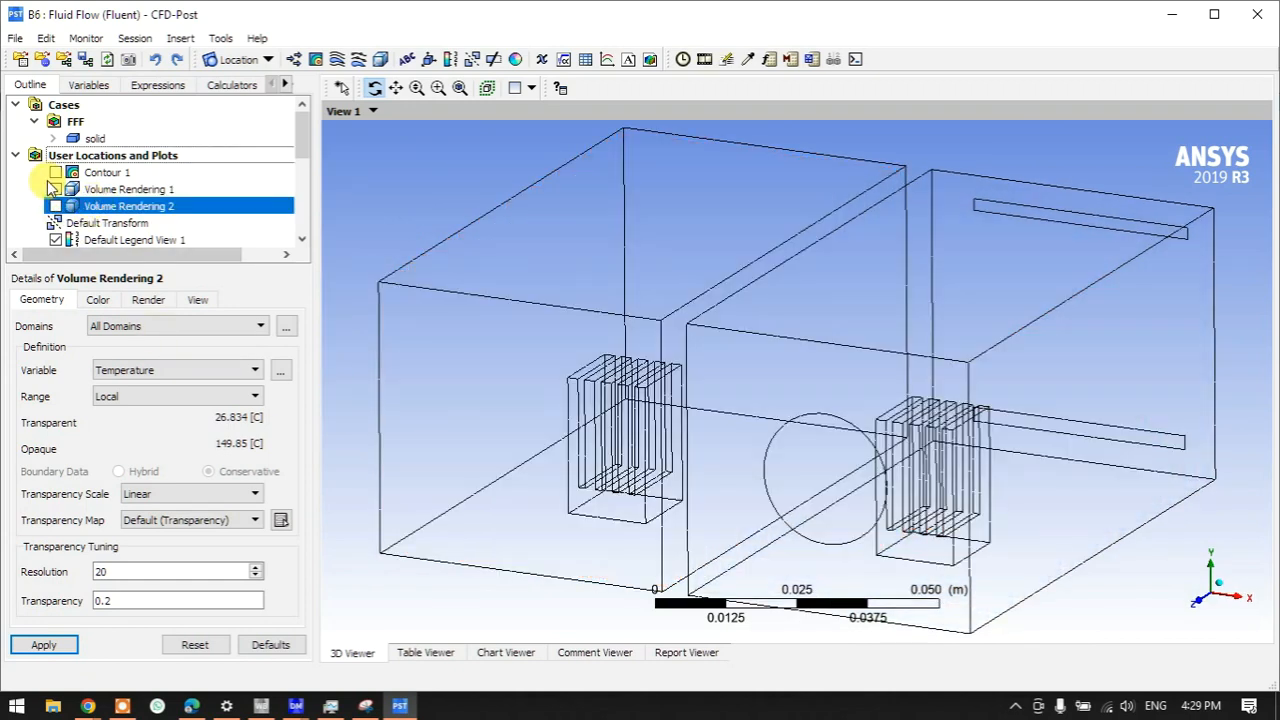
click(56, 172)
drag(577, 372, 570, 415)
click(105, 176)
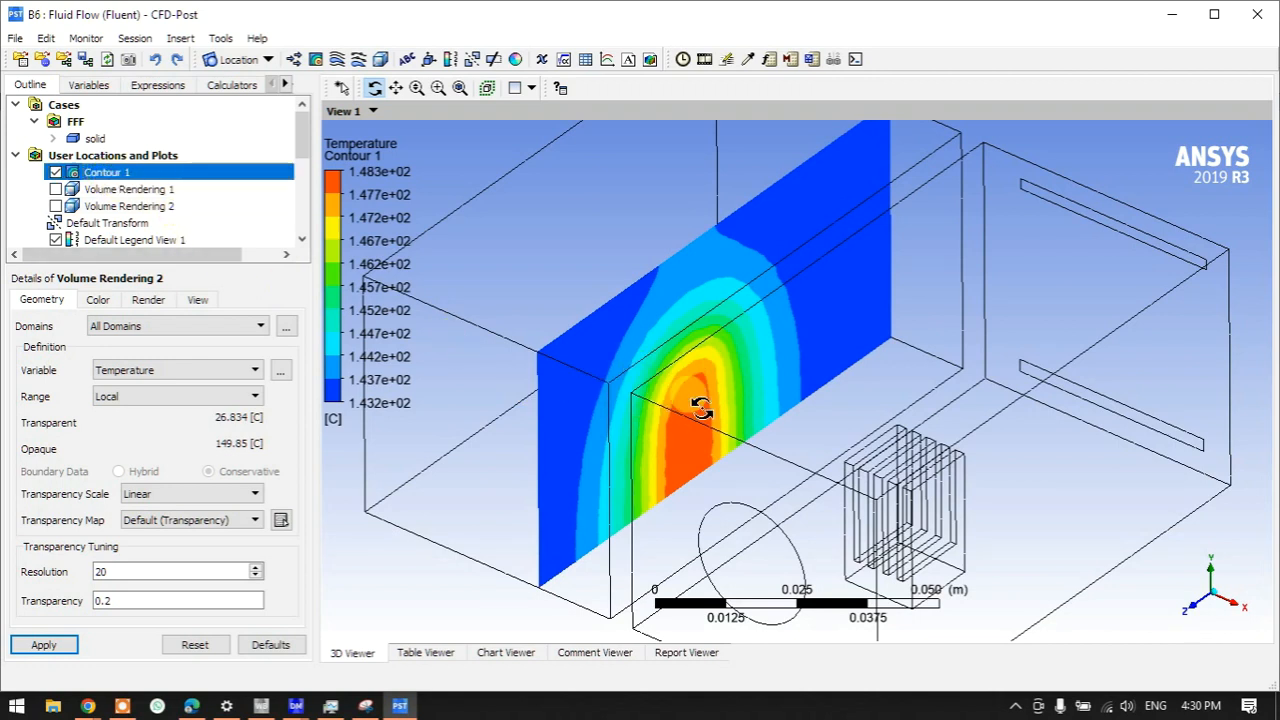
drag(777, 386, 738, 386)
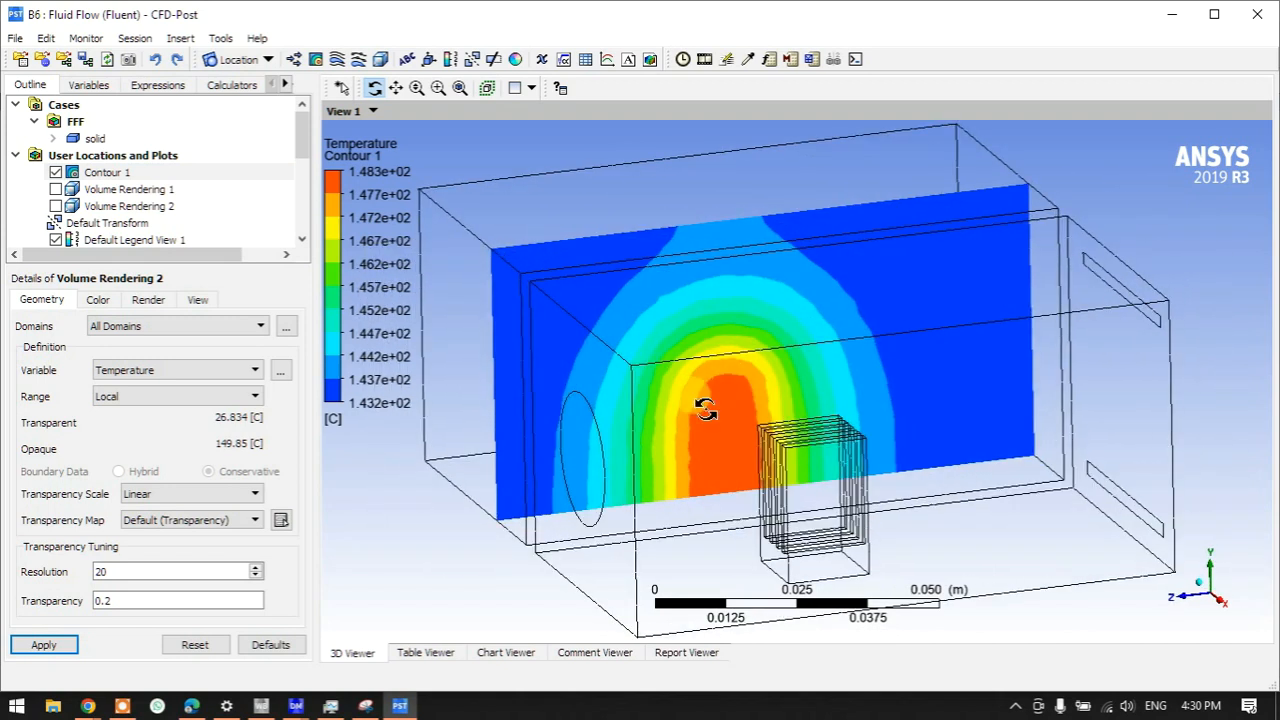
click(56, 173)
drag(697, 447, 858, 568)
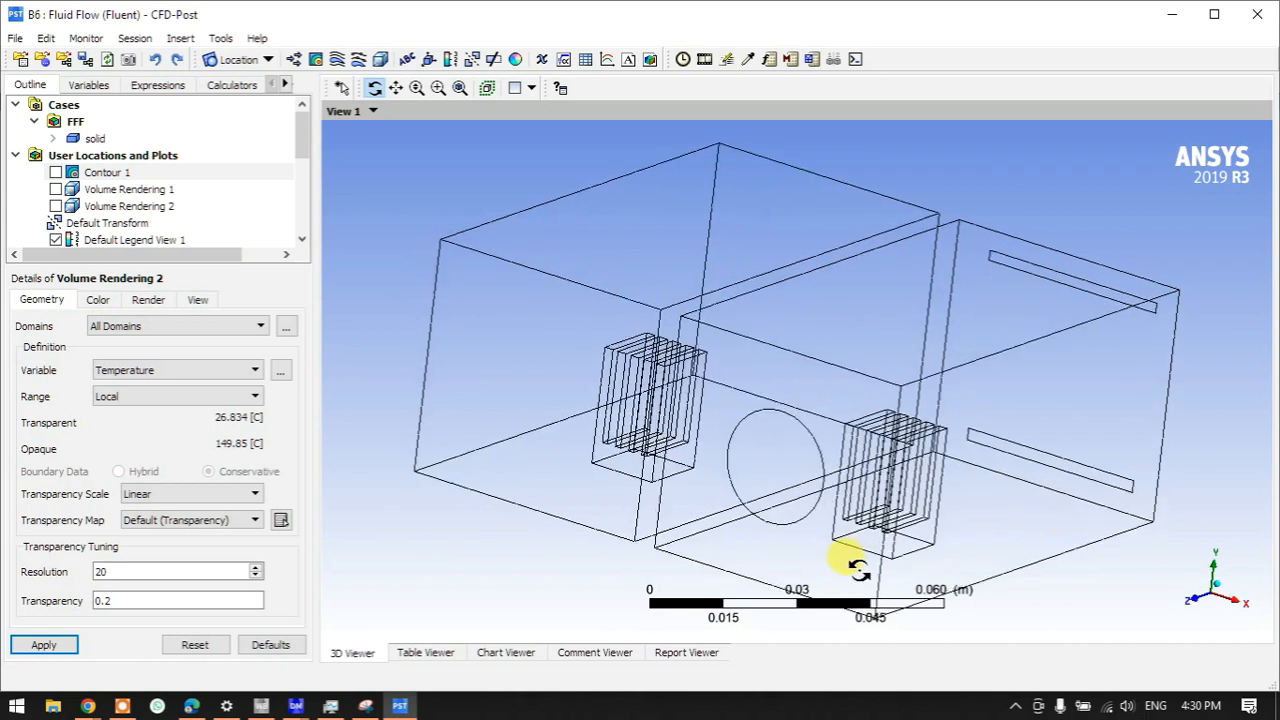
- Alternate between Volume Rendering 1 and 2, leaving Volume Rendering 1 shown with its Color settings open
click(56, 189)
mouse_move(671, 434)
mouse_down()
mouse_move(697, 434)
mouse_move(682, 449)
mouse_up()
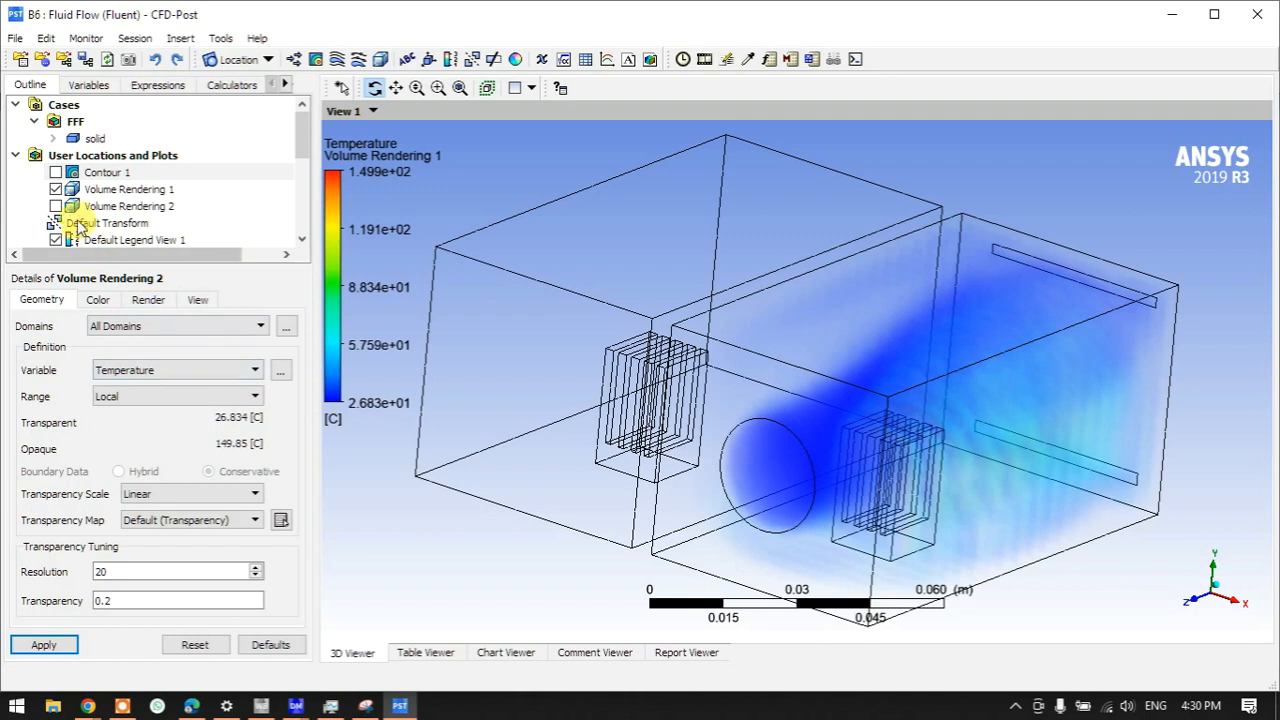
click(56, 190)
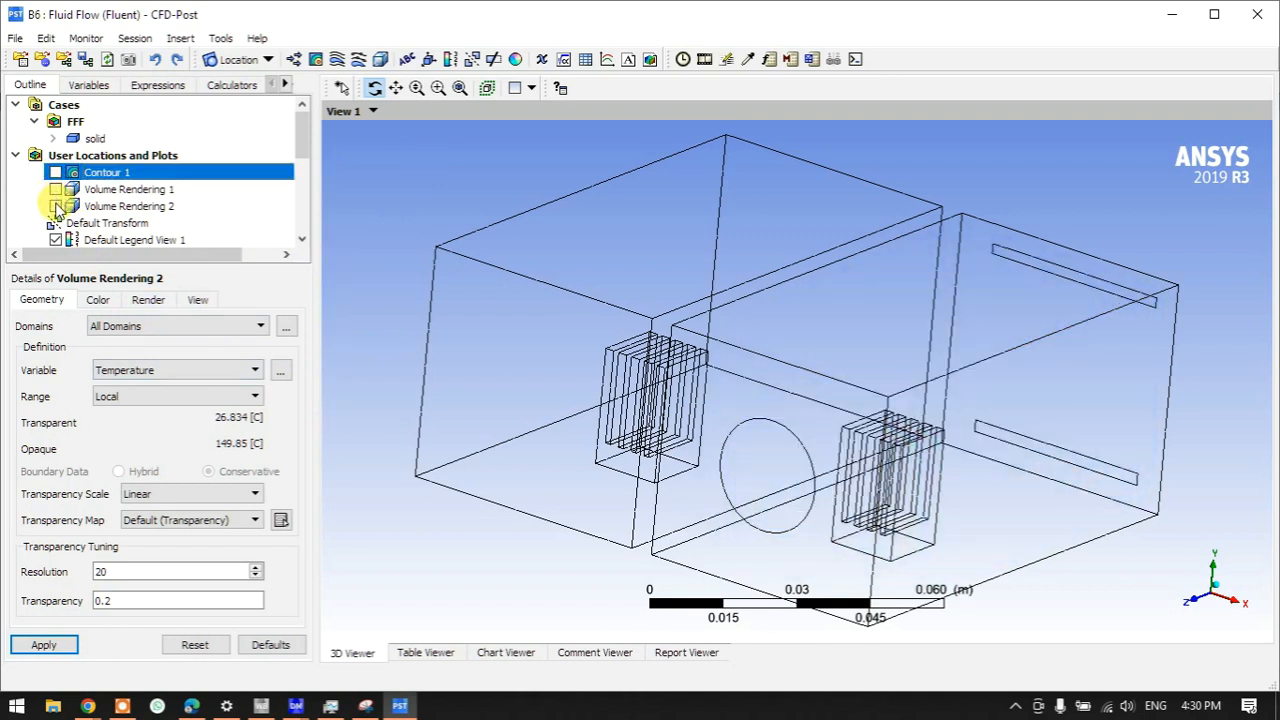
click(56, 206)
drag(663, 436, 530, 420)
click(56, 206)
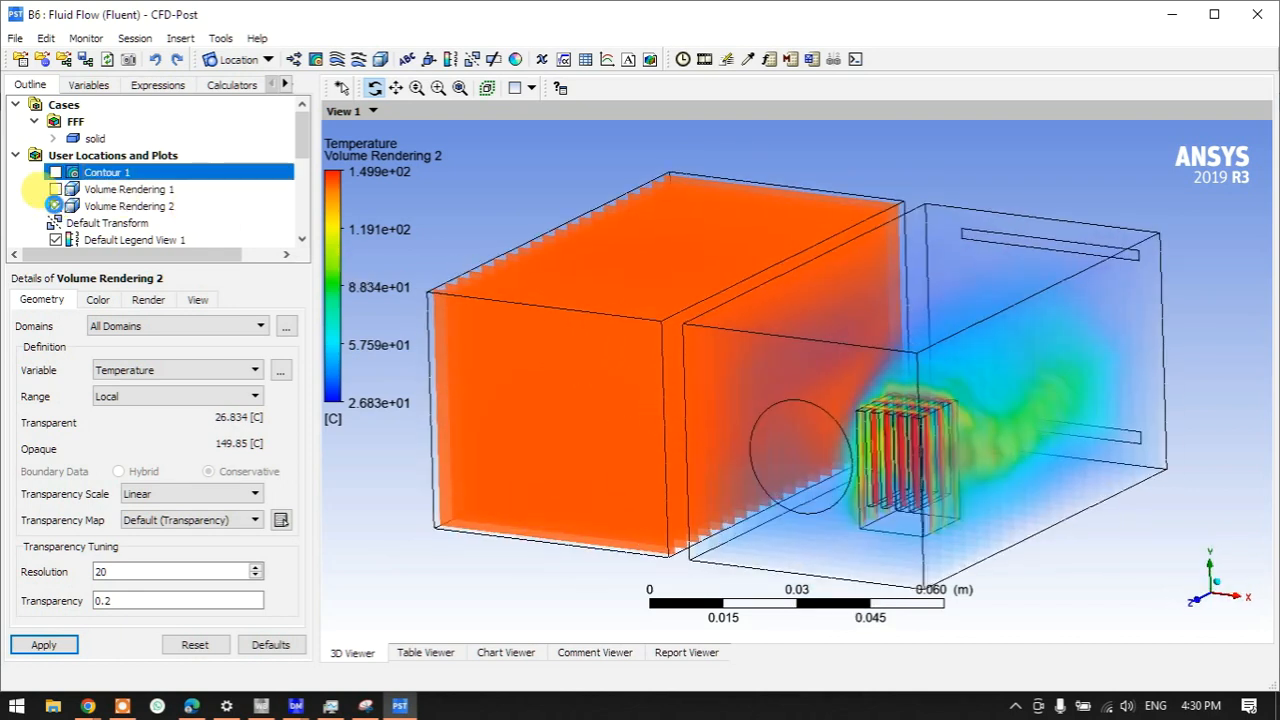
click(56, 189)
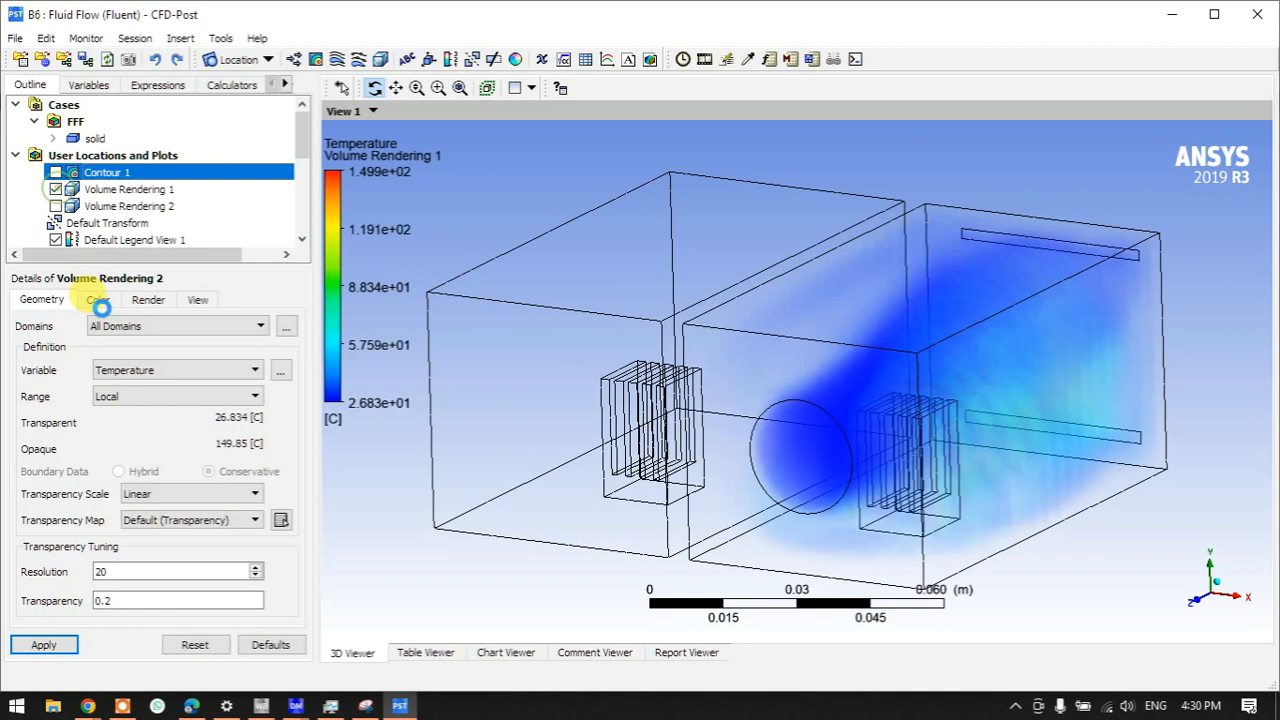
click(133, 190)
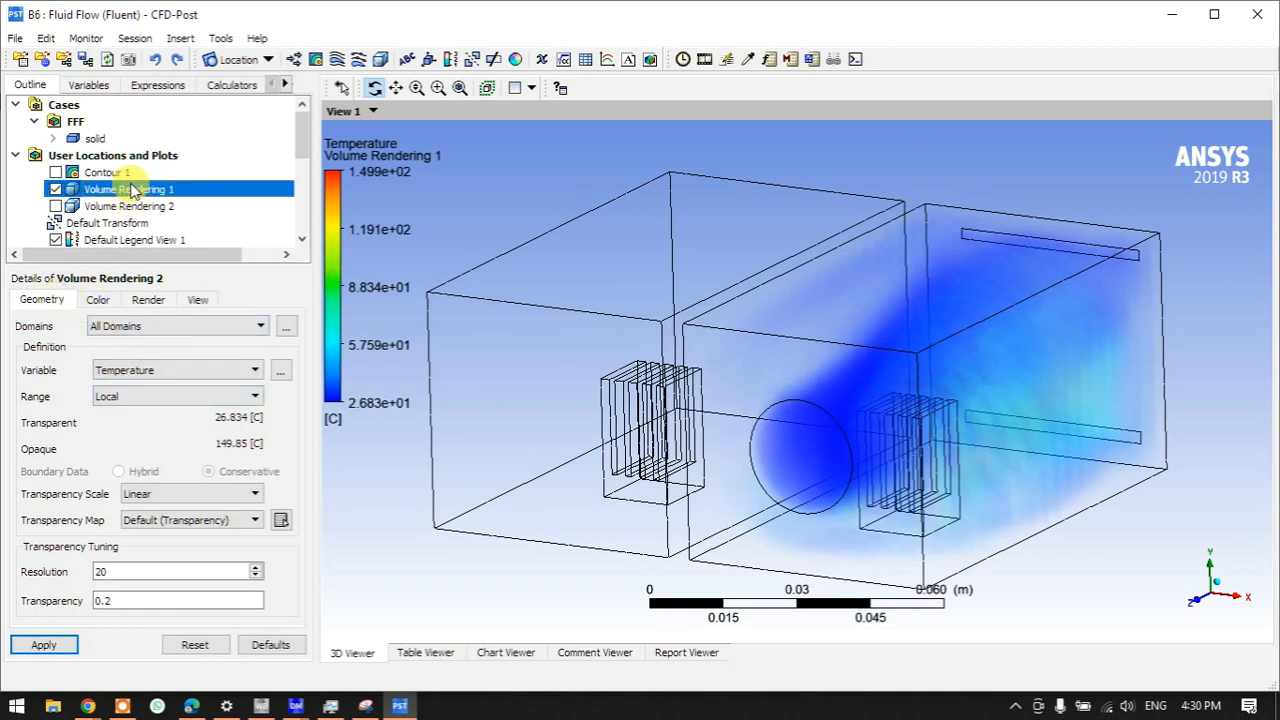
click(100, 303)
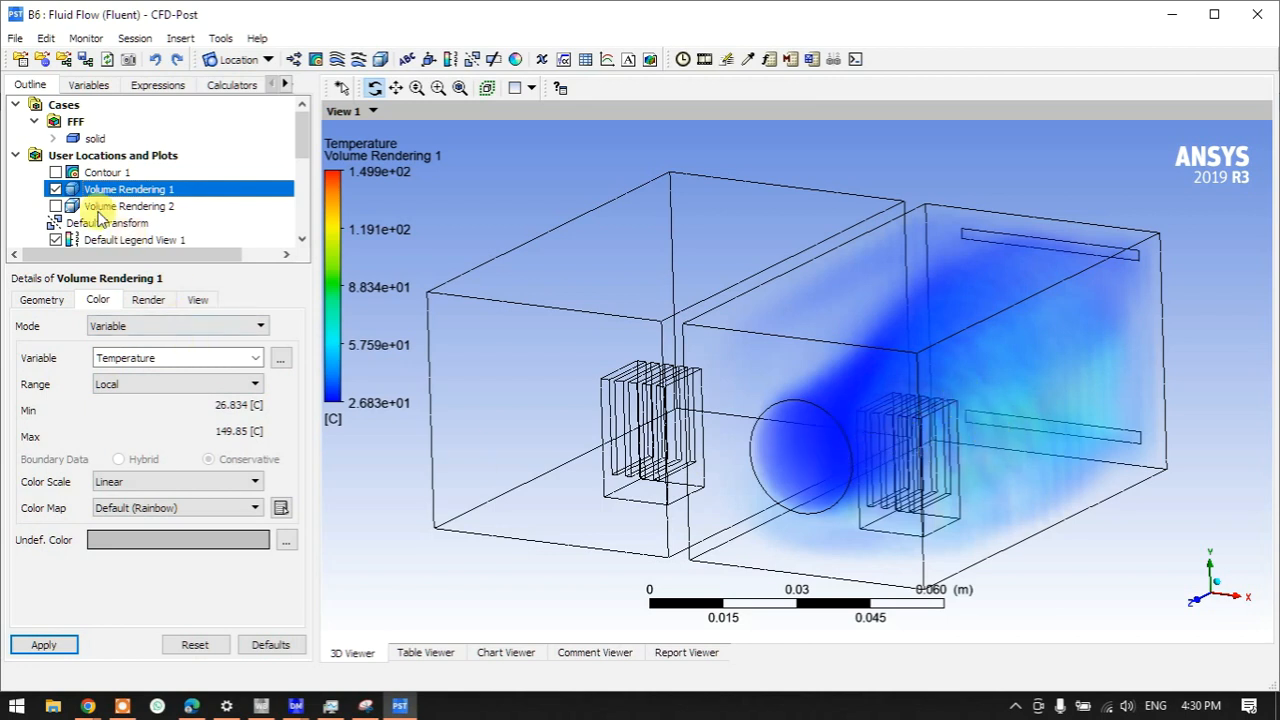
- View Volume Rendering 2 from the side, then switch back to Volume Rendering 1
click(55, 189)
click(55, 206)
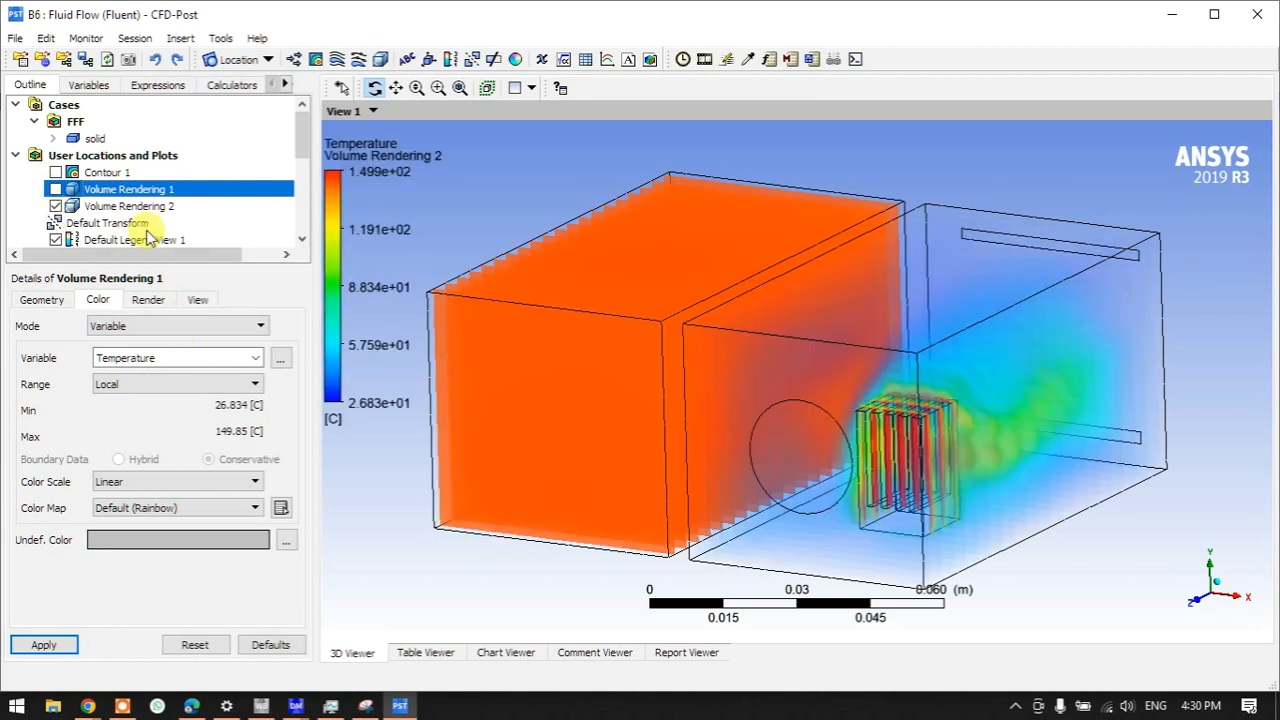
drag(783, 406, 745, 399)
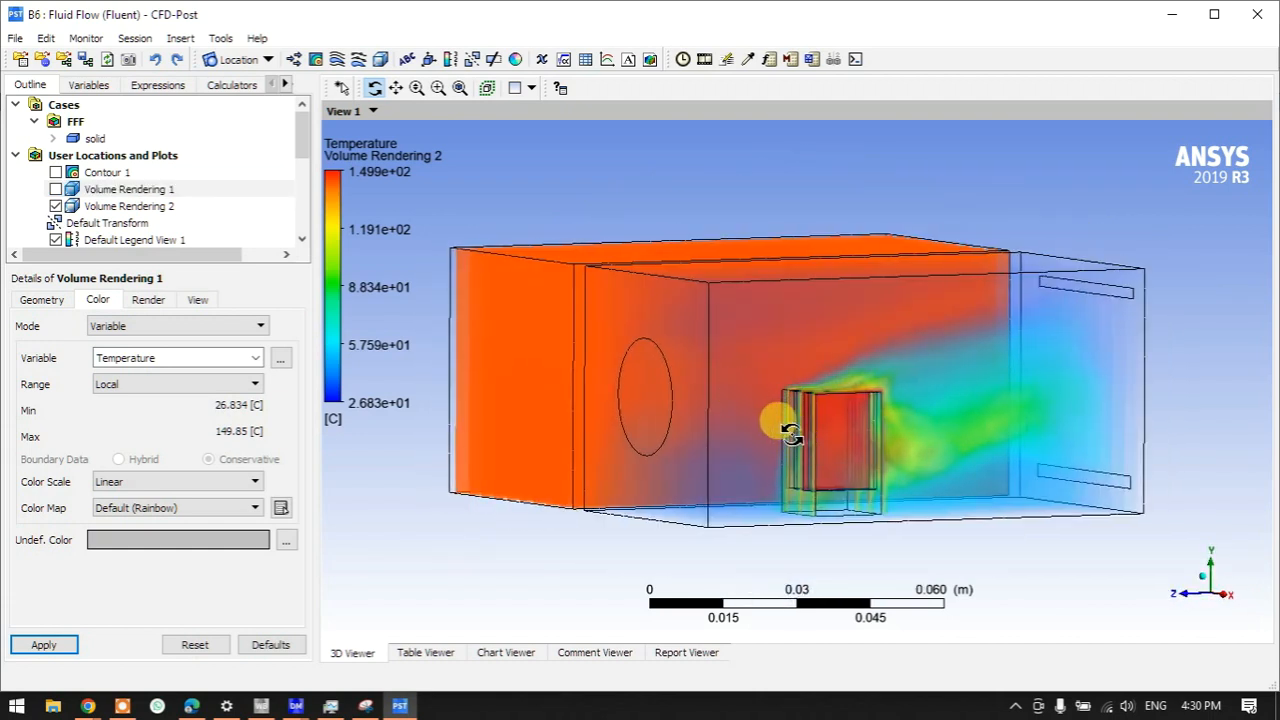
click(55, 206)
click(55, 189)
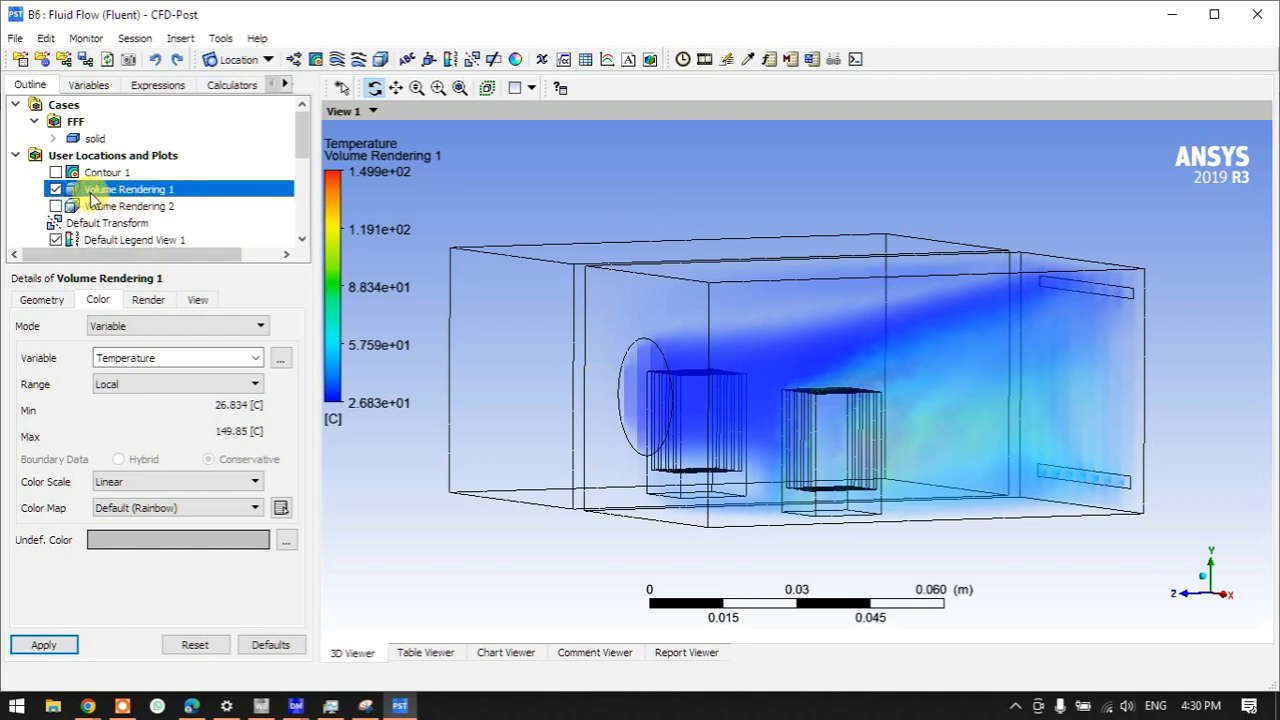
- Confirm Volume Rendering 1's Geometry uses Velocity, then return to its Color settings
click(42, 299)
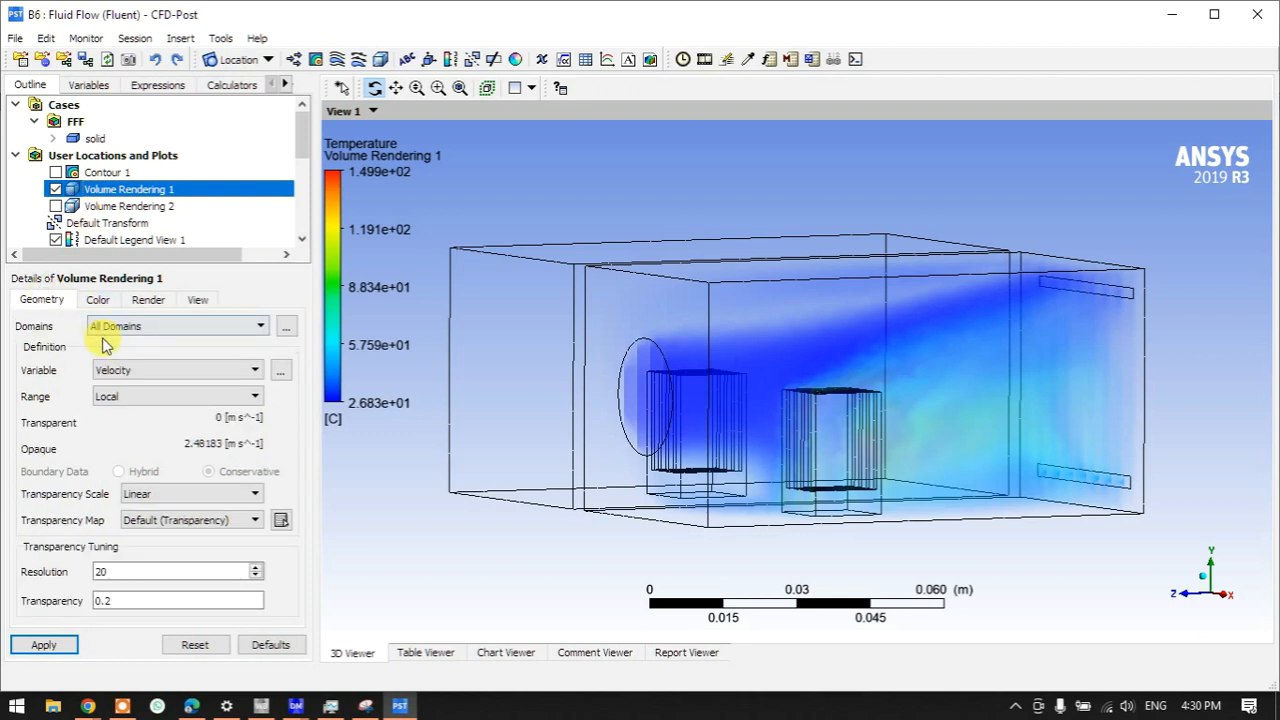
click(110, 370)
click(111, 375)
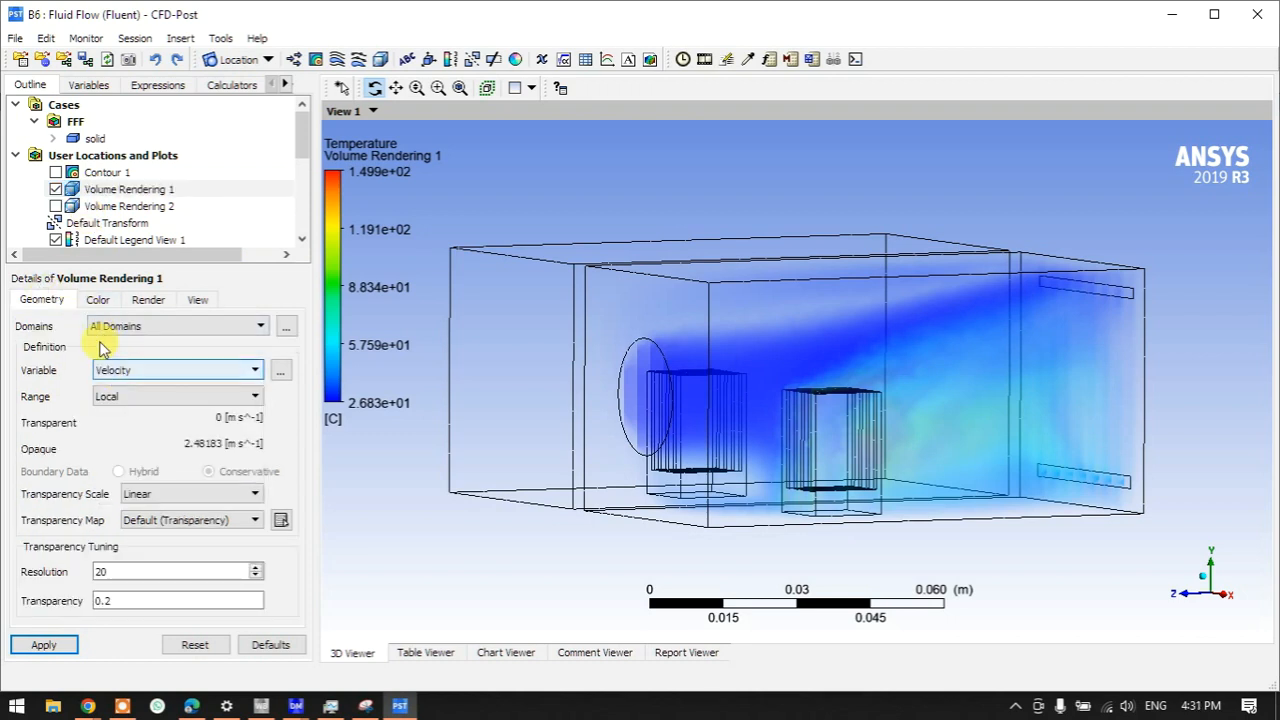
click(98, 299)
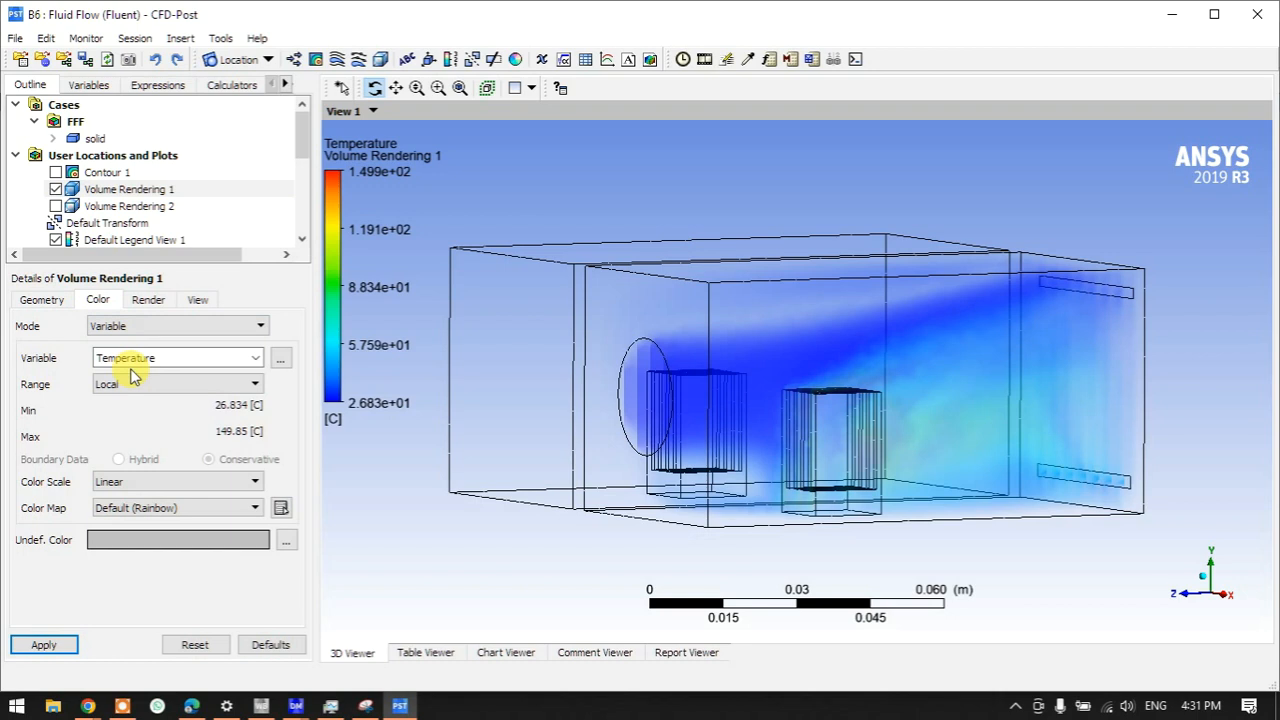
- Hide Volume Rendering 1, show and select Volume Rendering 2, and orbit to an oblique view
click(56, 189)
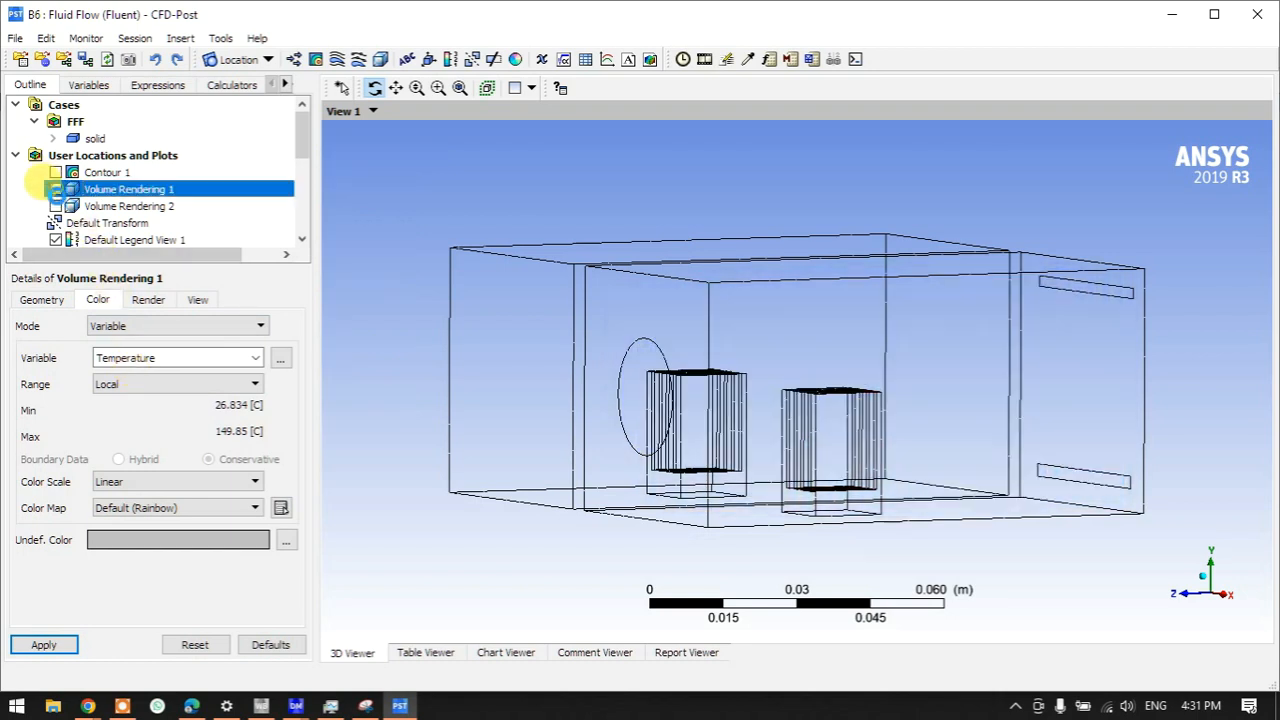
click(56, 206)
click(110, 208)
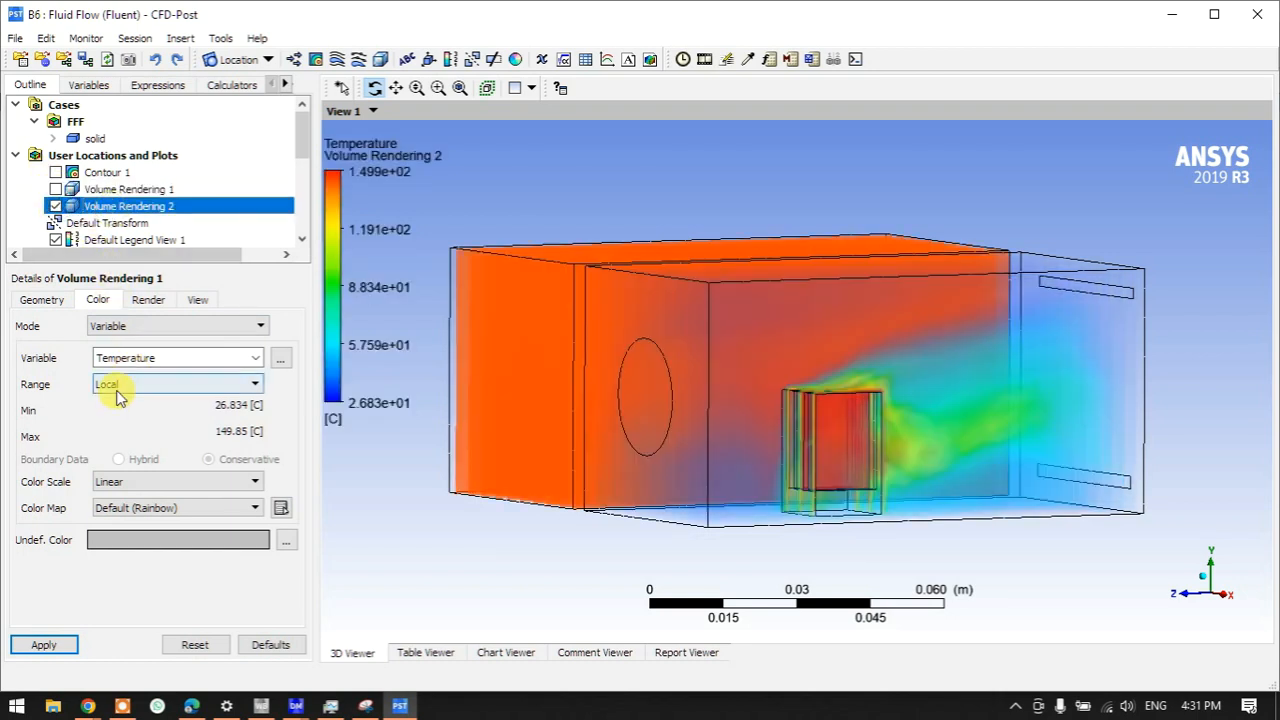
double_click(98, 209)
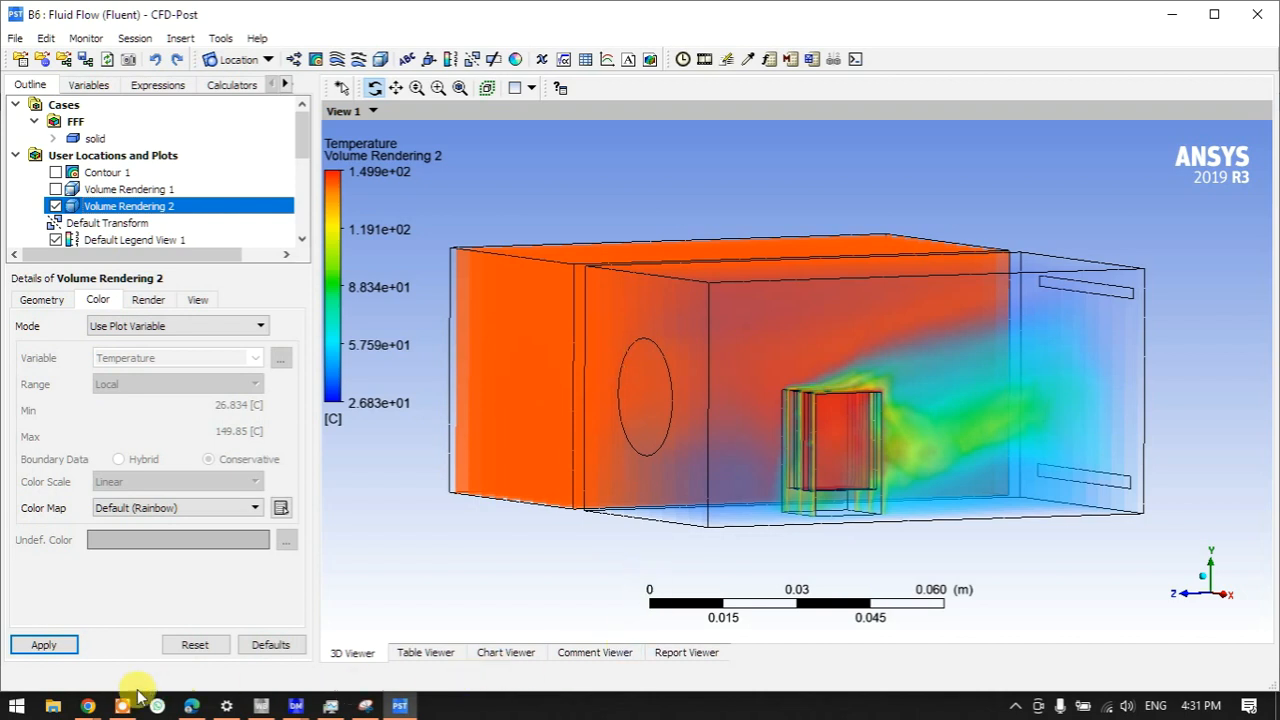
click(645, 445)
drag(651, 450, 692, 470)
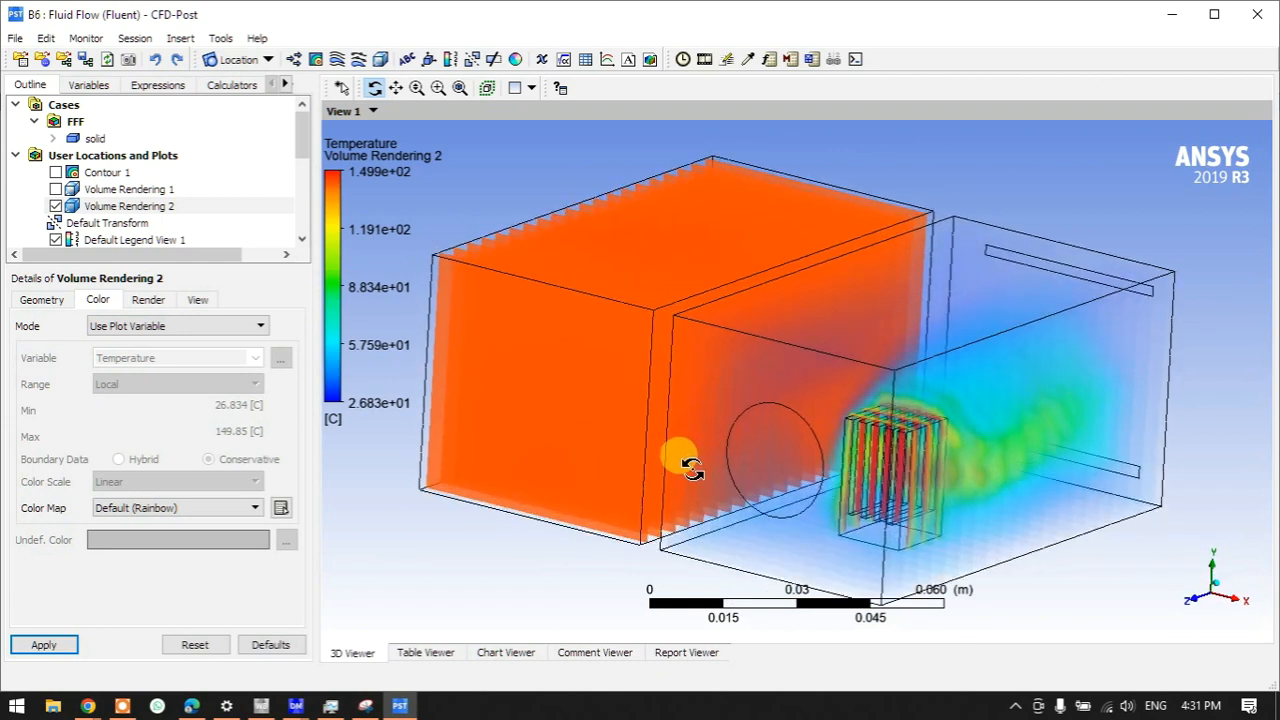